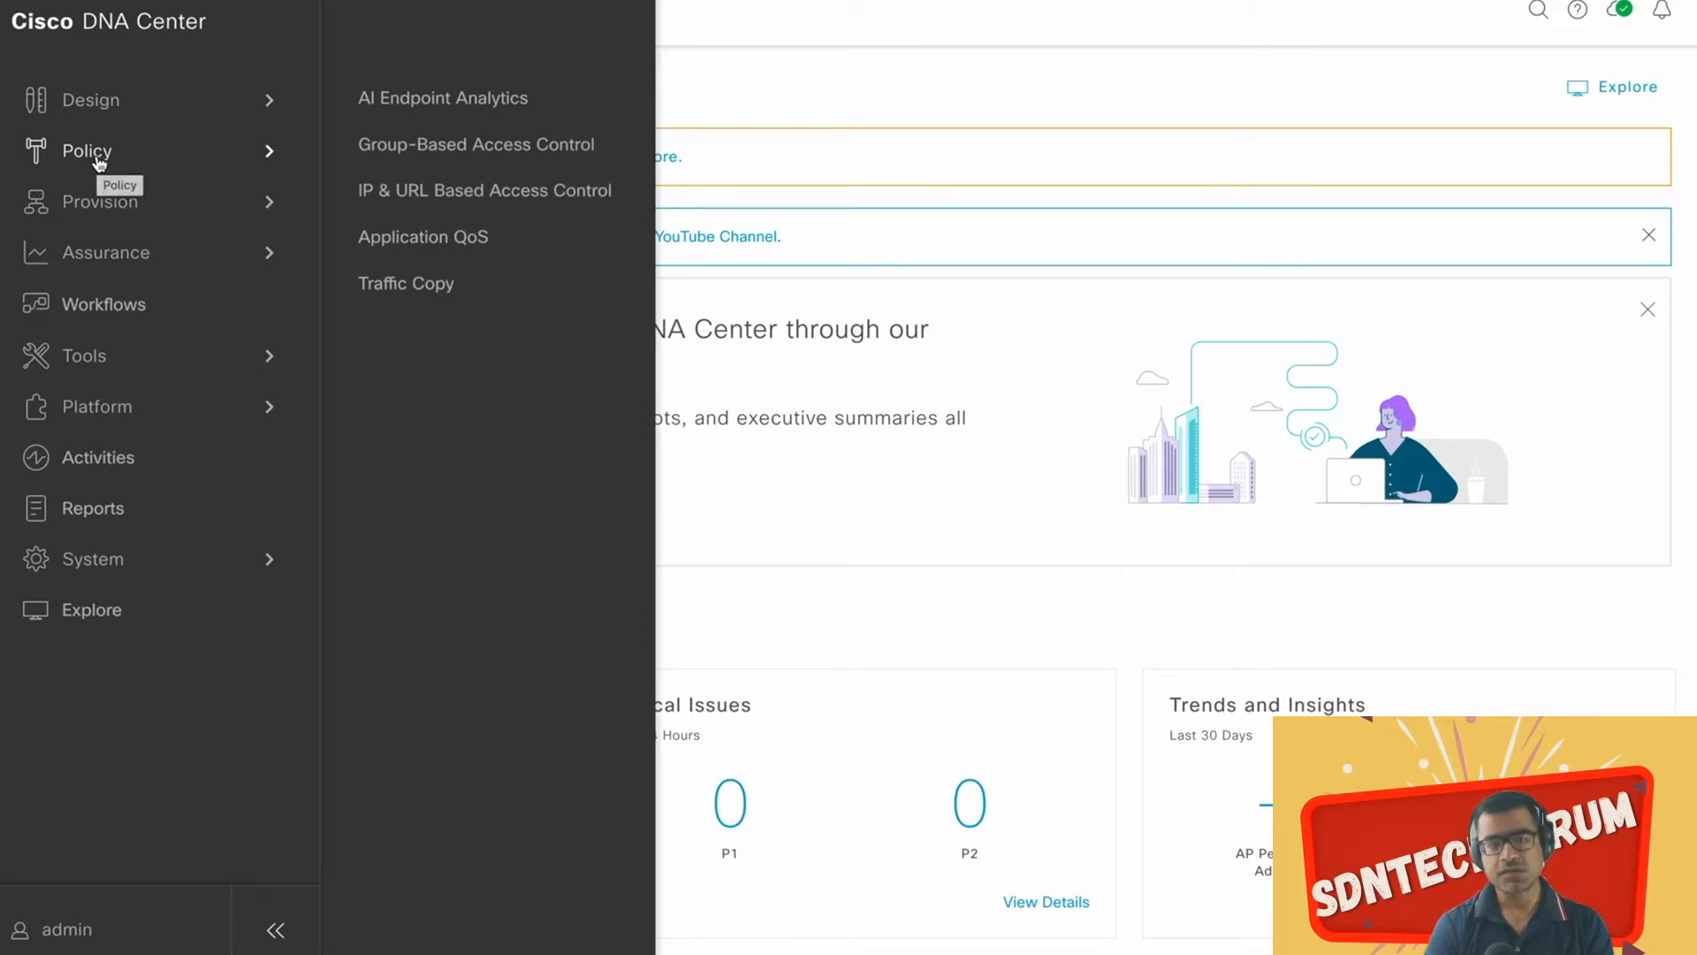
Step: Open the Group-Based Access Control policy area and view its security groups and overview
left_click(407, 150)
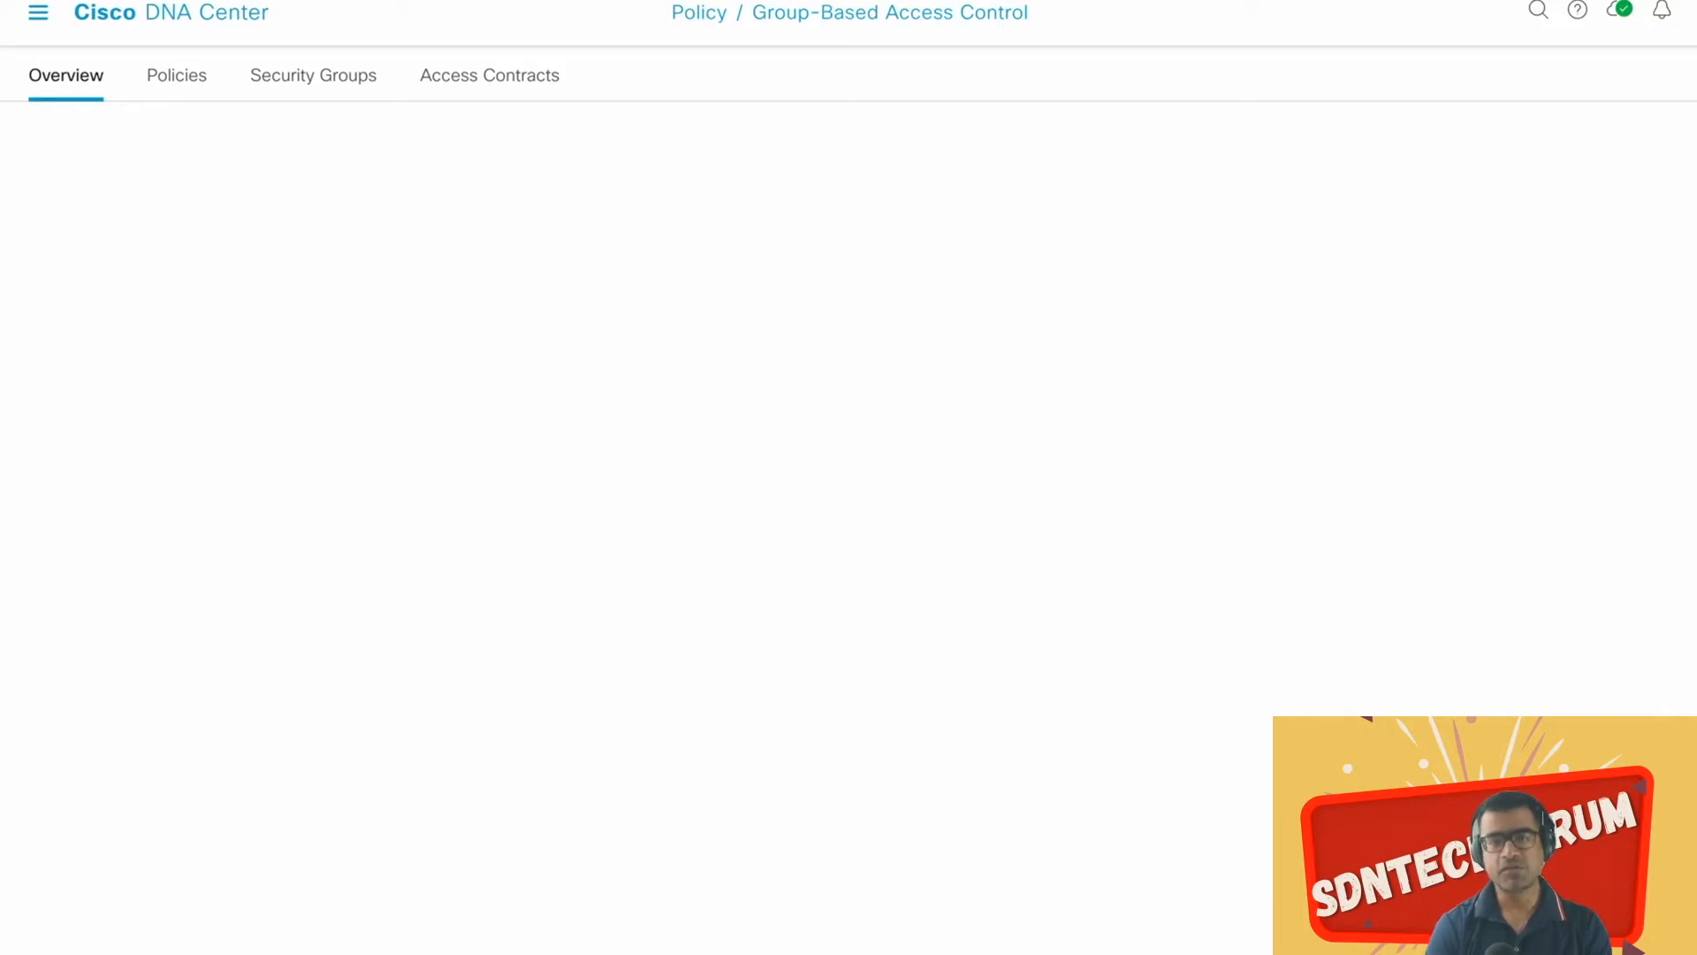
left_click(332, 85)
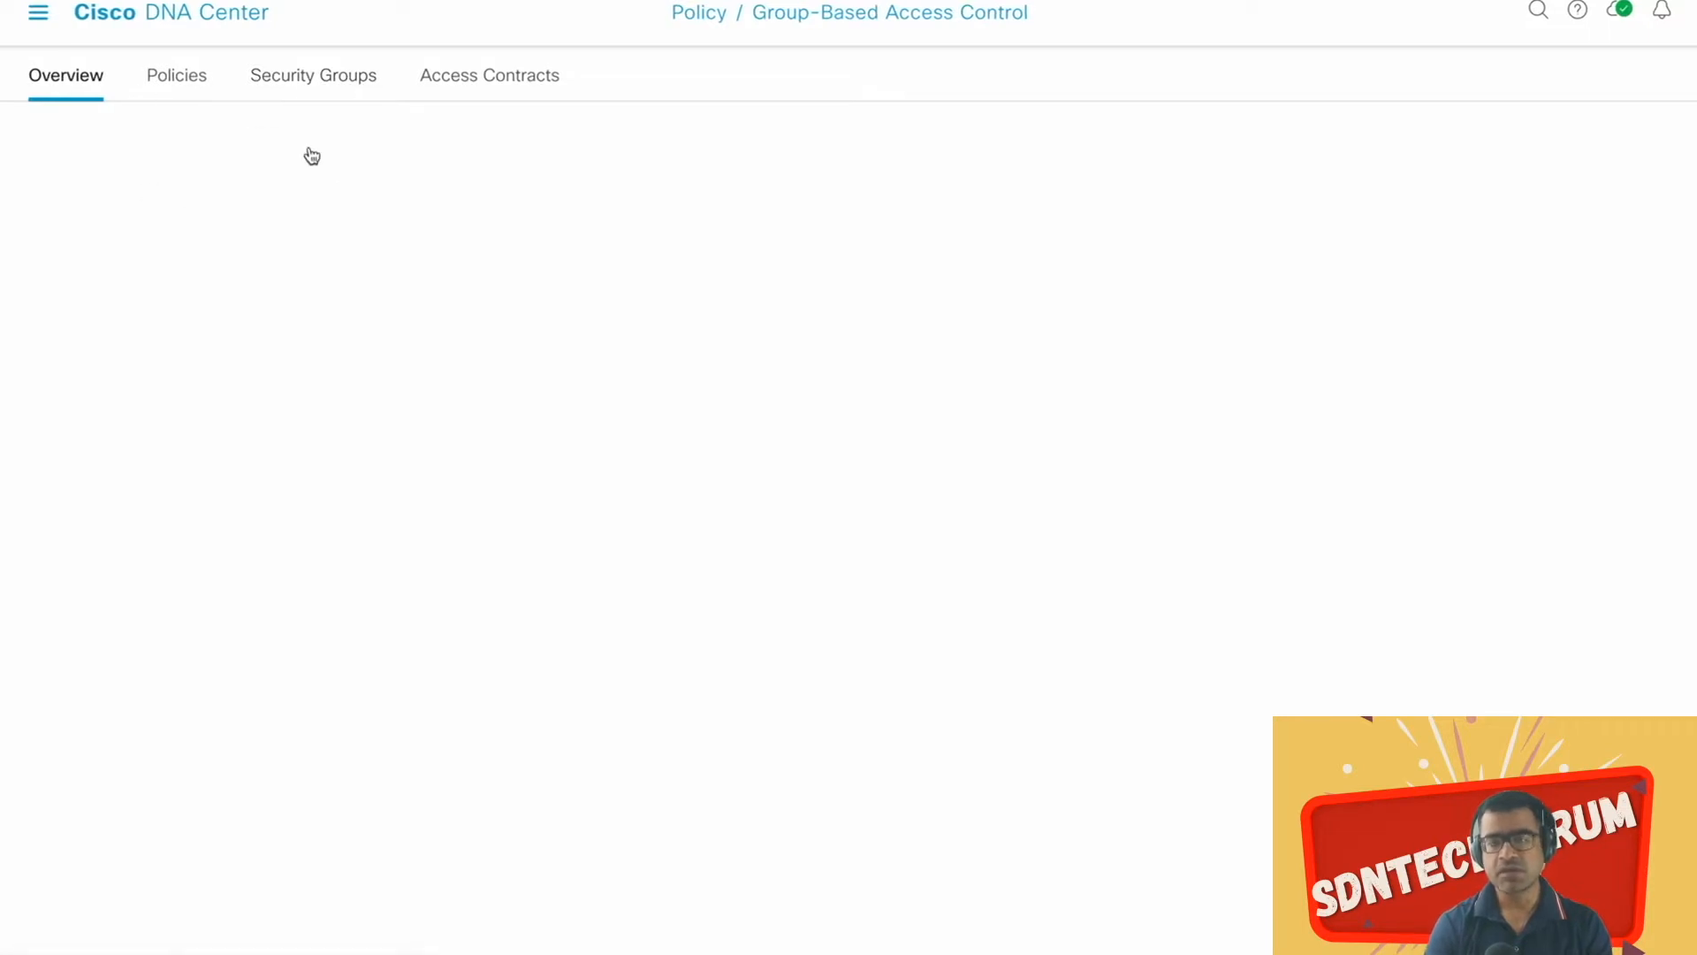
left_click(175, 84)
left_click(285, 78)
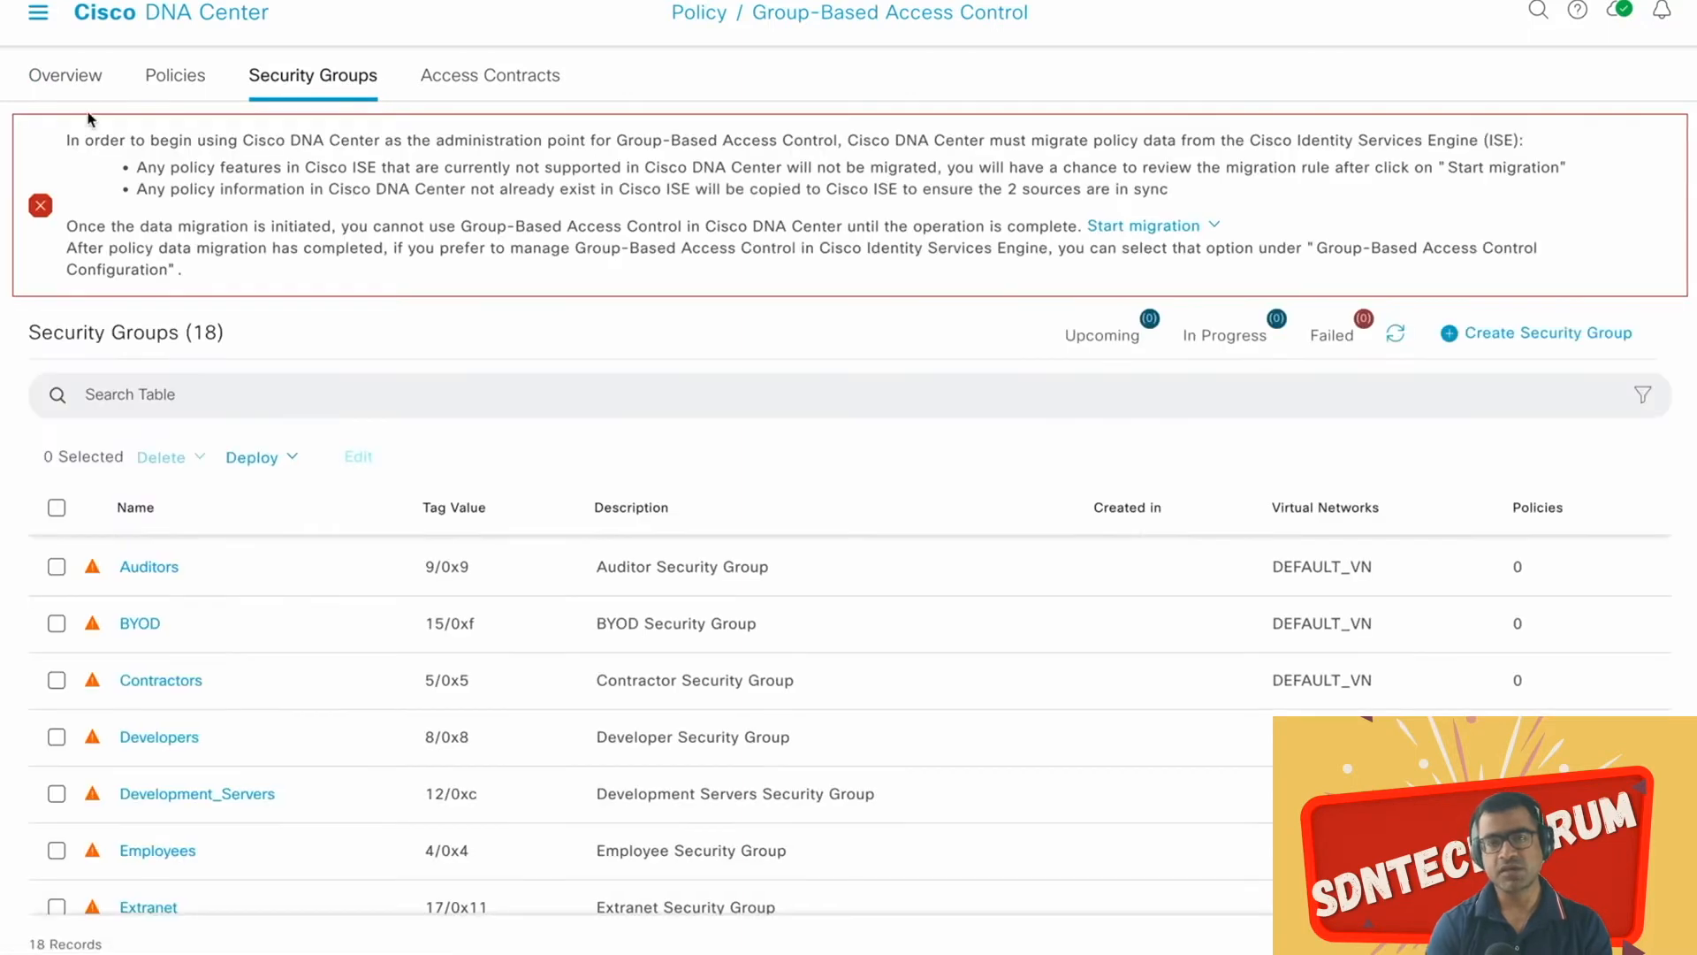
left_click(64, 82)
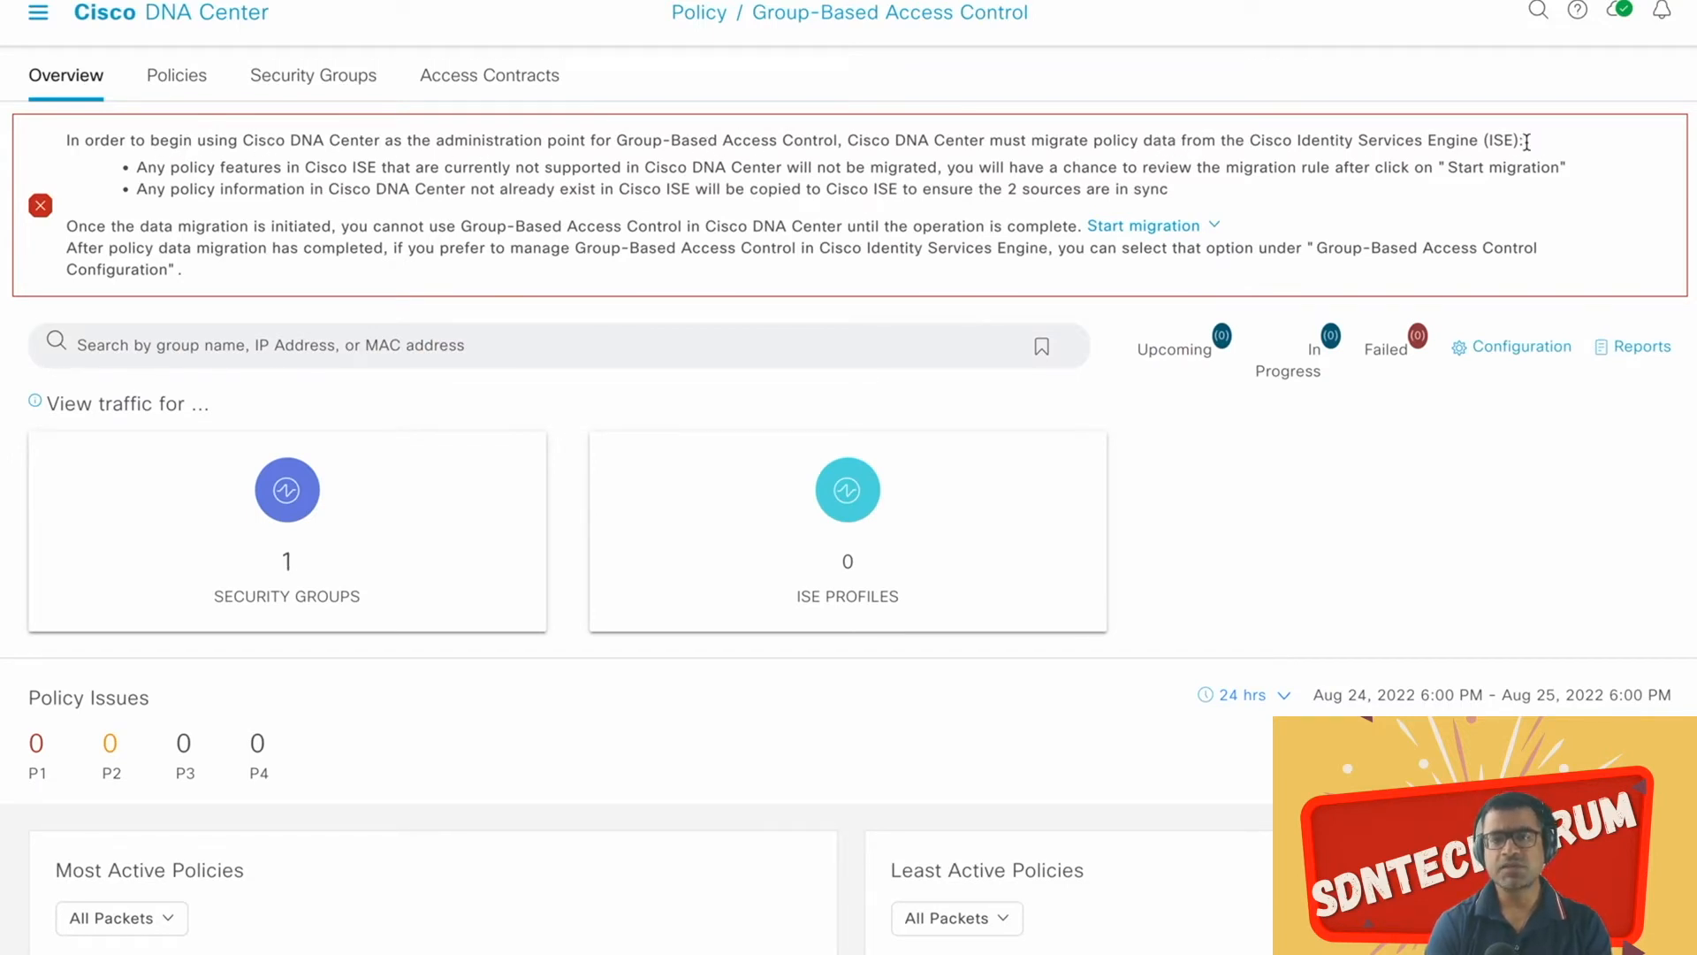
Step: Review the notice about migrating policy data from ISE and the available migration options without starting a migration
left_click_drag(1535, 144, 414, 141)
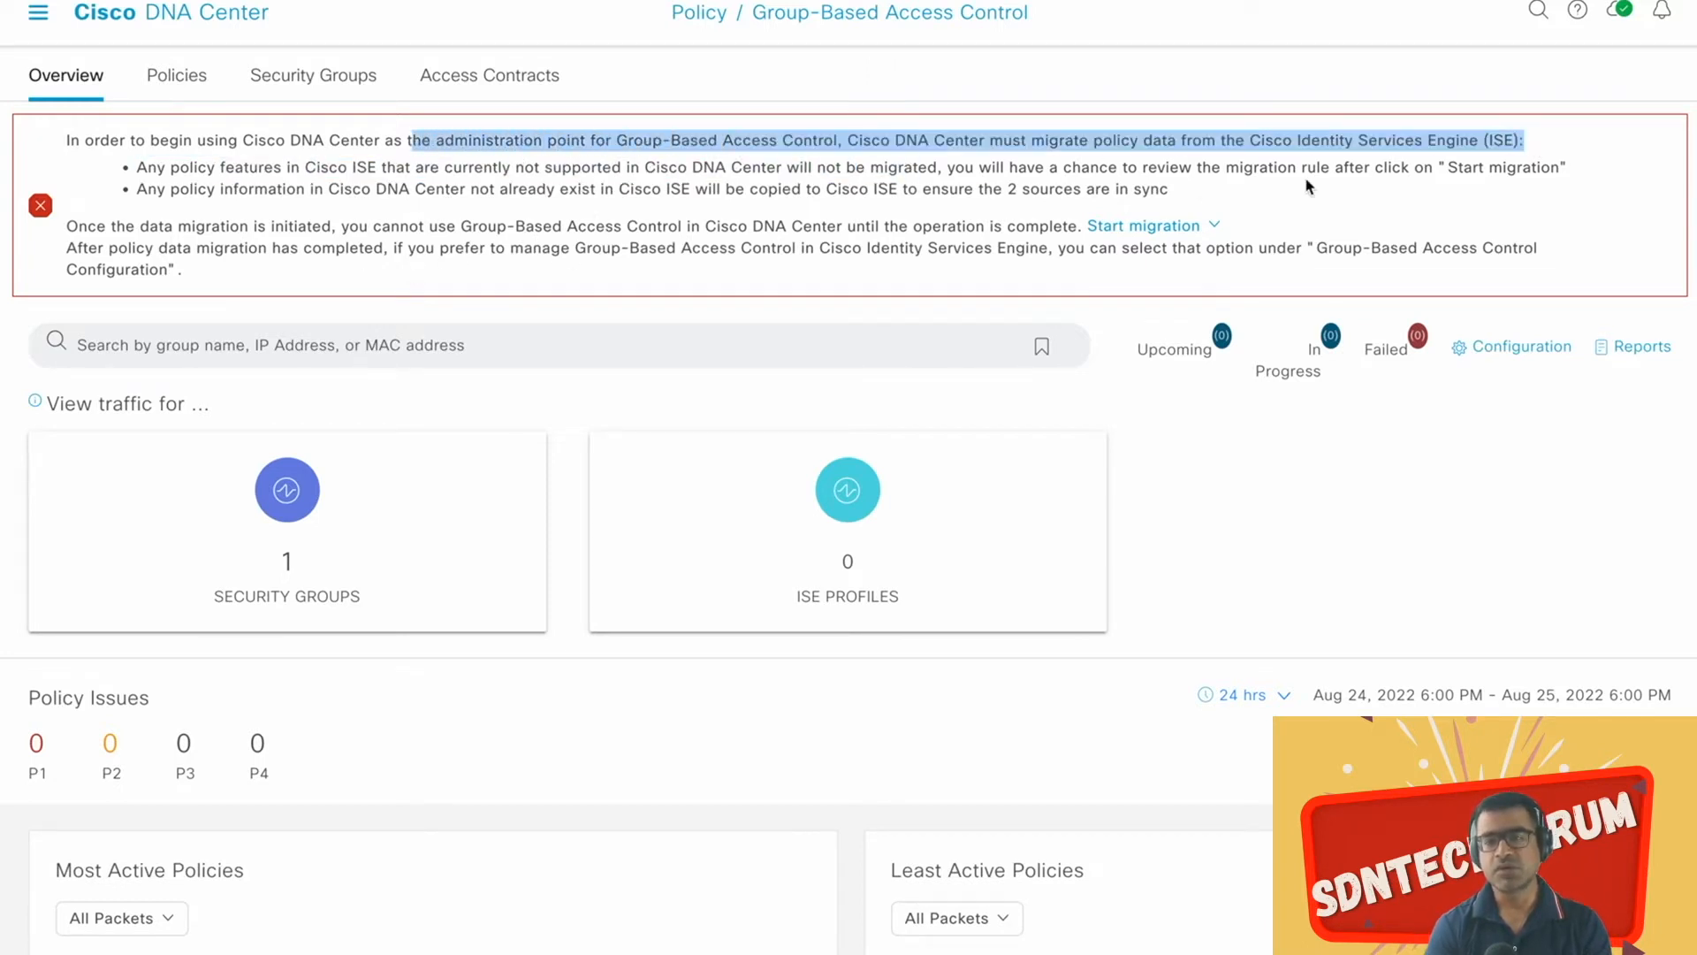
left_click(1455, 212)
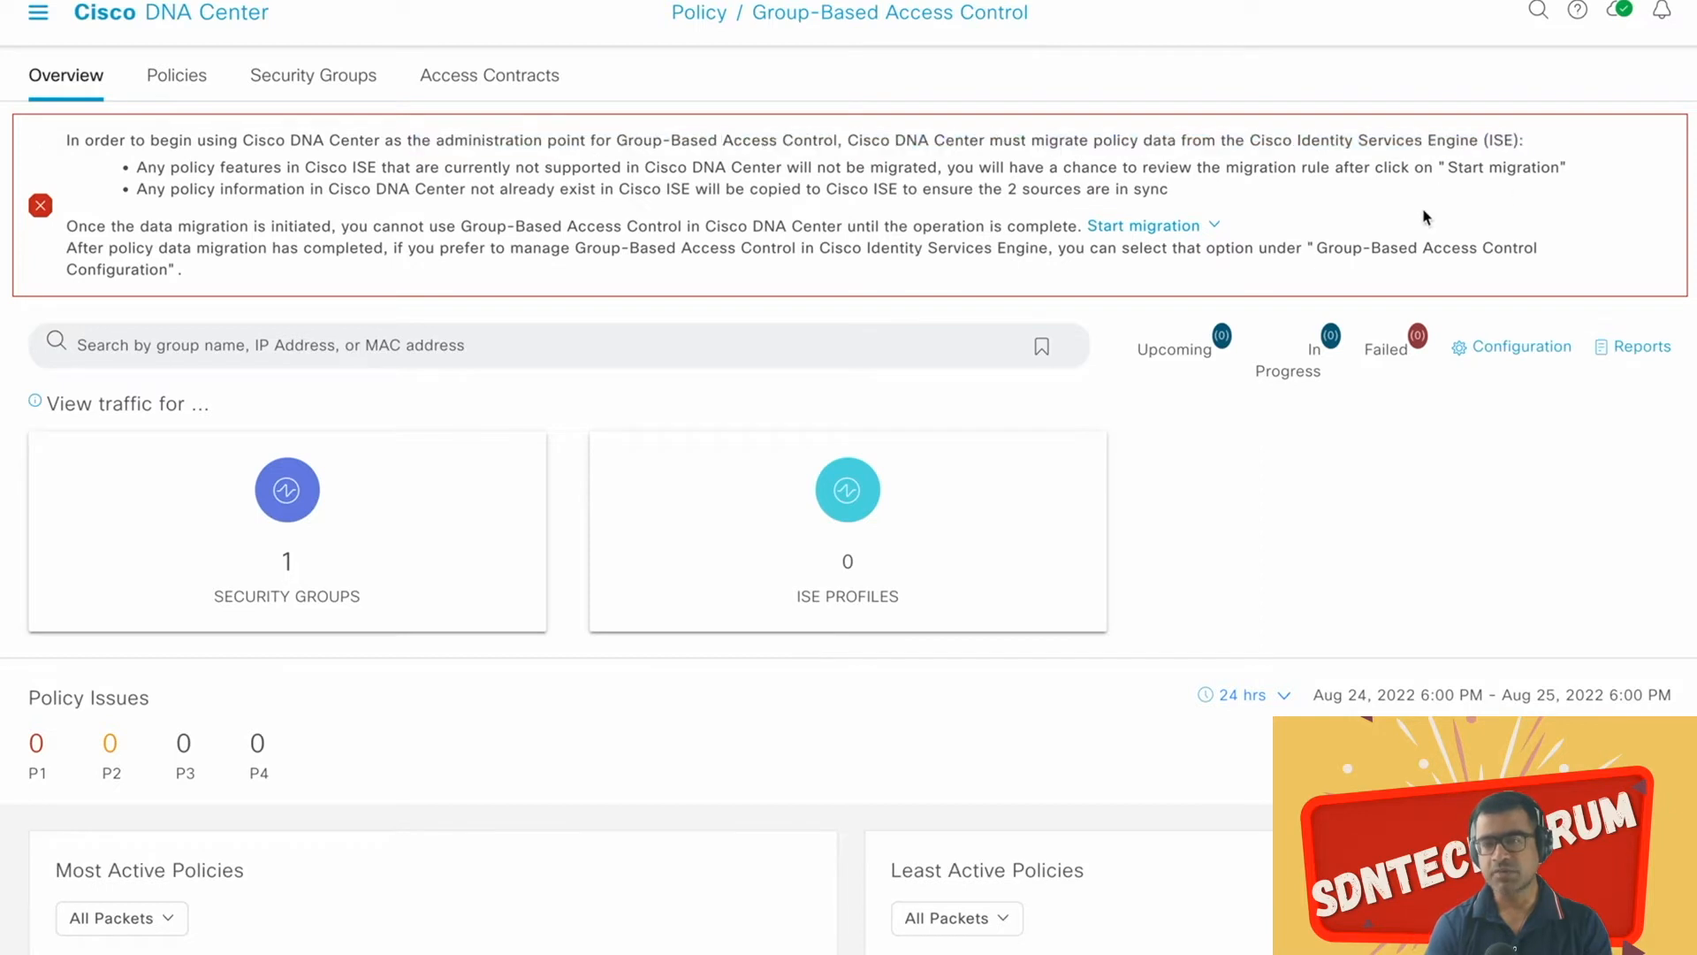
left_click(1215, 228)
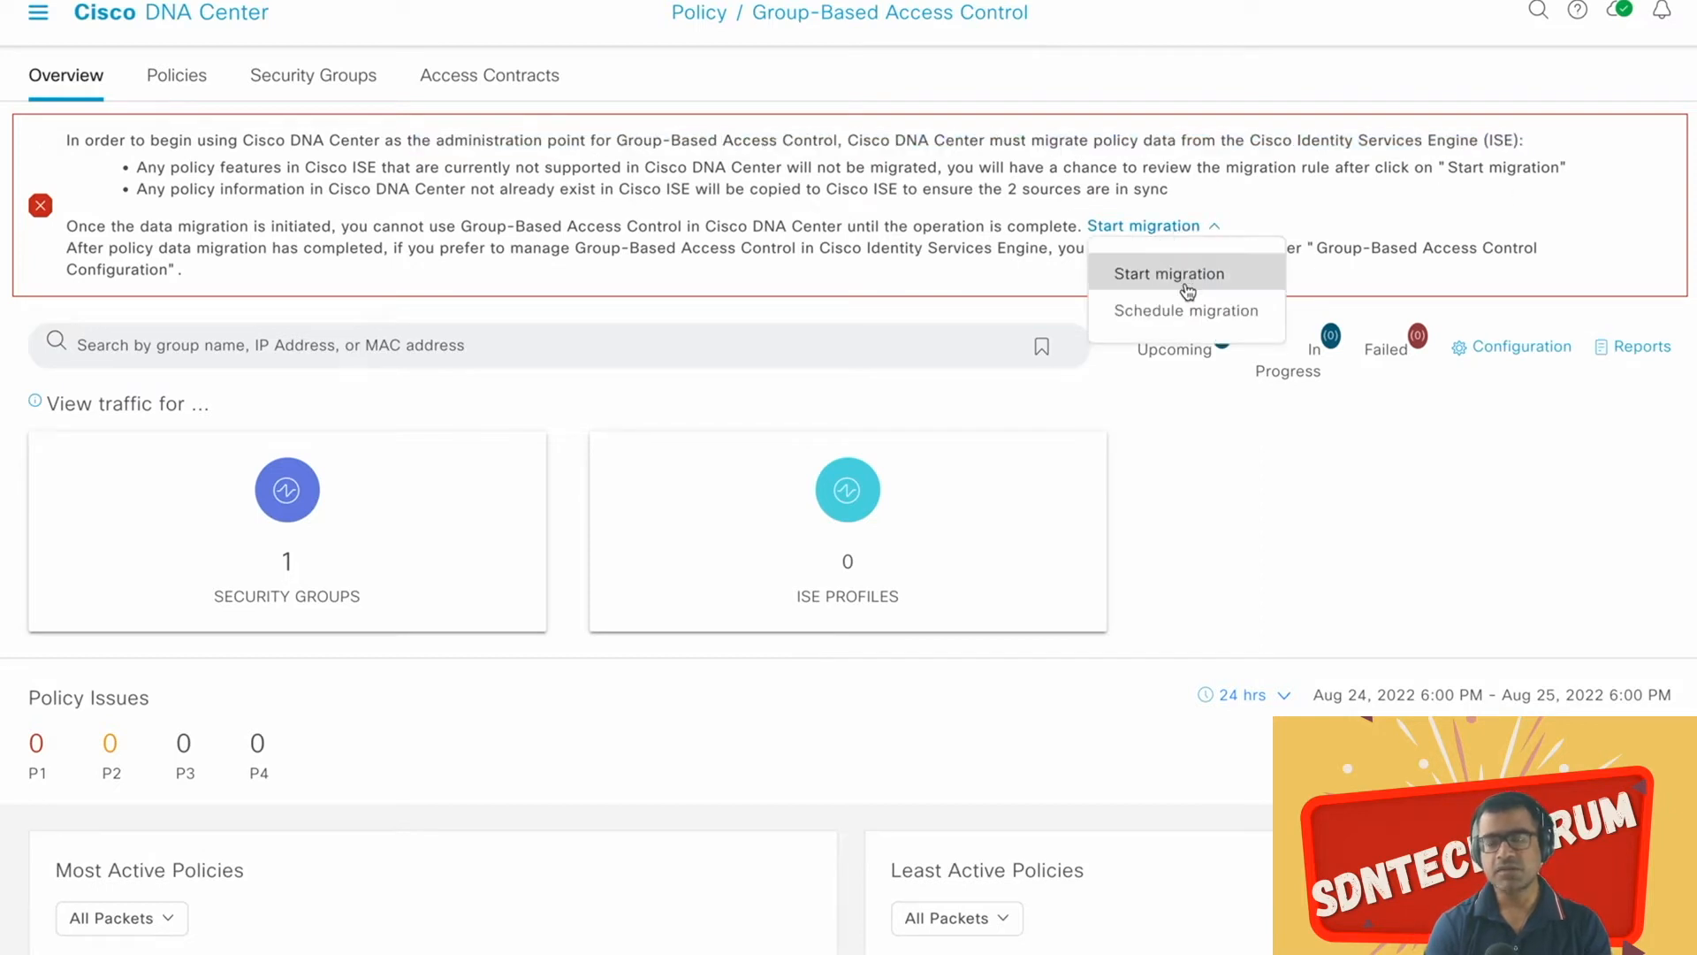
left_click(1398, 227)
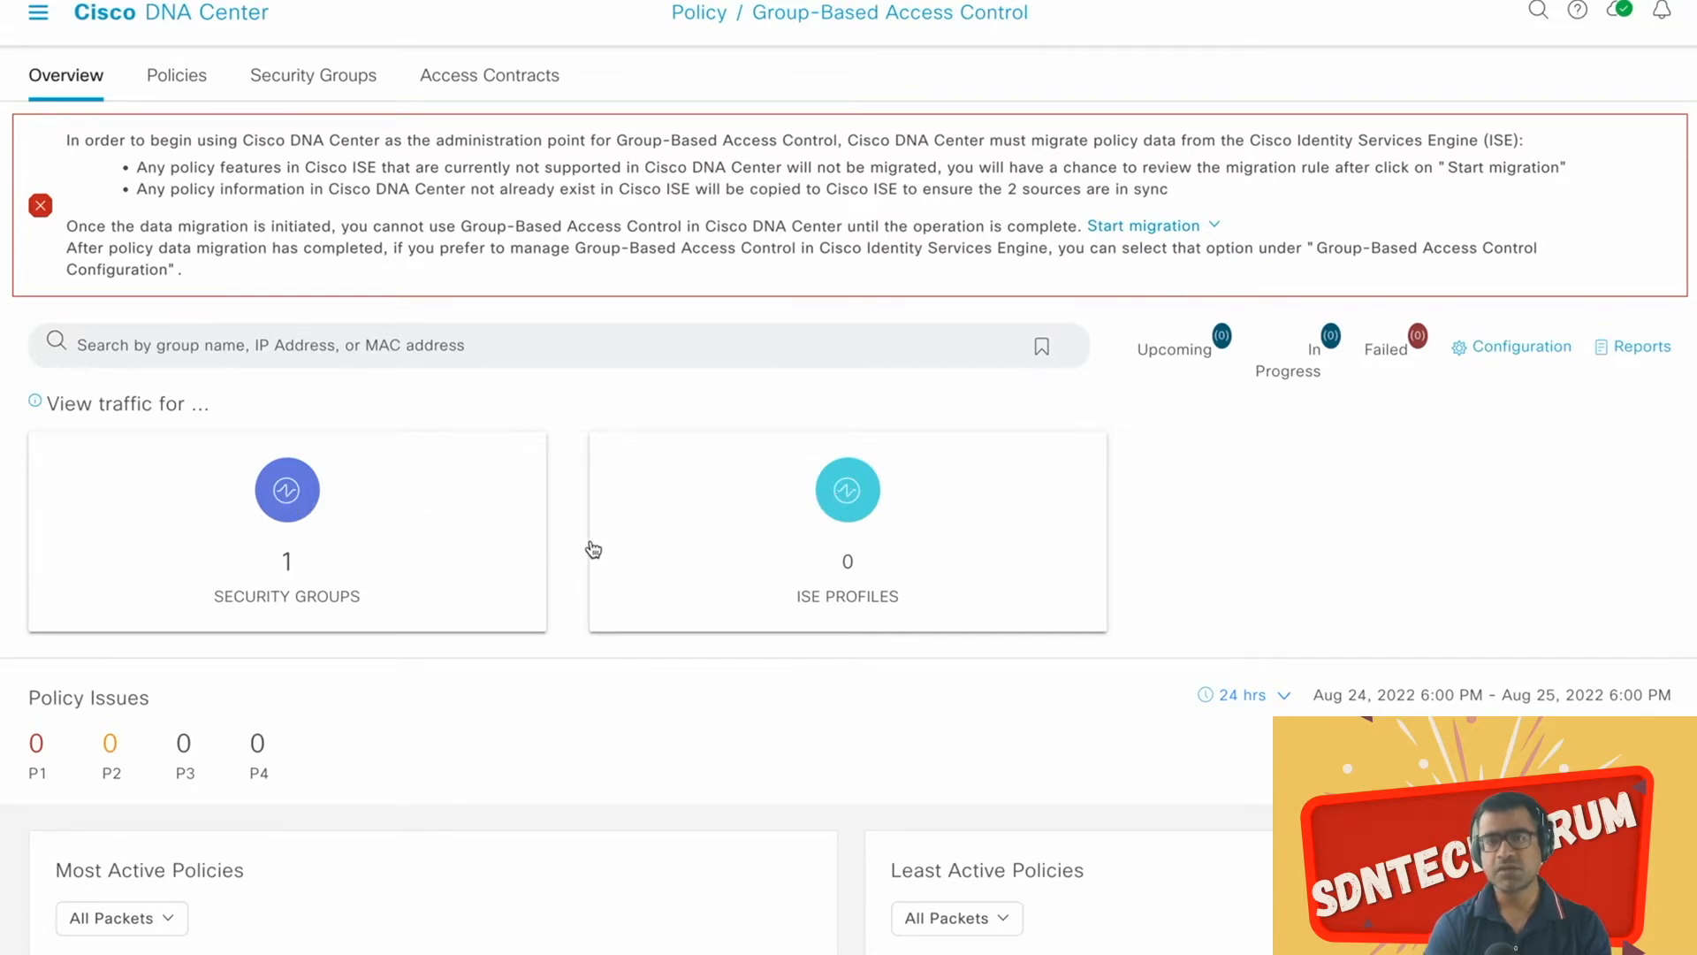
Step: Look through the Group-Based Access Control overview and explore the traffic flows for security groups
scroll(591, 548, "down", 3)
scroll(592, 548, "down", 2)
scroll(591, 546, "up", 5)
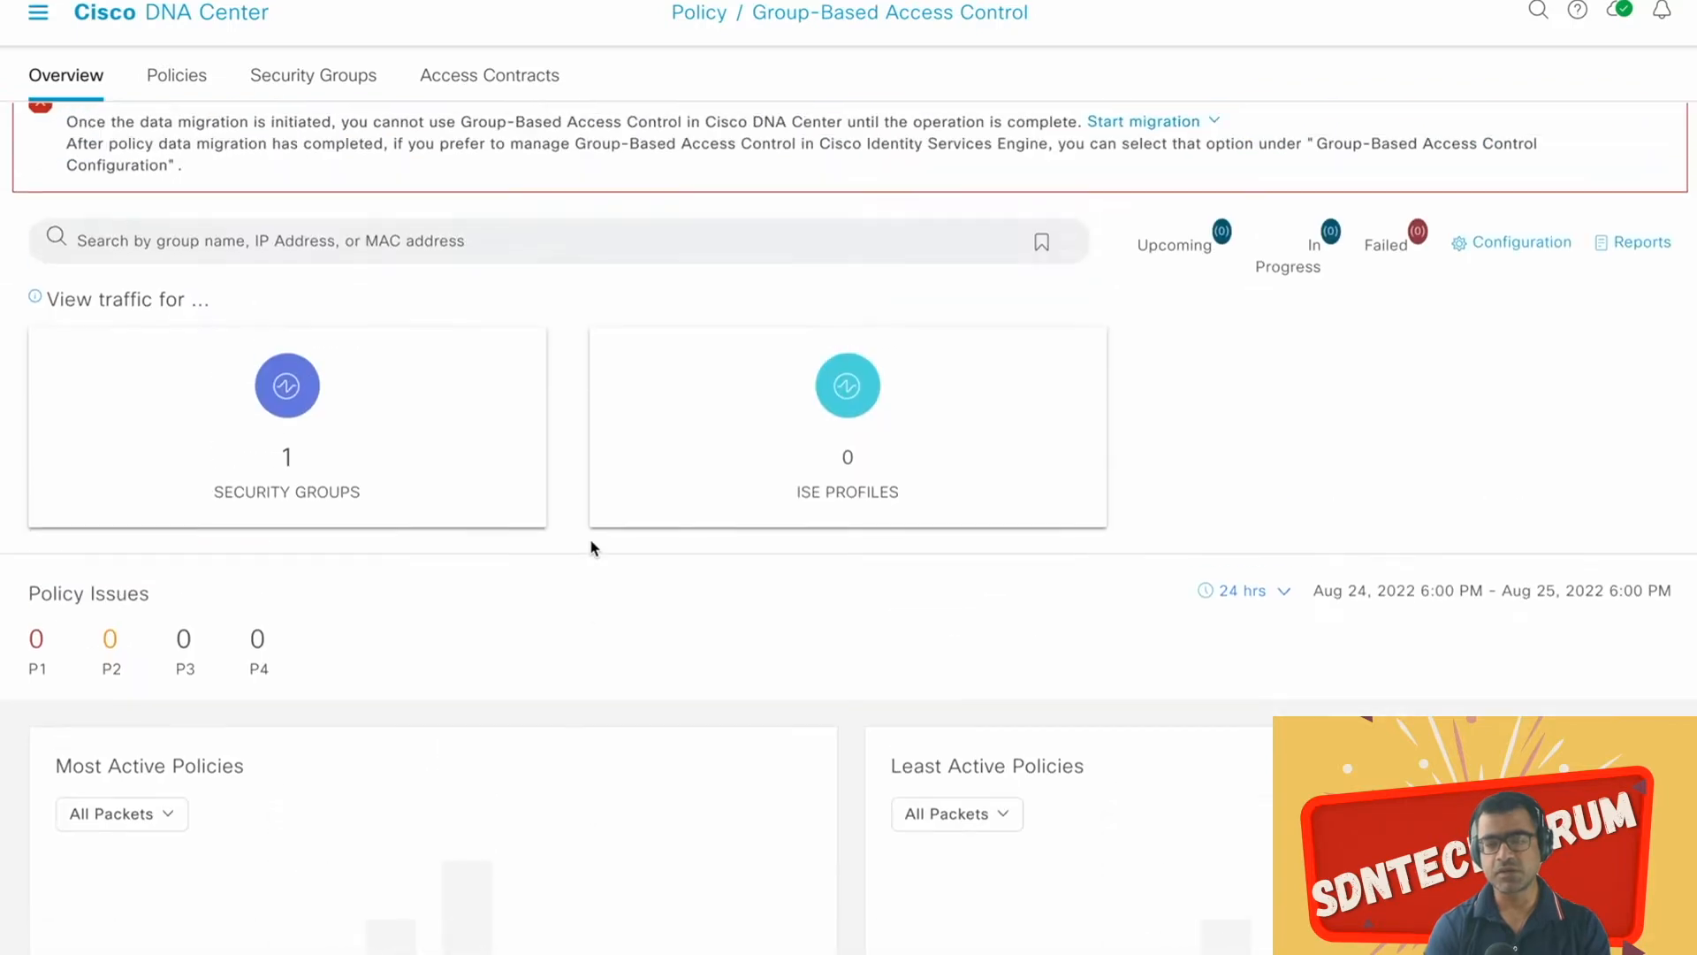
left_click(287, 491)
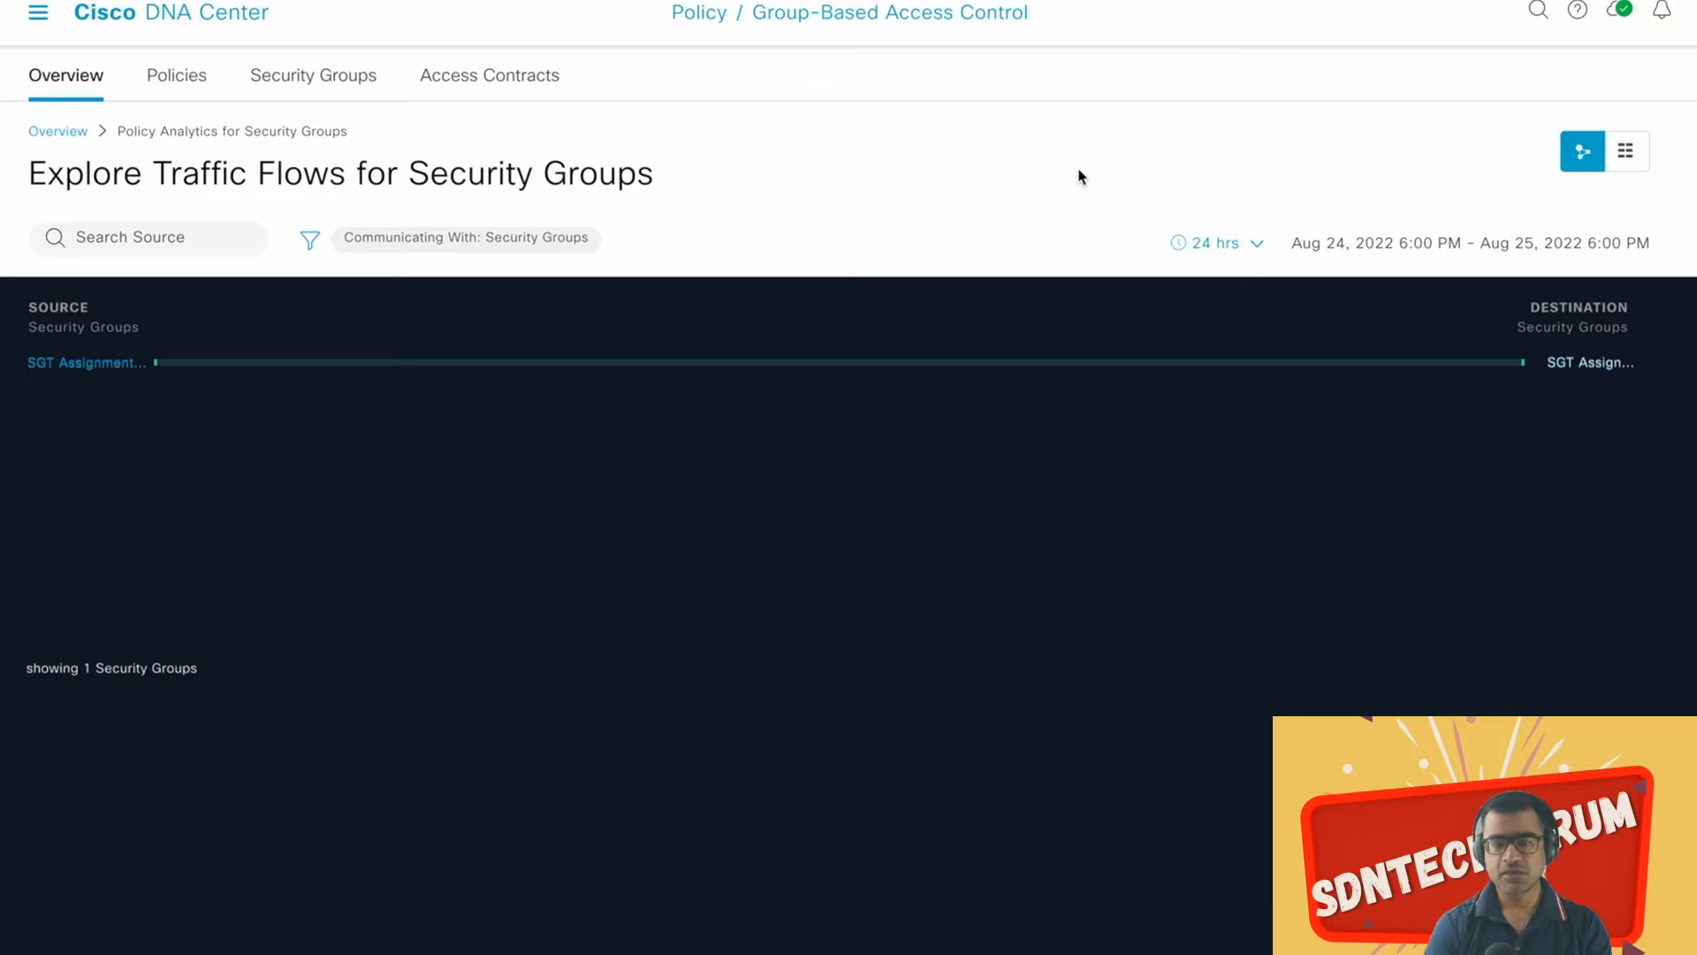
left_click_drag(669, 176, 8, 190)
left_click(704, 177)
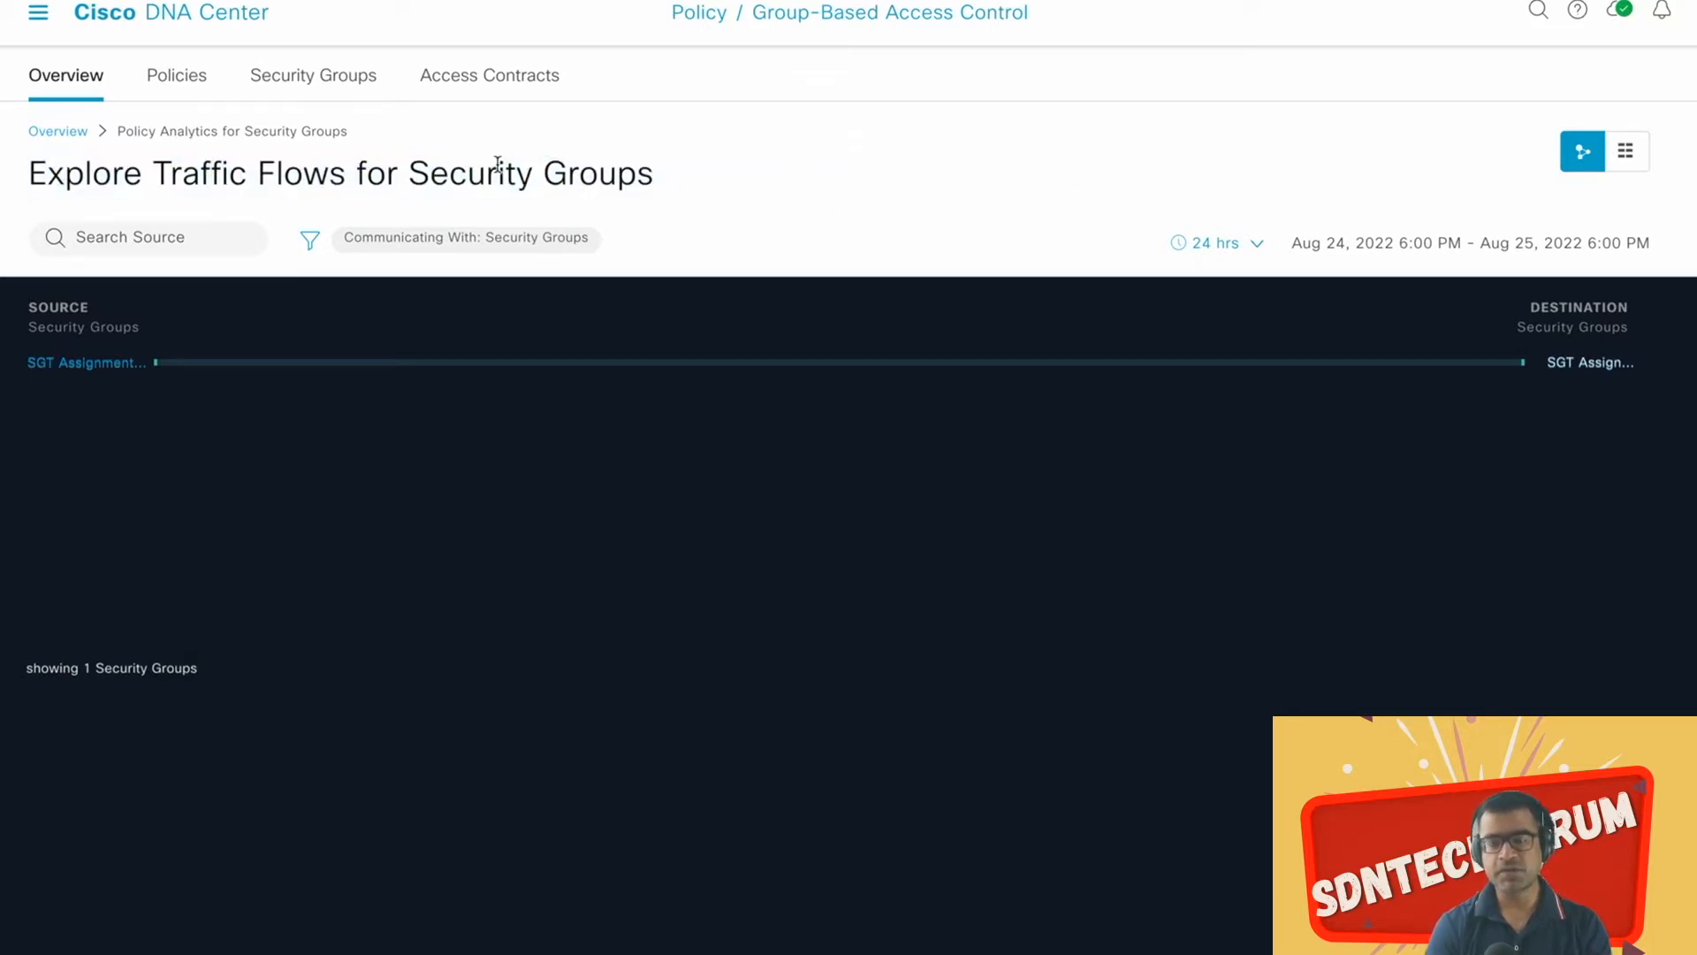
Step: Review the policy matrix and look through the list of existing security groups
left_click(179, 77)
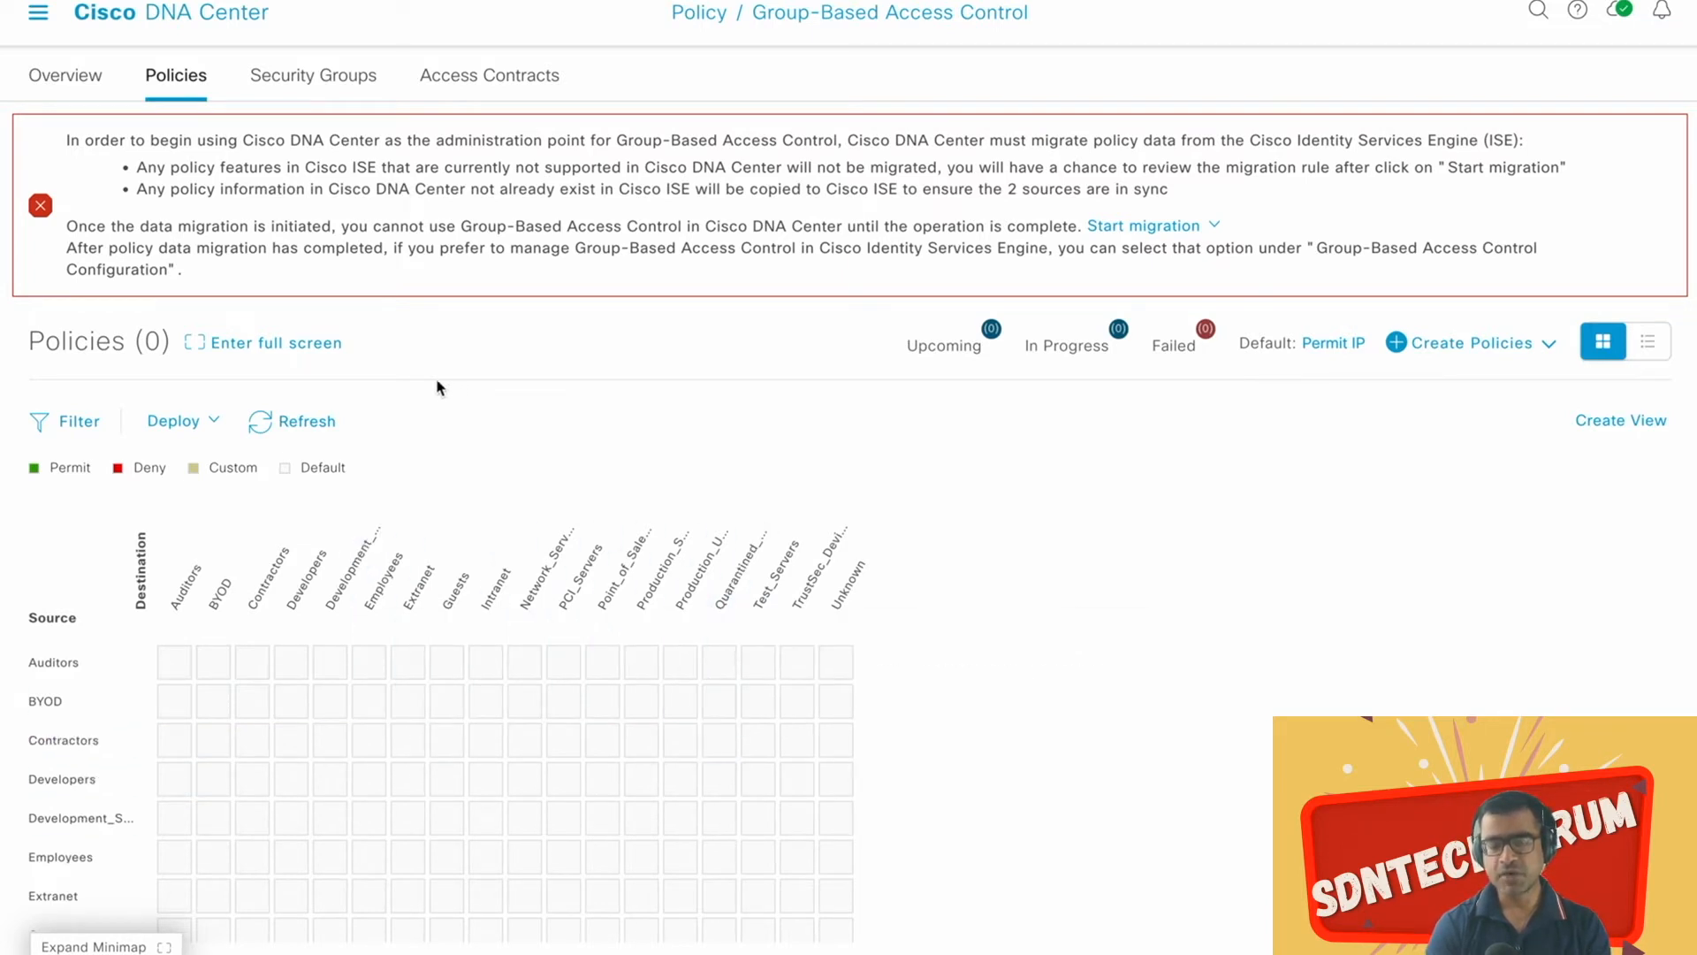
left_click(363, 86)
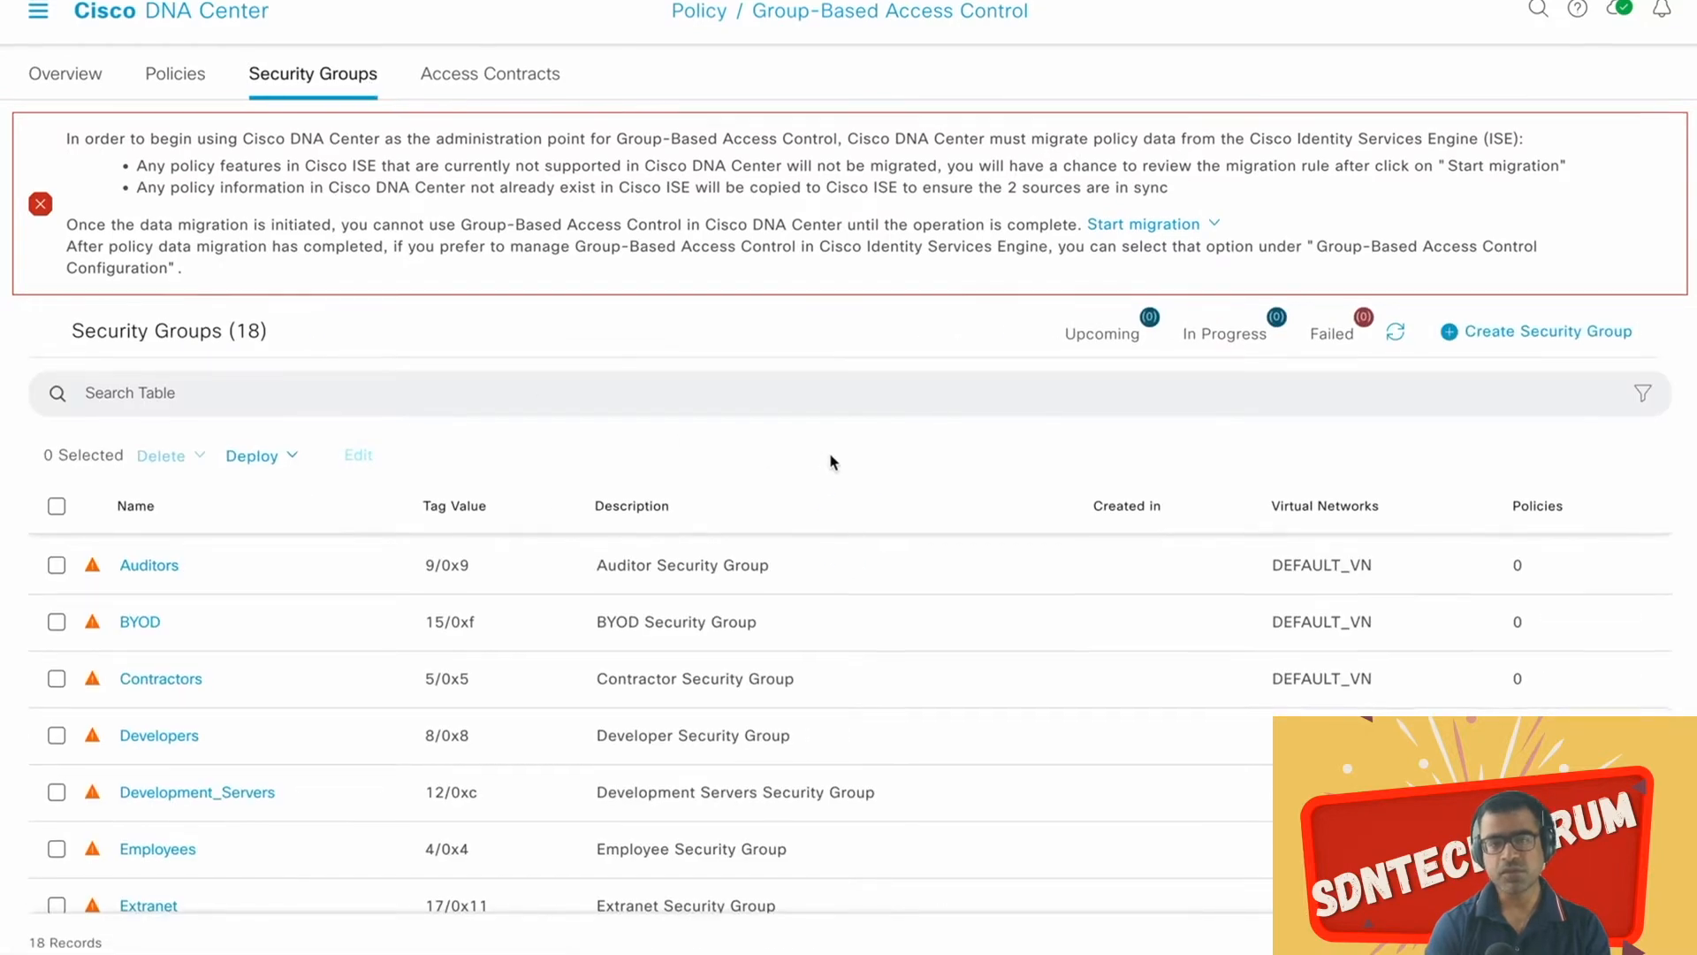
scroll(798, 697, "down", 3)
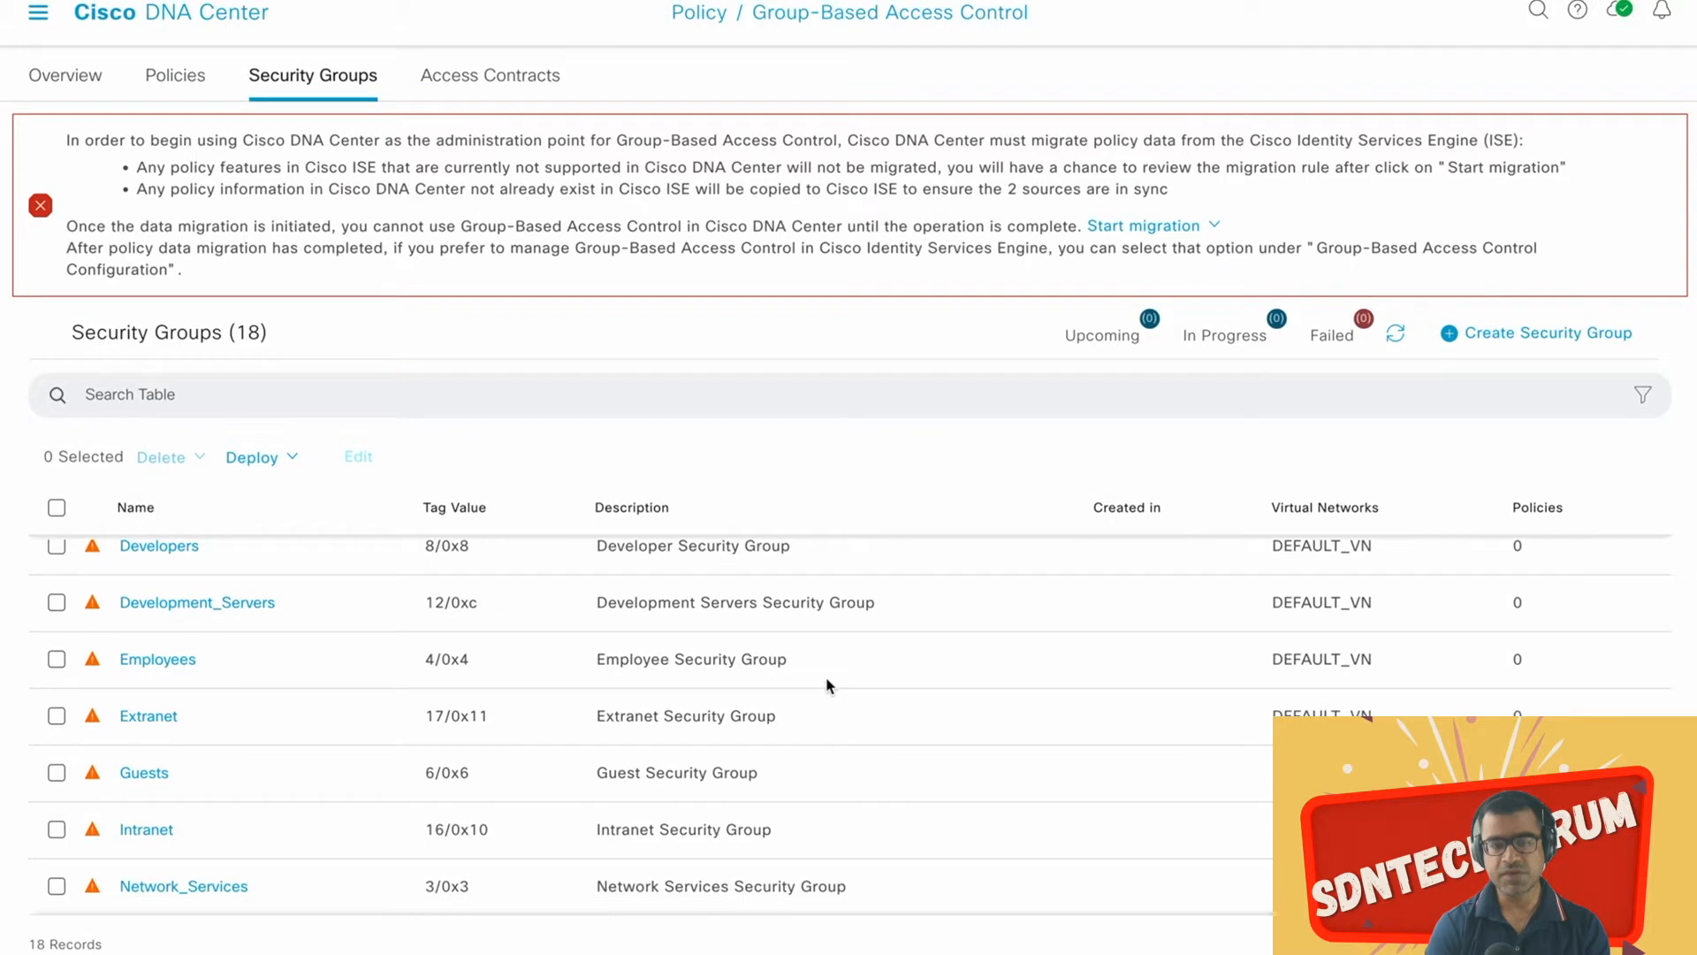
scroll(829, 685, "up", 3)
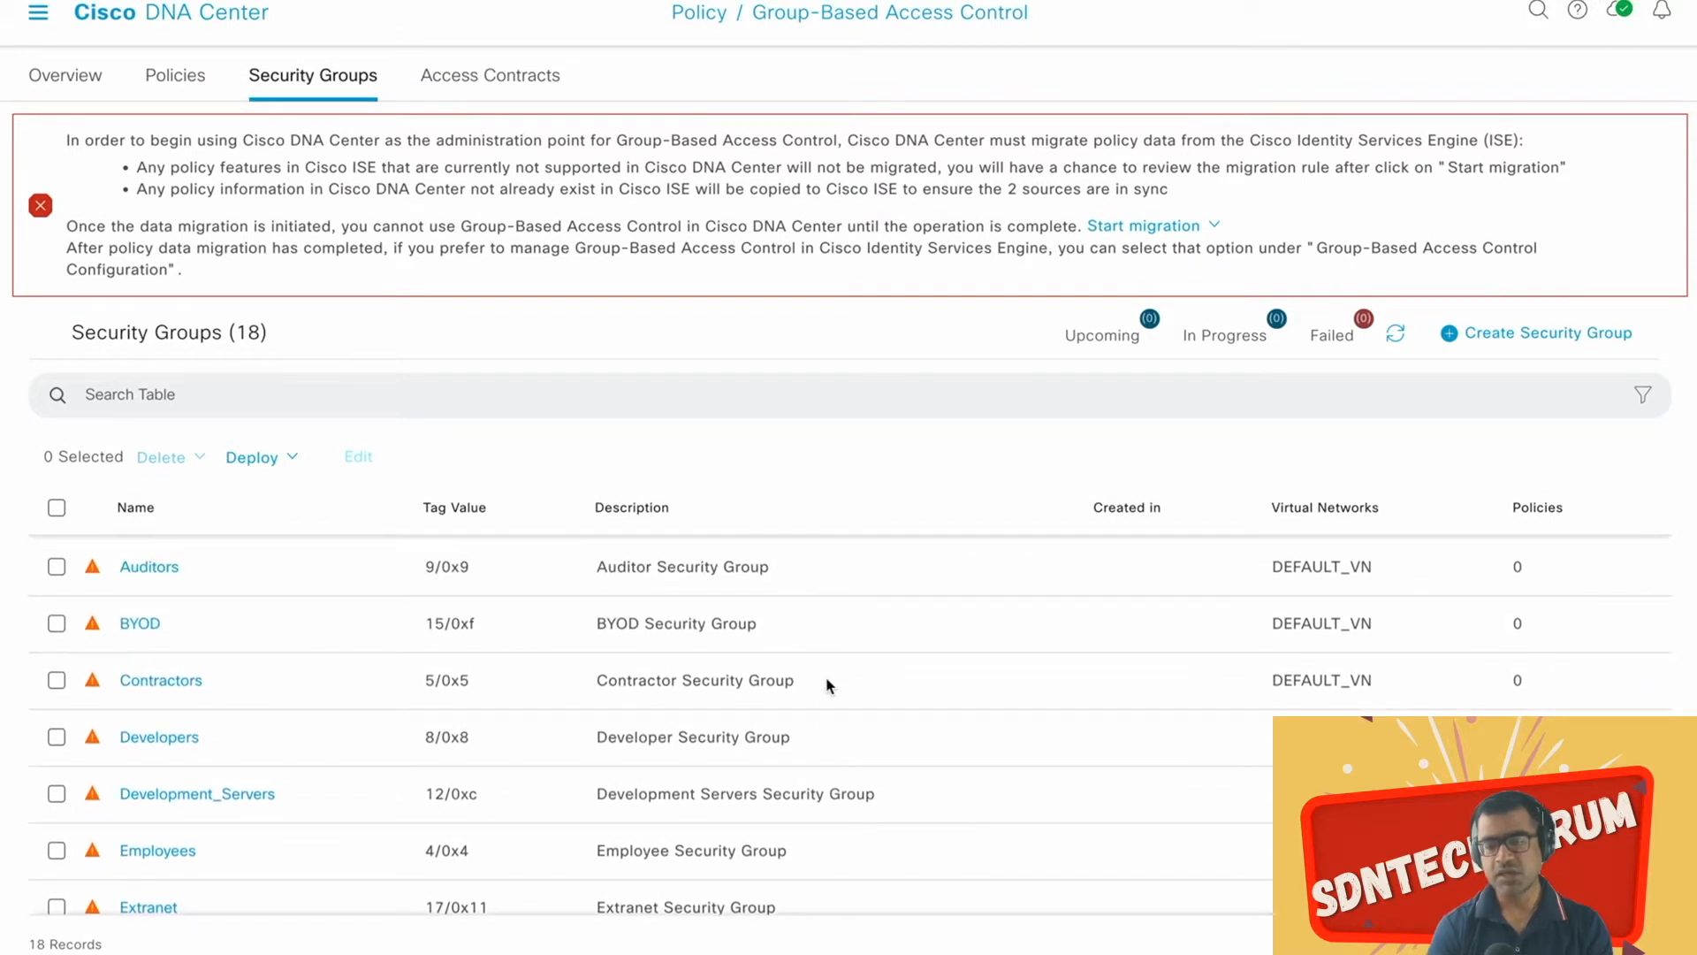
scroll(829, 686, "down", 3)
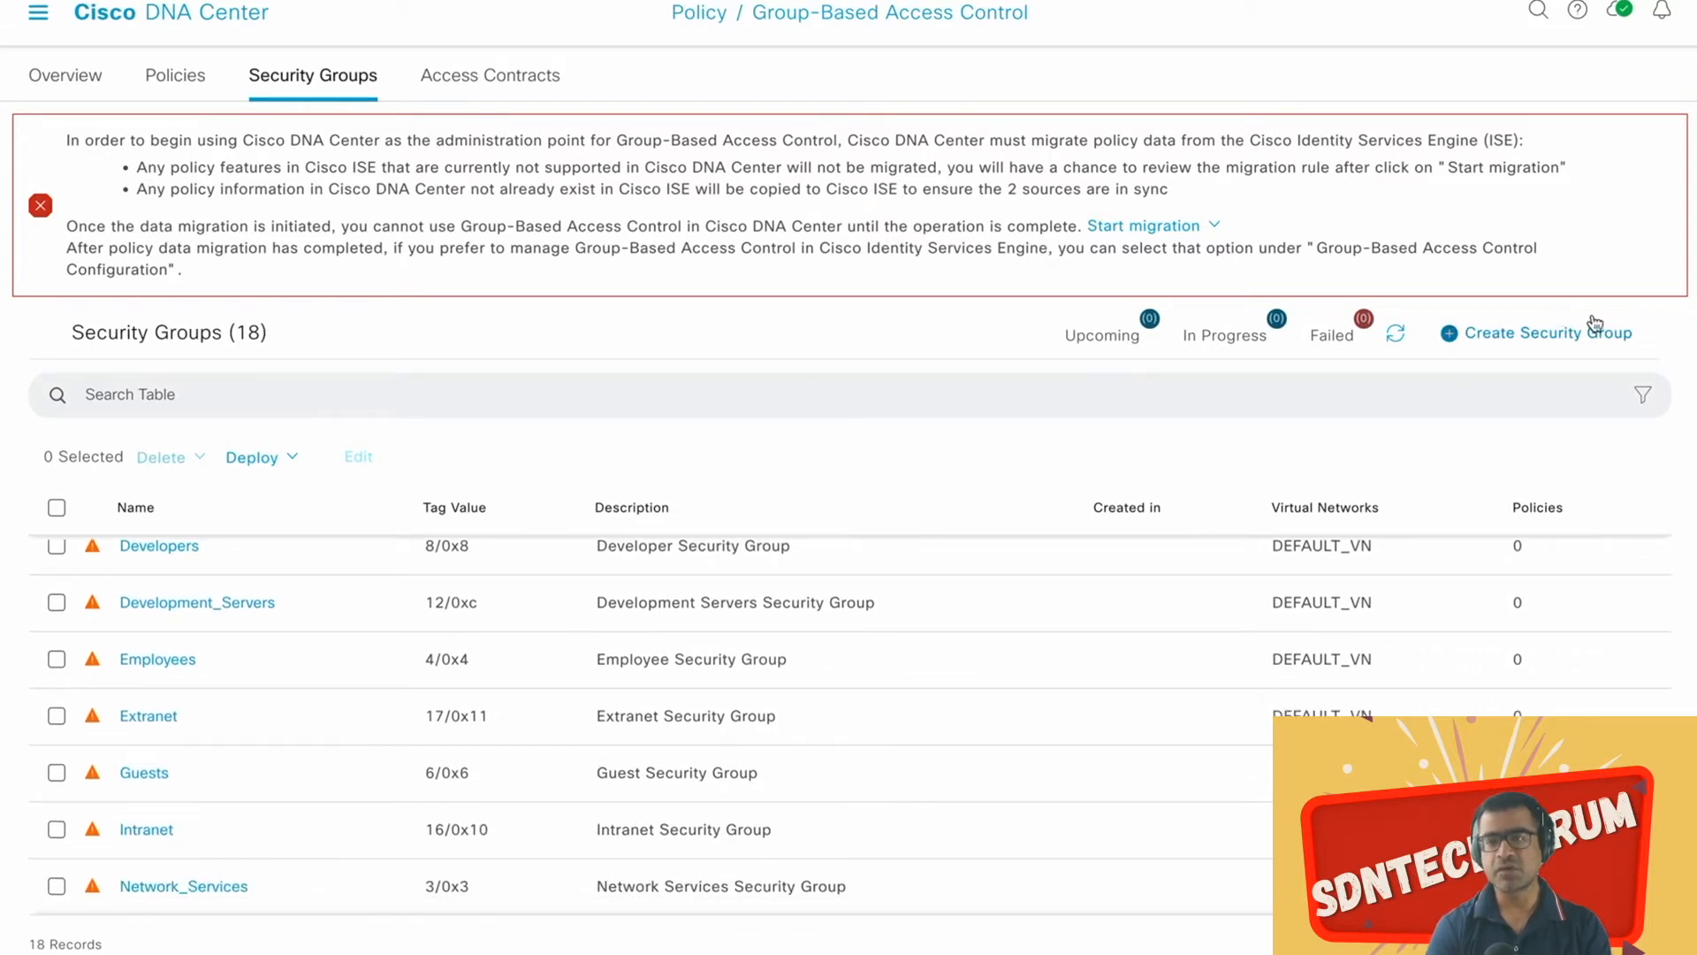
Step: Inspect the virtual network options in a blank new security group form and close it without saving
left_click(1541, 334)
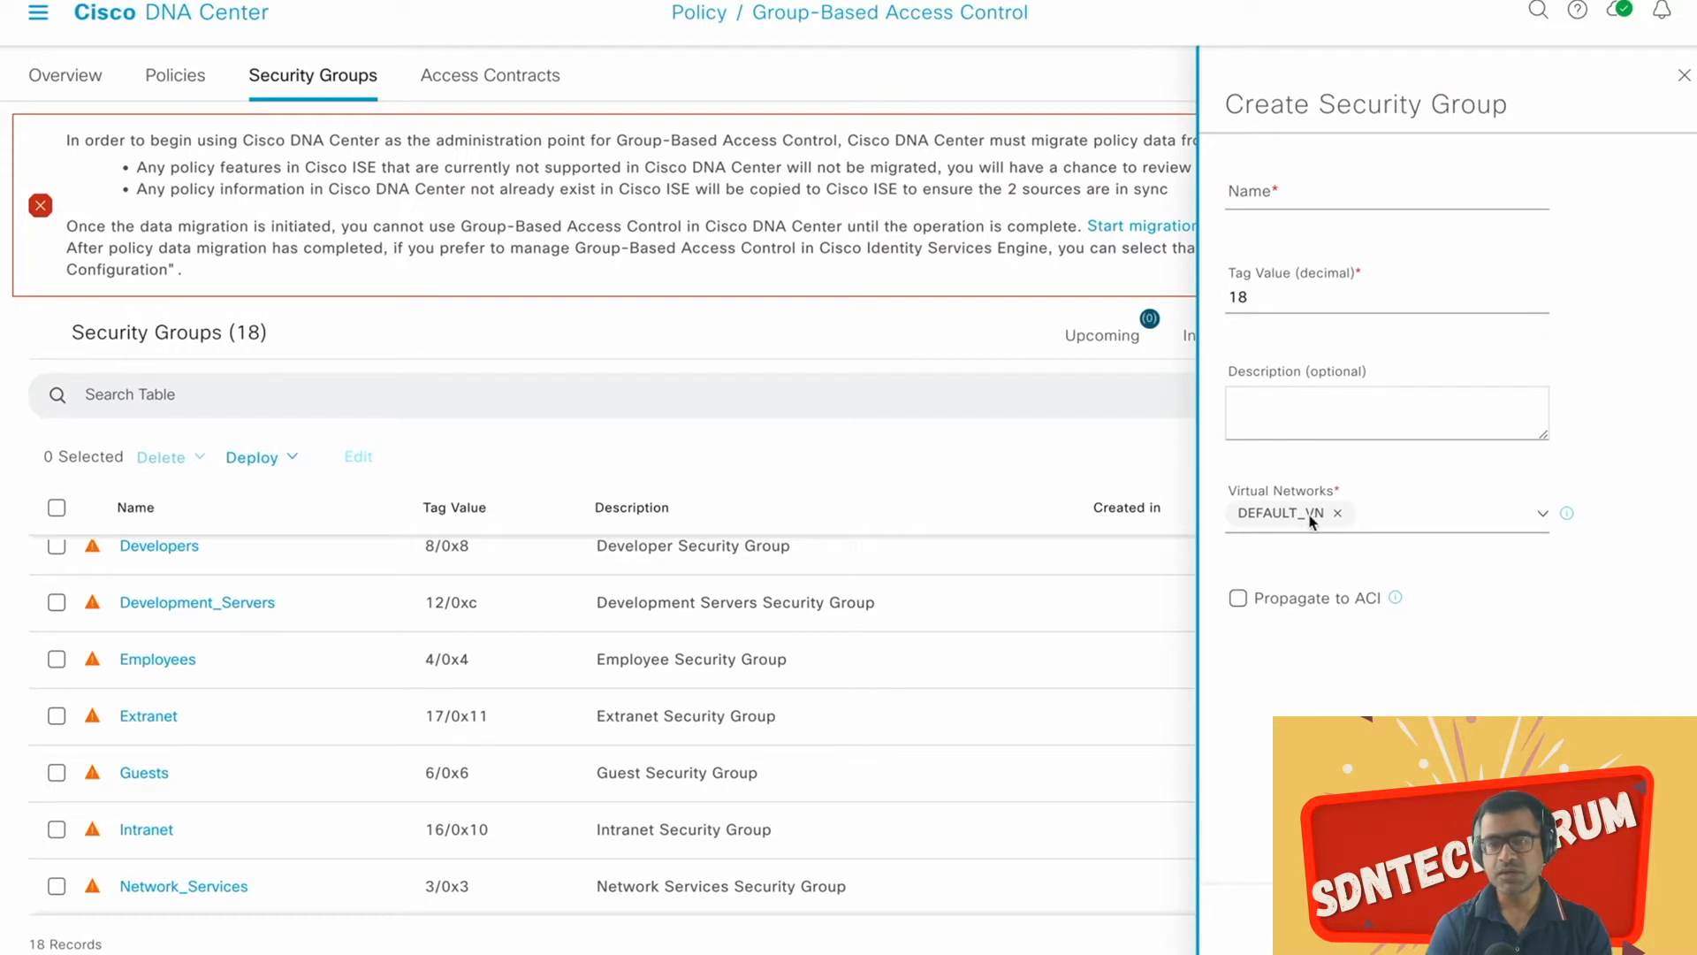
left_click(1539, 520)
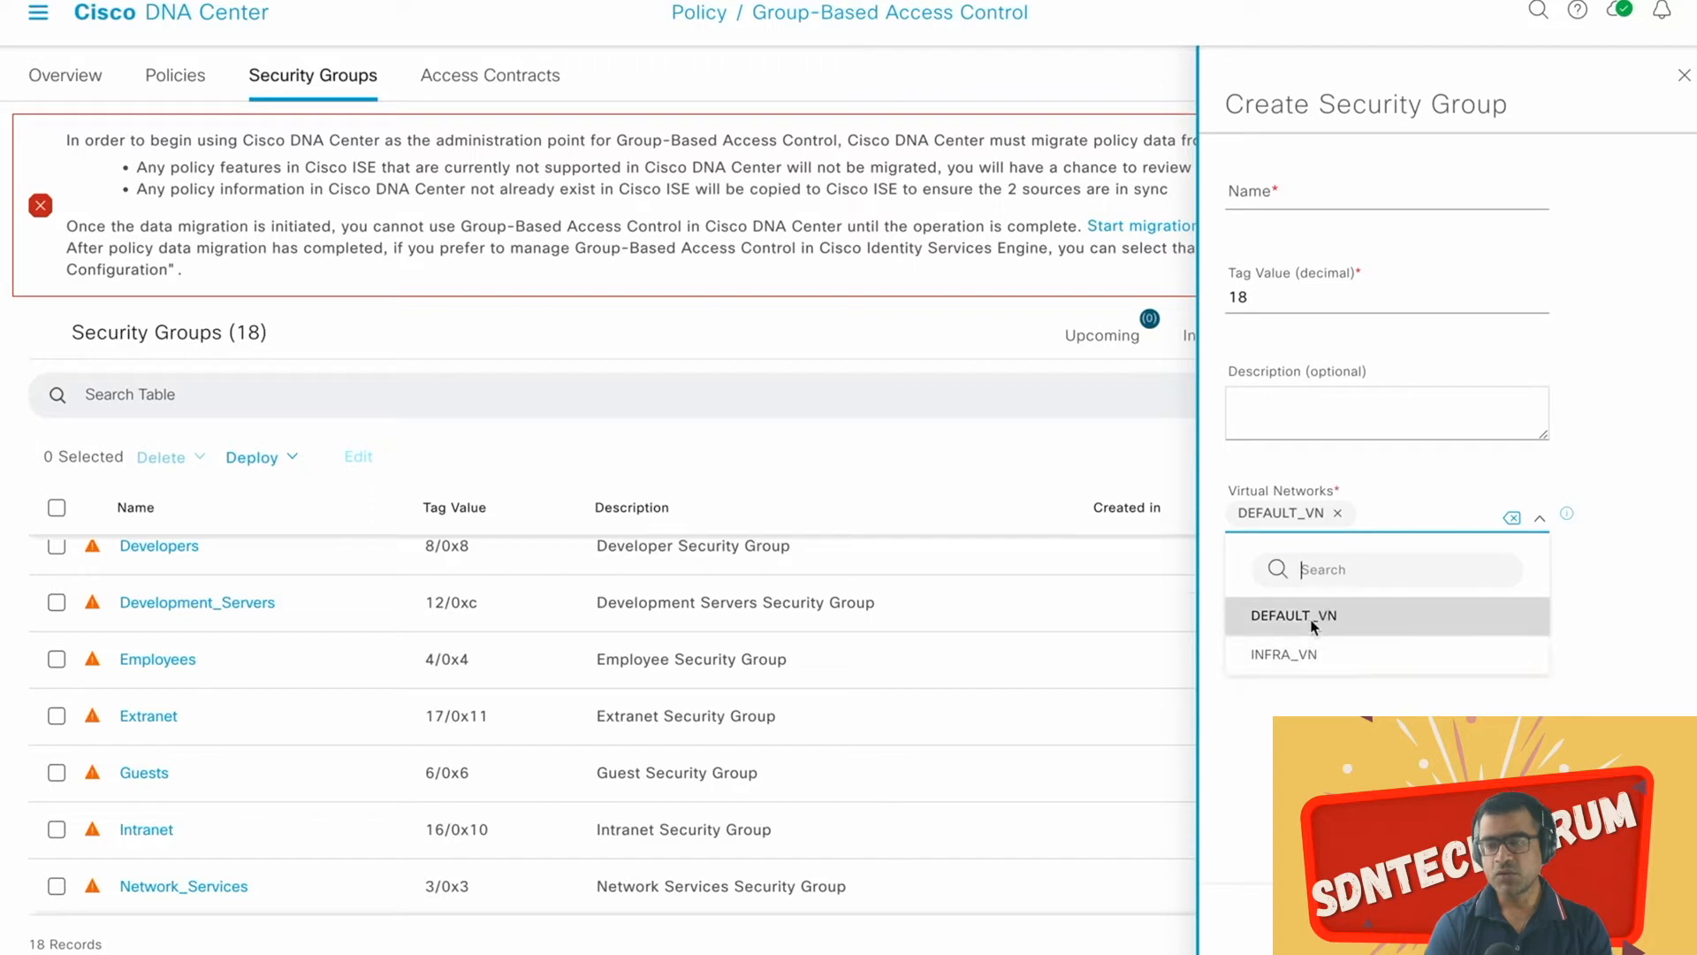
left_click(1034, 466)
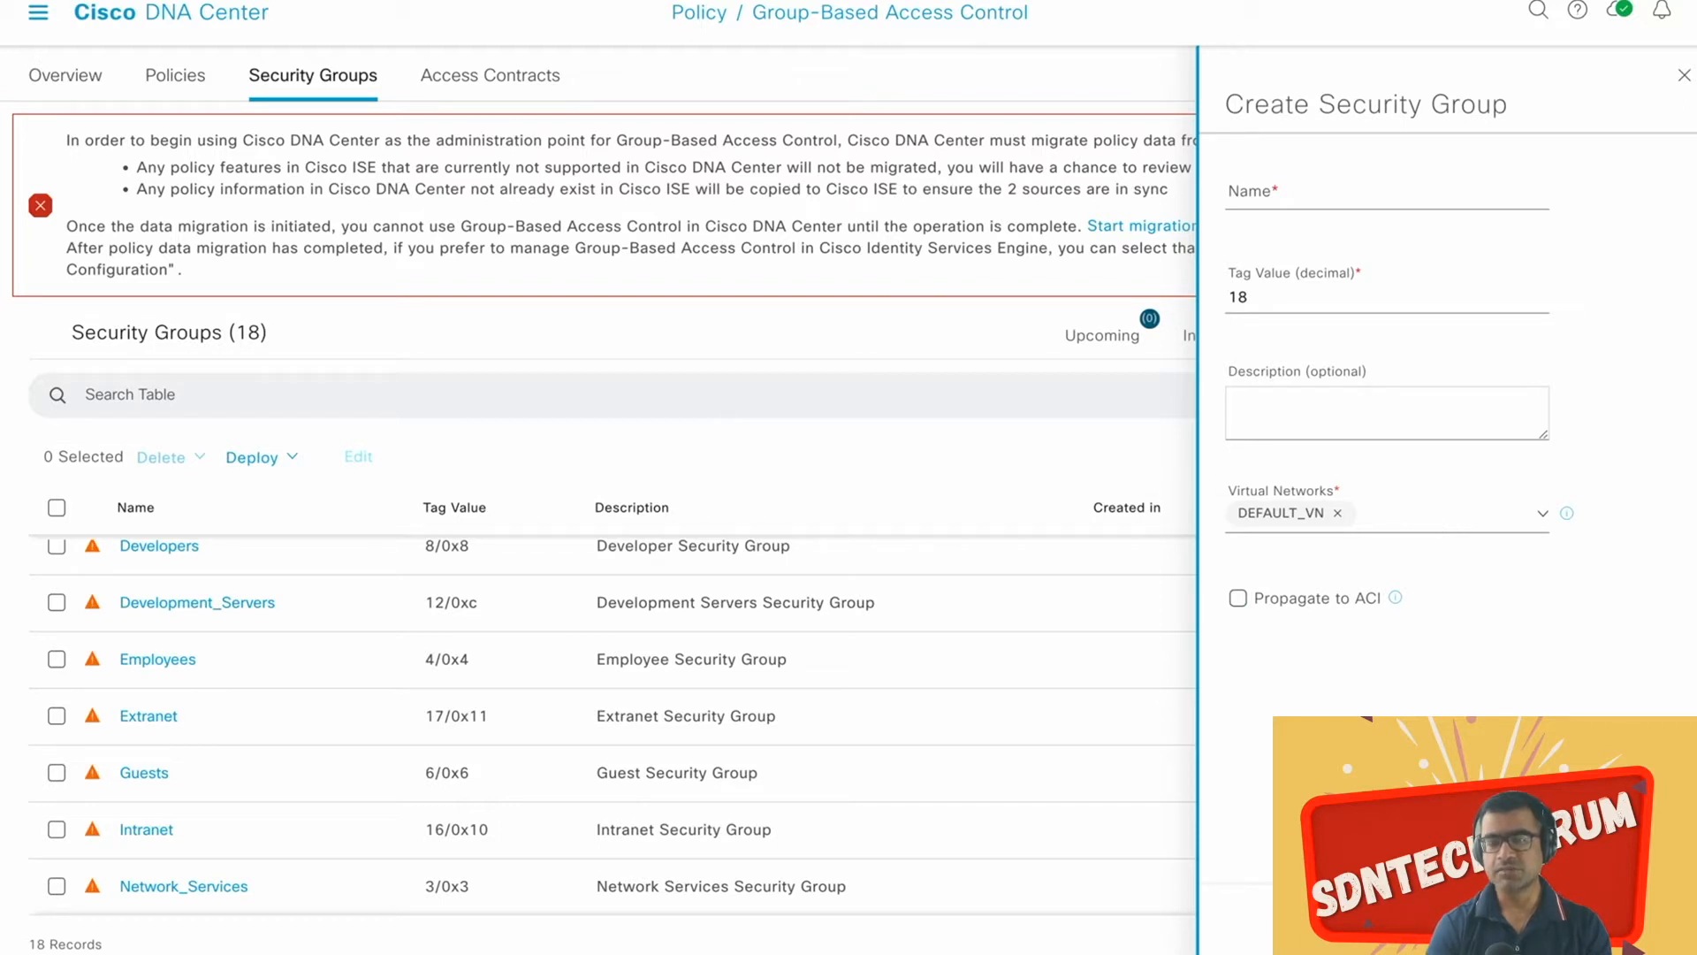
key("Escape")
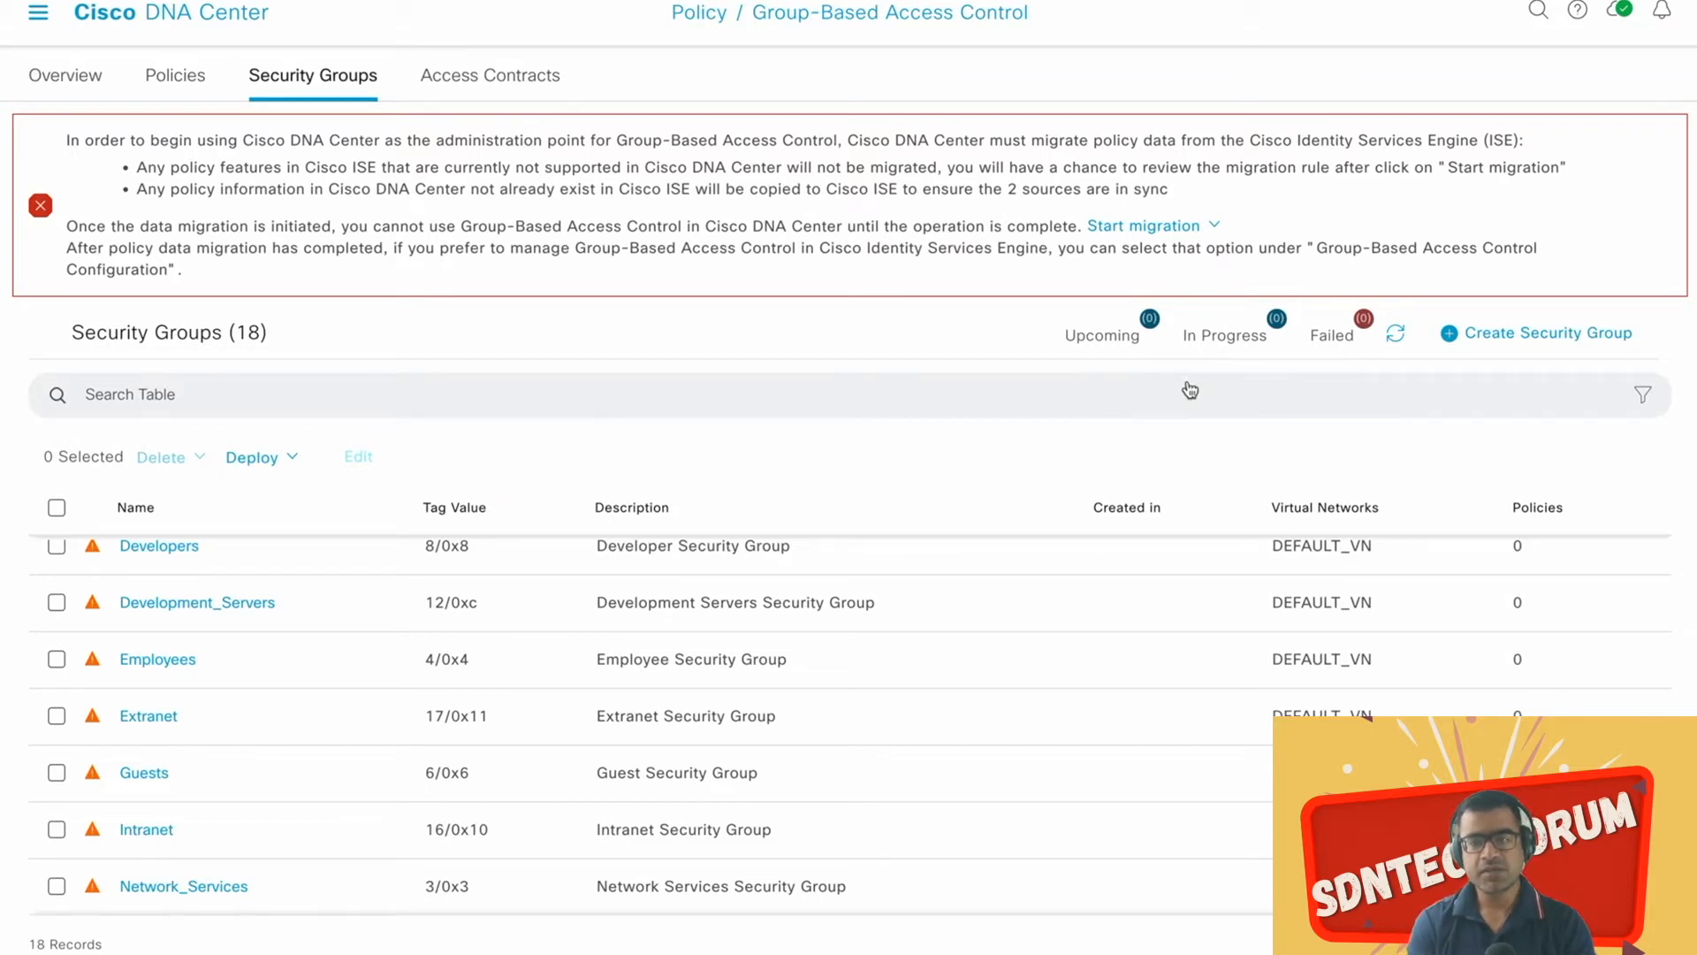
Step: Review the list of existing access contracts
left_click(521, 84)
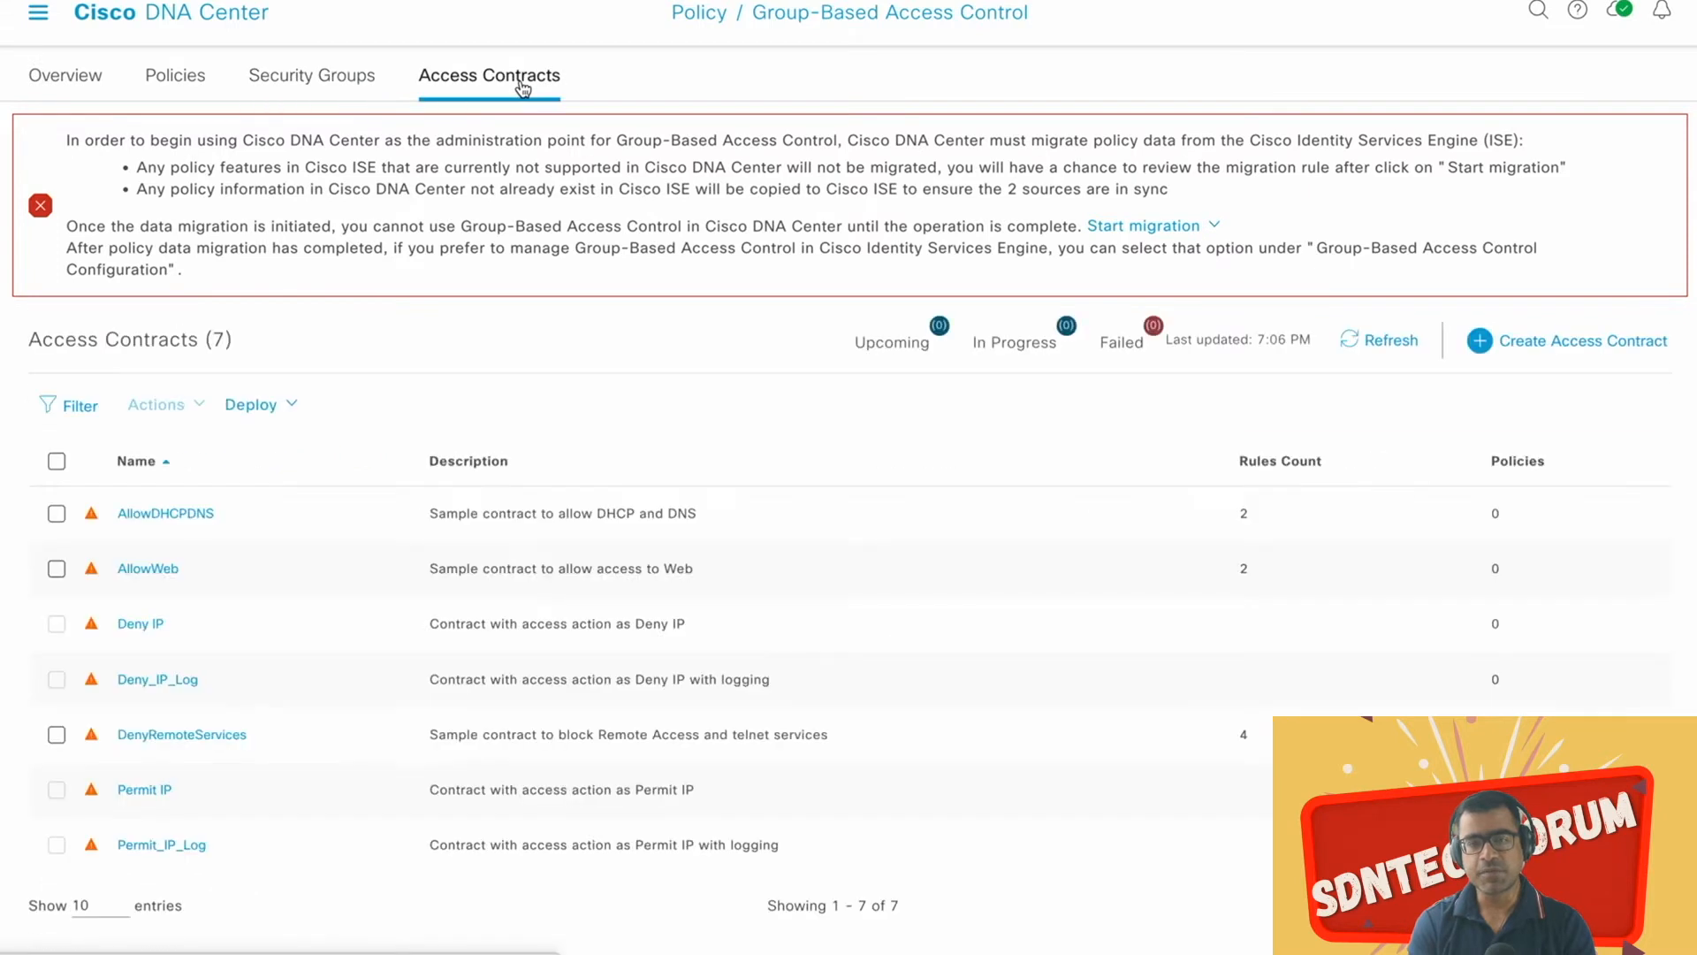
scroll(1033, 486, "down", 1)
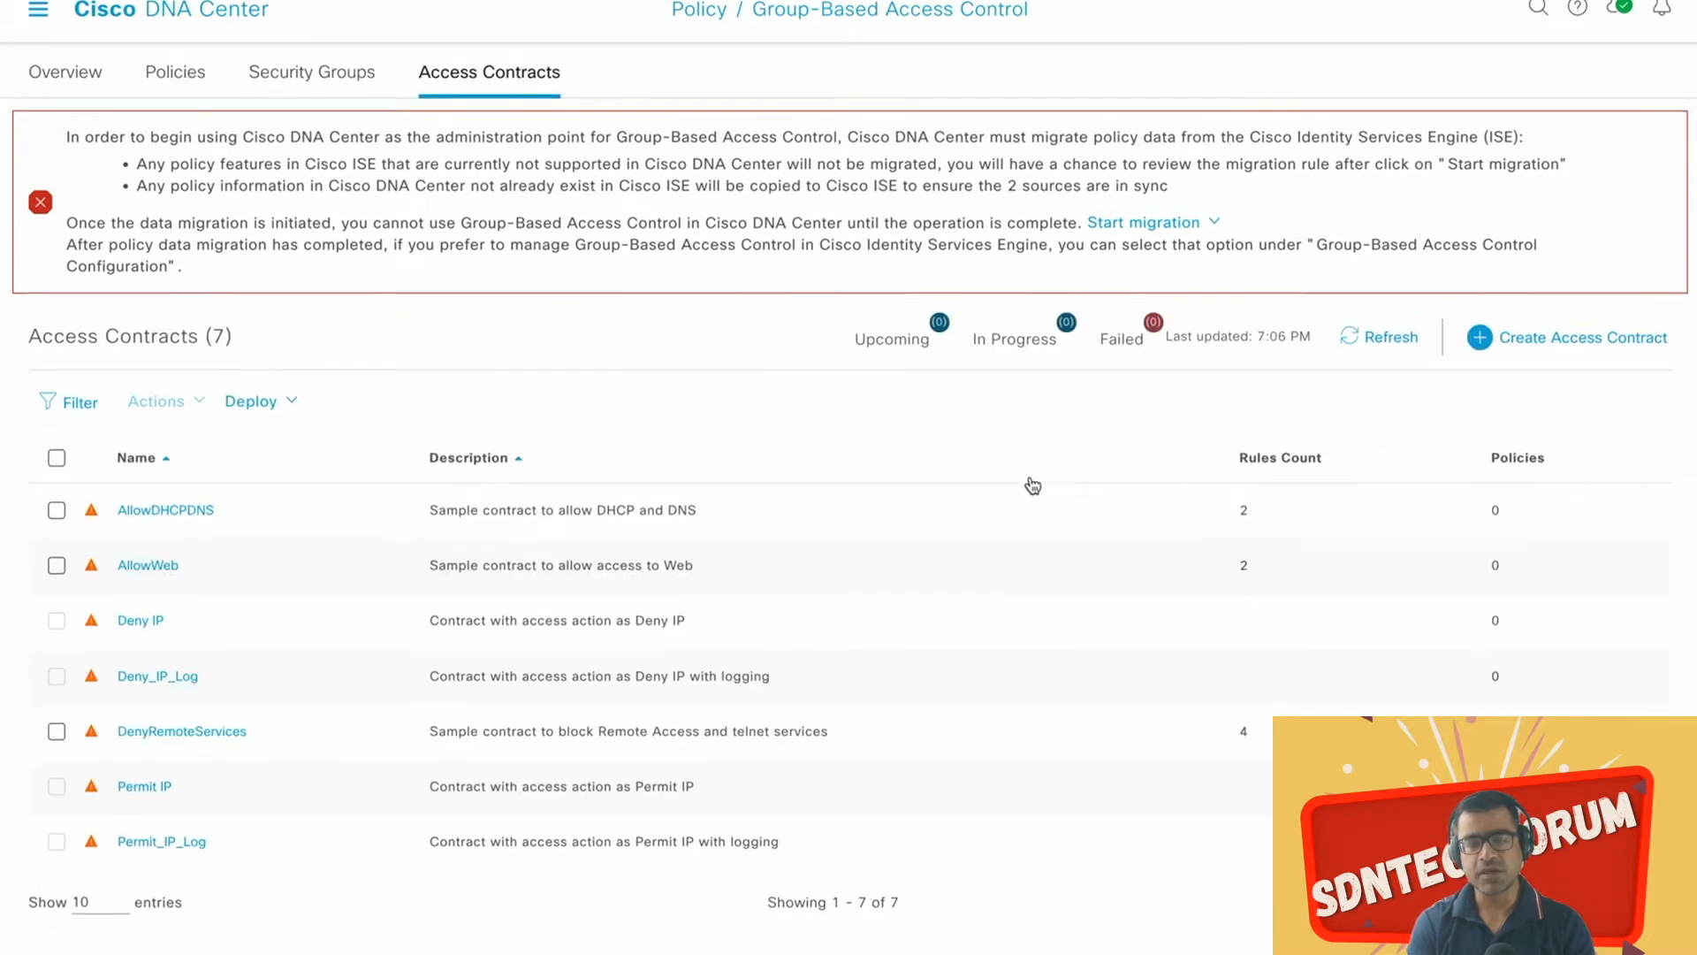
scroll(1032, 486, "up", 1)
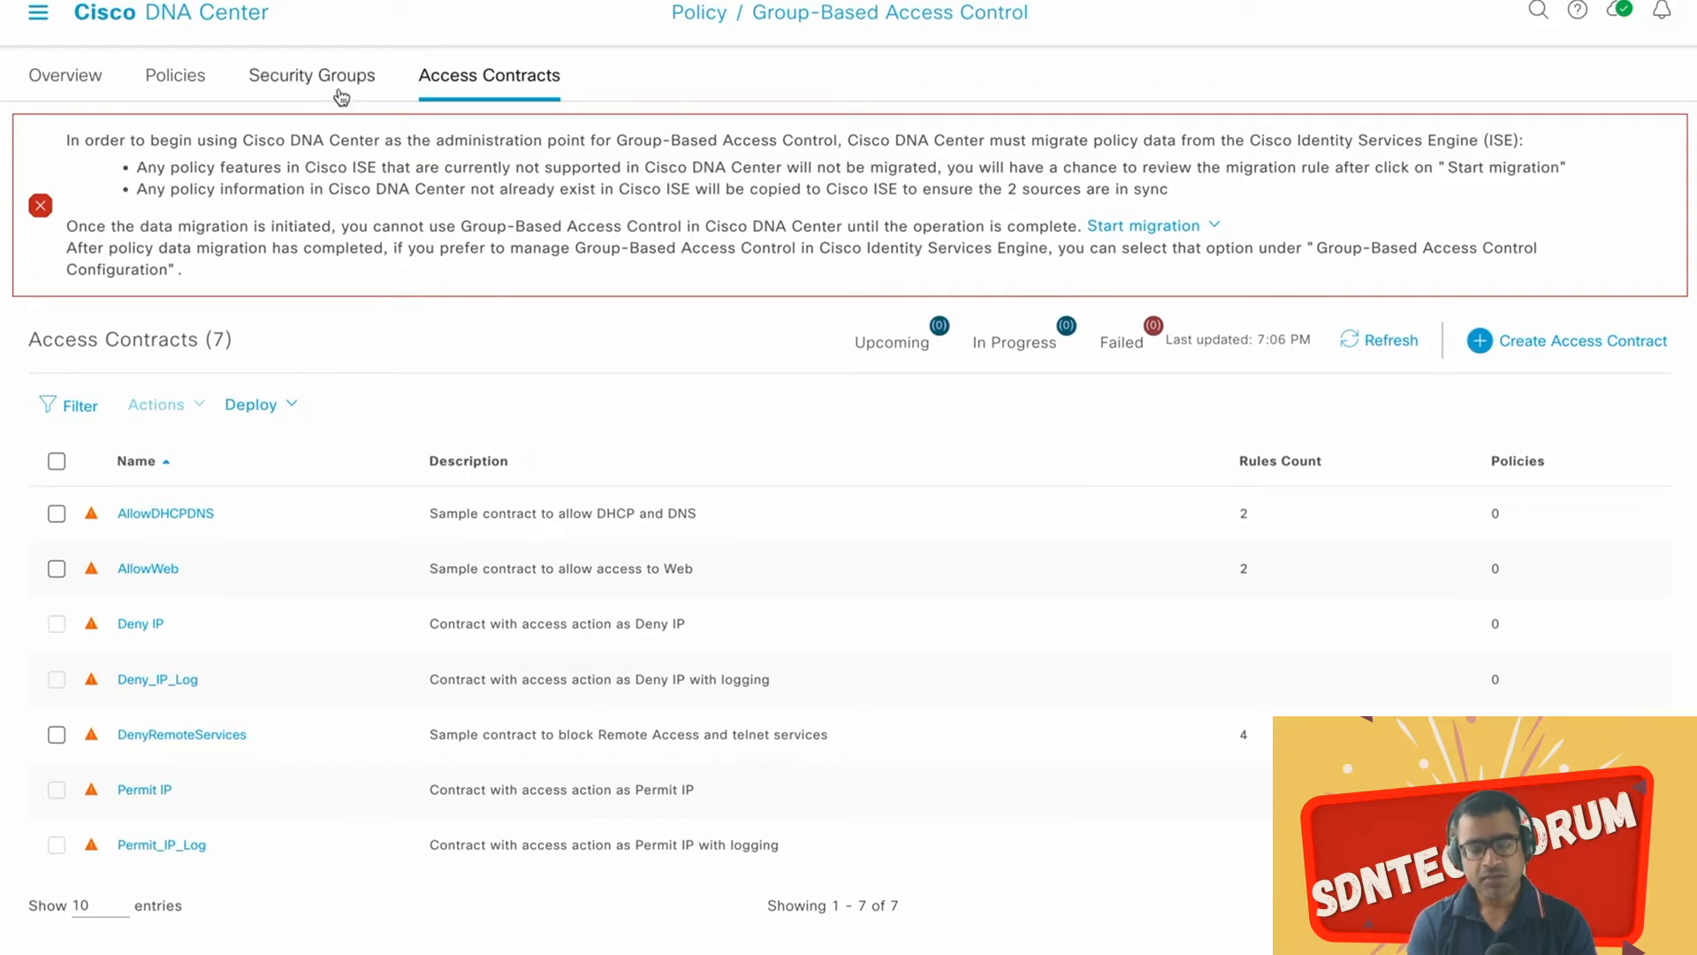
Step: View the policy settings and analytics settings in the Group-Based Access Control configuration and return to the overview
left_click(85, 84)
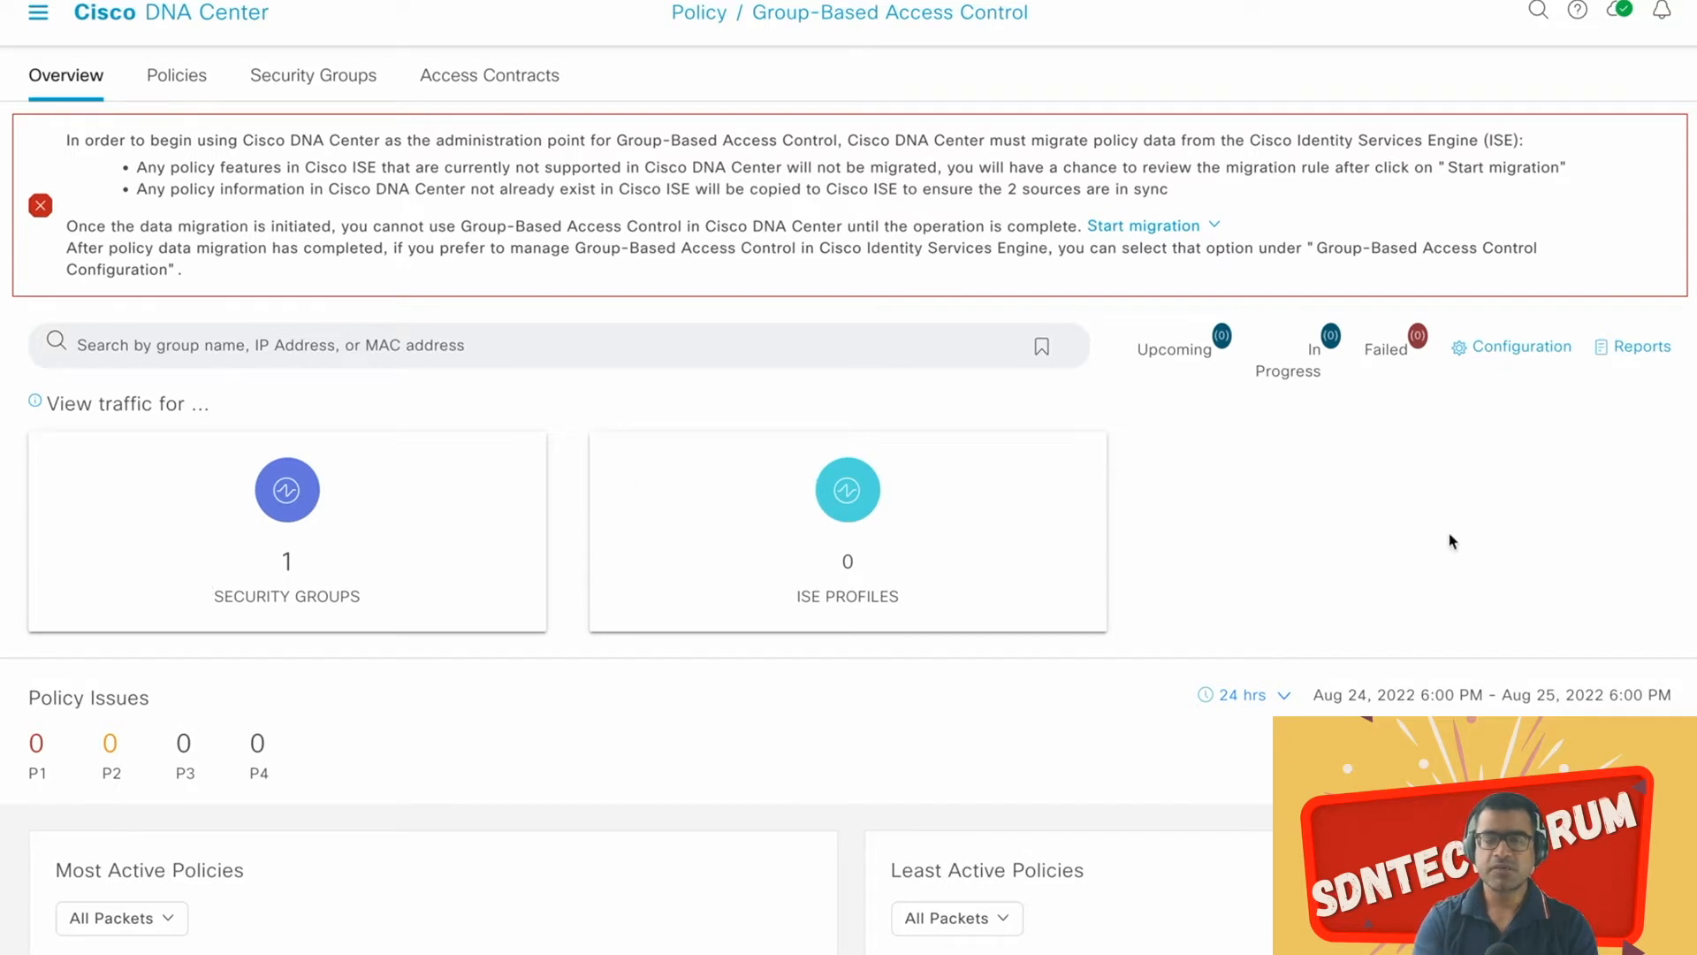
left_click(1463, 350)
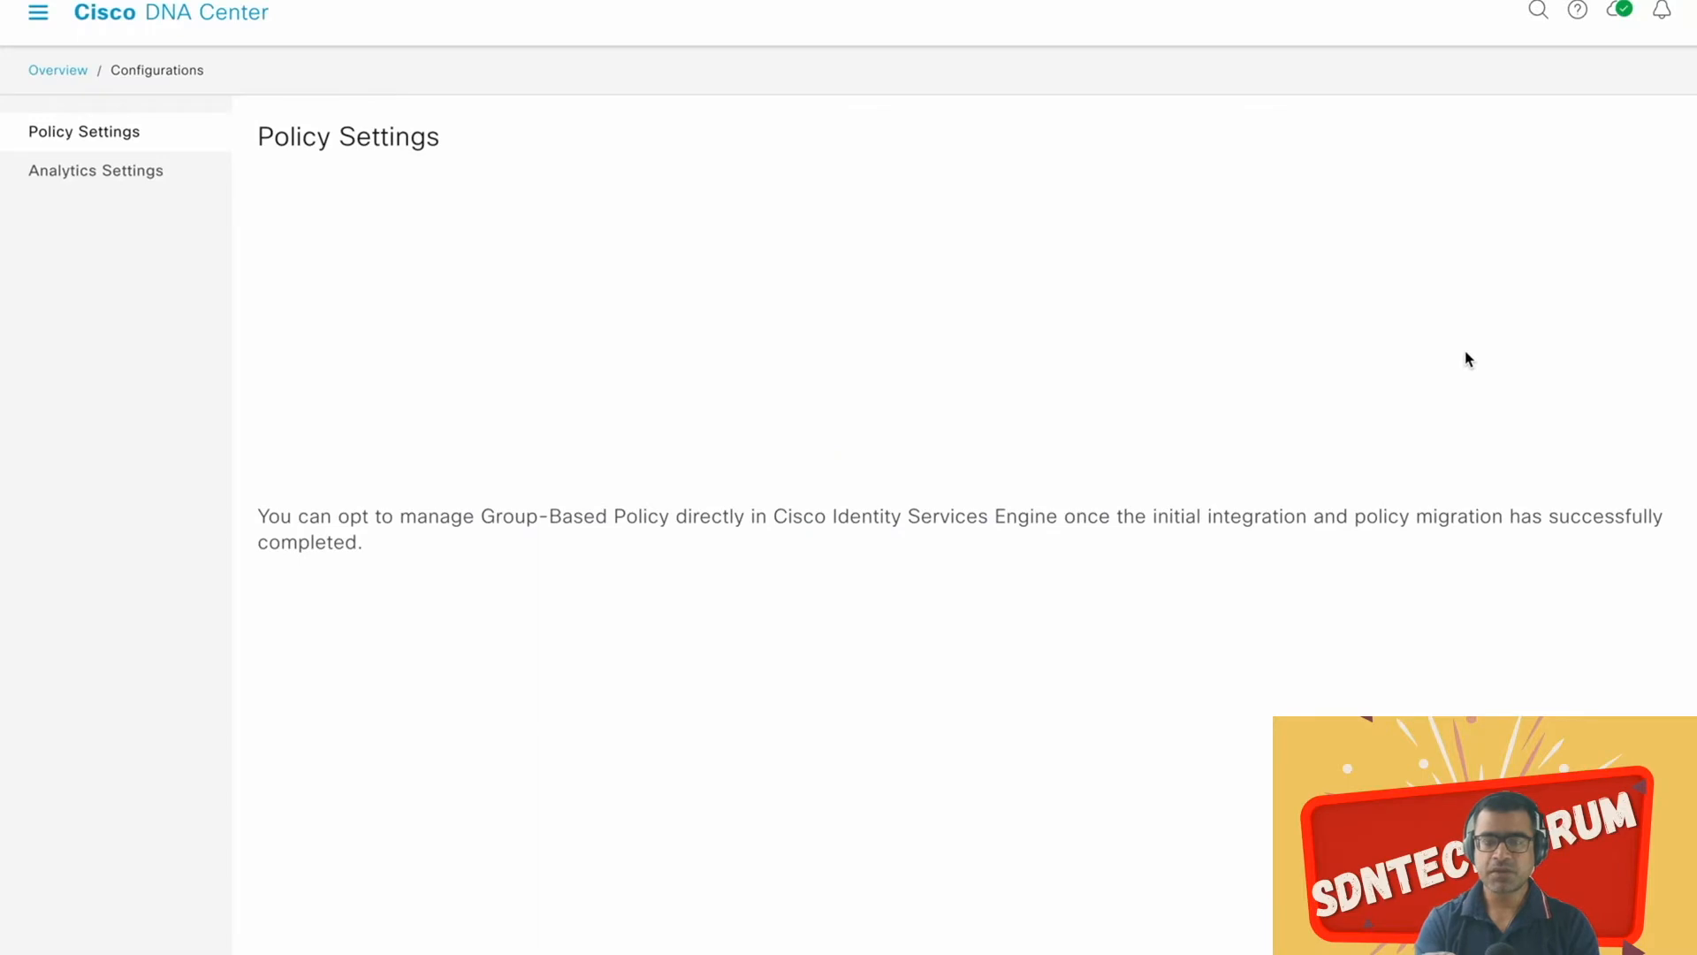
left_click(122, 172)
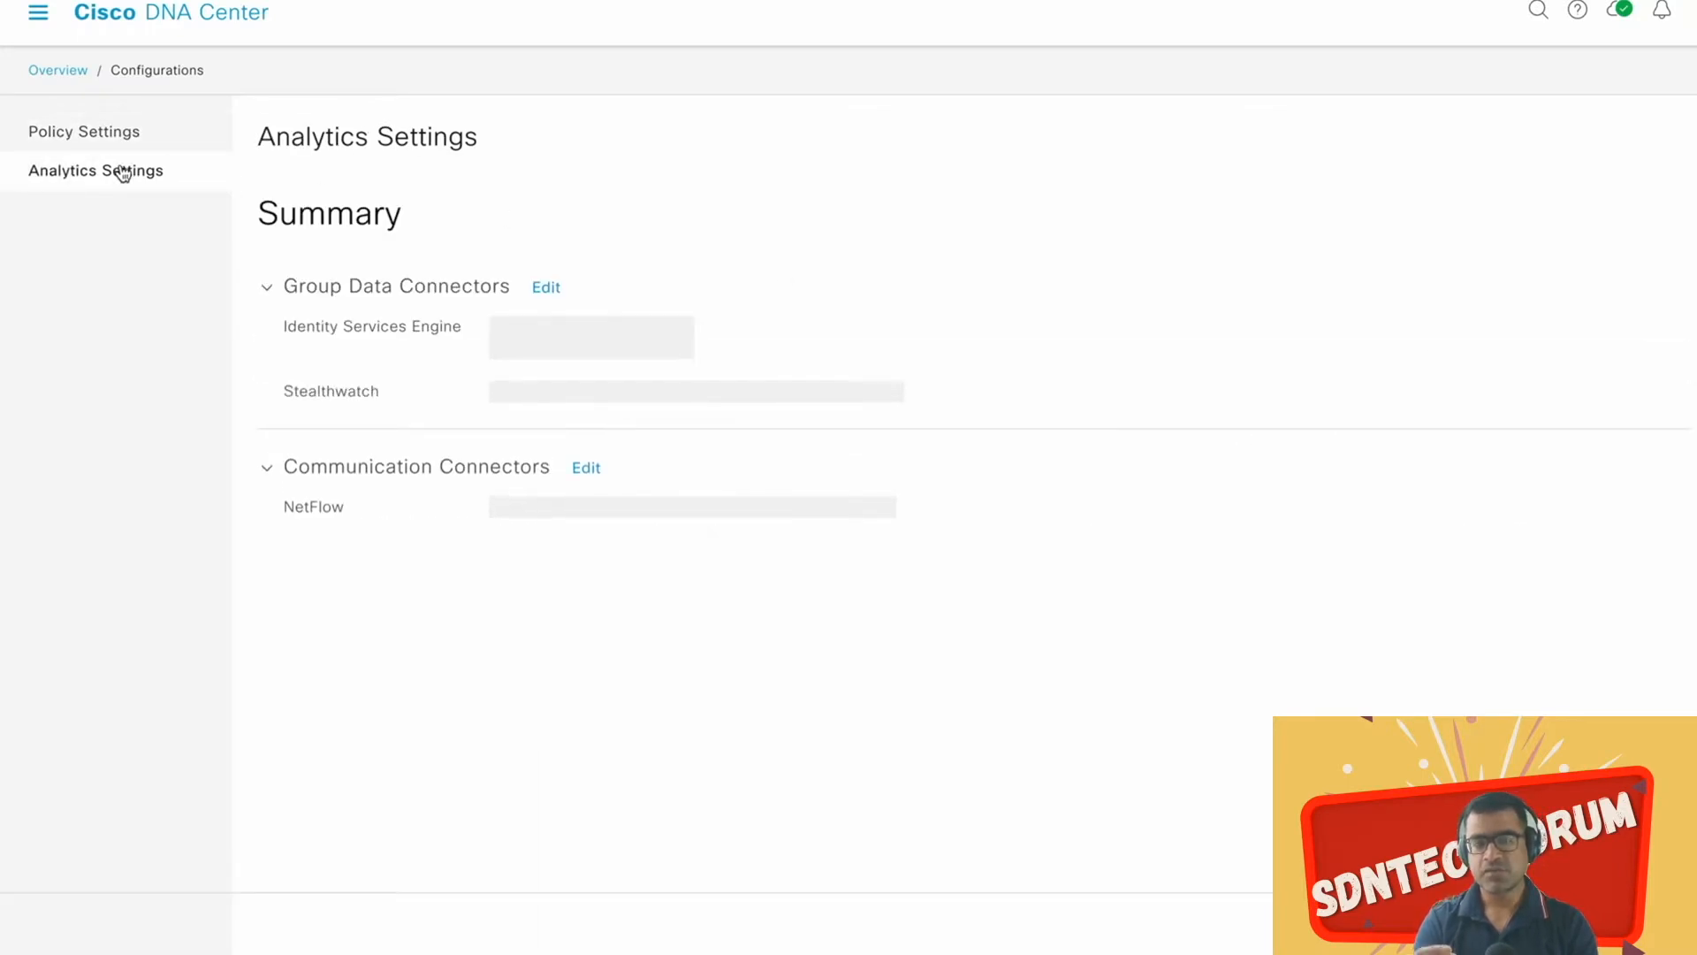
left_click(75, 78)
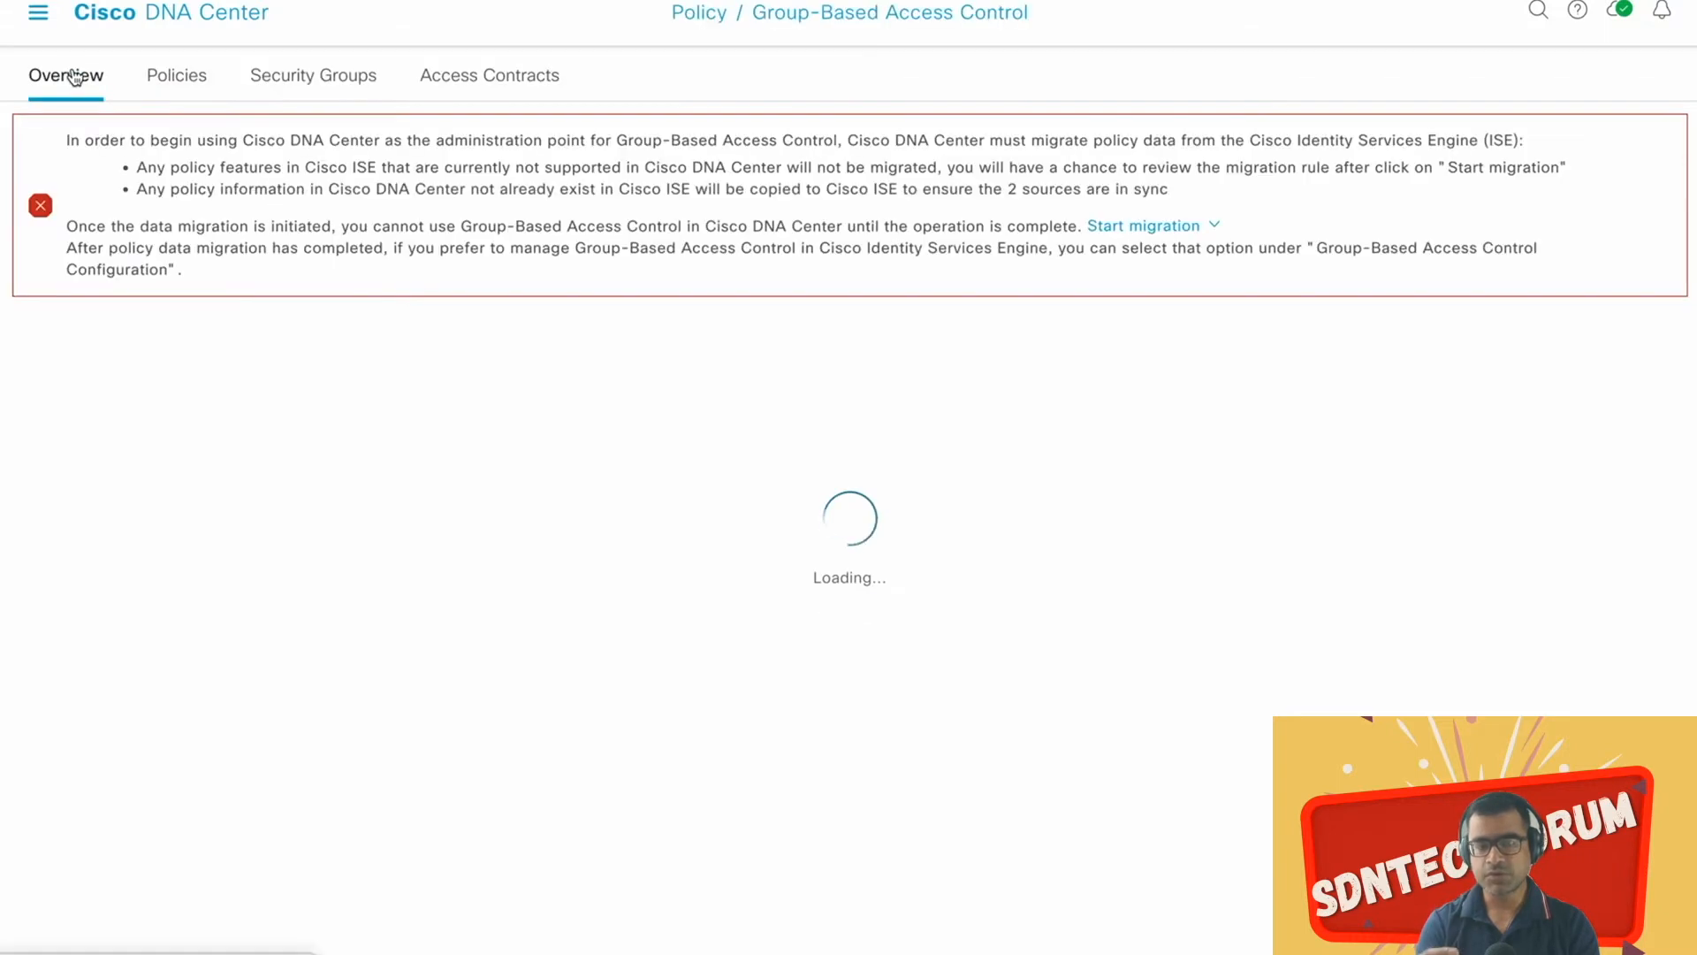
Step: Create a security group named Managers with description "T", keeping tag value 18, virtual network DEFAULT_VN and ACI propagation off
left_click(325, 79)
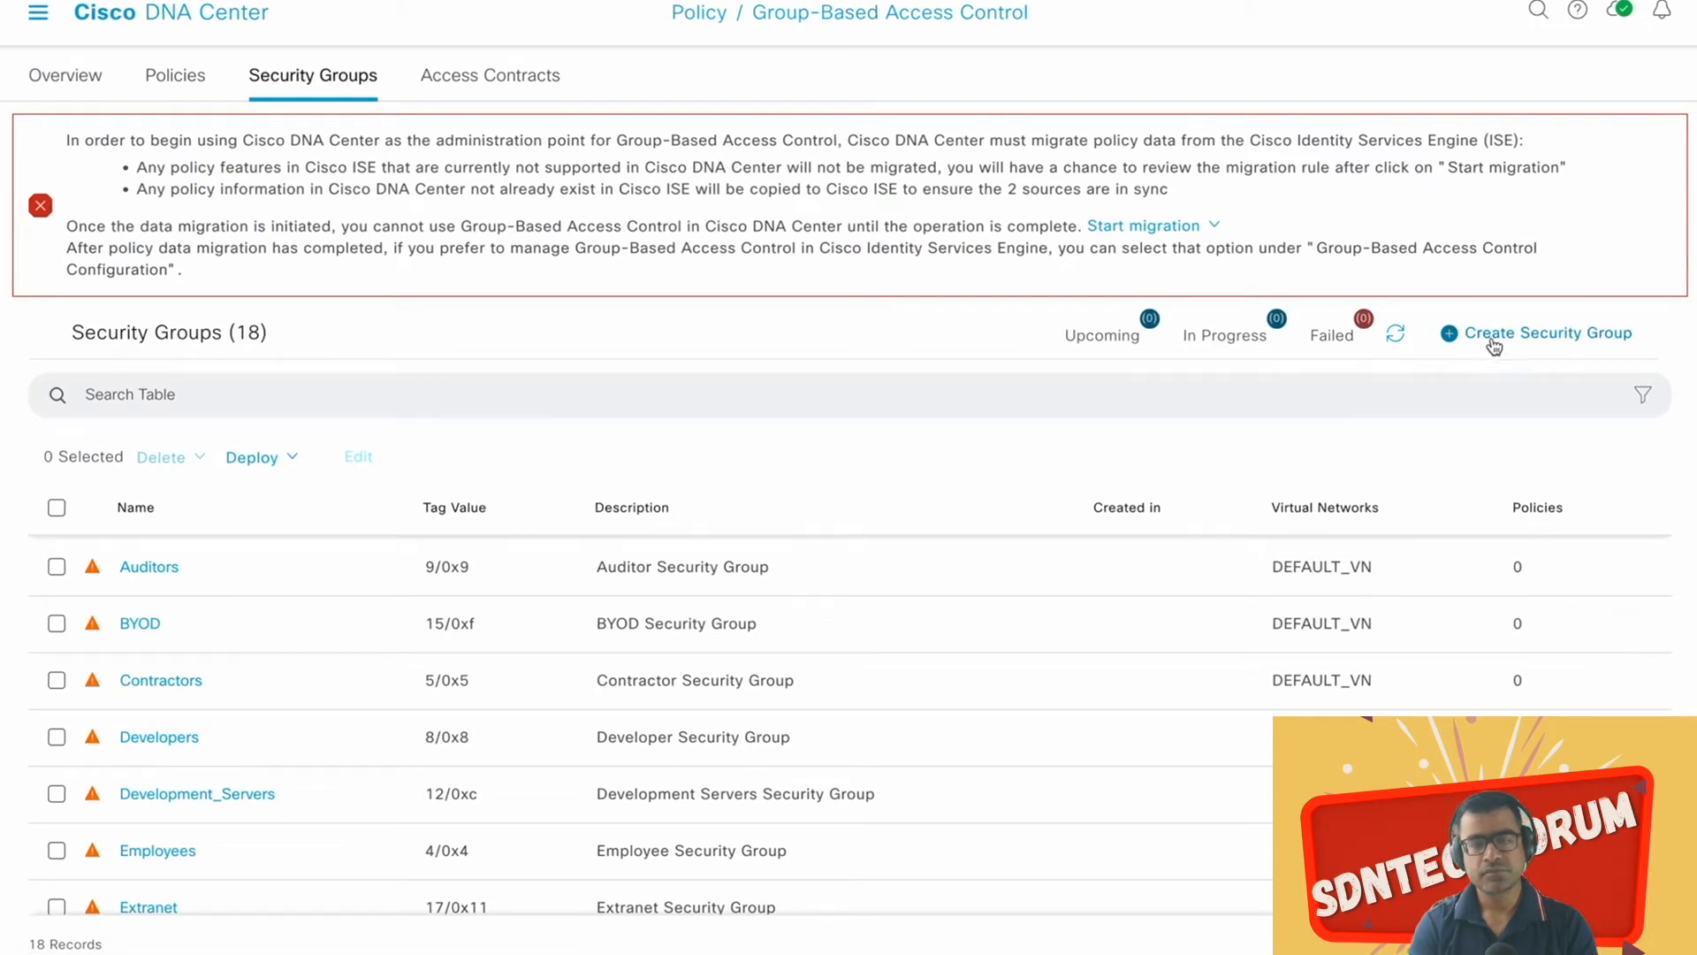
scroll(1445, 384, "down", 1)
left_click(1451, 334)
left_click(1286, 195)
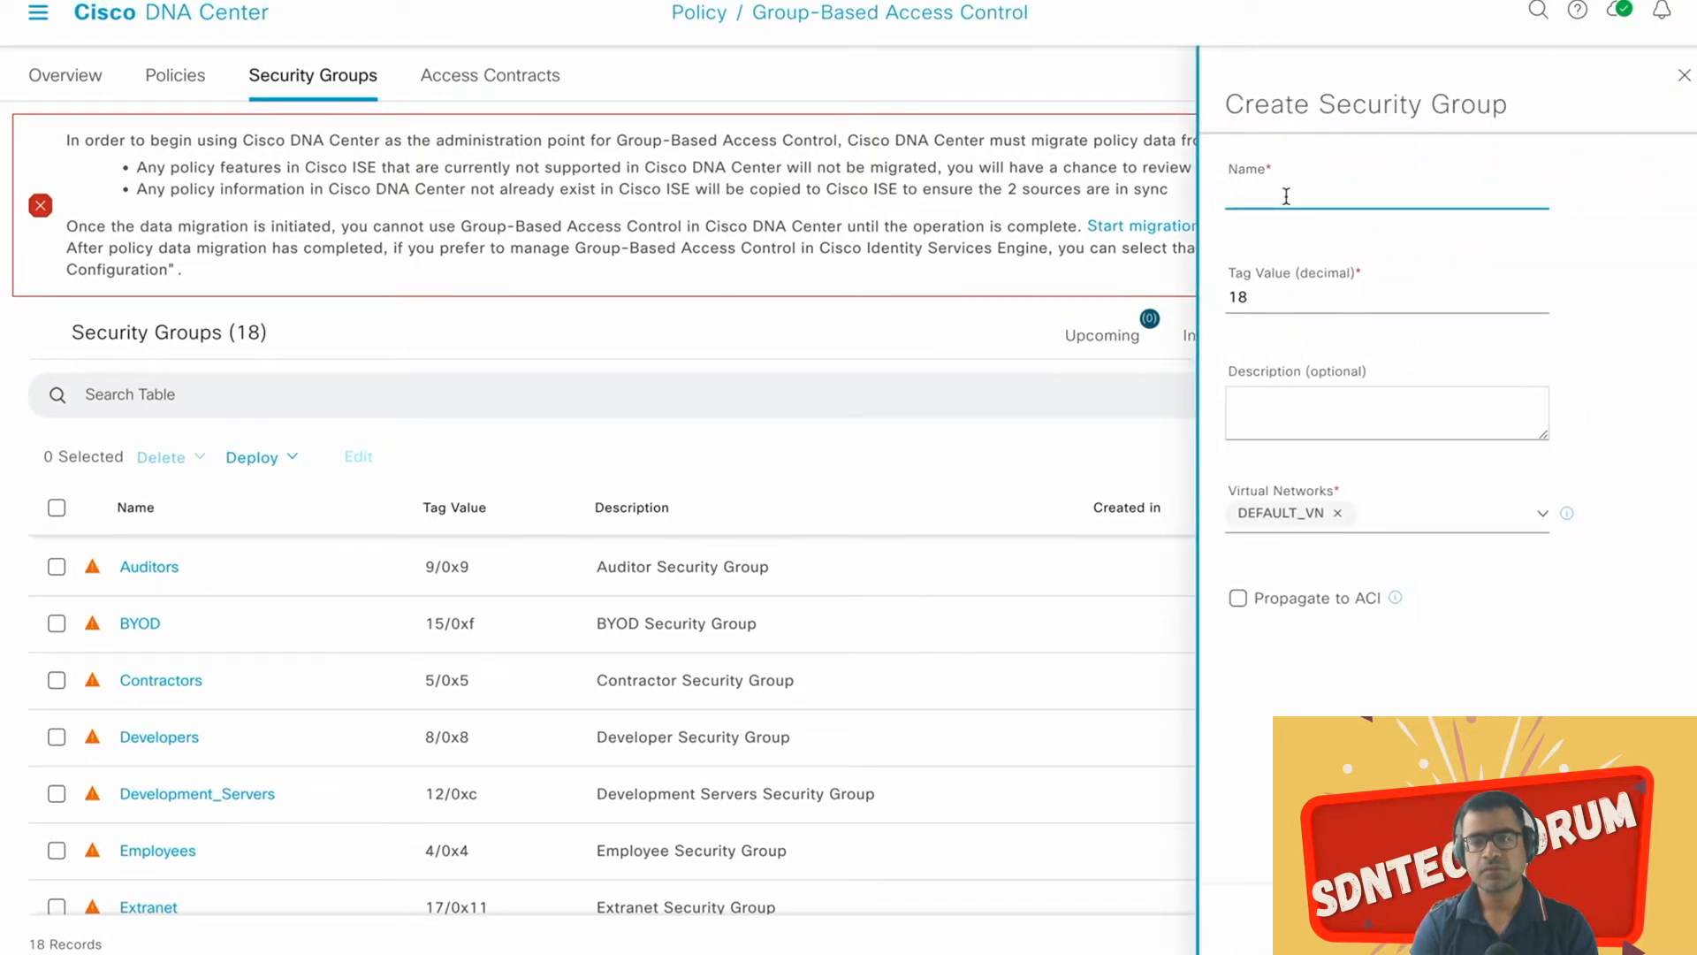
type("Managers")
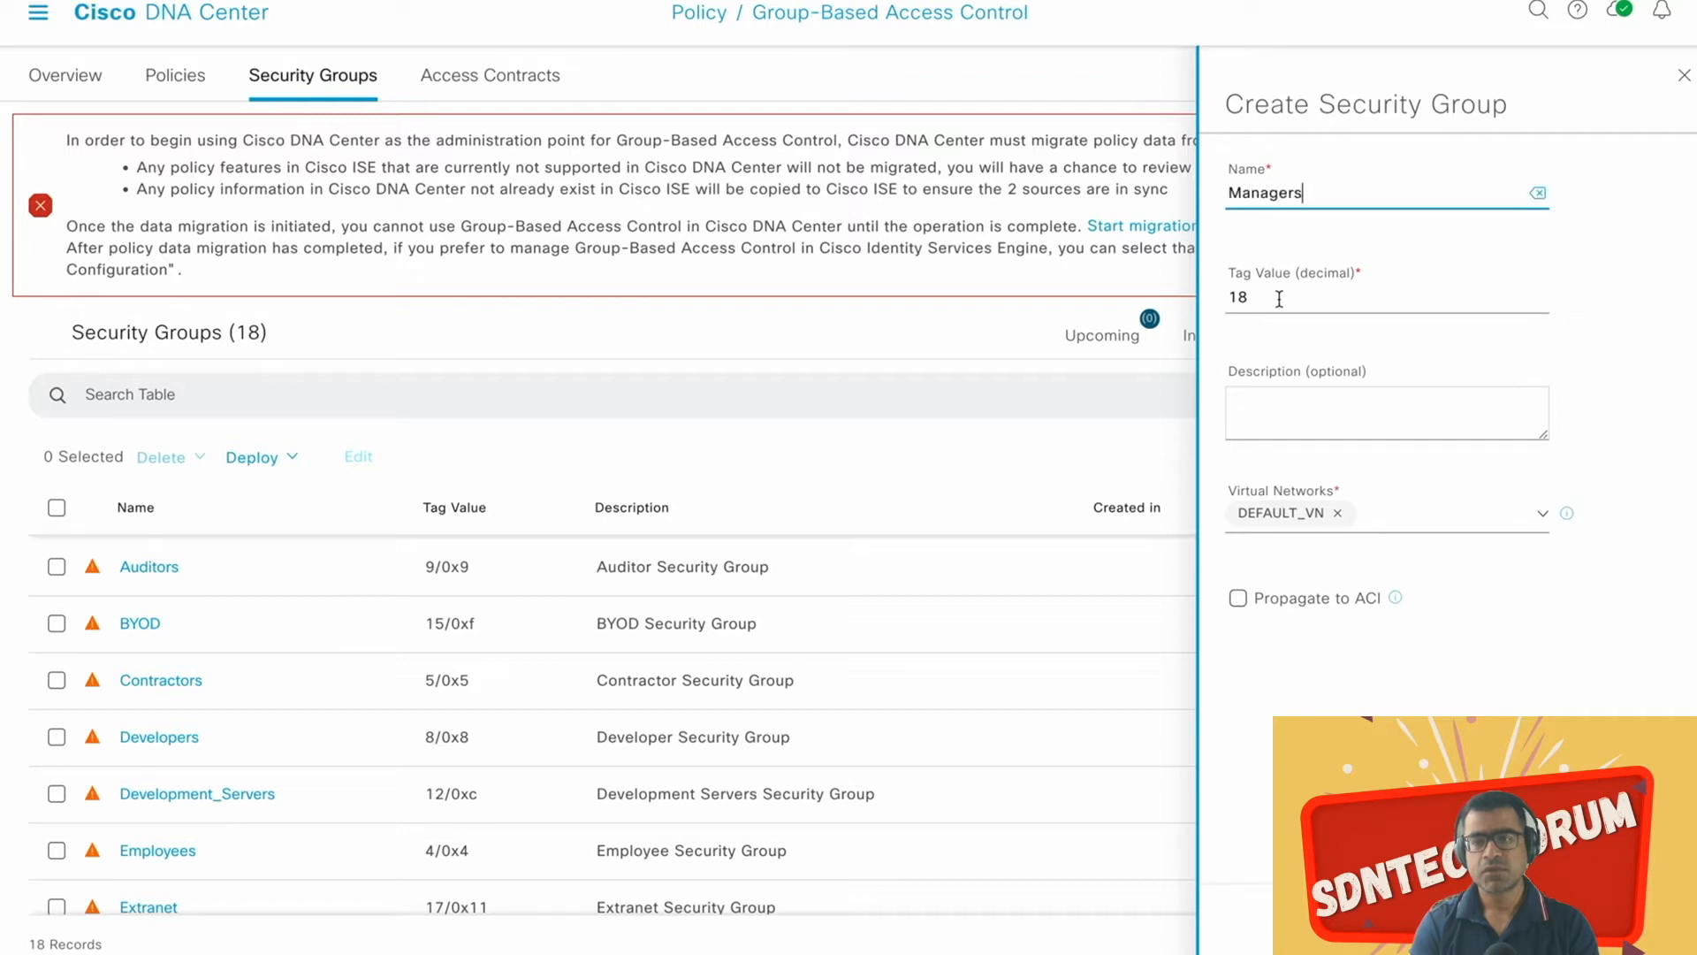
left_click(1290, 412)
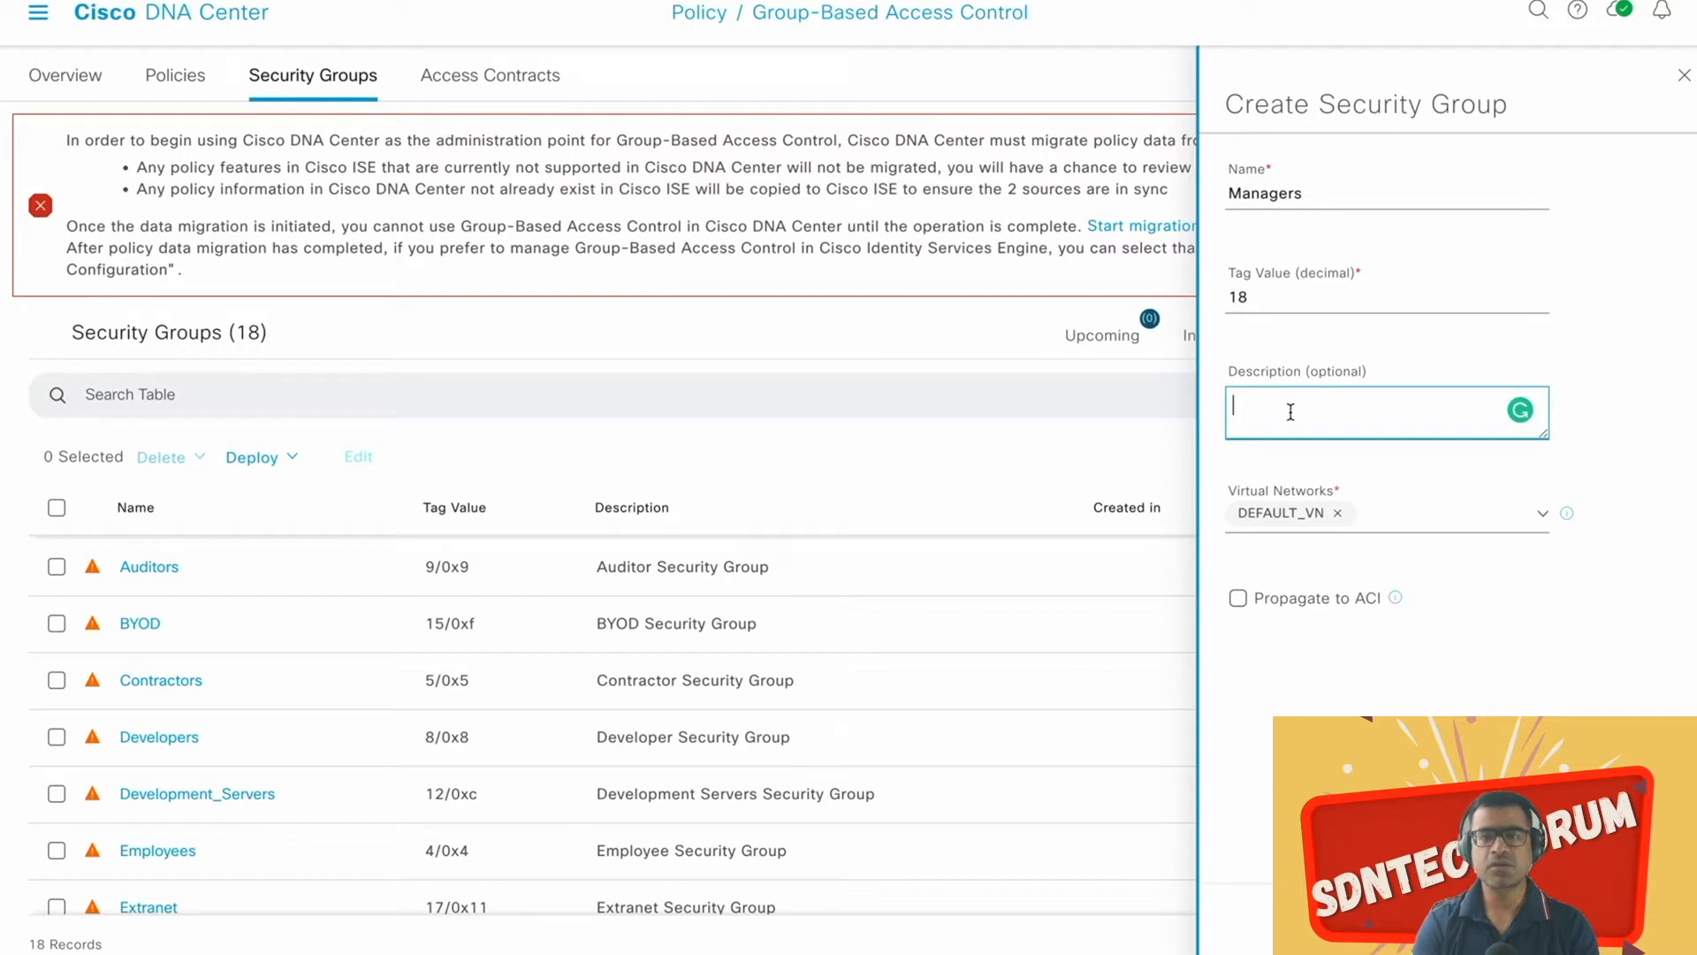
type("T")
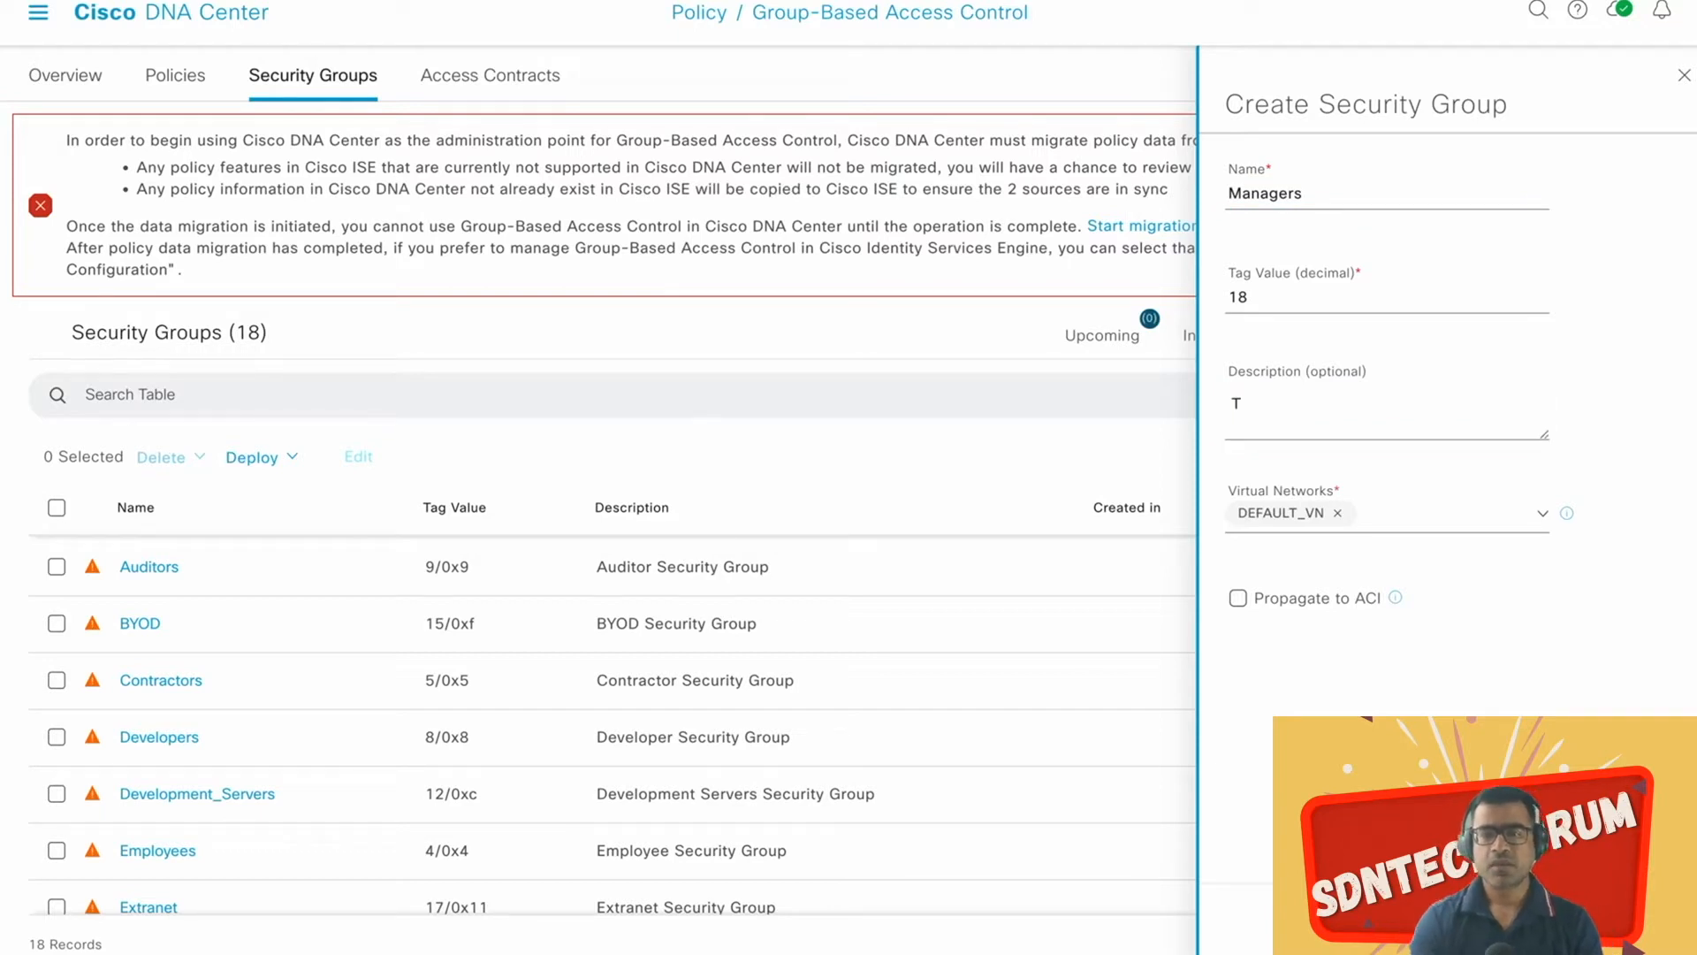
left_click(1239, 600)
left_click(1240, 604)
mouse_move(1397, 601)
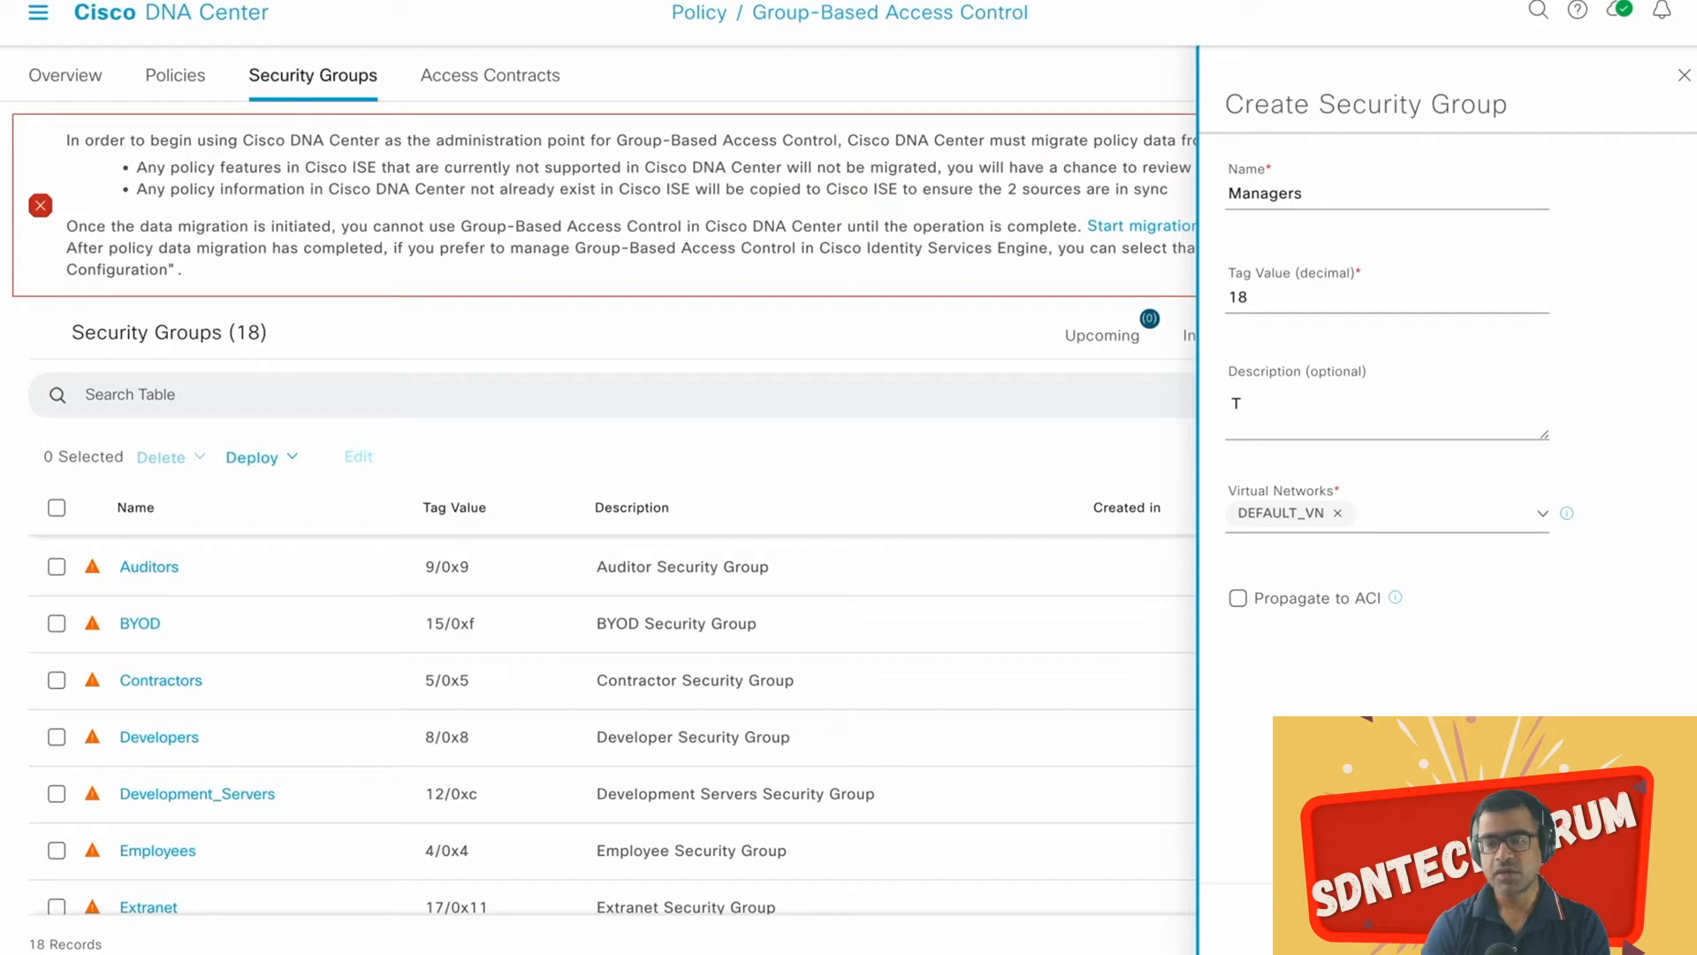
left_click(1635, 919)
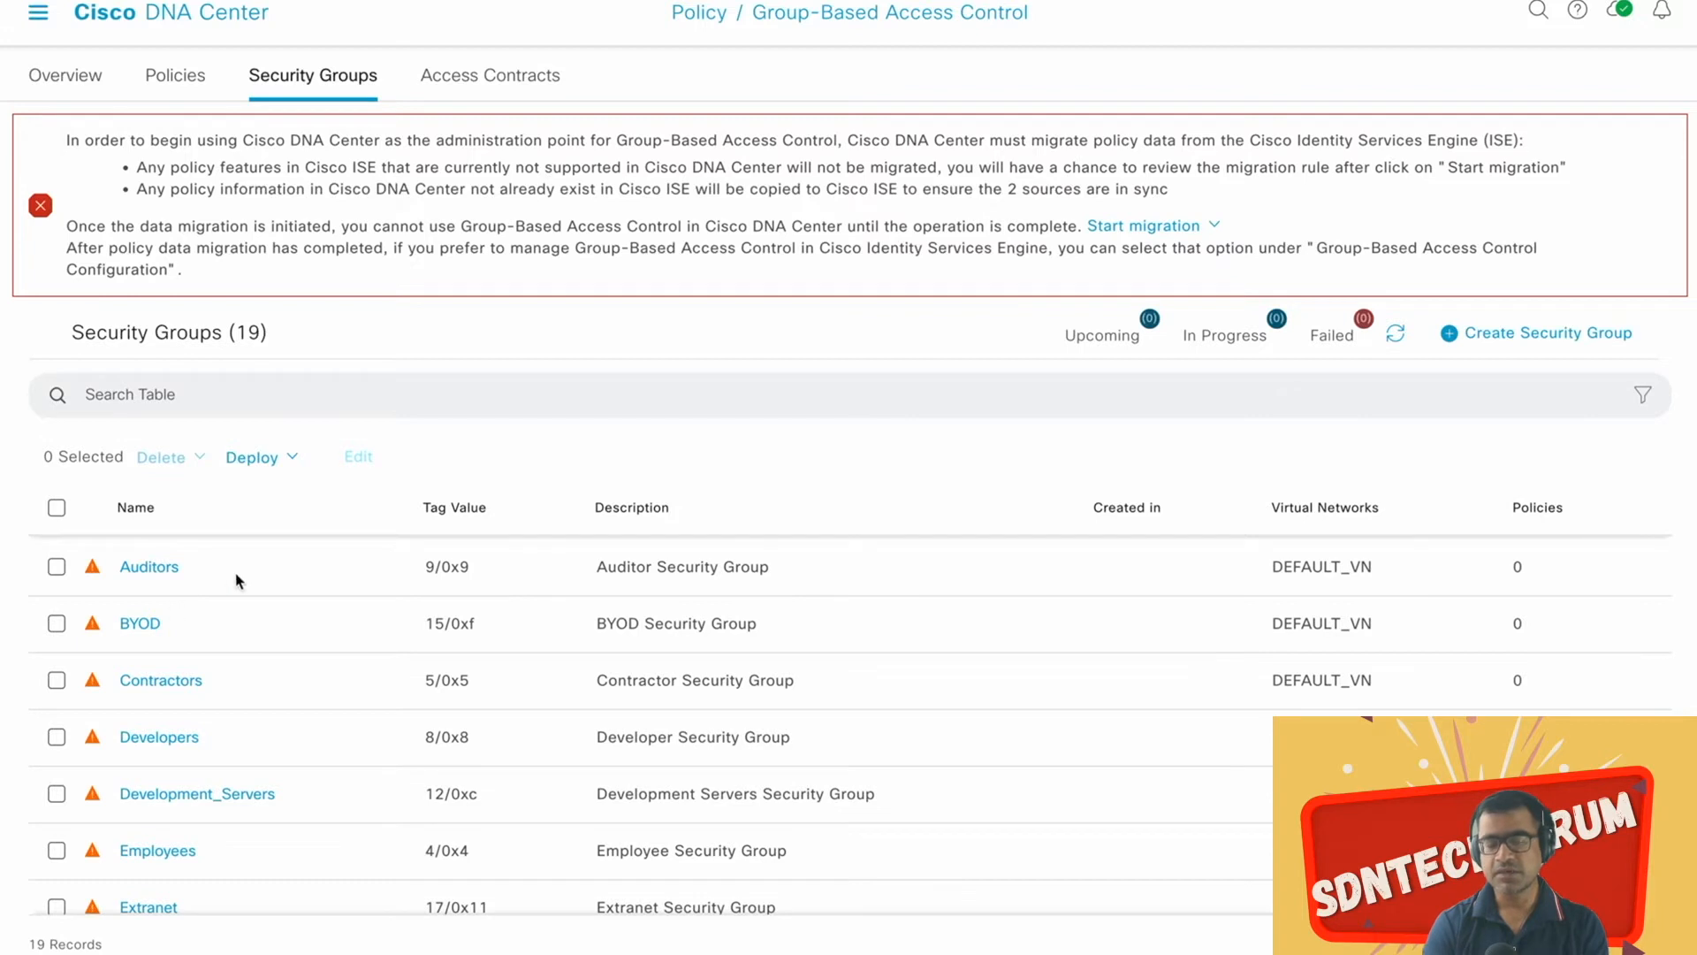
Step: Try to create a security group named Developers, keeping tag value 19 and virtual network DEFAULT_VN
left_click(1161, 525)
left_click(1451, 336)
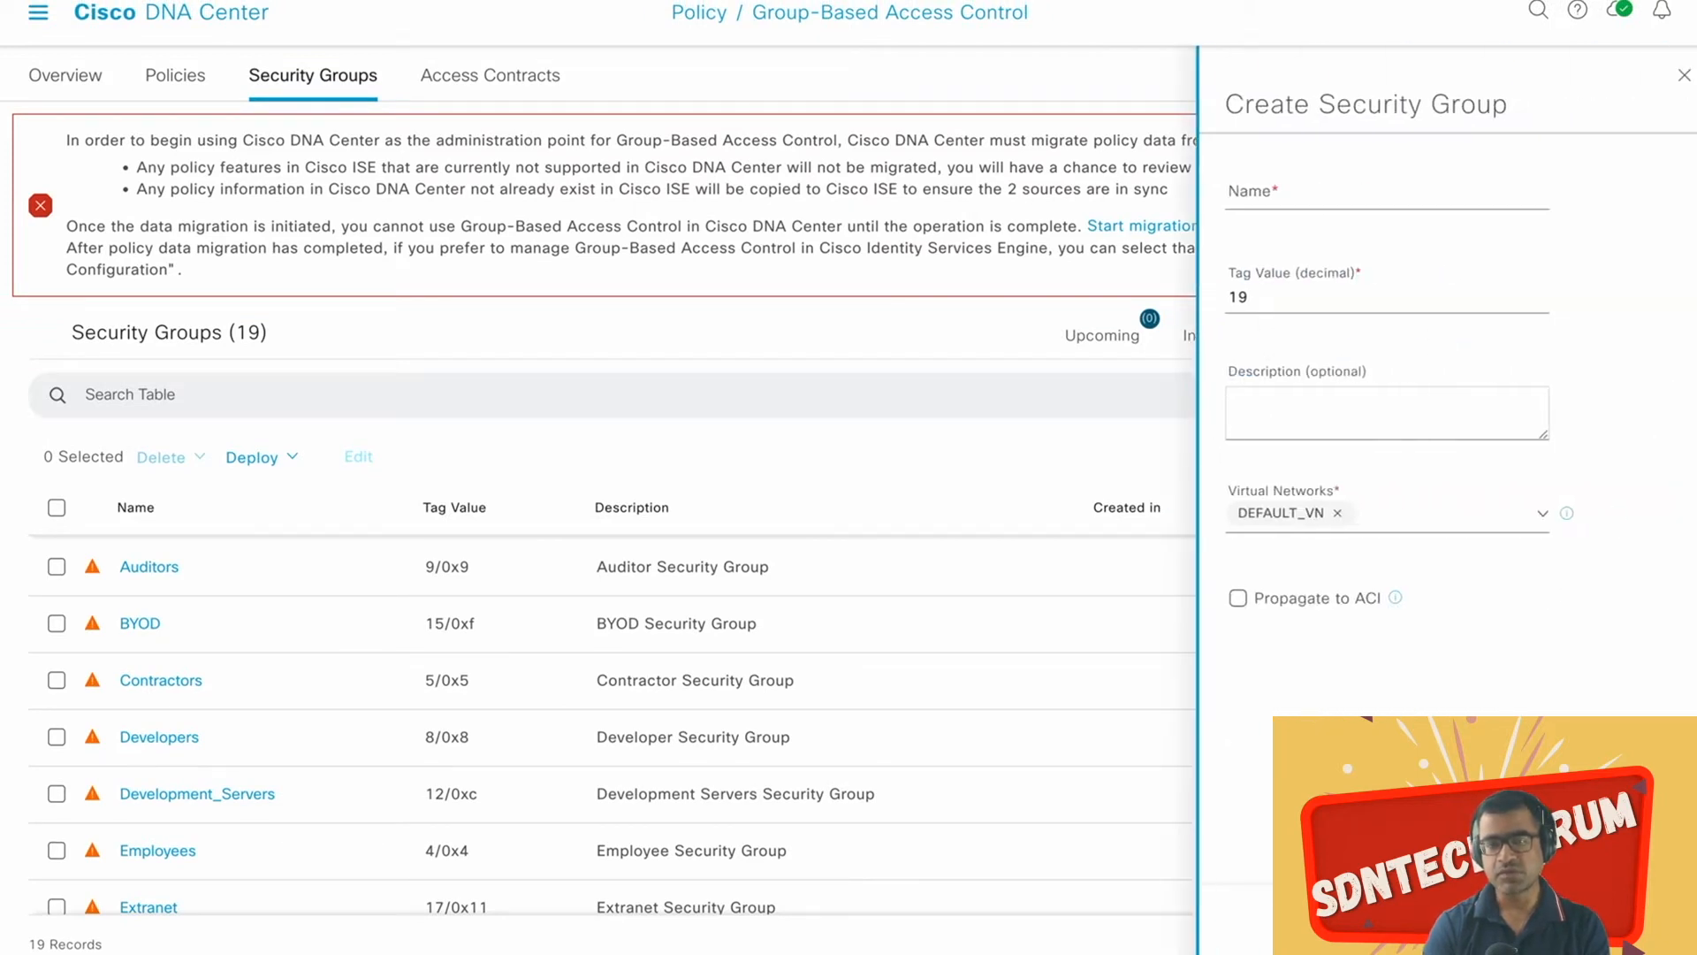
left_click(1270, 193)
type("Deve")
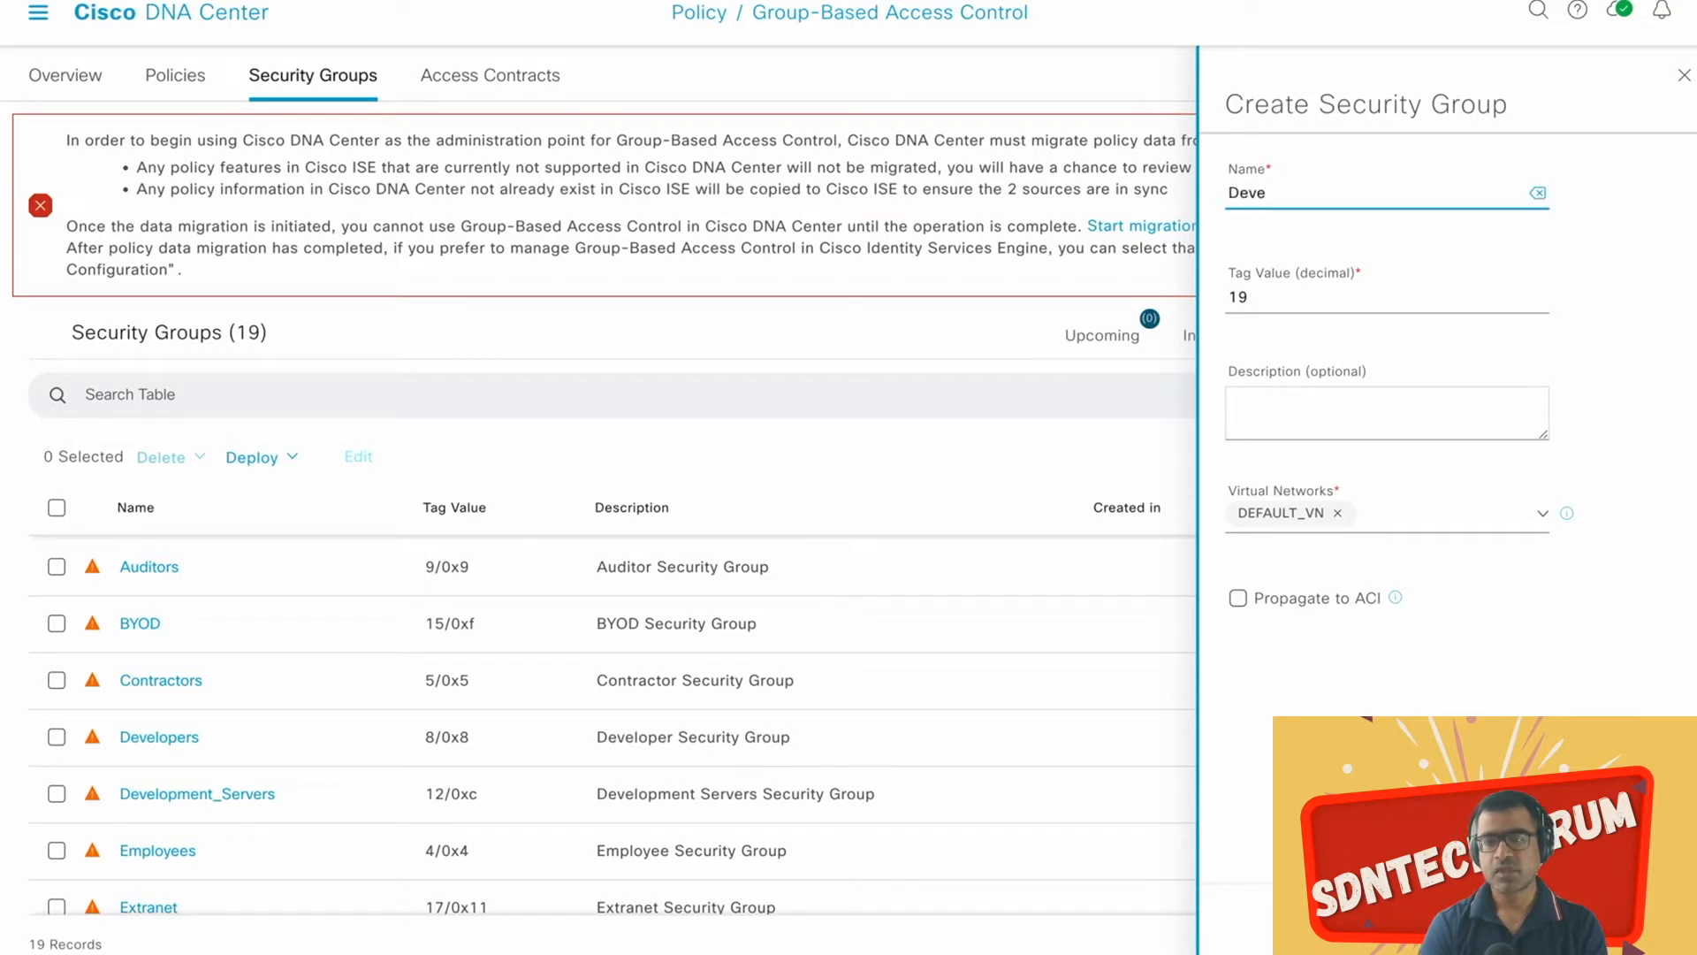
type("lopers")
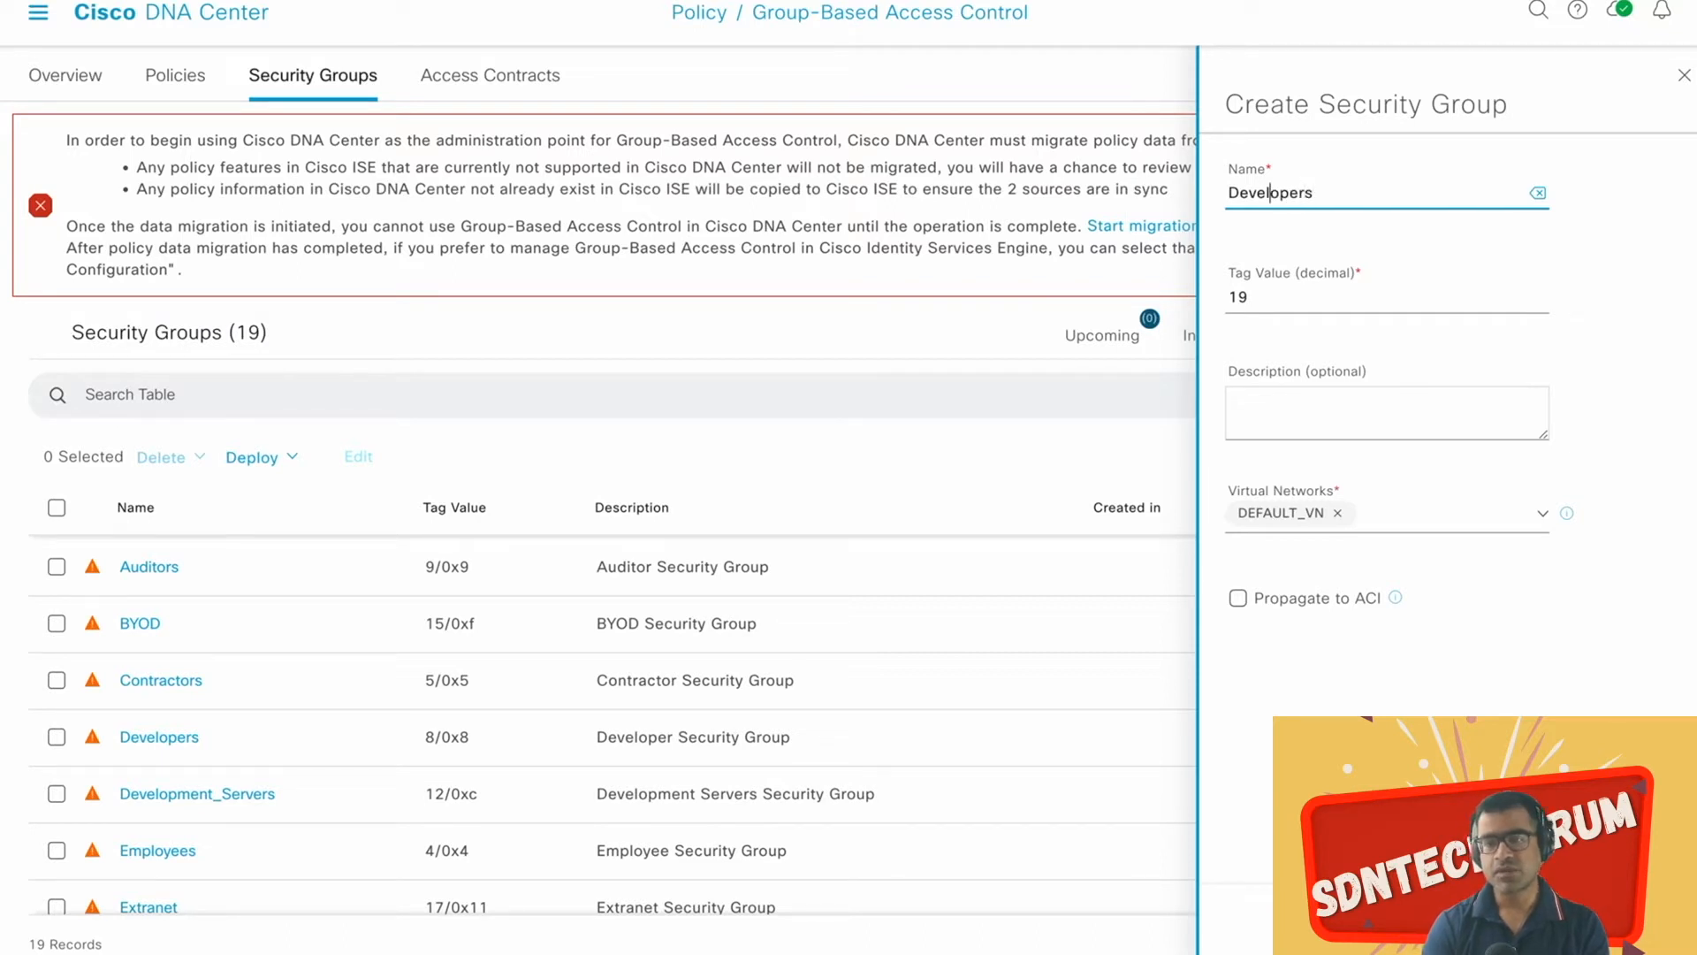
key("BackSpace")
right_click(1268, 196)
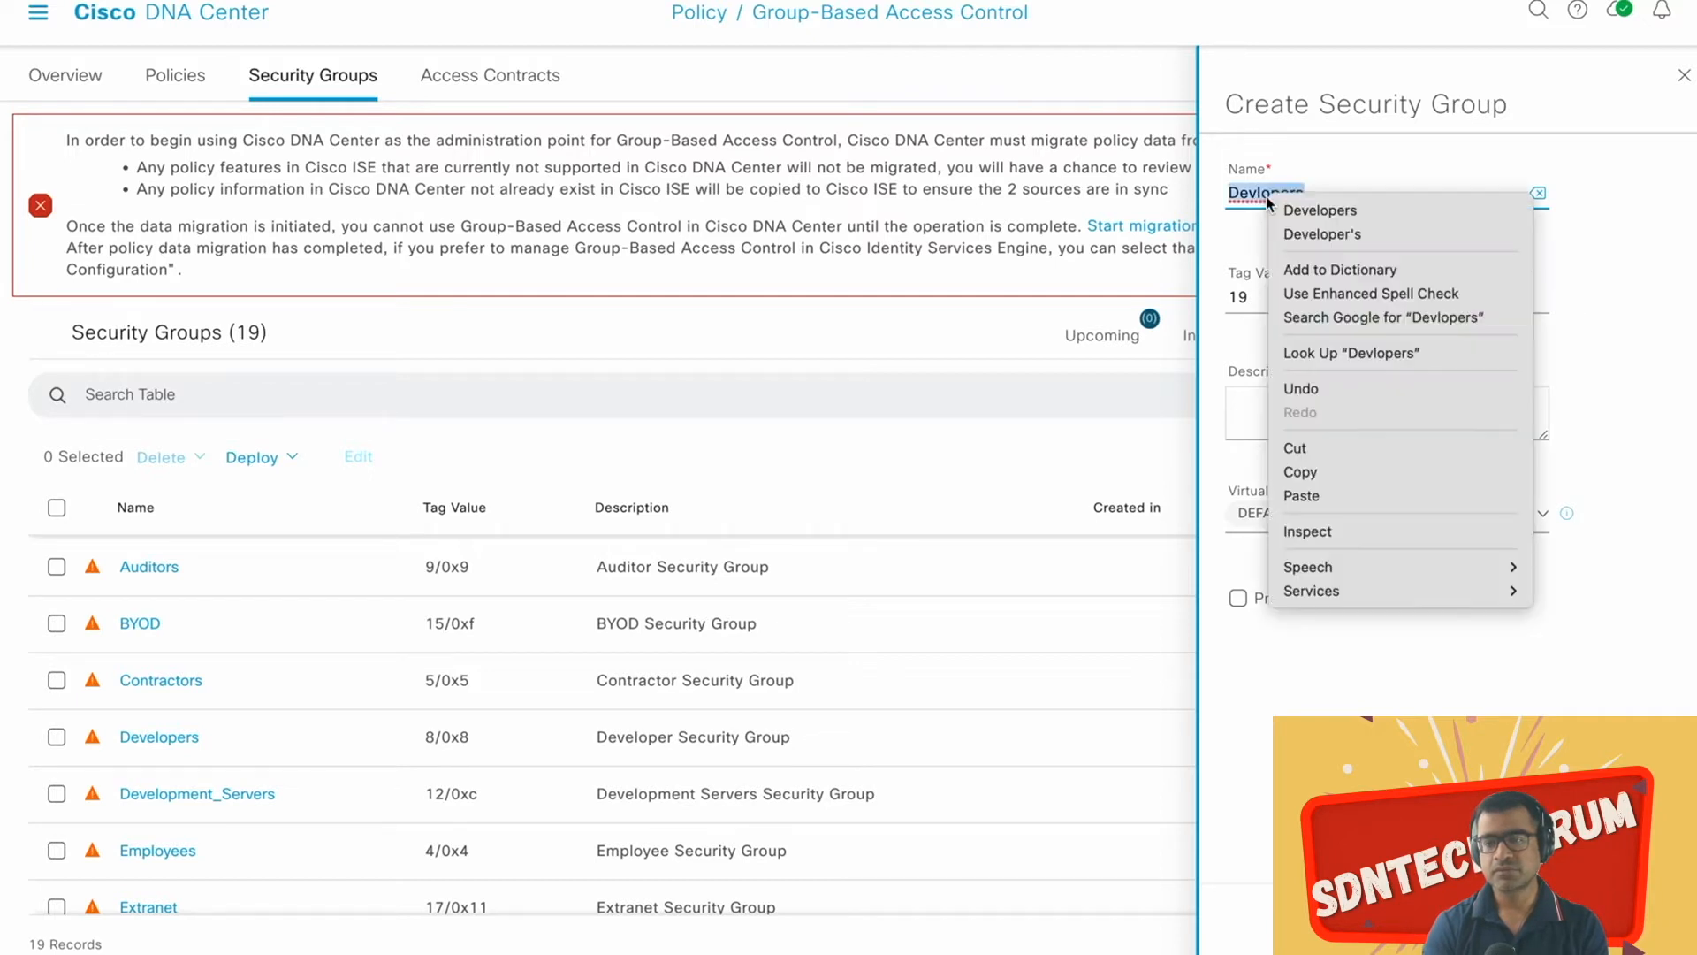
left_click(1300, 208)
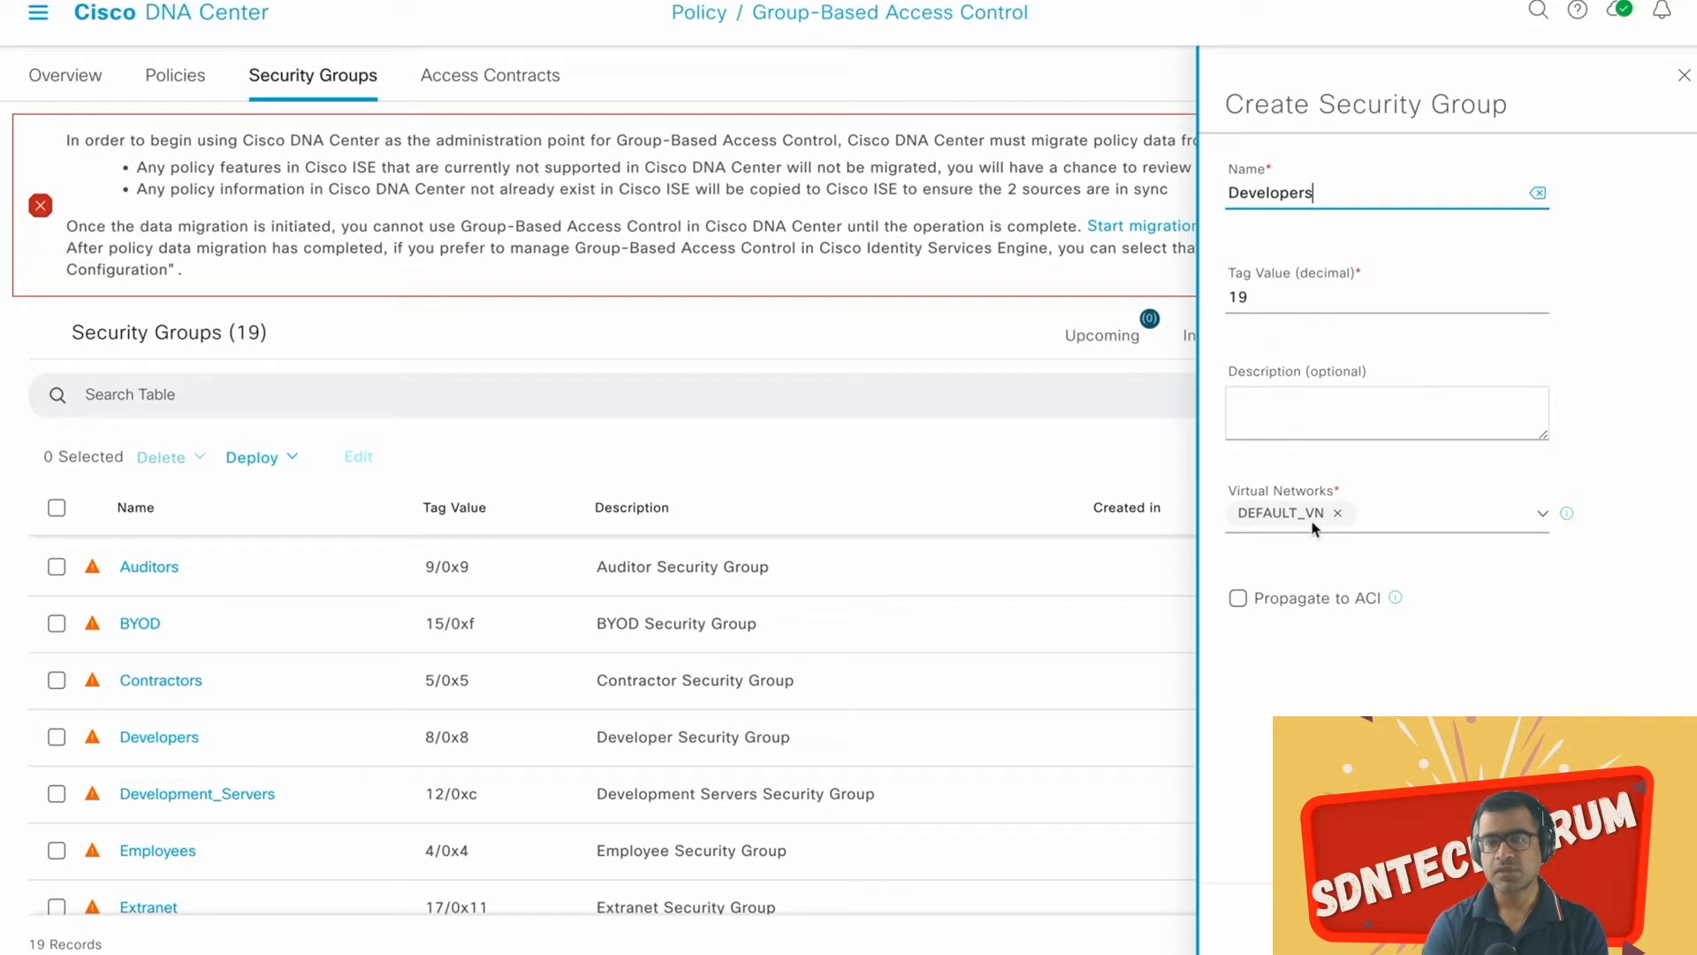
left_click(1632, 918)
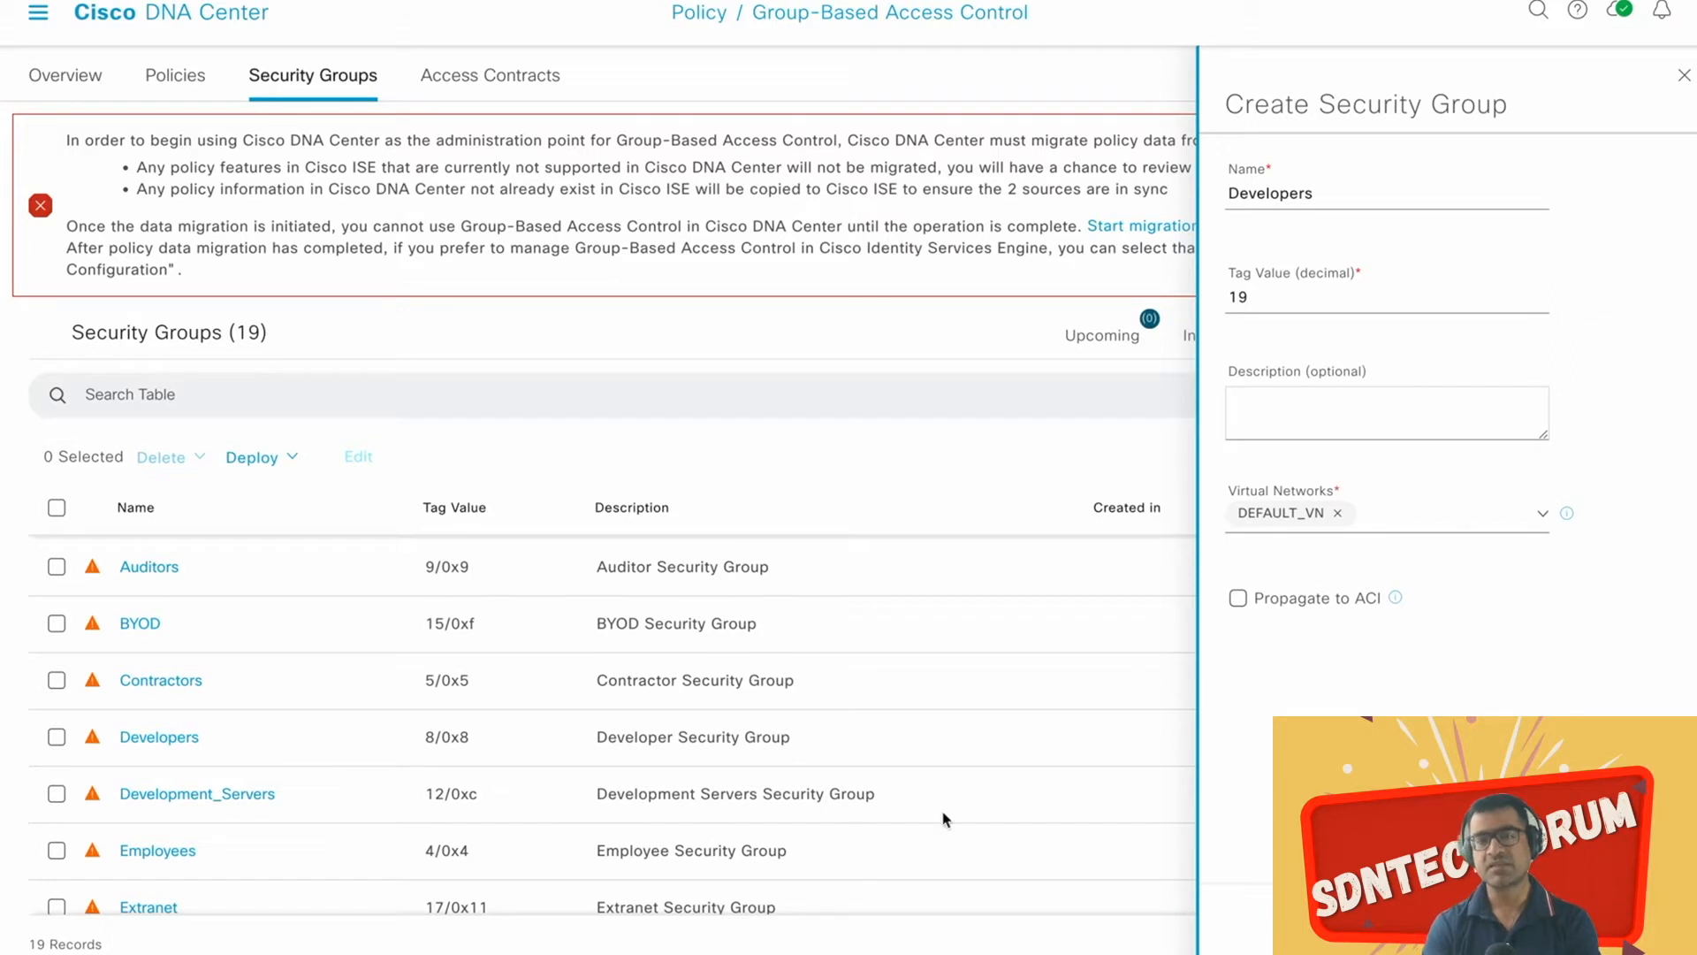
Step: Replace the new security group's name with Architects and save it with tag value 19 in DEFAULT_VN
scroll(210, 836, "down", 2)
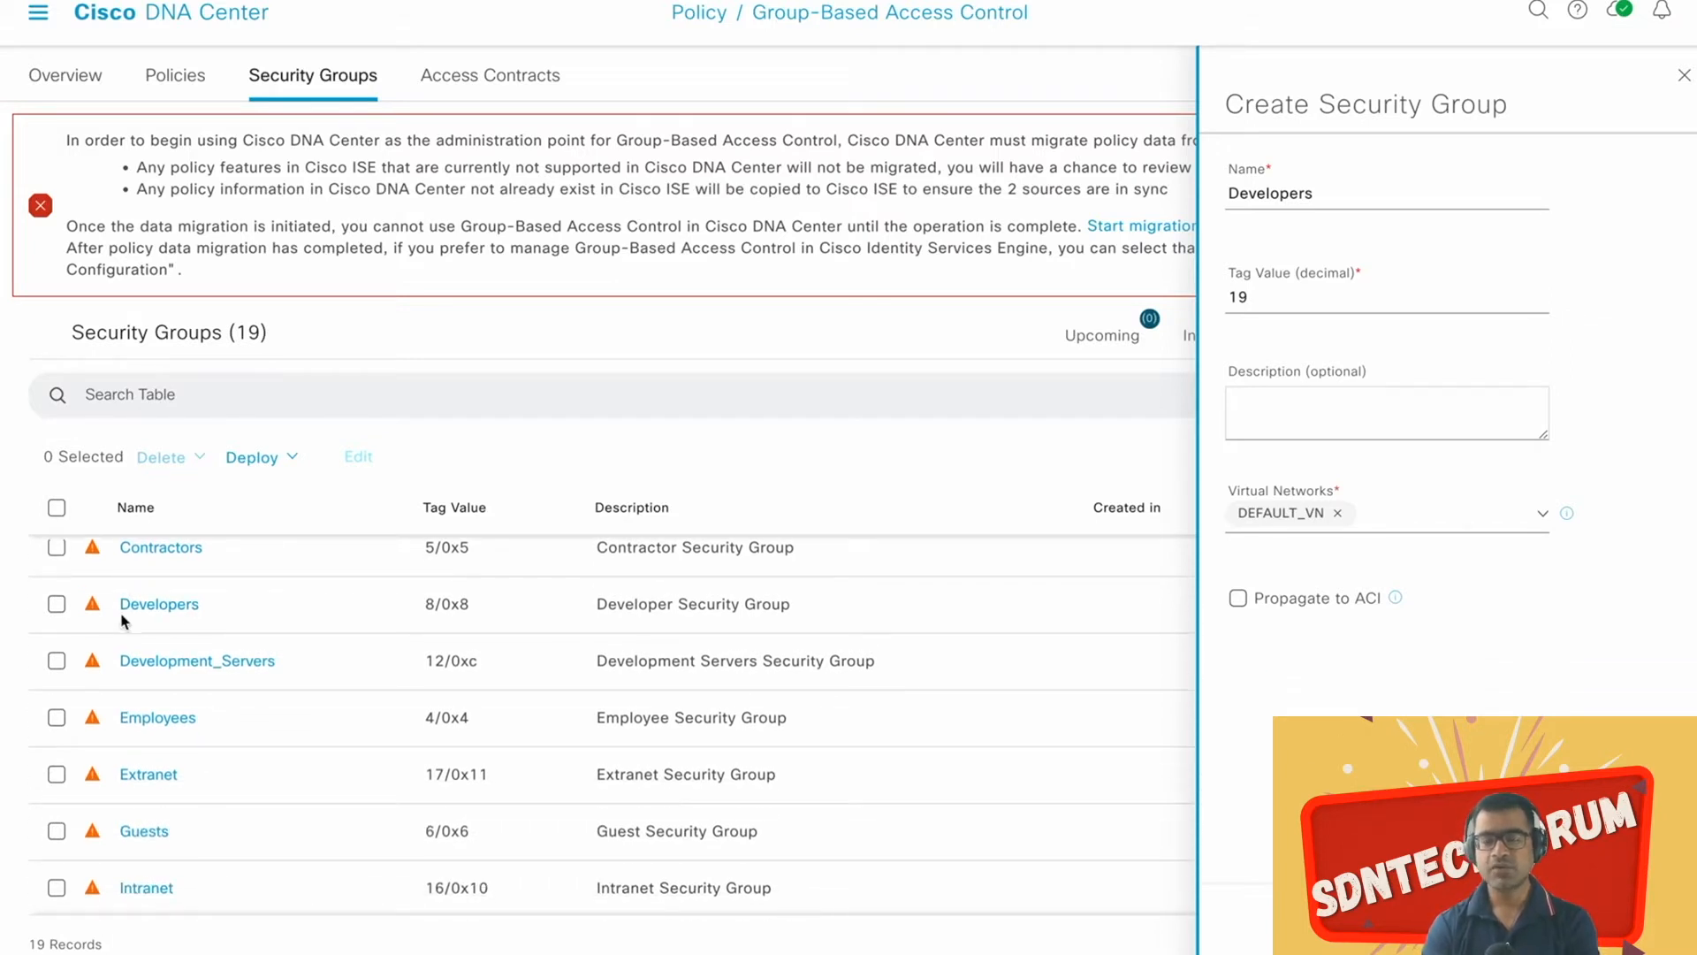
left_click_drag(1326, 196, 1123, 186)
key("BackSpace")
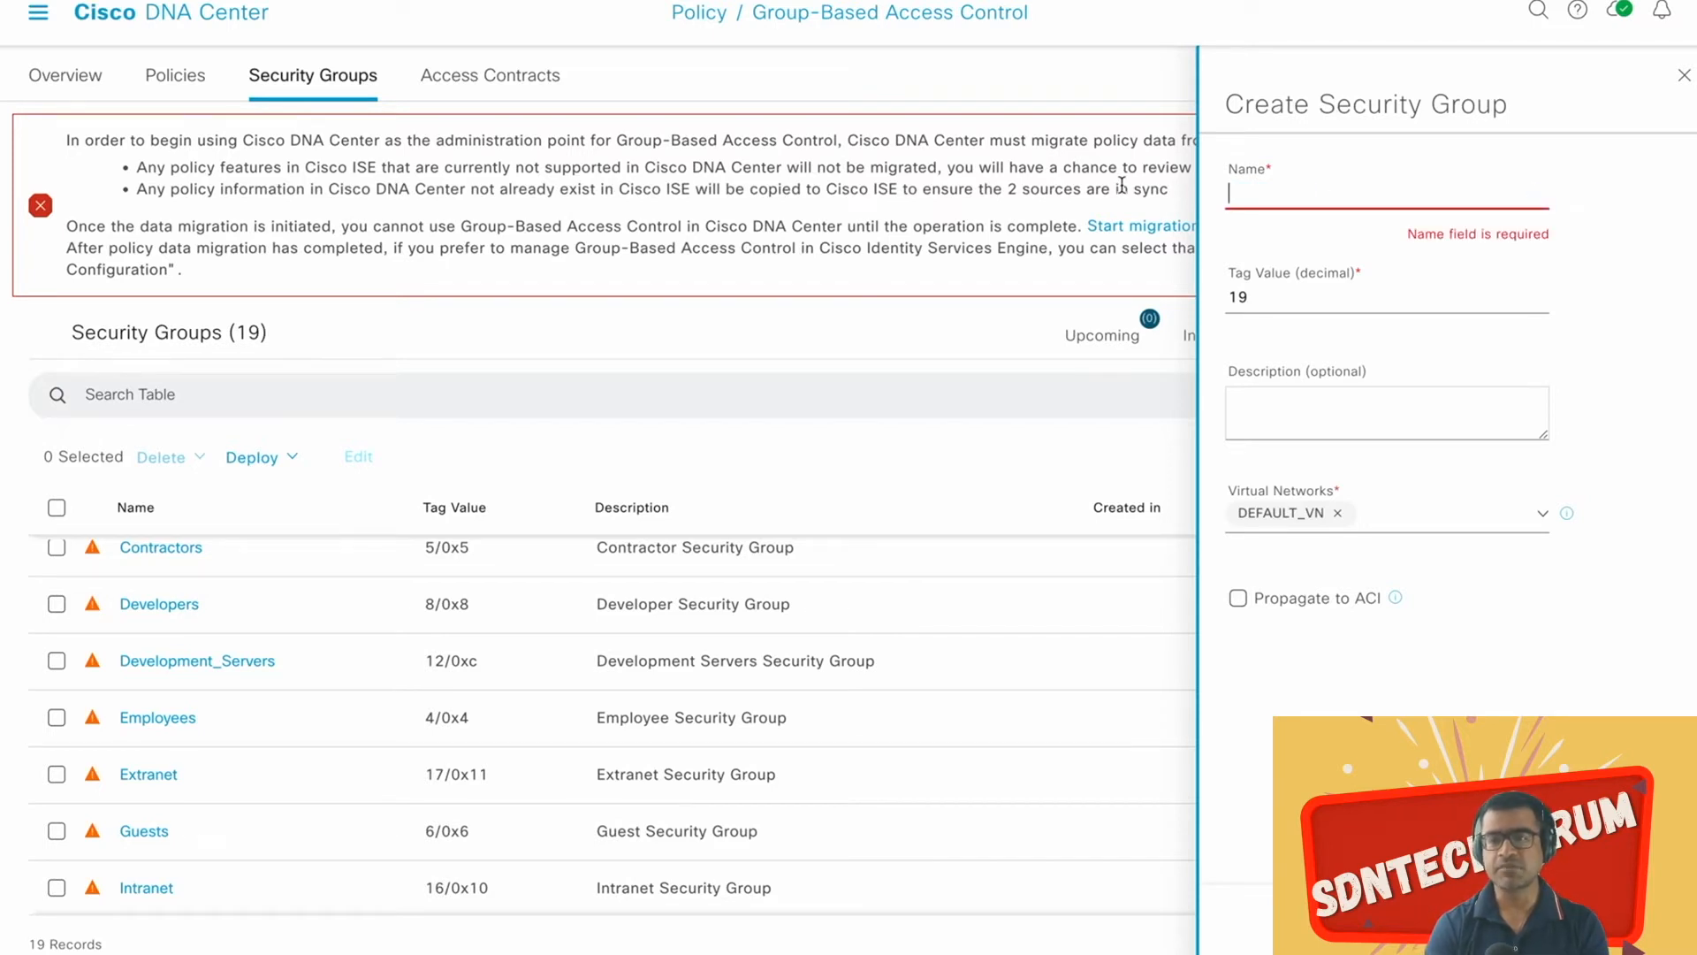
type("Archi")
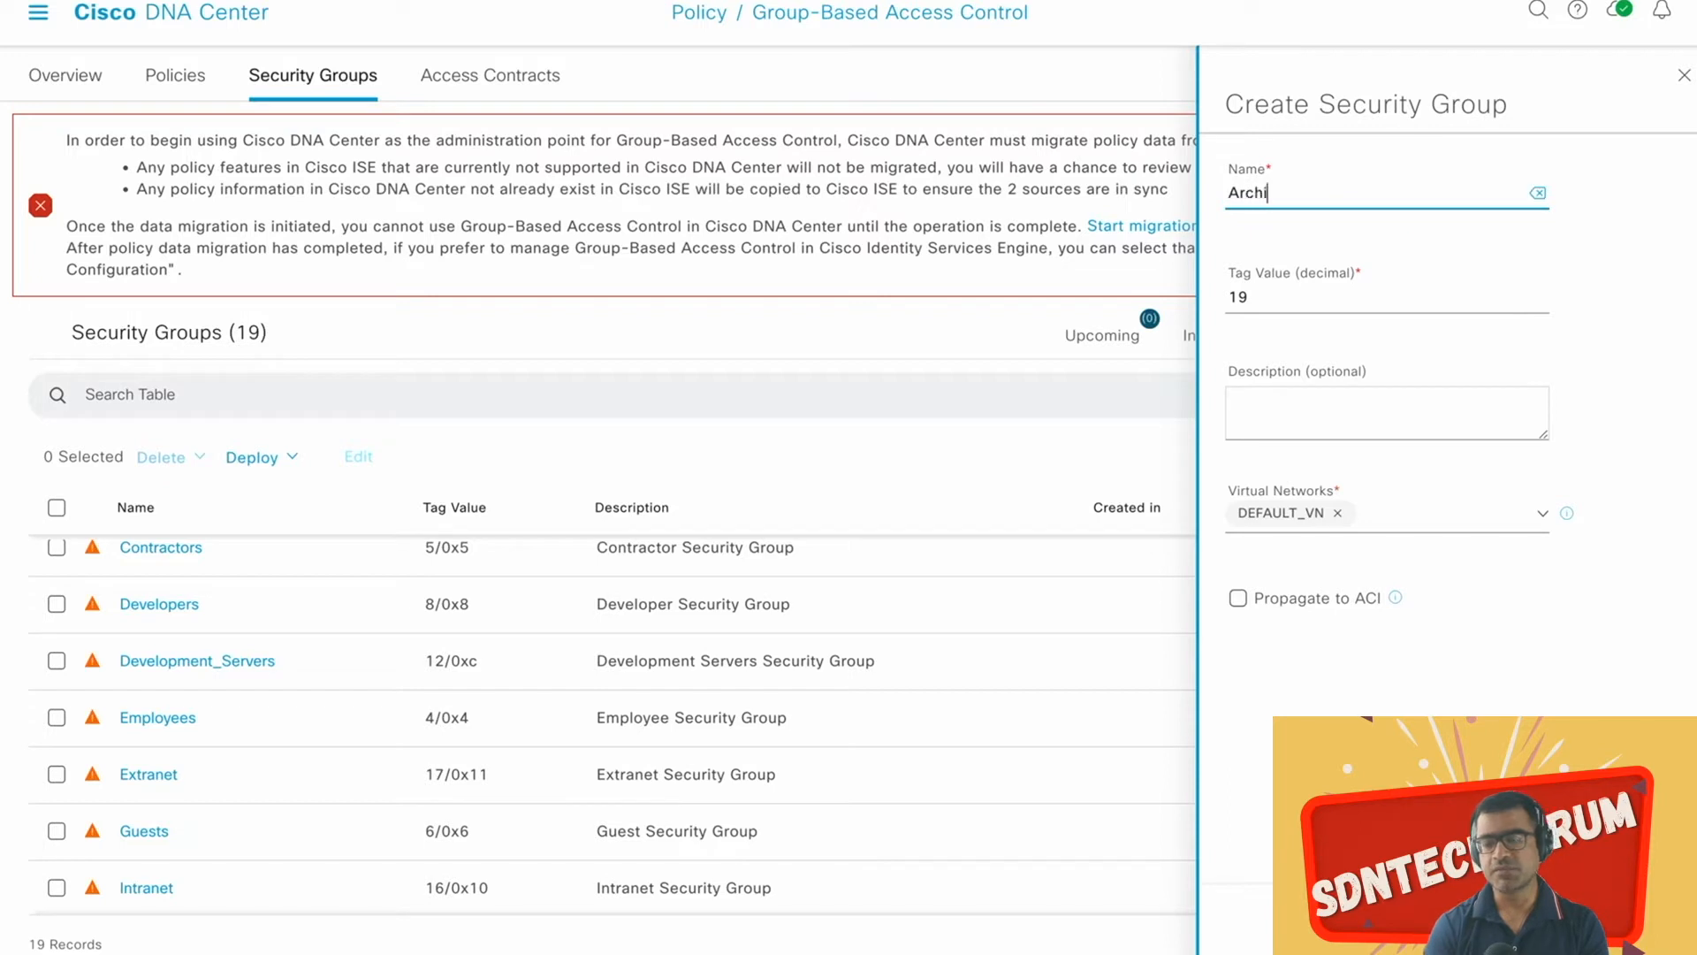
type("tects")
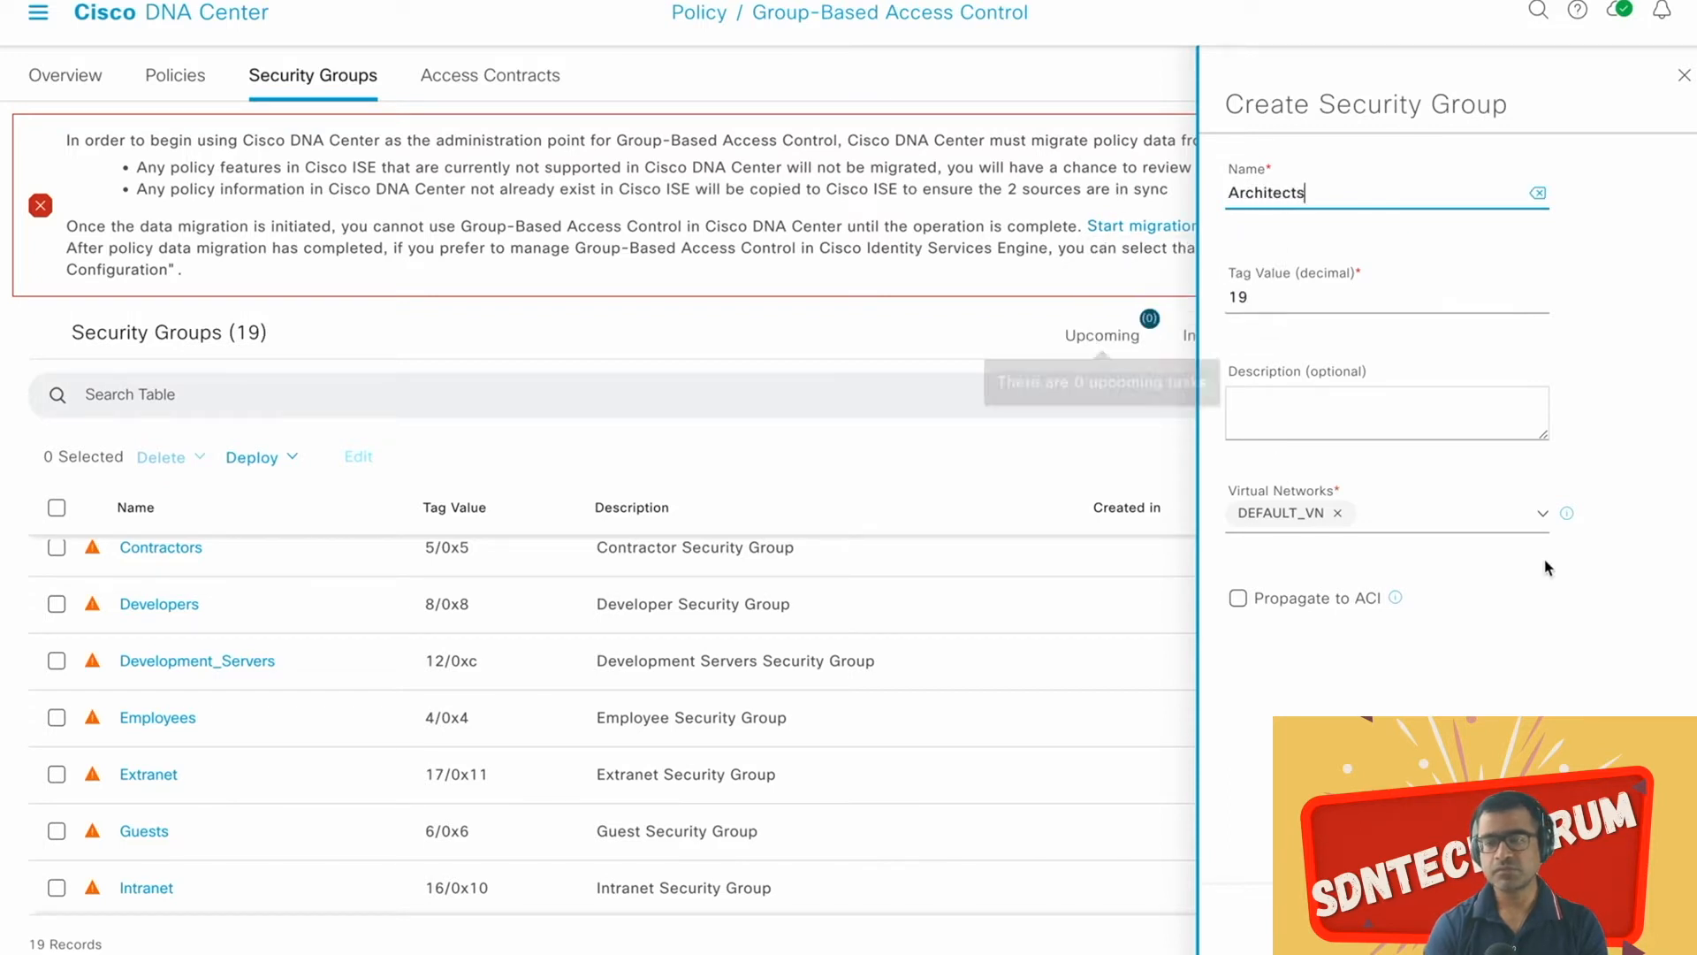
left_click(1636, 917)
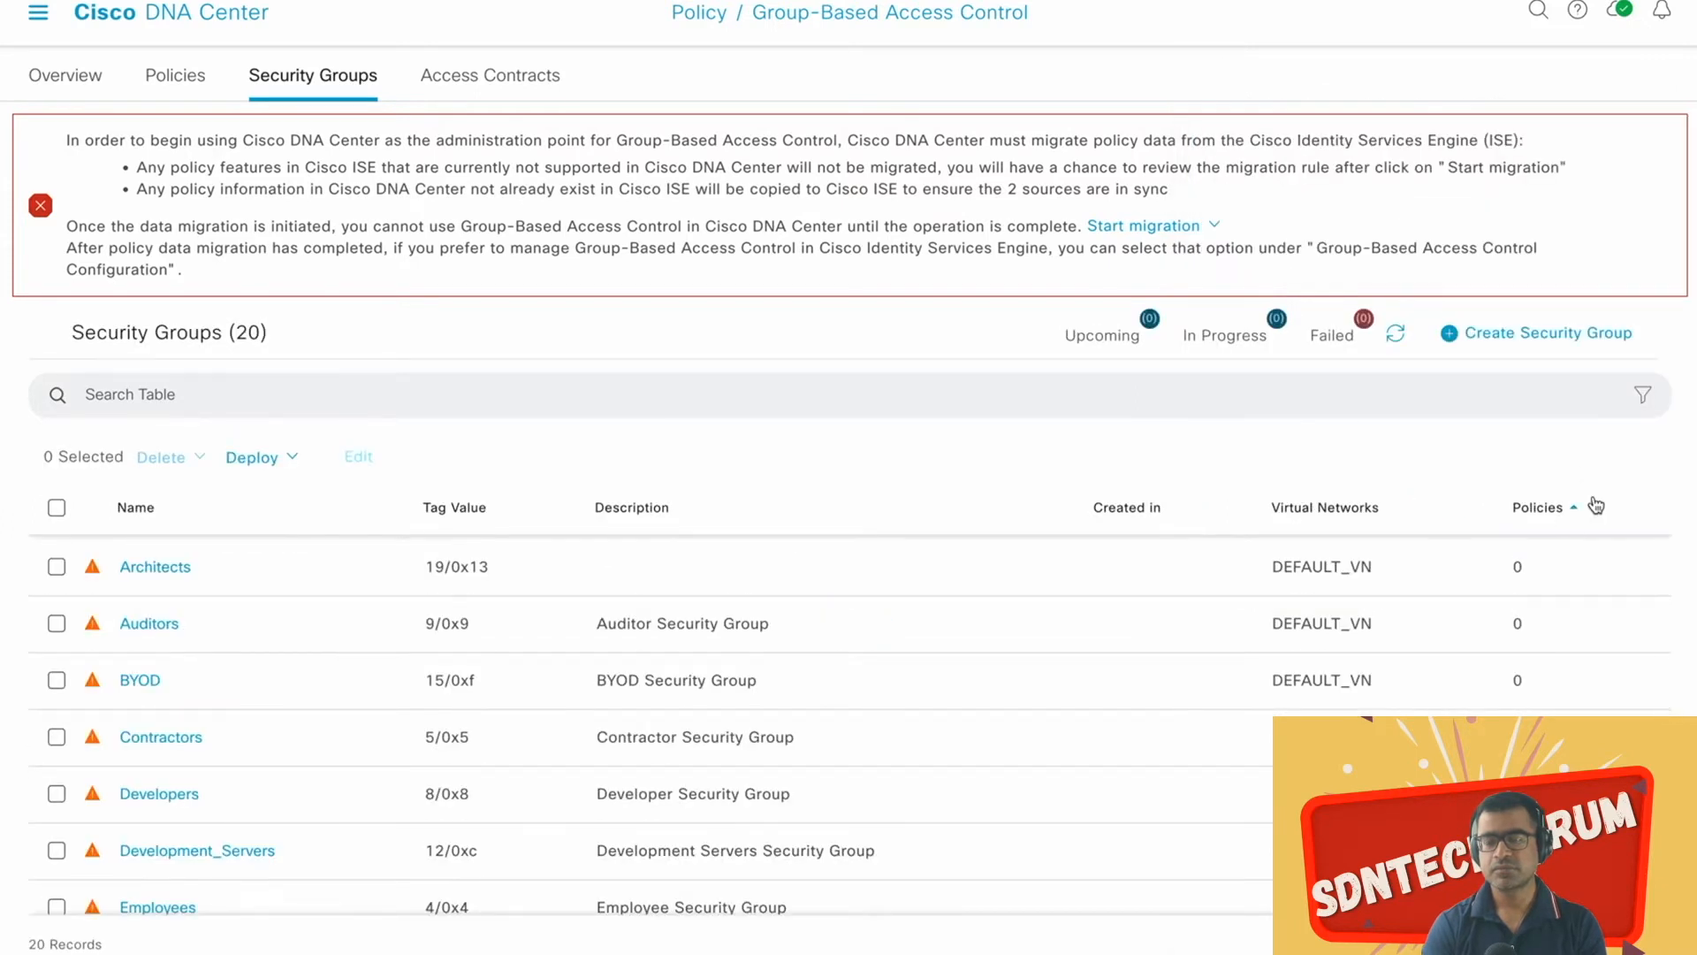
Step: Create a security group named Mainframe, keeping tag value 20 and virtual network DEFAULT_VN
left_click(1551, 335)
left_click(1253, 192)
type("Maina")
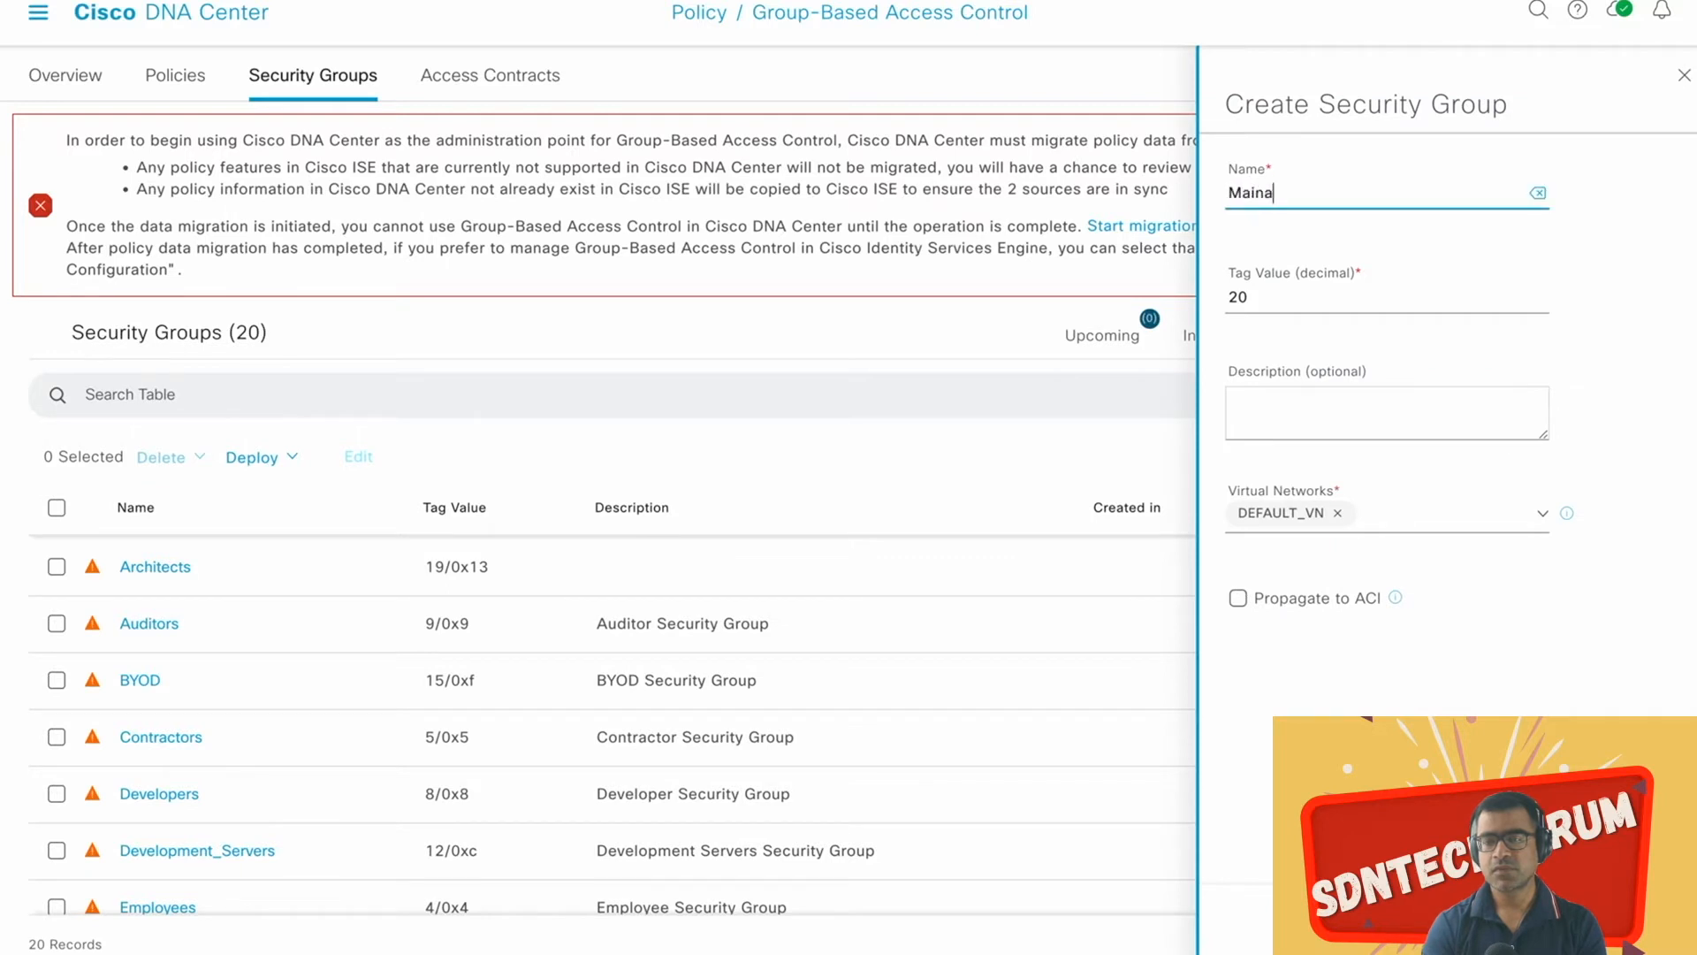
key("BackSpace")
type("frame")
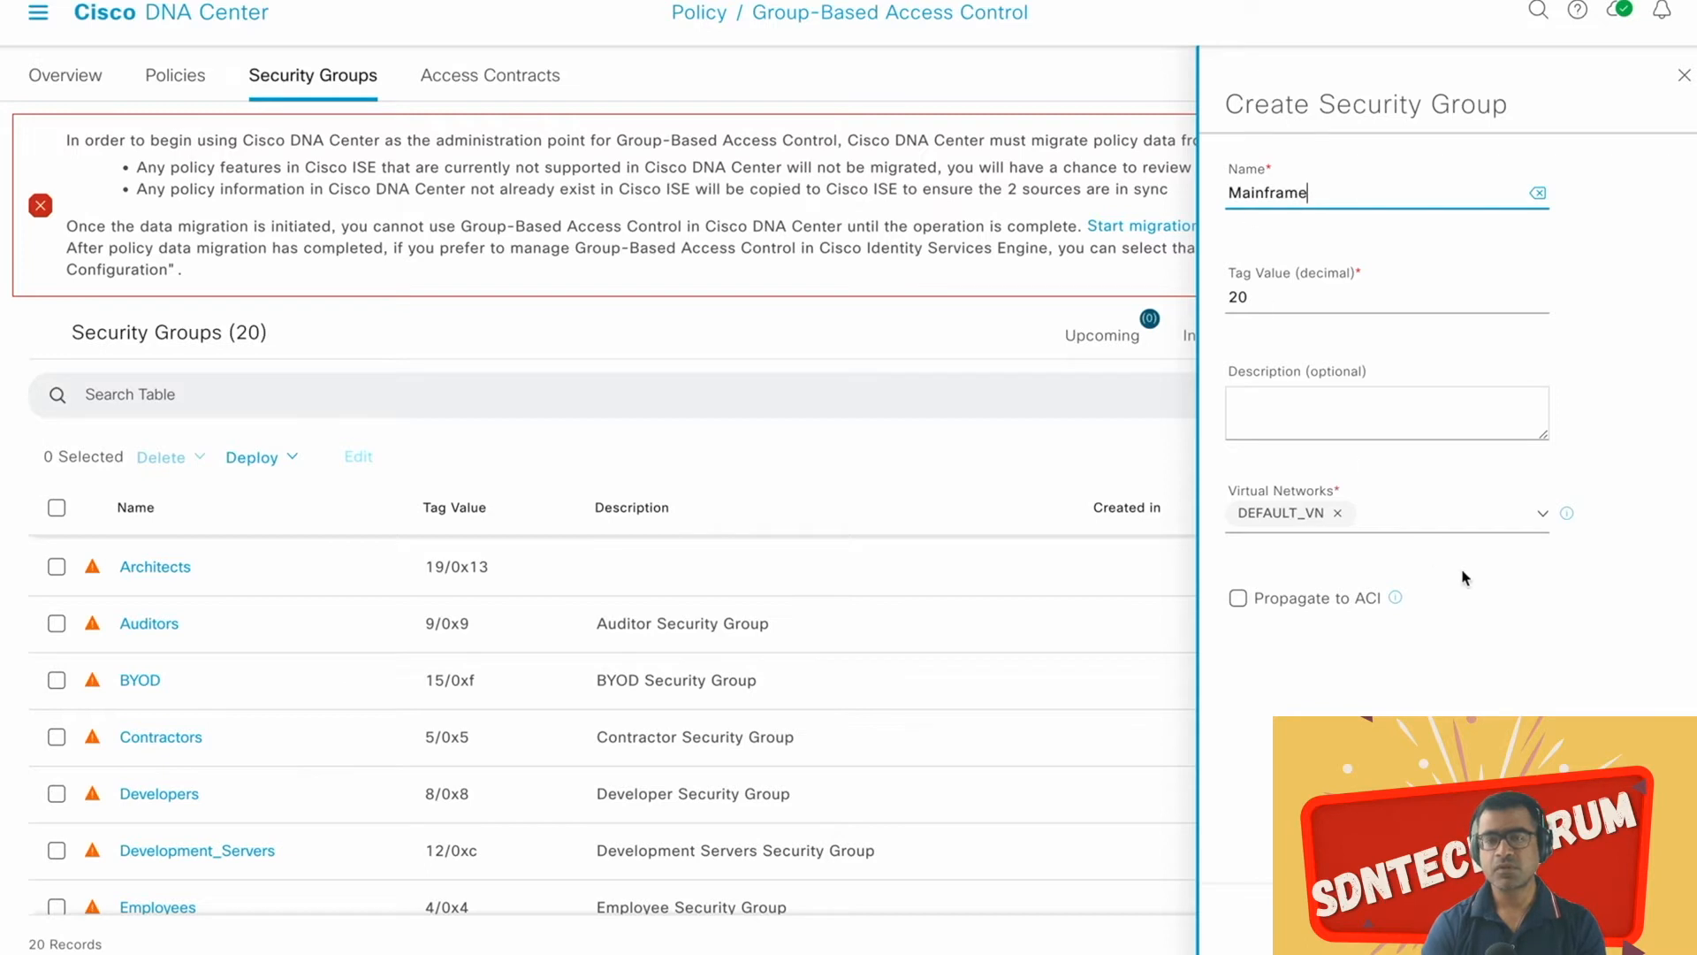
left_click(1634, 918)
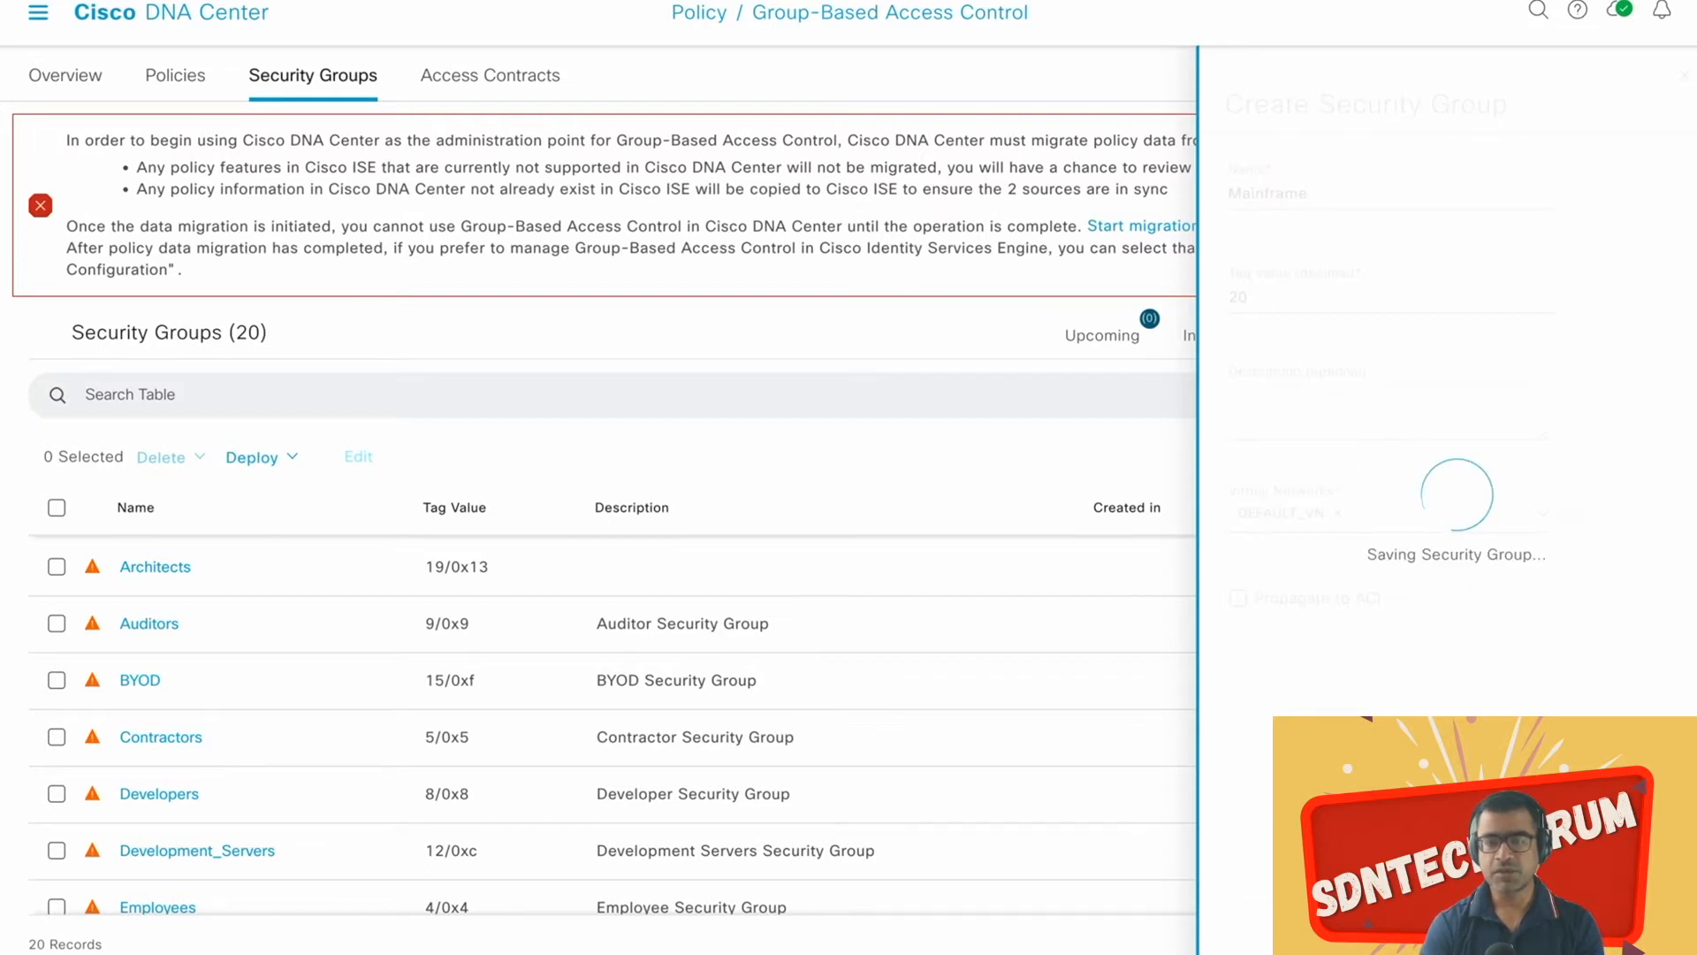
Step: Create a security group named PCI_Server, keeping tag value 21 and virtual network DEFAULT_VN
left_click(1527, 336)
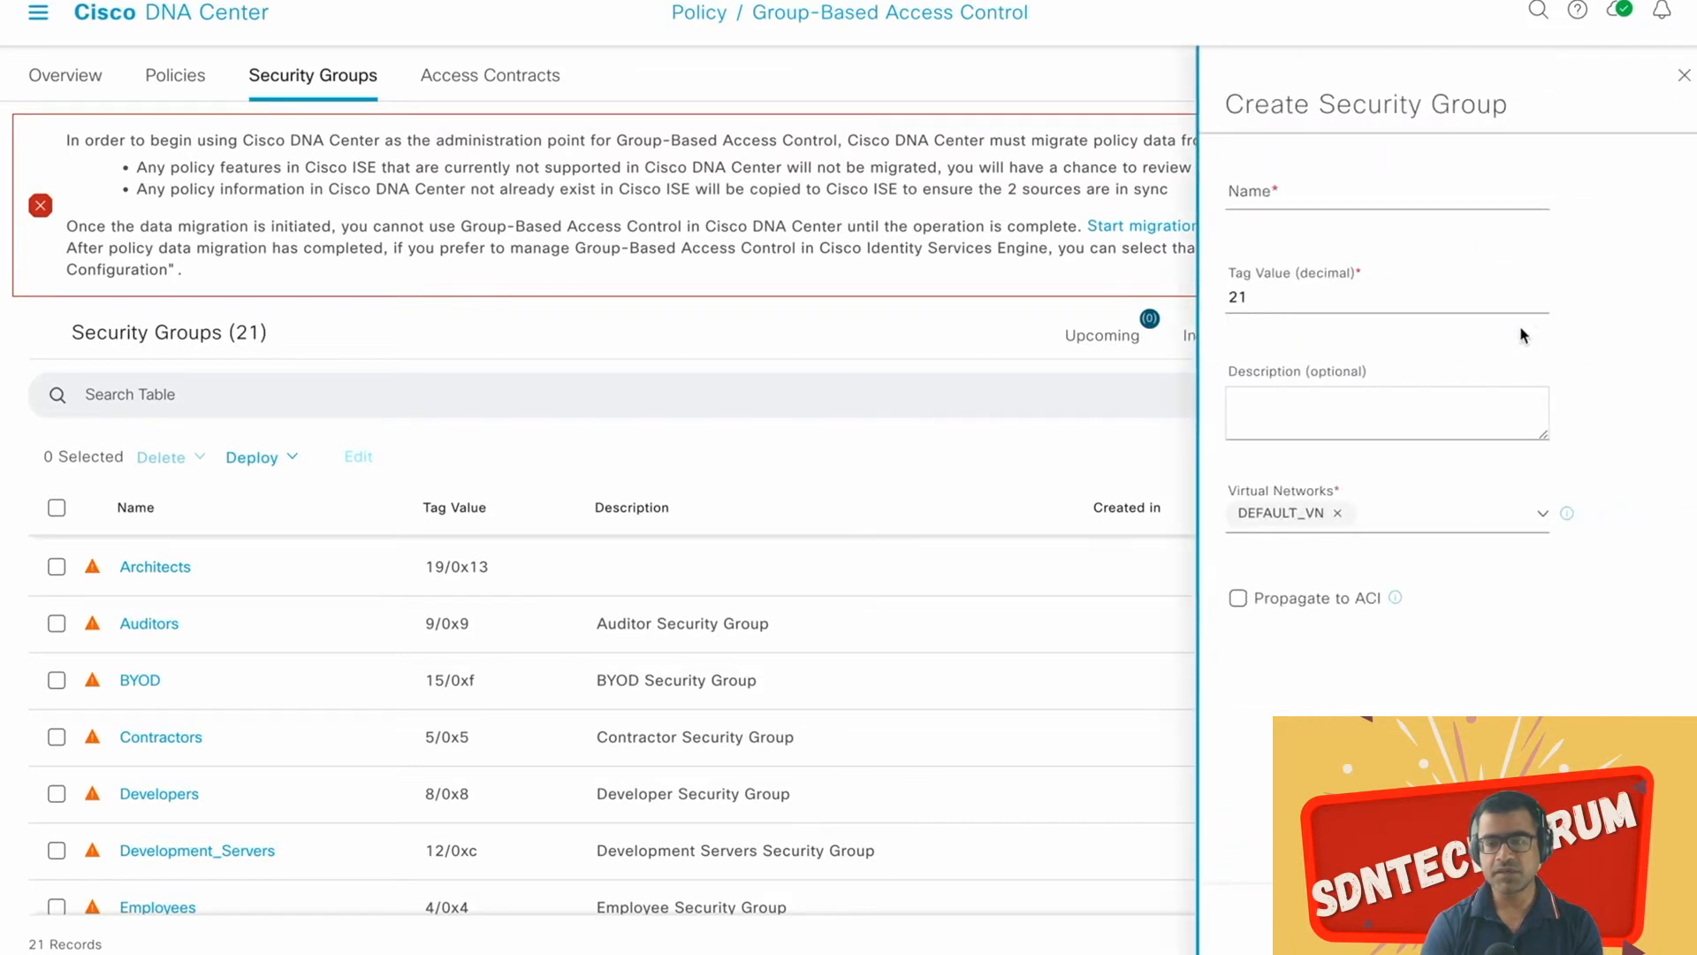
left_click(1335, 193)
type("PCI_Server")
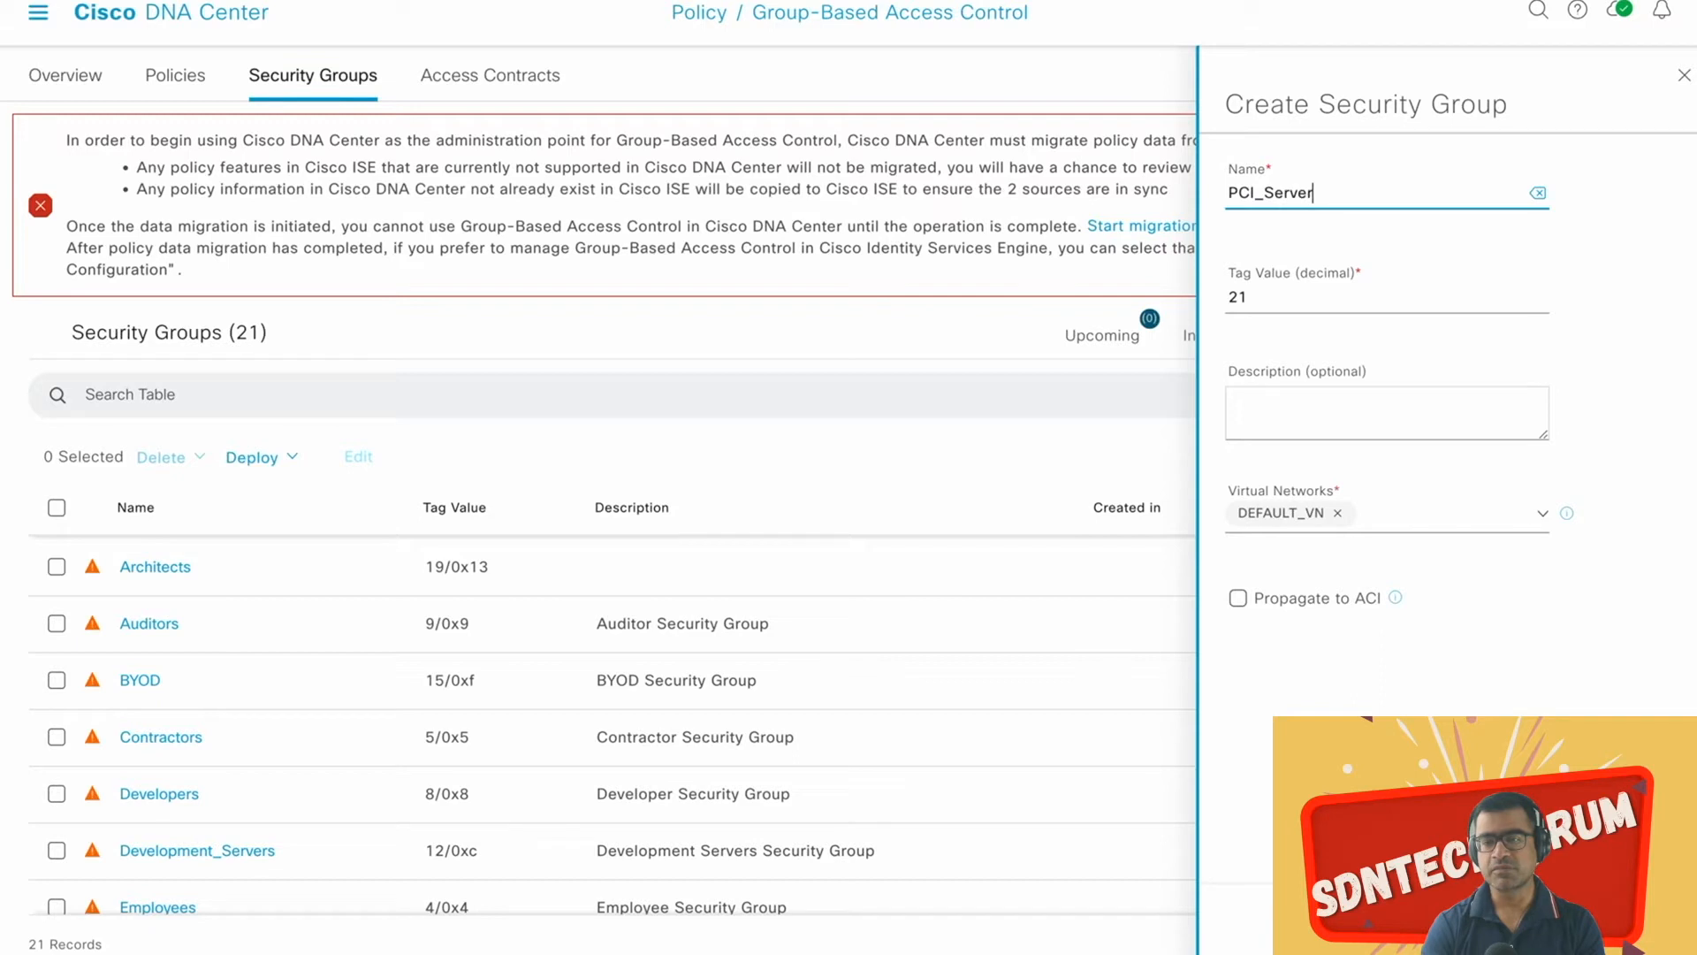
left_click(1636, 920)
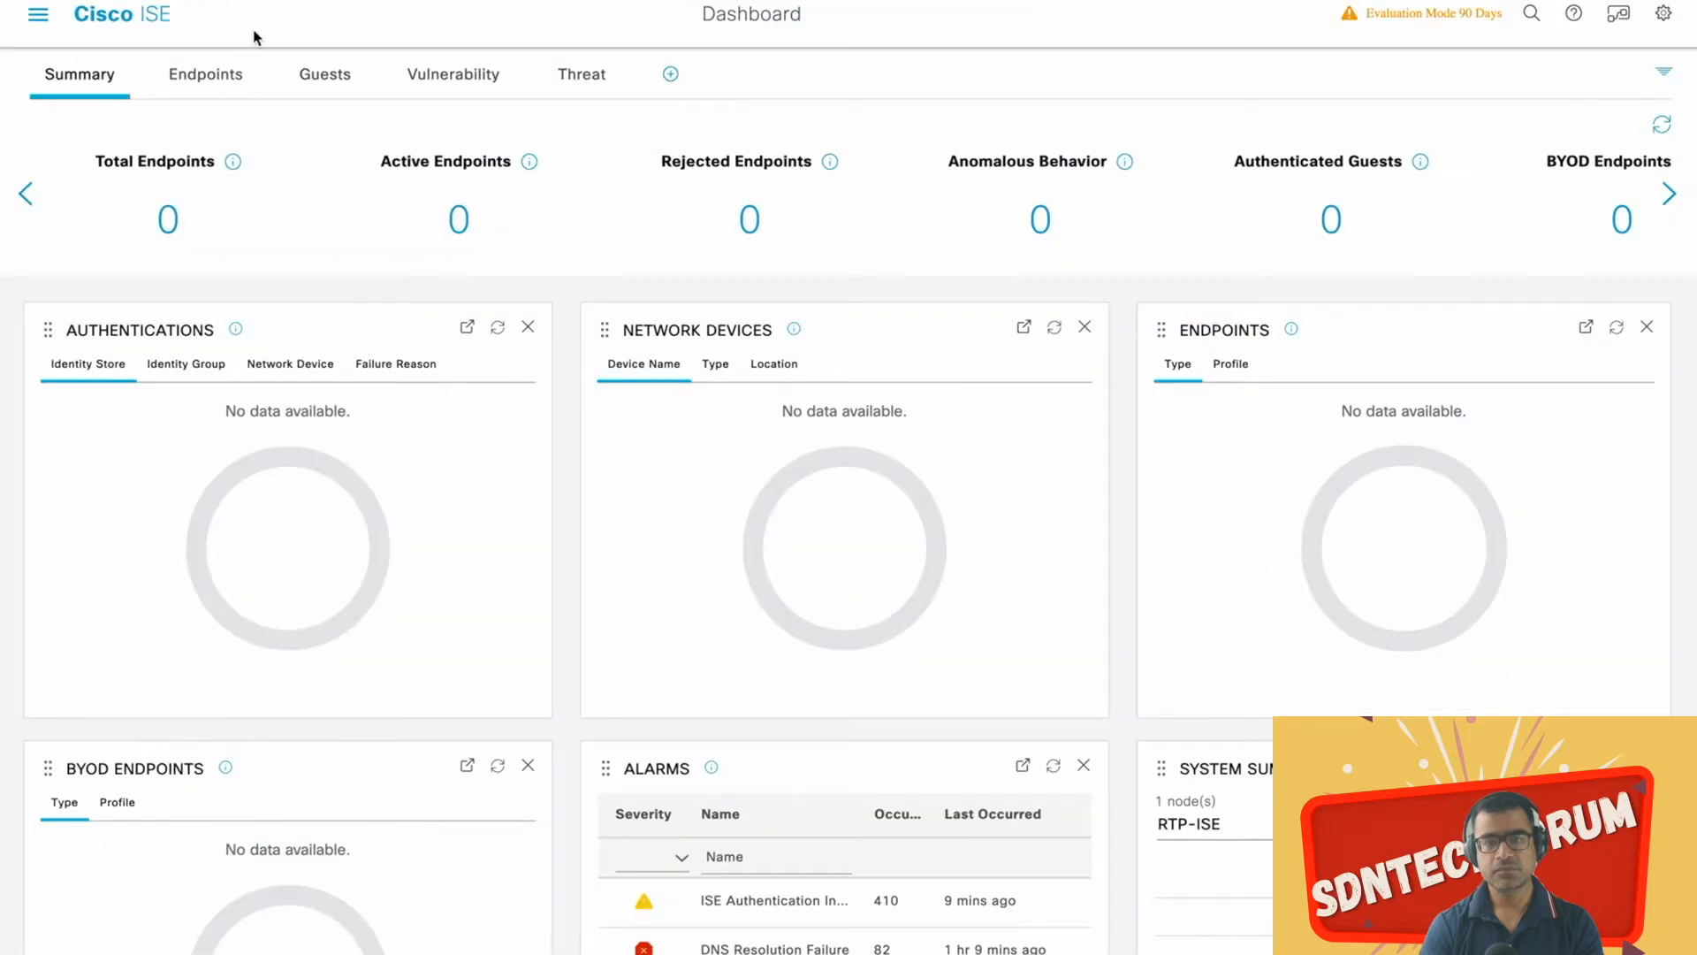
Step: Switch to Cisco ISE and open the security groups among the TrustSec components
left_click(38, 15)
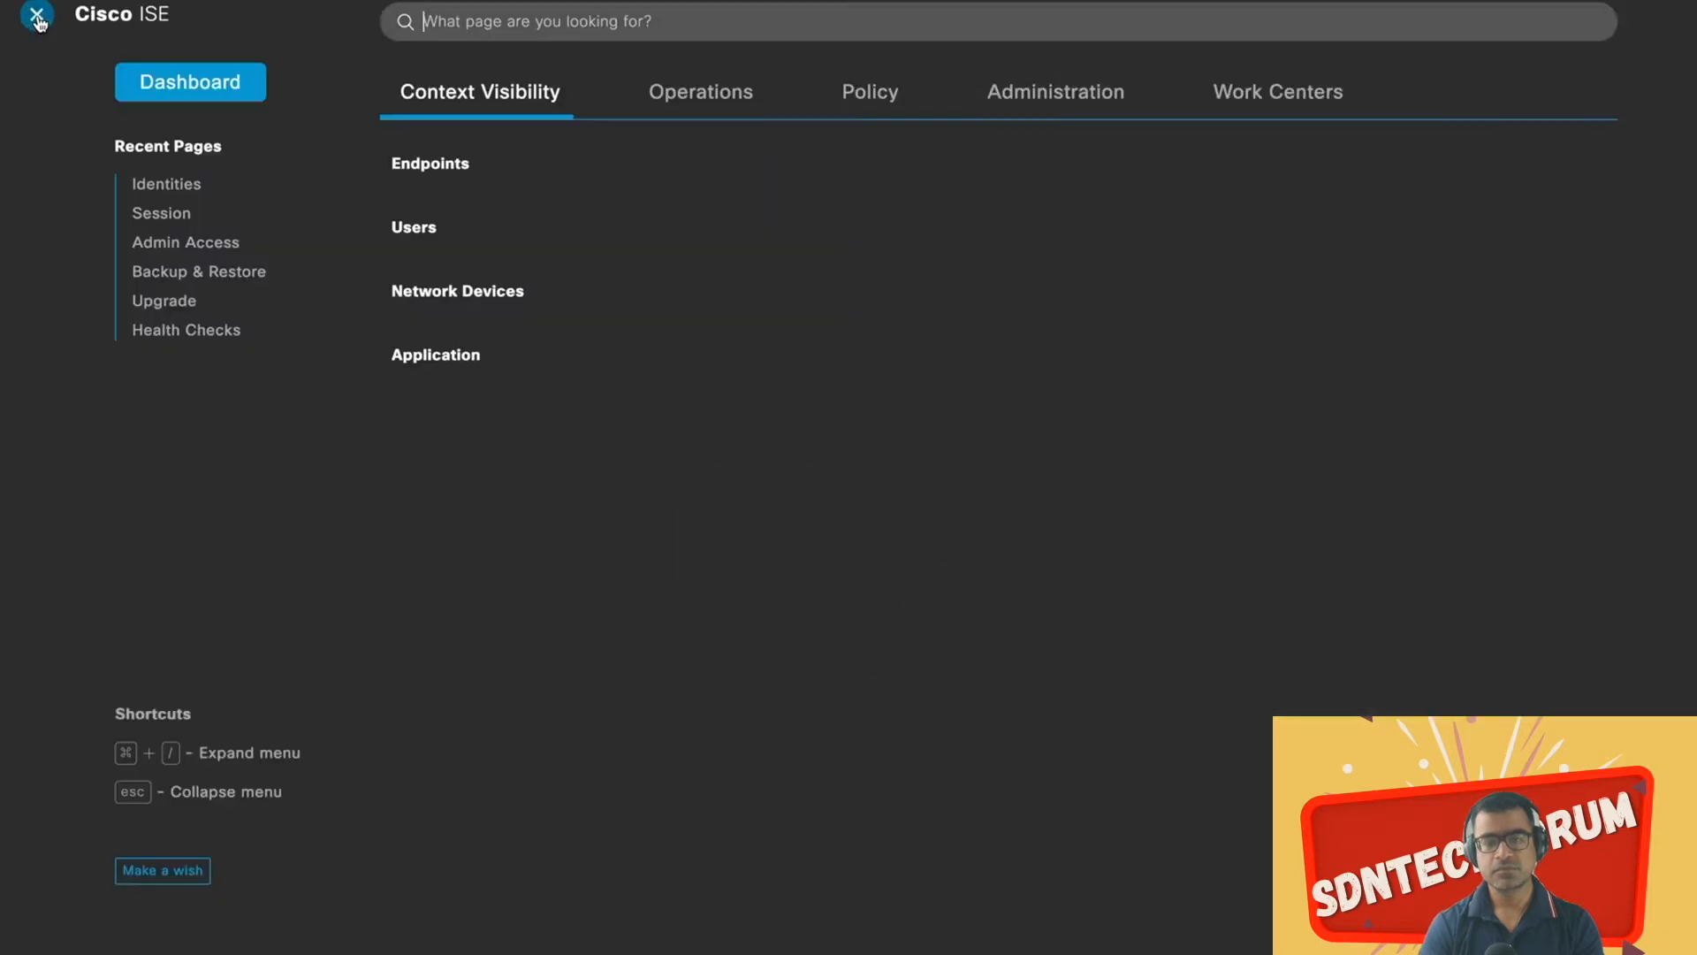
left_click(1277, 101)
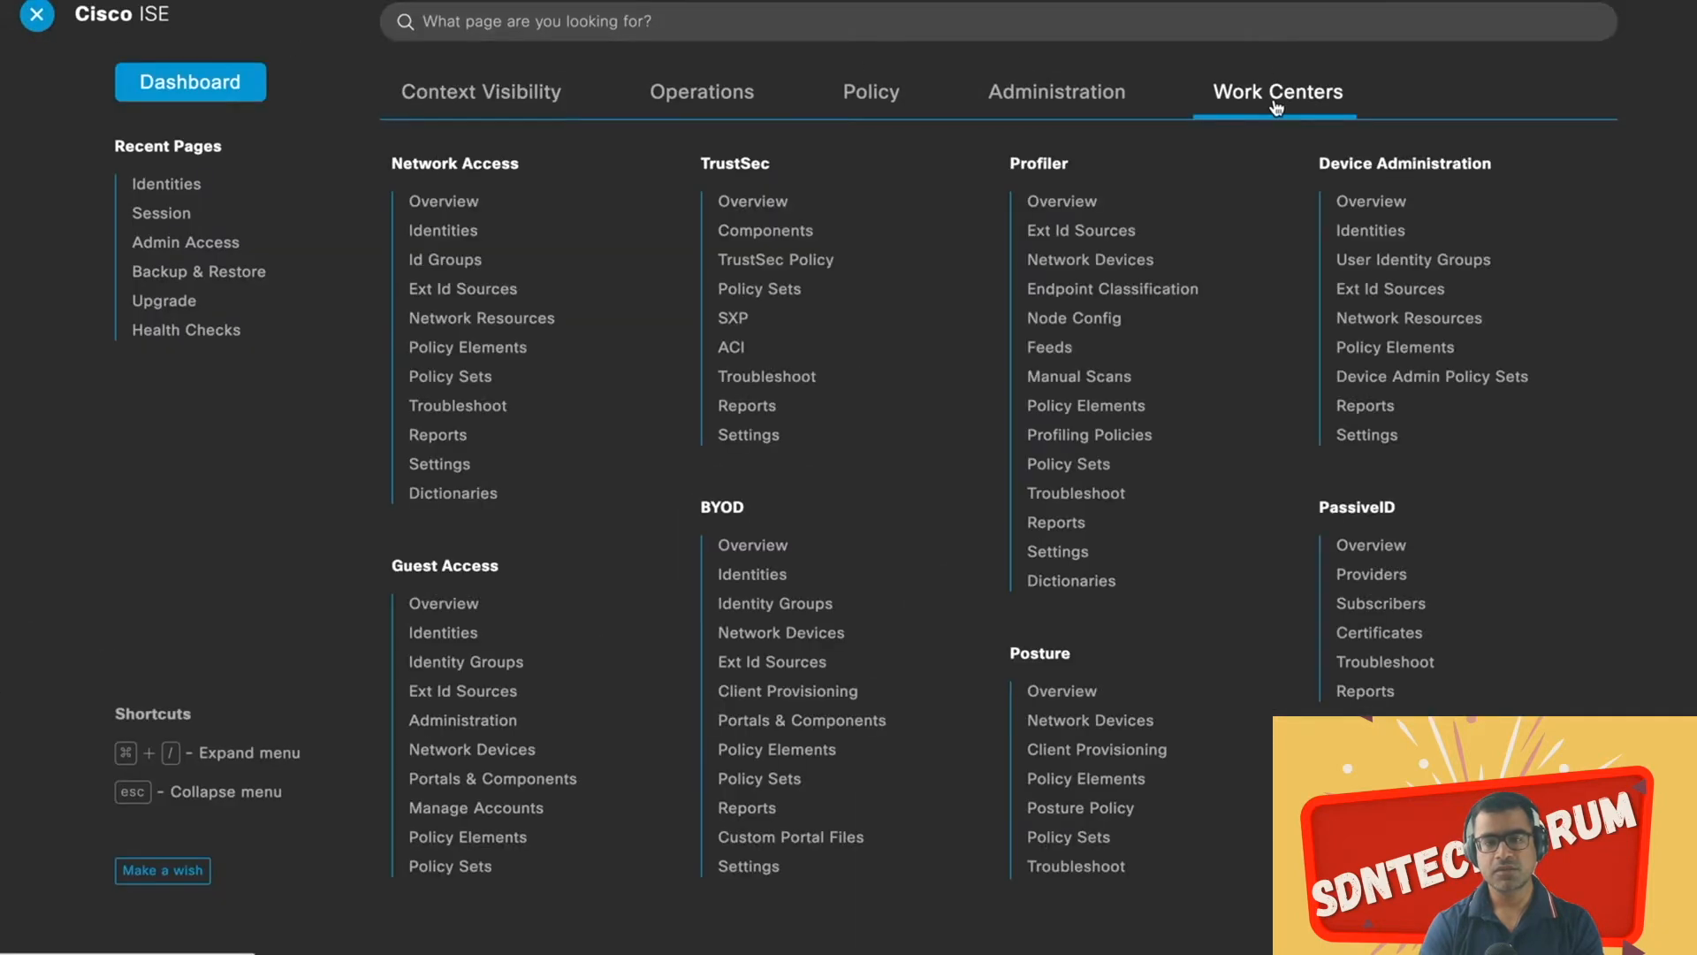
left_click(785, 230)
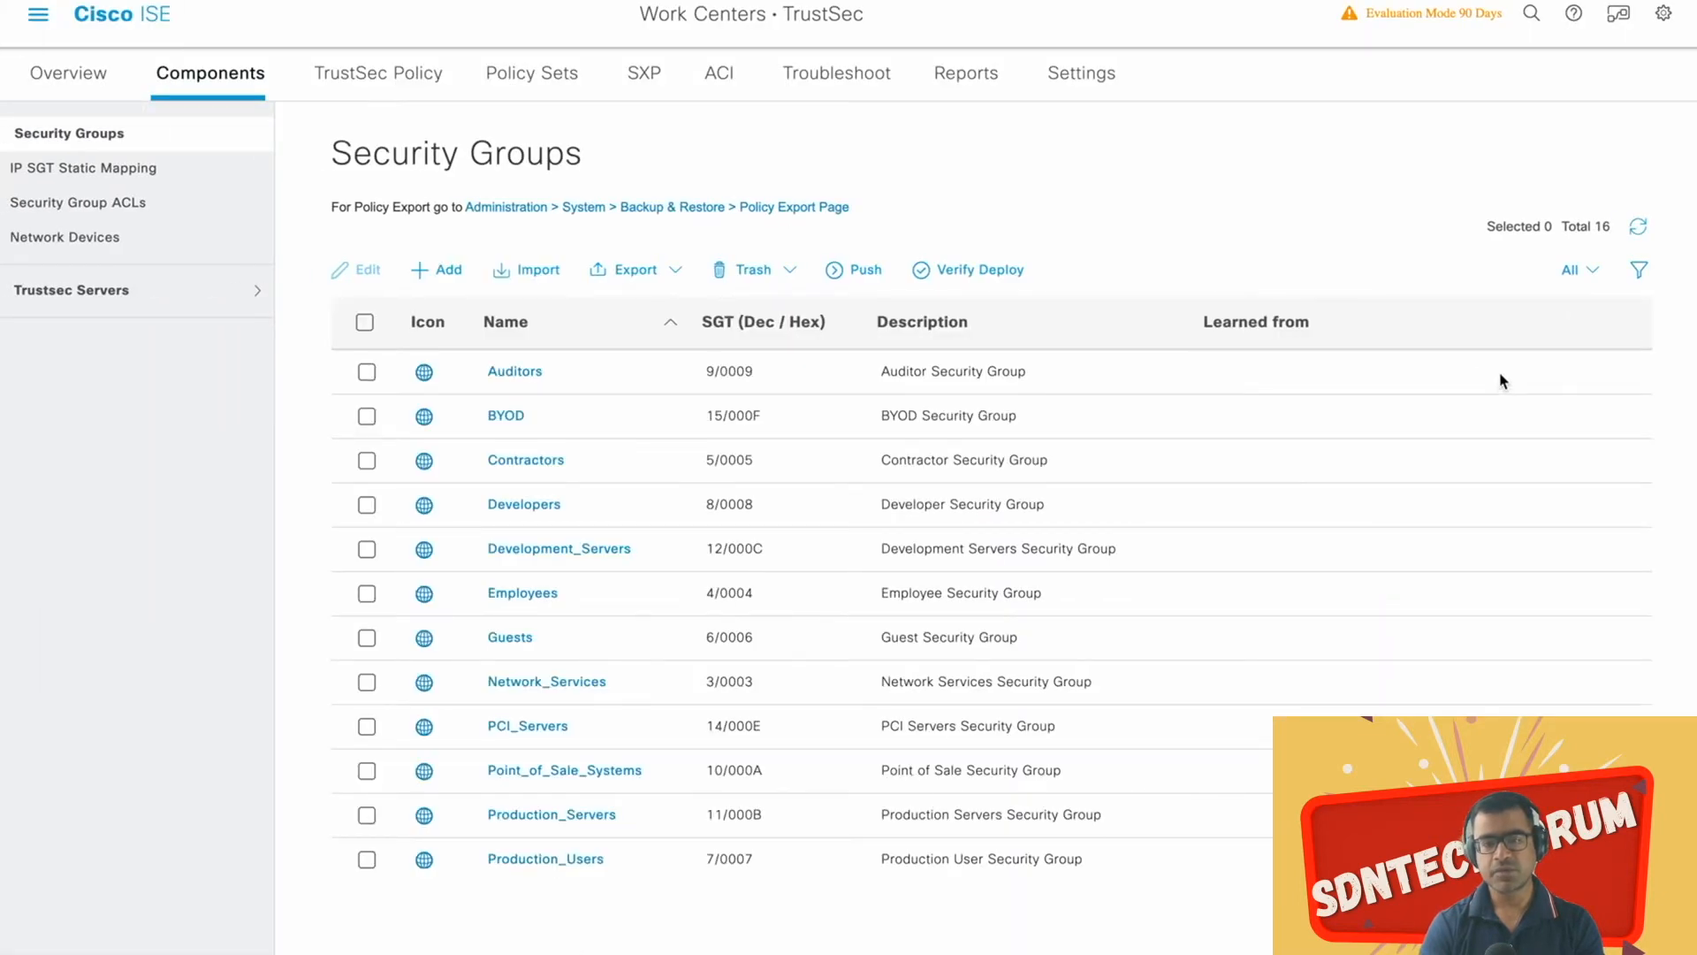
Step: Review the TrustSec security groups in ISE and refresh the list to check for the groups created in Cisco DNA Center
scroll(1405, 489, "down", 3)
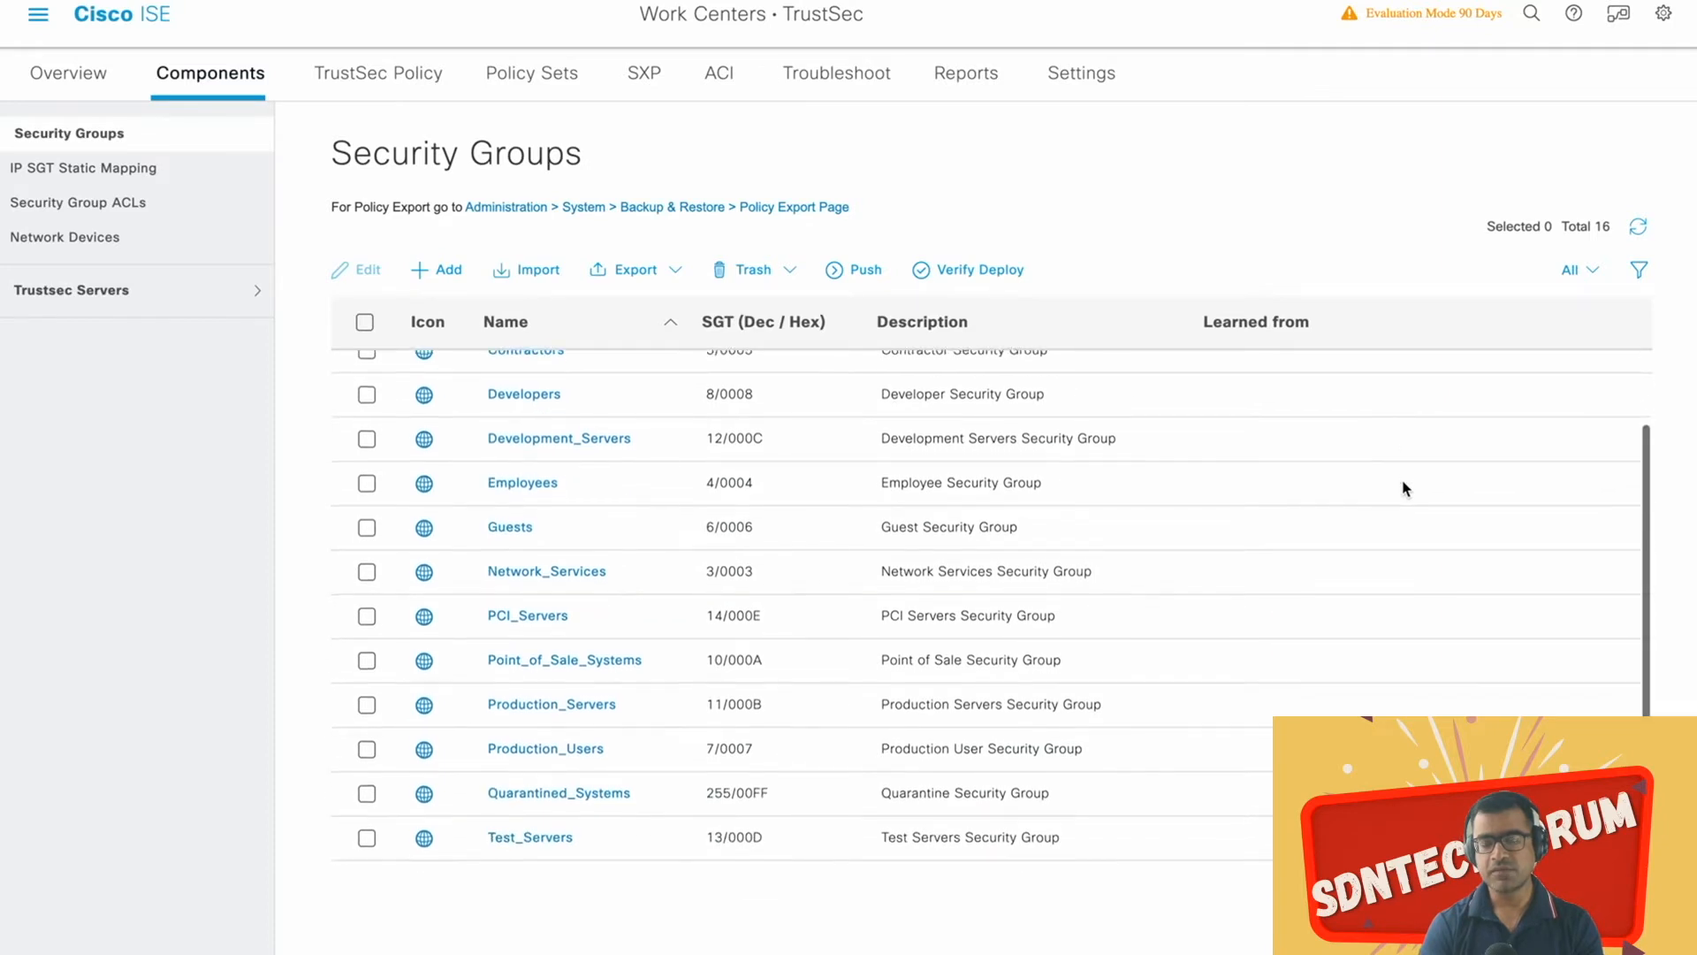
scroll(1406, 489, "up", 3)
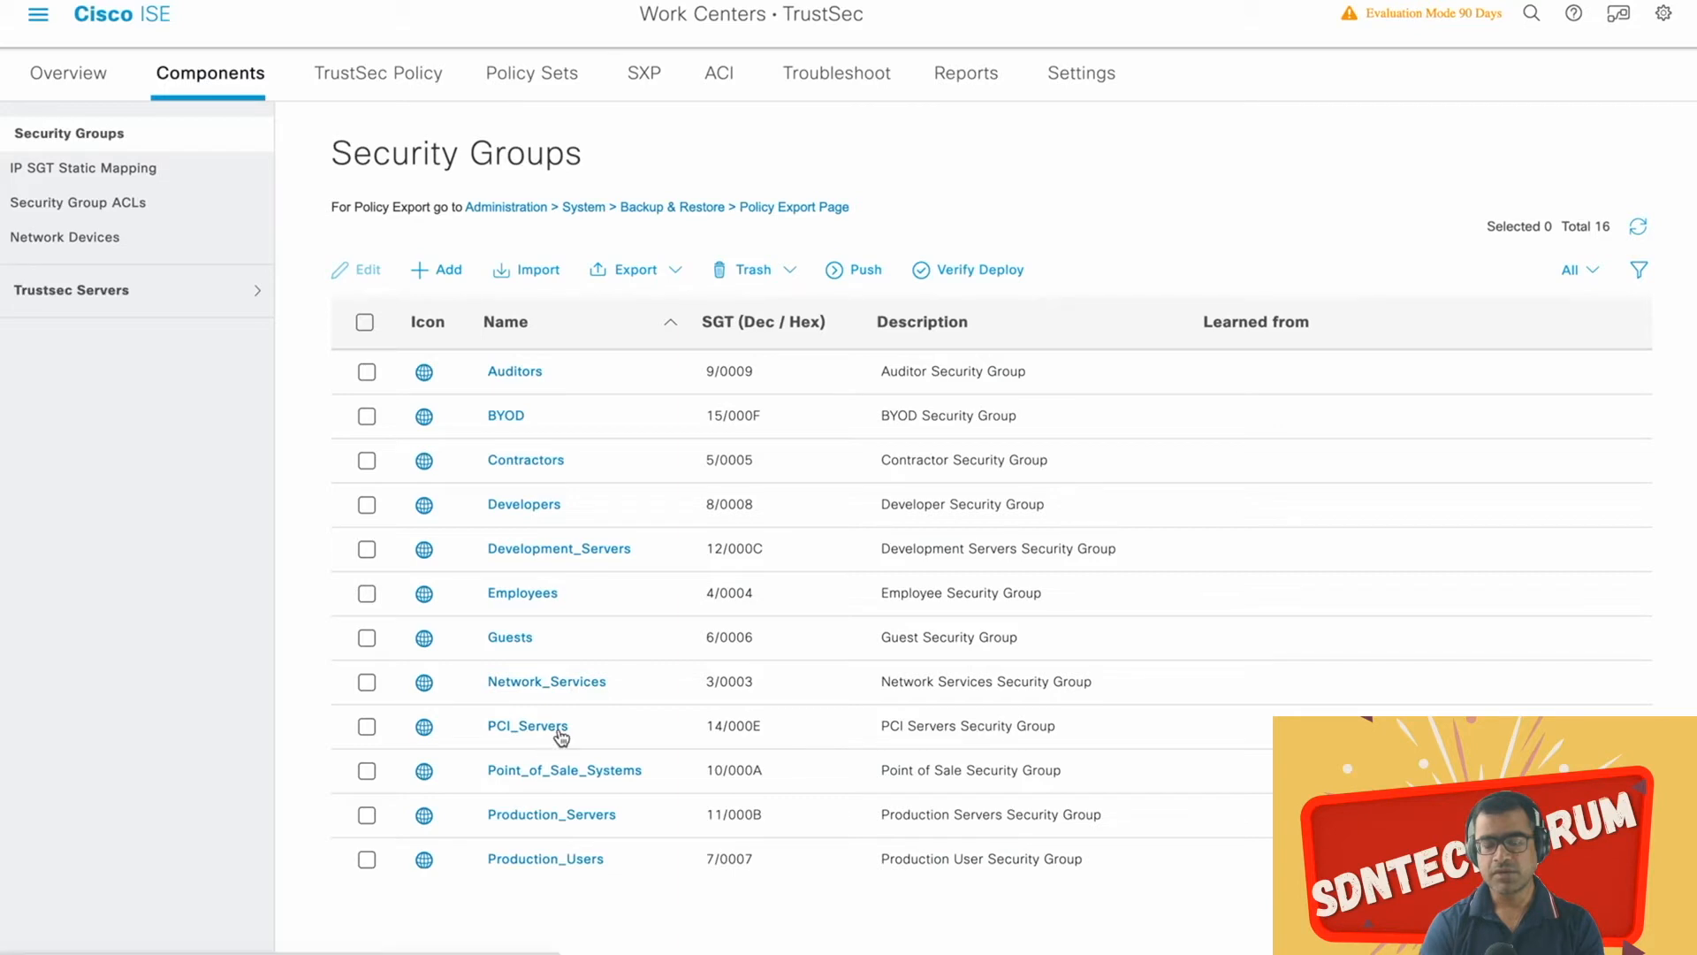
scroll(673, 719, "down", 3)
scroll(674, 719, "down", 2)
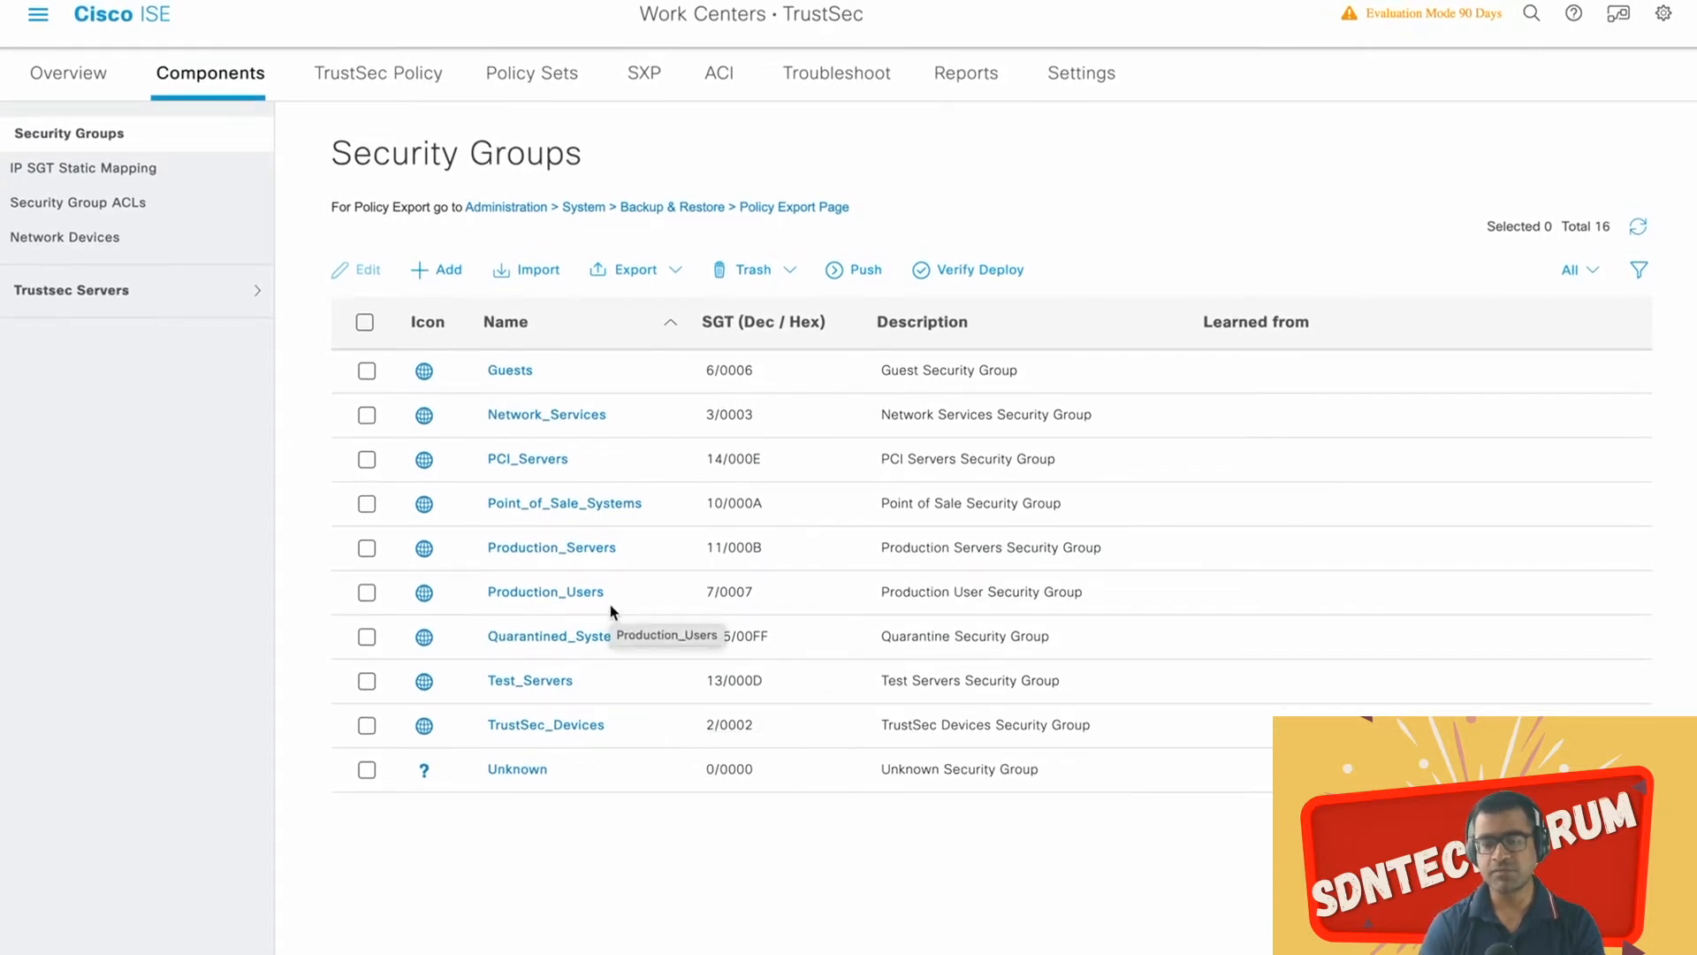
scroll(610, 610, "up", 3)
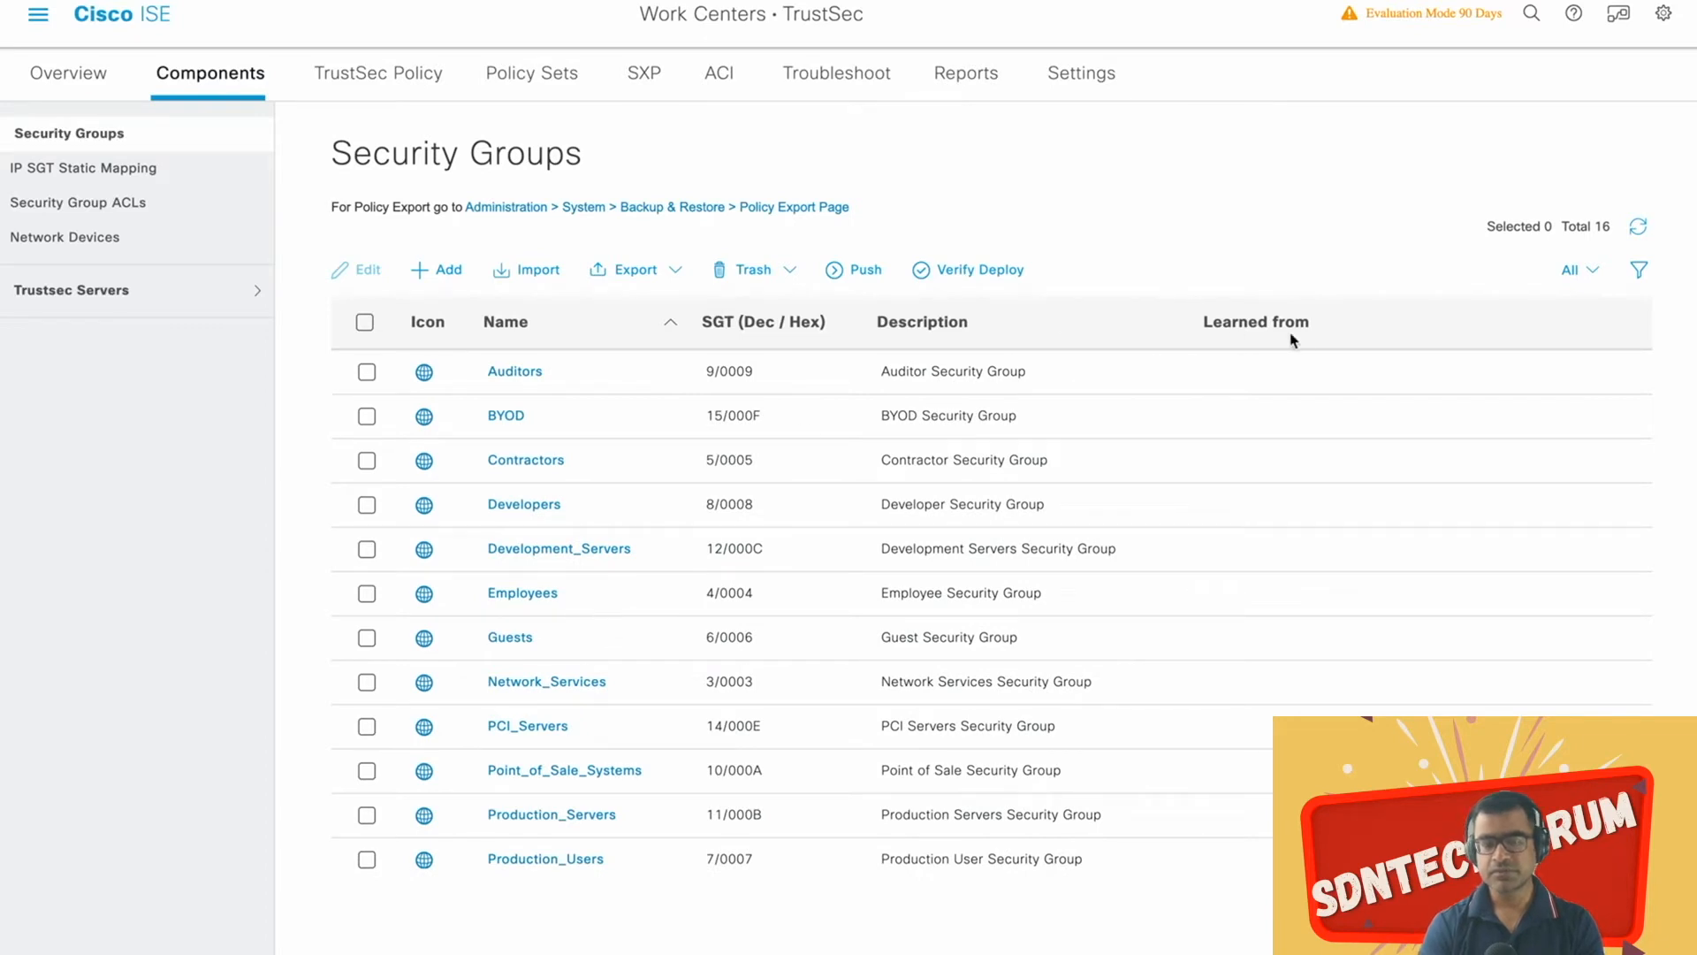
left_click(1640, 230)
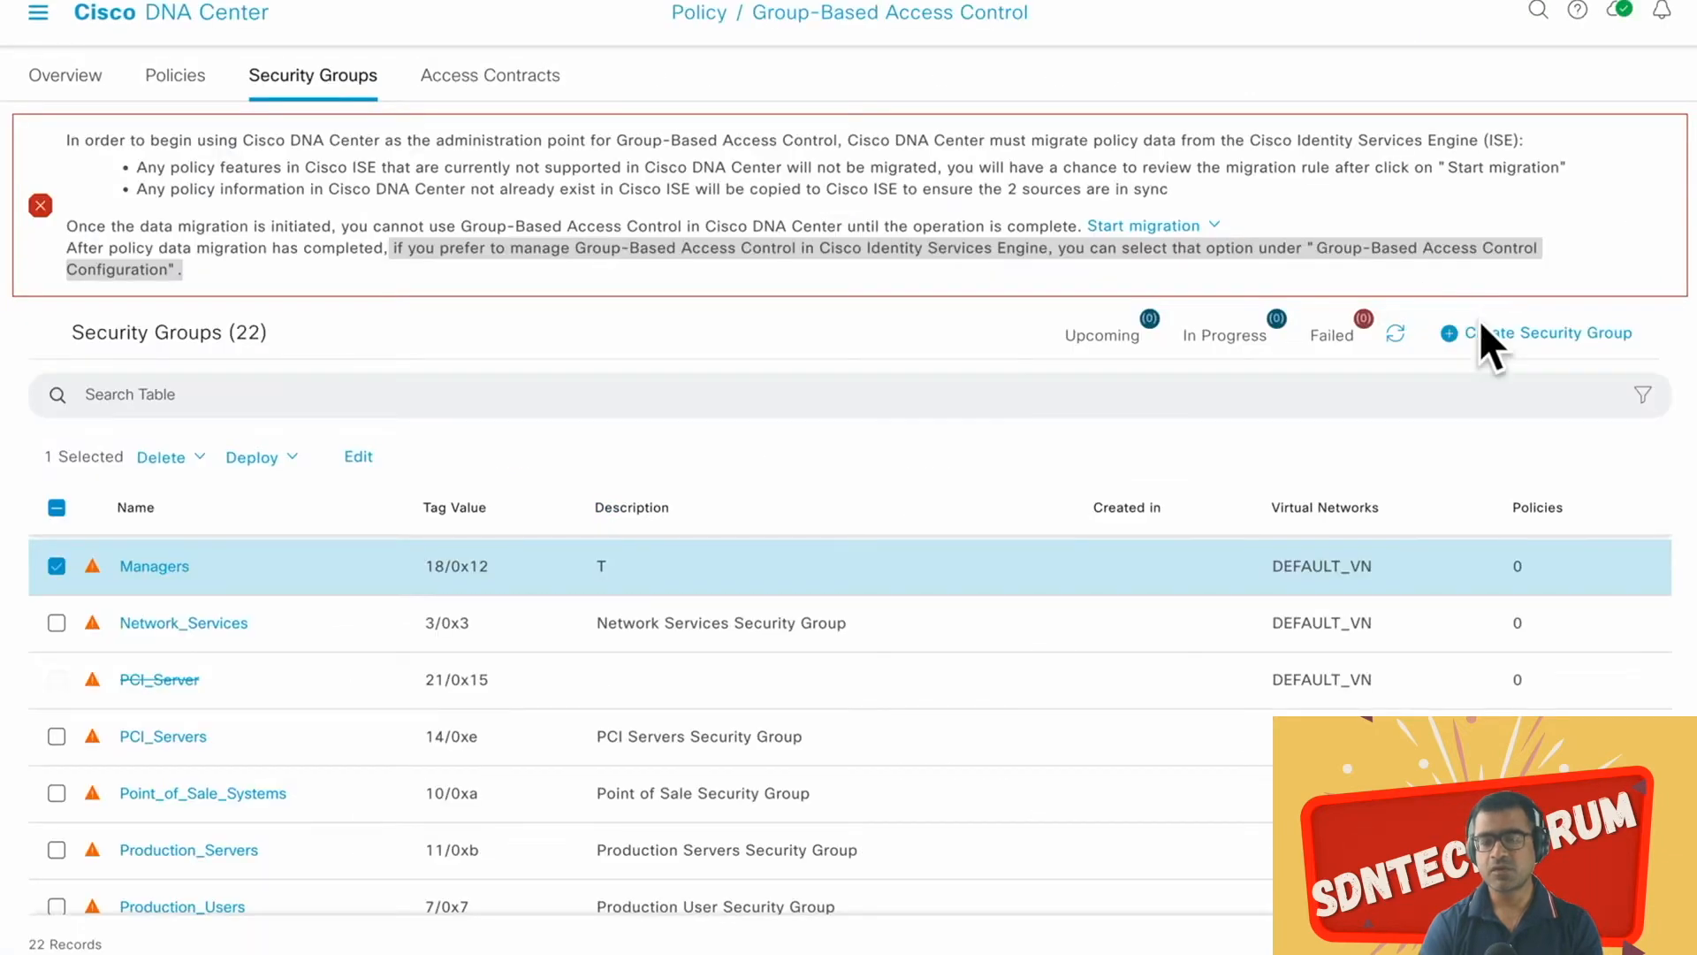
Step: Switch back to Cisco DNA Center, read the migration rule, and start the policy data migration from ISE
left_click(1214, 227)
left_click(1191, 275)
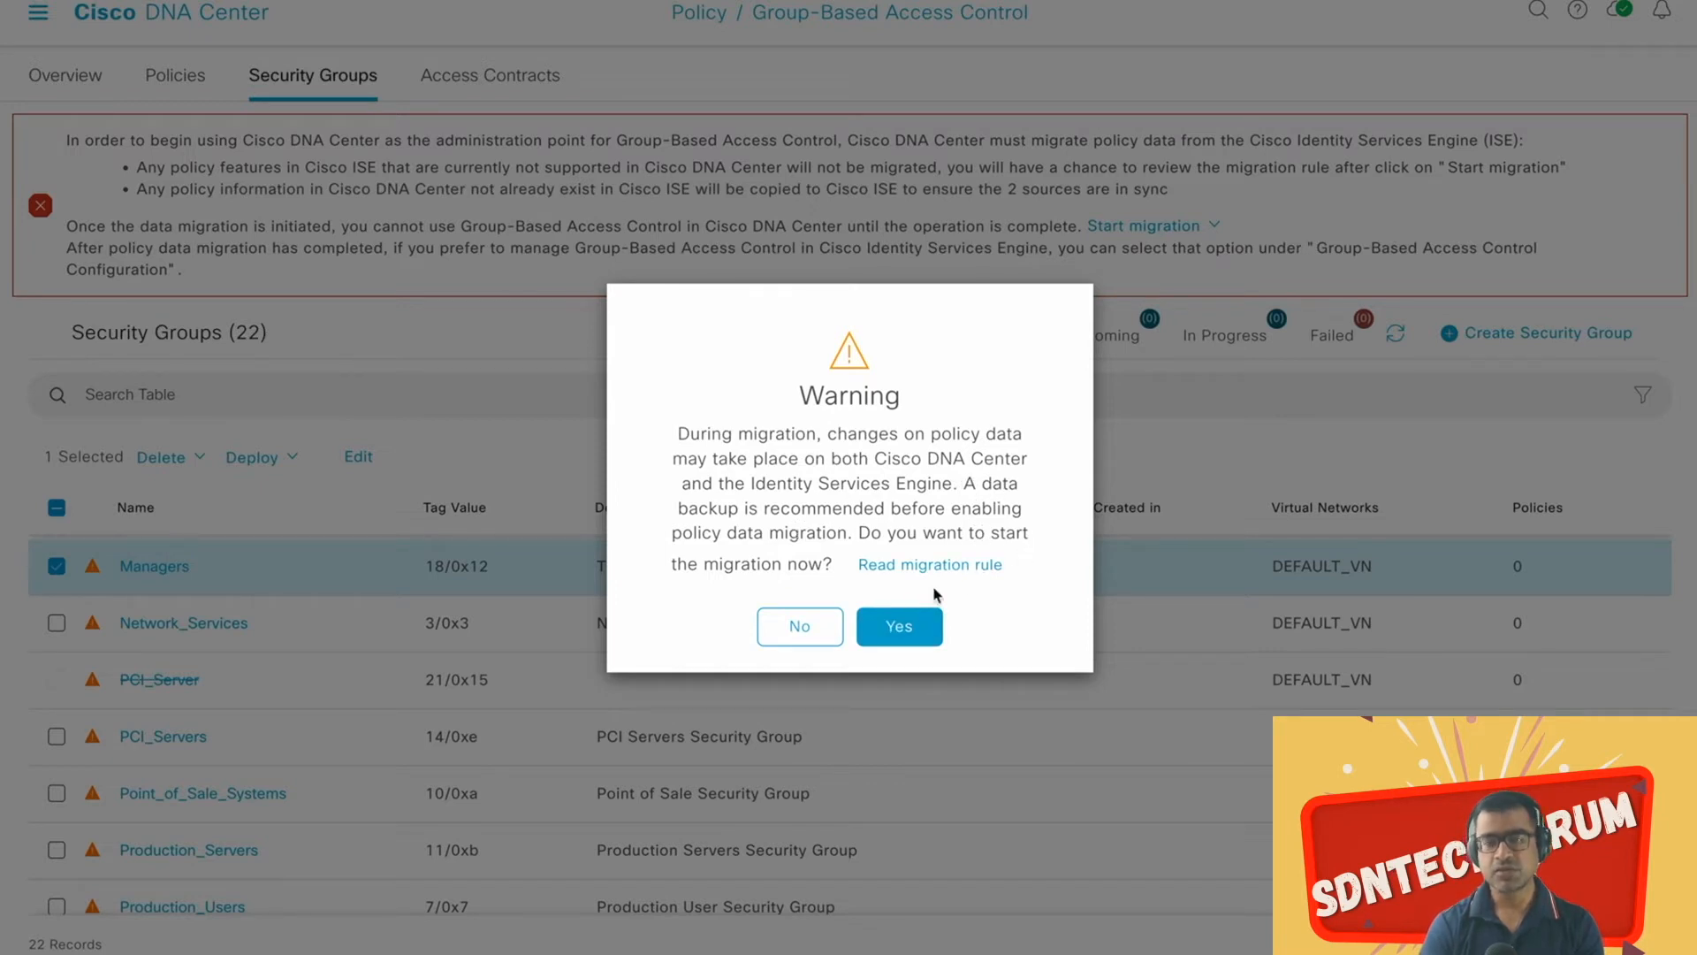
left_click(953, 574)
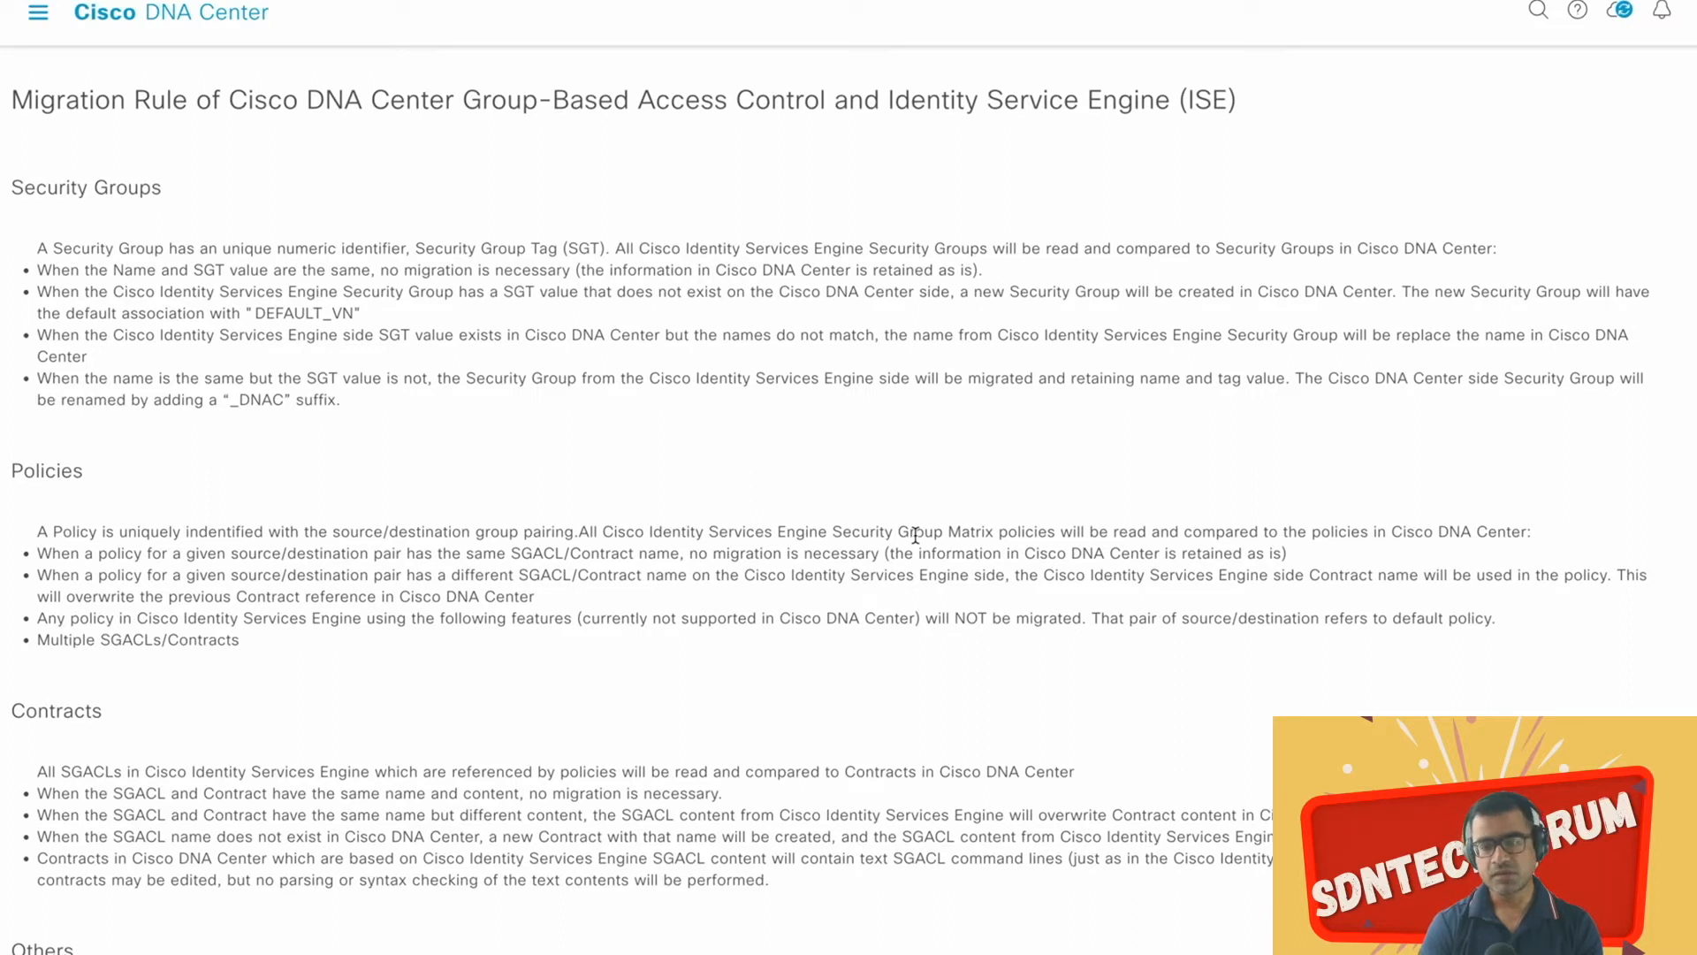
scroll(916, 535, "down", 1)
scroll(917, 539, "down", 1)
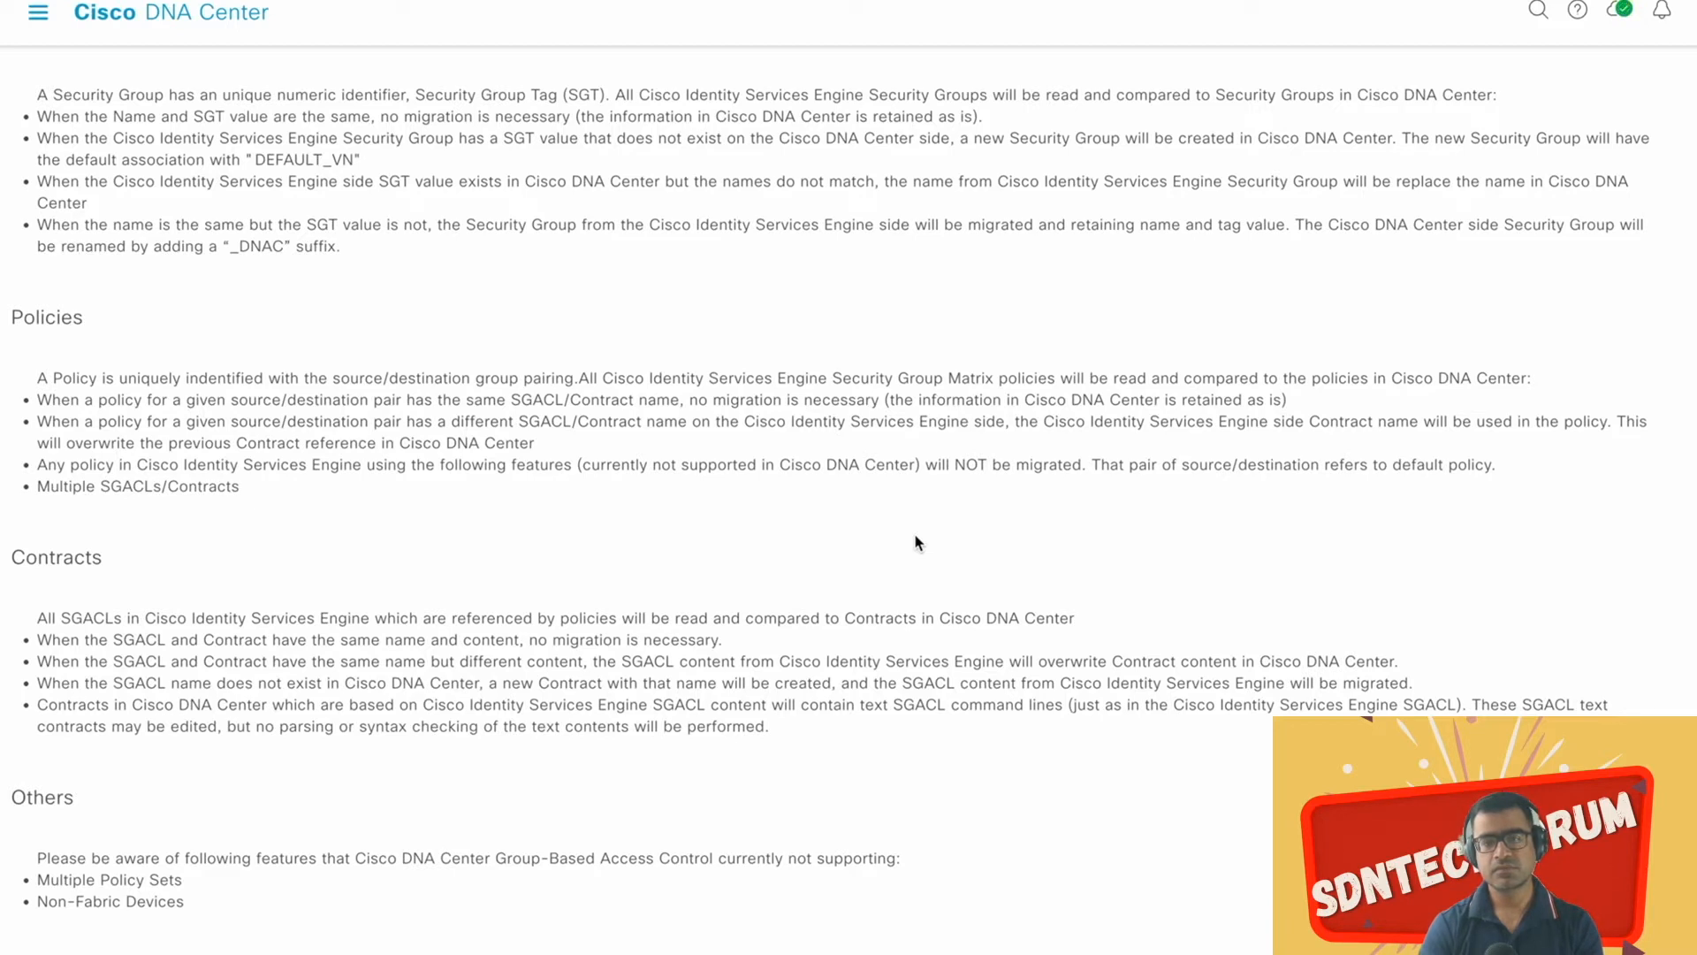
scroll(916, 541, "up", 2)
scroll(916, 542, "down", 2)
scroll(916, 542, "up", 2)
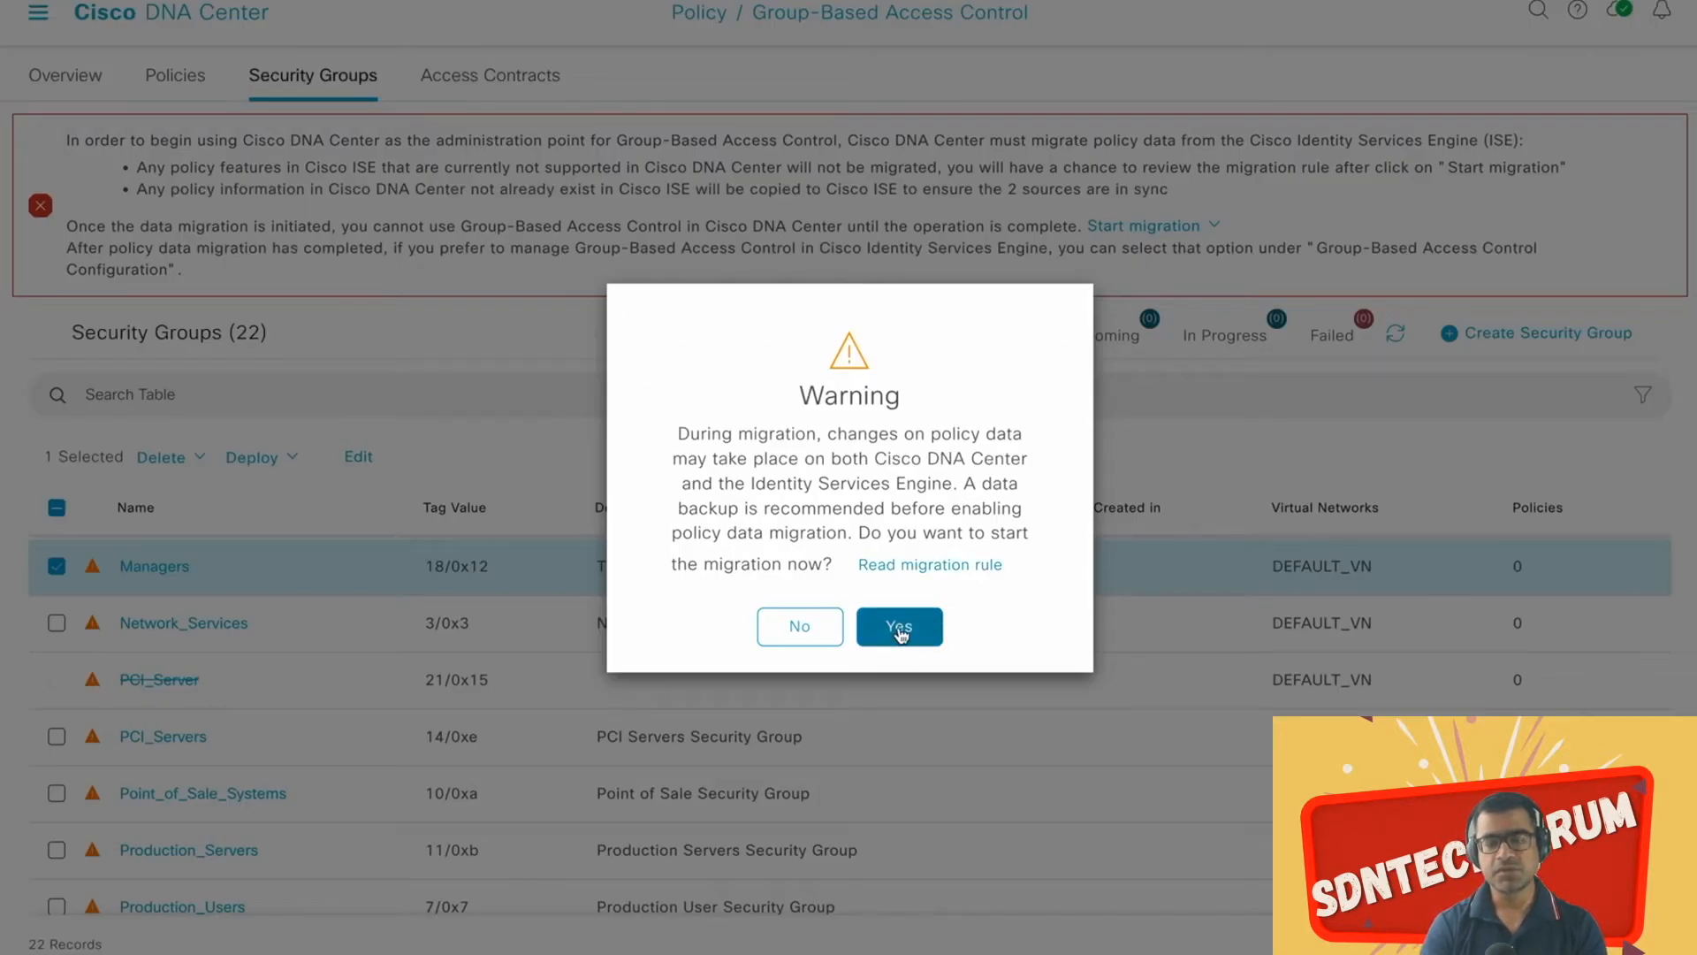
left_click(900, 627)
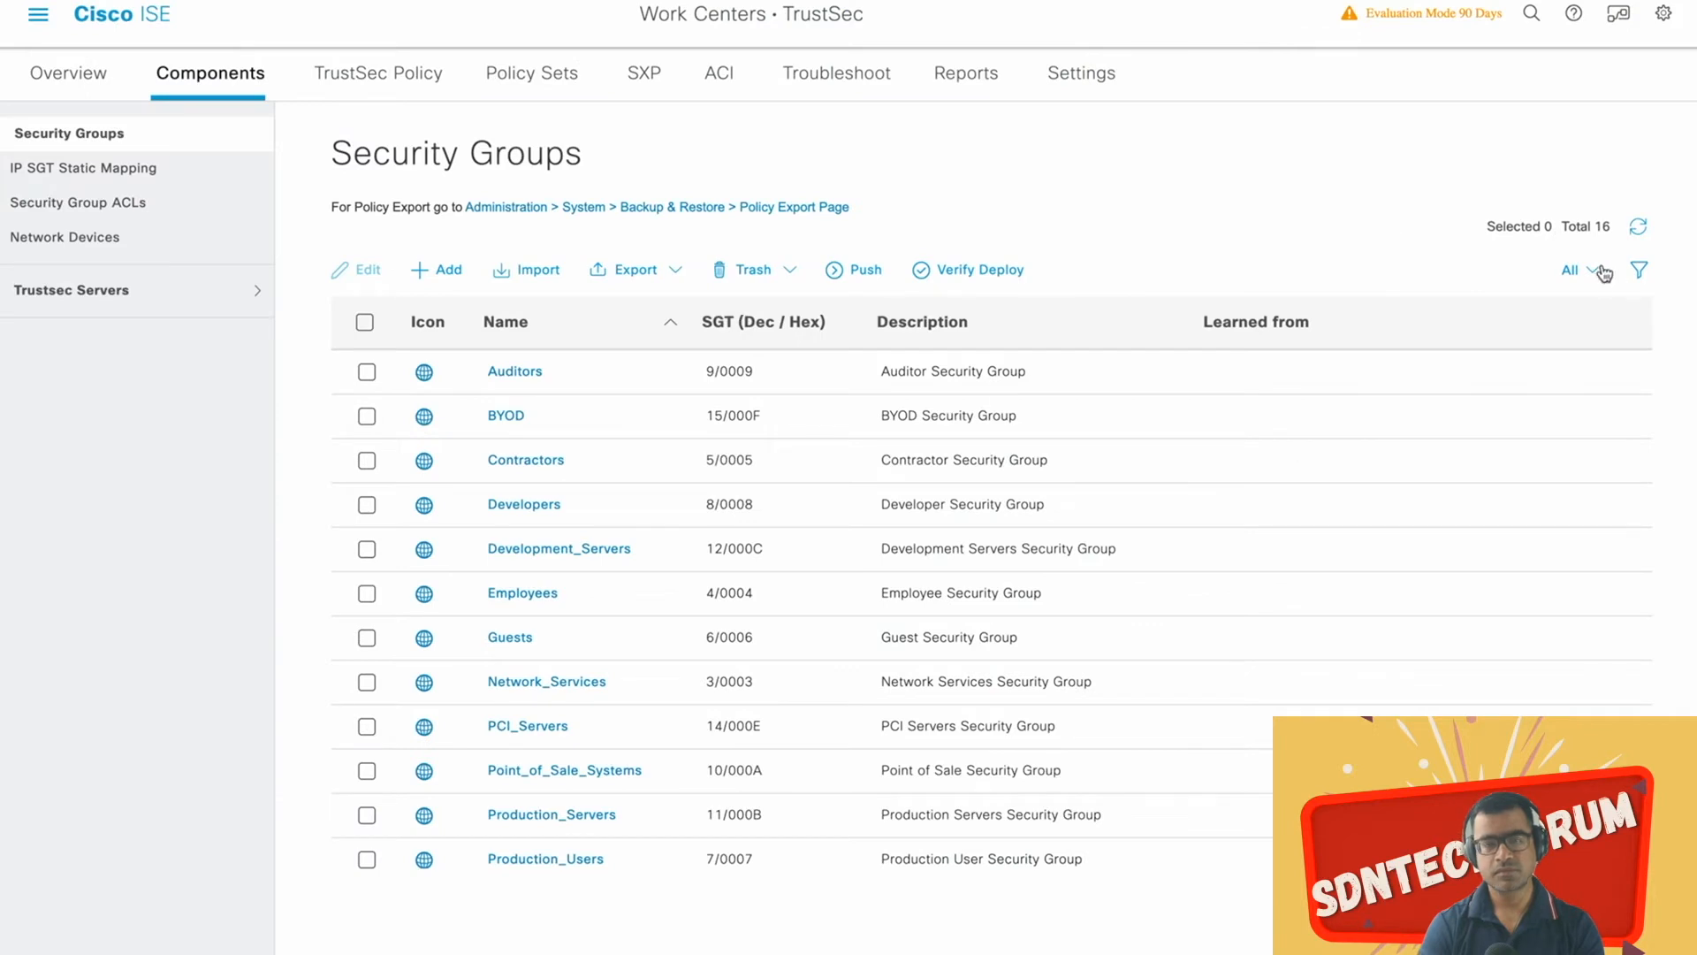
Step: Switch to Cisco ISE, refresh the TrustSec security groups and check the list for the groups migrated from Cisco DNA Center
left_click(1640, 228)
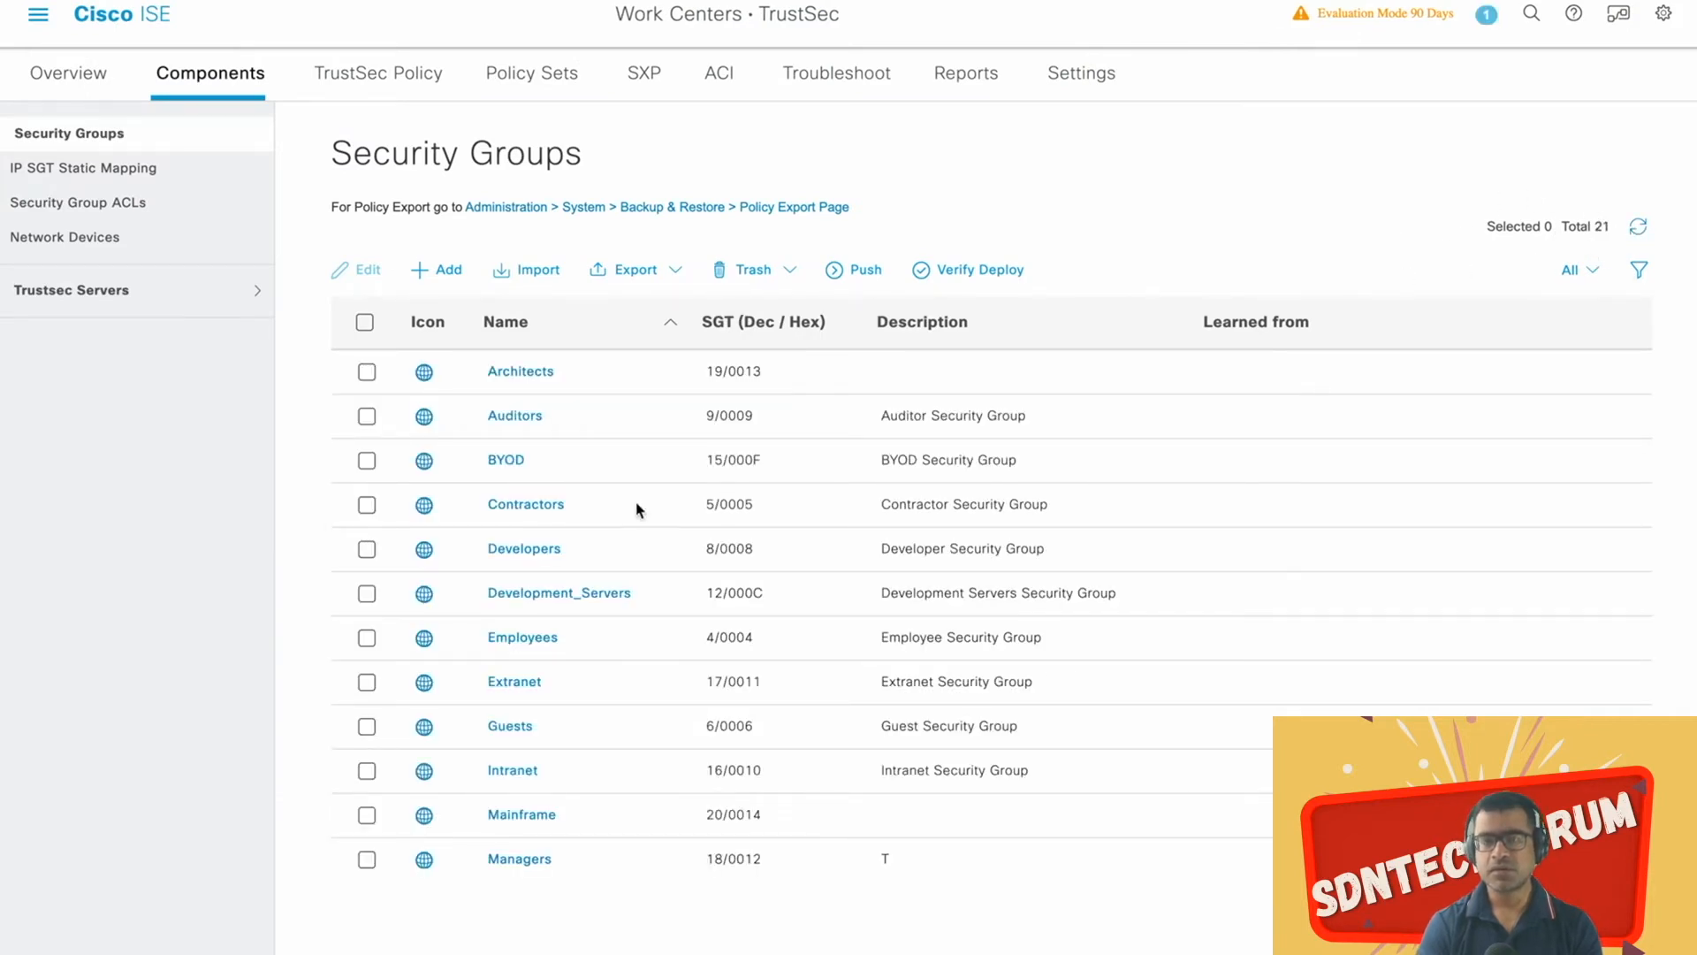
scroll(665, 511, "down", 1)
scroll(665, 511, "down", 2)
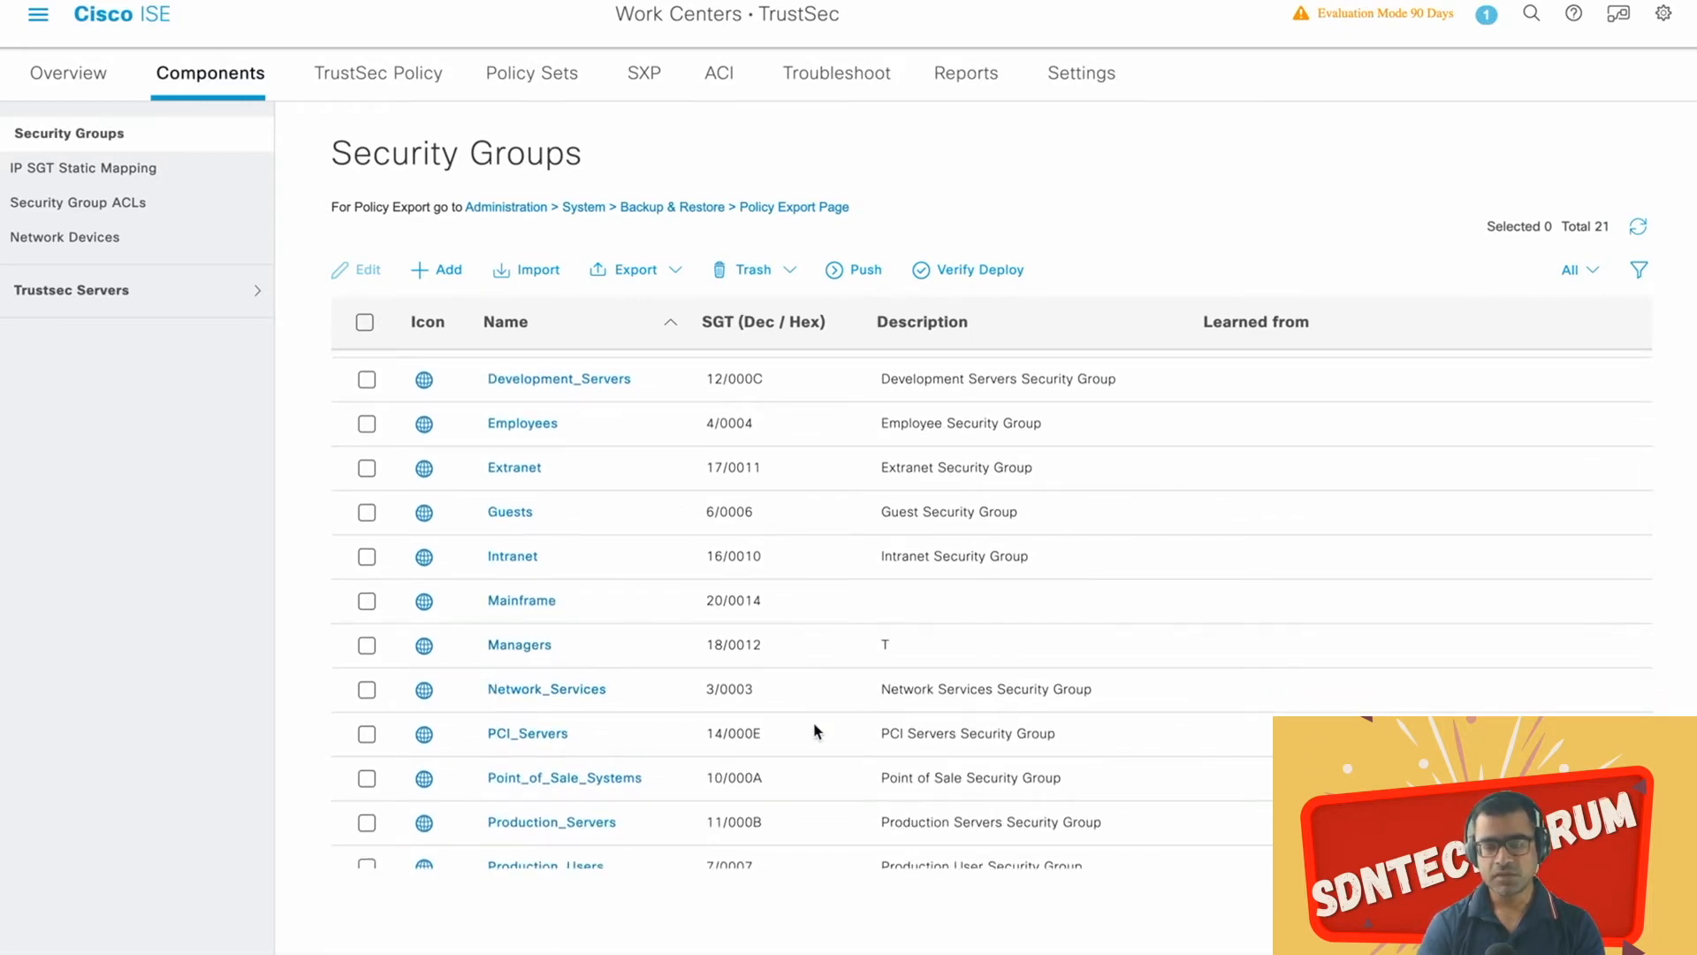
scroll(815, 731, "down", 2)
scroll(814, 731, "down", 1)
scroll(778, 721, "up", 3)
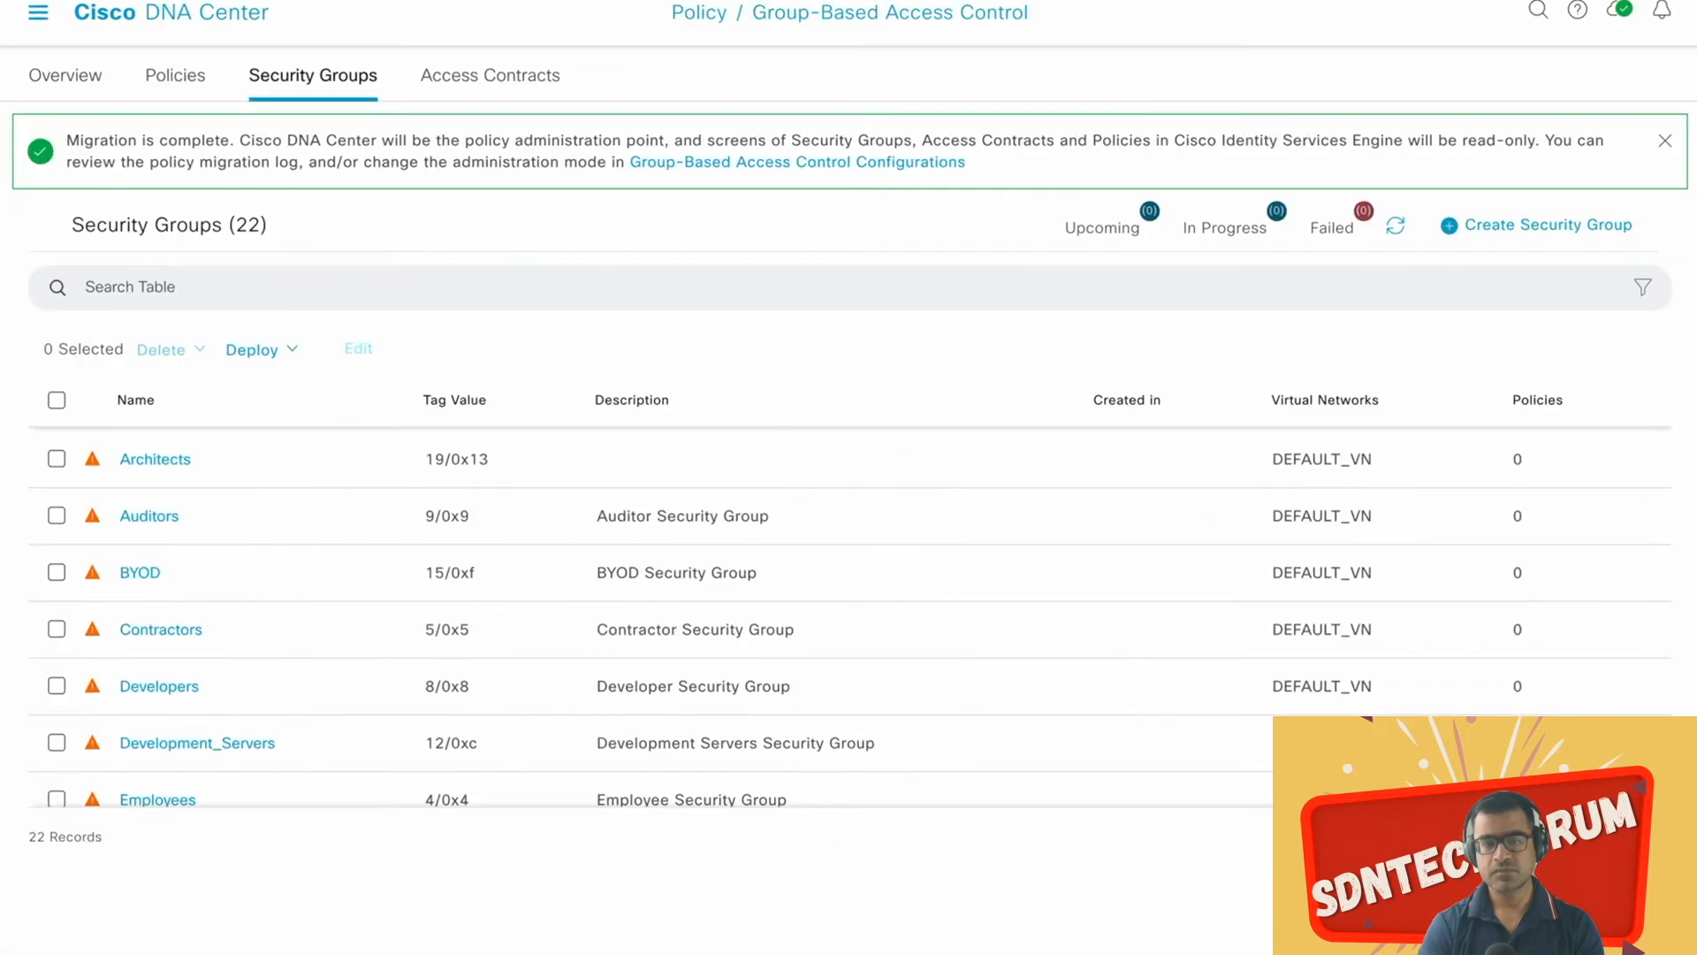
Step: Open the Group-Based Access Control configurations, check the policy data re-sync options, and set the administration mode to Cisco Identity Services Engine
left_click(830, 165)
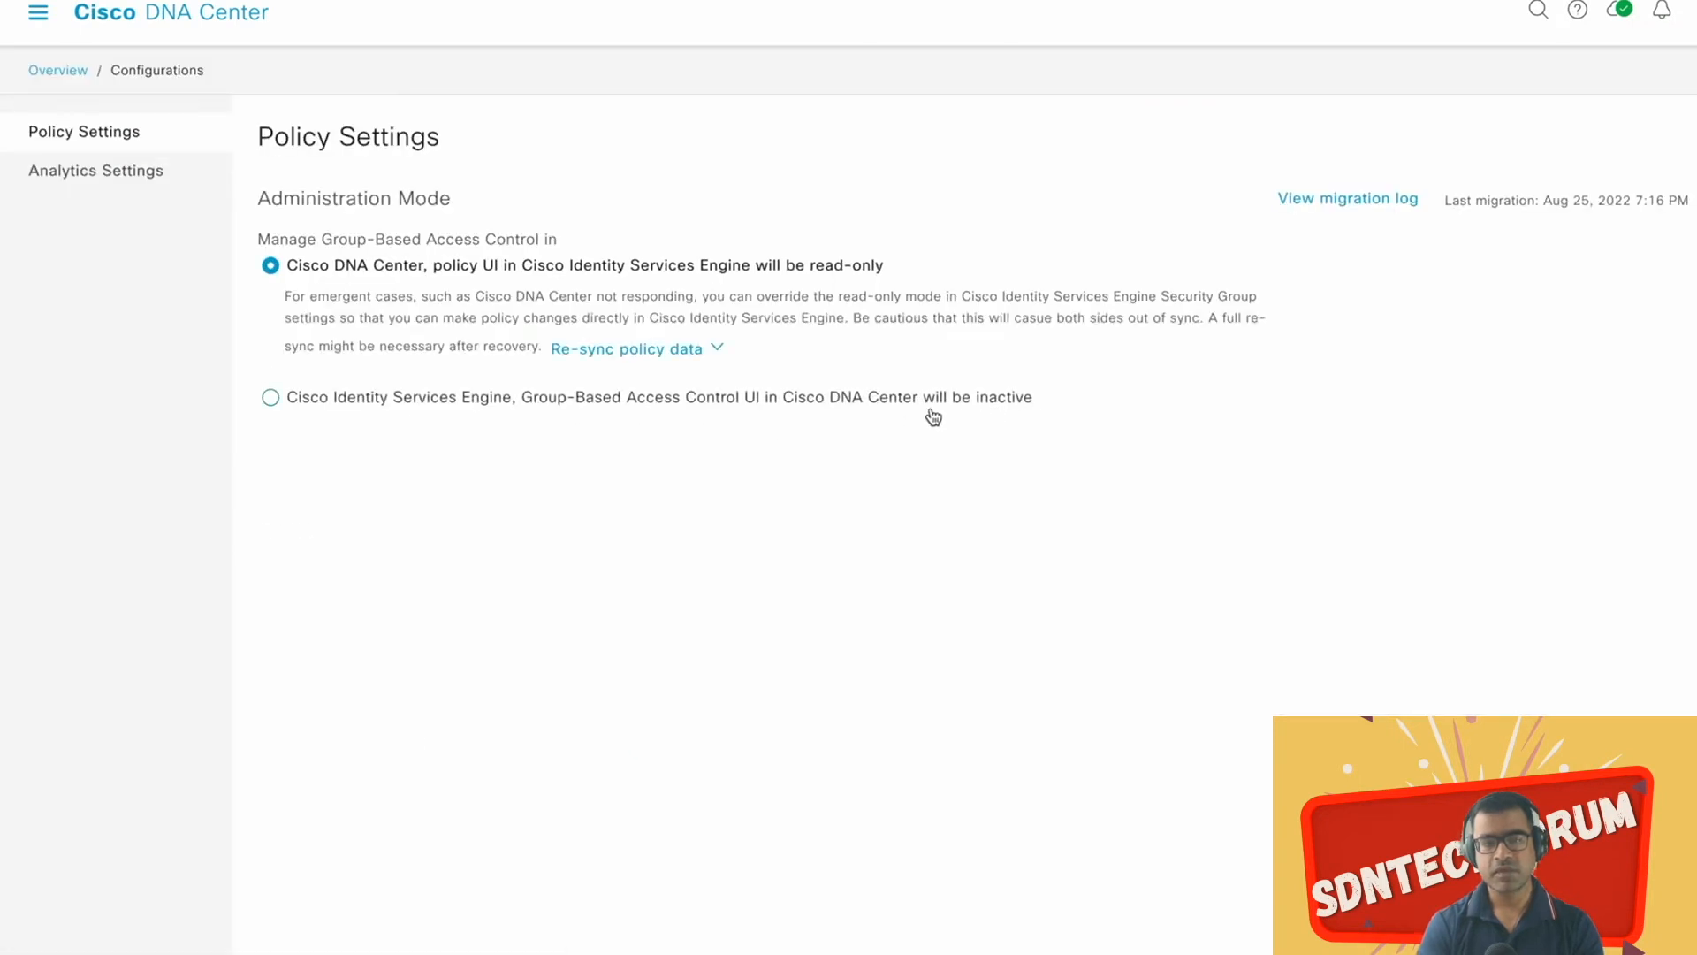
left_click(659, 351)
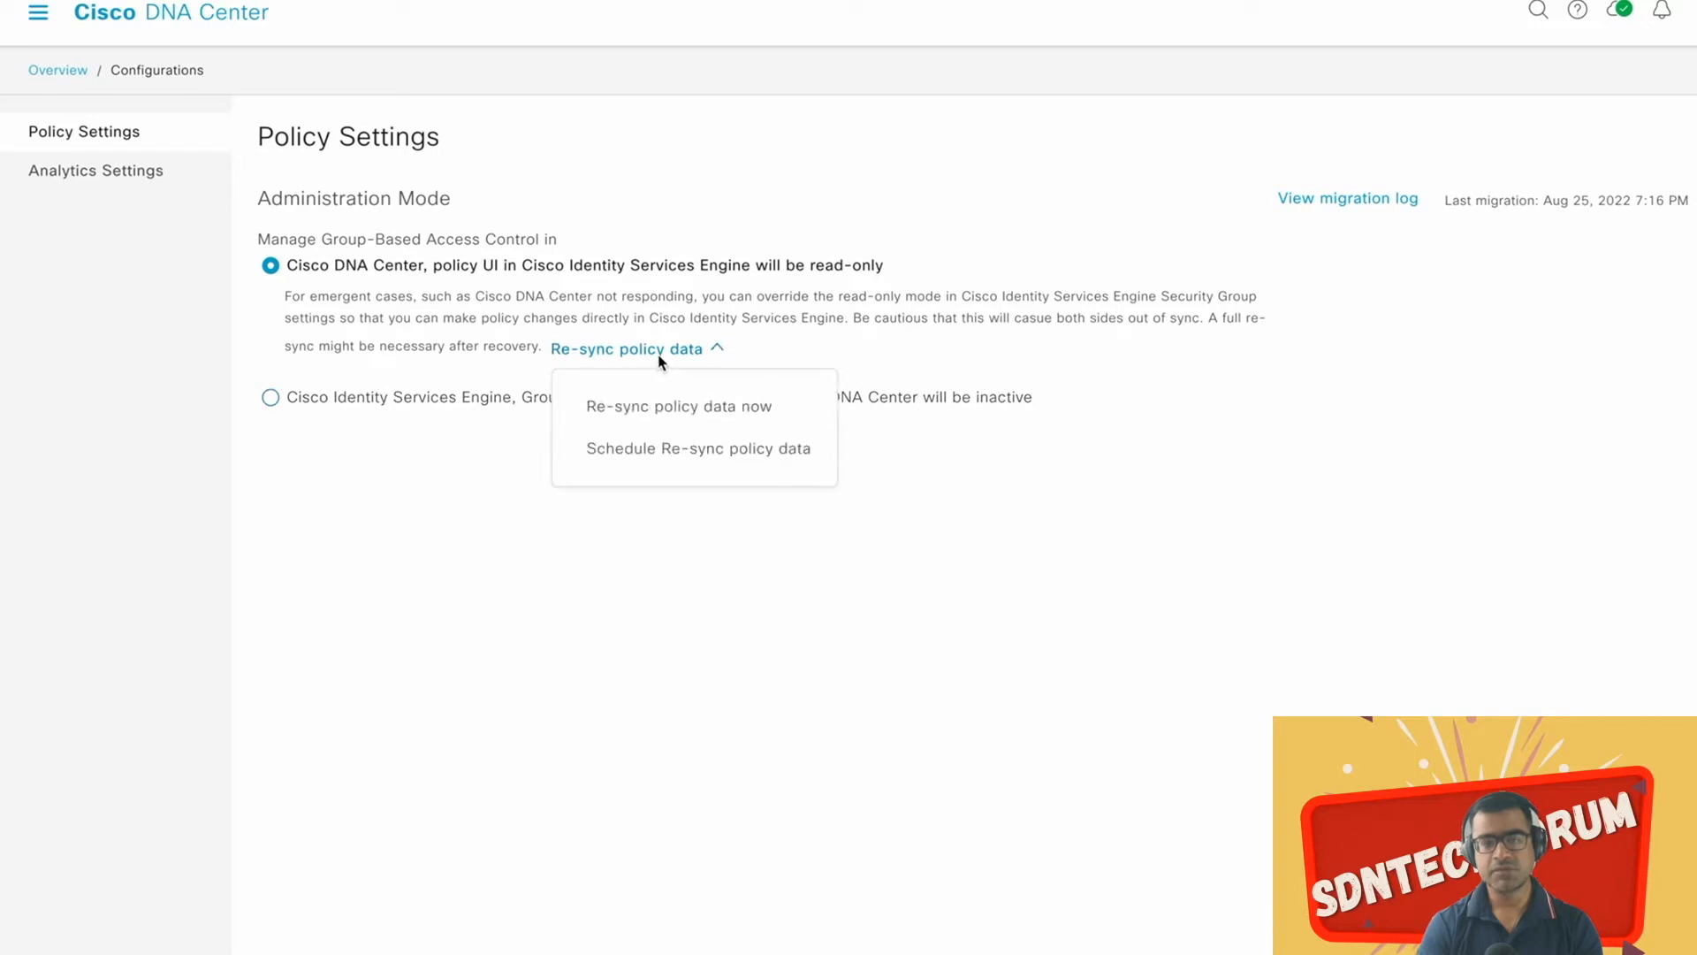
left_click(659, 356)
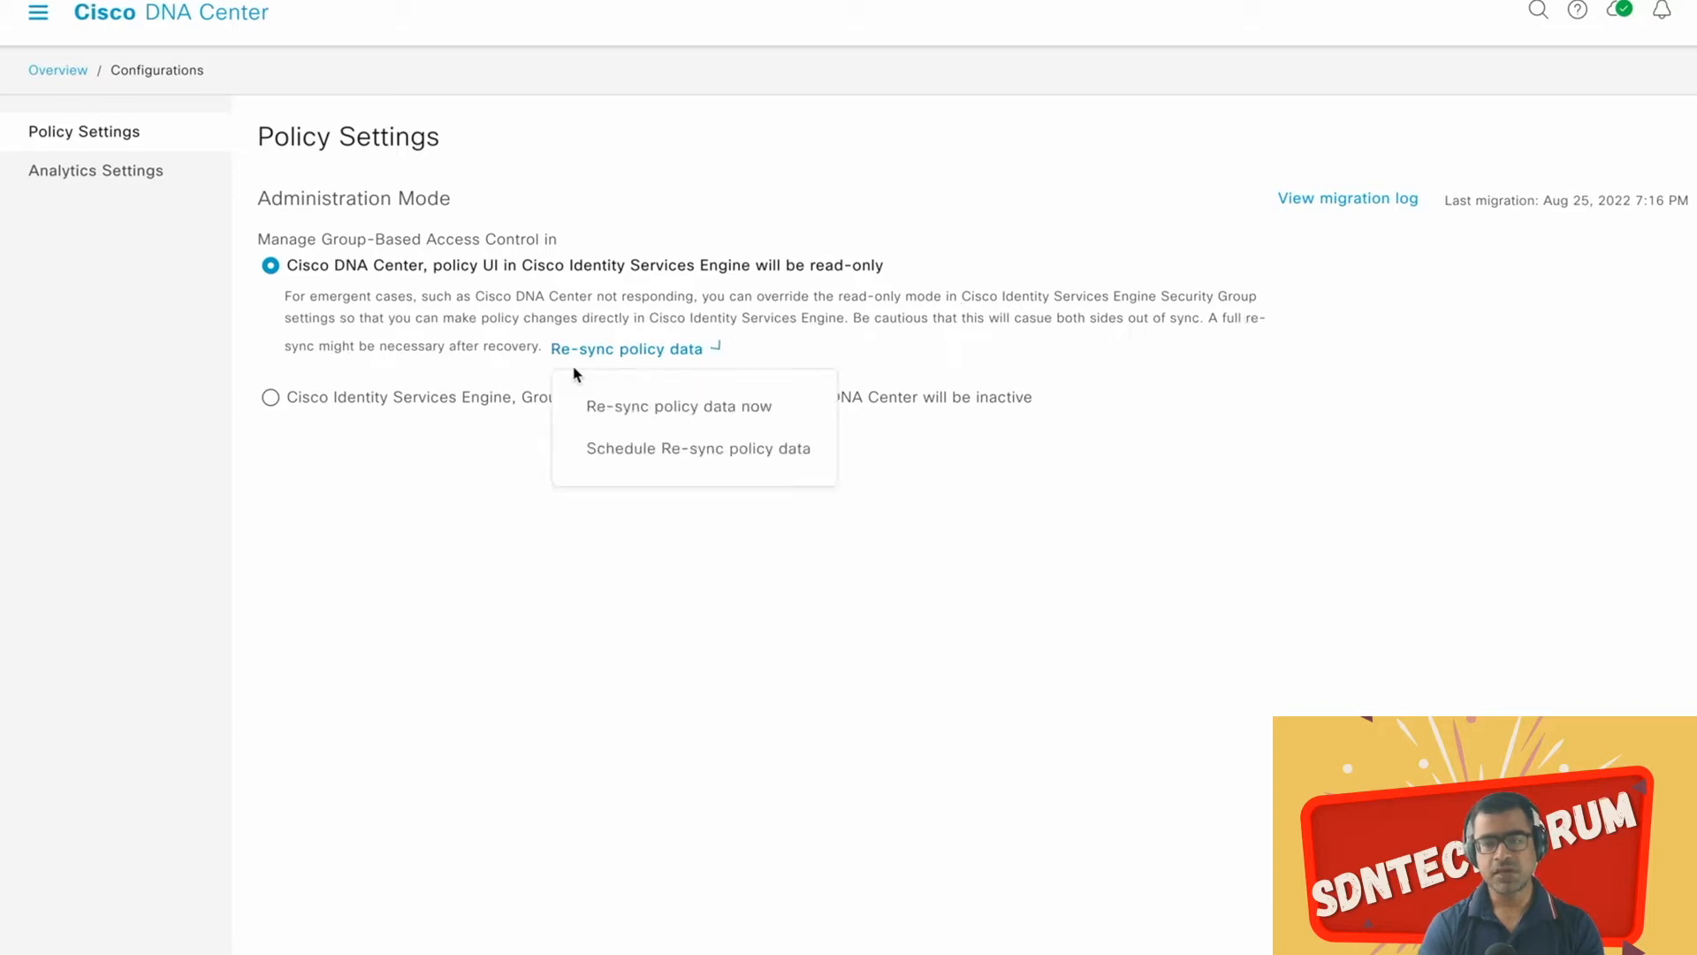
left_click(272, 398)
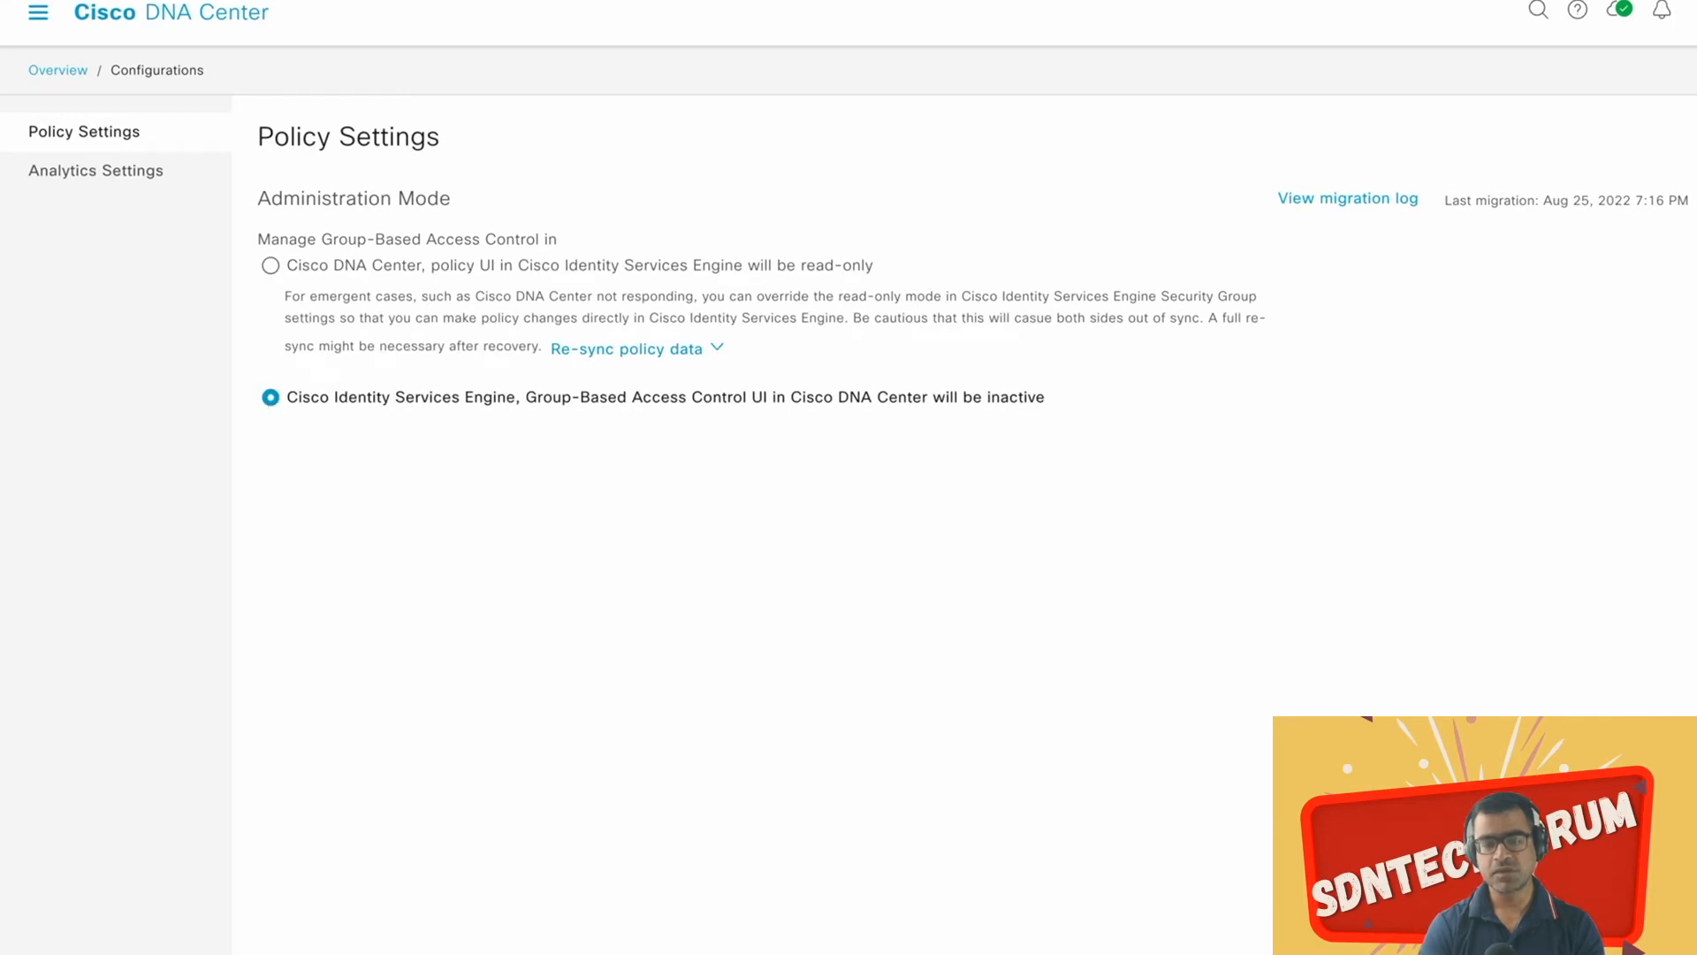
Step: Review the migration log entries for contracts, security groups and policies, and close the log
left_click(1397, 200)
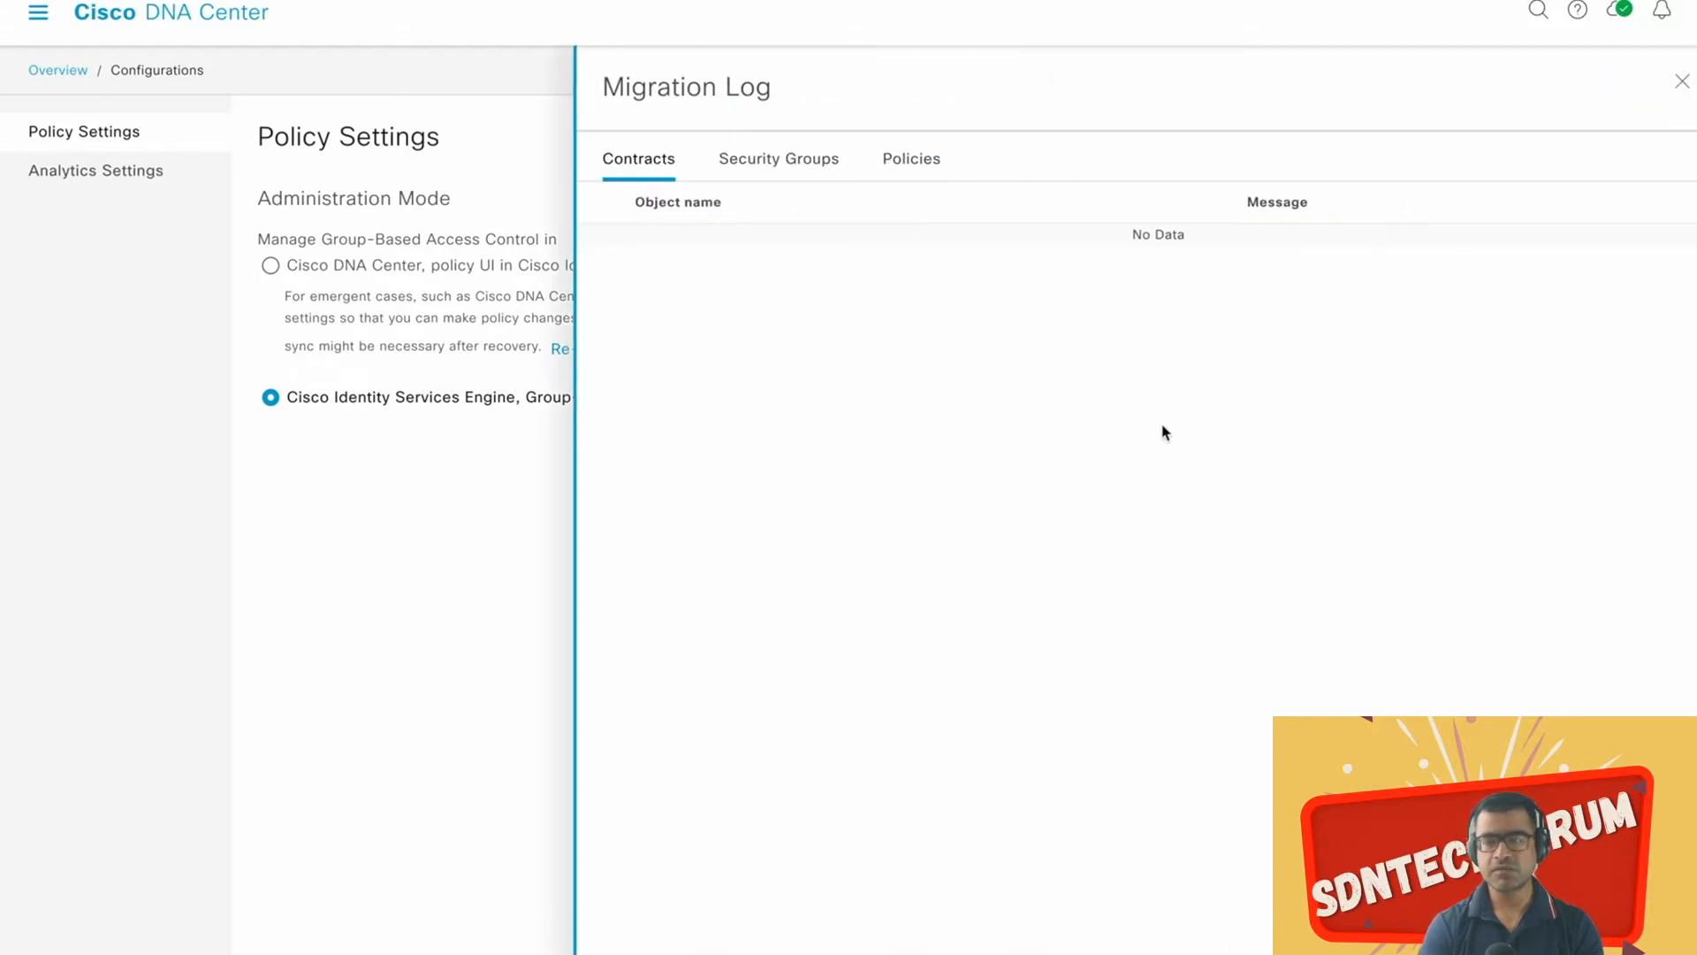
left_click(768, 168)
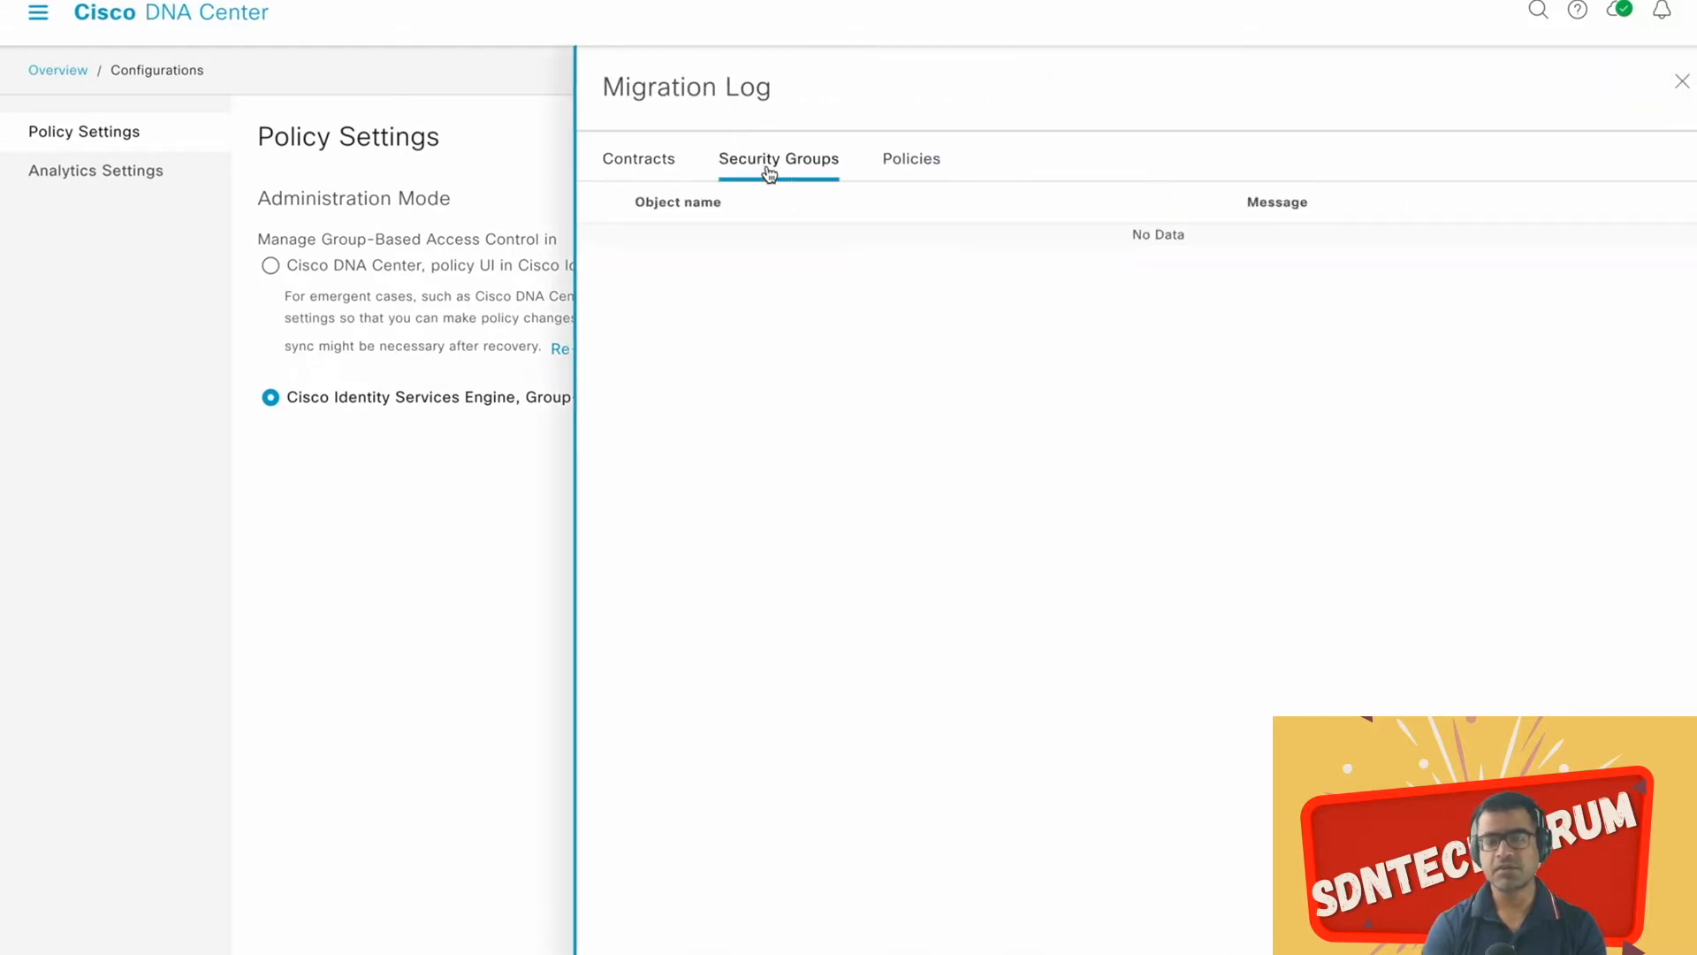
left_click(908, 165)
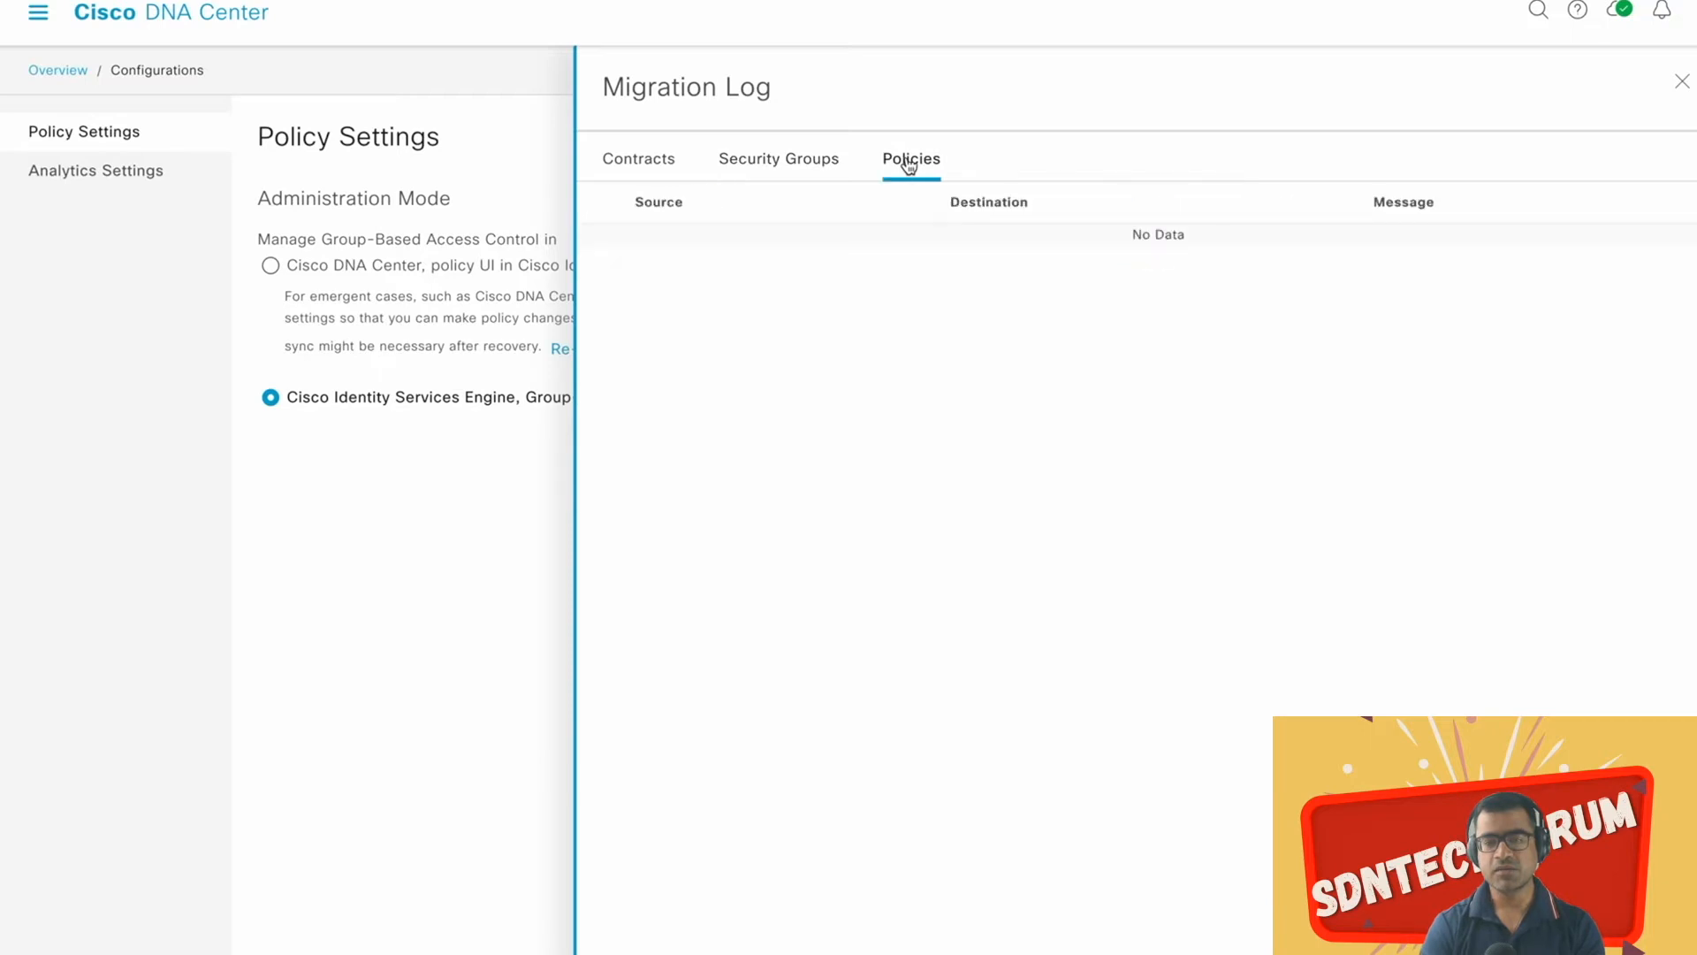
left_click(790, 164)
left_click(644, 161)
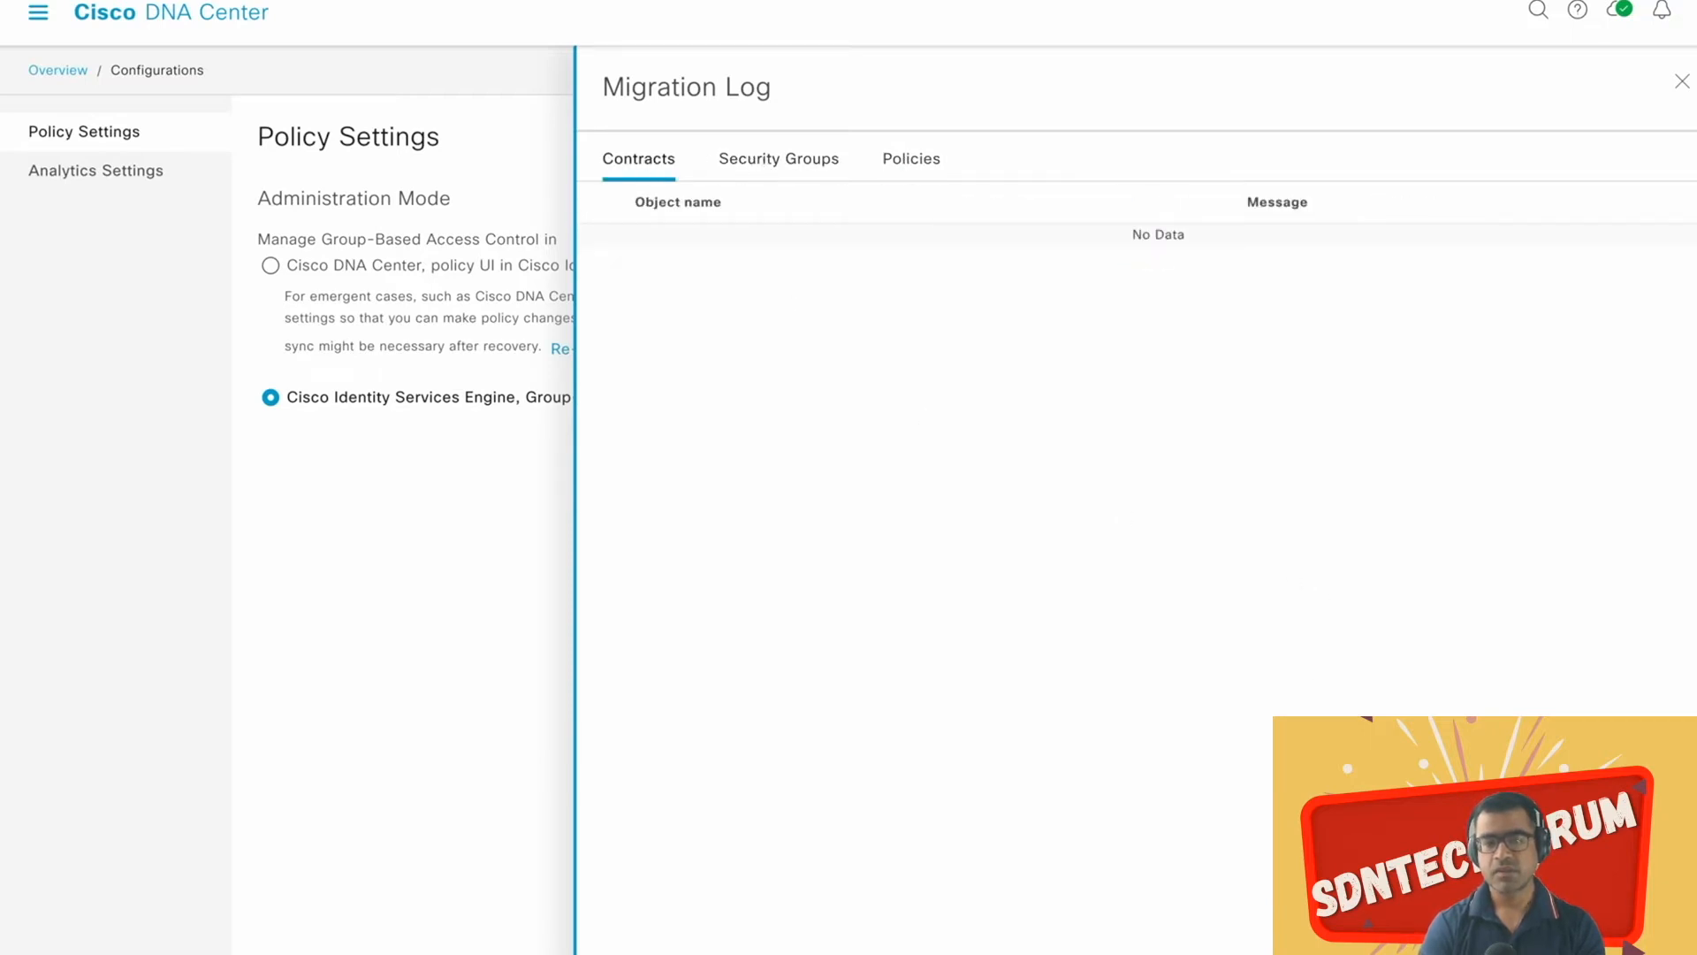
left_click(1683, 82)
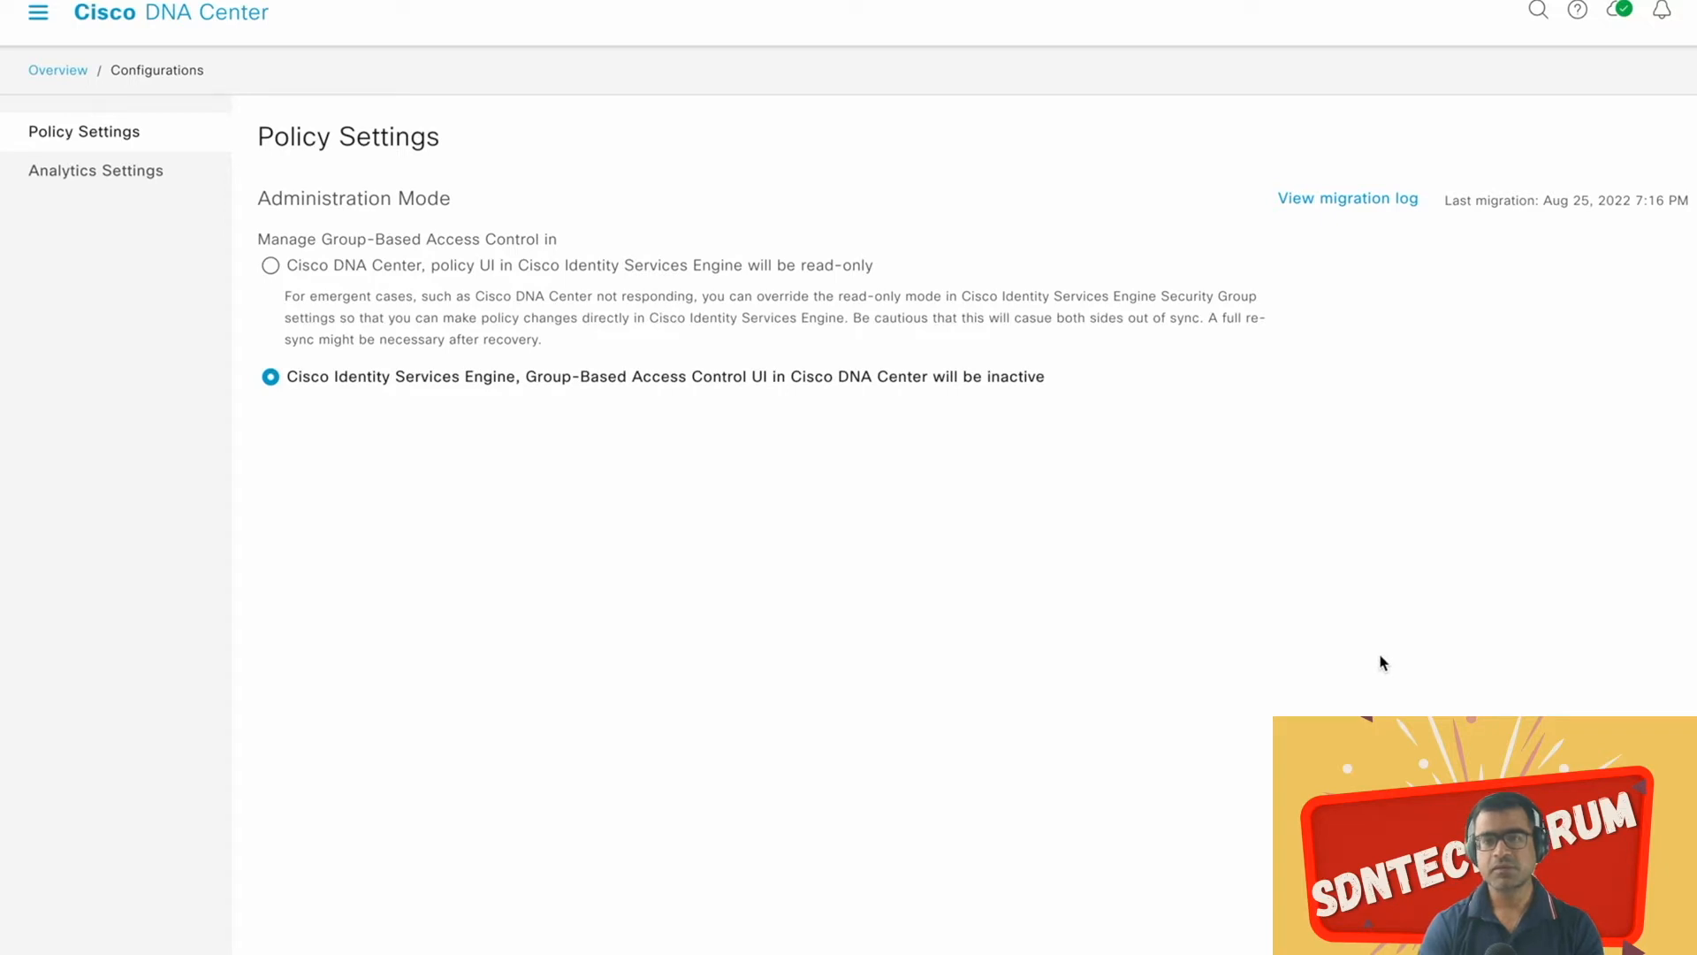
Step: Go through the analytics setup, covering the group data connectors and the communication connectors, without configuring any additional connector
left_click(69, 176)
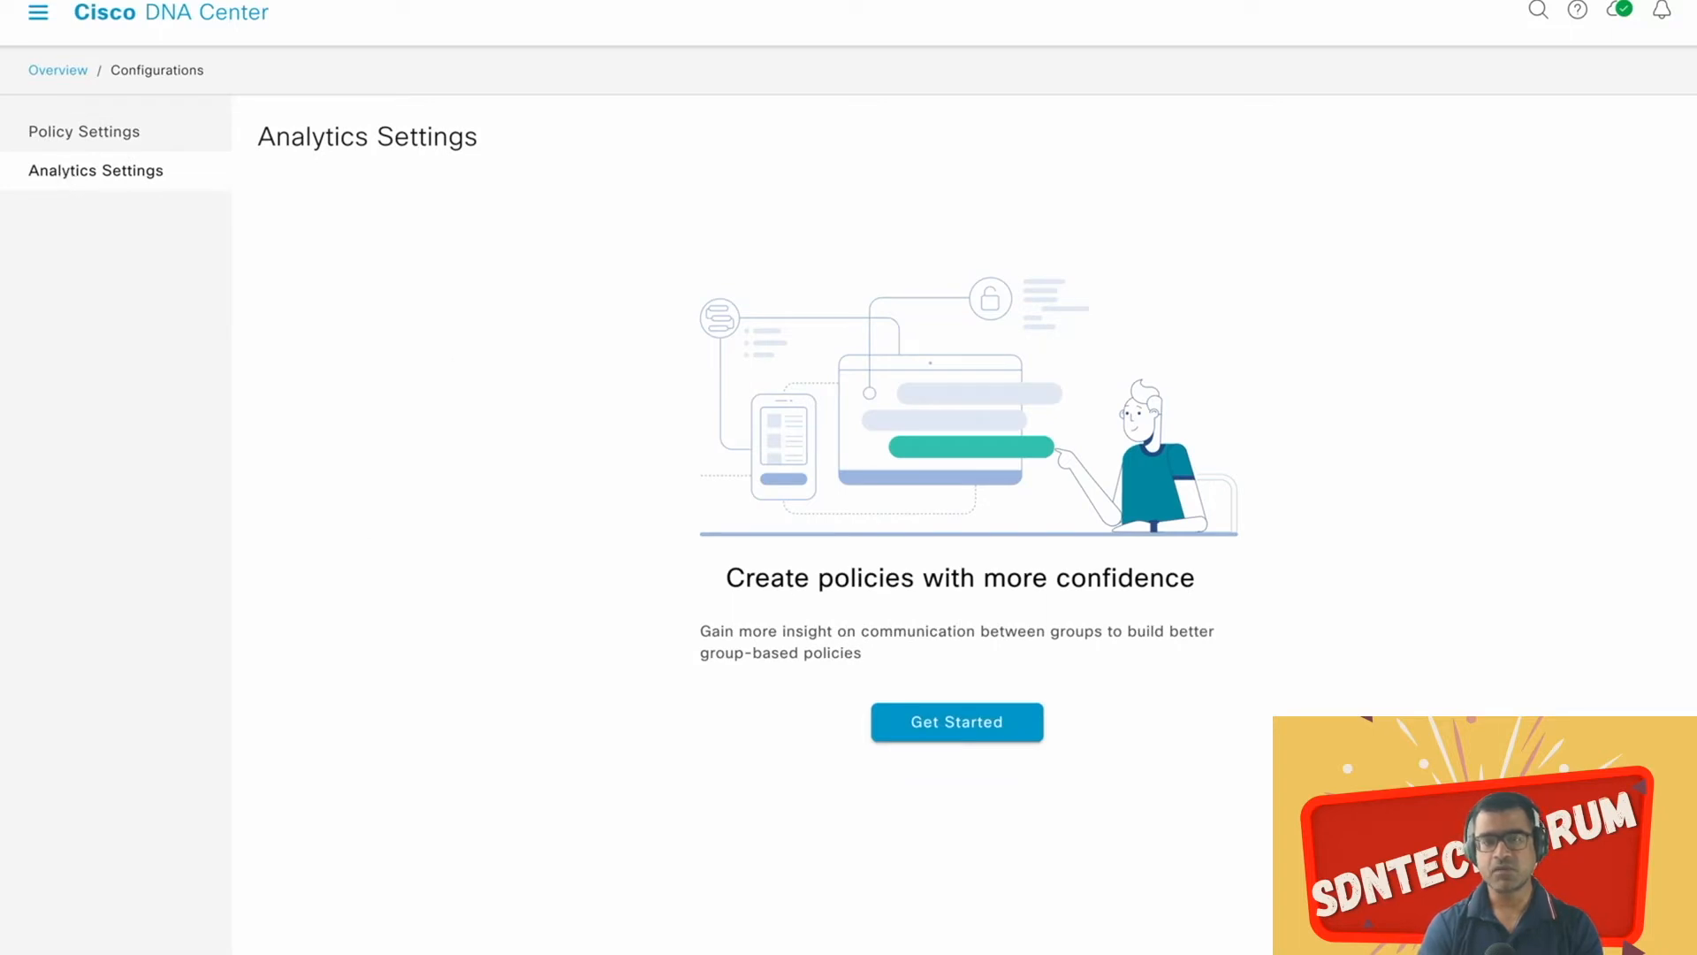
left_click(951, 730)
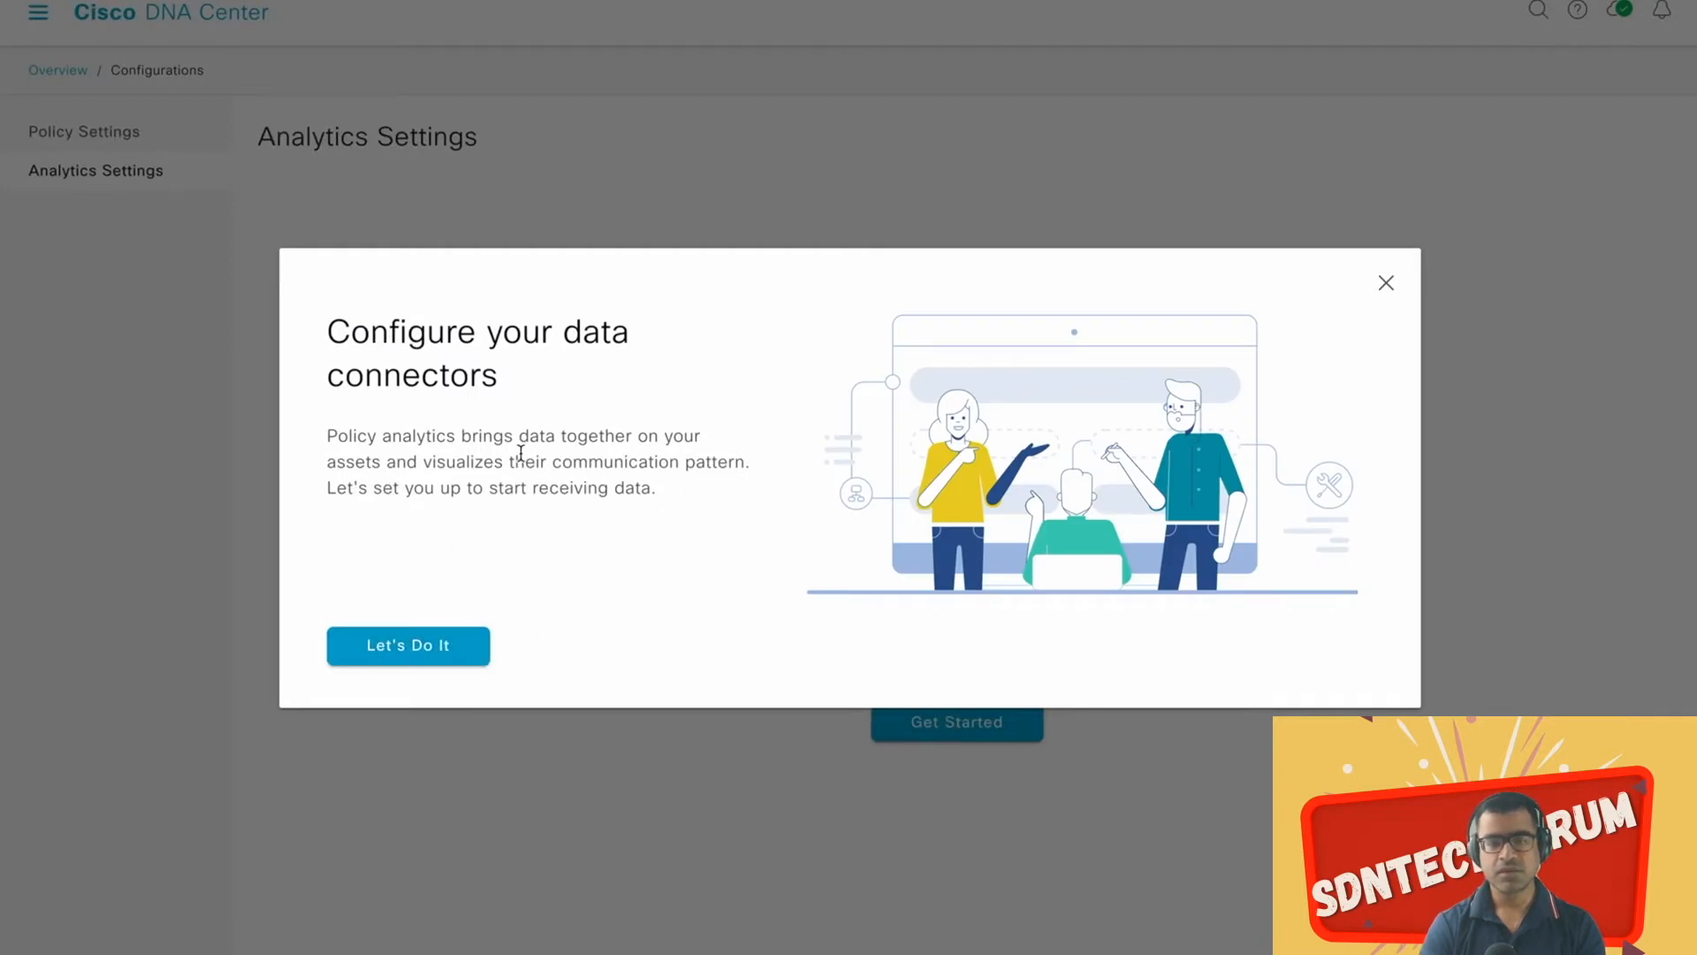
left_click(449, 648)
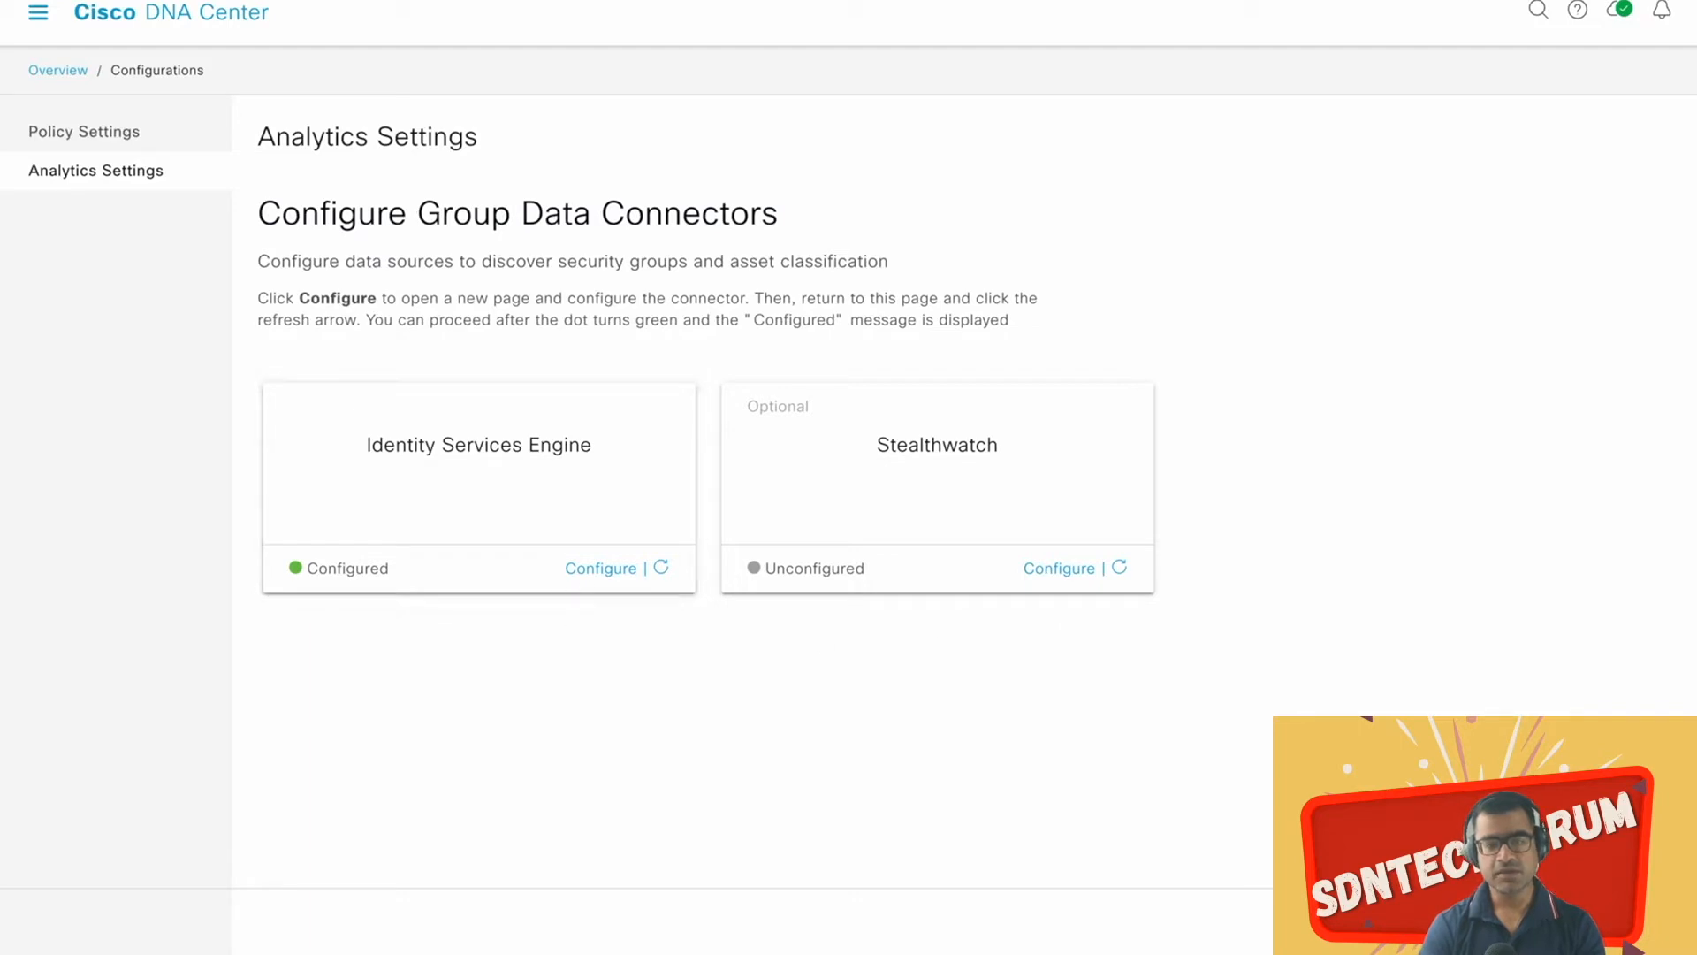
left_click(1634, 921)
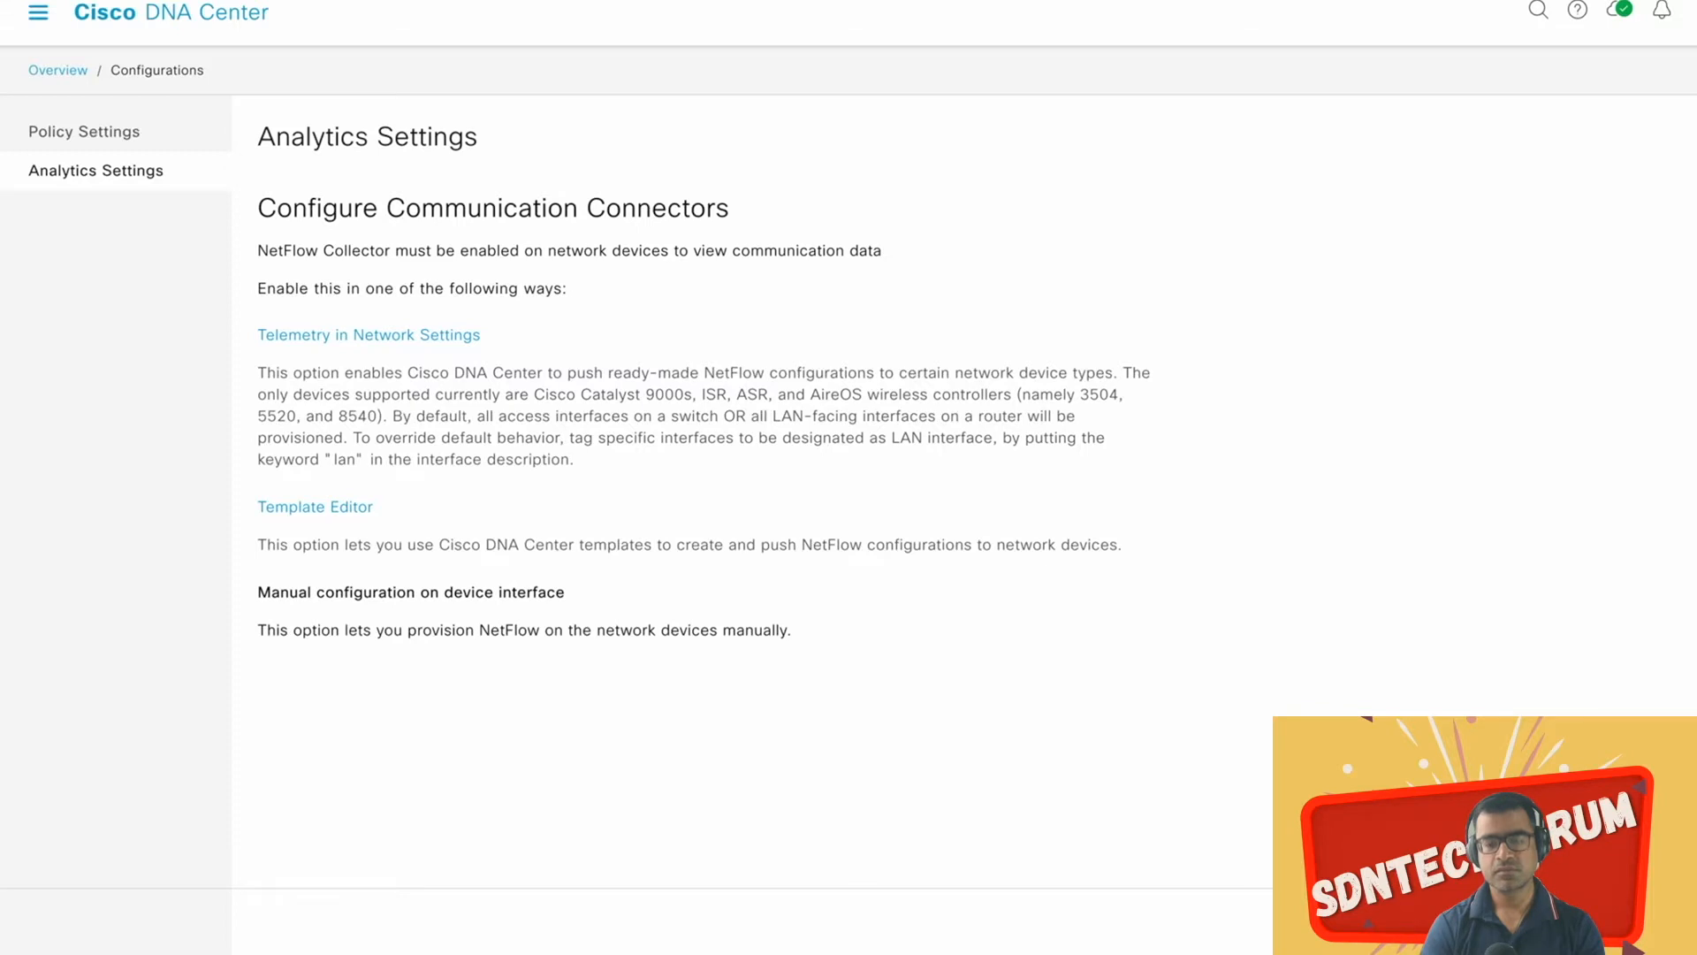
left_click(1641, 922)
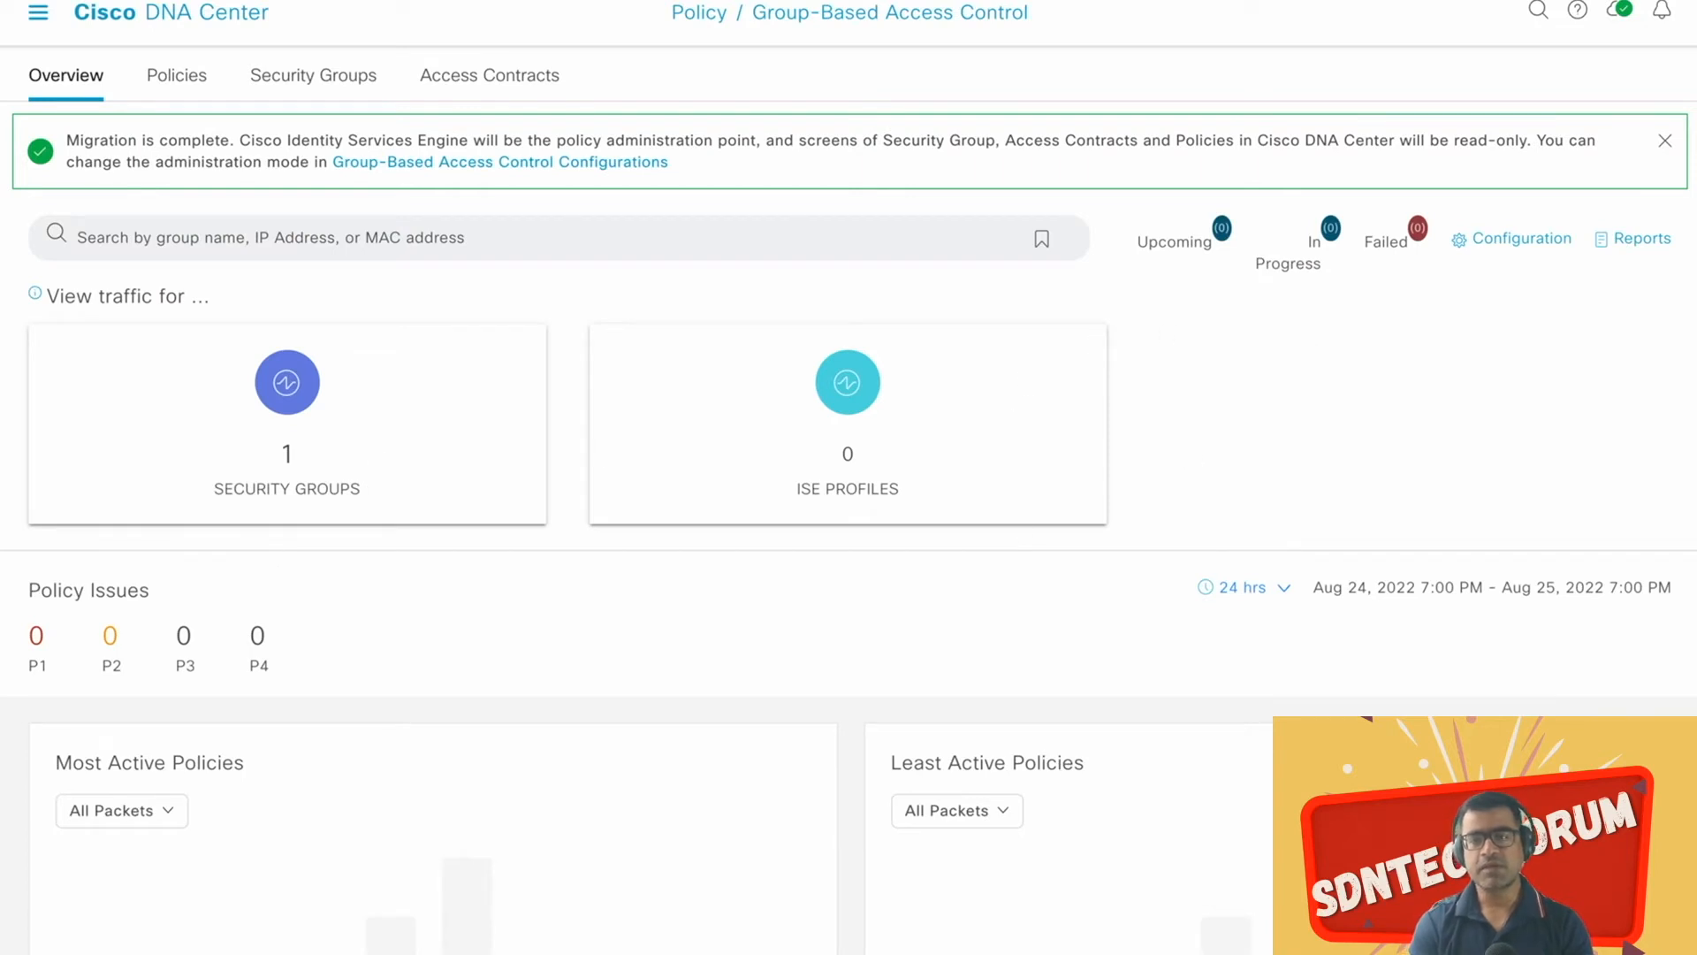
Step: Compare the security groups listed in Cisco DNA Center with the TrustSec security groups in Cisco ISE
left_click(344, 78)
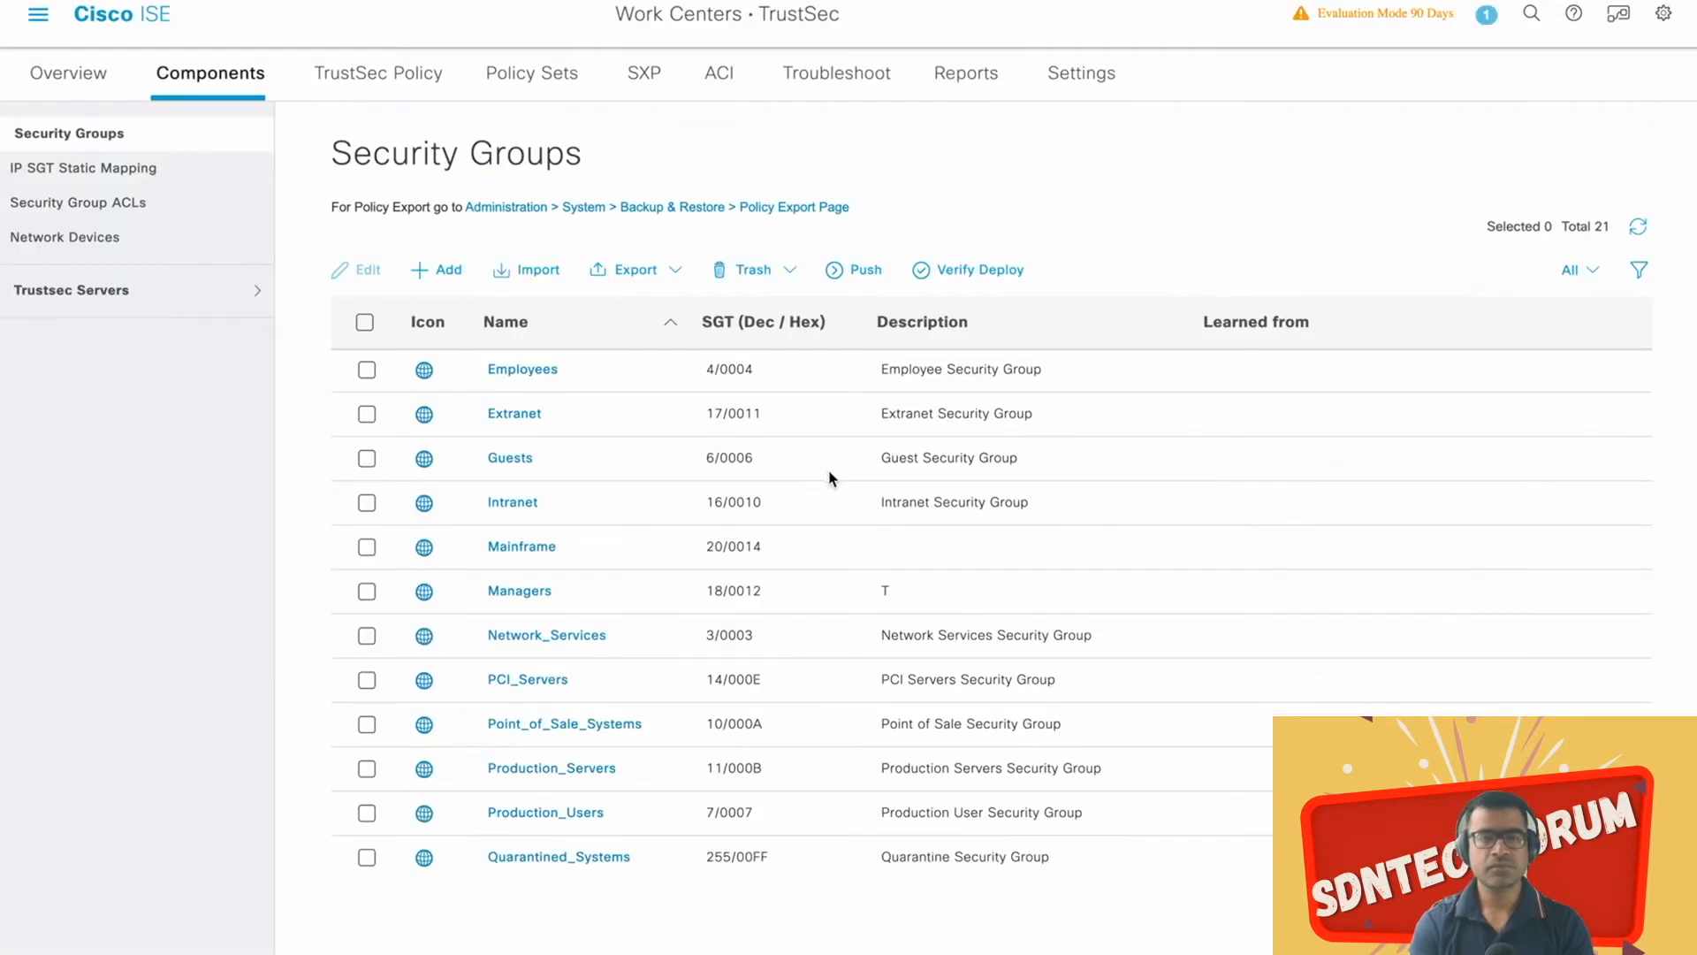
scroll(875, 478, "down", 2)
scroll(876, 484, "down", 3)
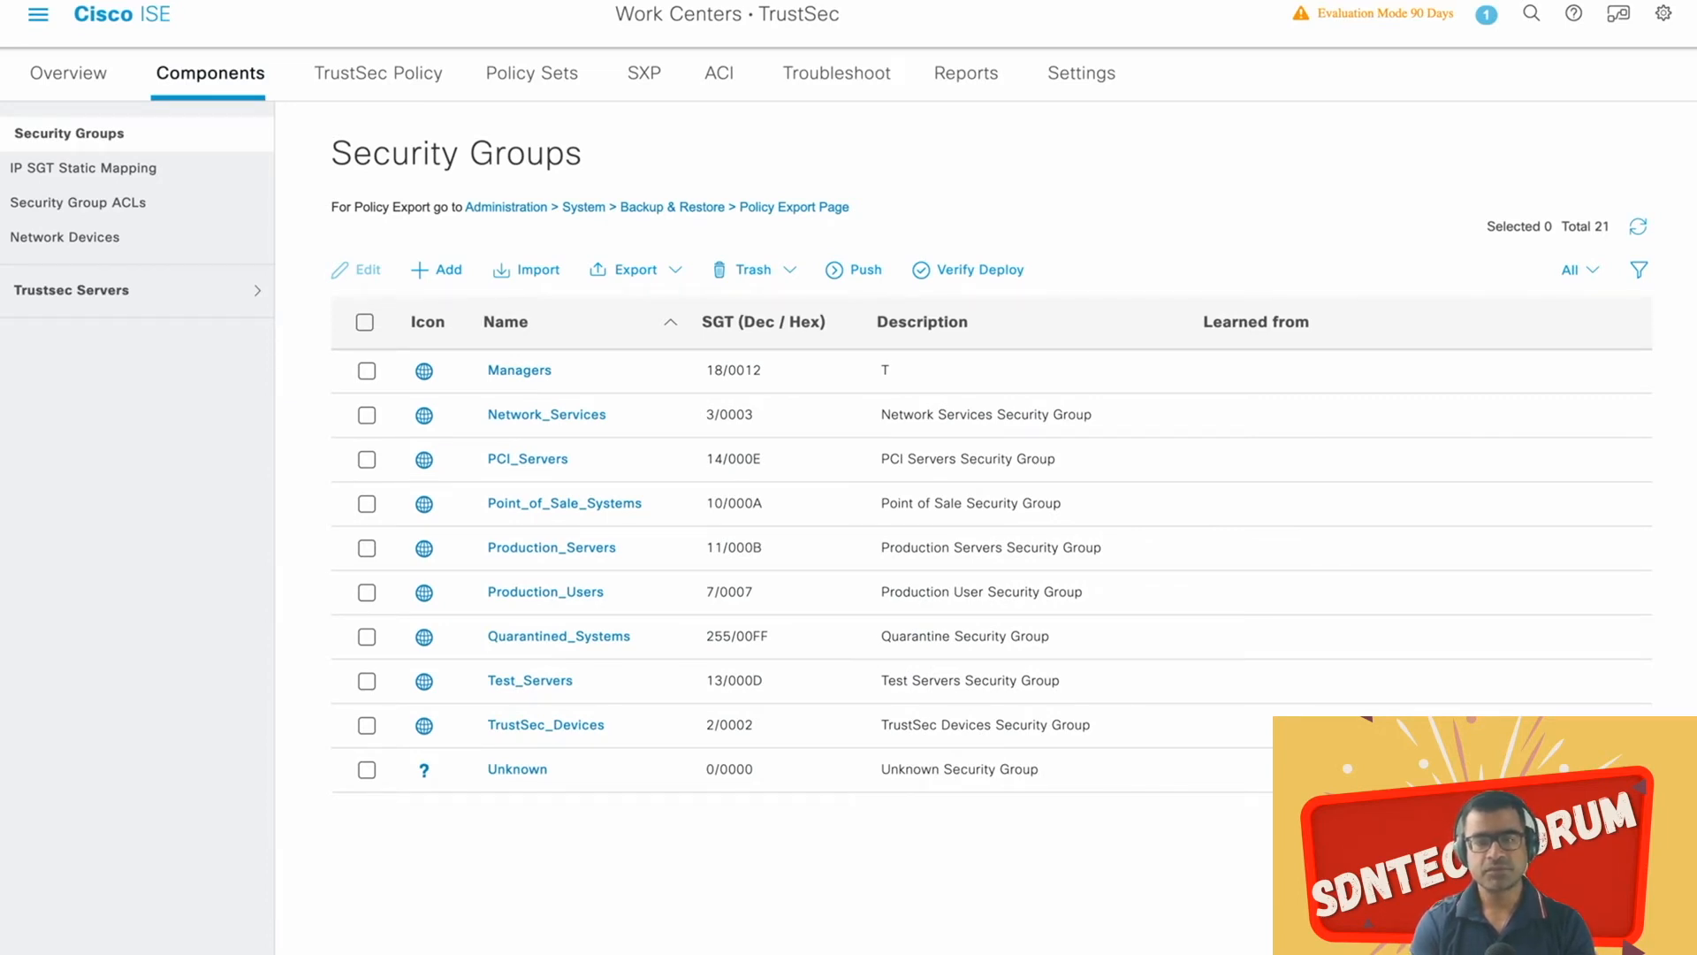
scroll(739, 465, "up", 5)
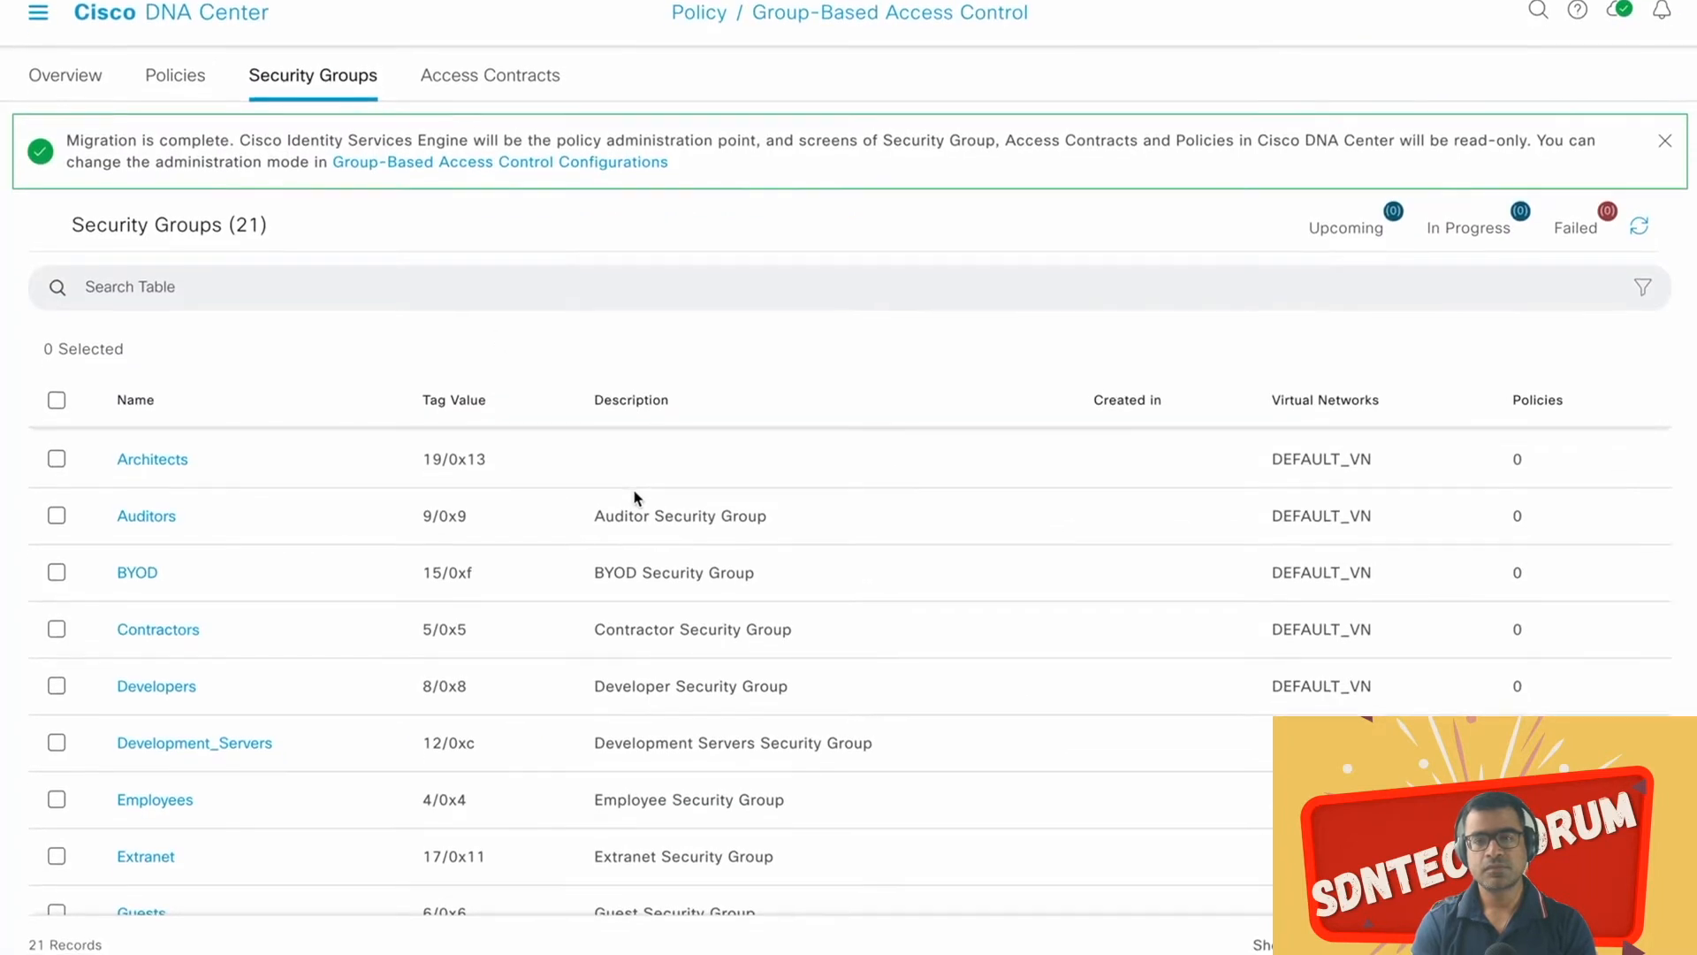
Step: Switch to the SDA Bootcamp presentation and read the Create Virtual Network slide's explanation of segmenting the physical network
key("ctrl+Up")
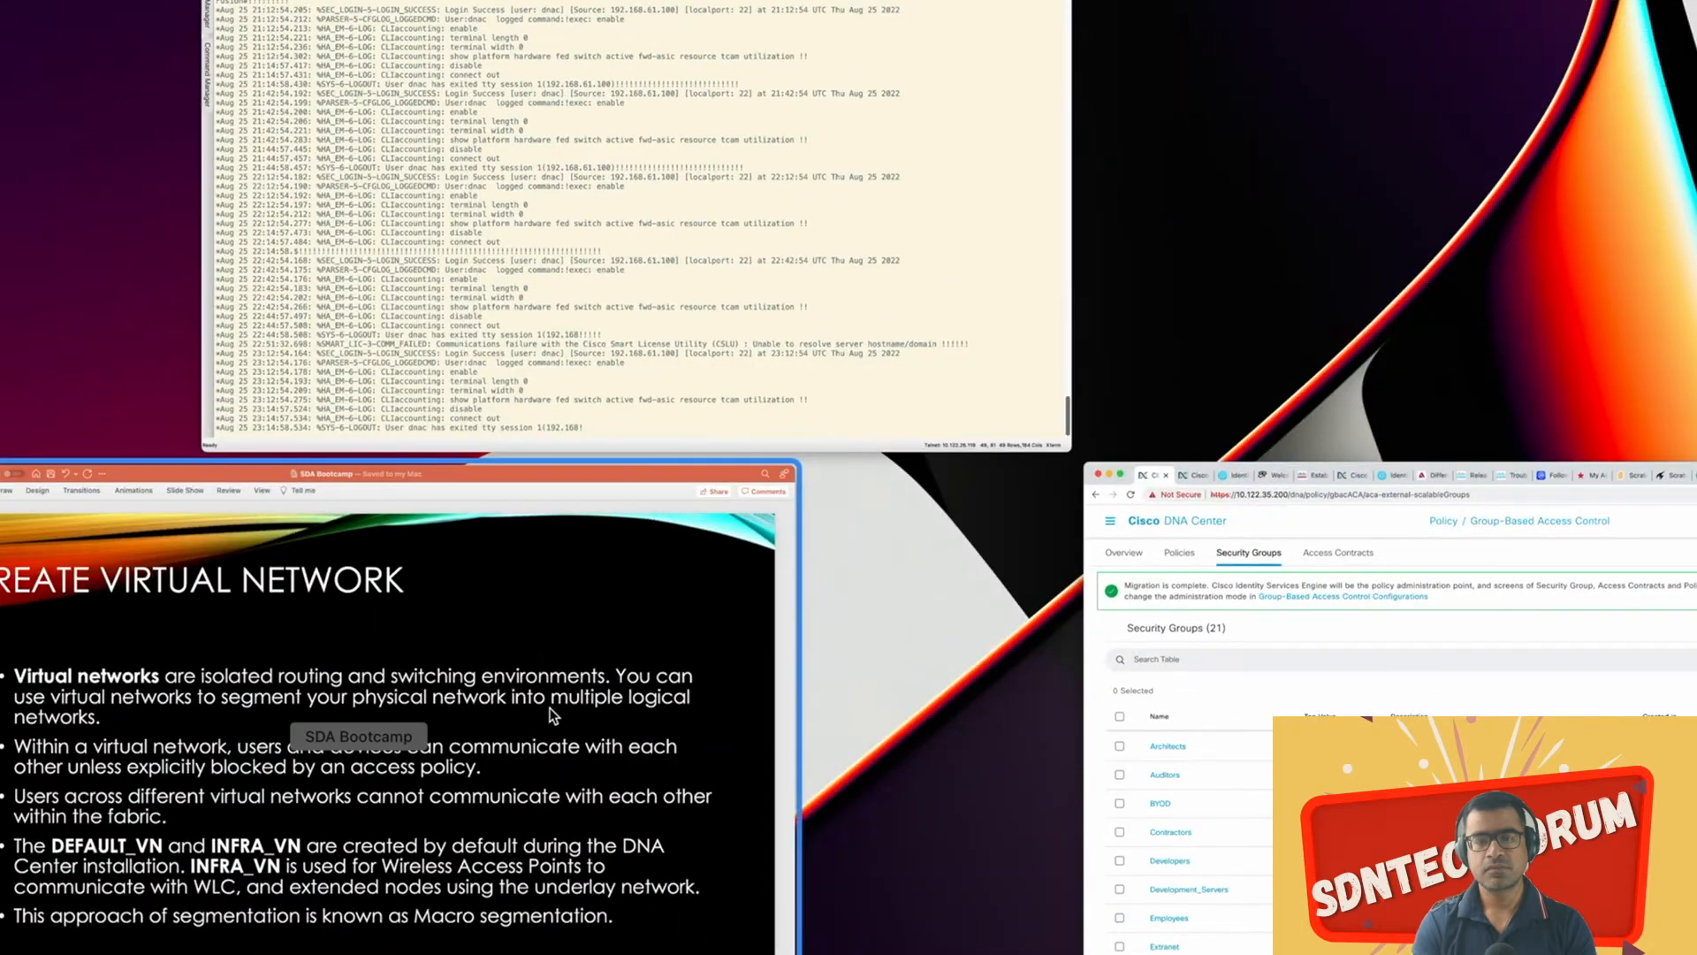
left_click(551, 710)
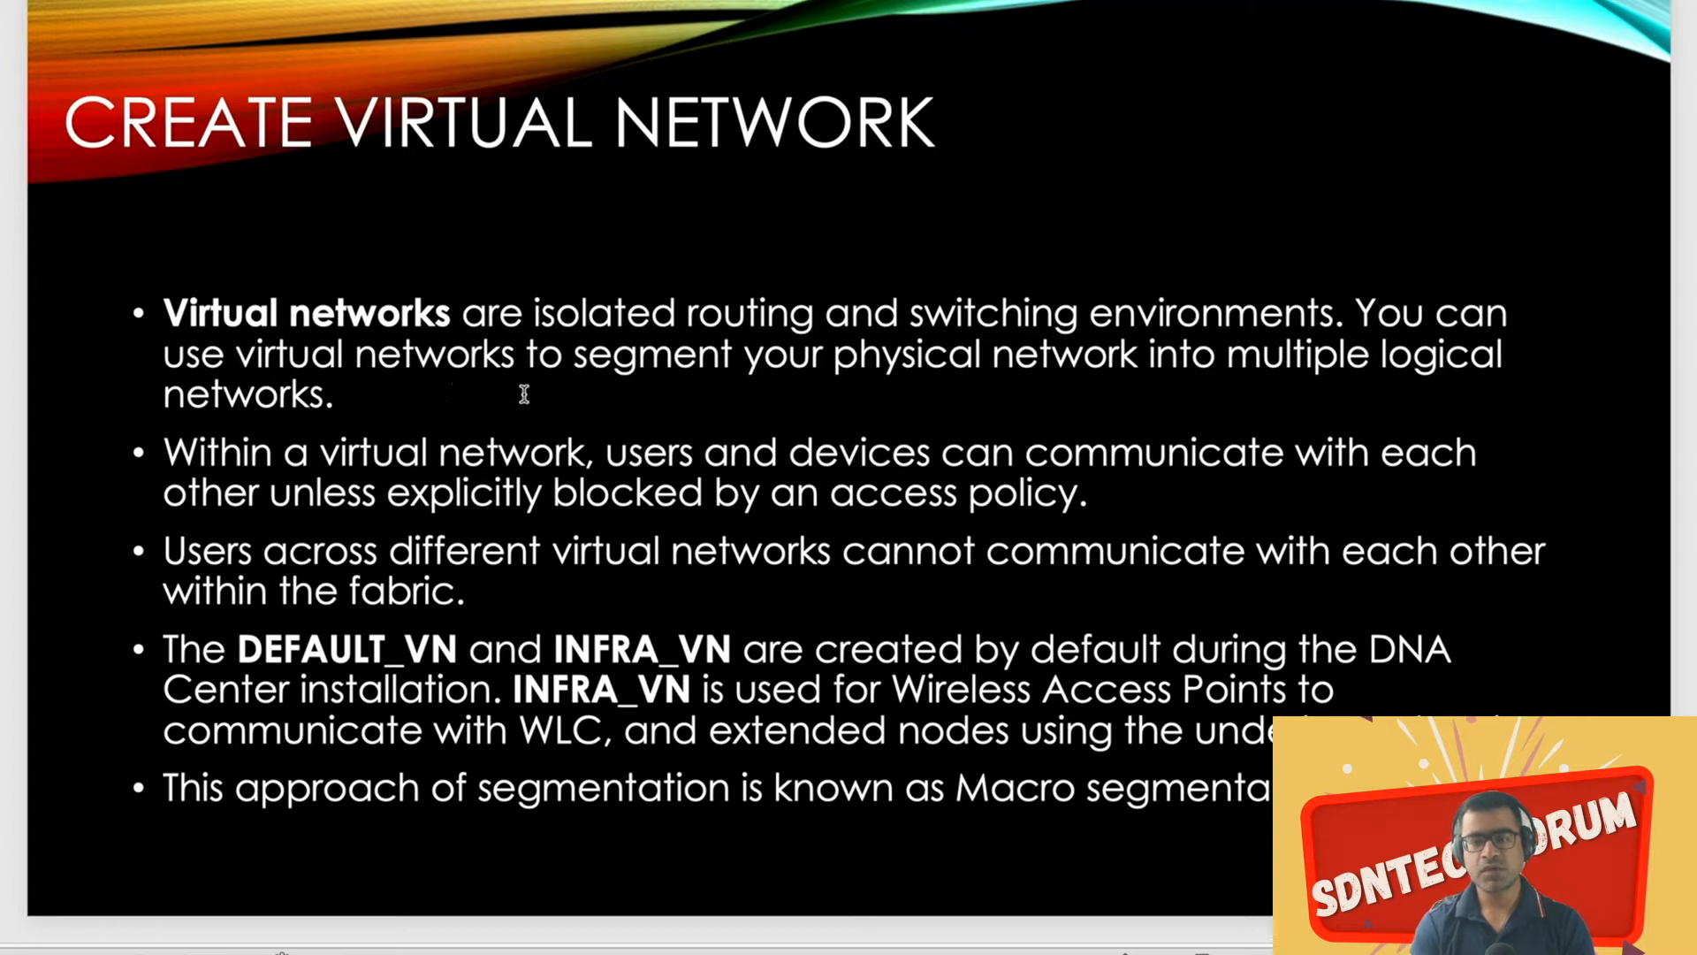
left_click_drag(526, 353, 929, 370)
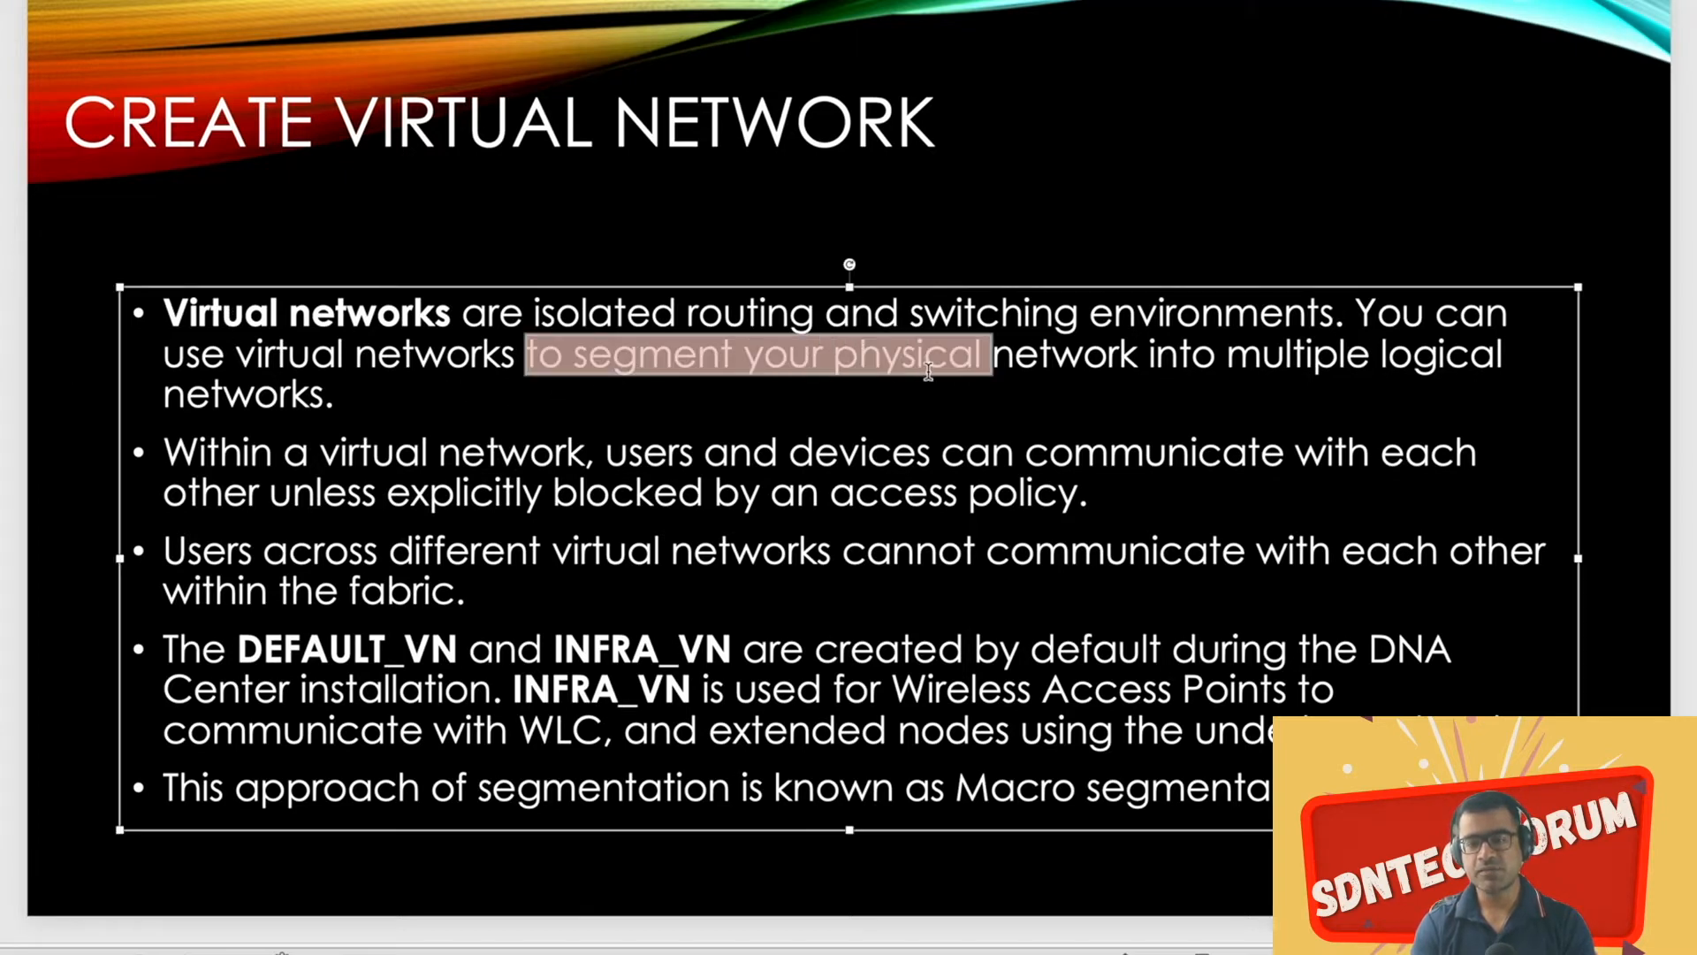
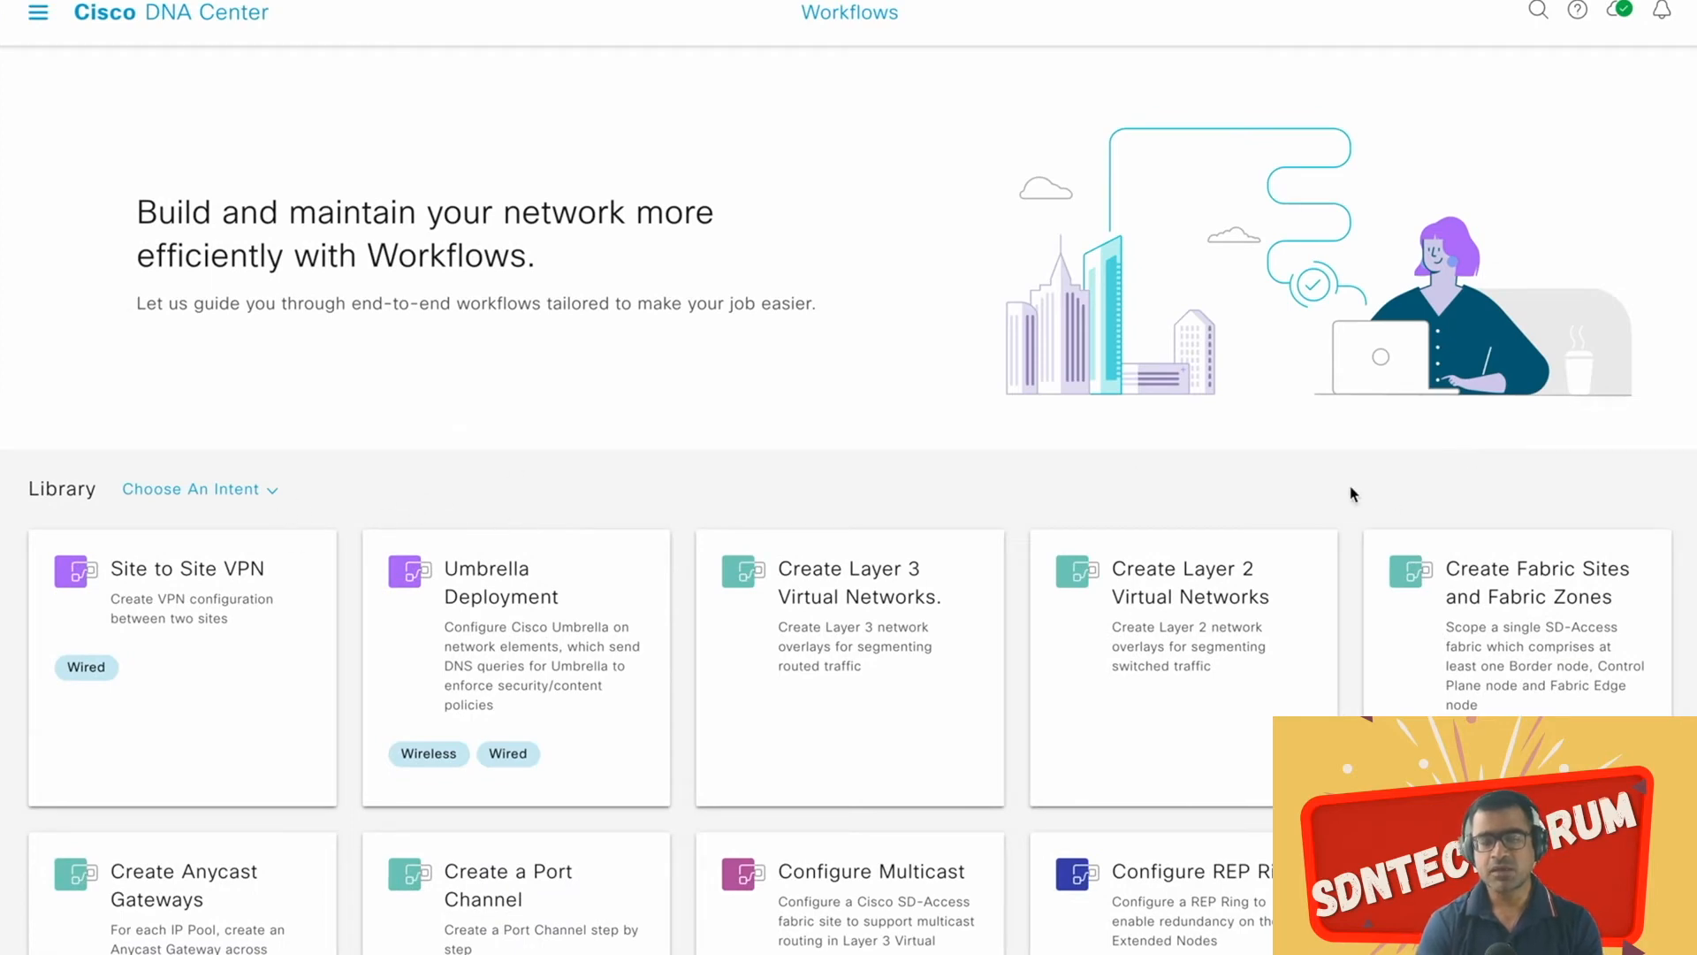
Step: Open the SD-Access virtual networks for provisioning in Cisco DNA Center and enable the Preview New SD-Access beta interface
scroll(1283, 497, "down", 3)
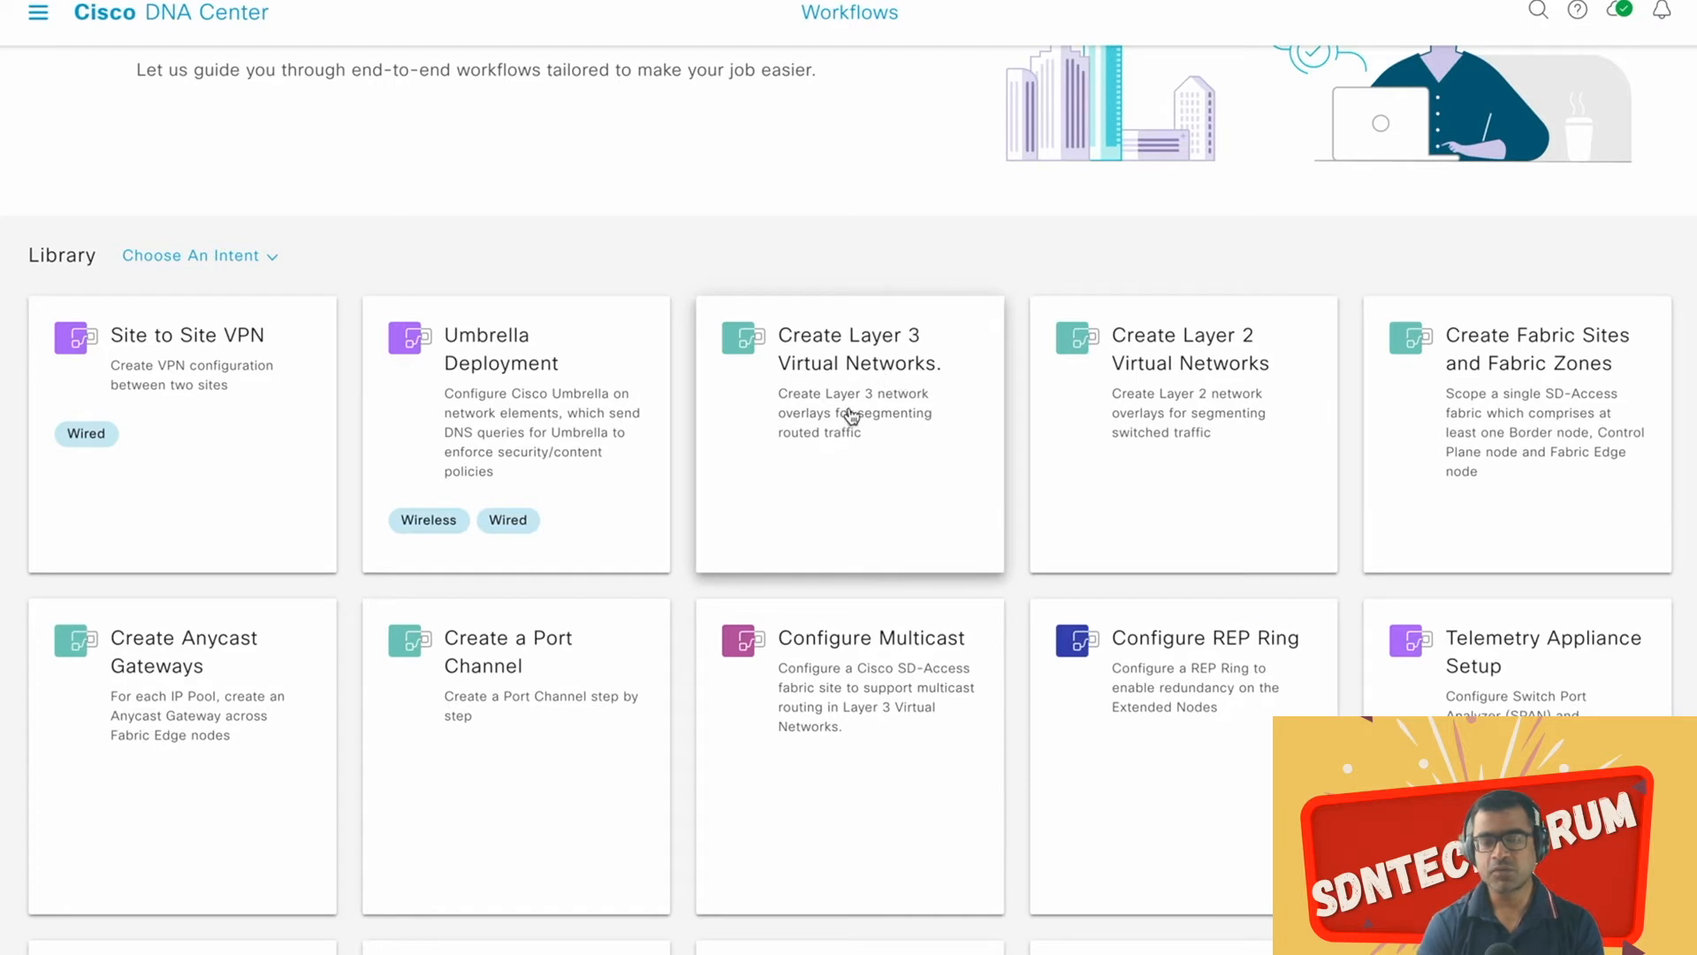
left_click(38, 14)
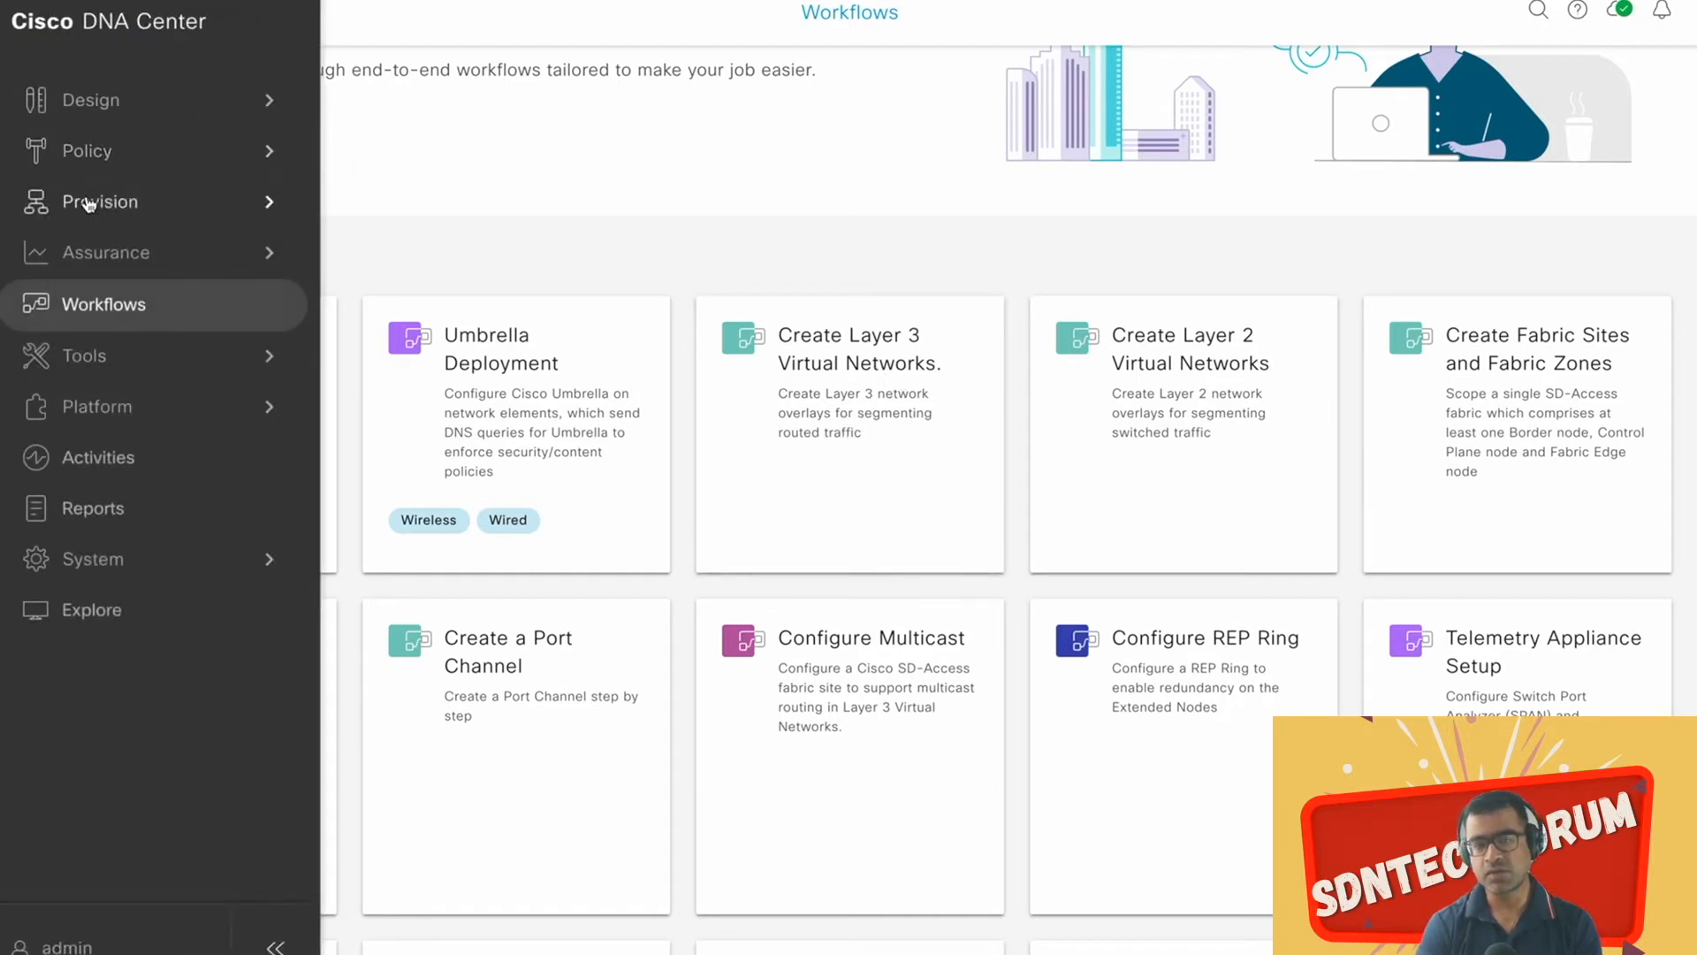
mouse_move(90, 205)
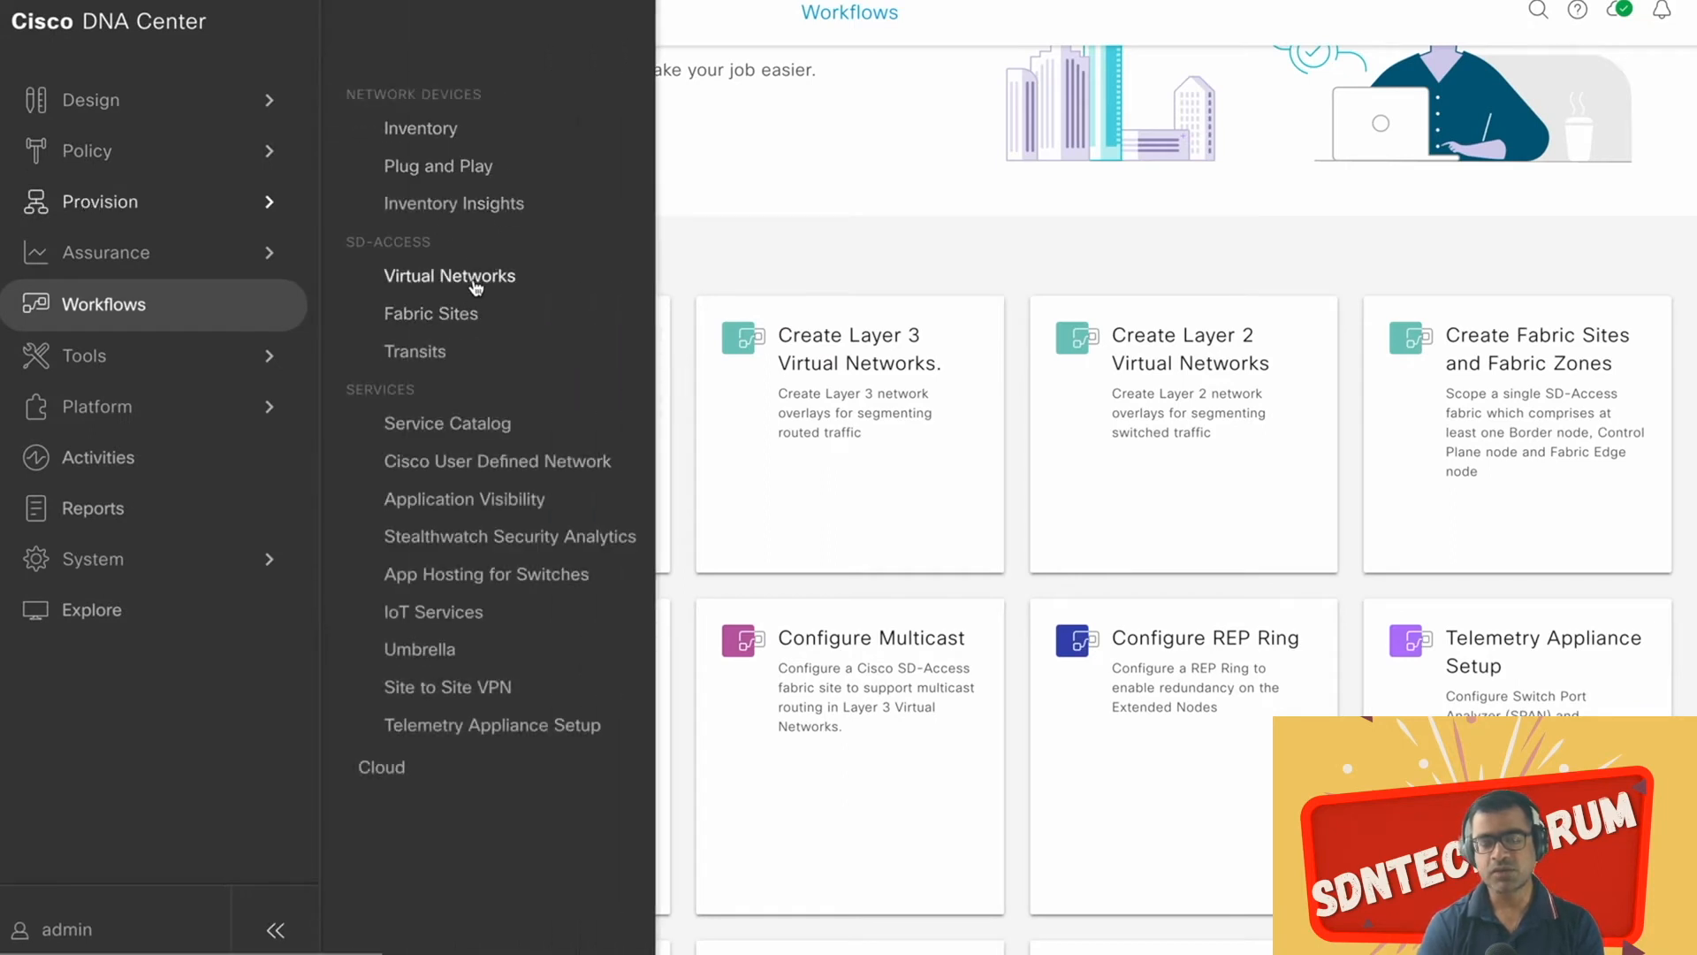
left_click(449, 276)
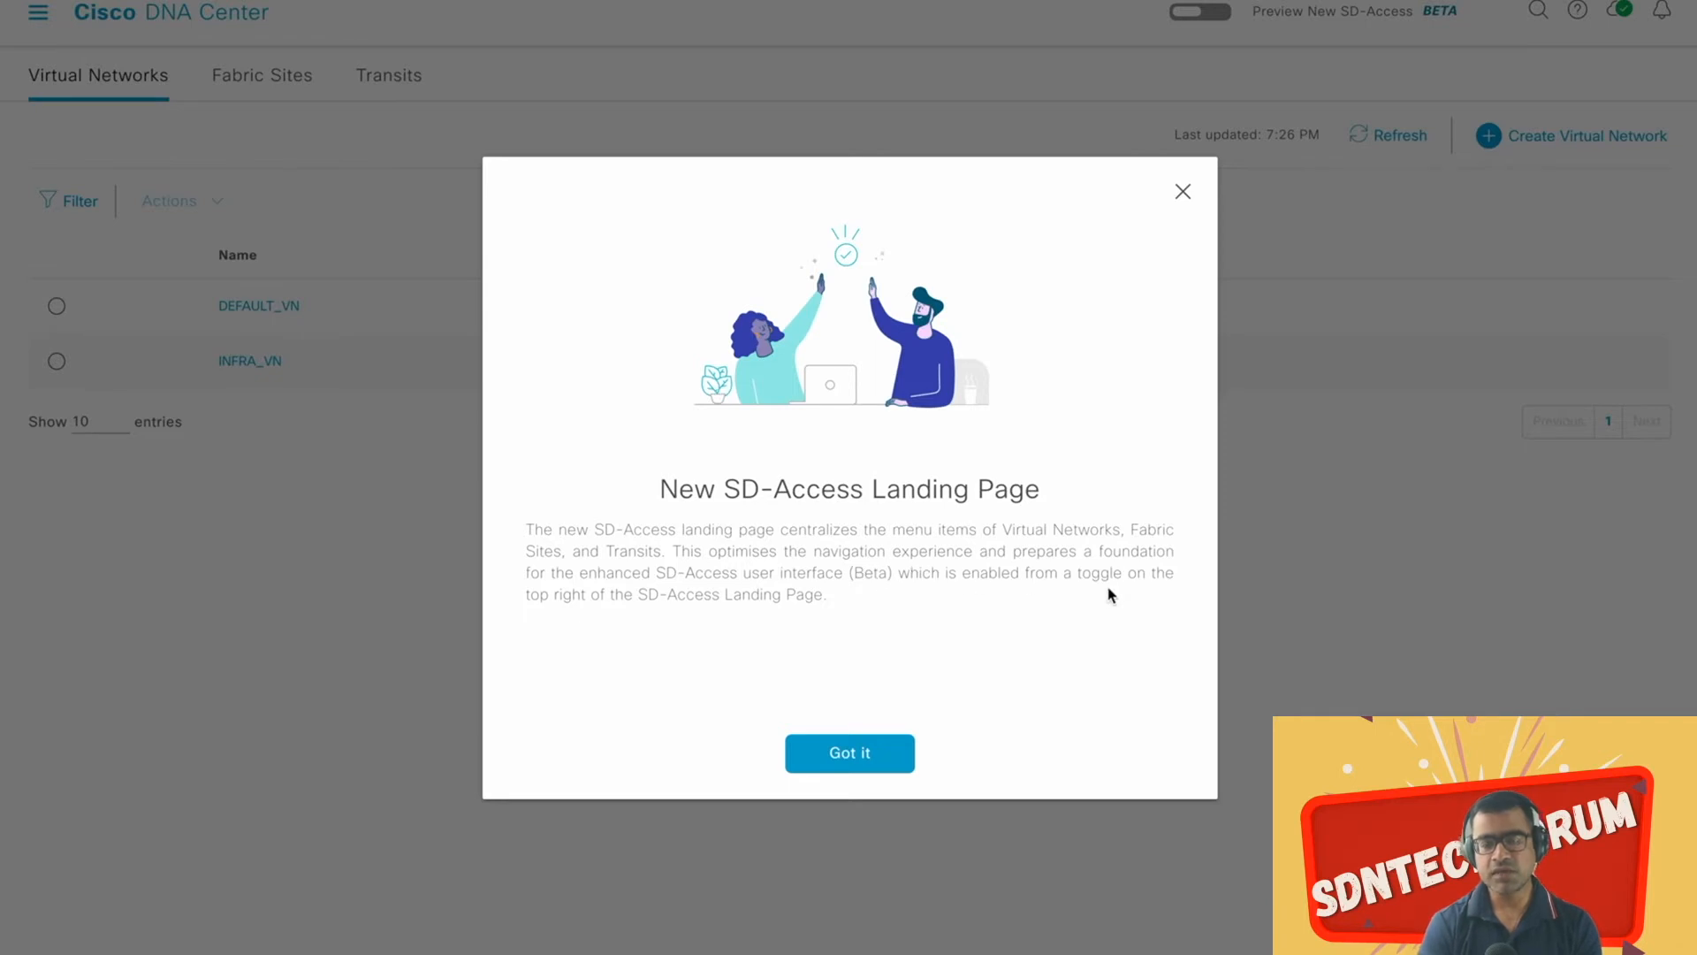
left_click(864, 753)
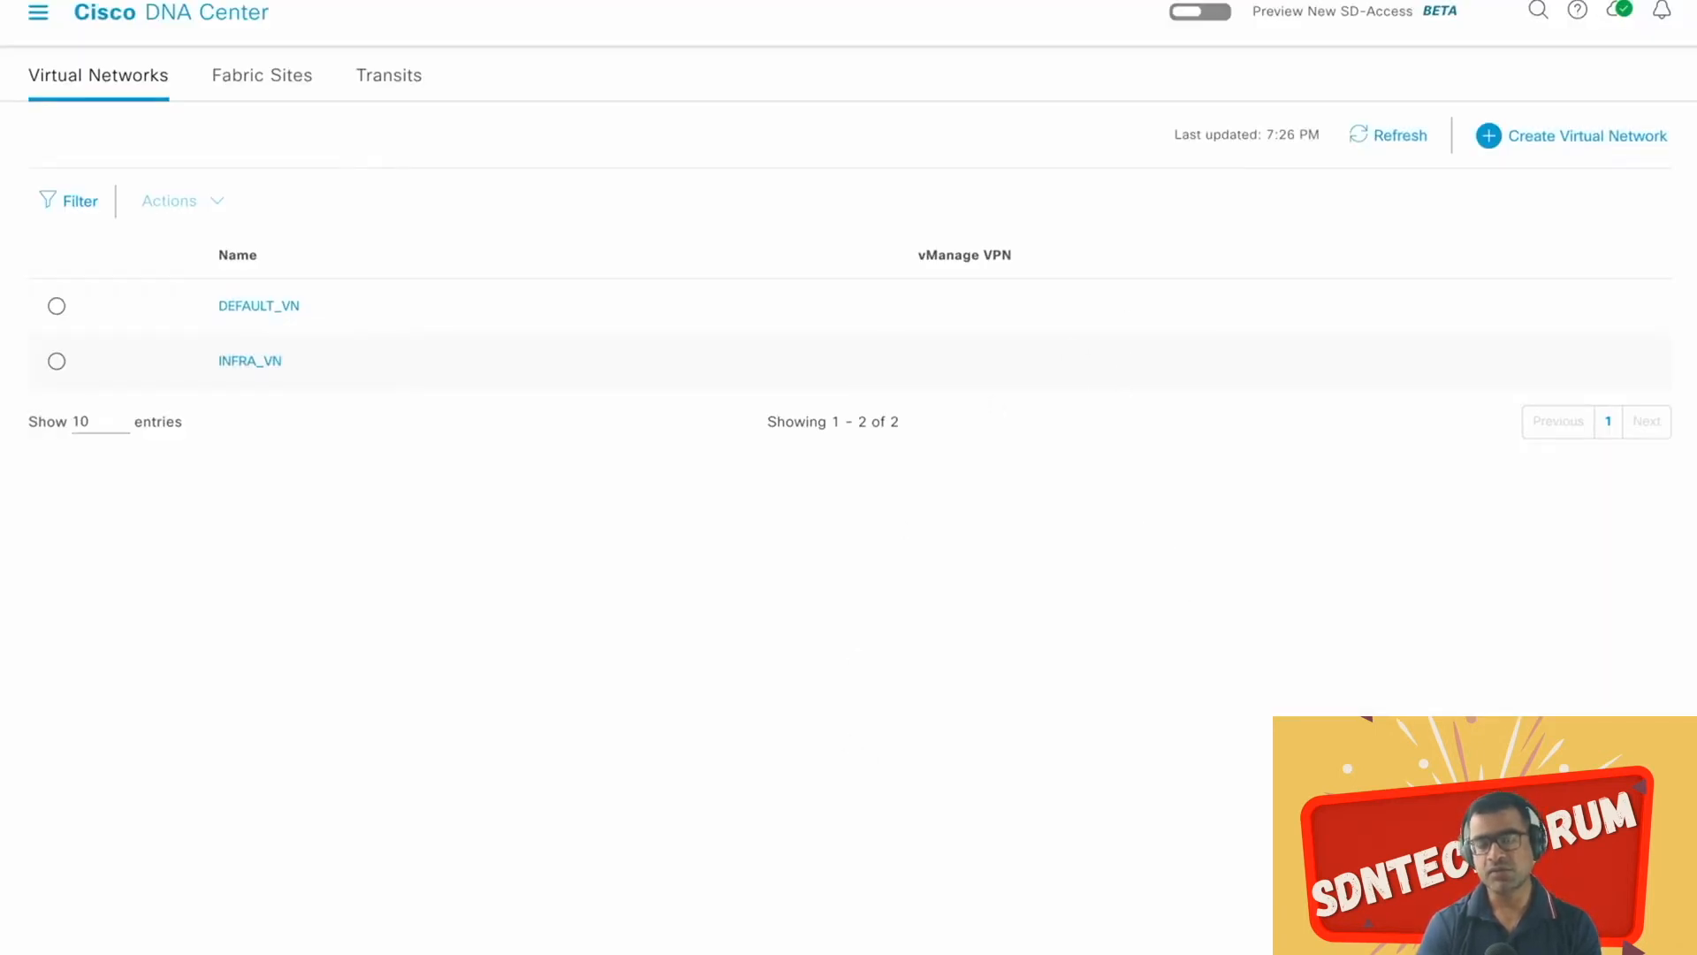
mouse_move(1220, 18)
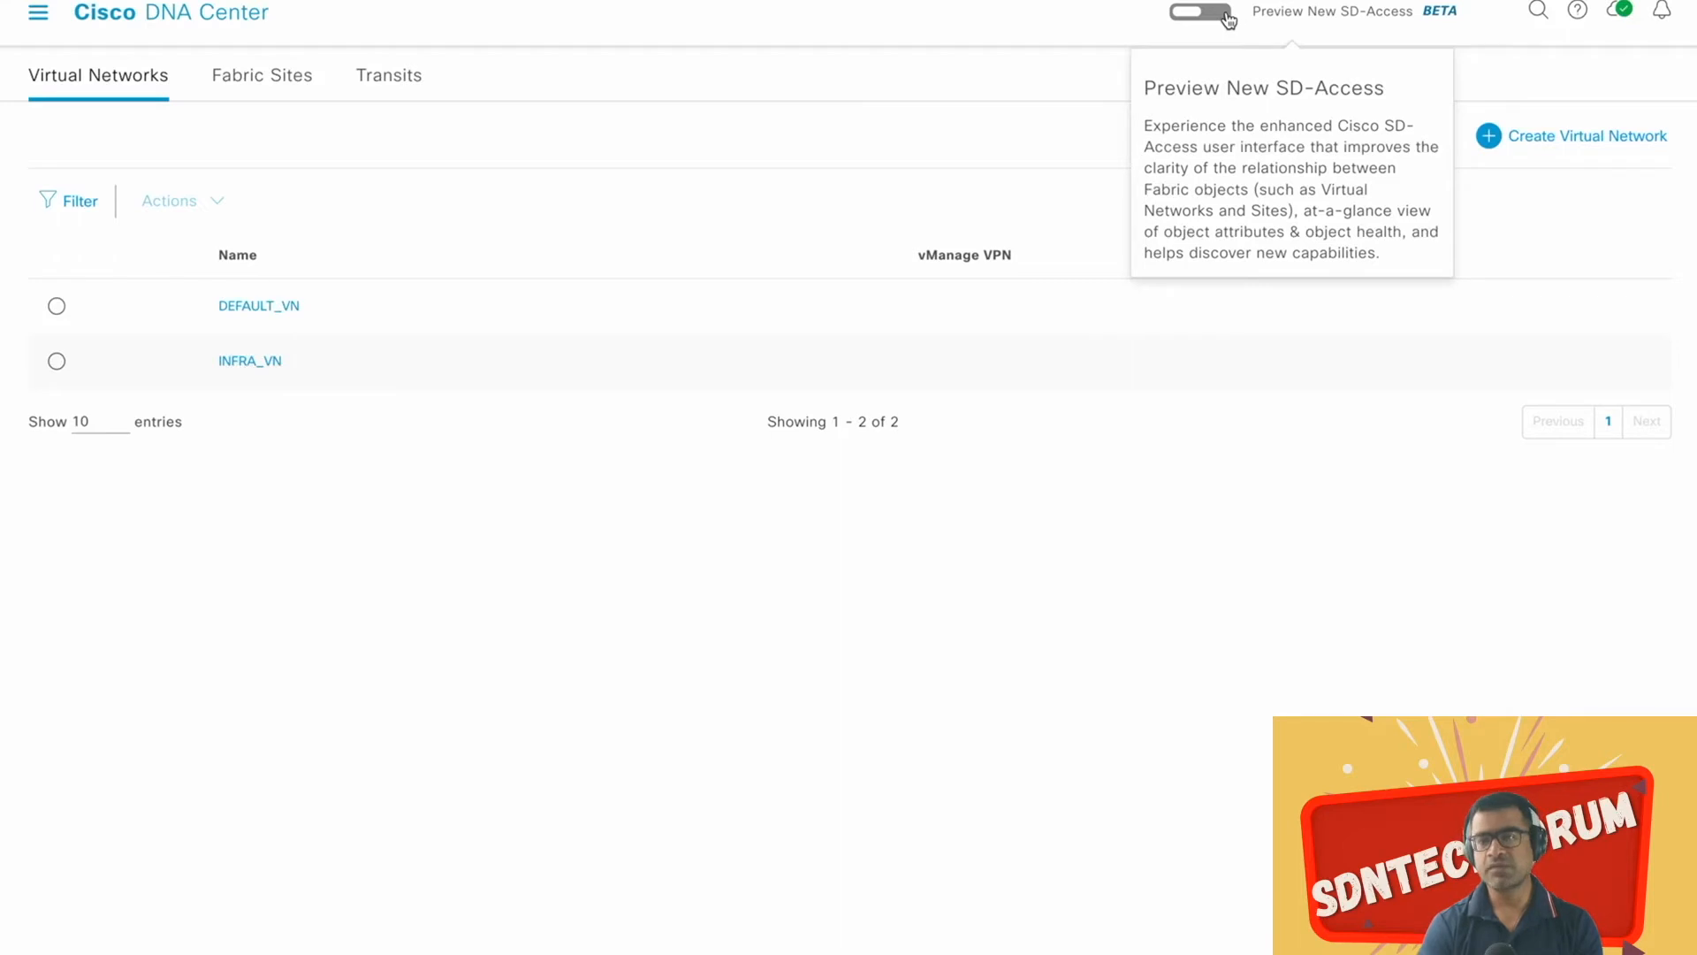
left_click(1228, 16)
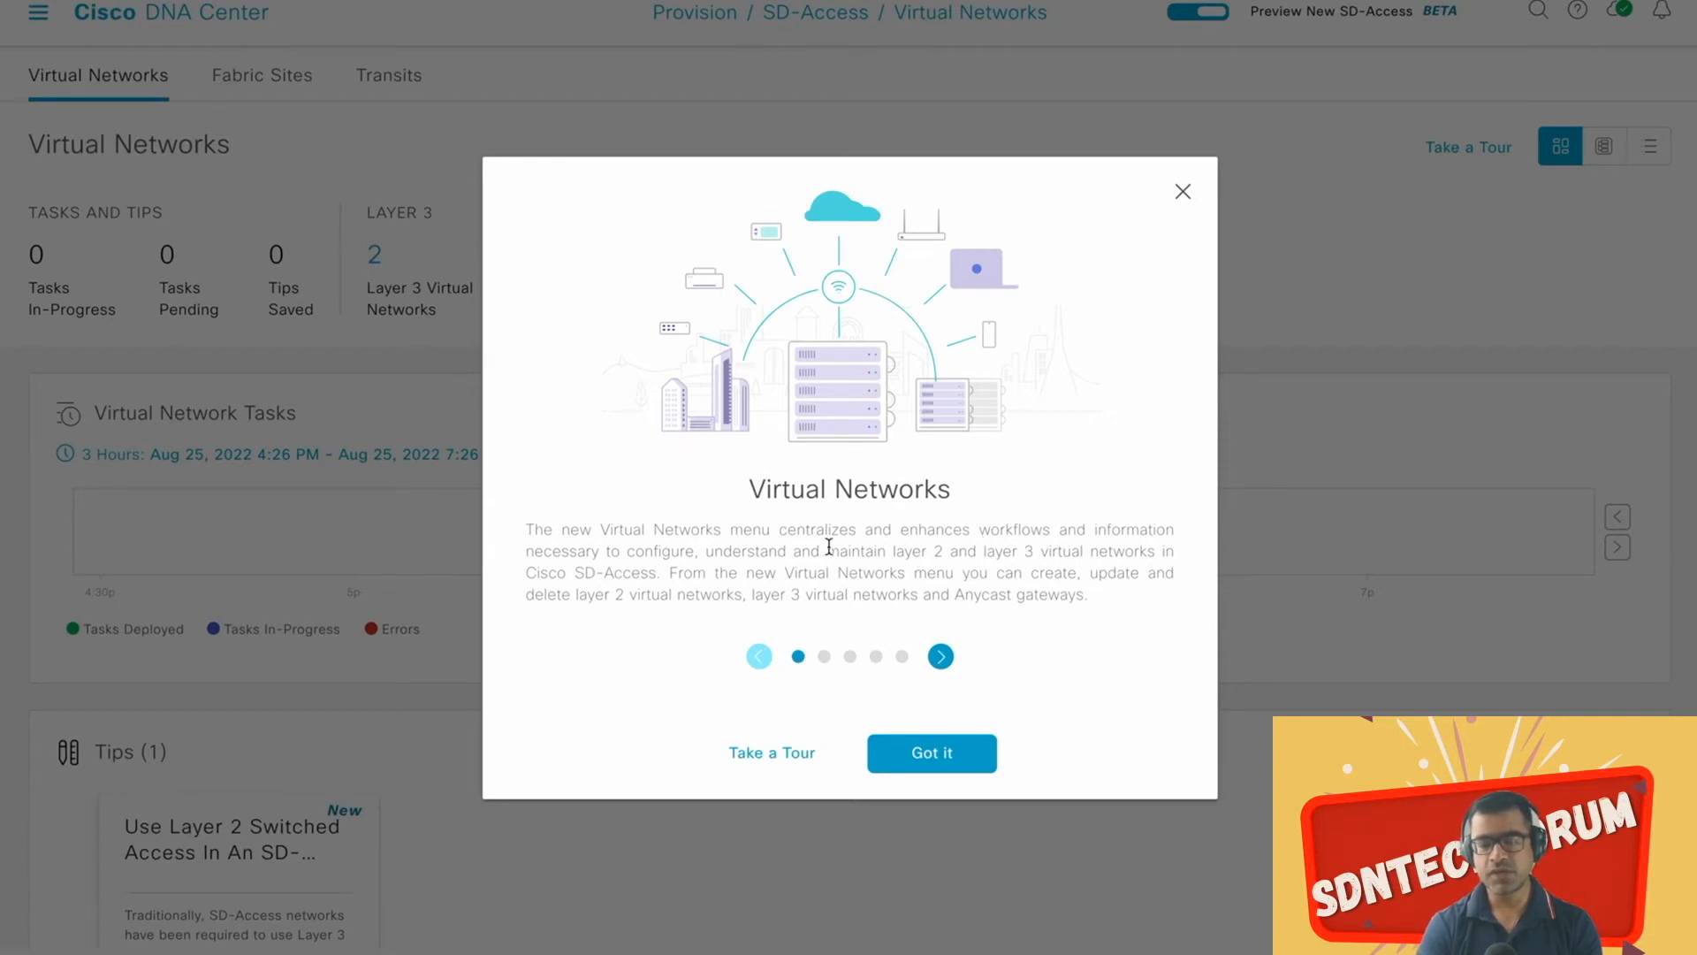
Step: Read through the Virtual Networks introduction pages on navigation, overview, reviewing, and creating and editing virtual networks and Anycast gateways
left_click_drag(819, 547, 1169, 560)
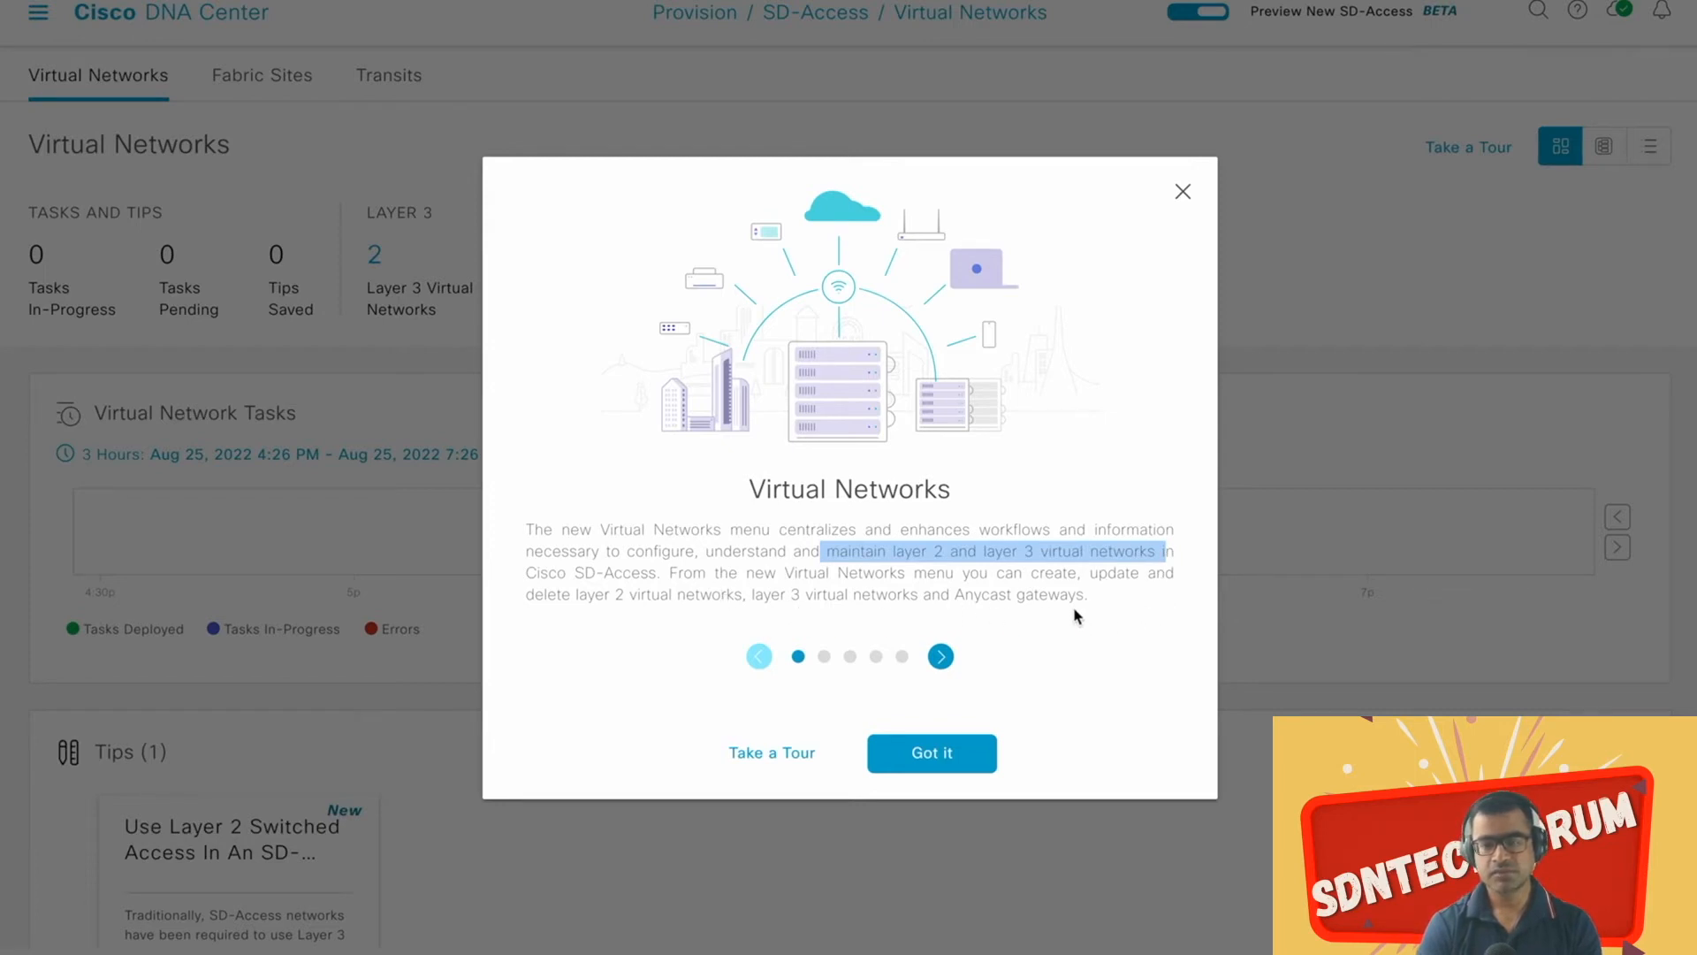
left_click_drag(1088, 595, 785, 573)
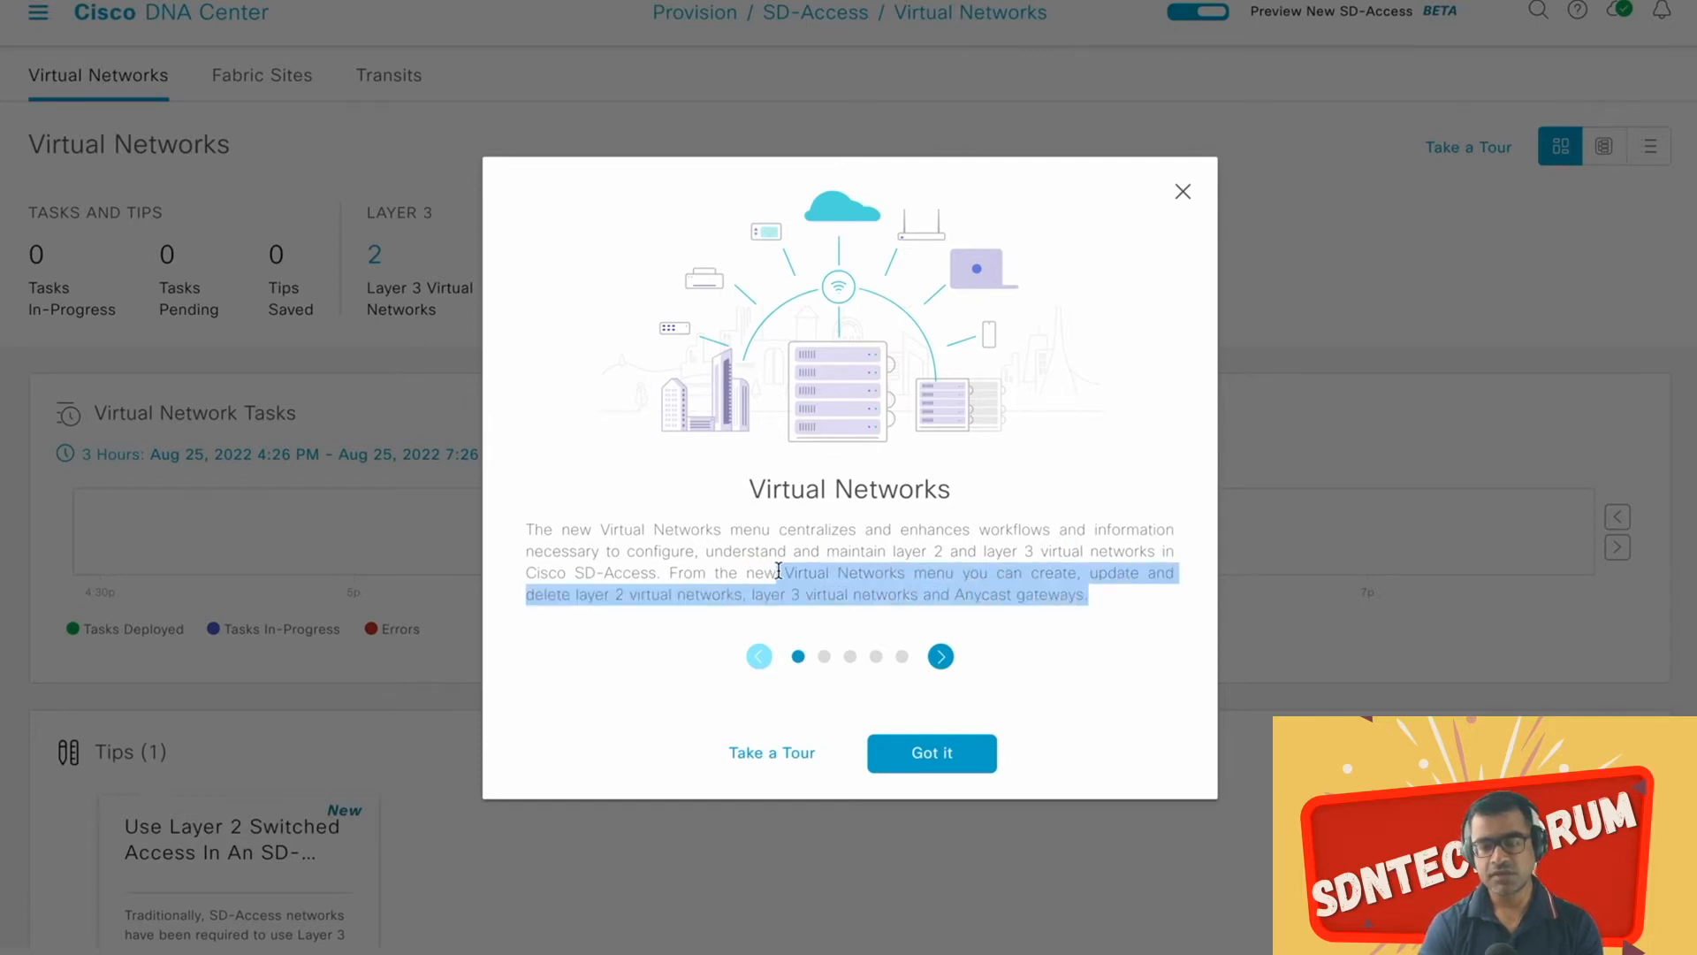
left_click(1035, 665)
left_click(942, 657)
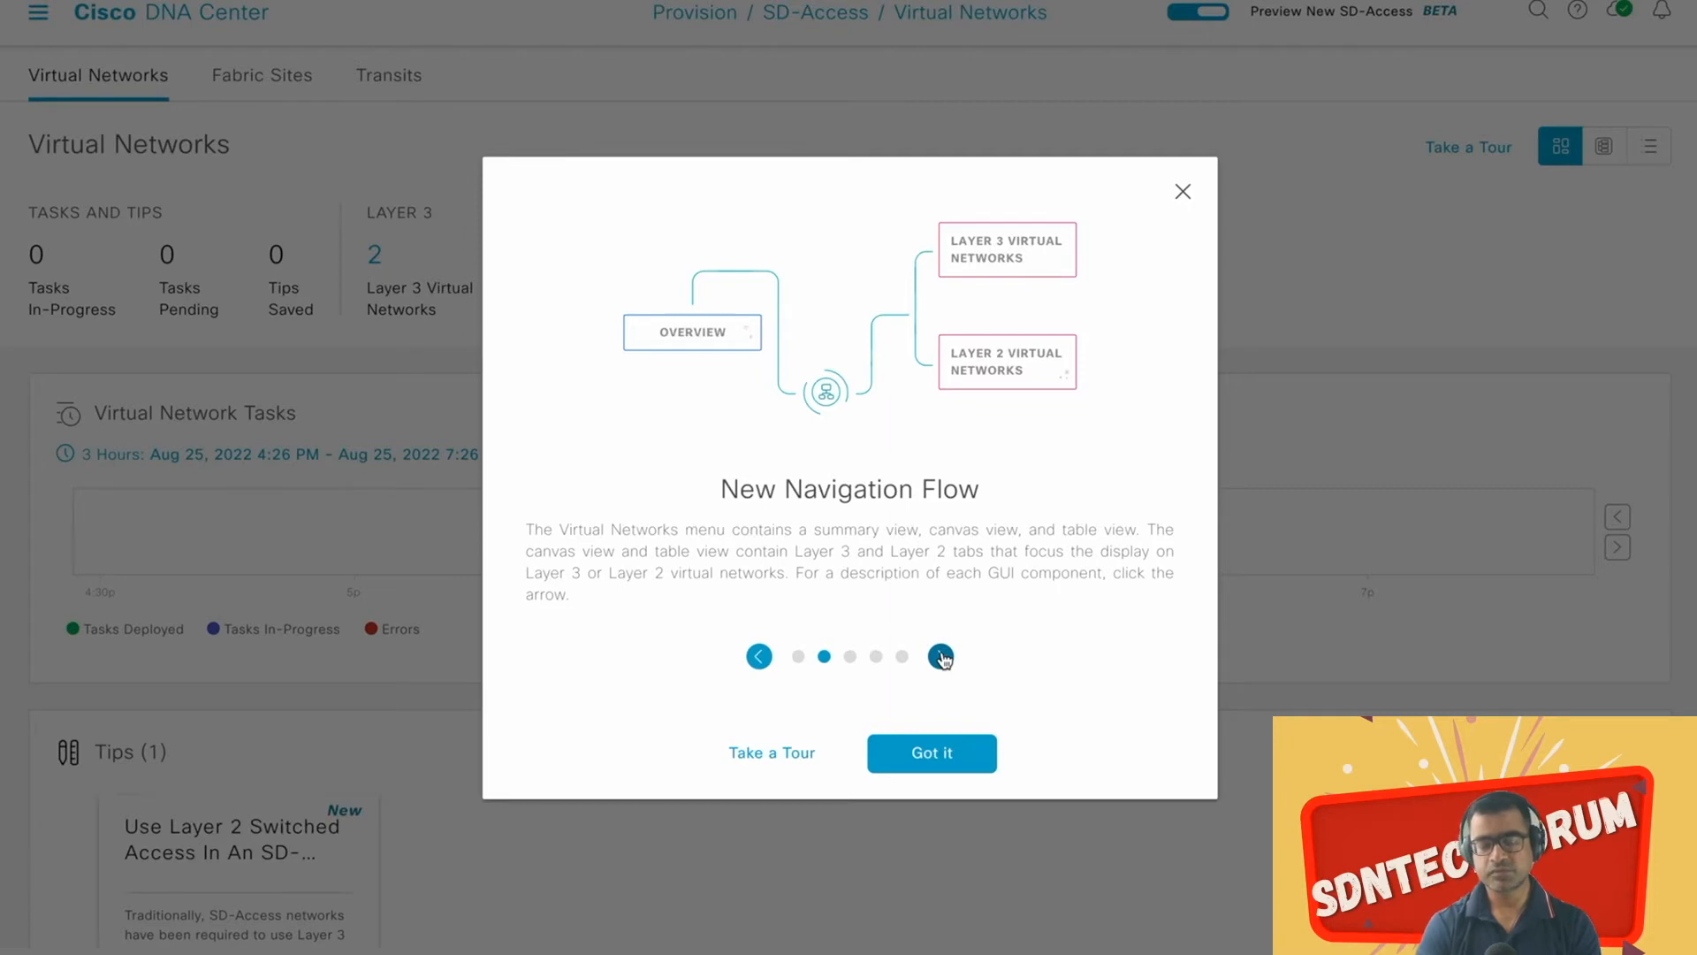
left_click(941, 656)
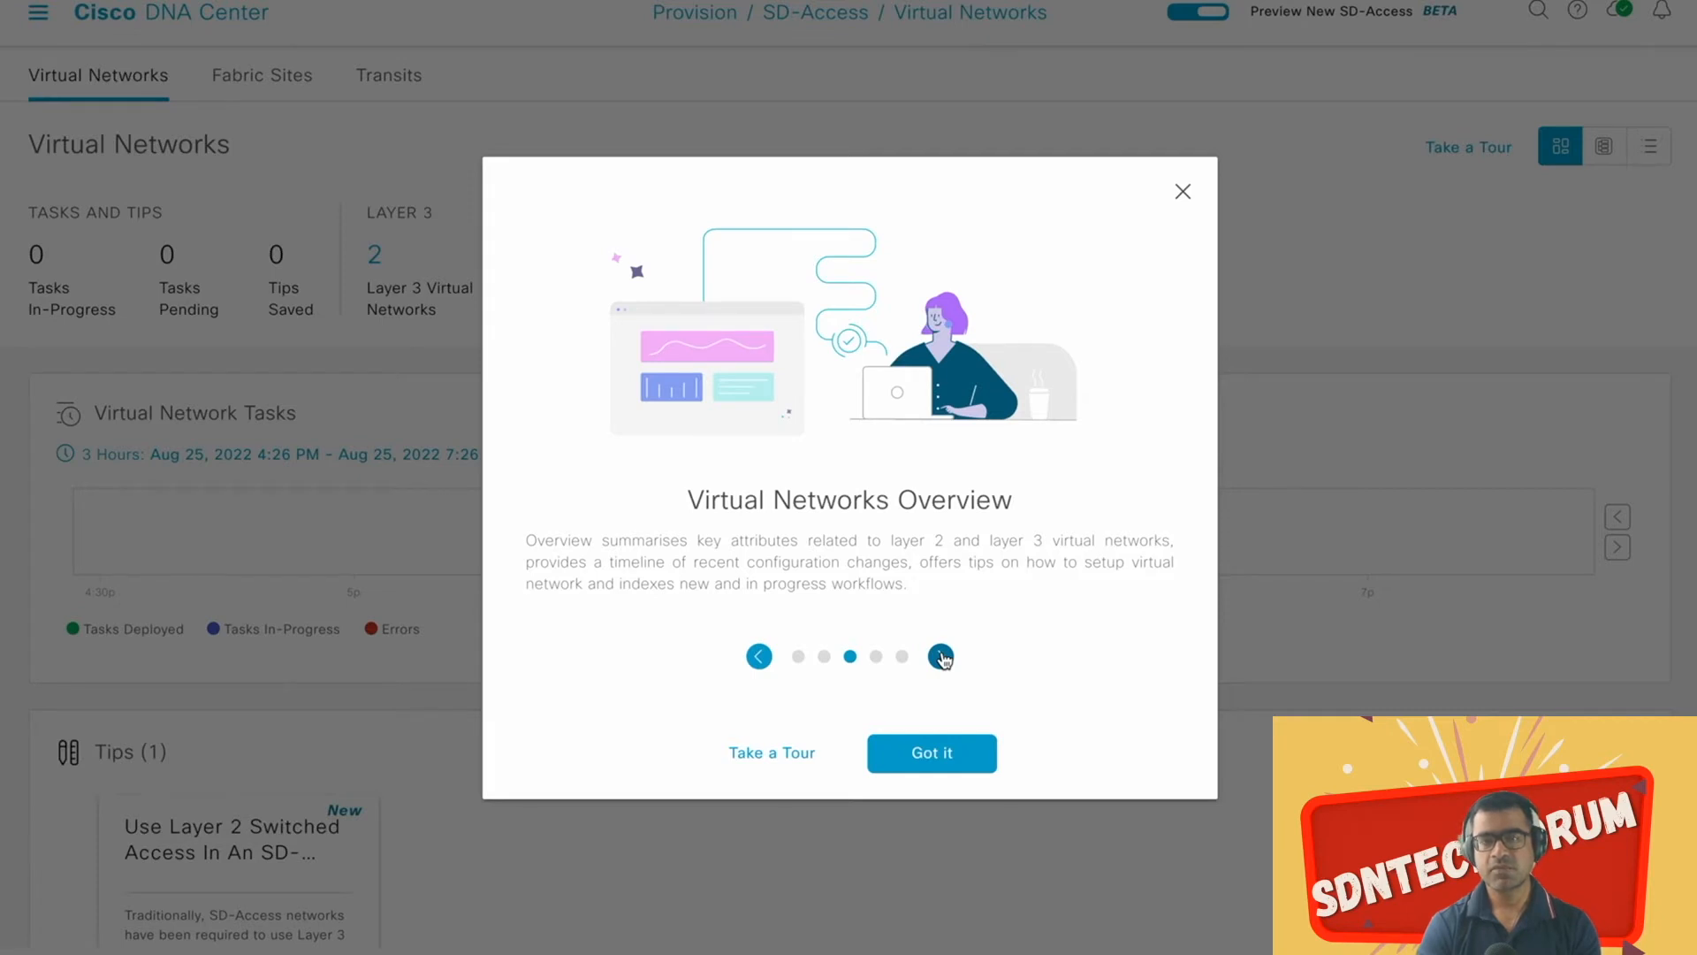
left_click(940, 656)
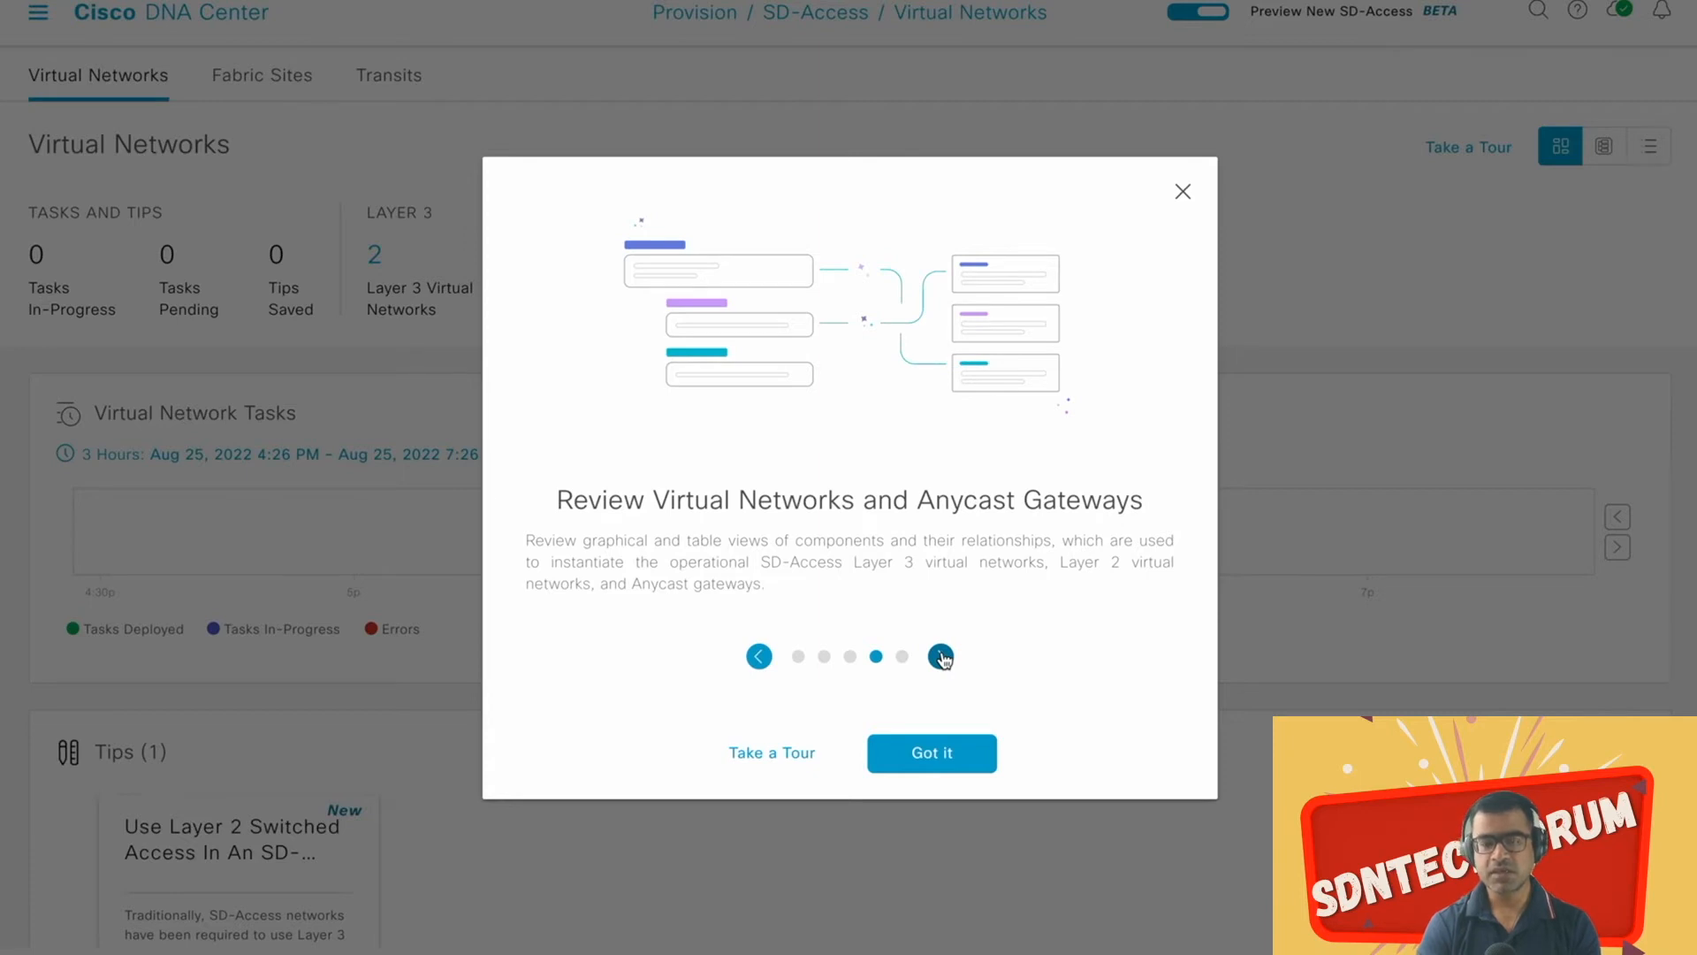
left_click(942, 657)
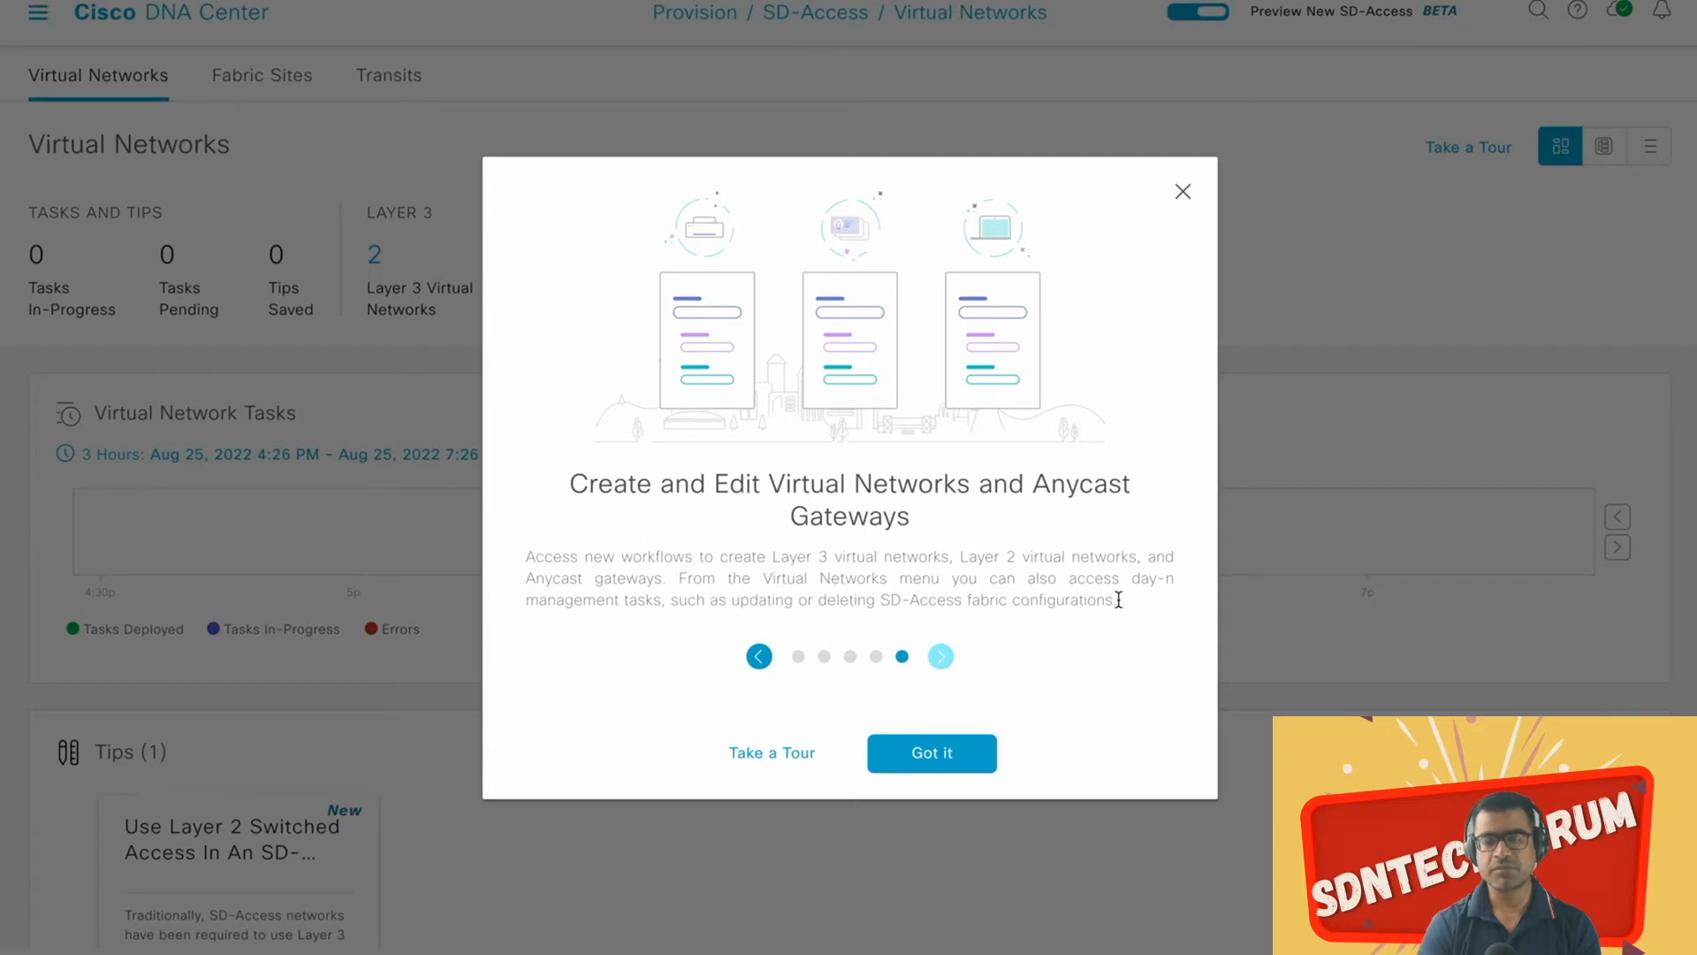
left_click_drag(1124, 603, 677, 603)
left_click(1092, 661)
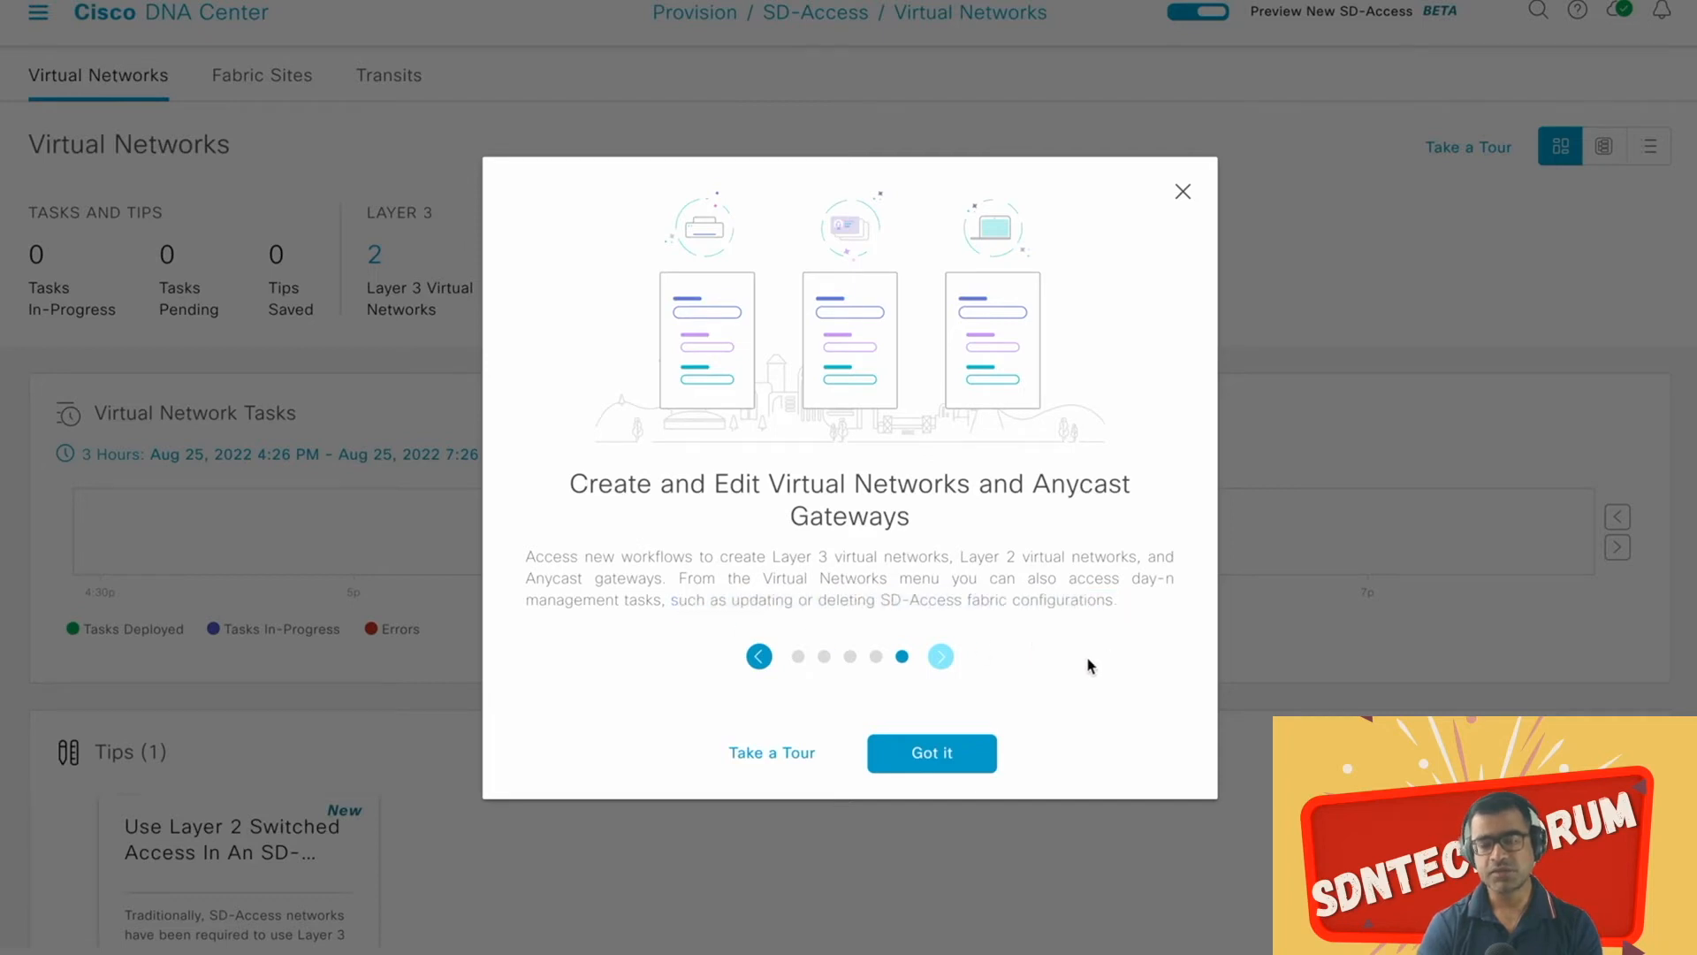
Step: Dismiss the introduction, open the Layer 3 virtual networks list and examine the VNIDs of DEFAULT_VN and INFRA_VN
left_click(944, 762)
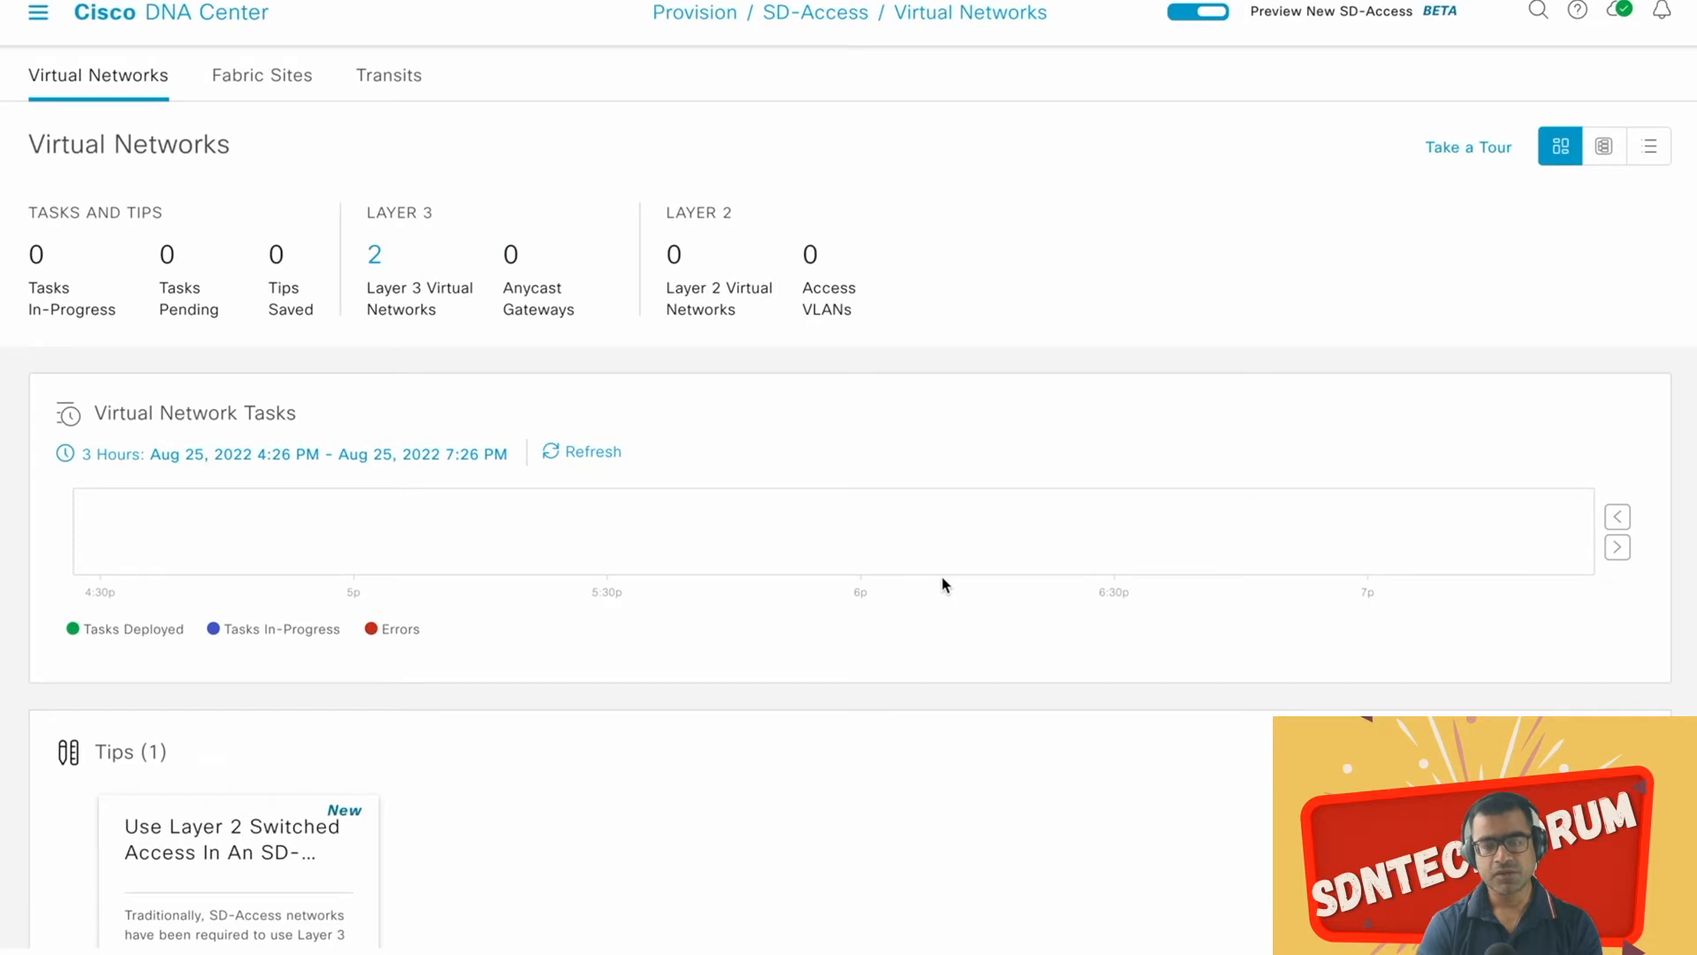
left_click(374, 257)
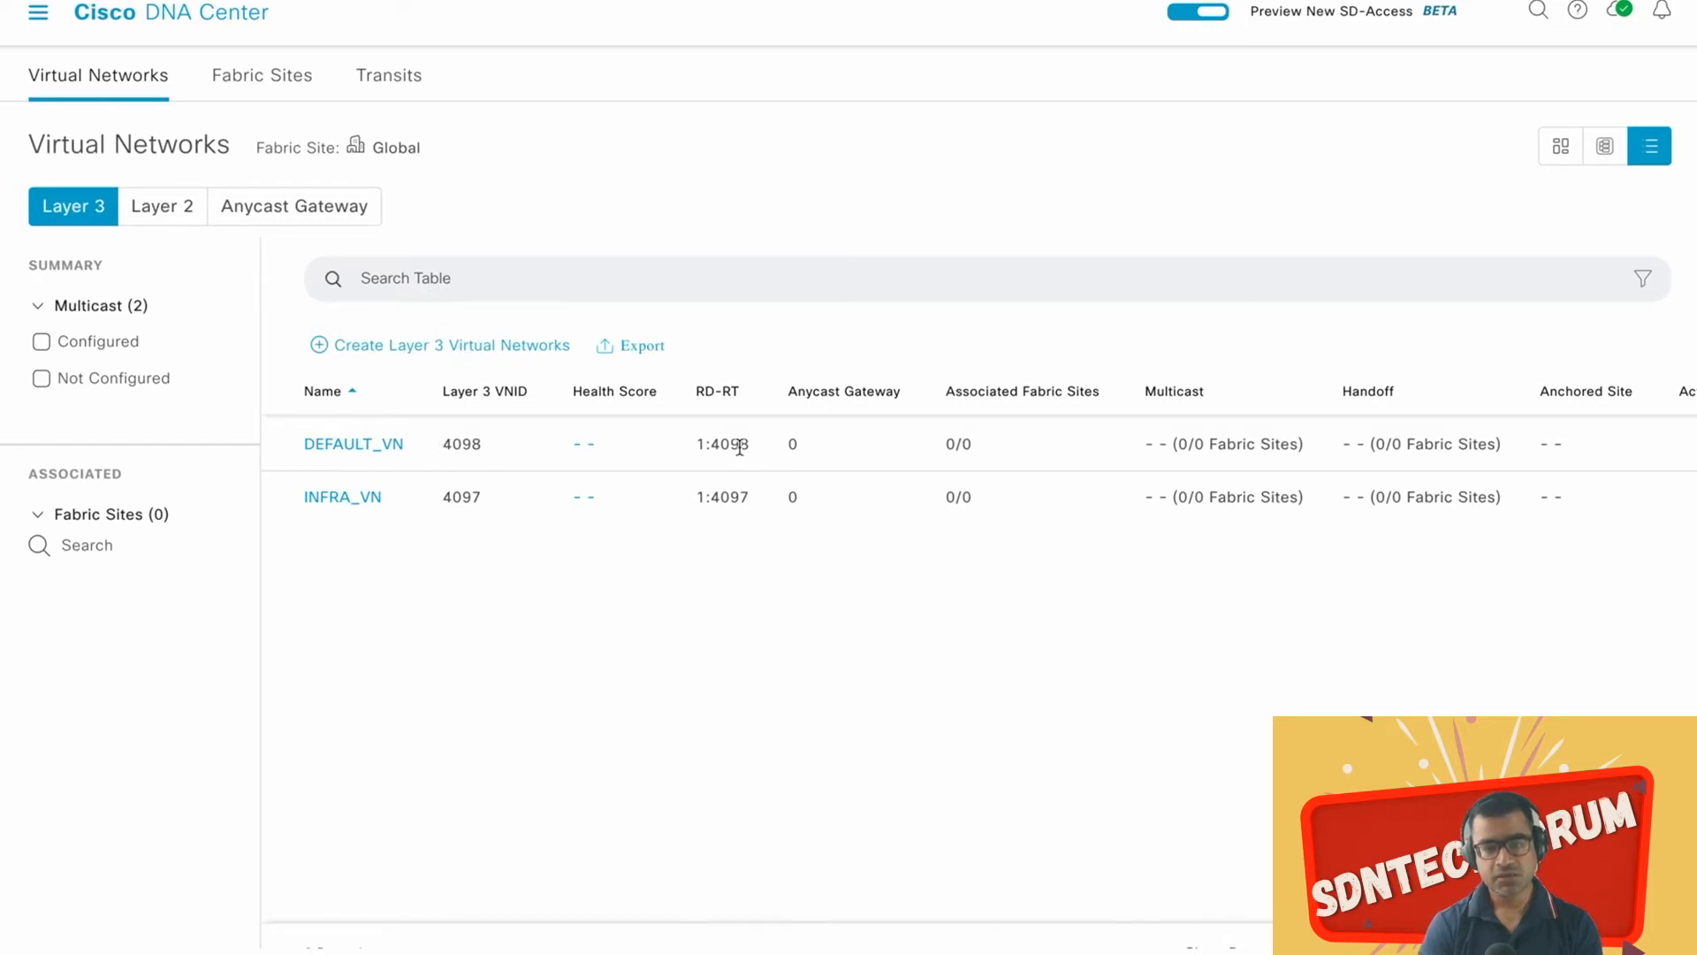
left_click_drag(756, 454, 705, 446)
left_click_drag(495, 446, 436, 444)
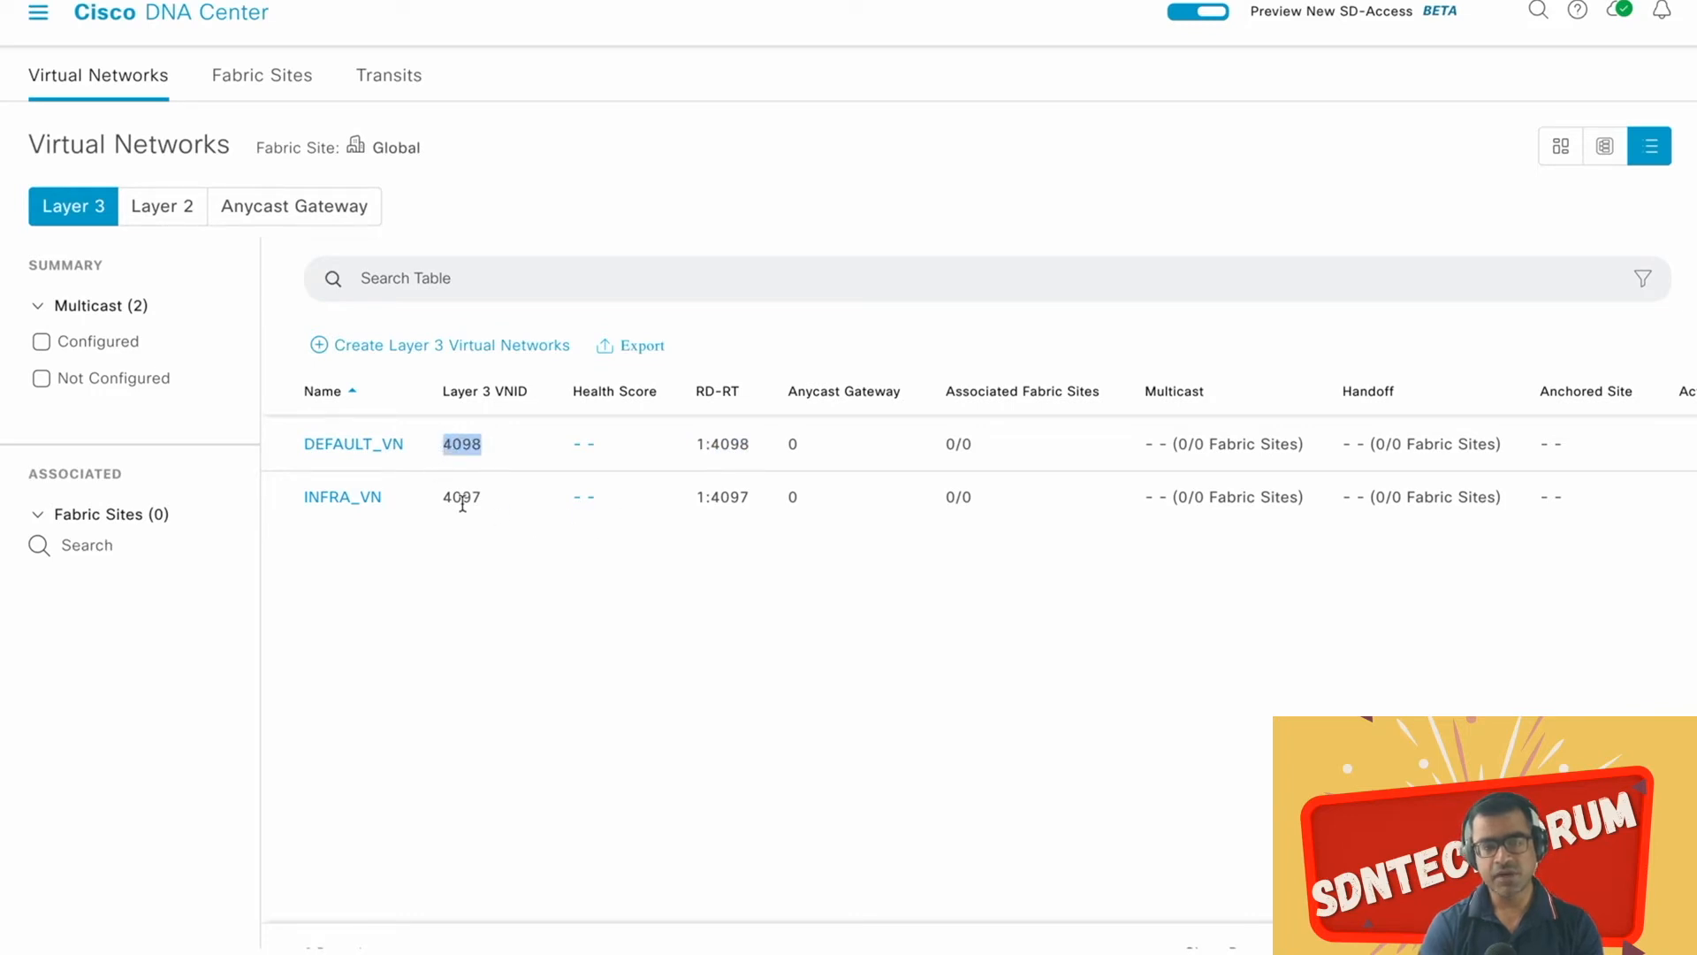
left_click_drag(484, 498, 437, 500)
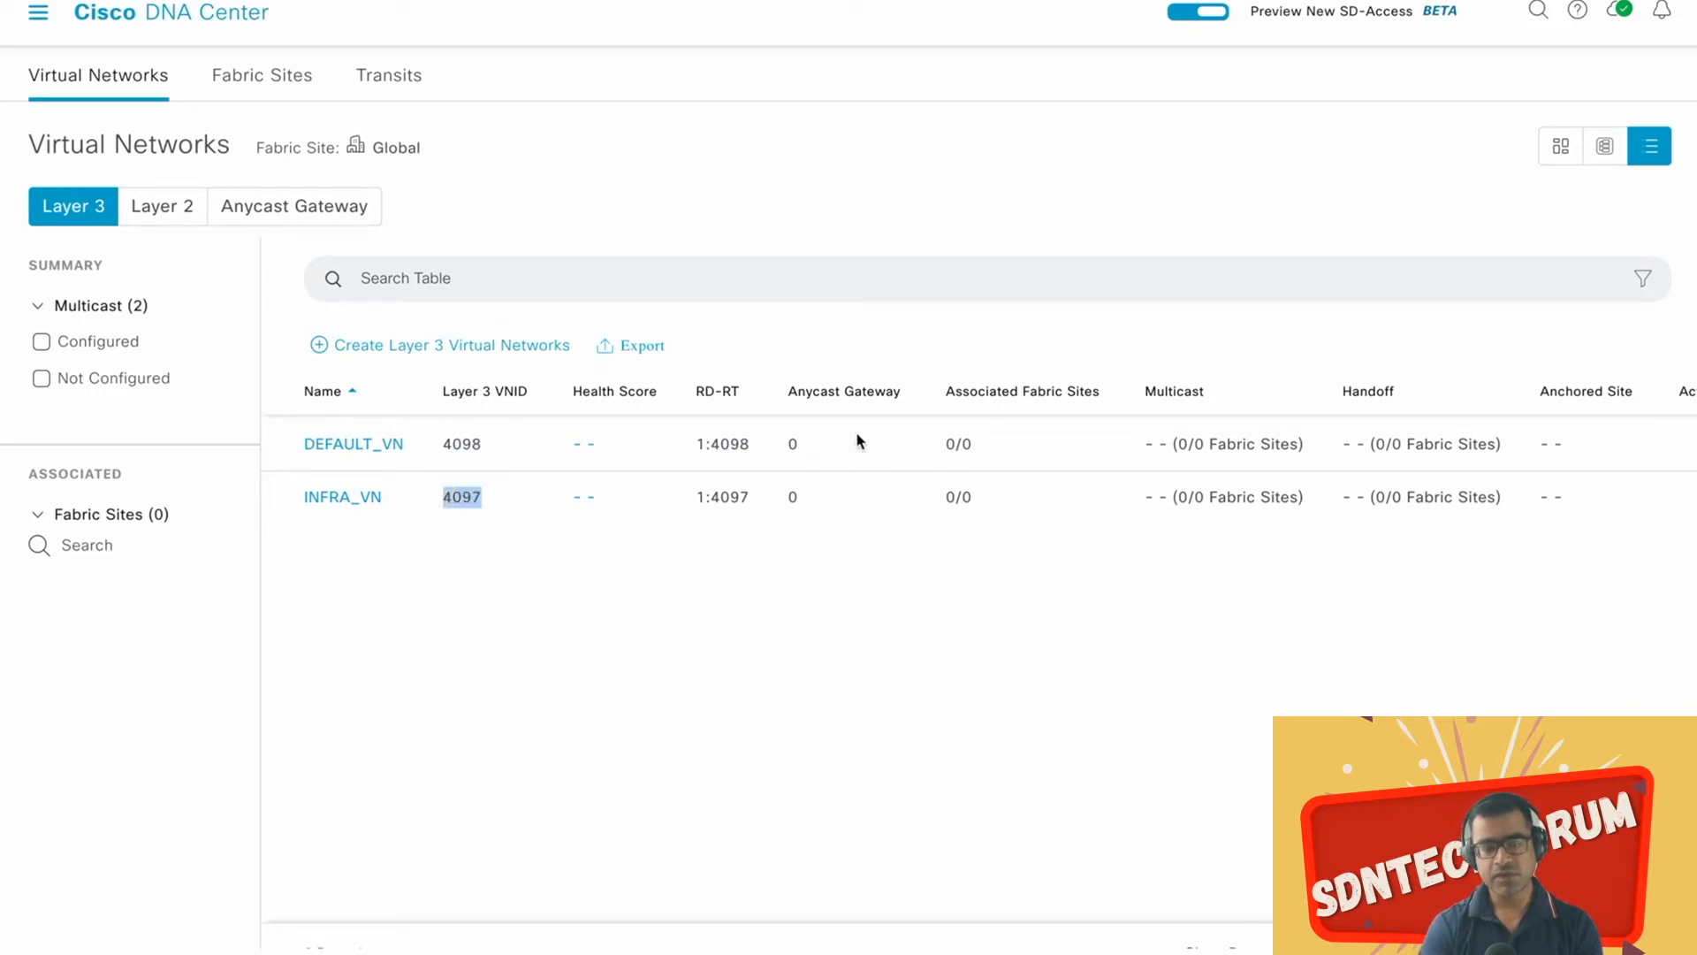
scroll(1238, 506, "right", 2)
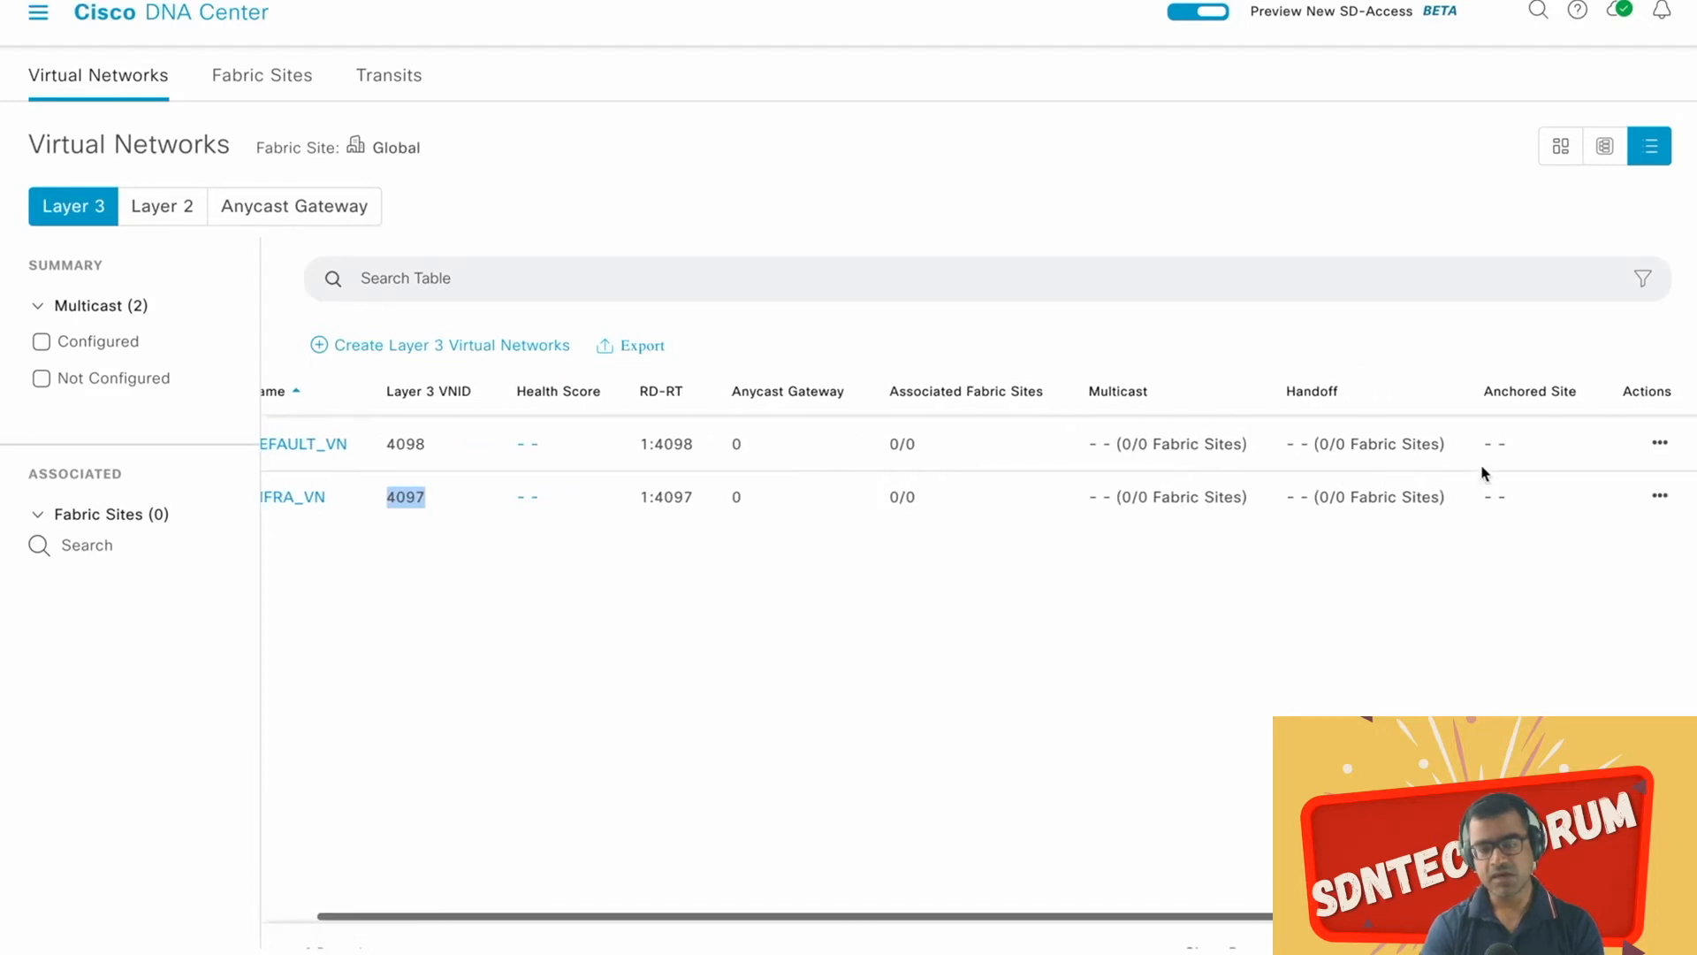
Step: Check which actions are available for the DEFAULT_VN and INFRA_VN virtual networks
left_click(1661, 443)
left_click(1661, 447)
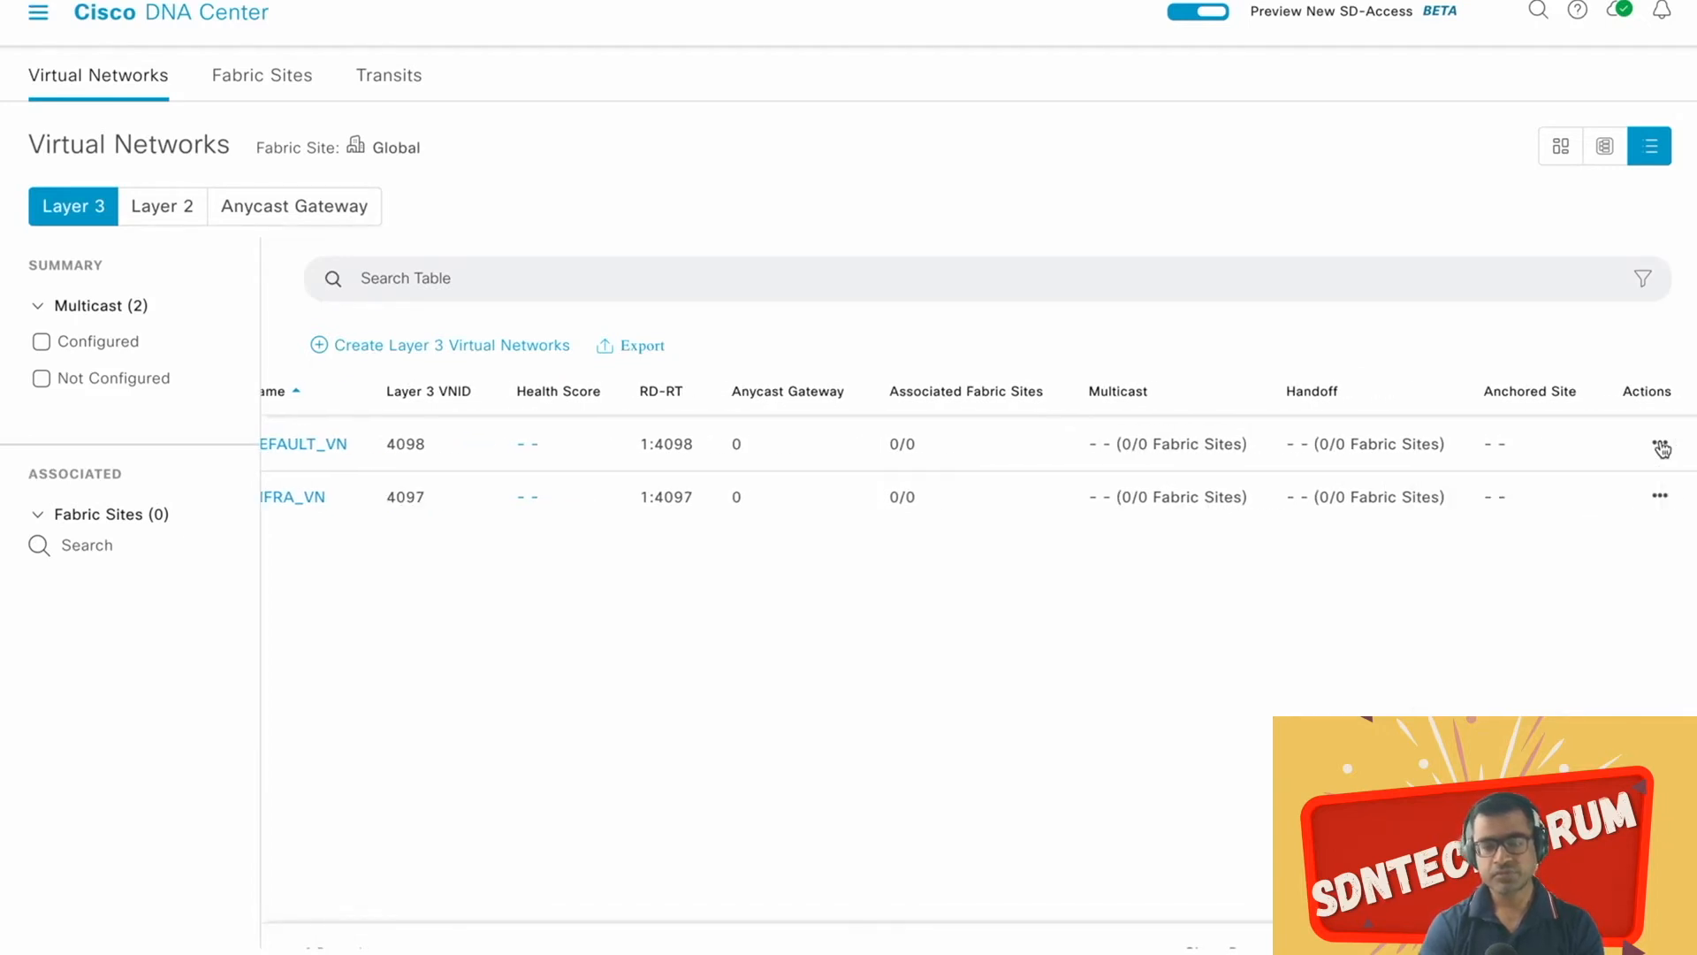
left_click(1659, 496)
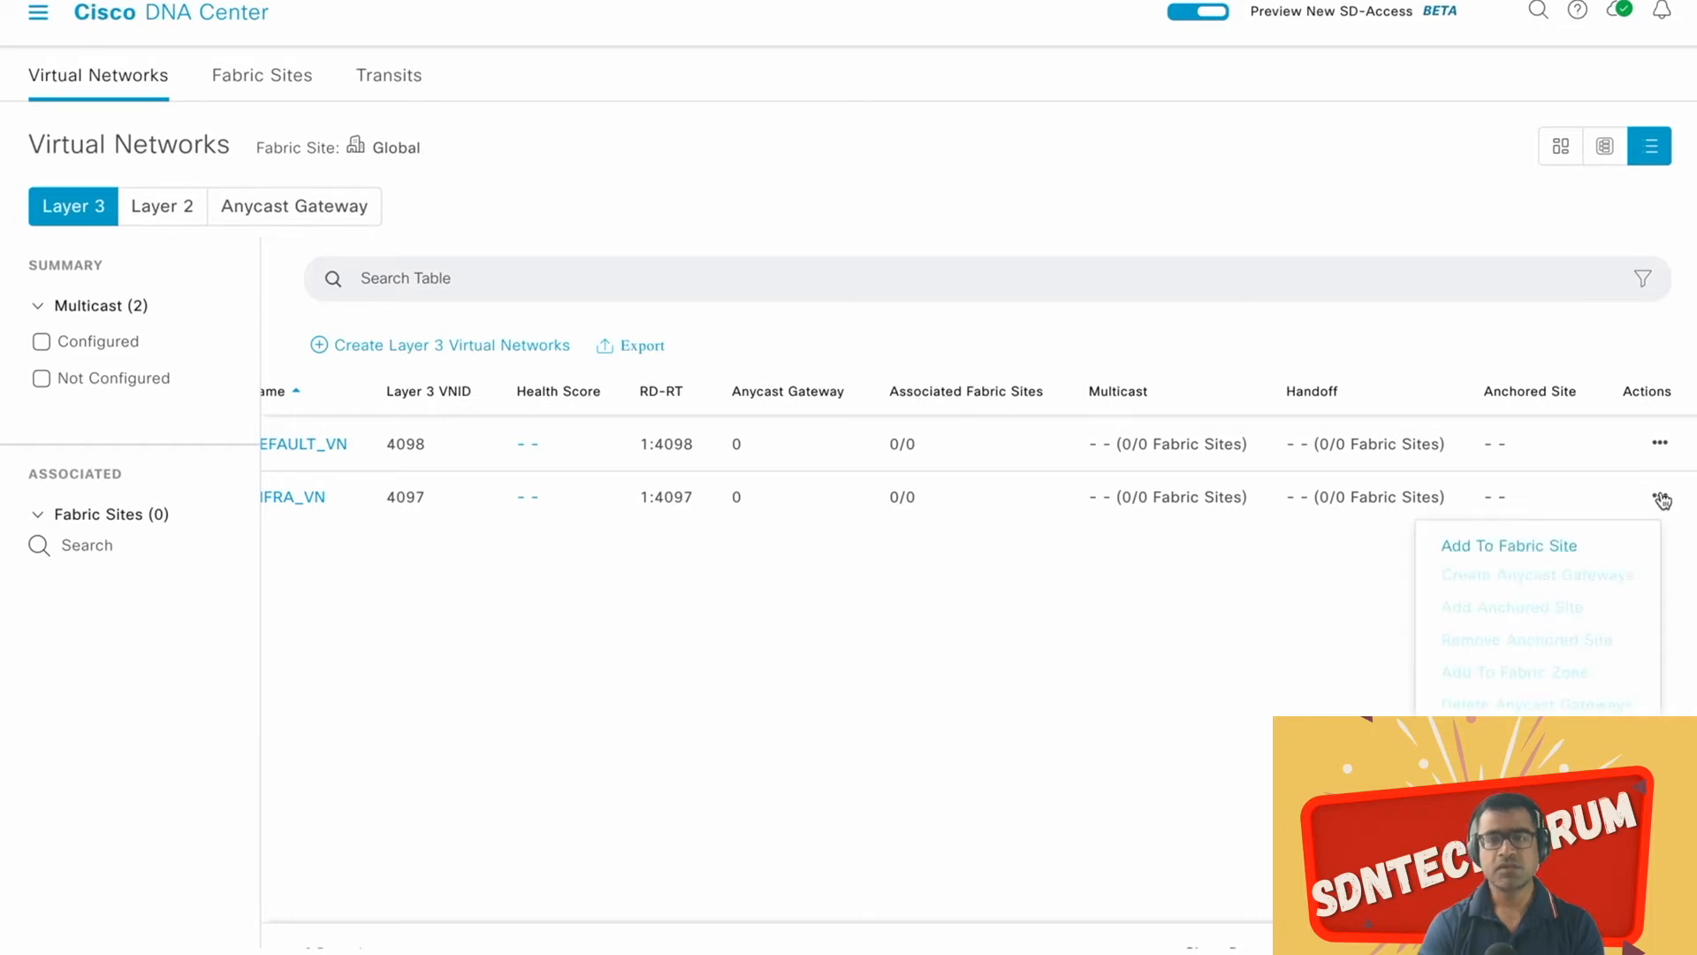
left_click(819, 541)
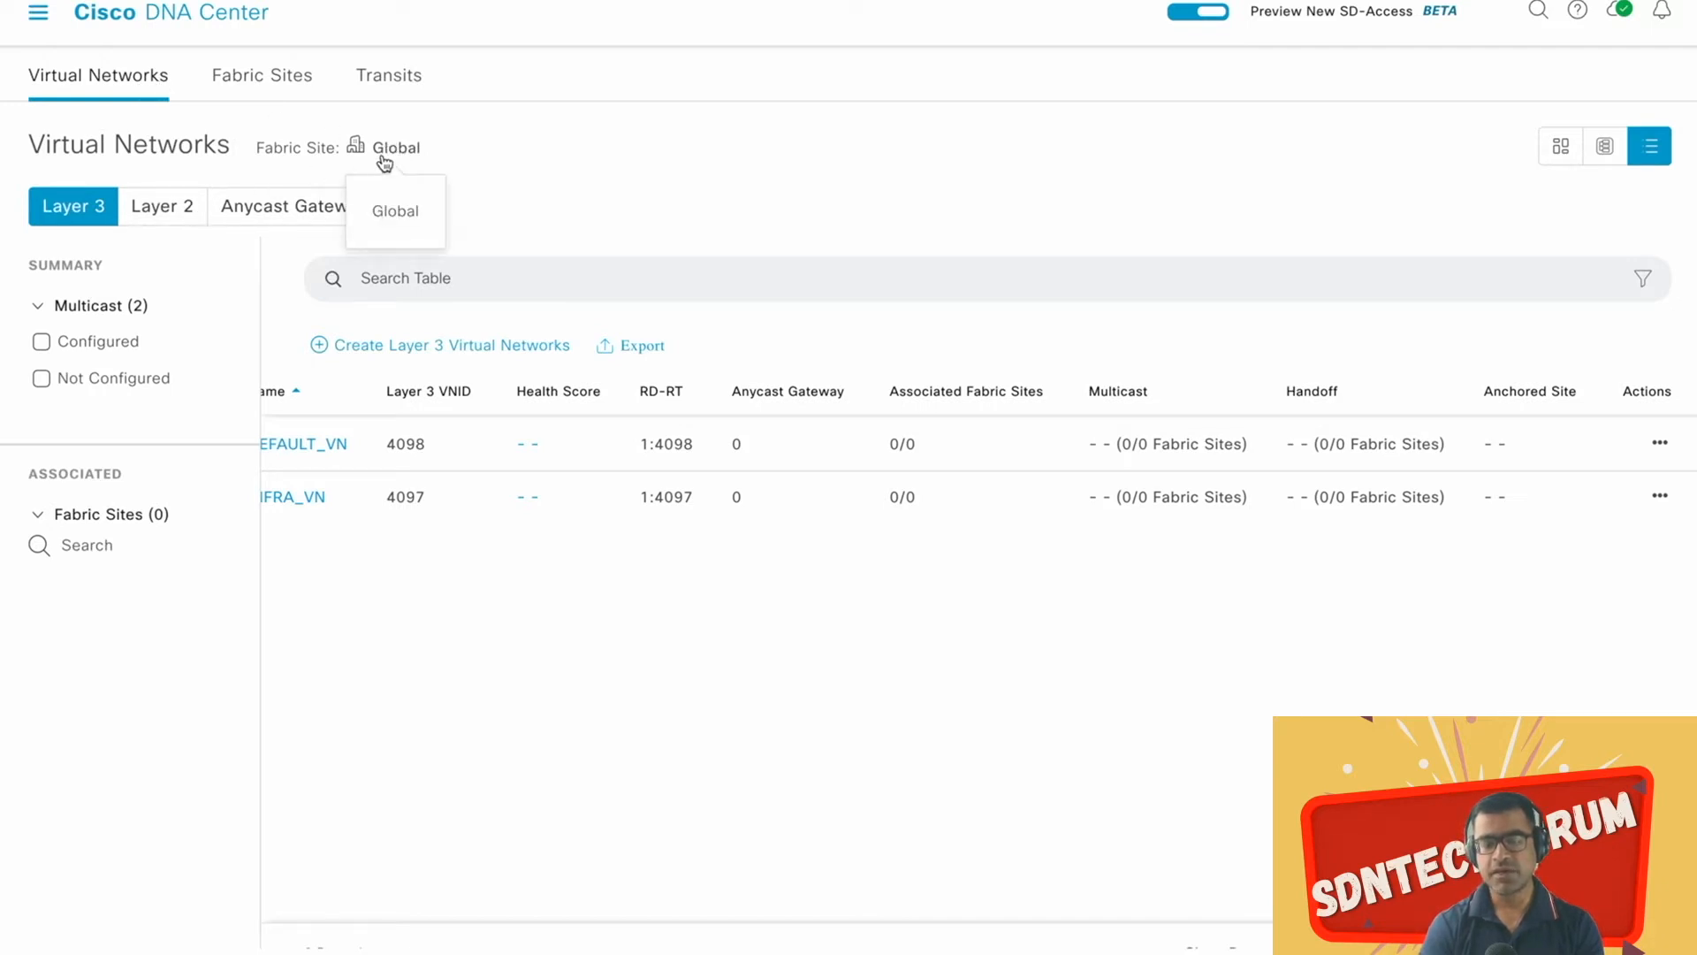
Step: Look through the Layer 2 virtual networks and Anycast gateways lists, and return to the Layer 3 list
left_click(184, 210)
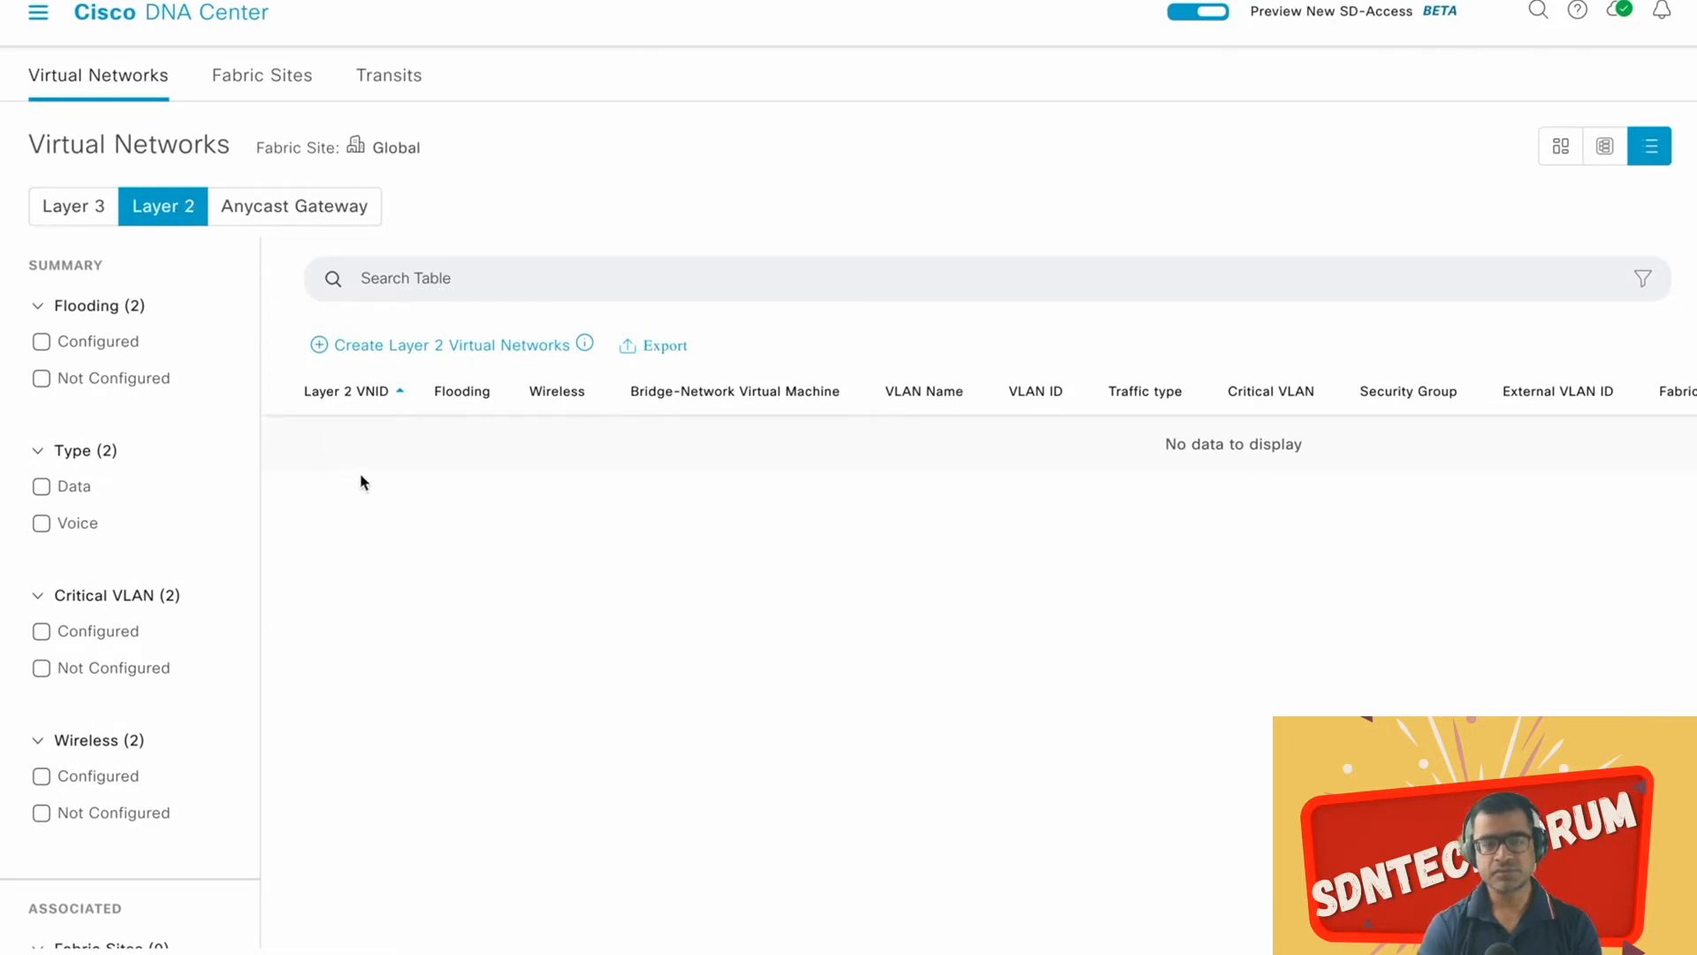
left_click(319, 209)
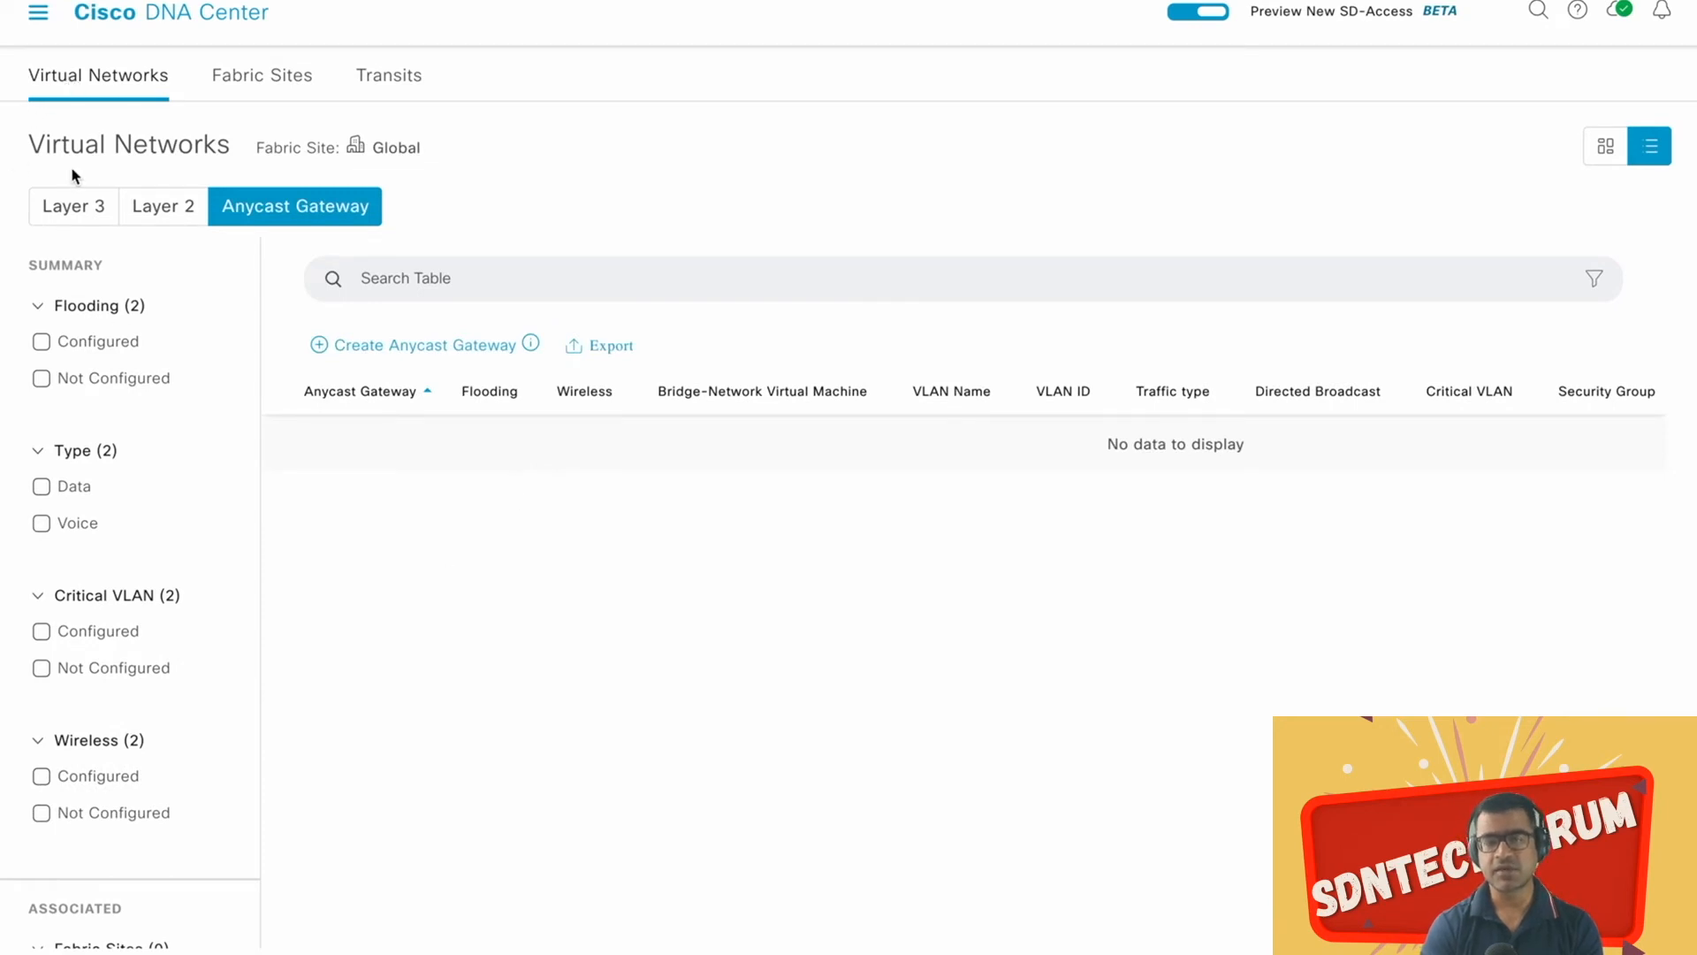
left_click(60, 217)
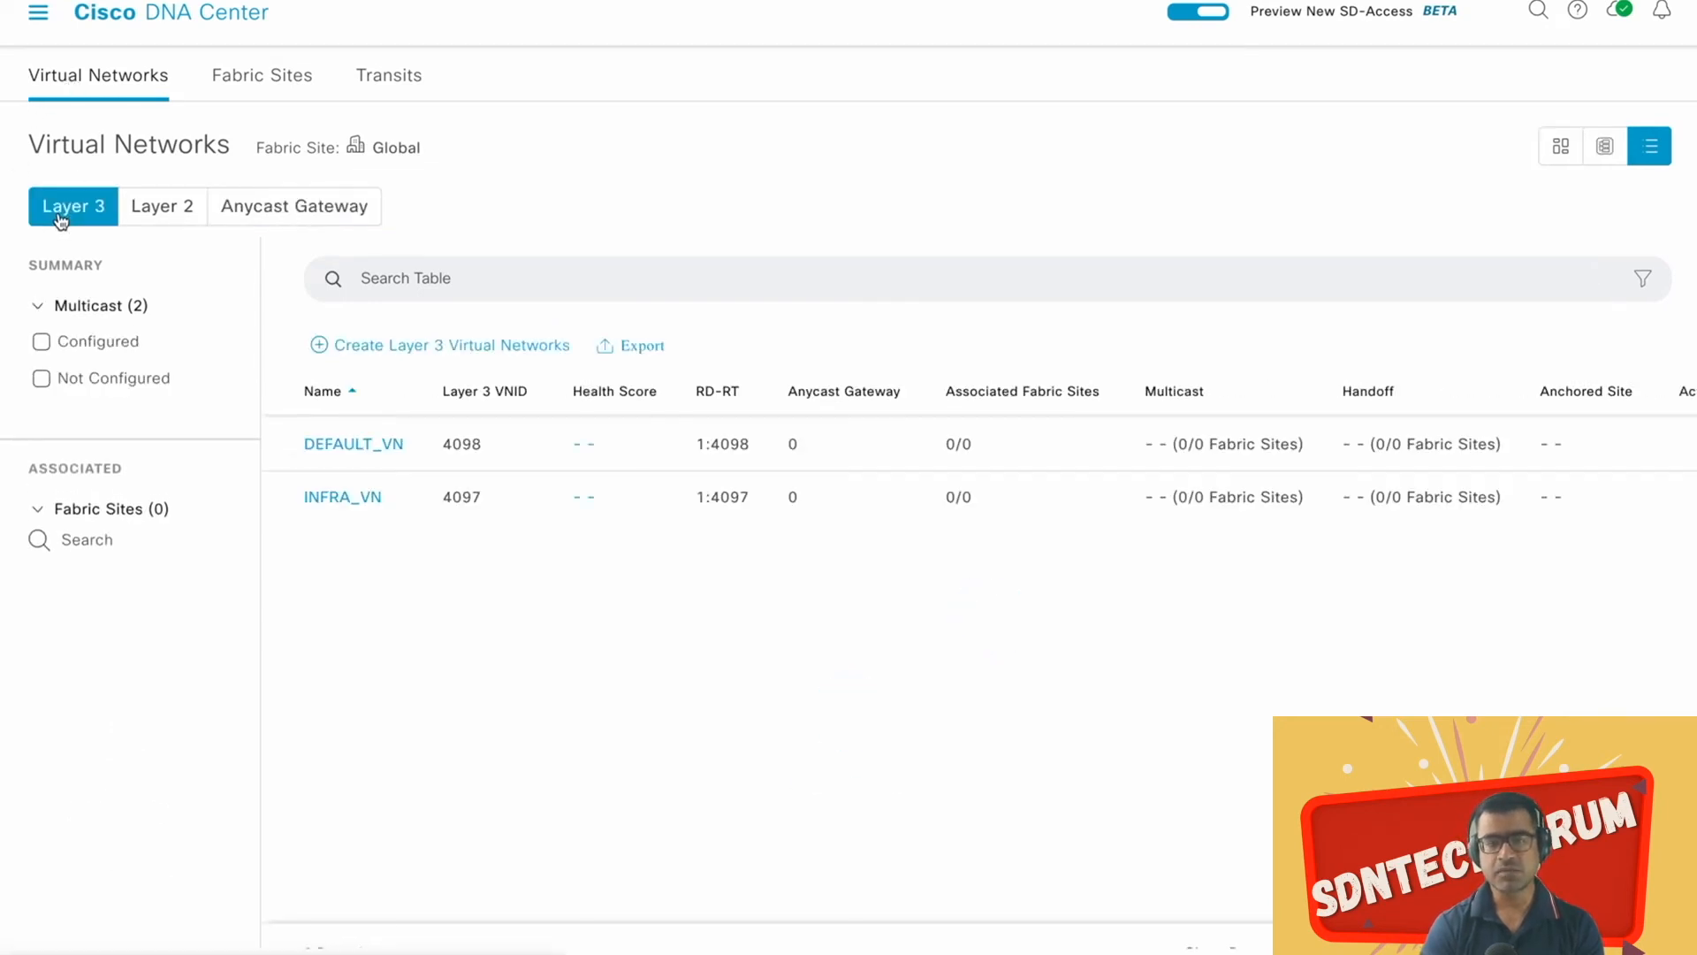
Step: Reopen the SD-Access Virtual Networks overview and look through its tasks, tips and available workflows
left_click(36, 18)
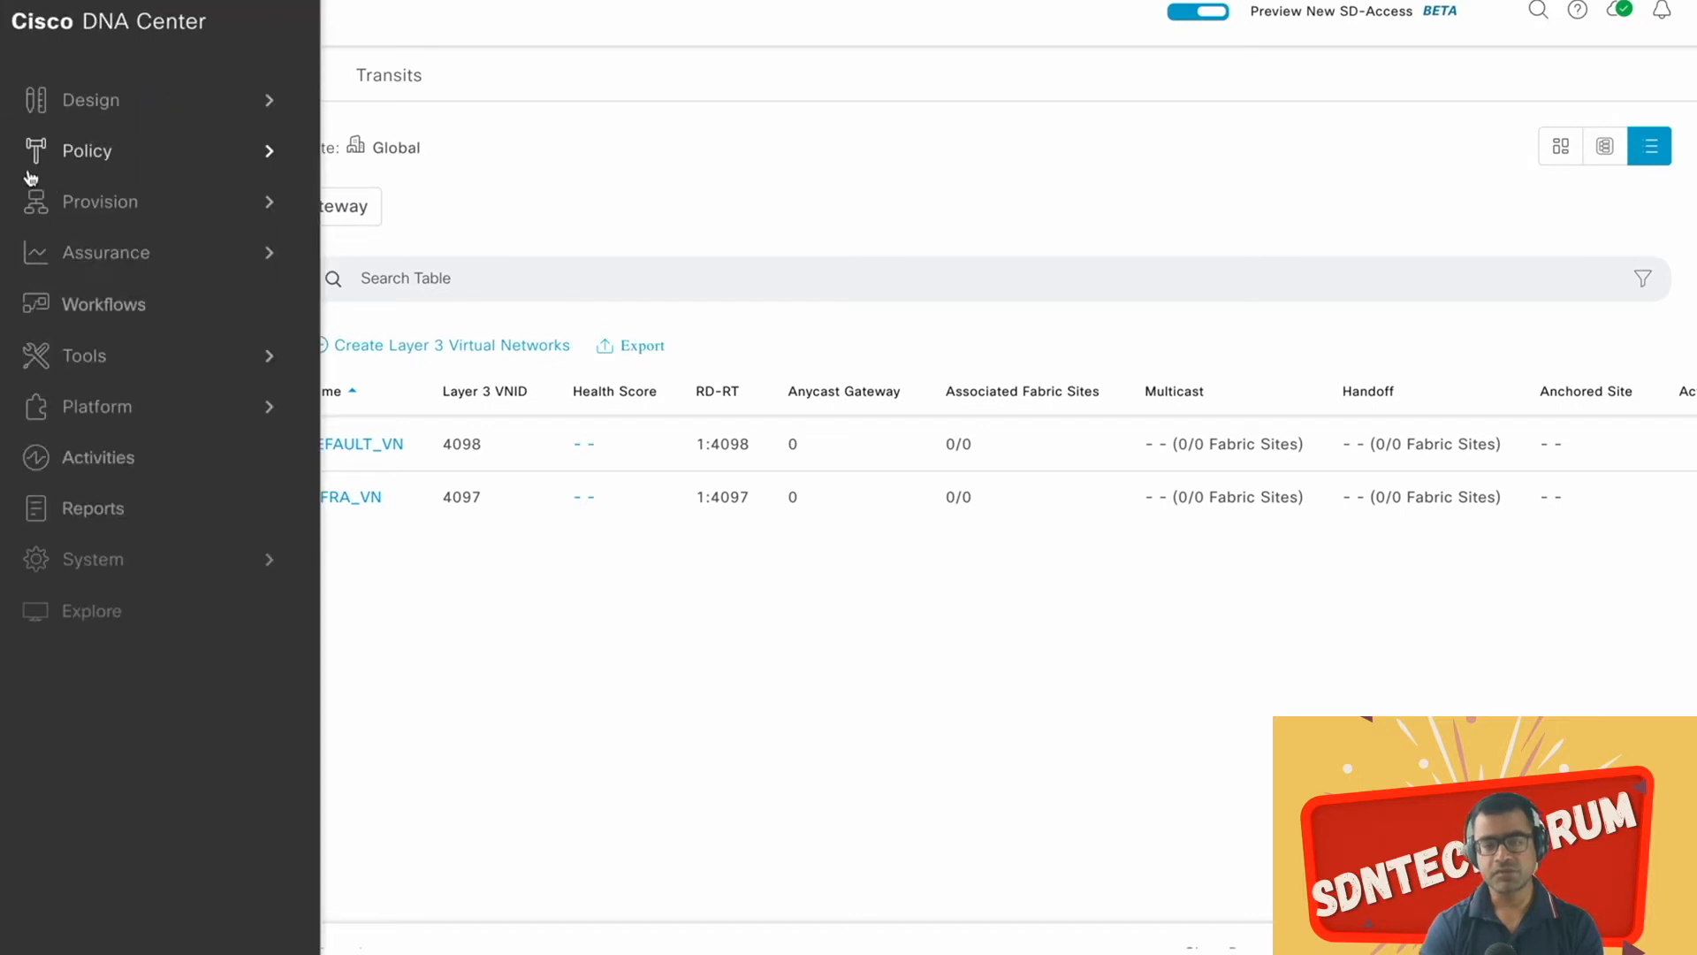
mouse_move(148, 214)
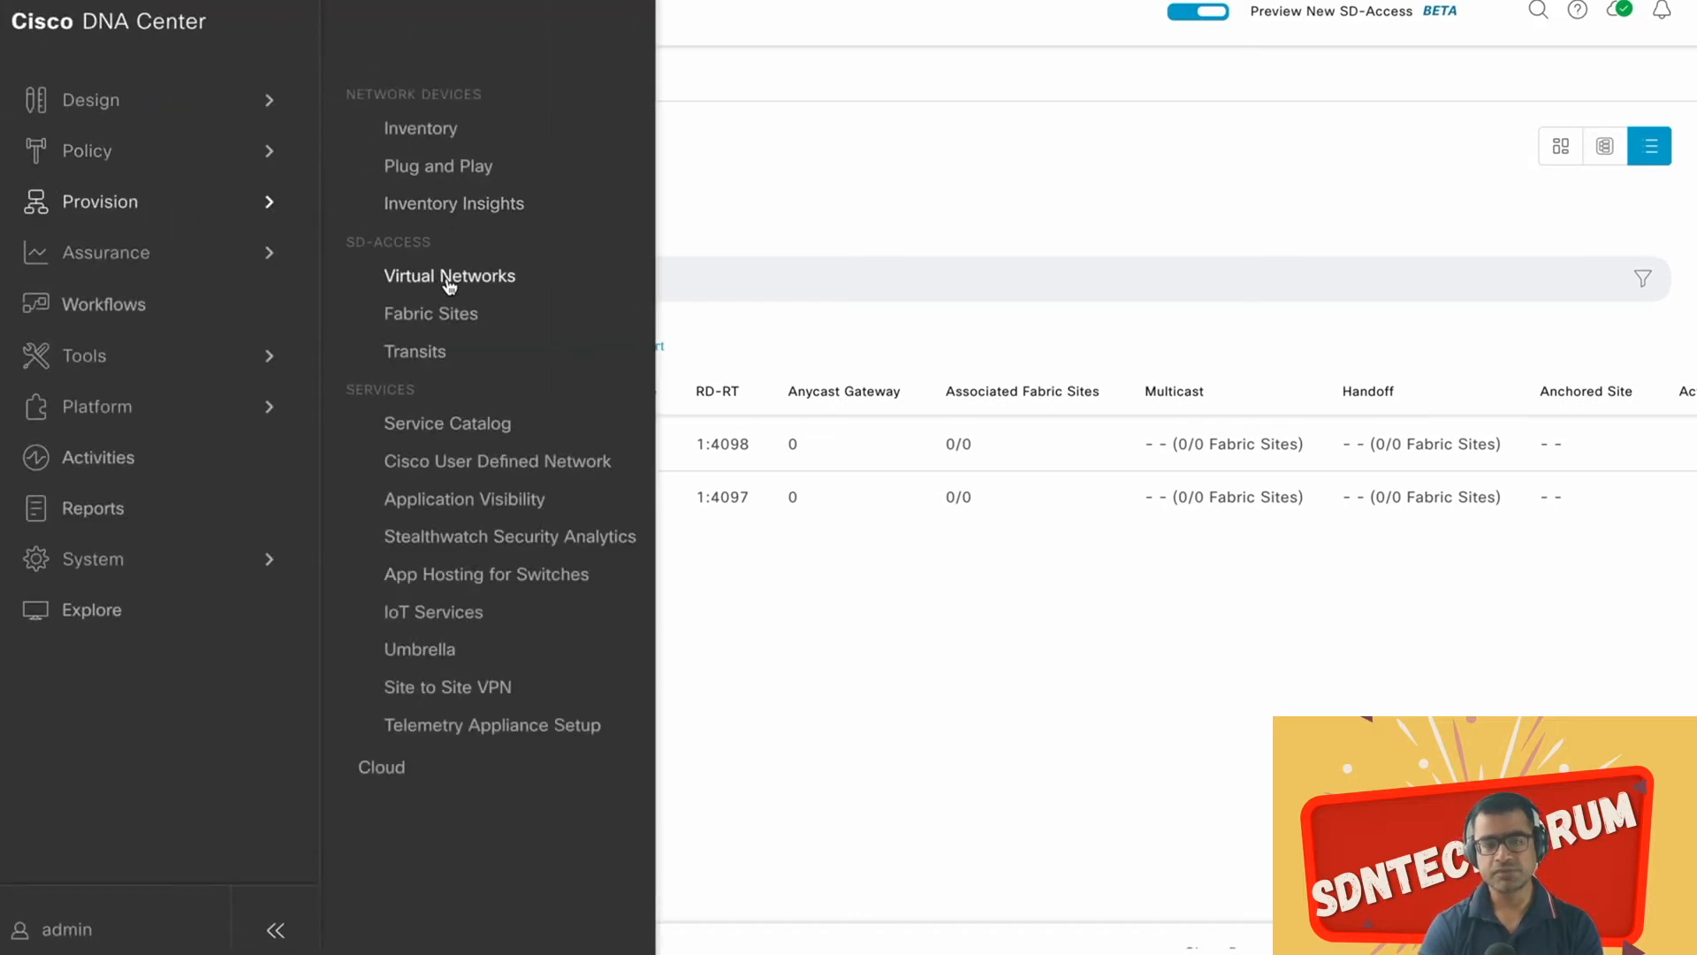
left_click(449, 277)
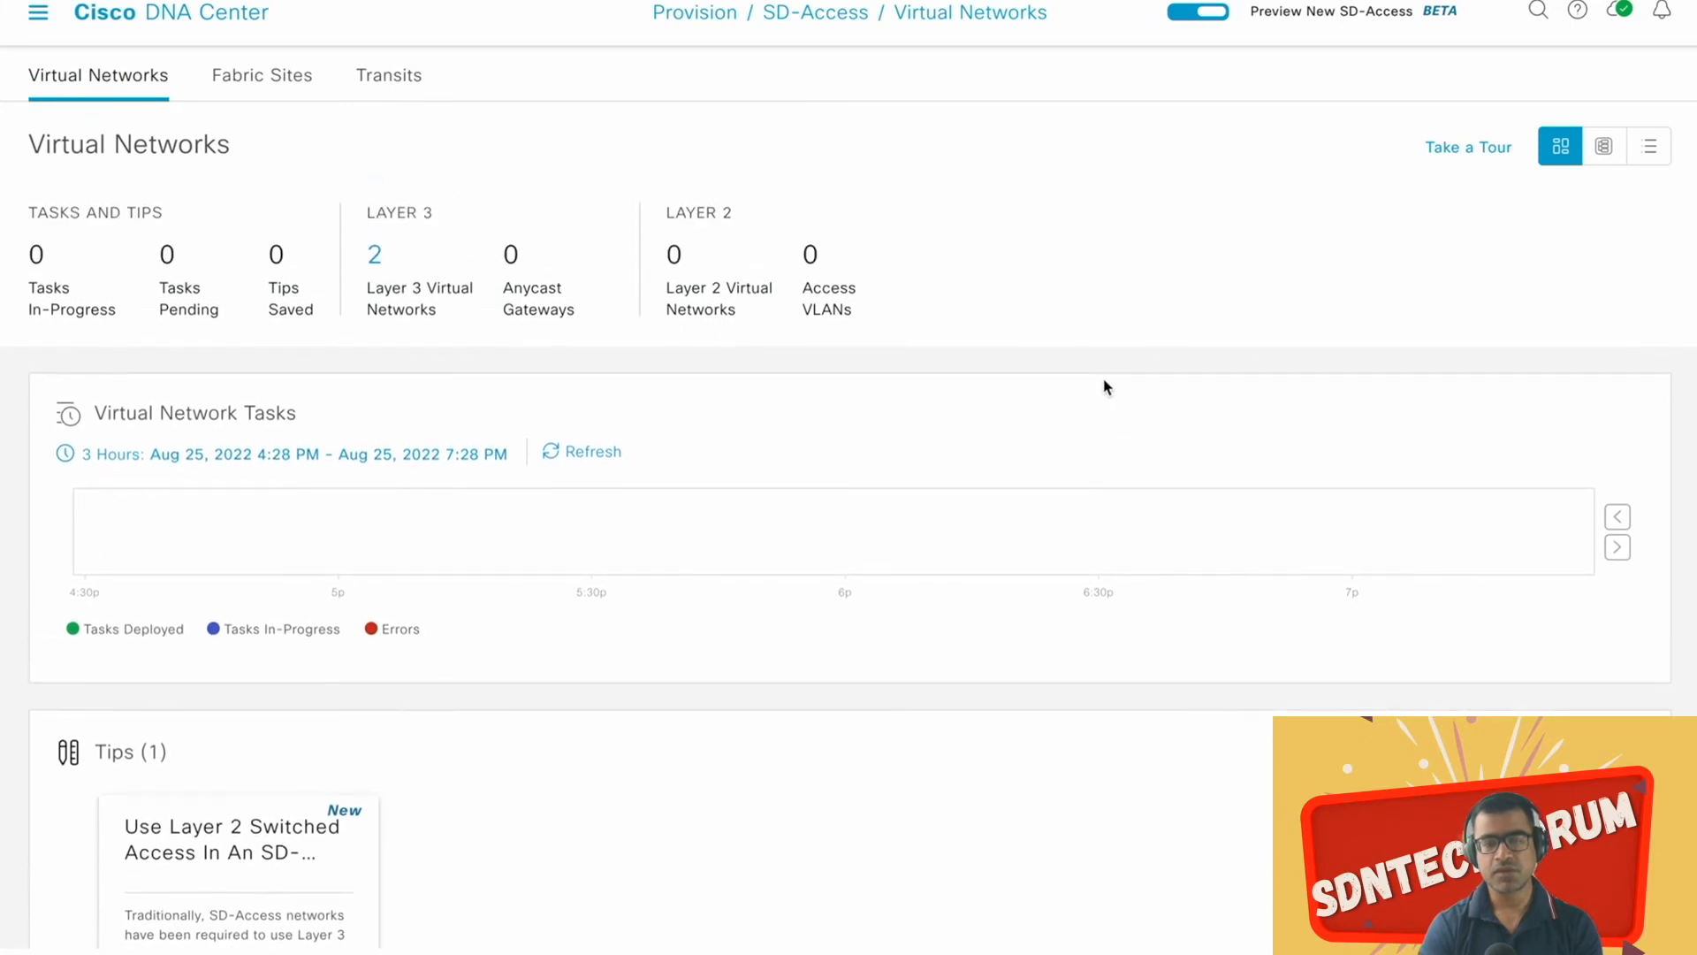
scroll(1106, 387, "down", 3)
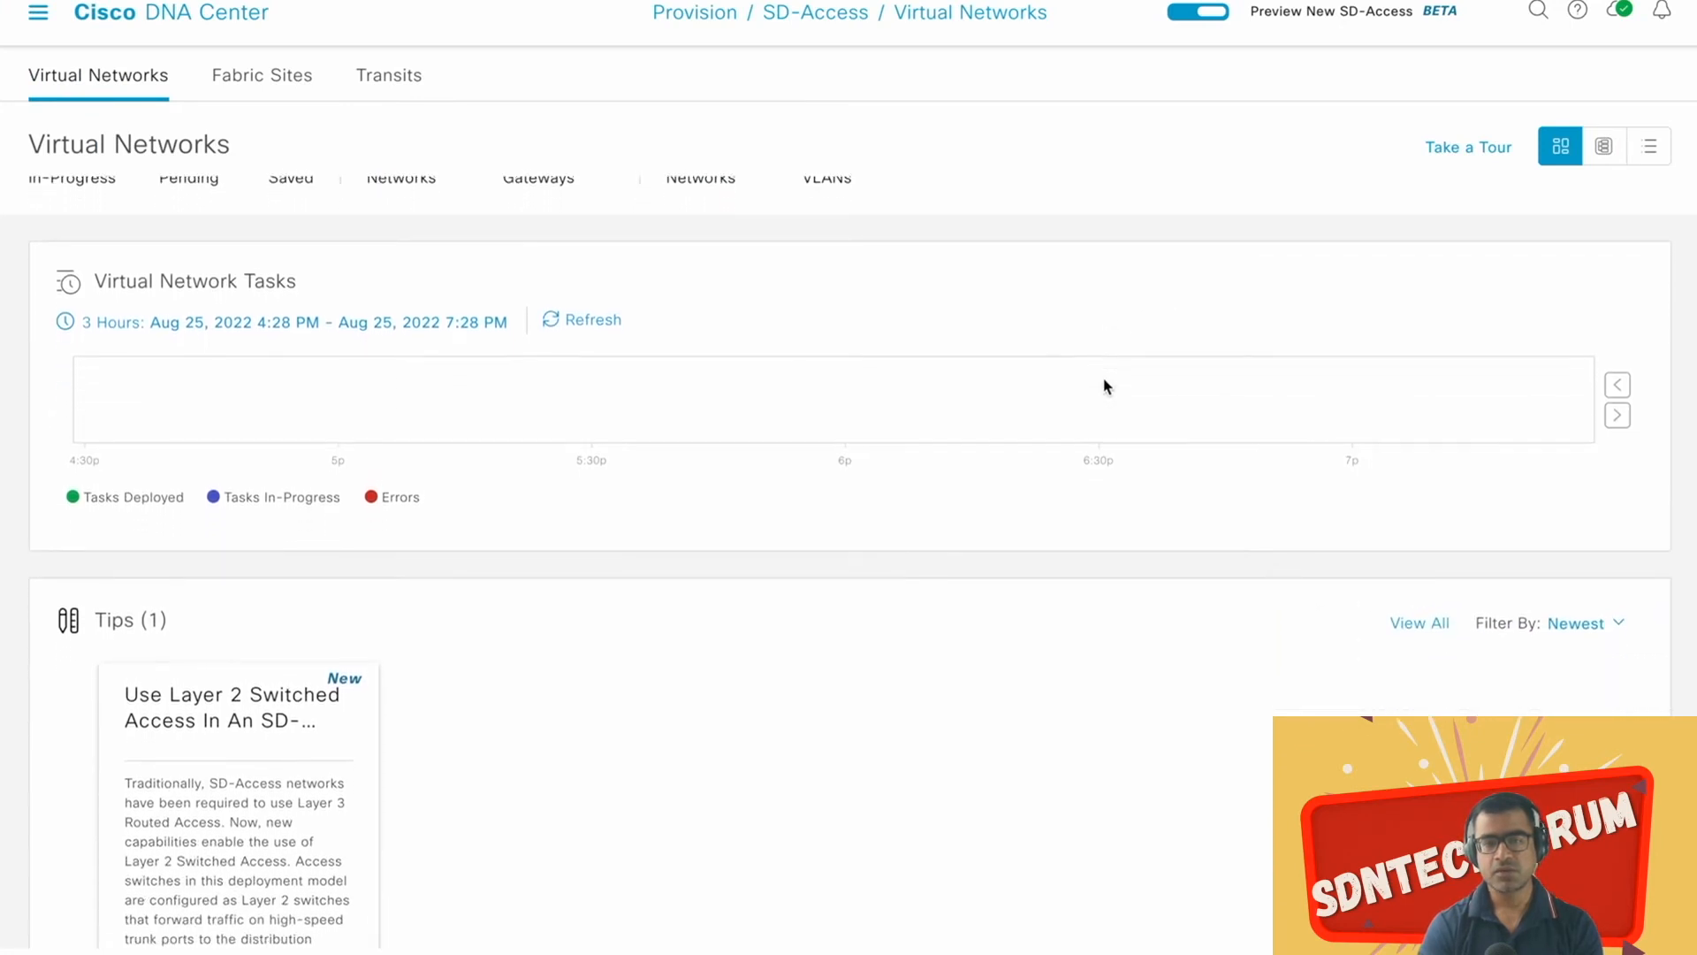
scroll(1105, 386, "down", 3)
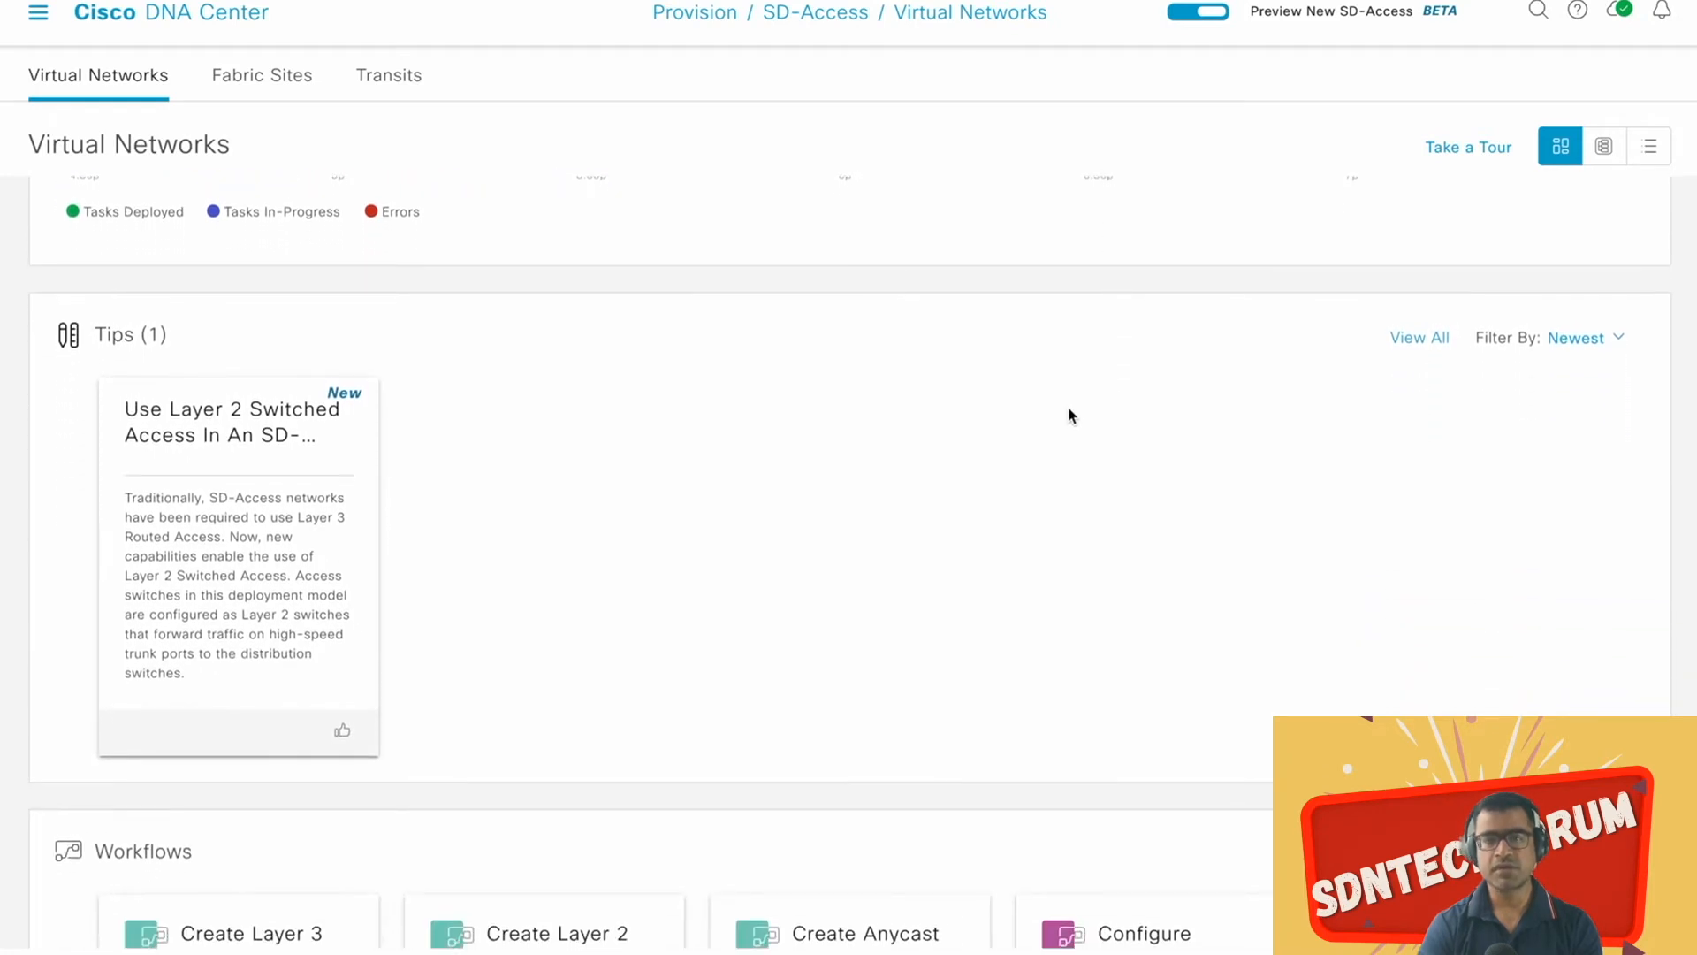
scroll(1072, 410, "down", 2)
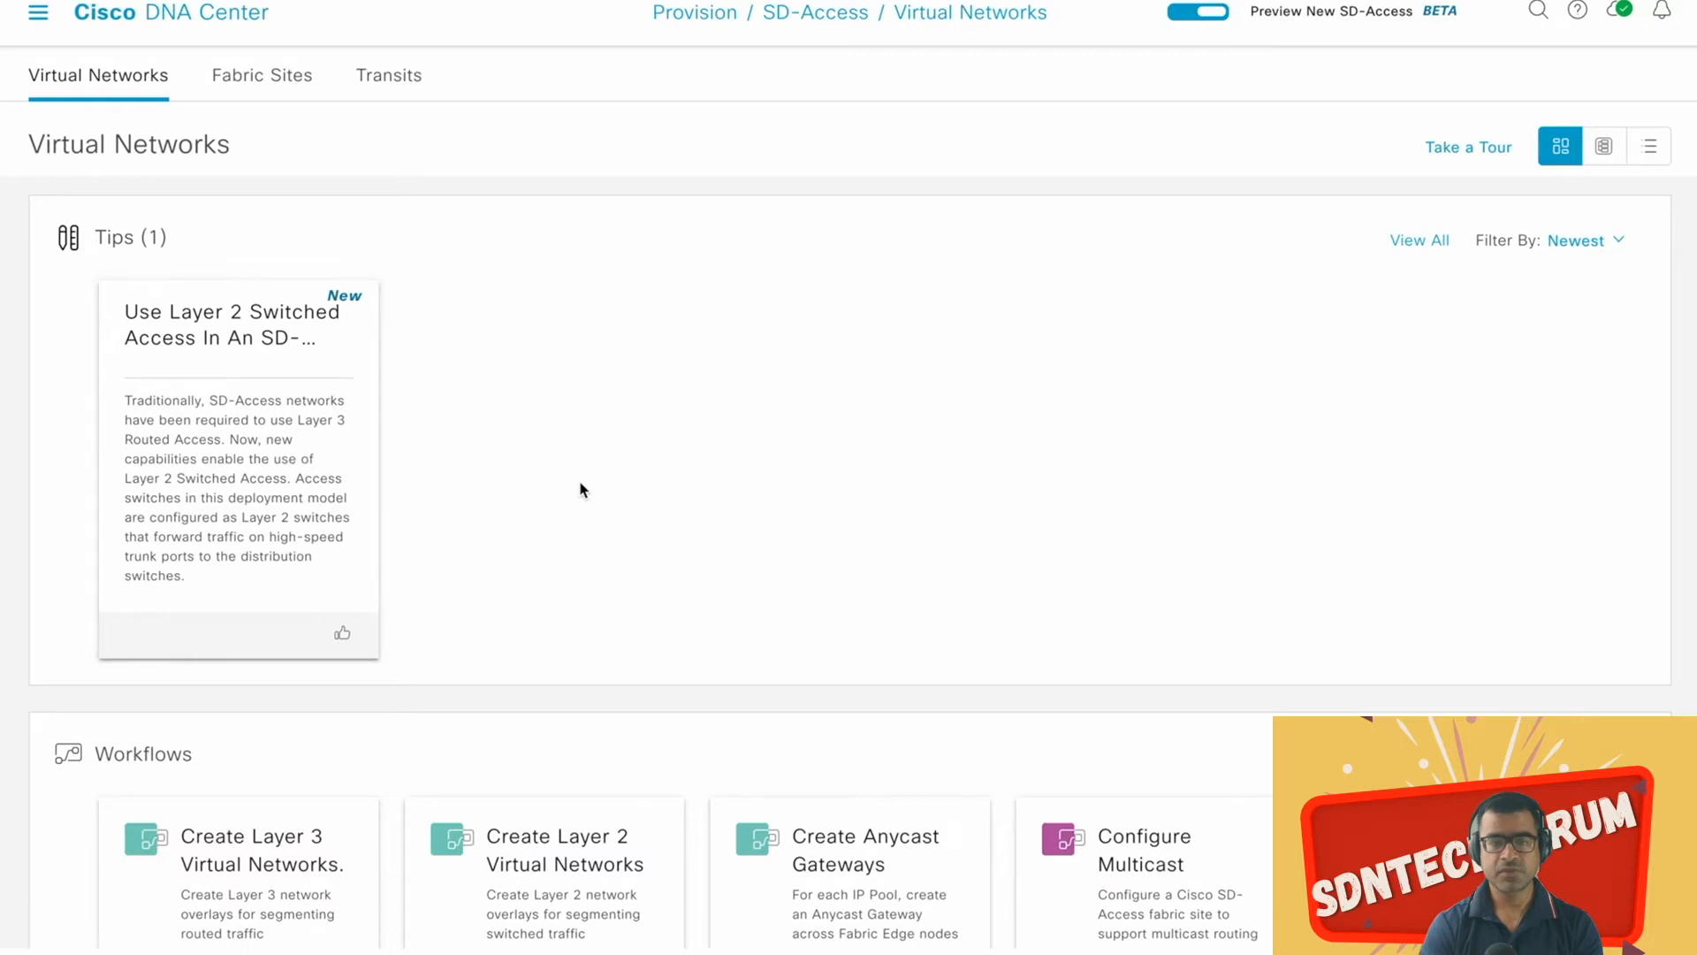
scroll(607, 486, "down", 1)
scroll(606, 485, "up", 6)
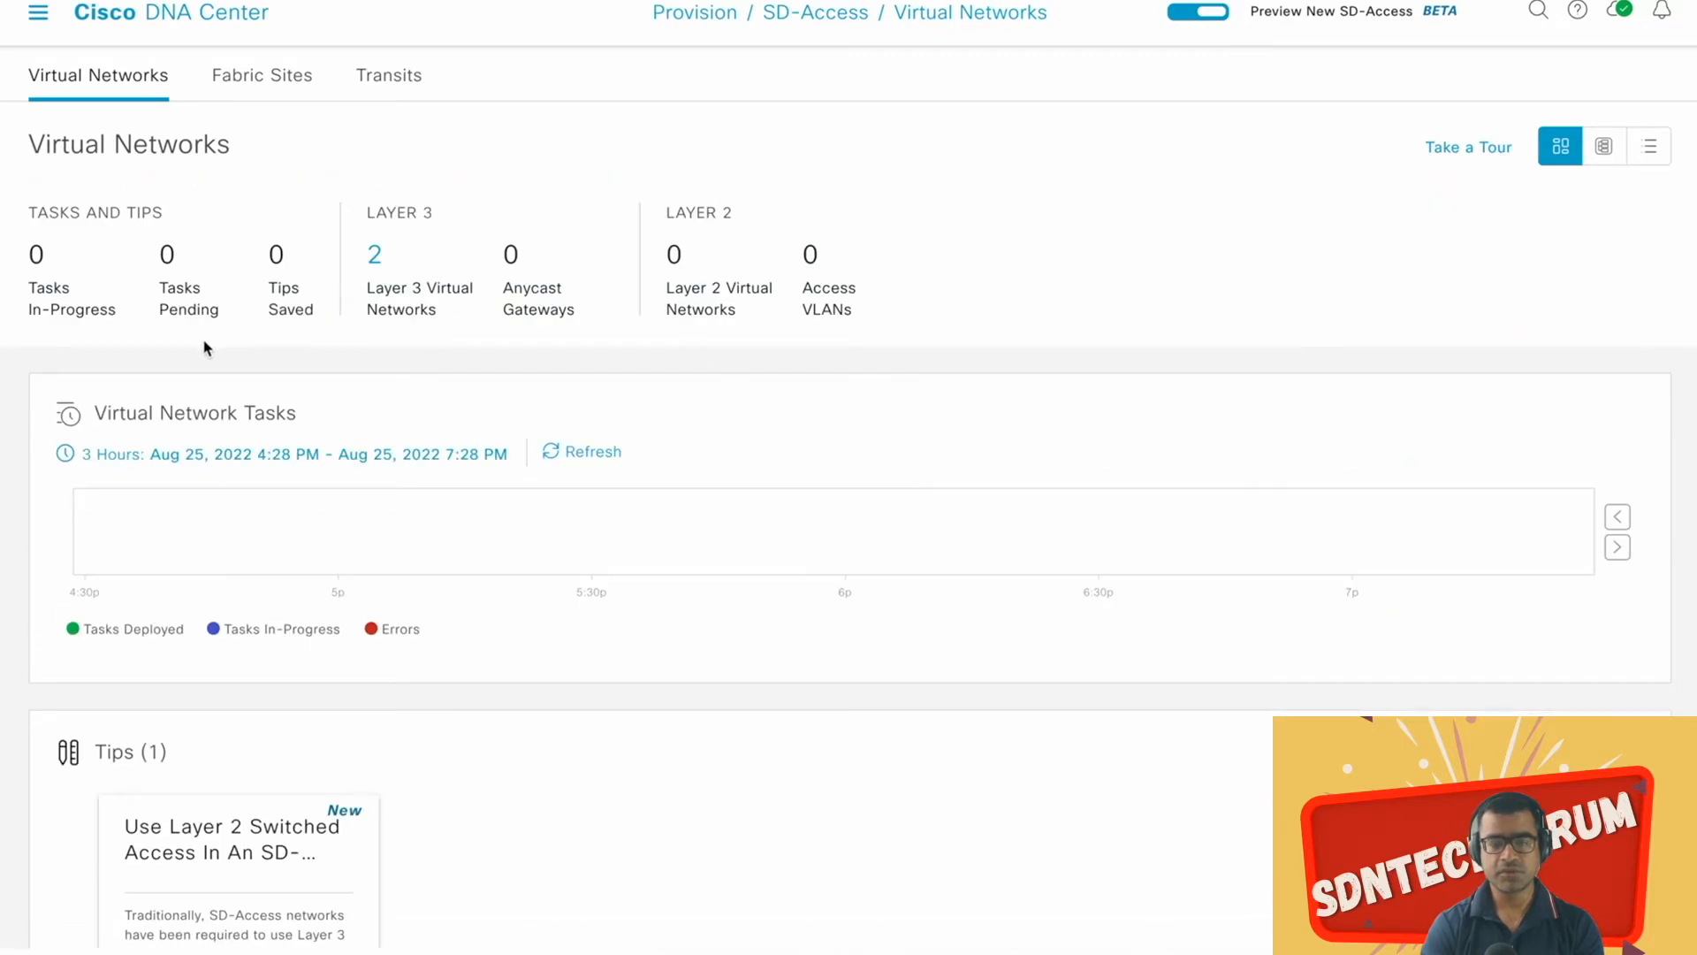
Step: Start the Create Layer 3 Virtual Networks workflow, name the new network Coporate_VN and continue to fabric site selection
scroll(697, 334, "down", 6)
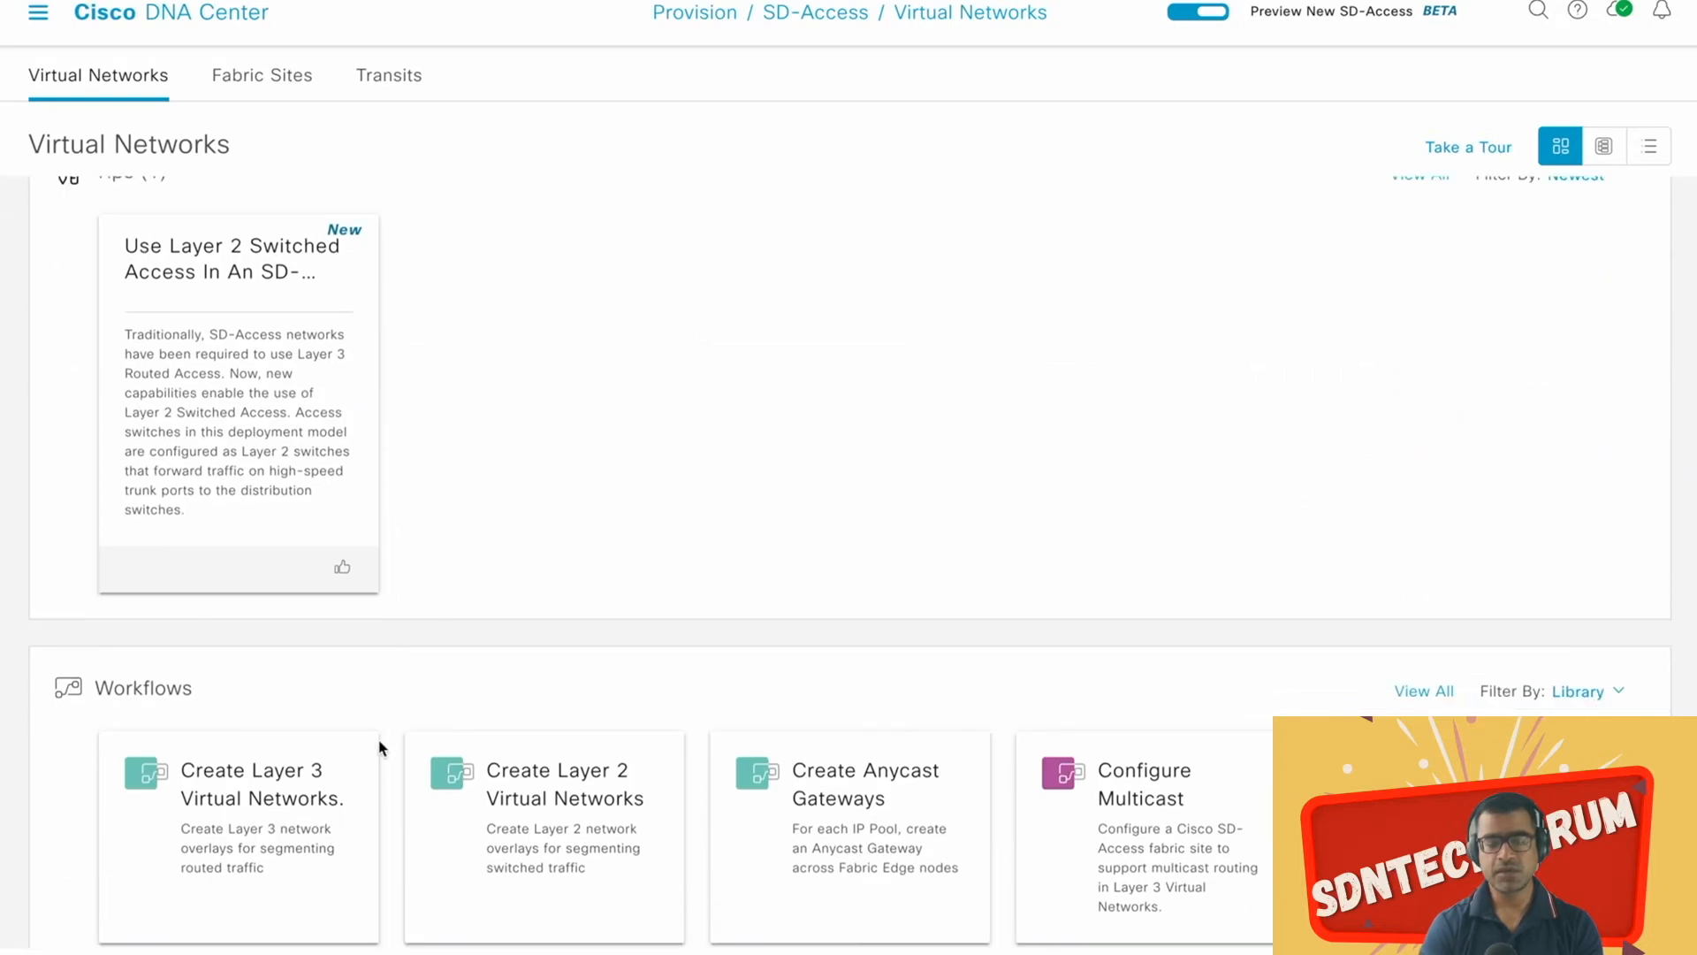
left_click(260, 804)
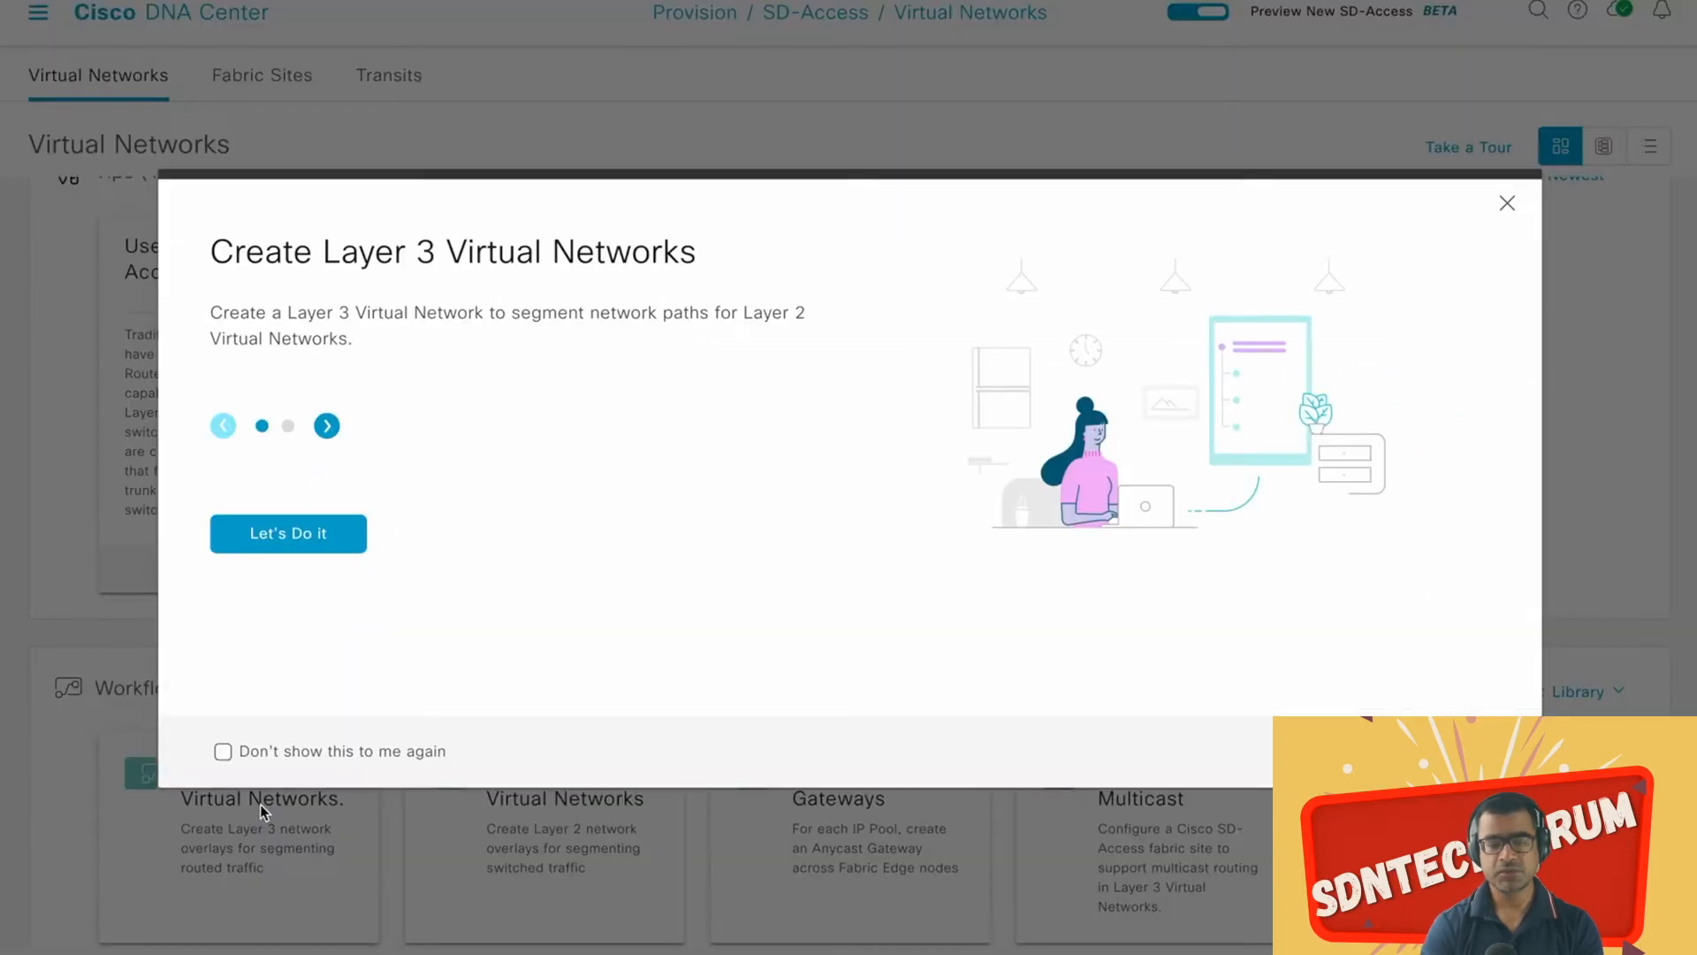
left_click(318, 534)
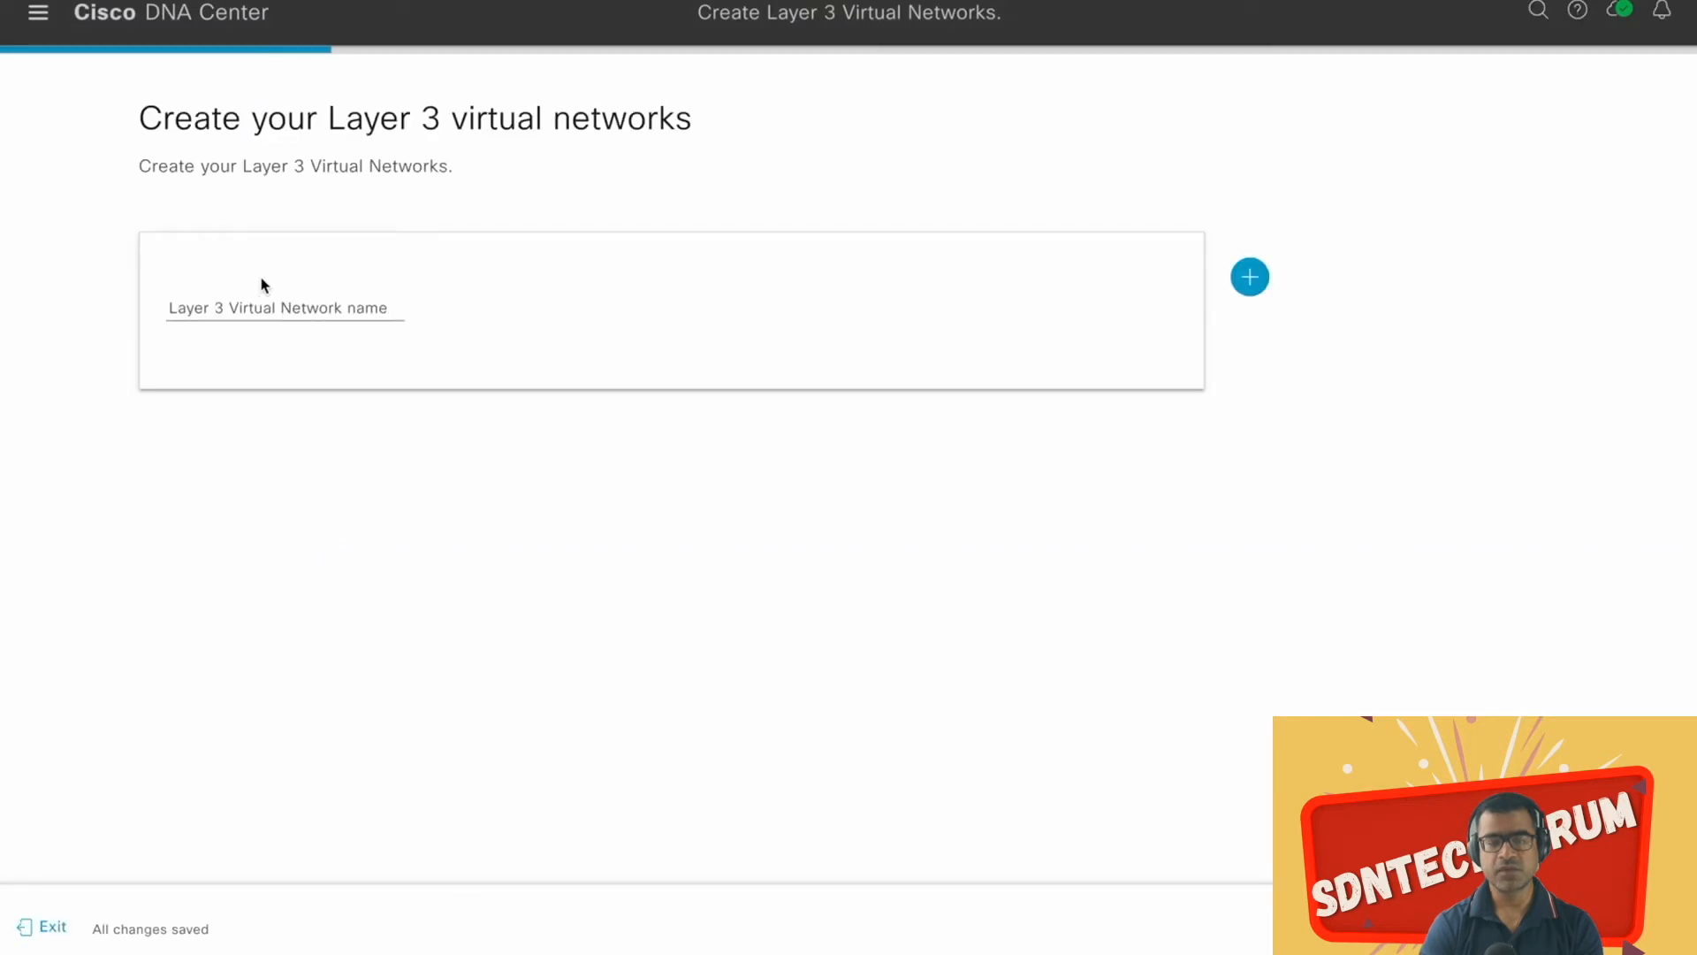
left_click(242, 306)
type("Cop")
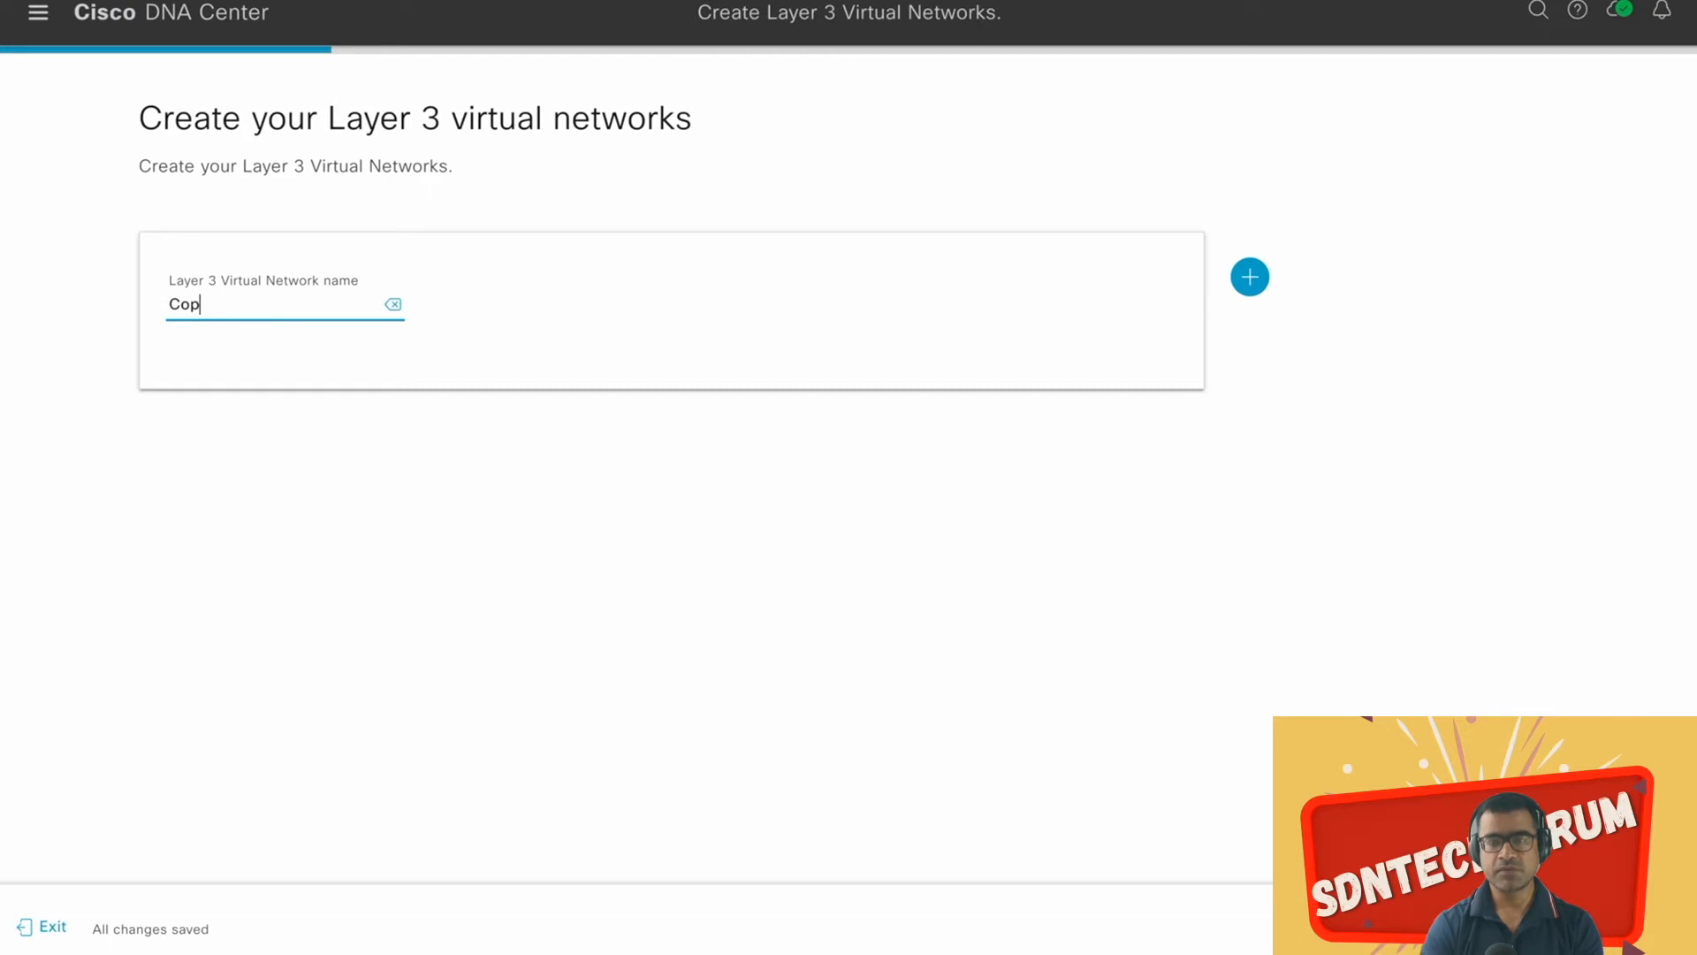
type("orate_VN")
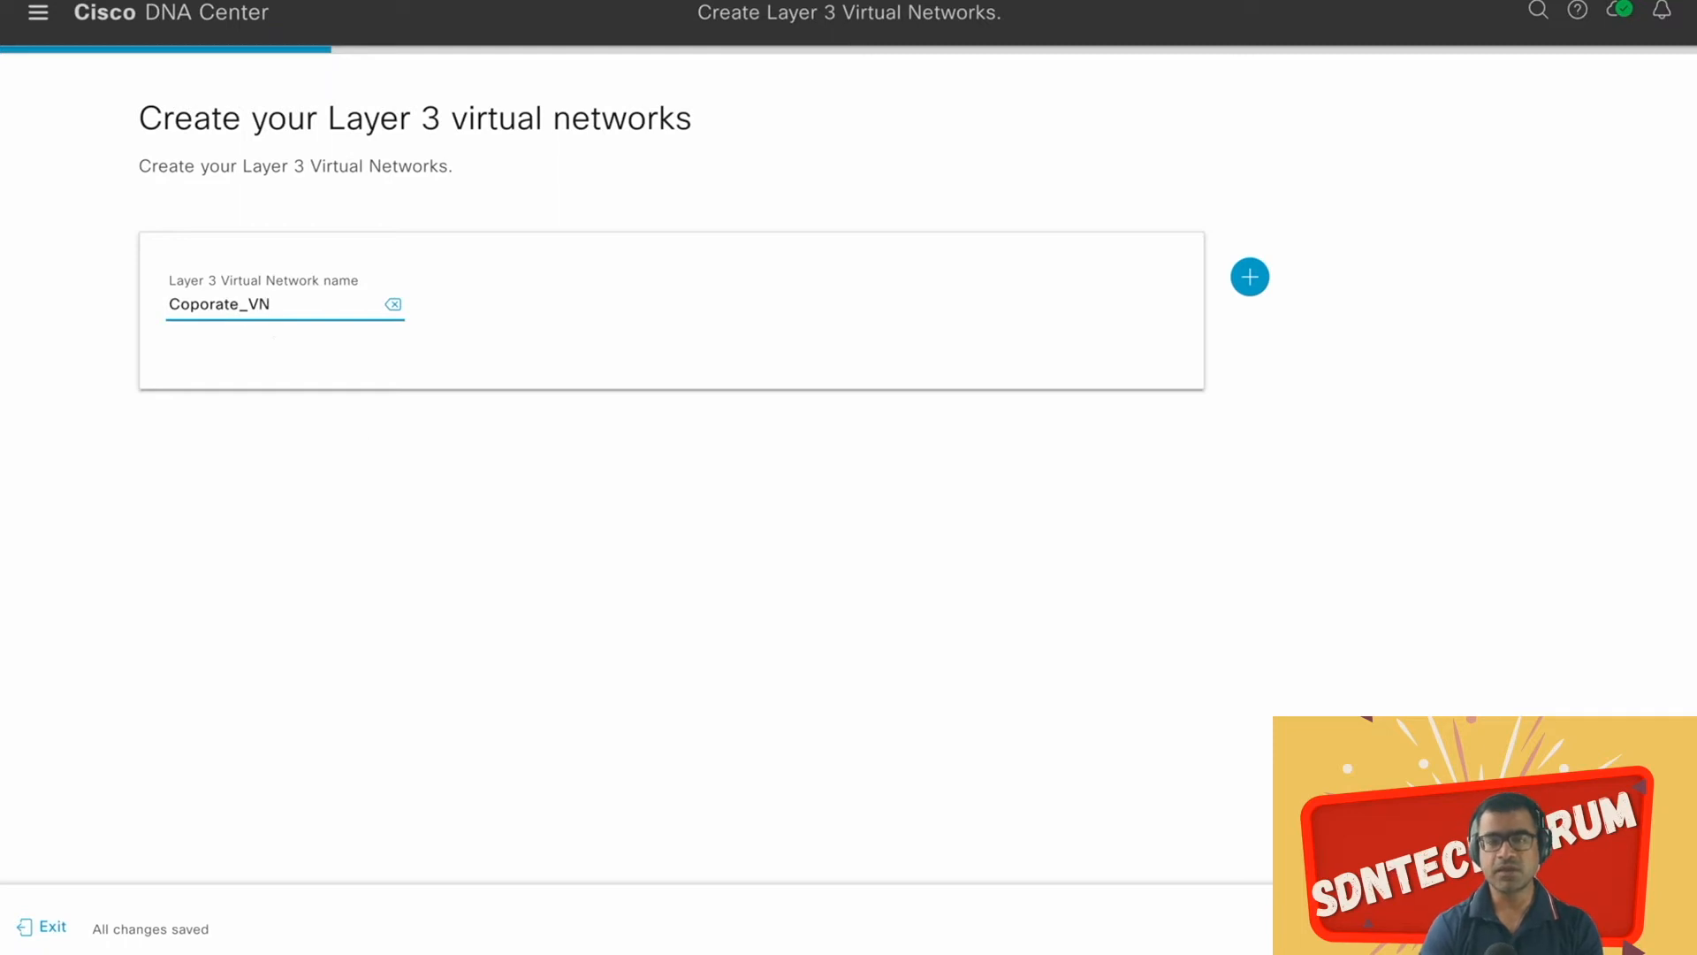
left_click(1637, 926)
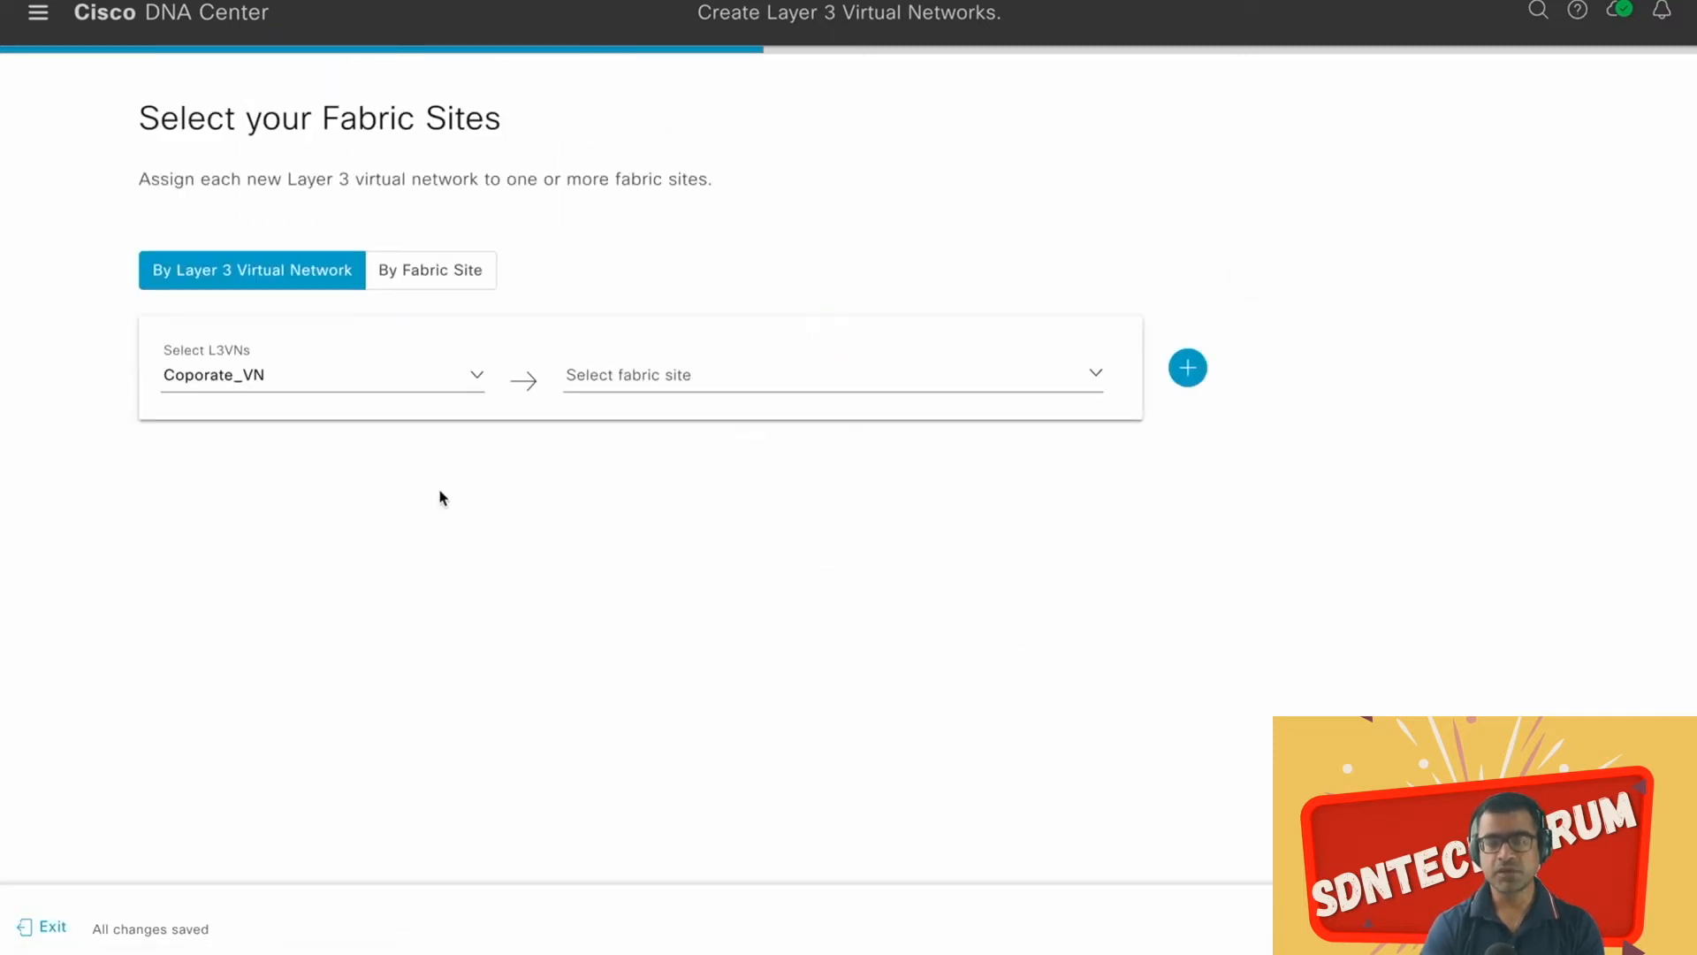
Step: Check the fabric sites offered for Coporate_VN in both the Layer 3 virtual network and fabric site assignment views
left_click(676, 382)
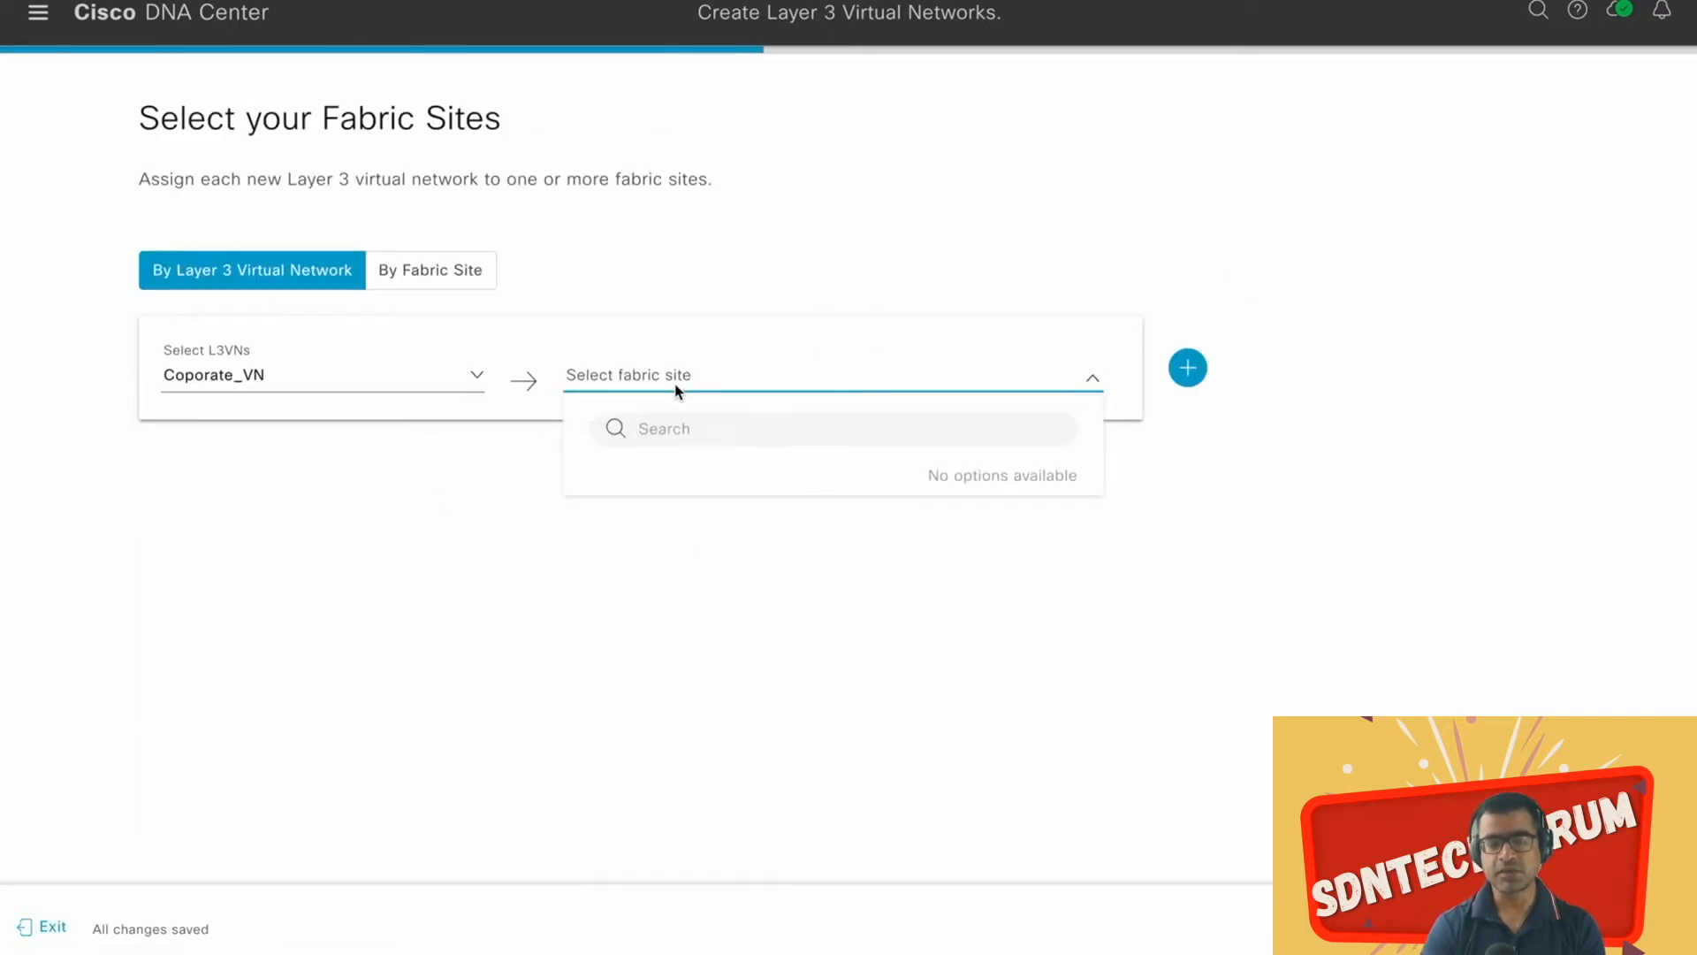
left_click(456, 507)
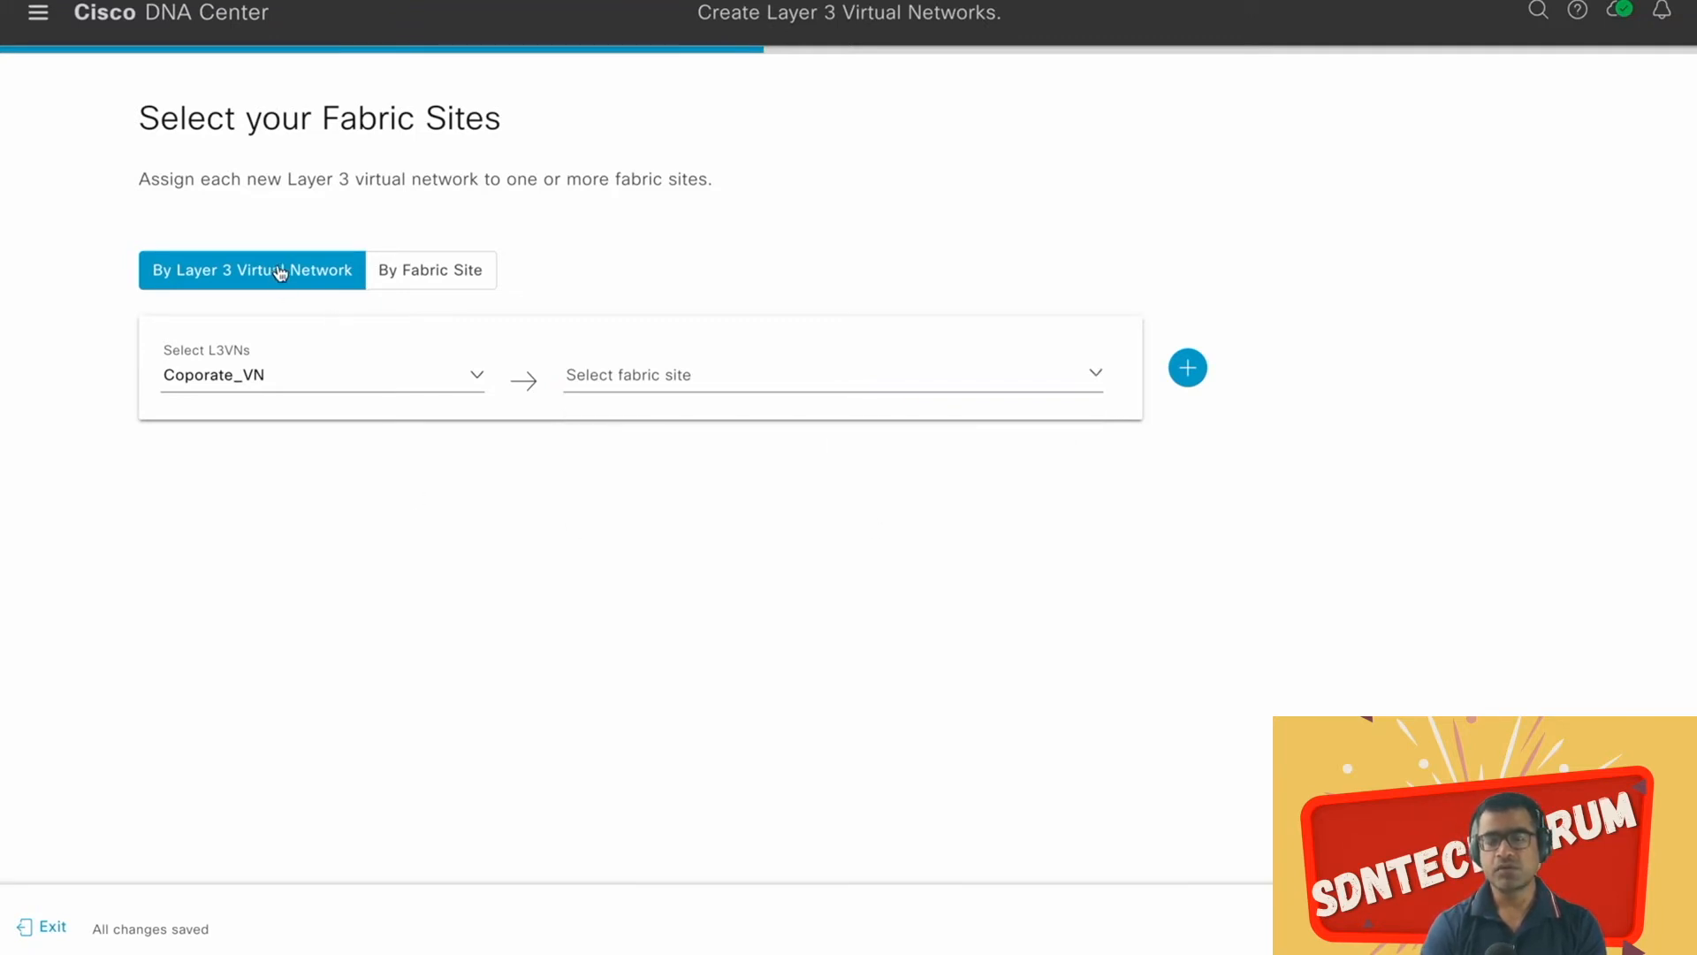
left_click(1097, 376)
left_click(1196, 700)
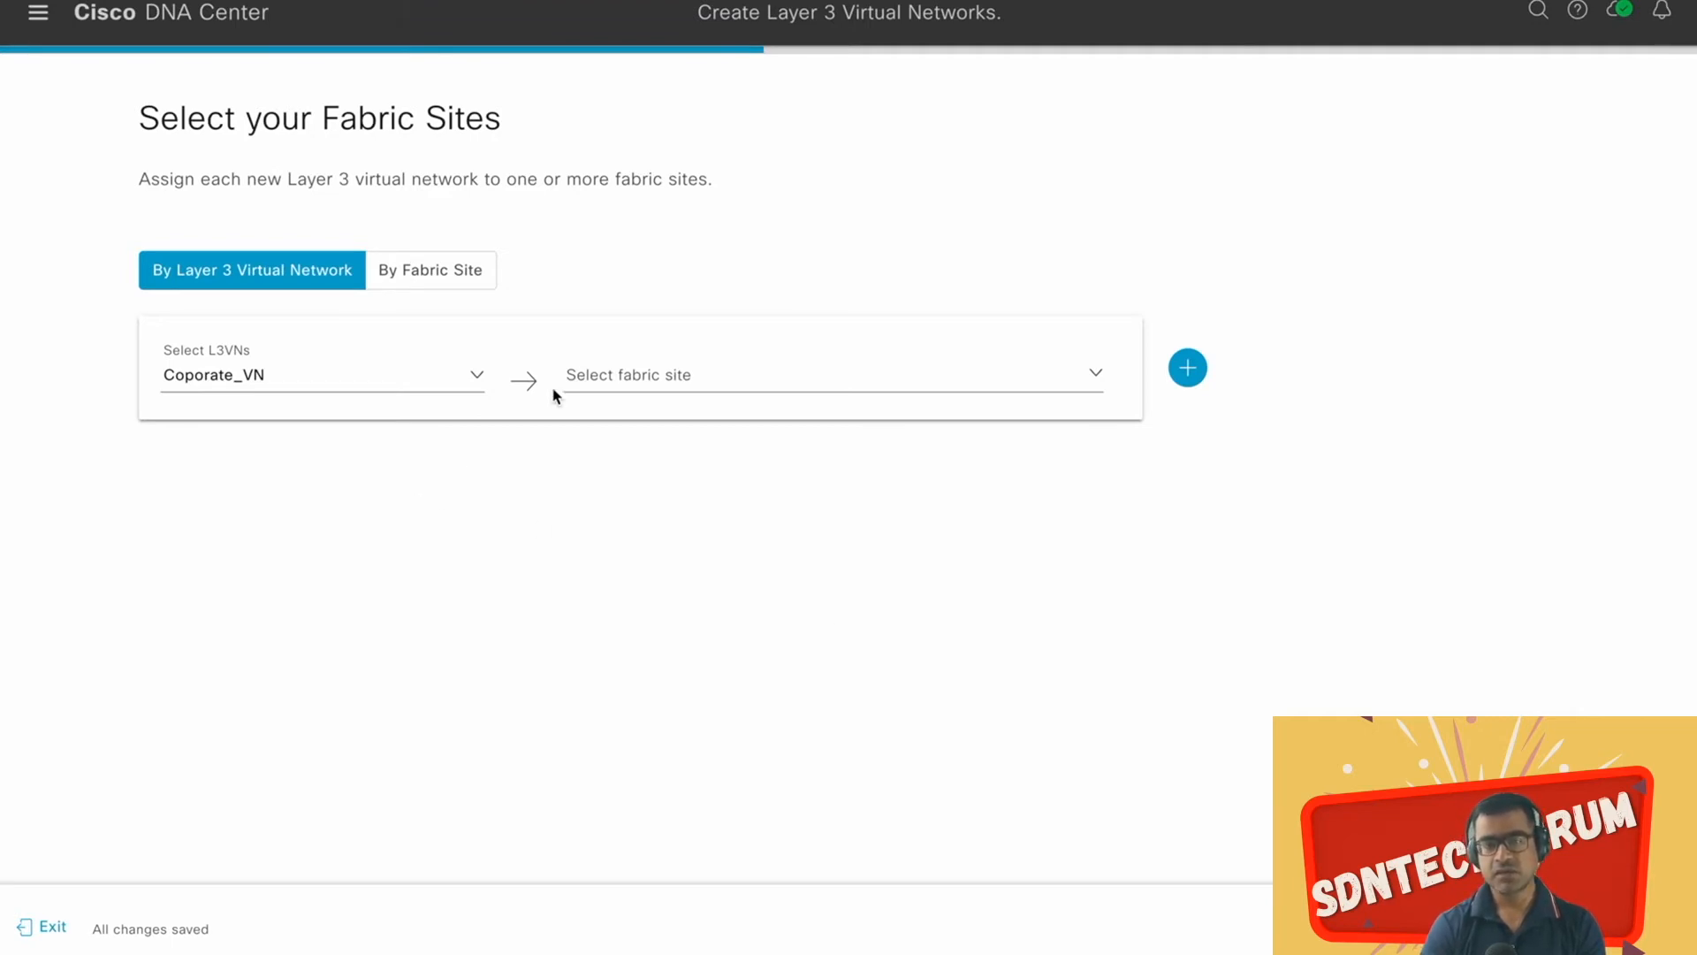
left_click(444, 277)
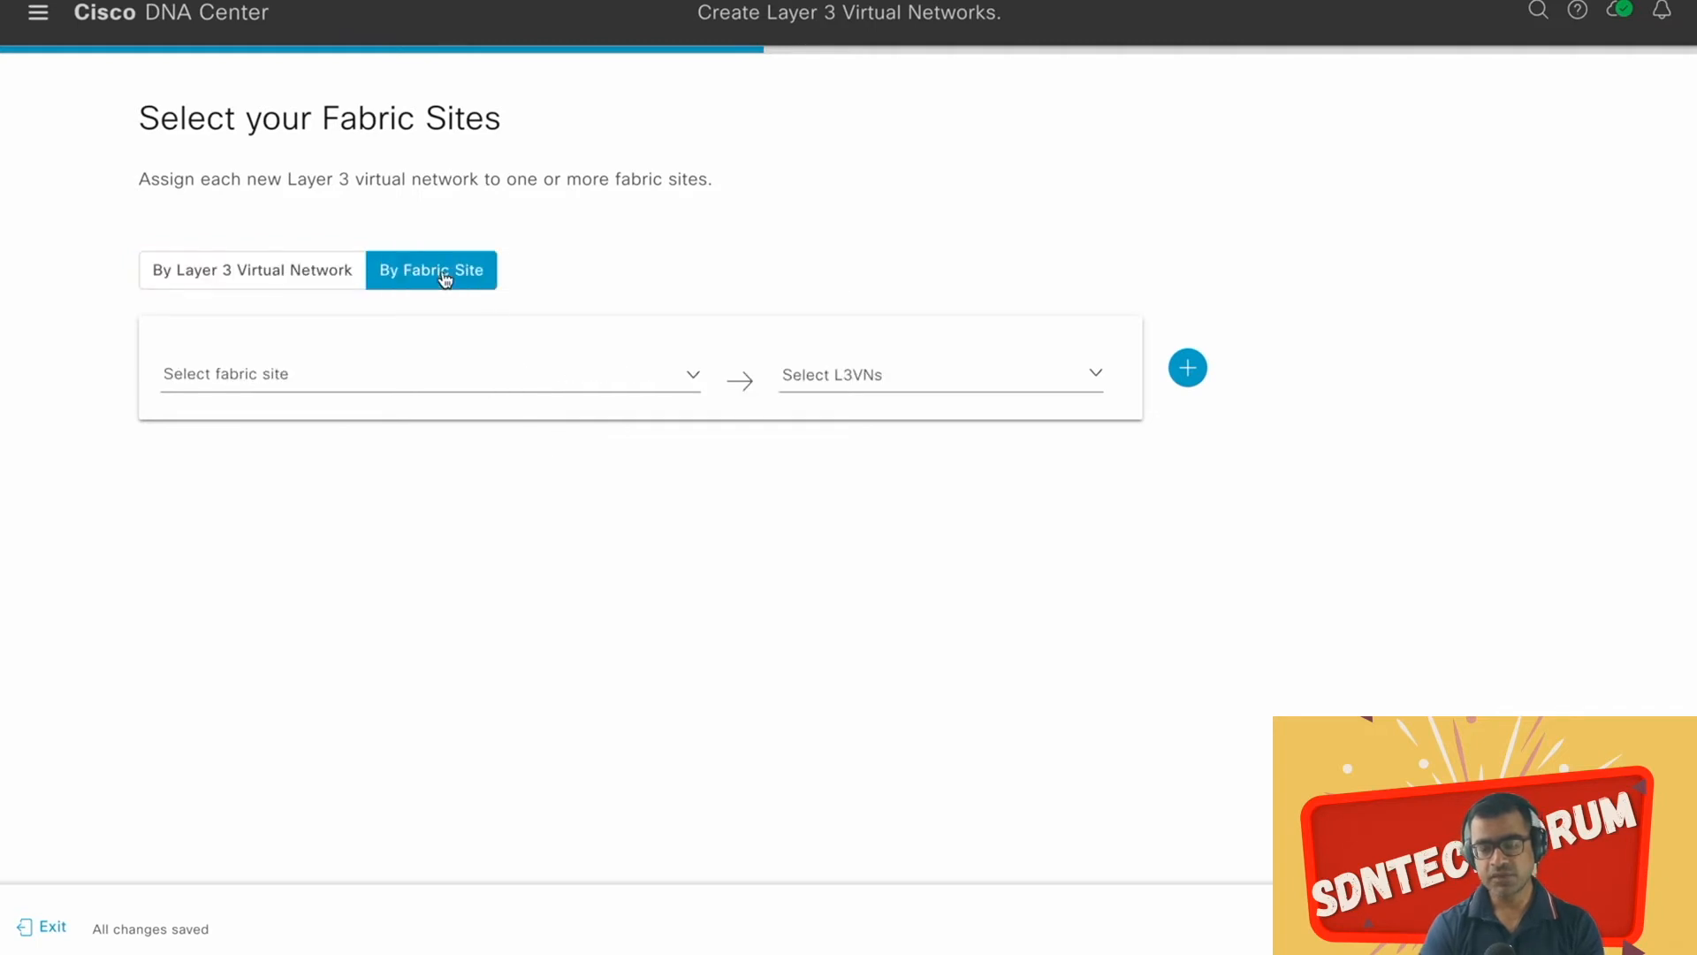
left_click(407, 389)
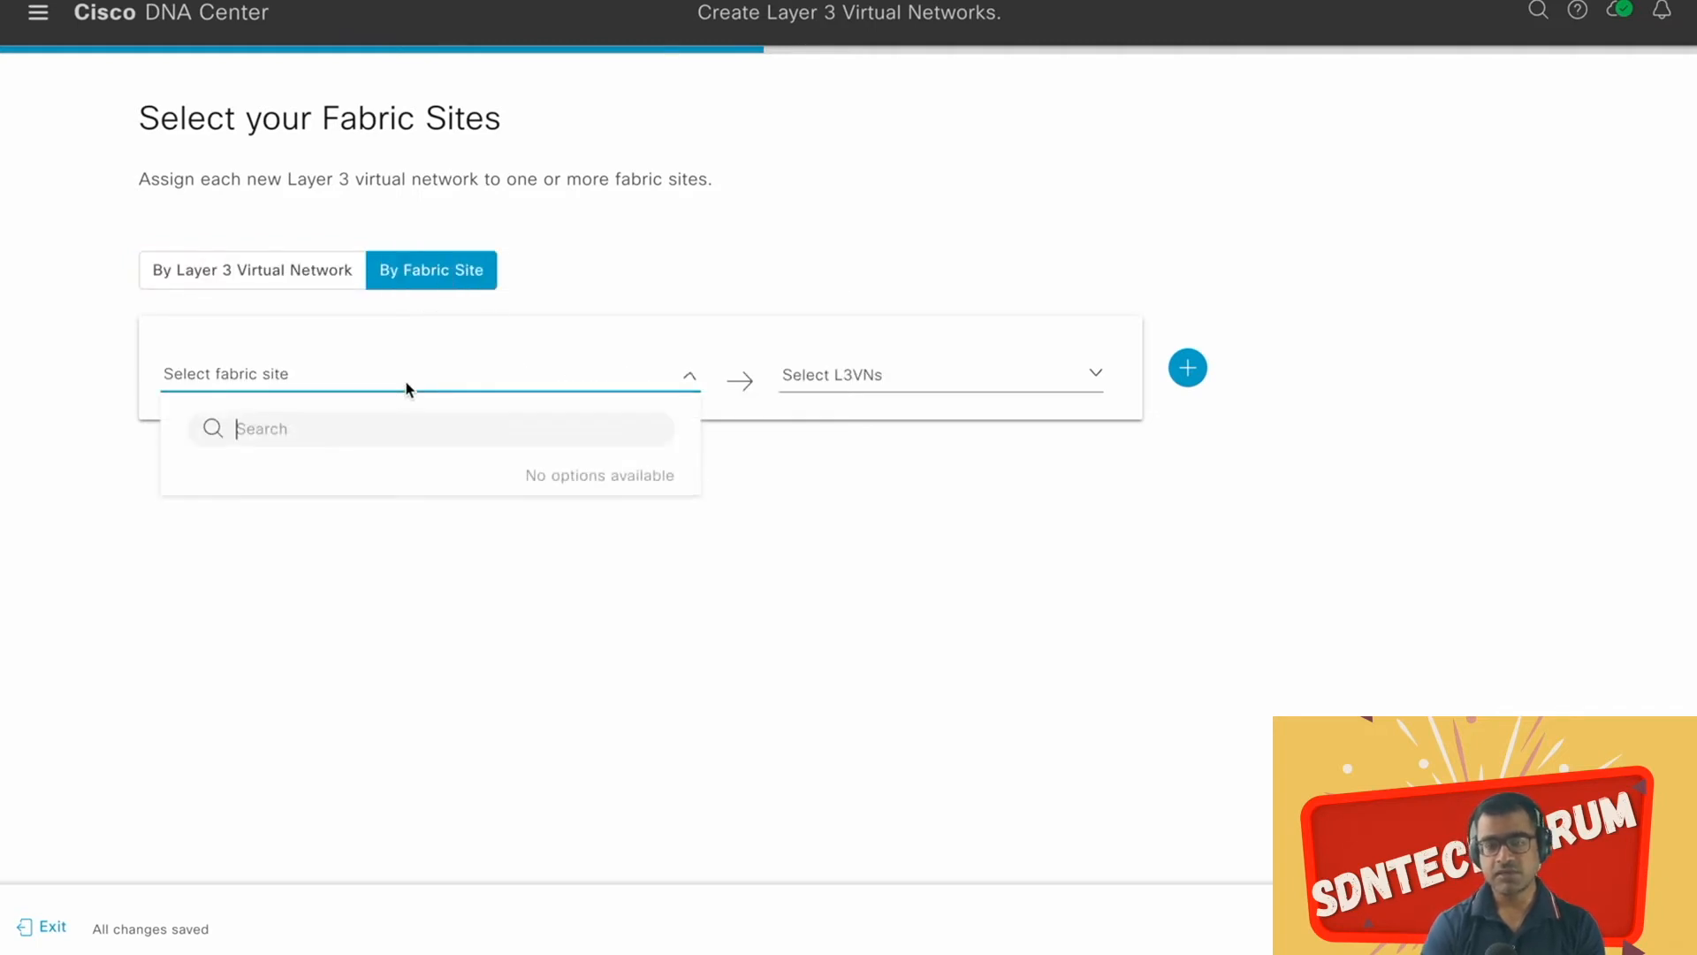
left_click(222, 276)
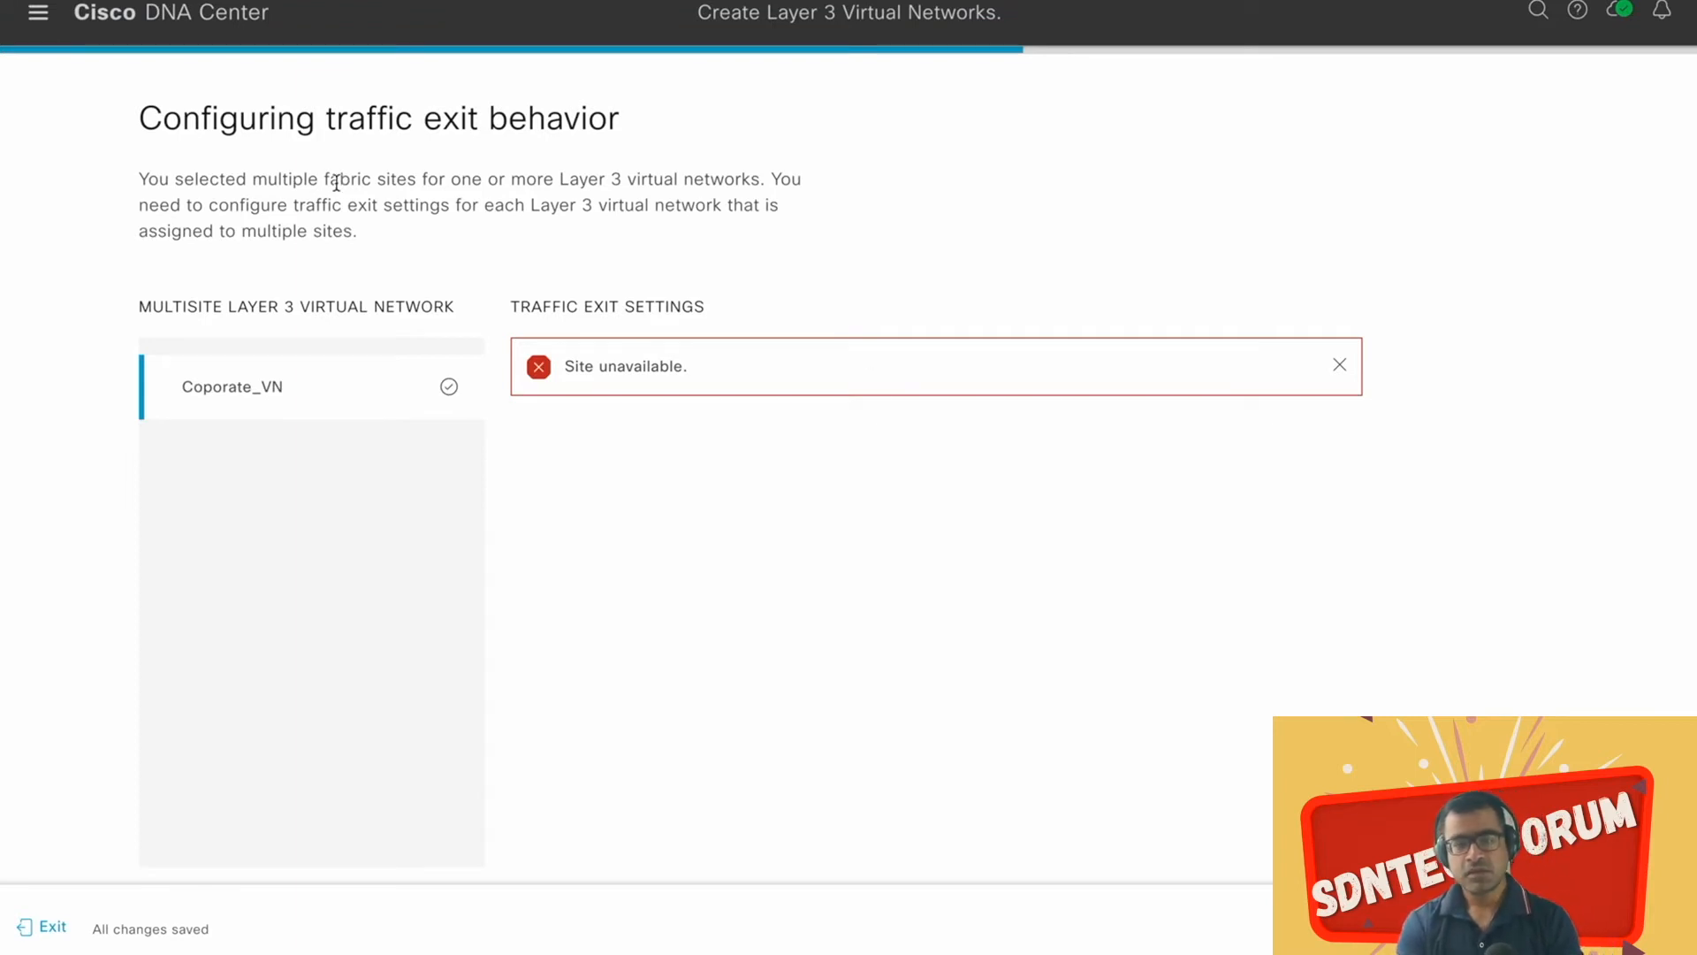
Step: Read the traffic exit behavior explanation, continue without configuring exit settings and review the Coporate_VN summary
left_click_drag(142, 177, 747, 246)
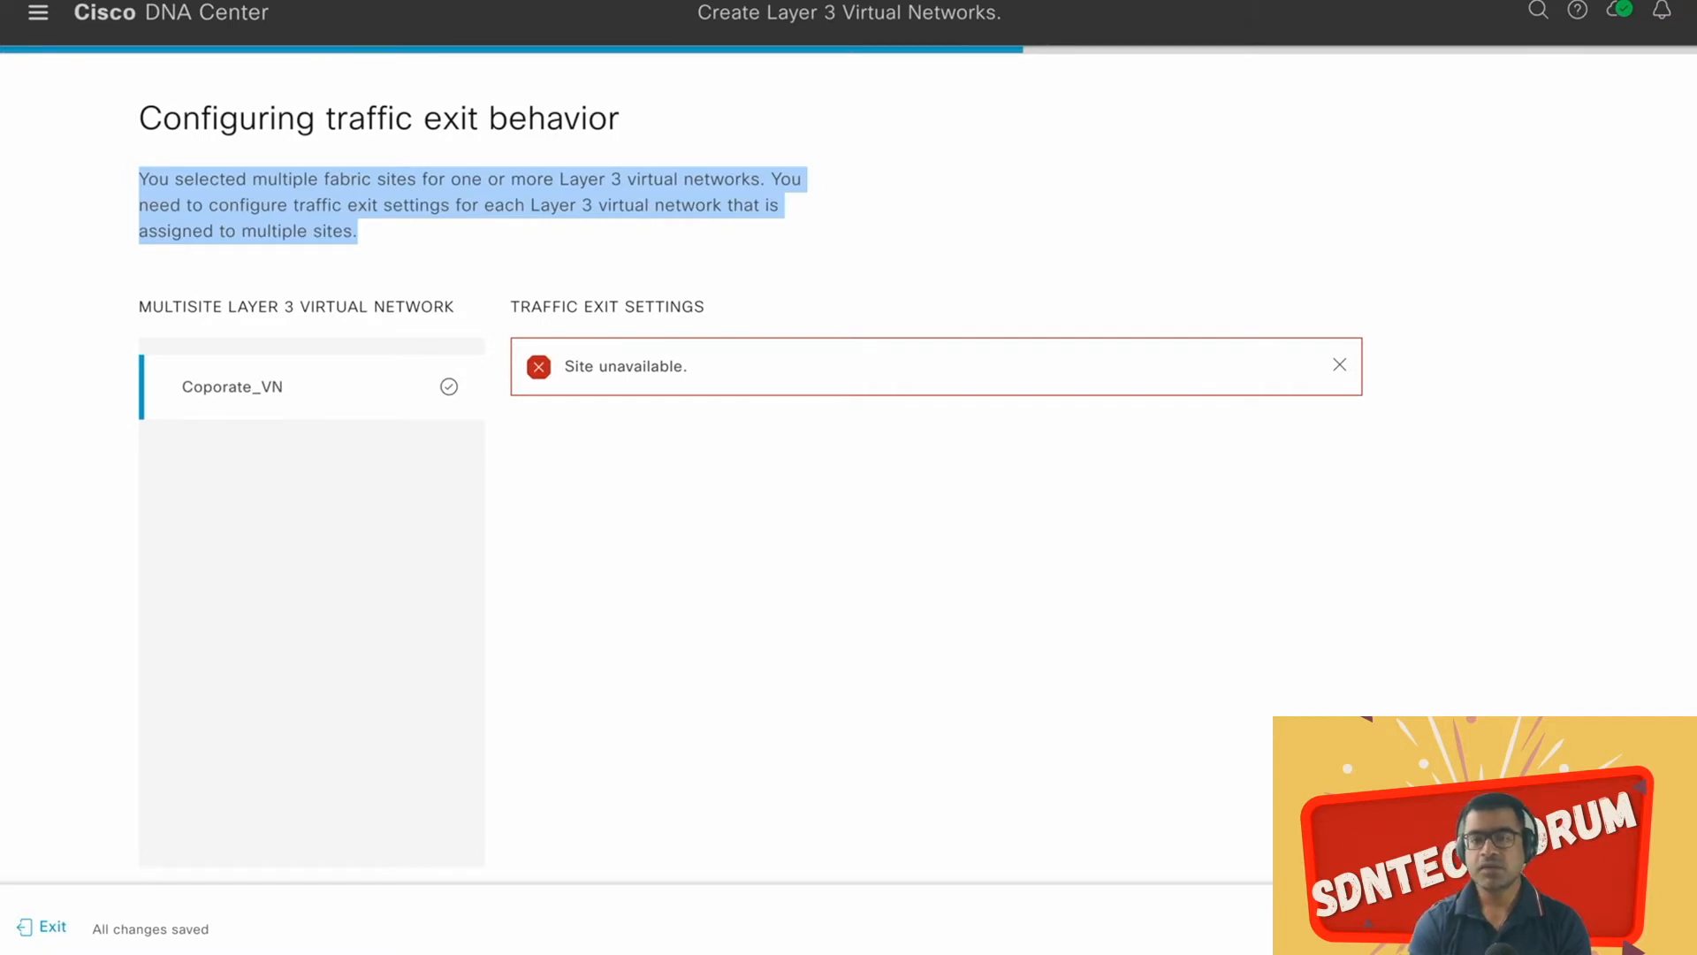
left_click(1632, 927)
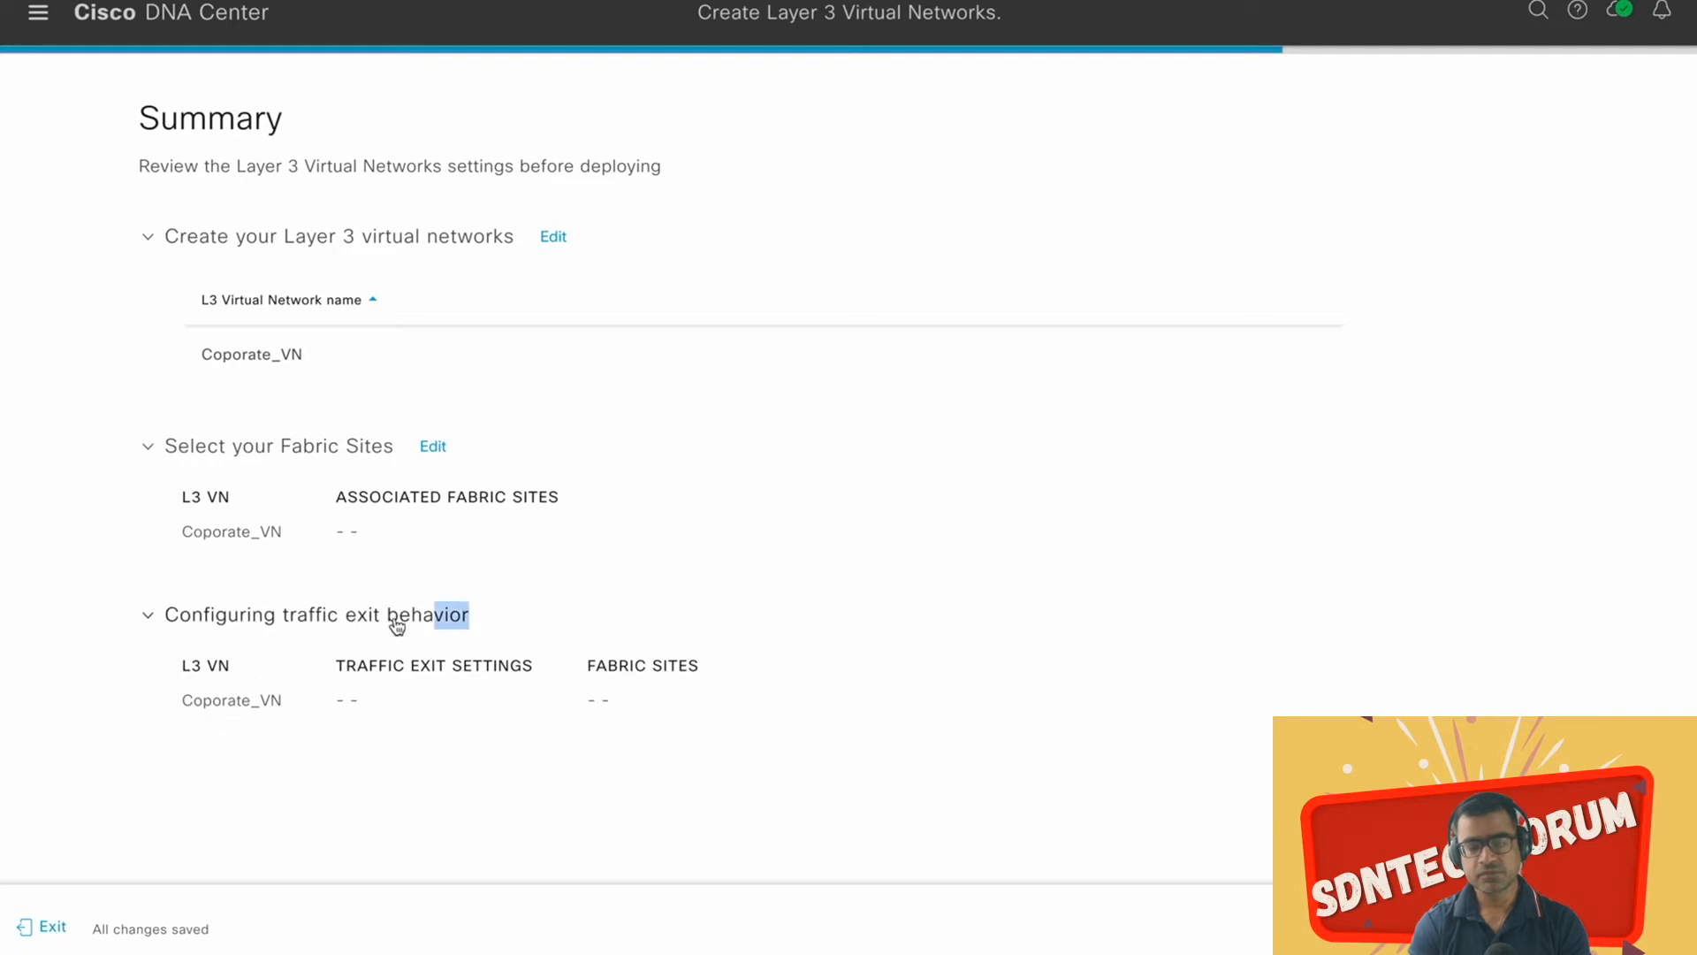
left_click_drag(468, 616, 181, 619)
left_click_drag(398, 449, 170, 457)
left_click(1110, 564)
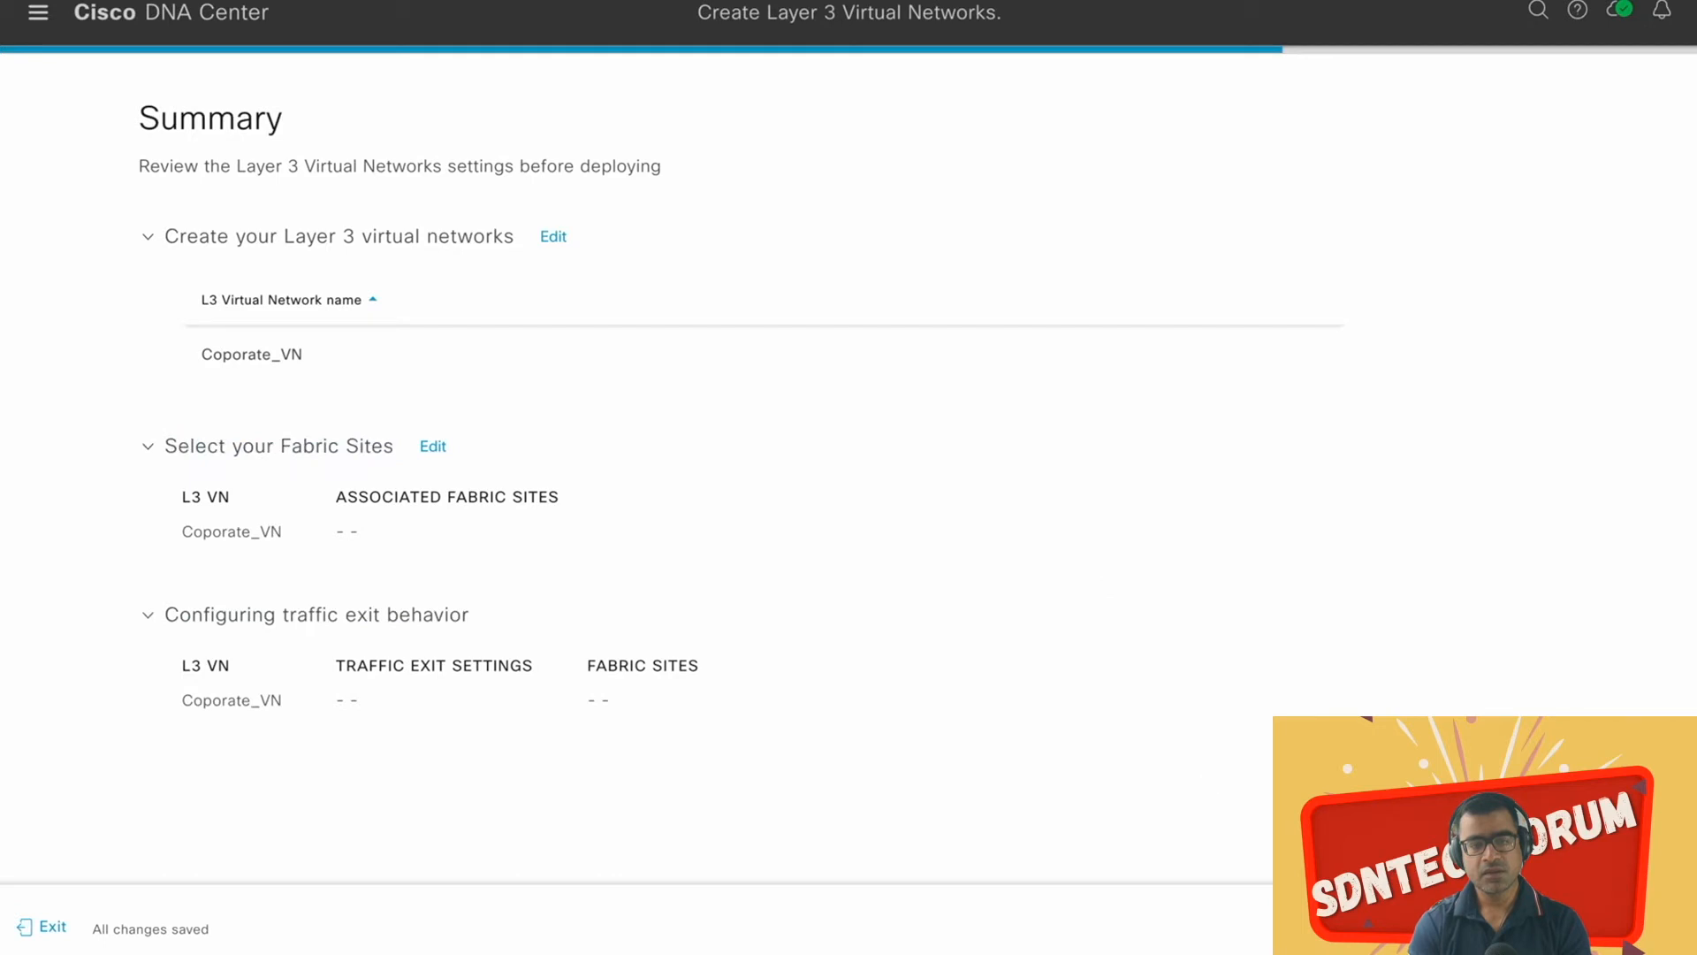
Step: Submit the Coporate_VN Layer 3 virtual network for deployment and open the list of all virtual networks
left_click(1616, 926)
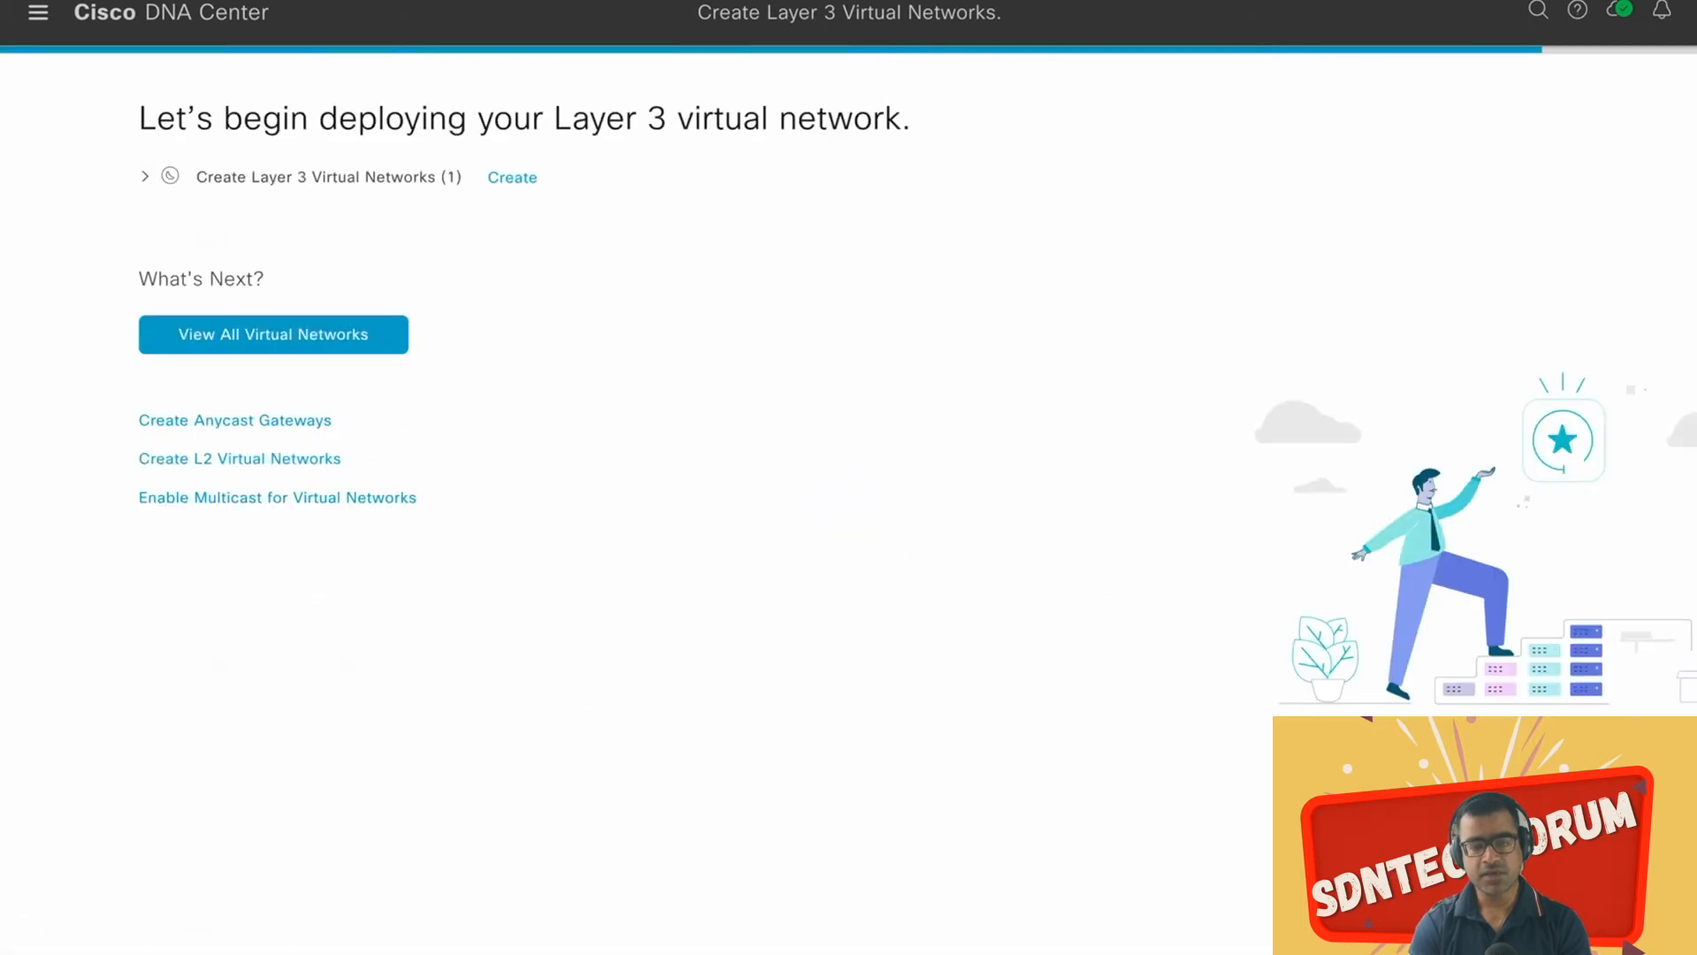
left_click(349, 353)
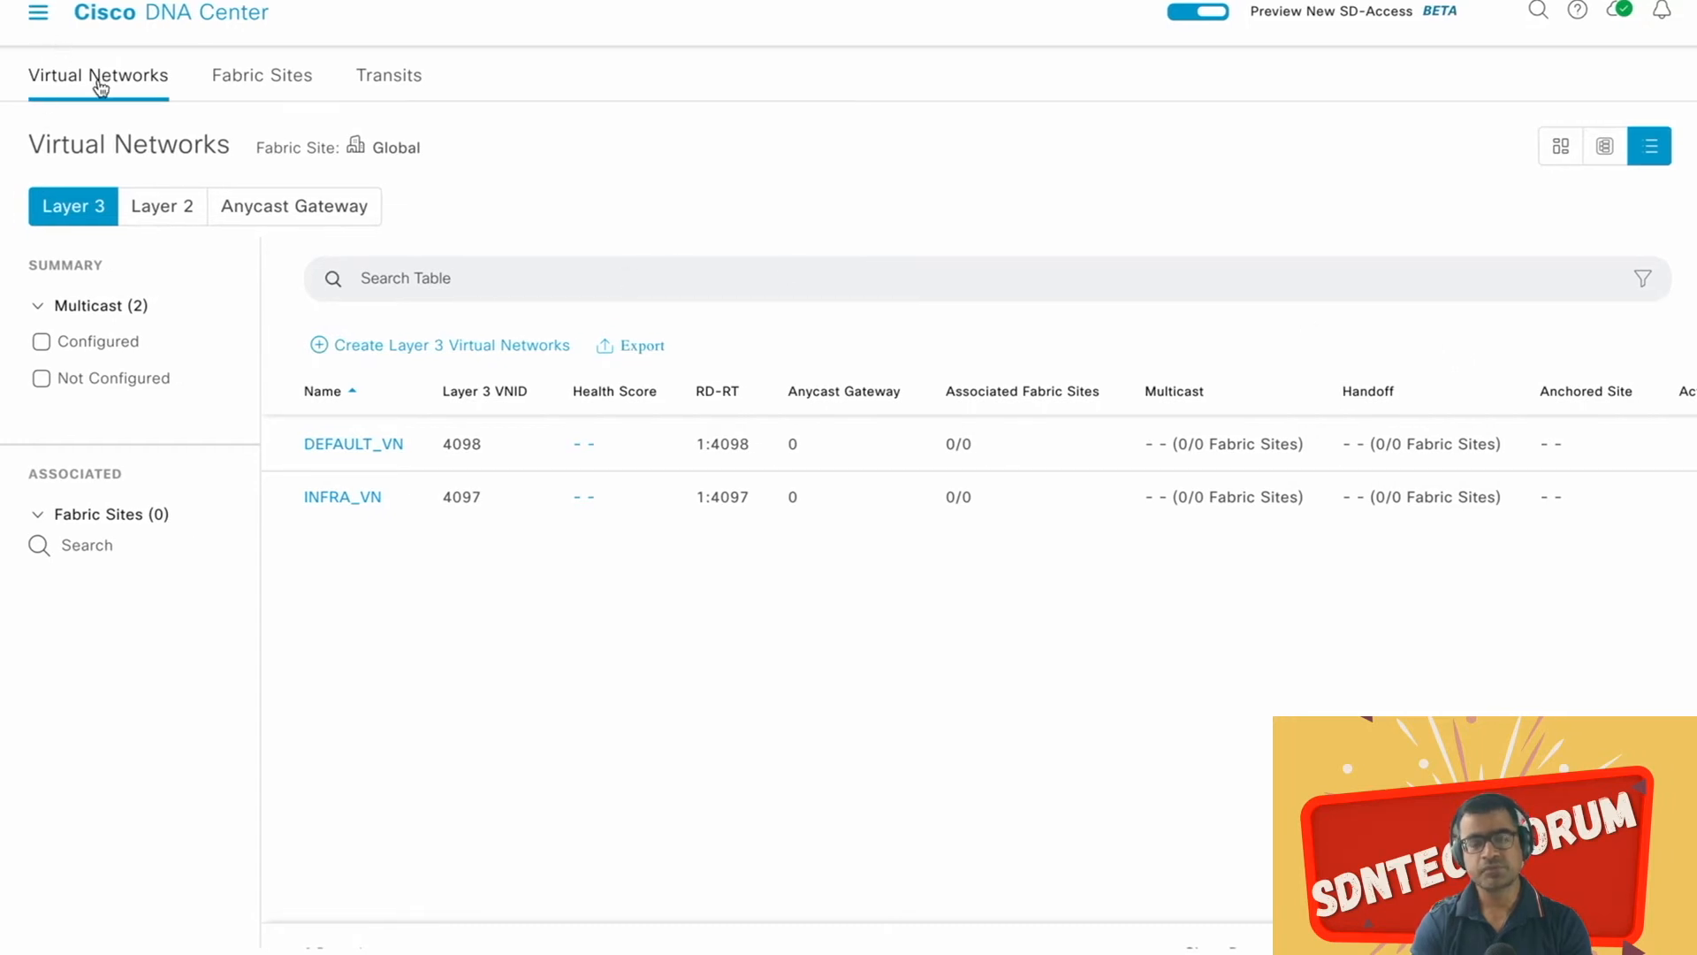
Step: Examine the SD-Access virtual networks overview with its tasks, tips and available workflows
left_click(37, 18)
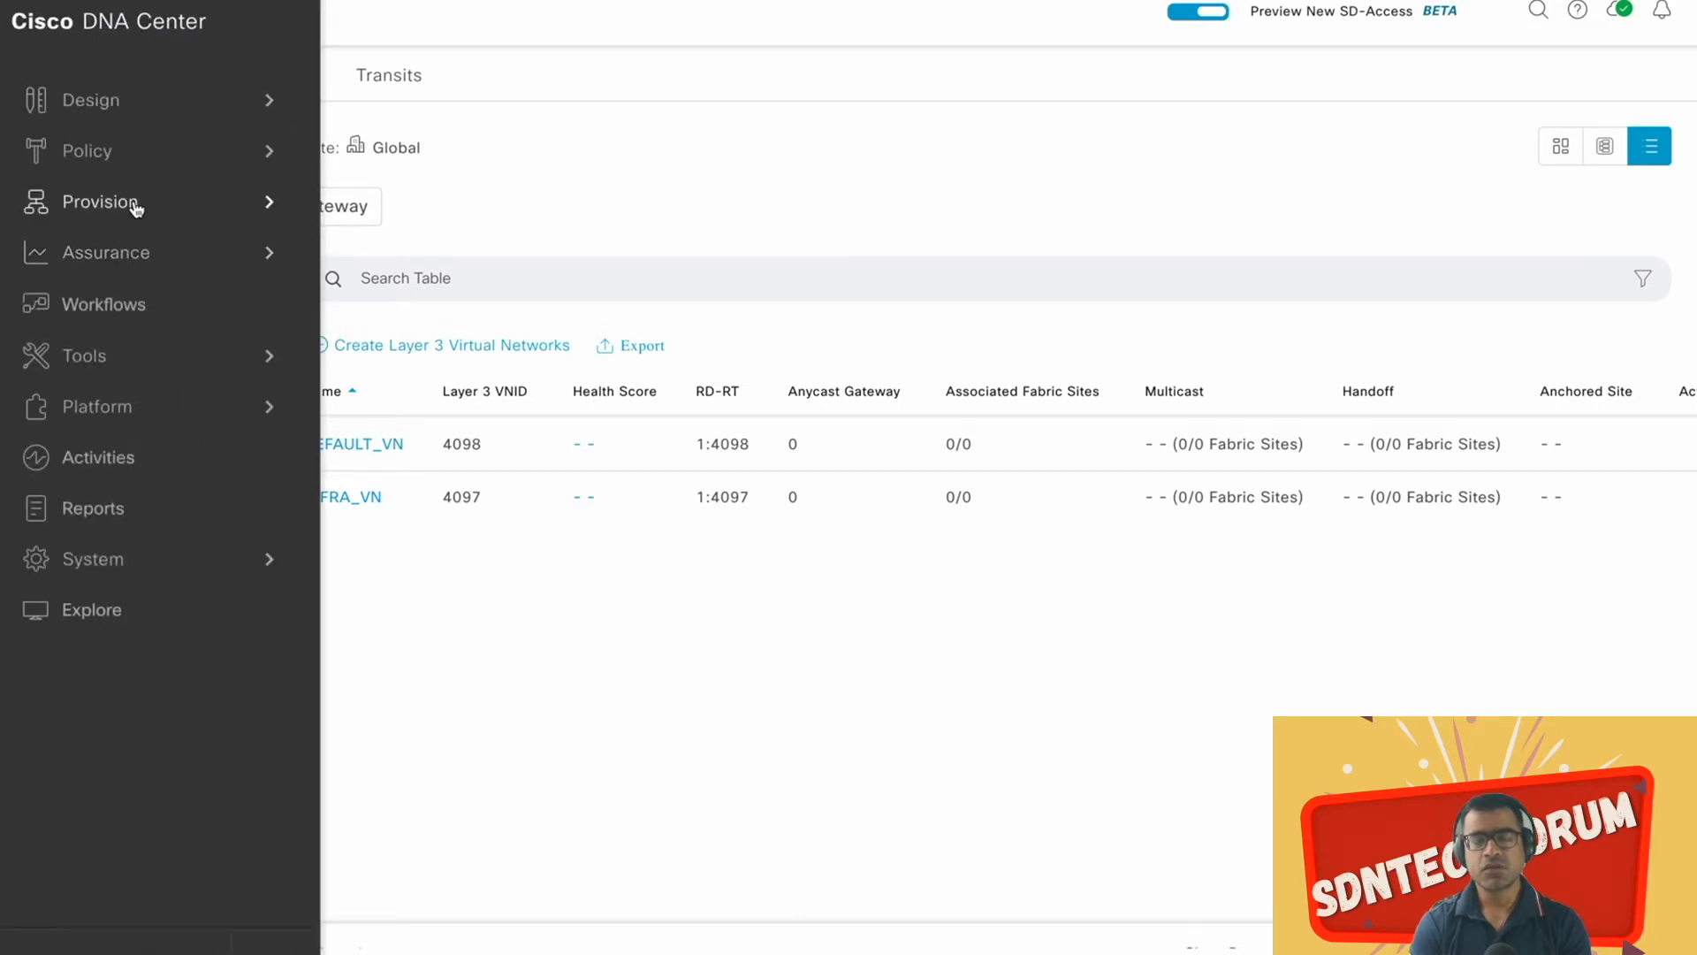
mouse_move(133, 201)
left_click(462, 278)
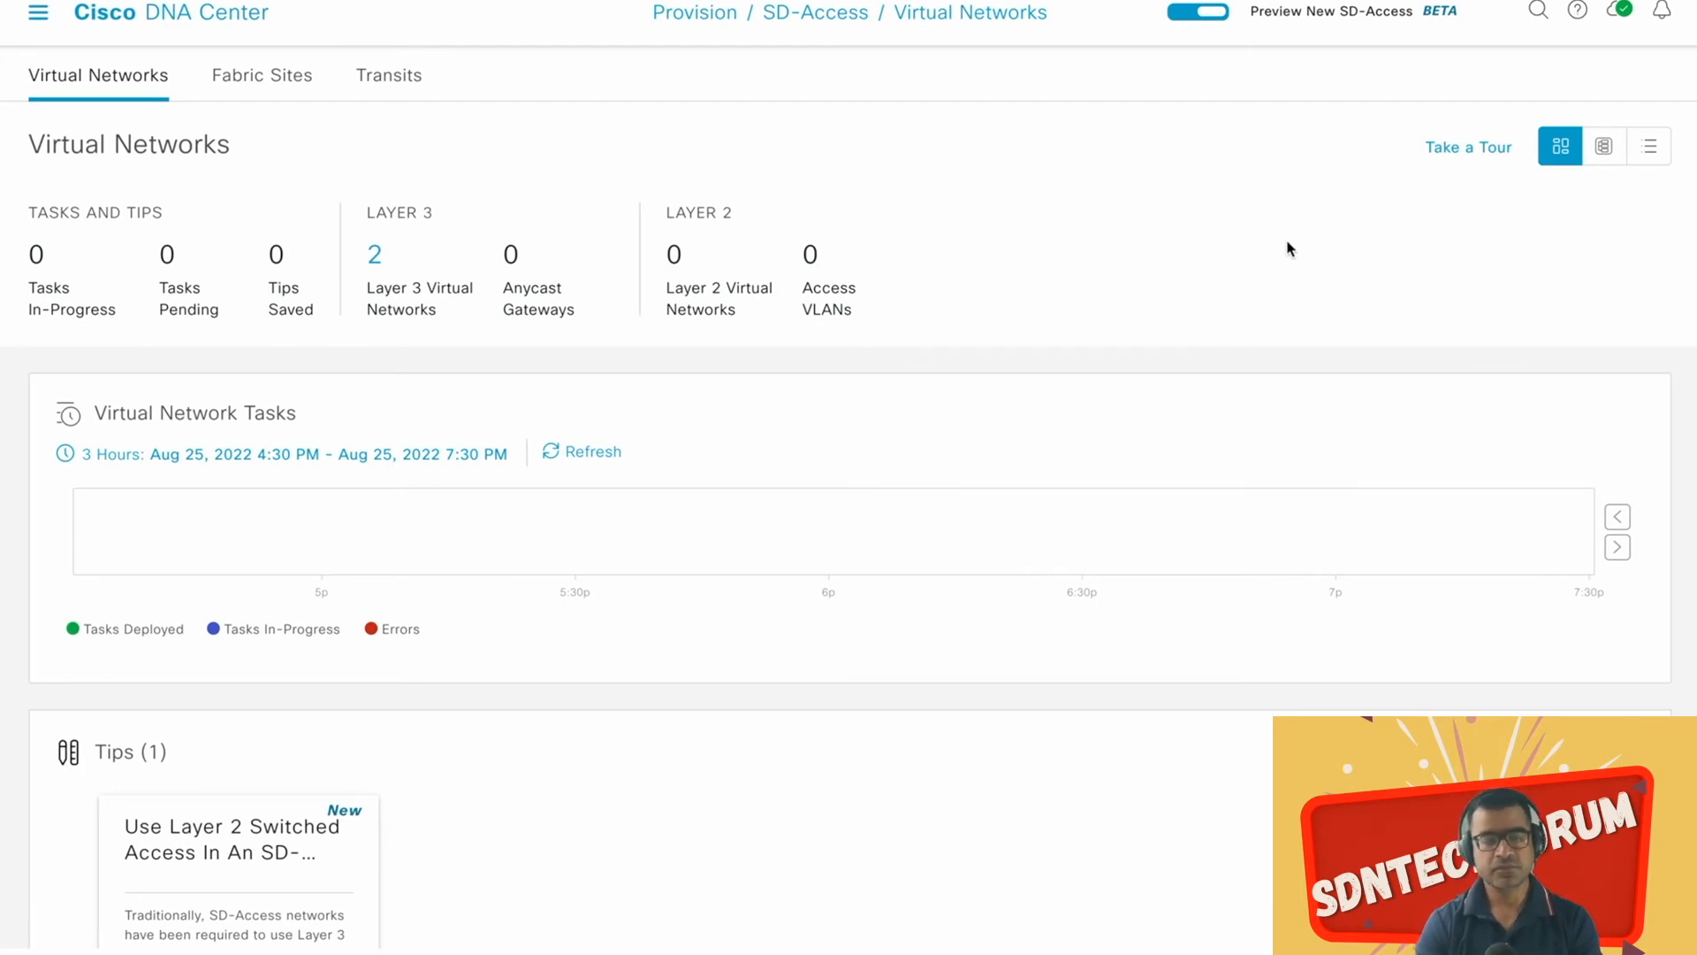
scroll(1277, 250, "down", 7)
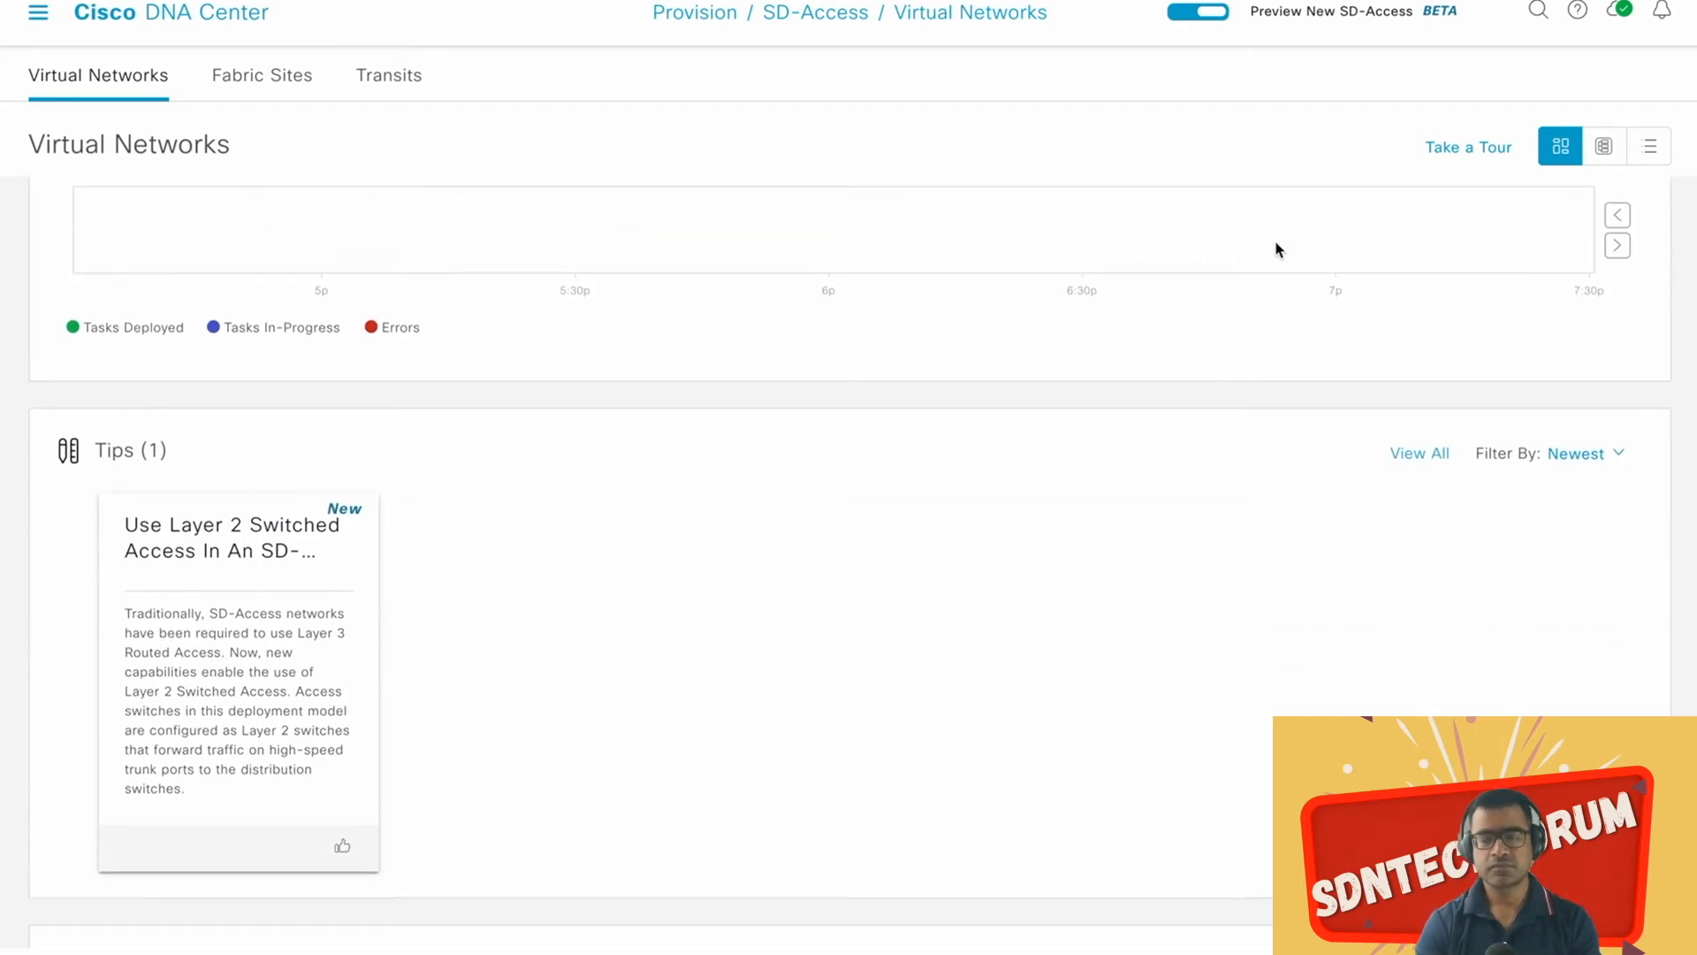
scroll(1276, 250, "up", 7)
scroll(1276, 250, "down", 7)
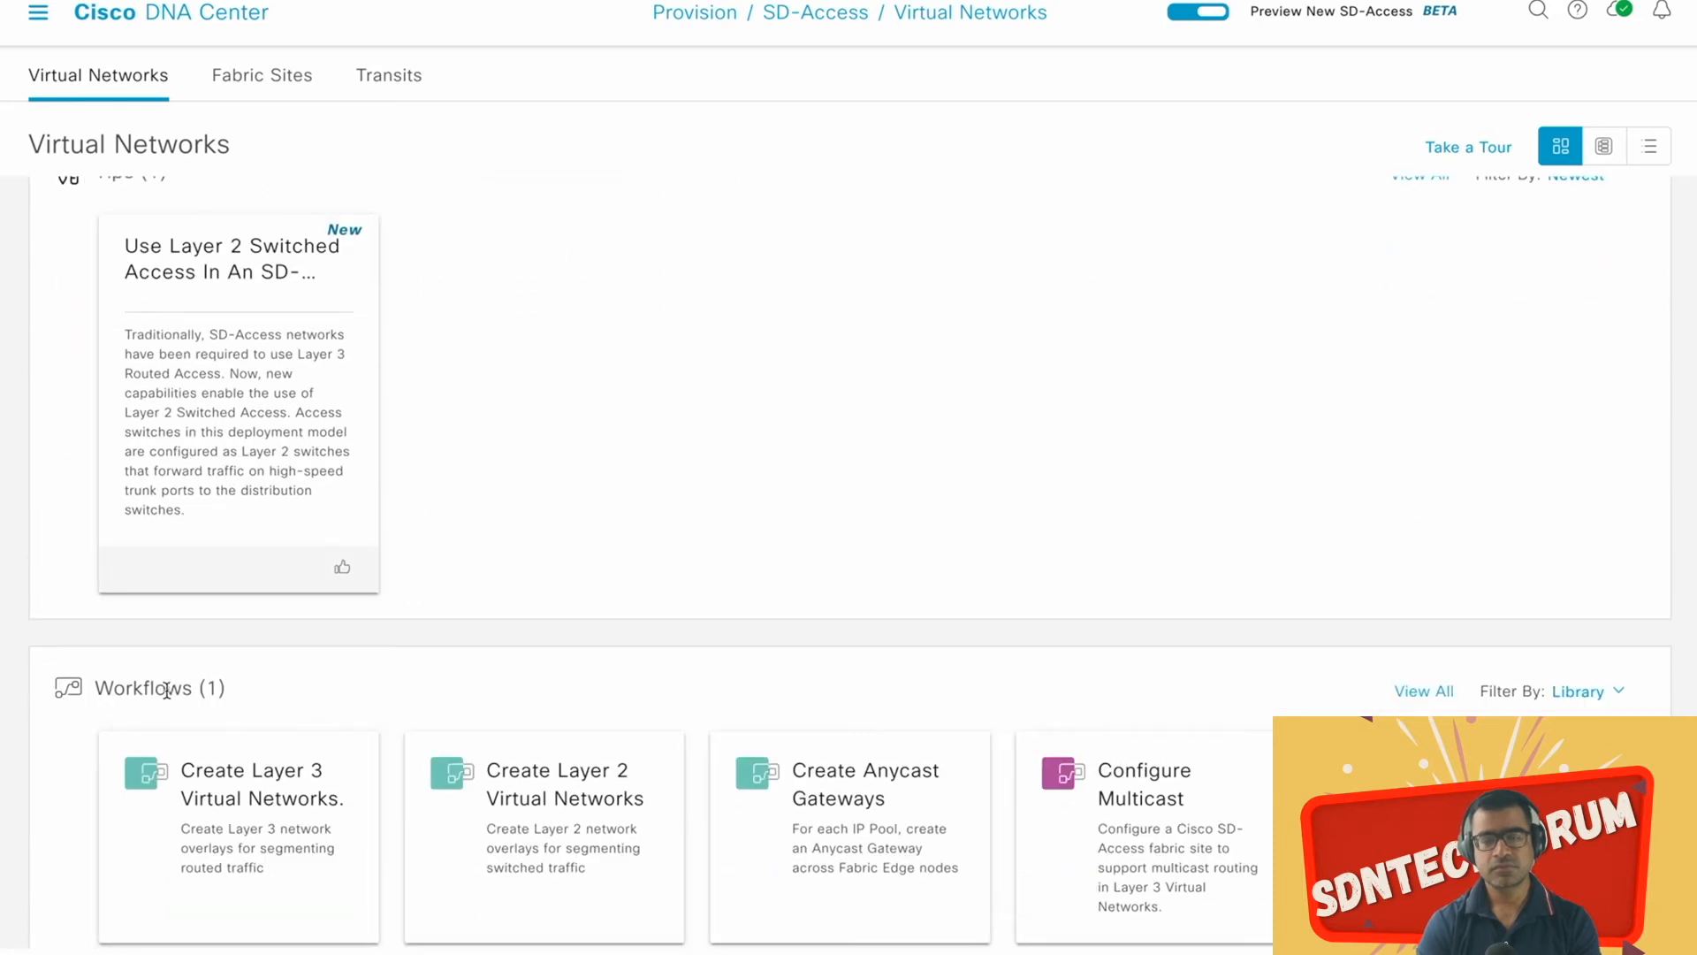
scroll(924, 316, "up", 7)
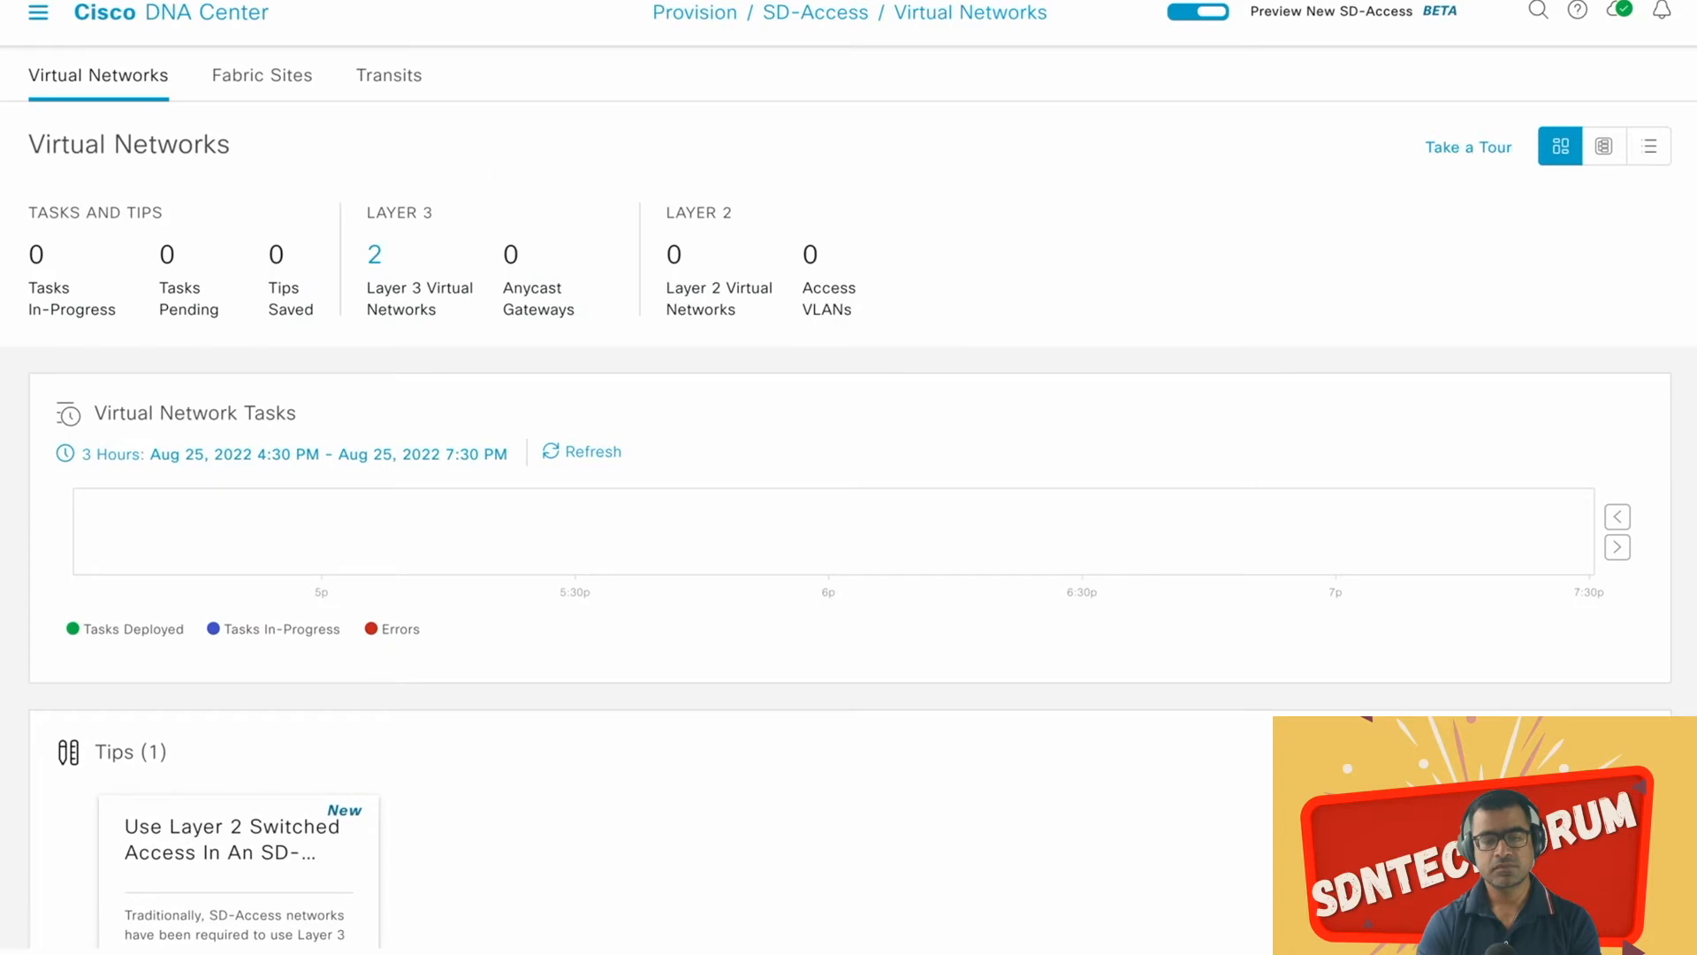
Step: Open the in-progress Create Layer 3 Virtual Networks workflow and check which virtual network it is set to create
left_click(39, 16)
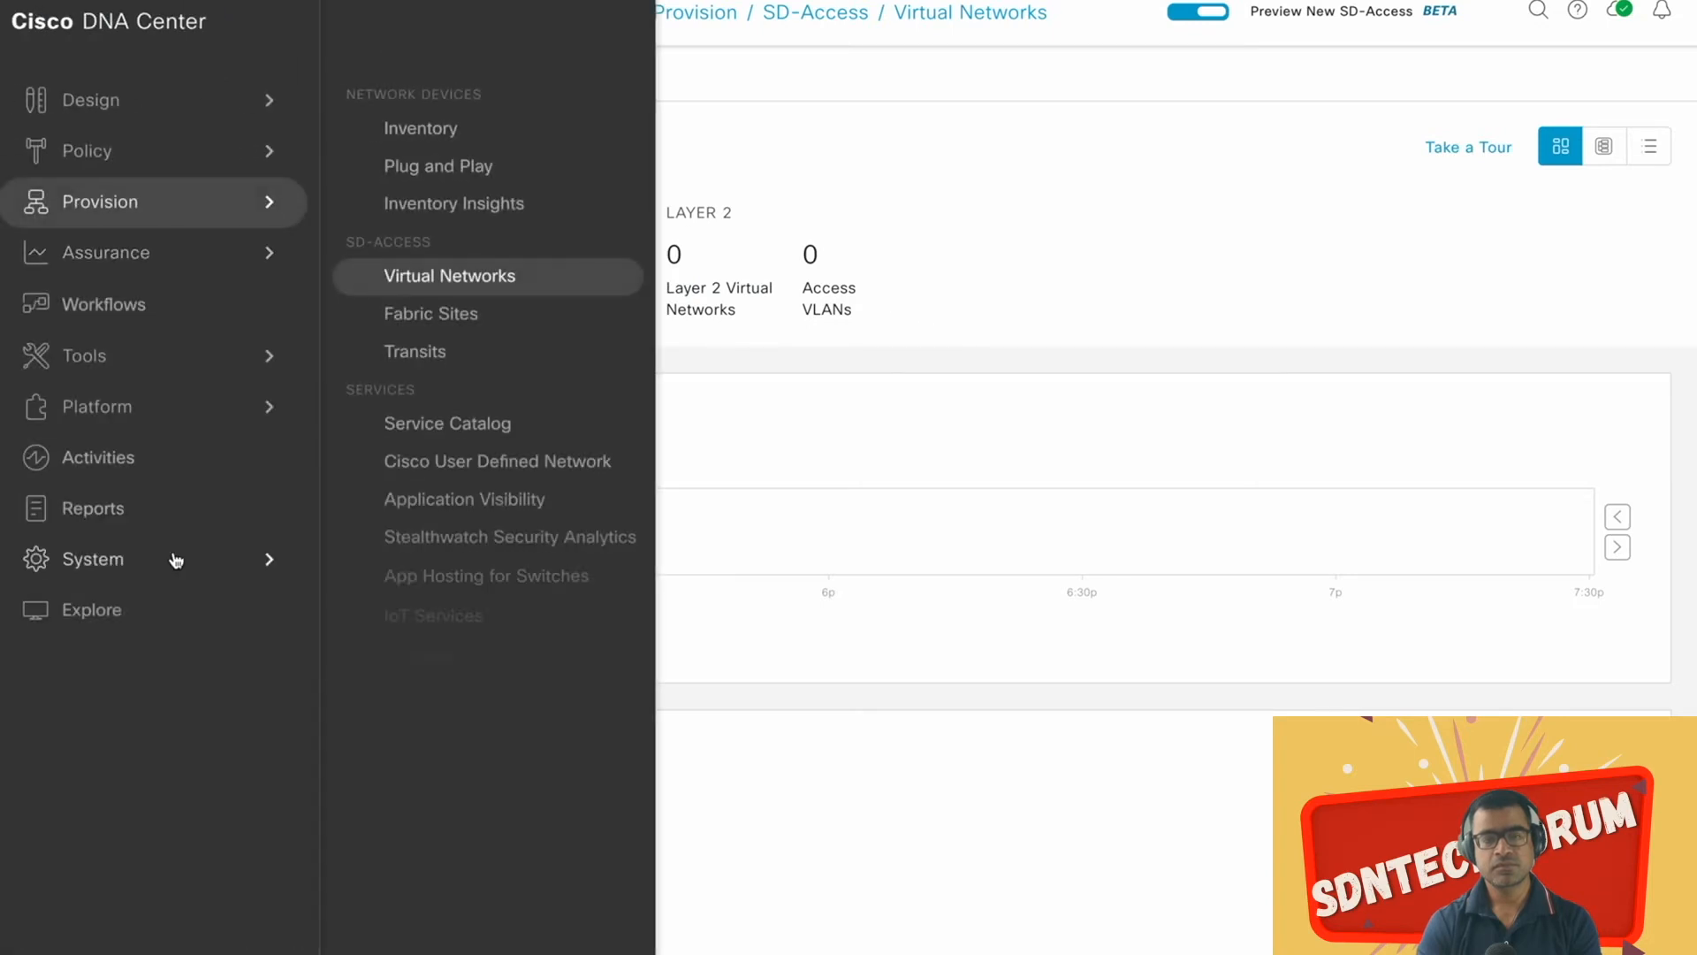
left_click(129, 313)
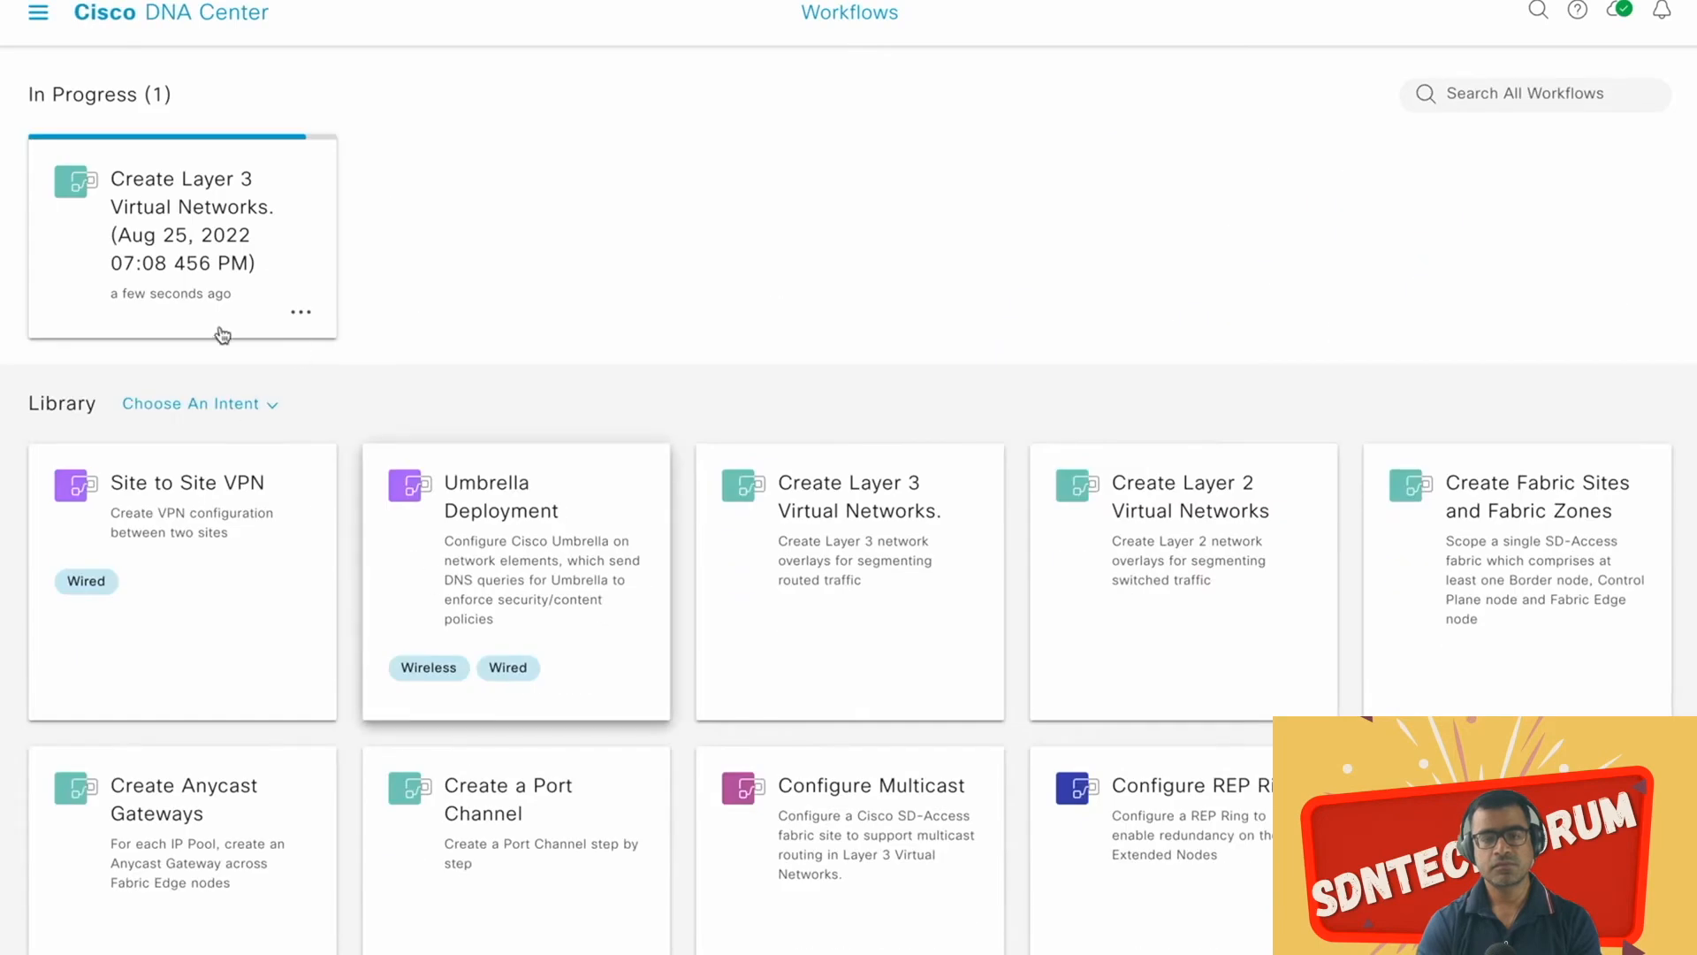
left_click(186, 213)
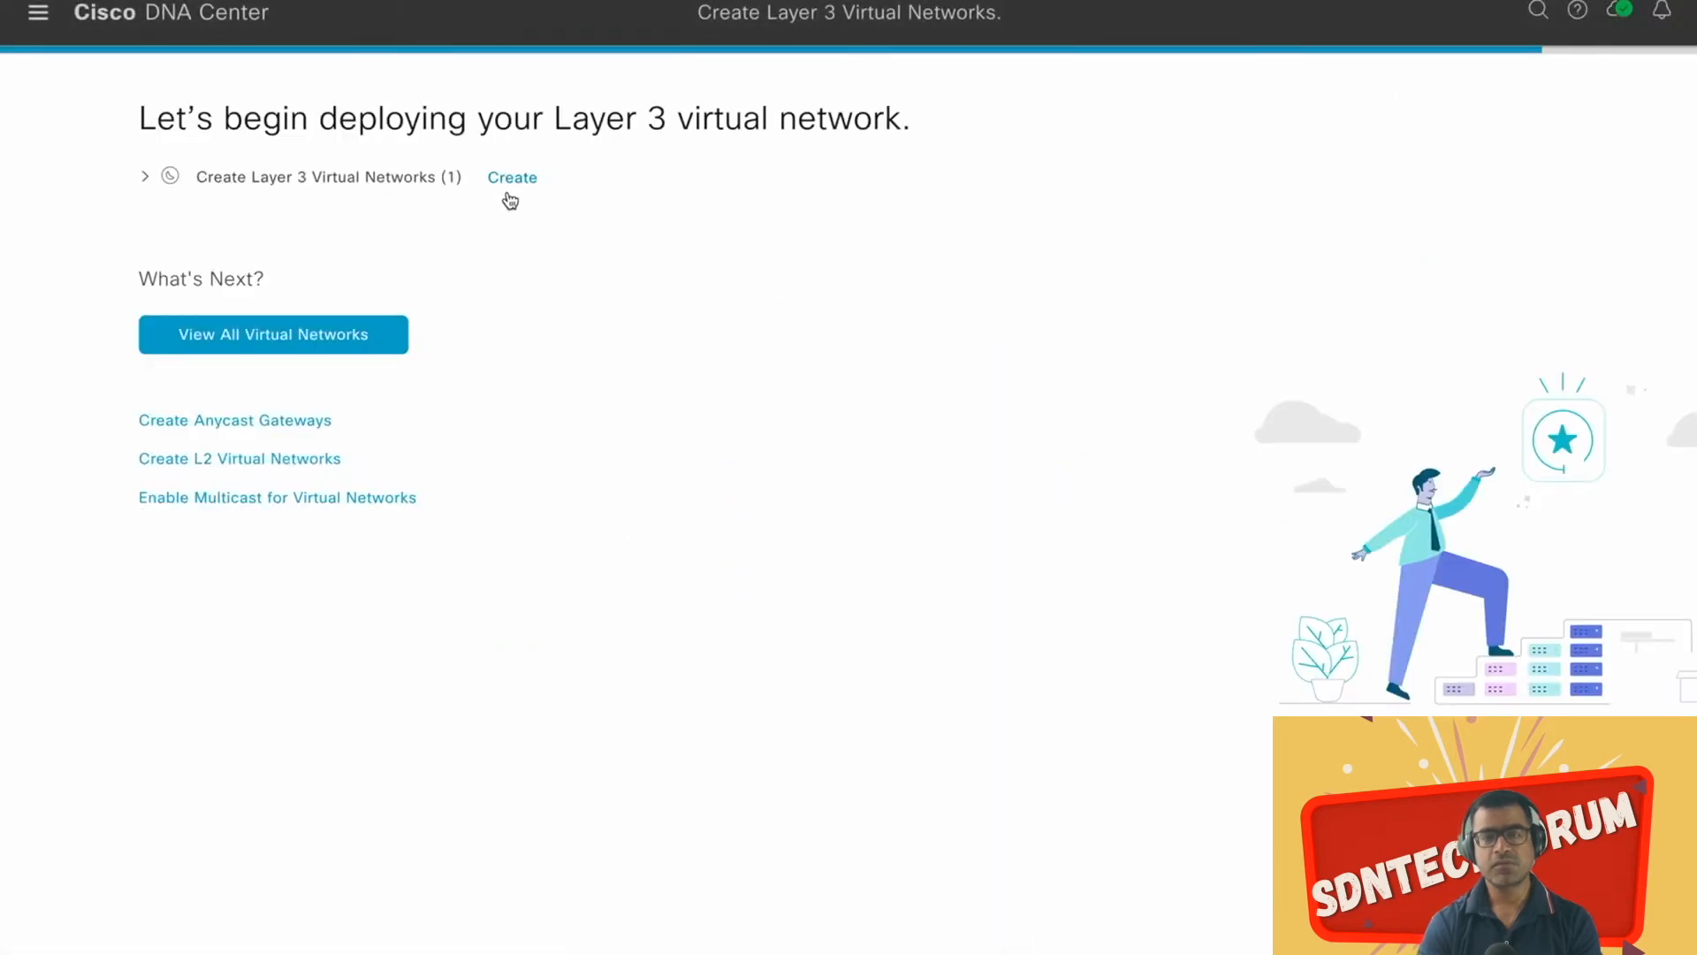
left_click(146, 179)
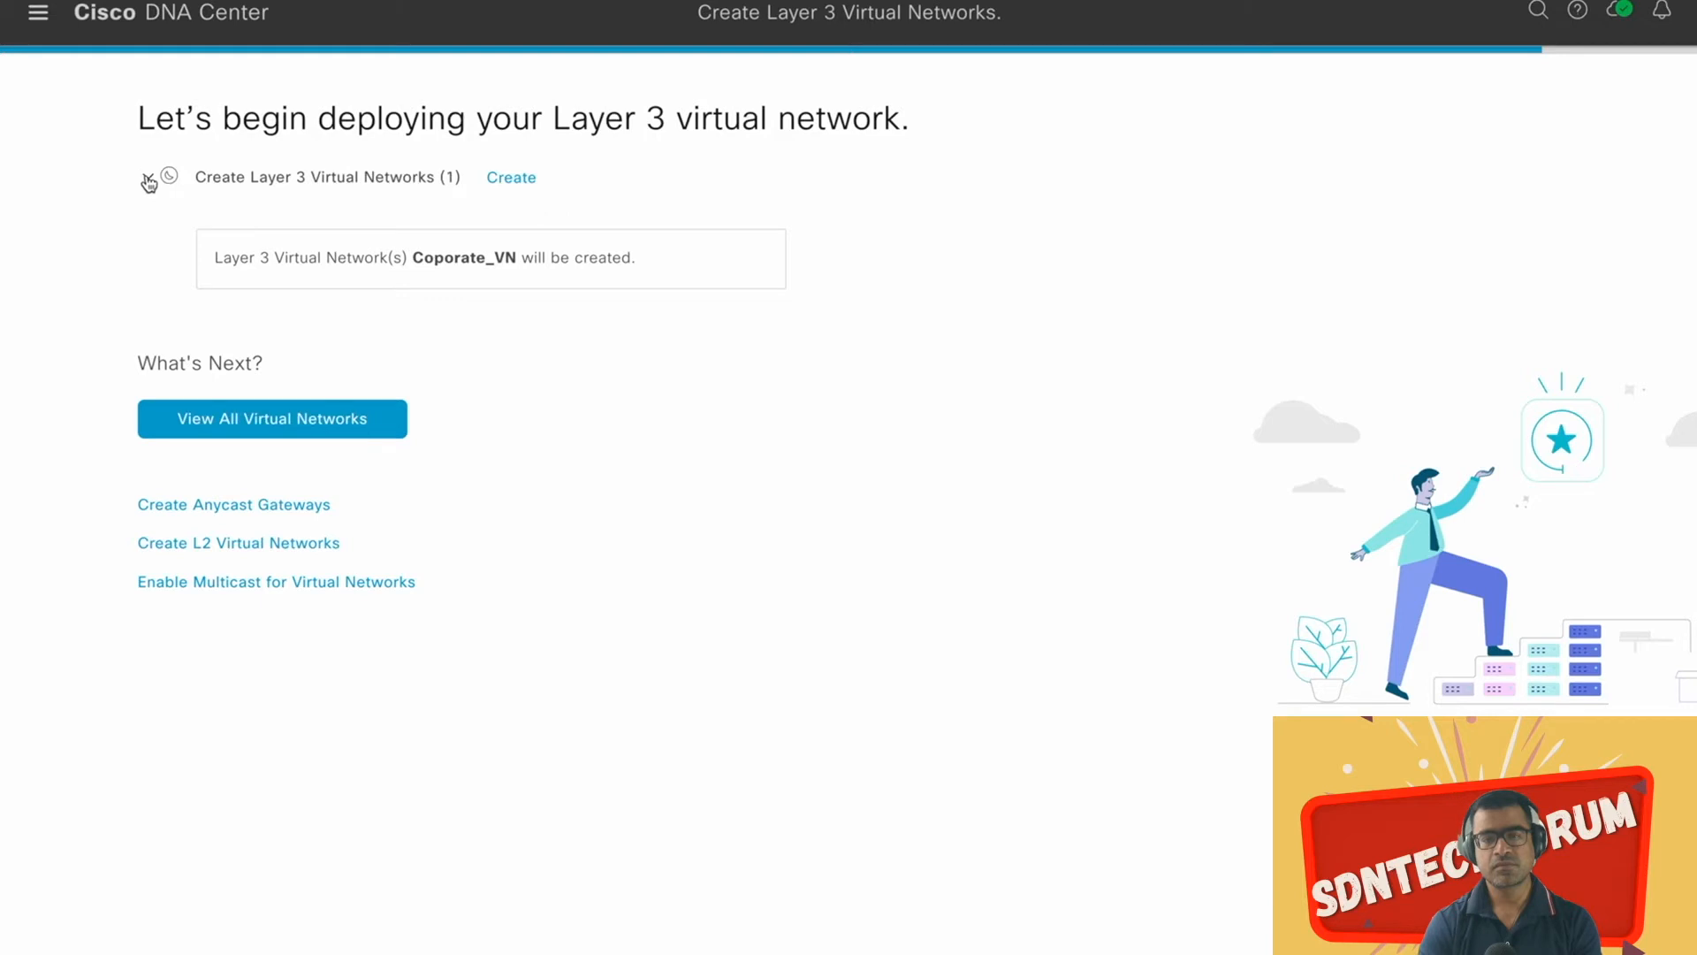
Step: Exit to the workflow library and delete the in-progress Create Layer 3 Virtual Networks workflow dated Aug 25, 2022 07:08 456 PM
left_click(42, 17)
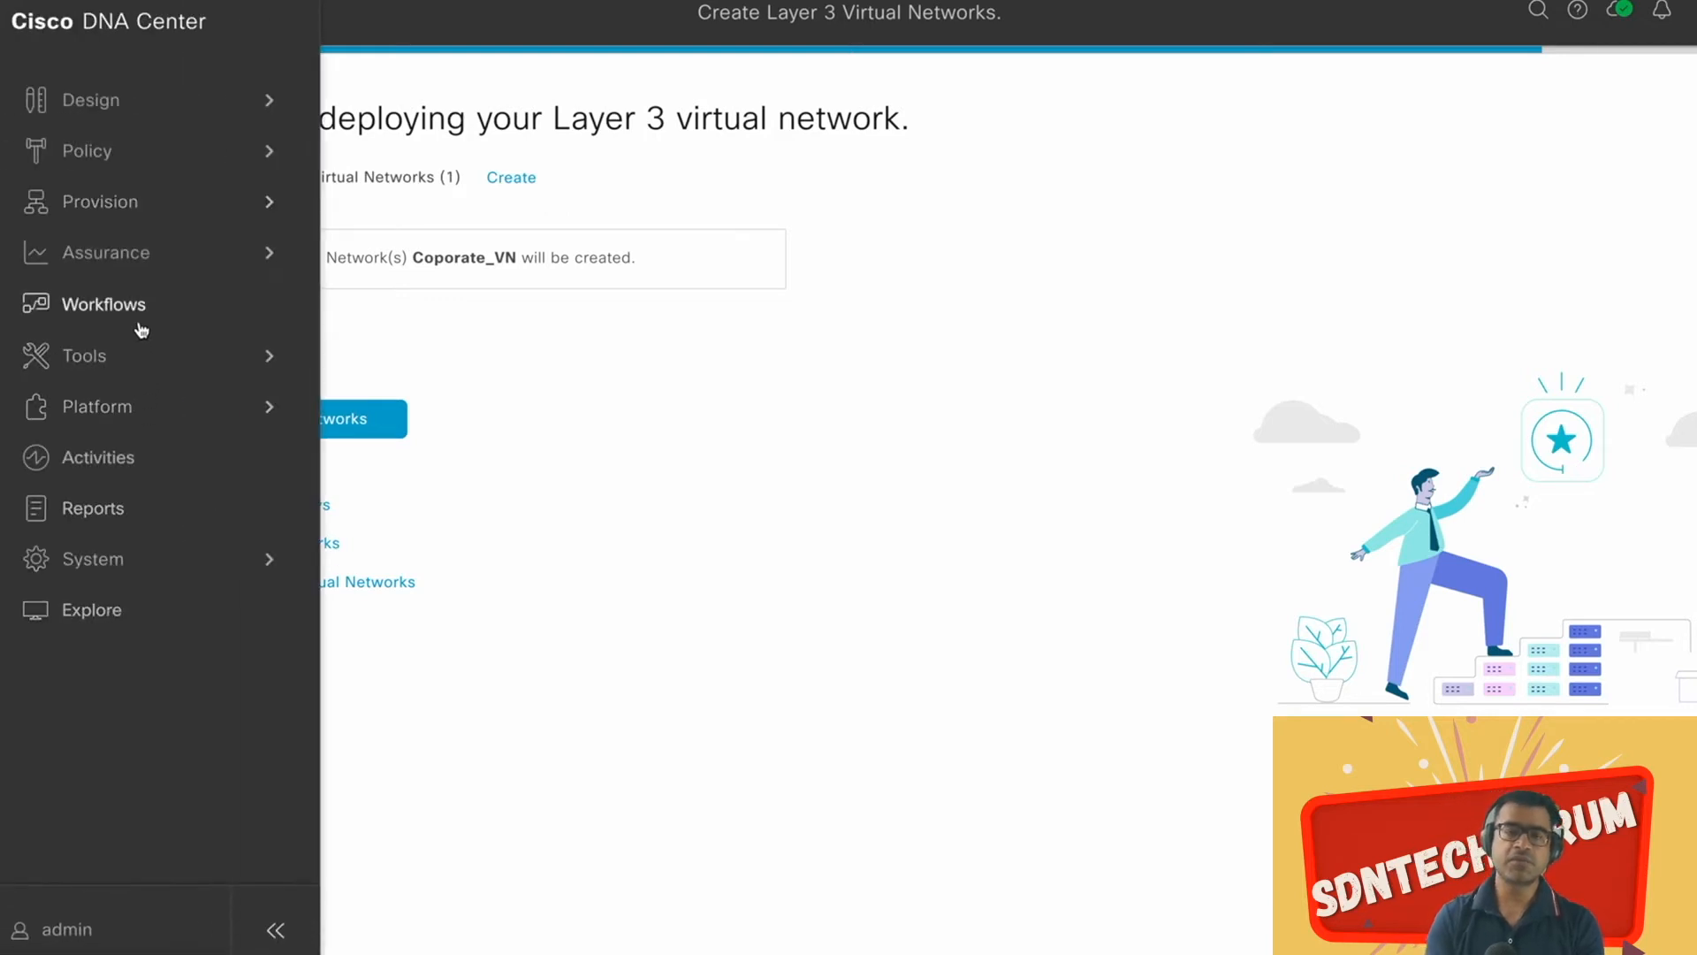
left_click(137, 309)
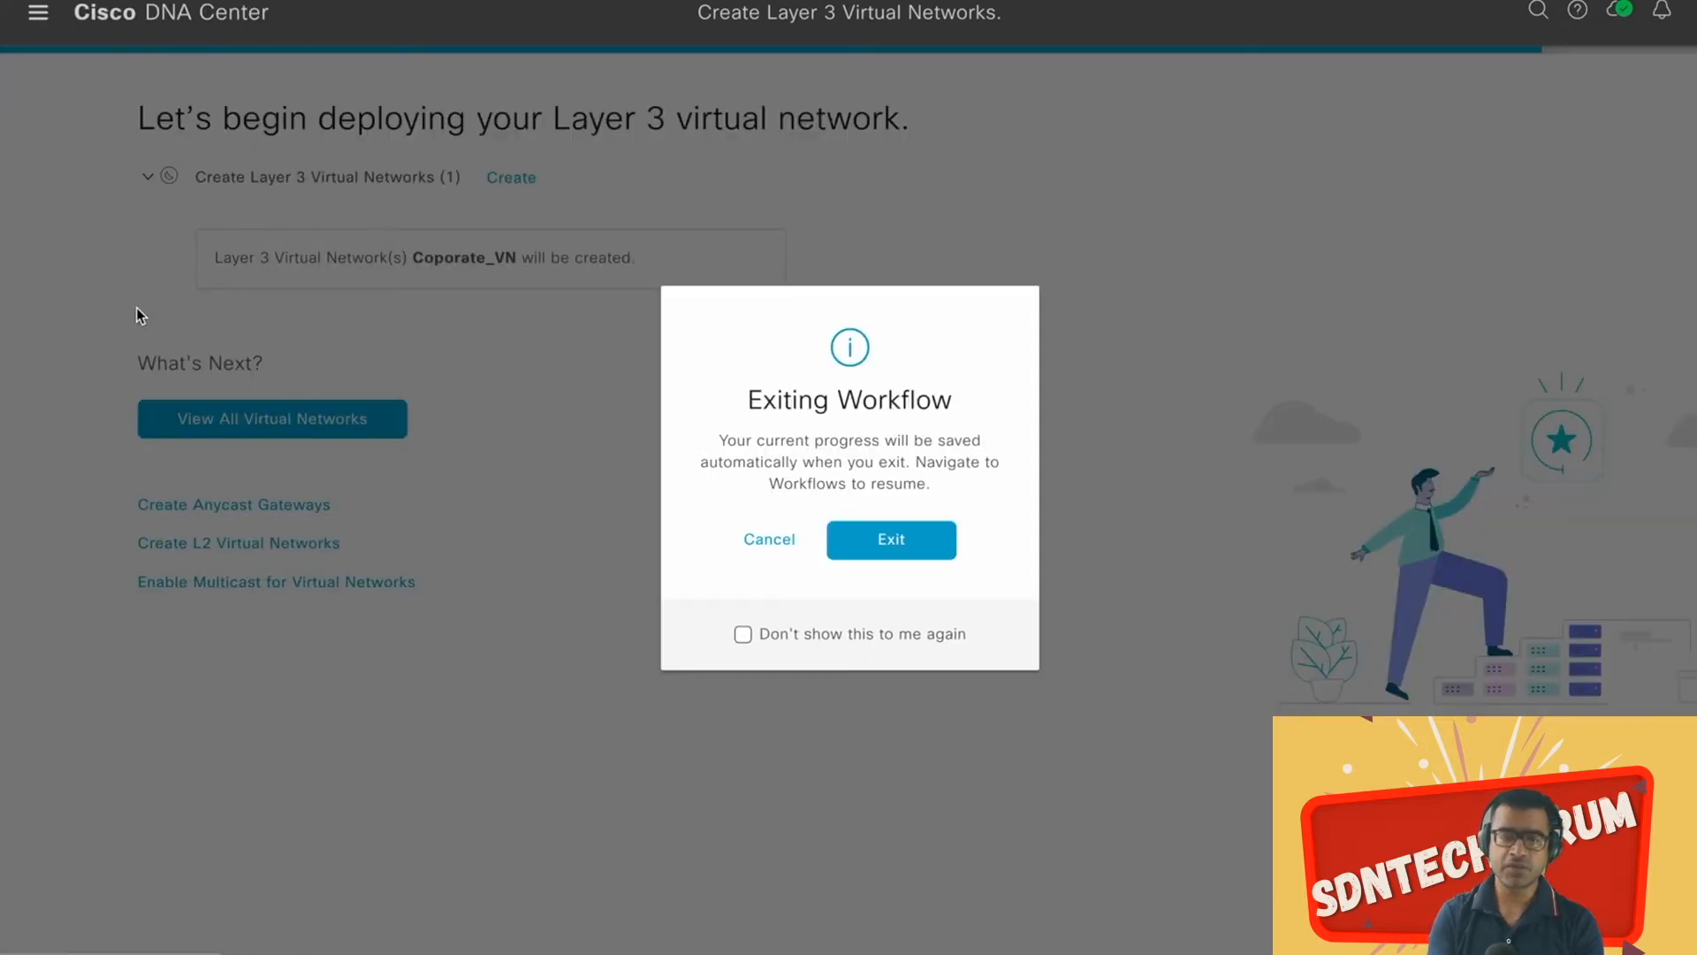
left_click(878, 550)
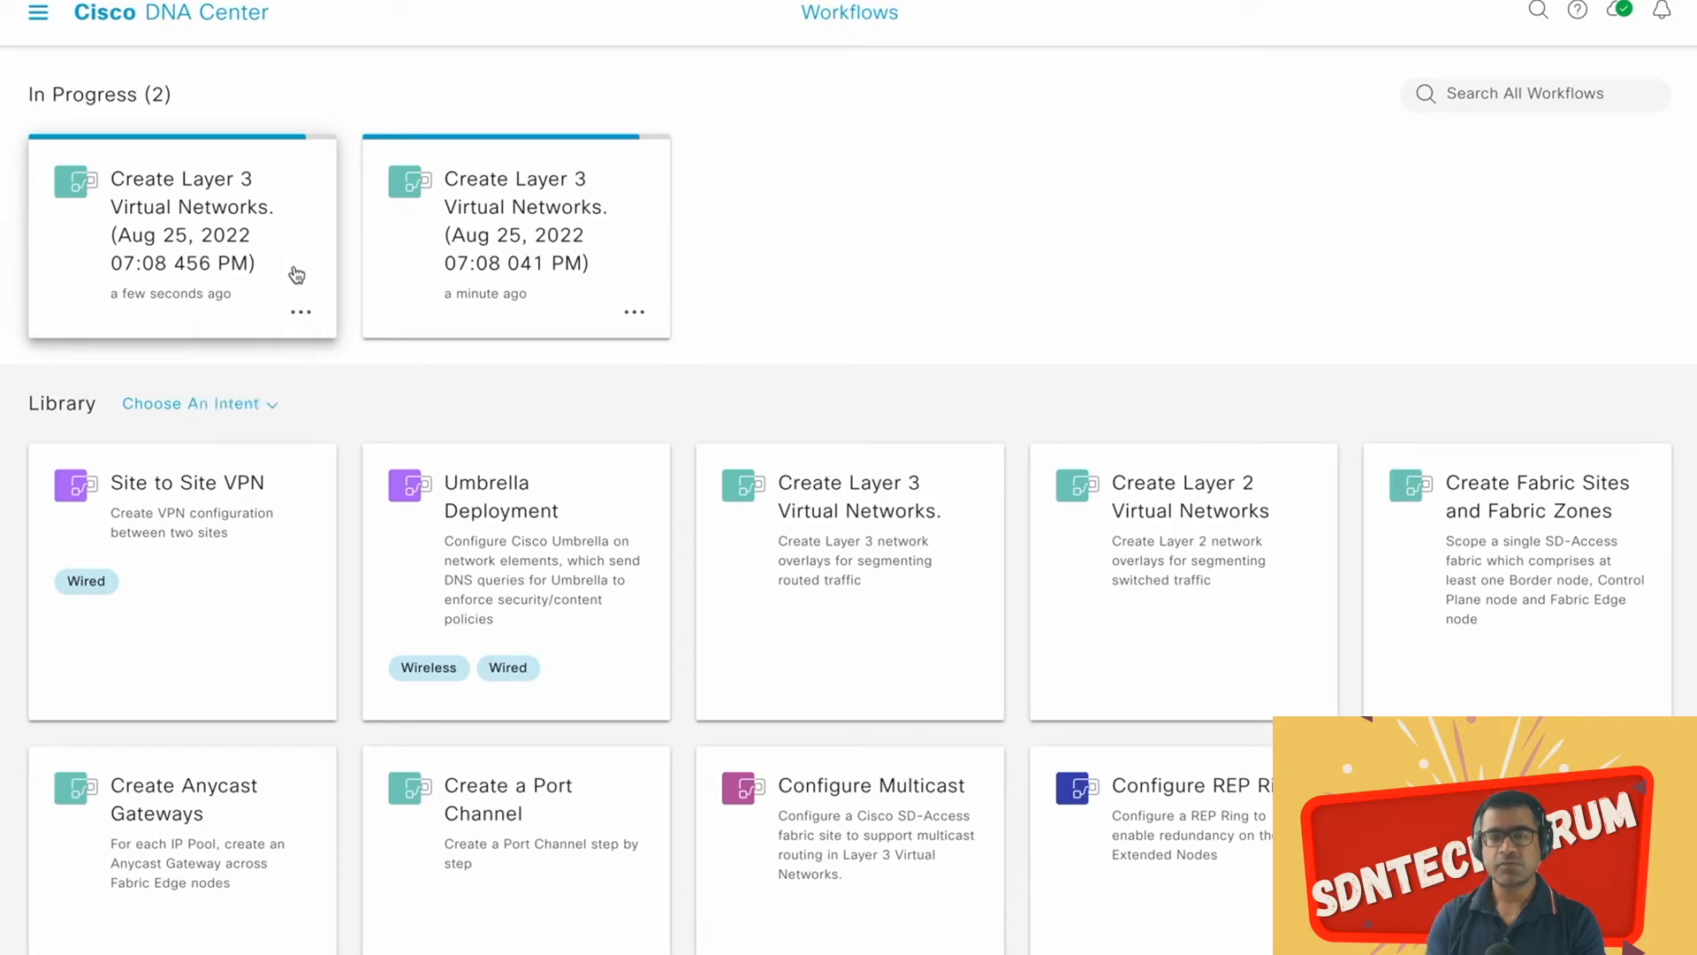
left_click(302, 315)
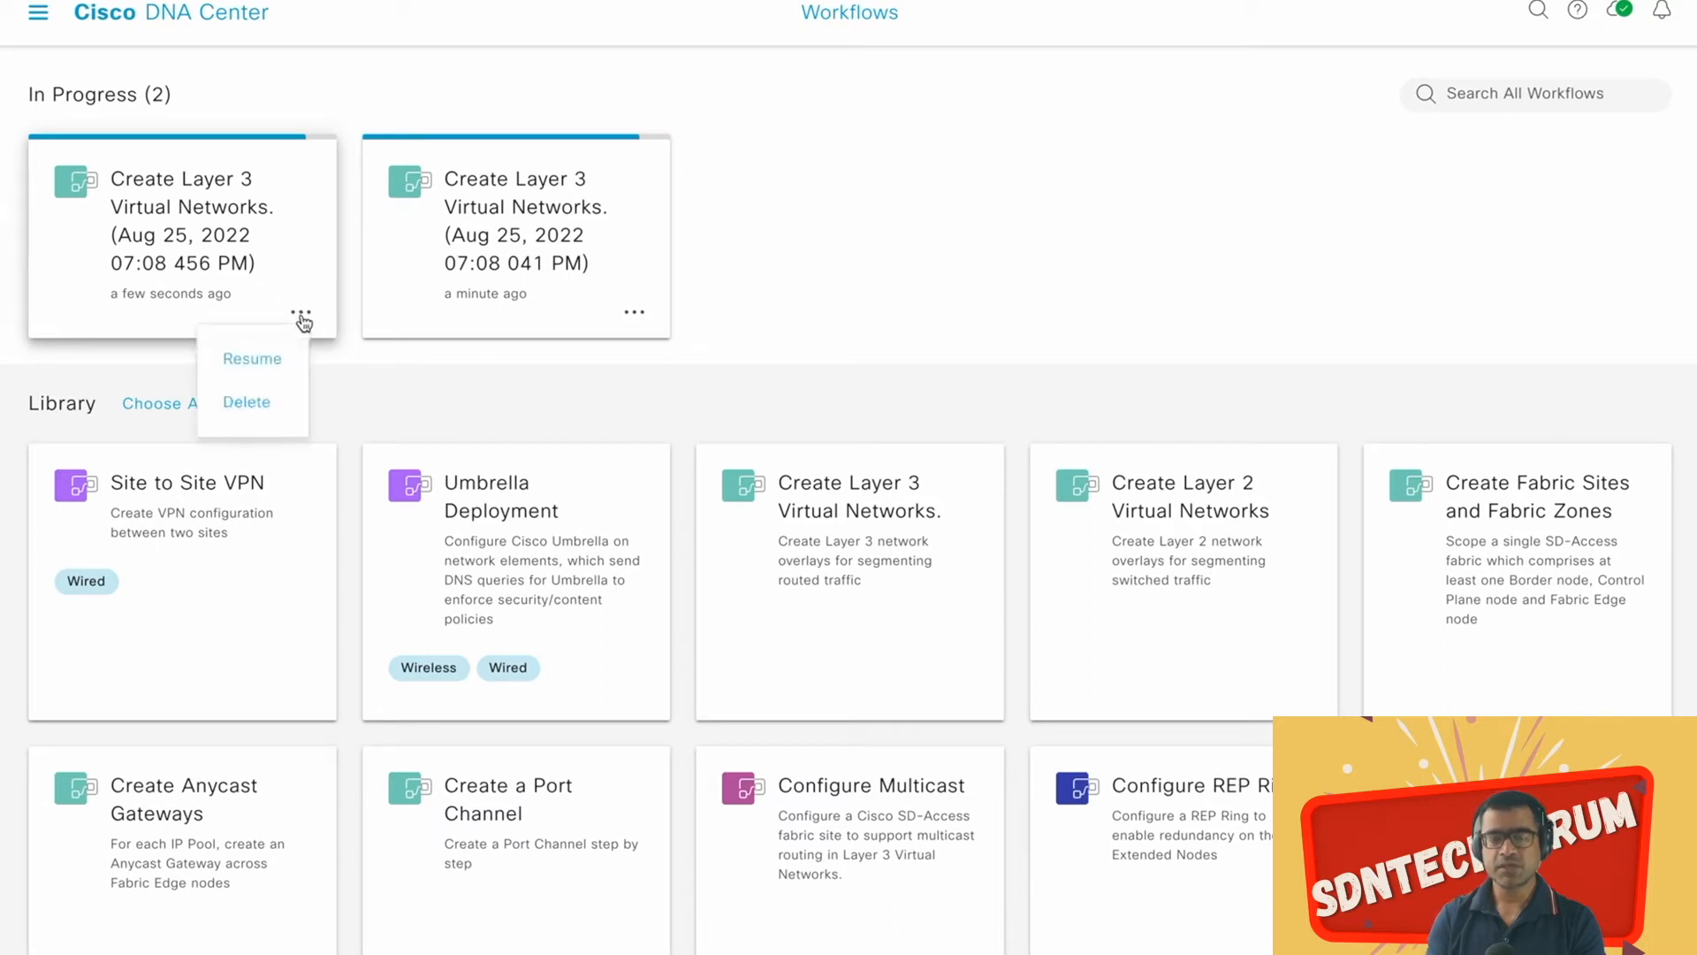
left_click(251, 410)
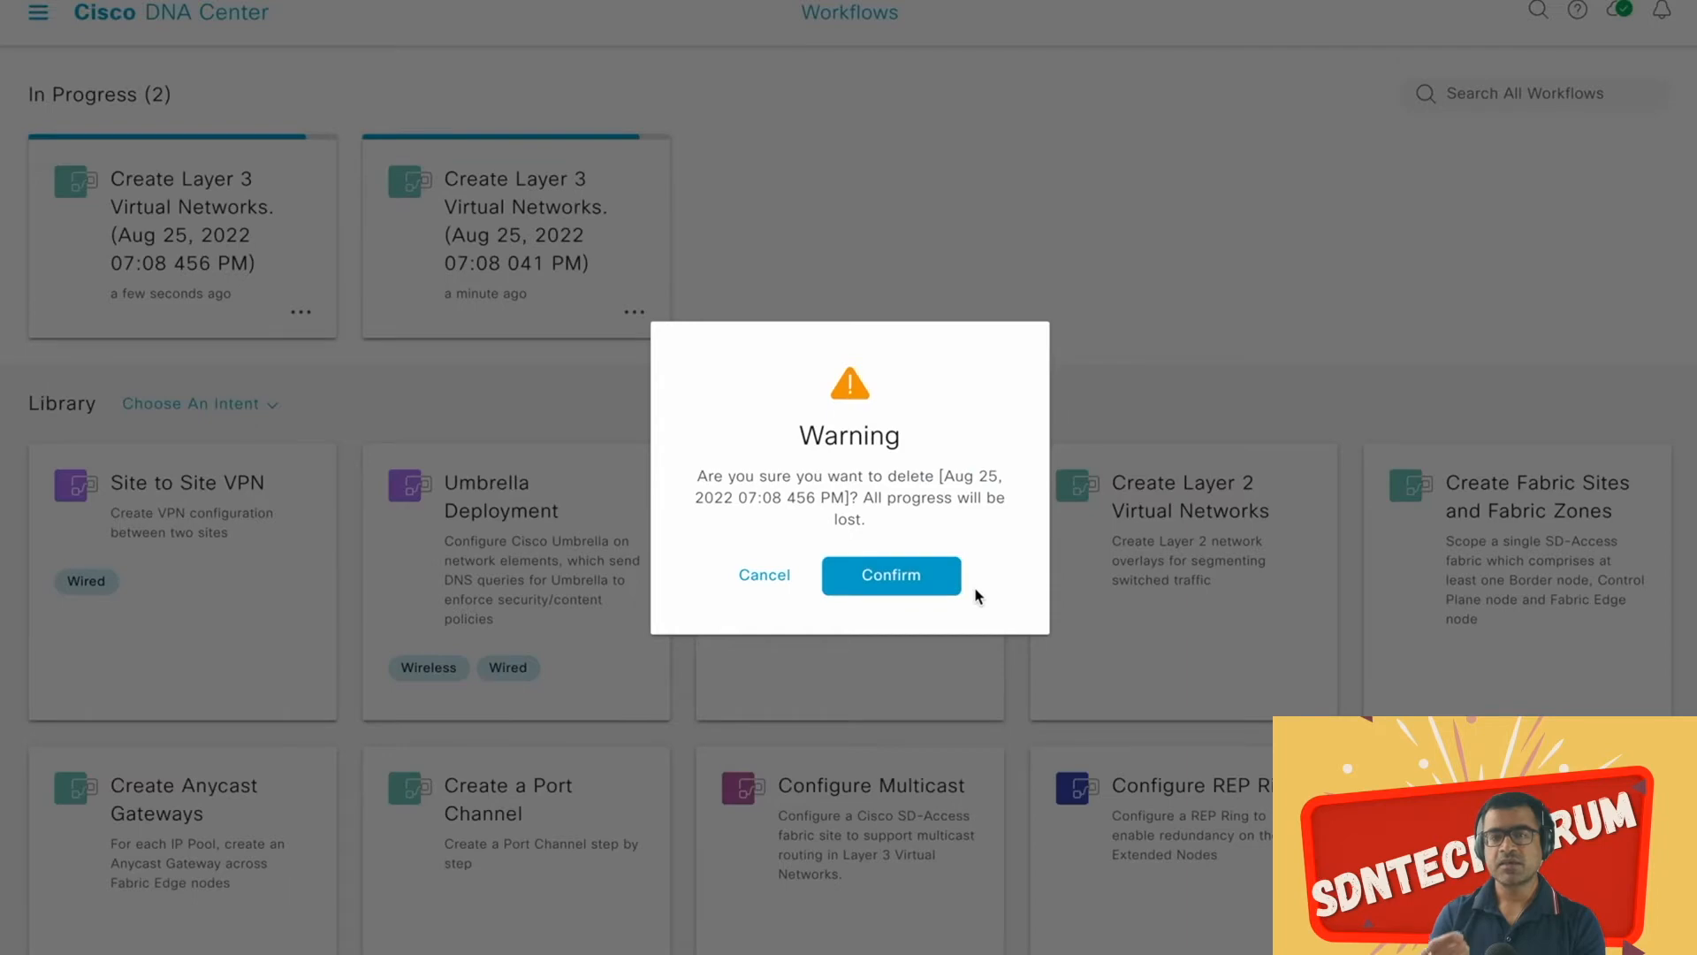
left_click(891, 577)
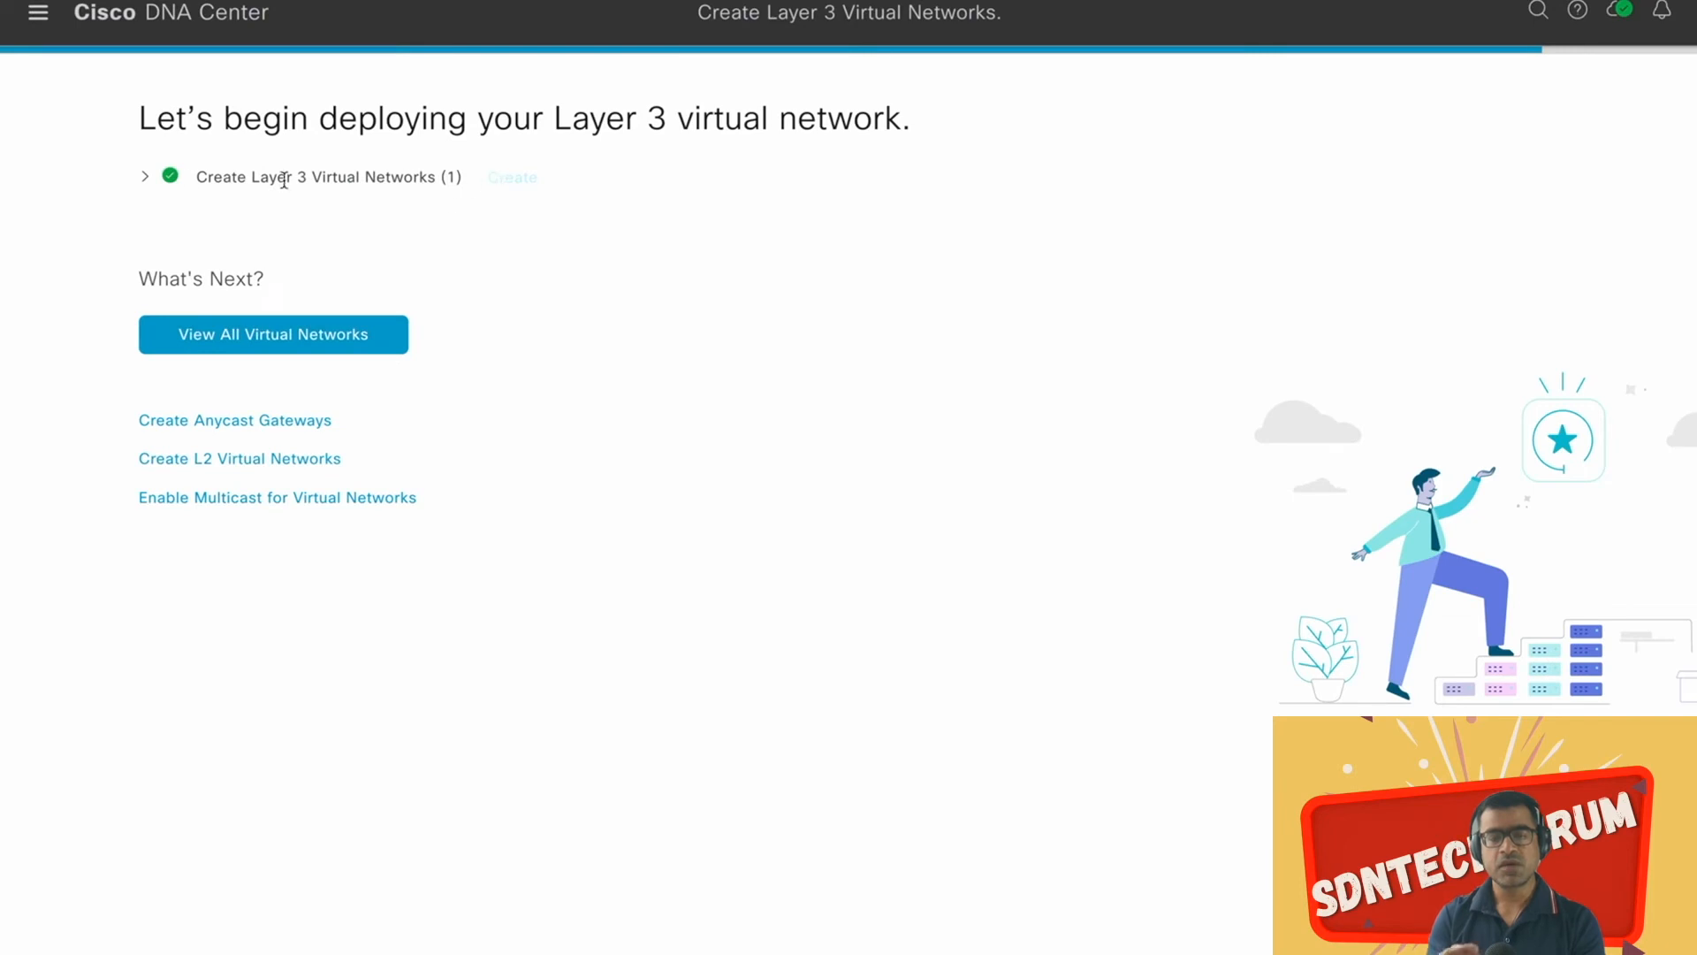
Step: From the Guest_VN deployment page, go to all virtual networks and start a new Layer 3 virtual network named Corporate_VN
left_click(146, 178)
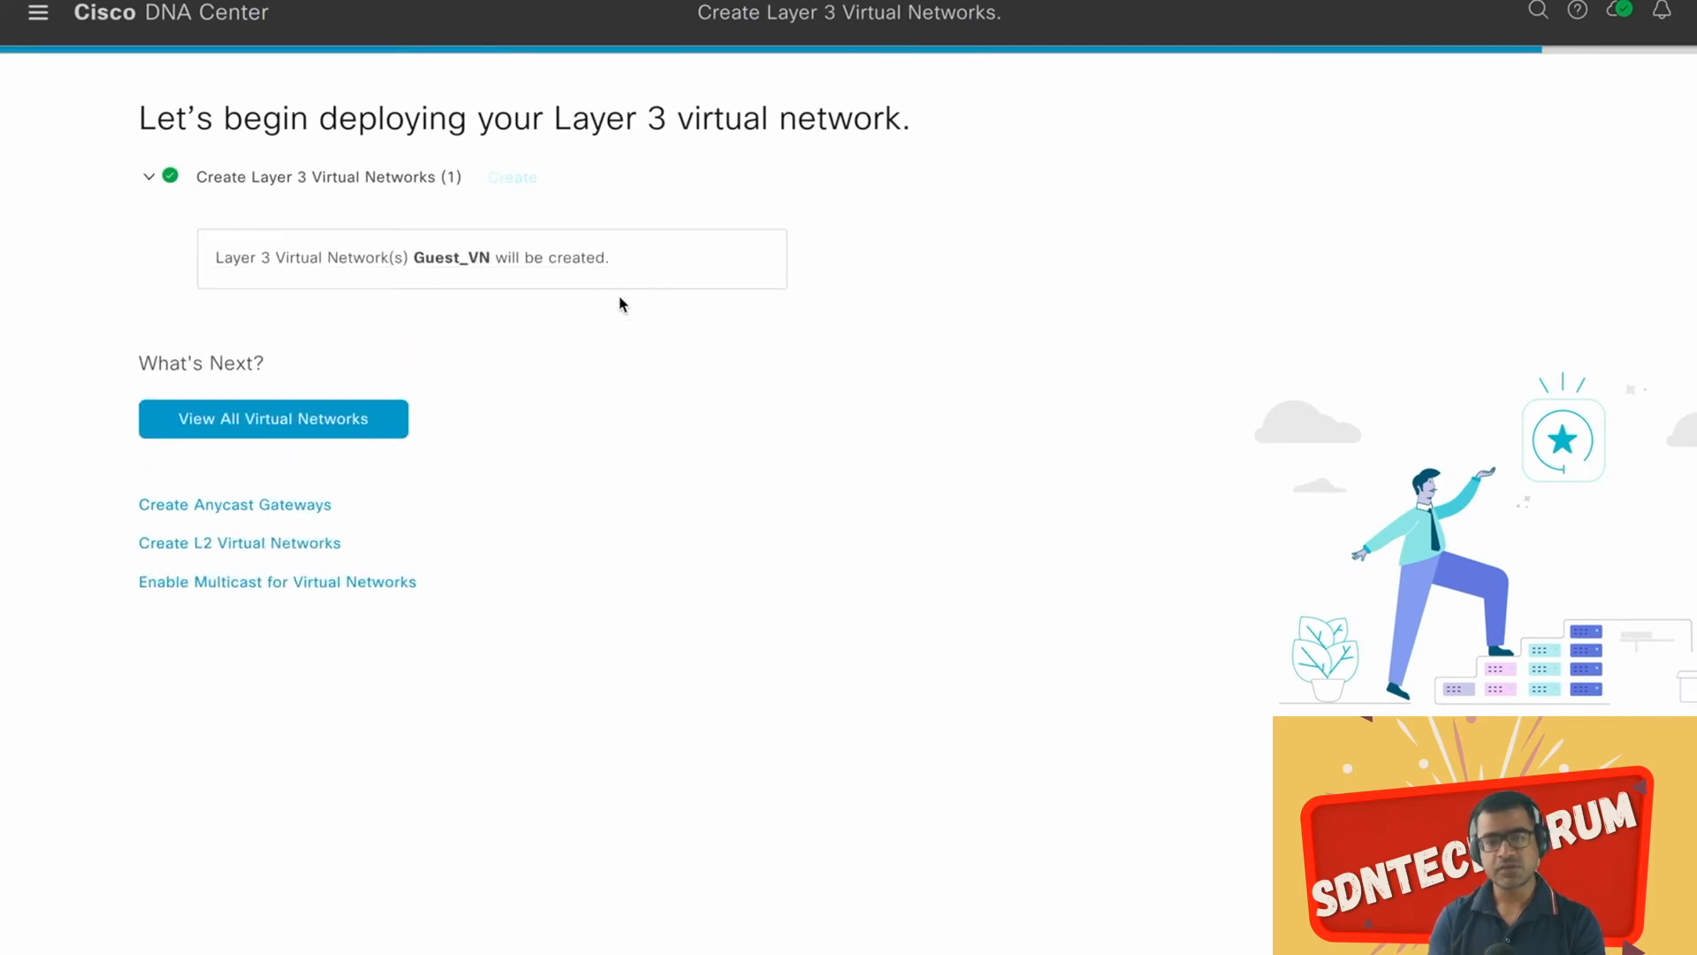
left_click(309, 424)
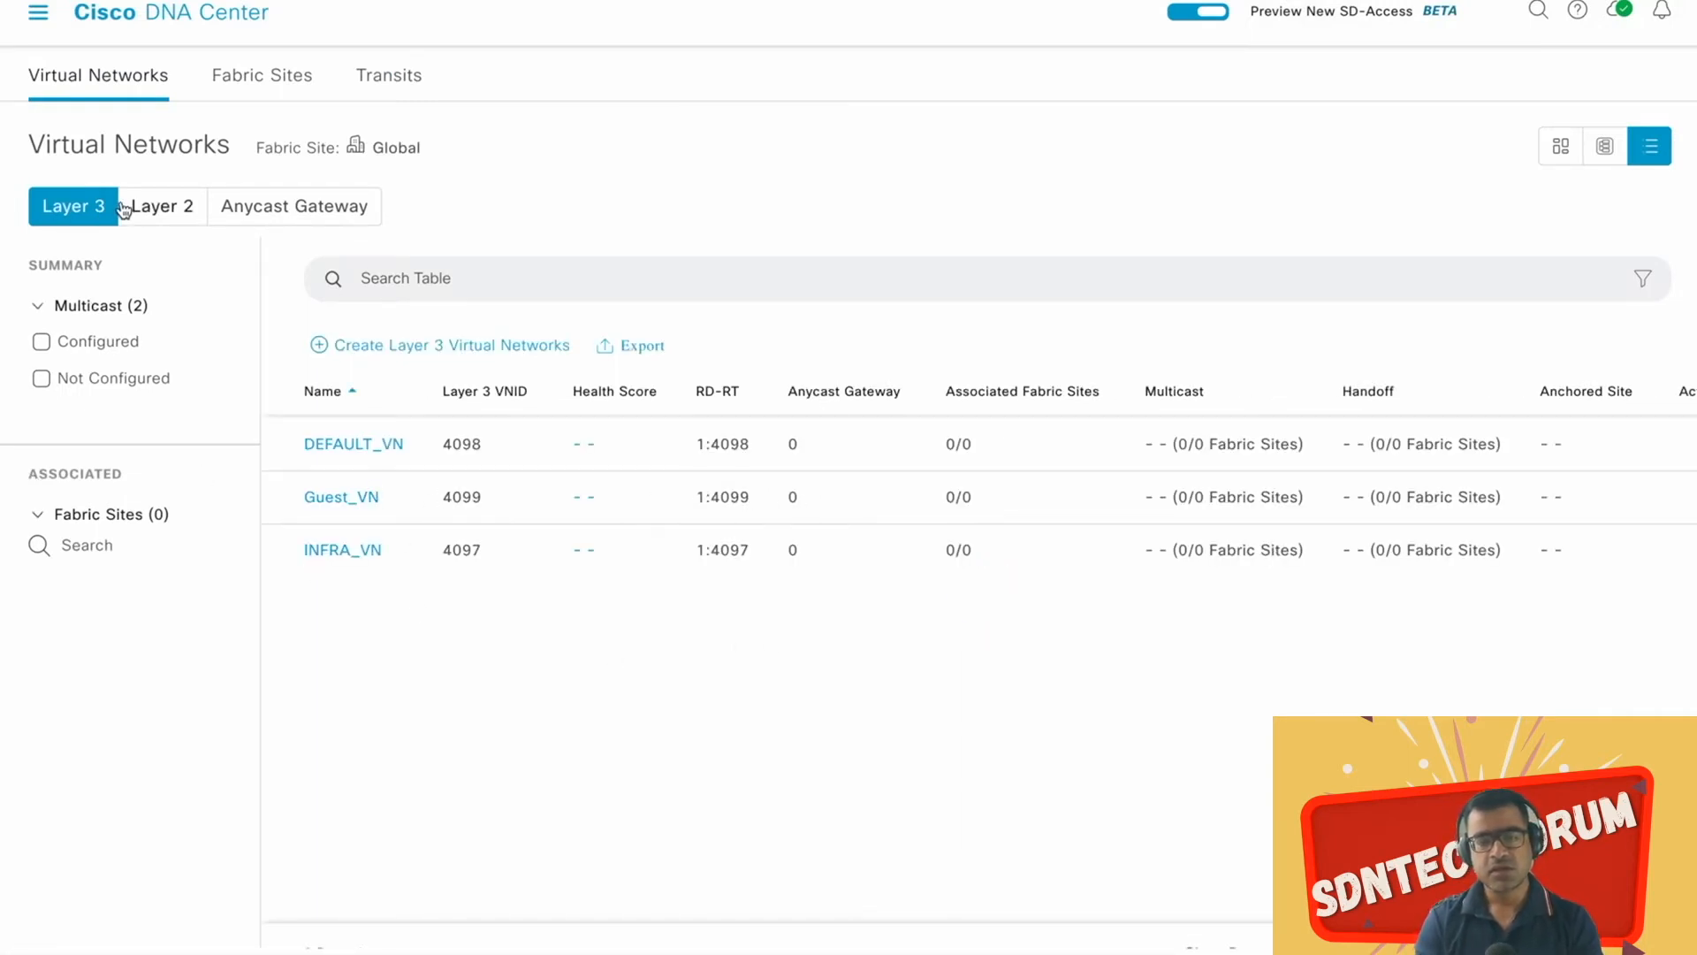
left_click(397, 348)
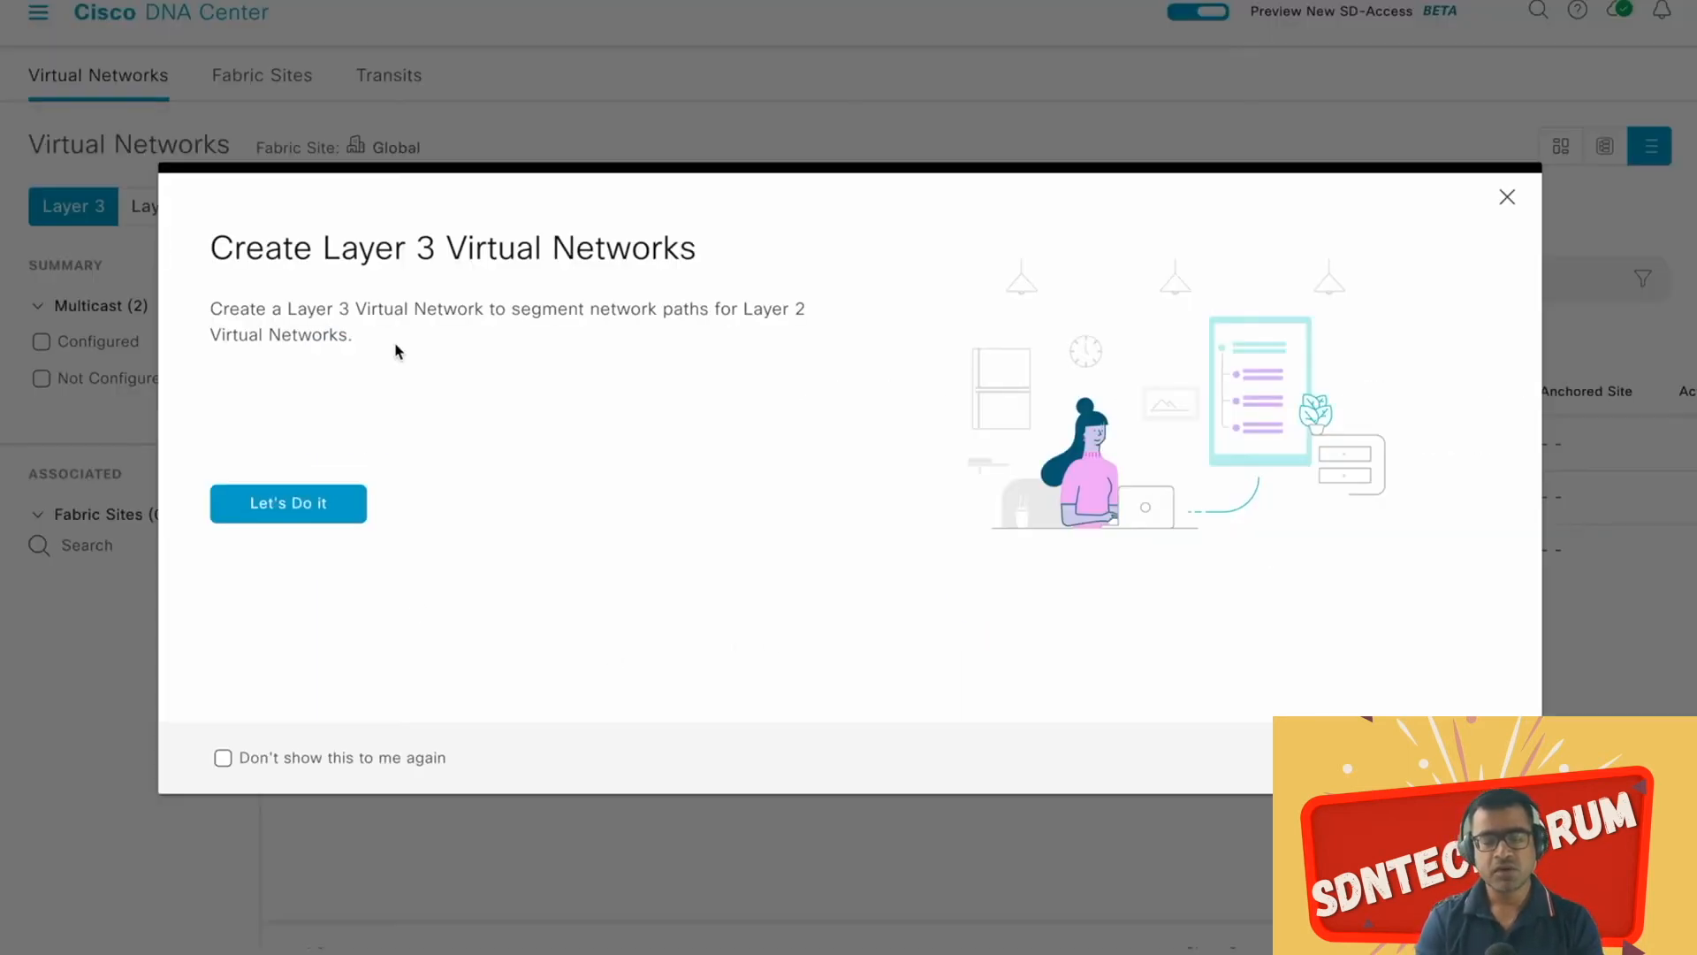
left_click(257, 513)
left_click(268, 304)
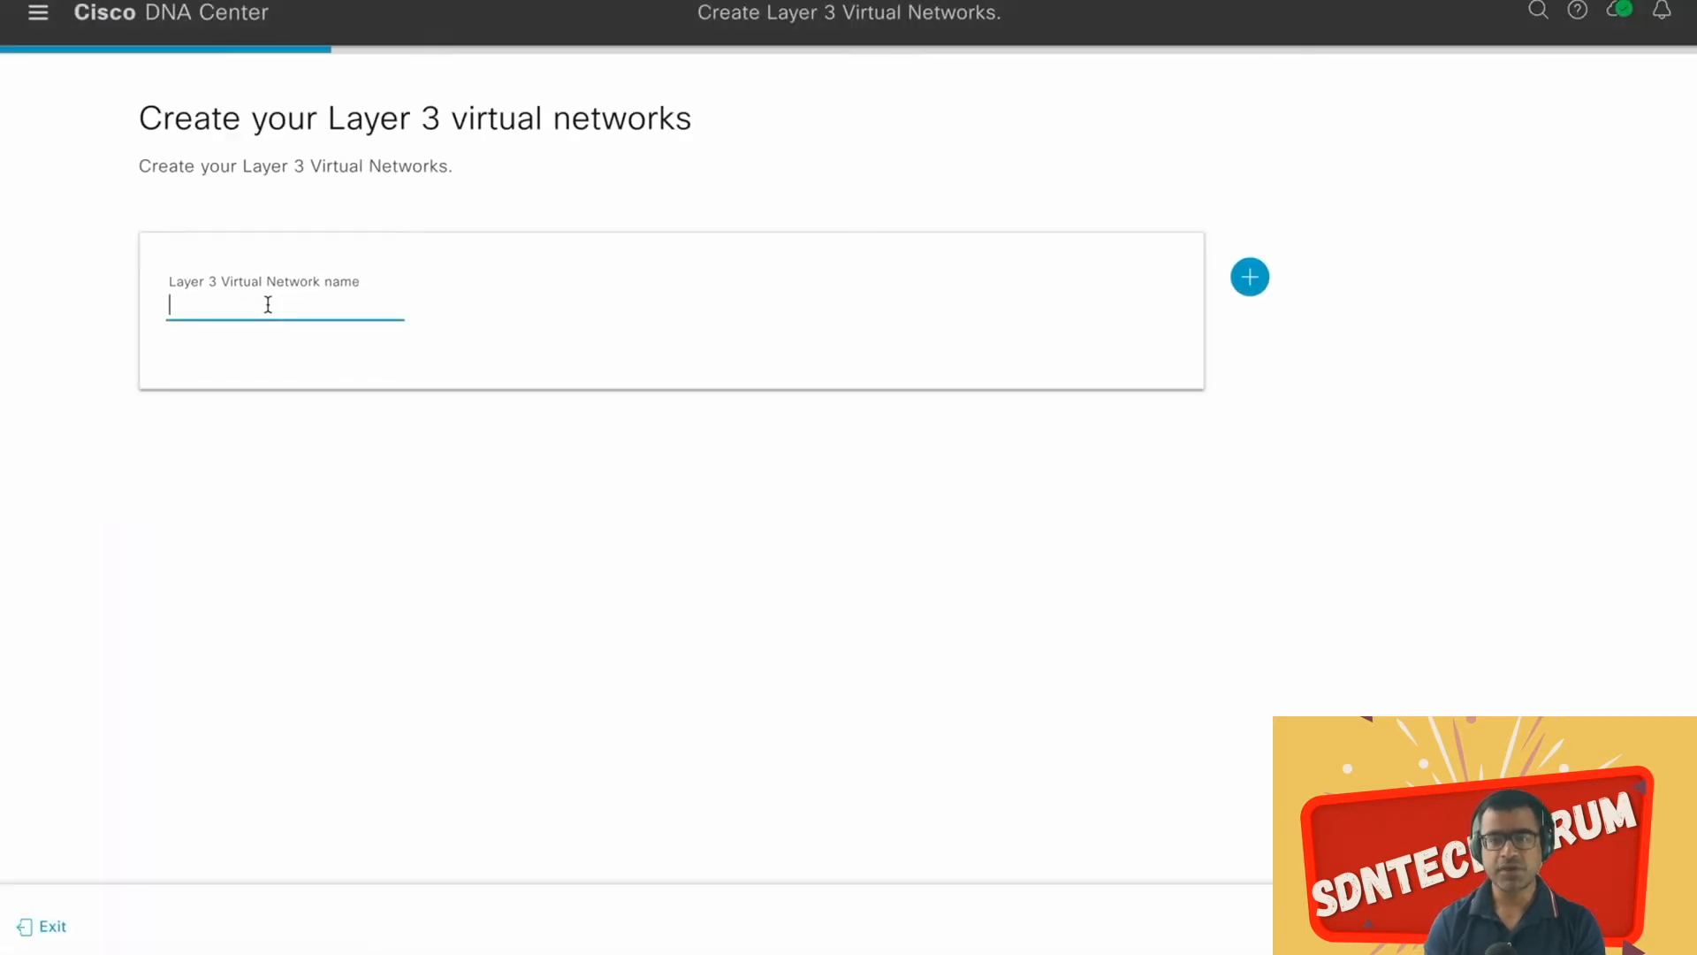
type("Corporate_VN")
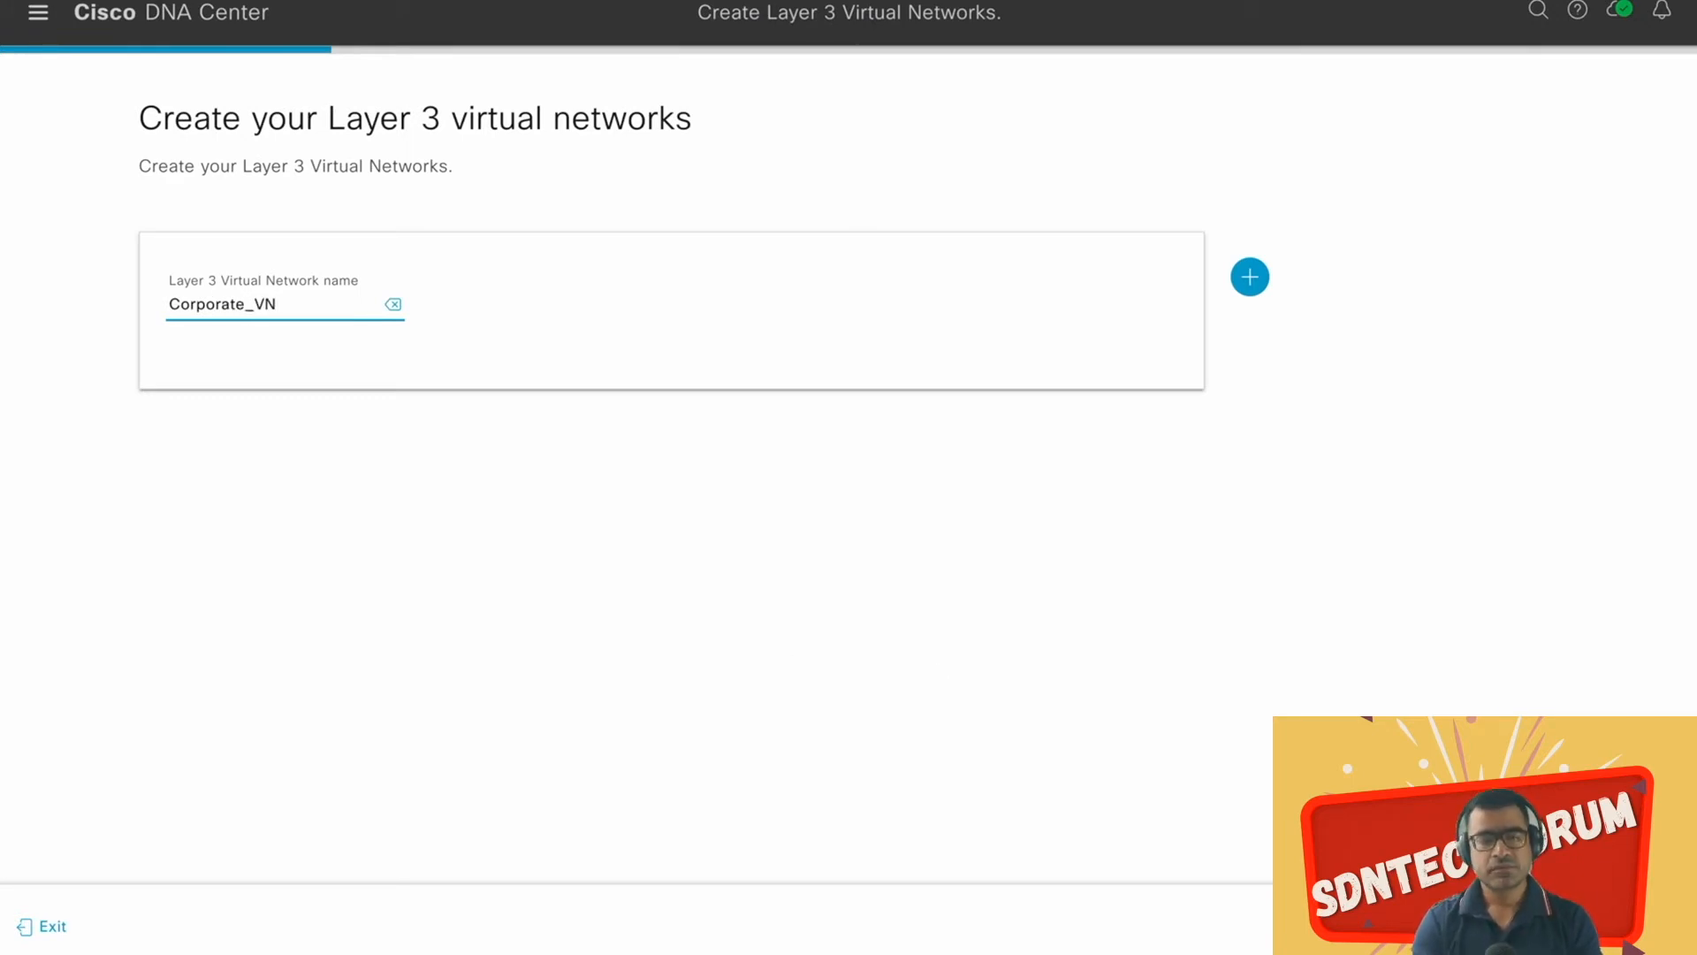
Step: Continue without assigning fabric sites or traffic exit settings to Corporate_VN, dismiss the site error and review the summary
left_click(1638, 926)
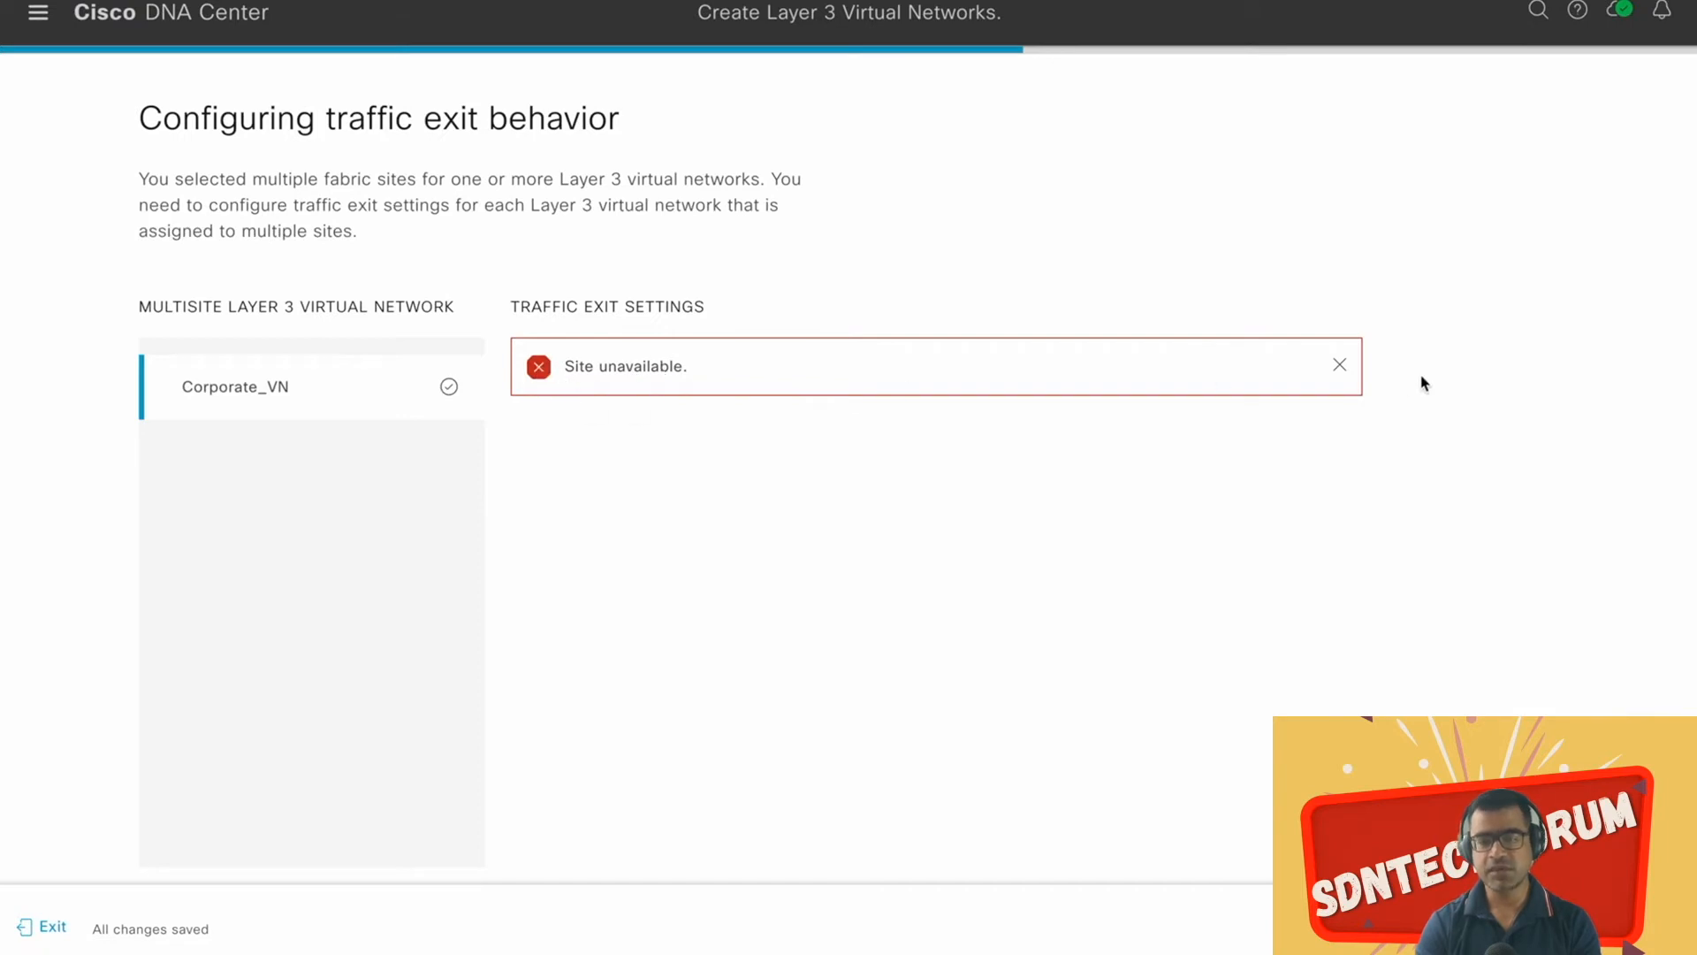
left_click(1340, 366)
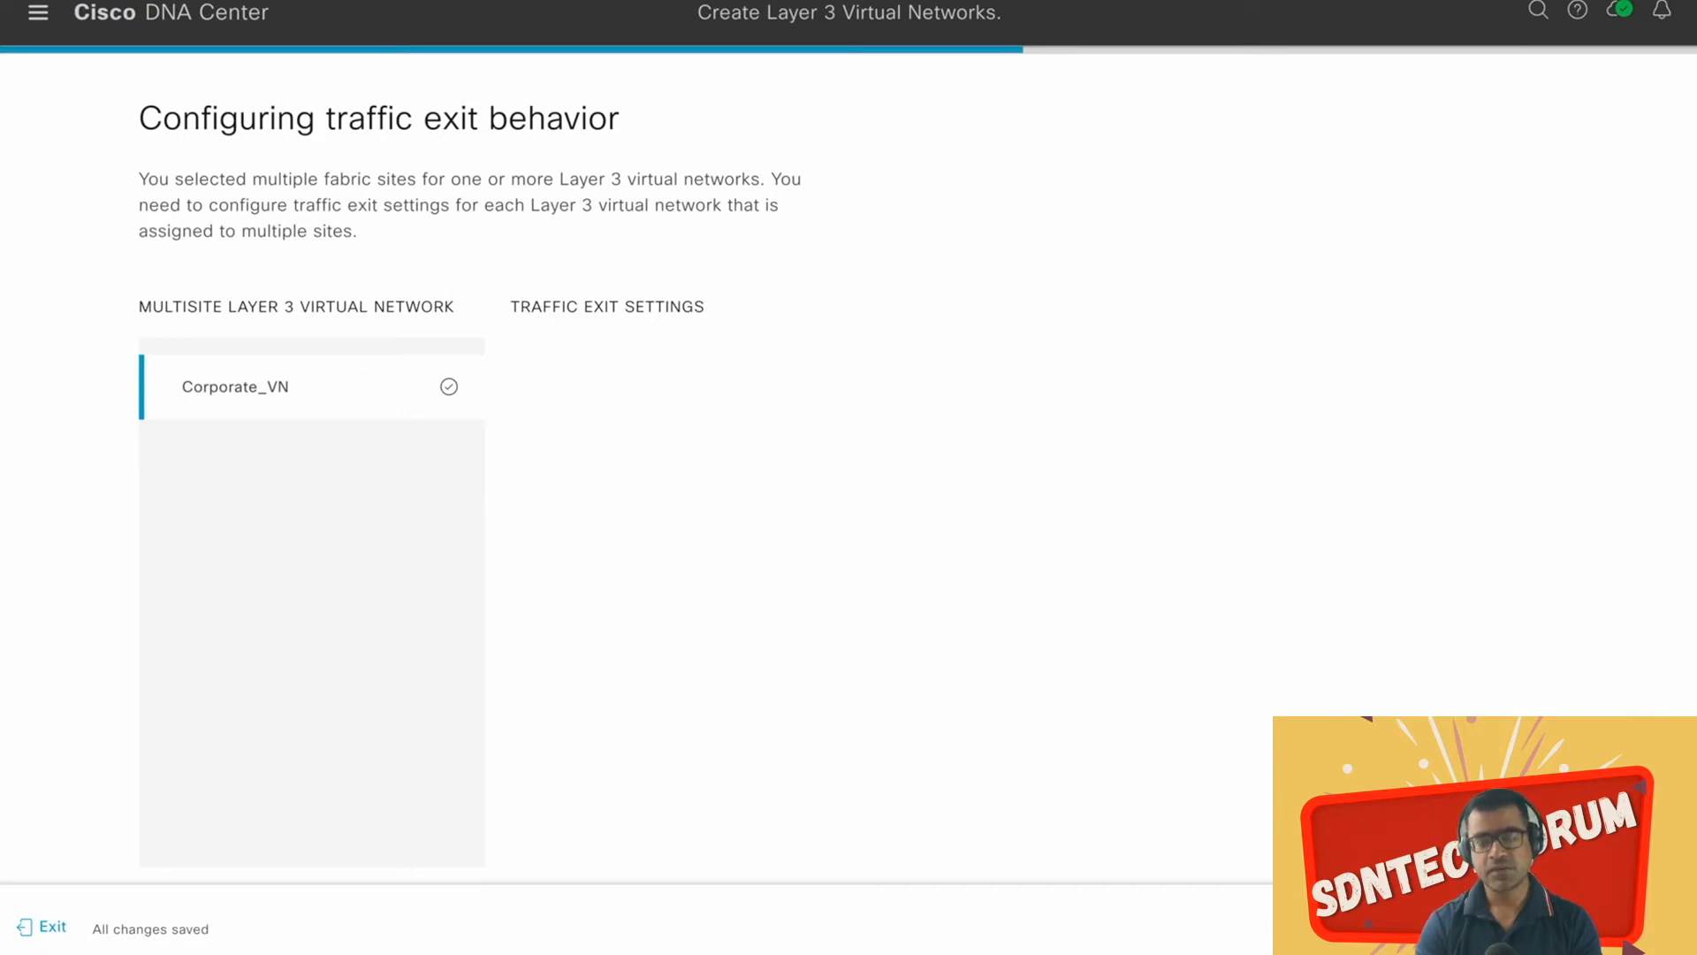
left_click(1637, 927)
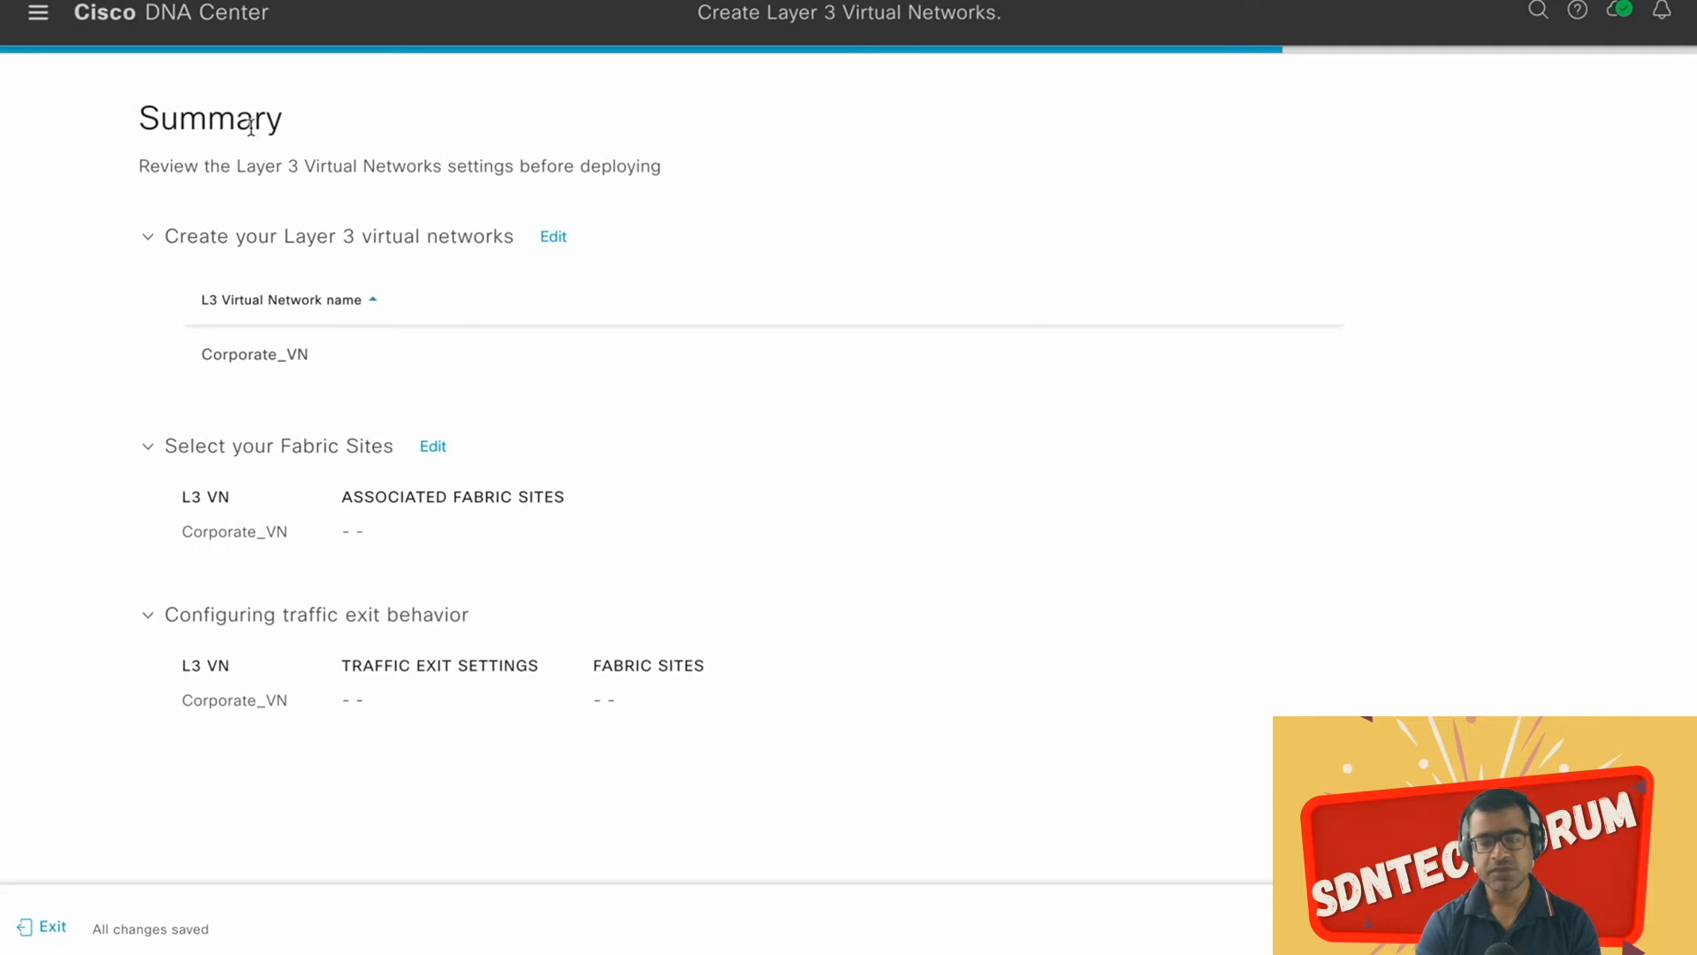
left_click_drag(275, 130, 120, 123)
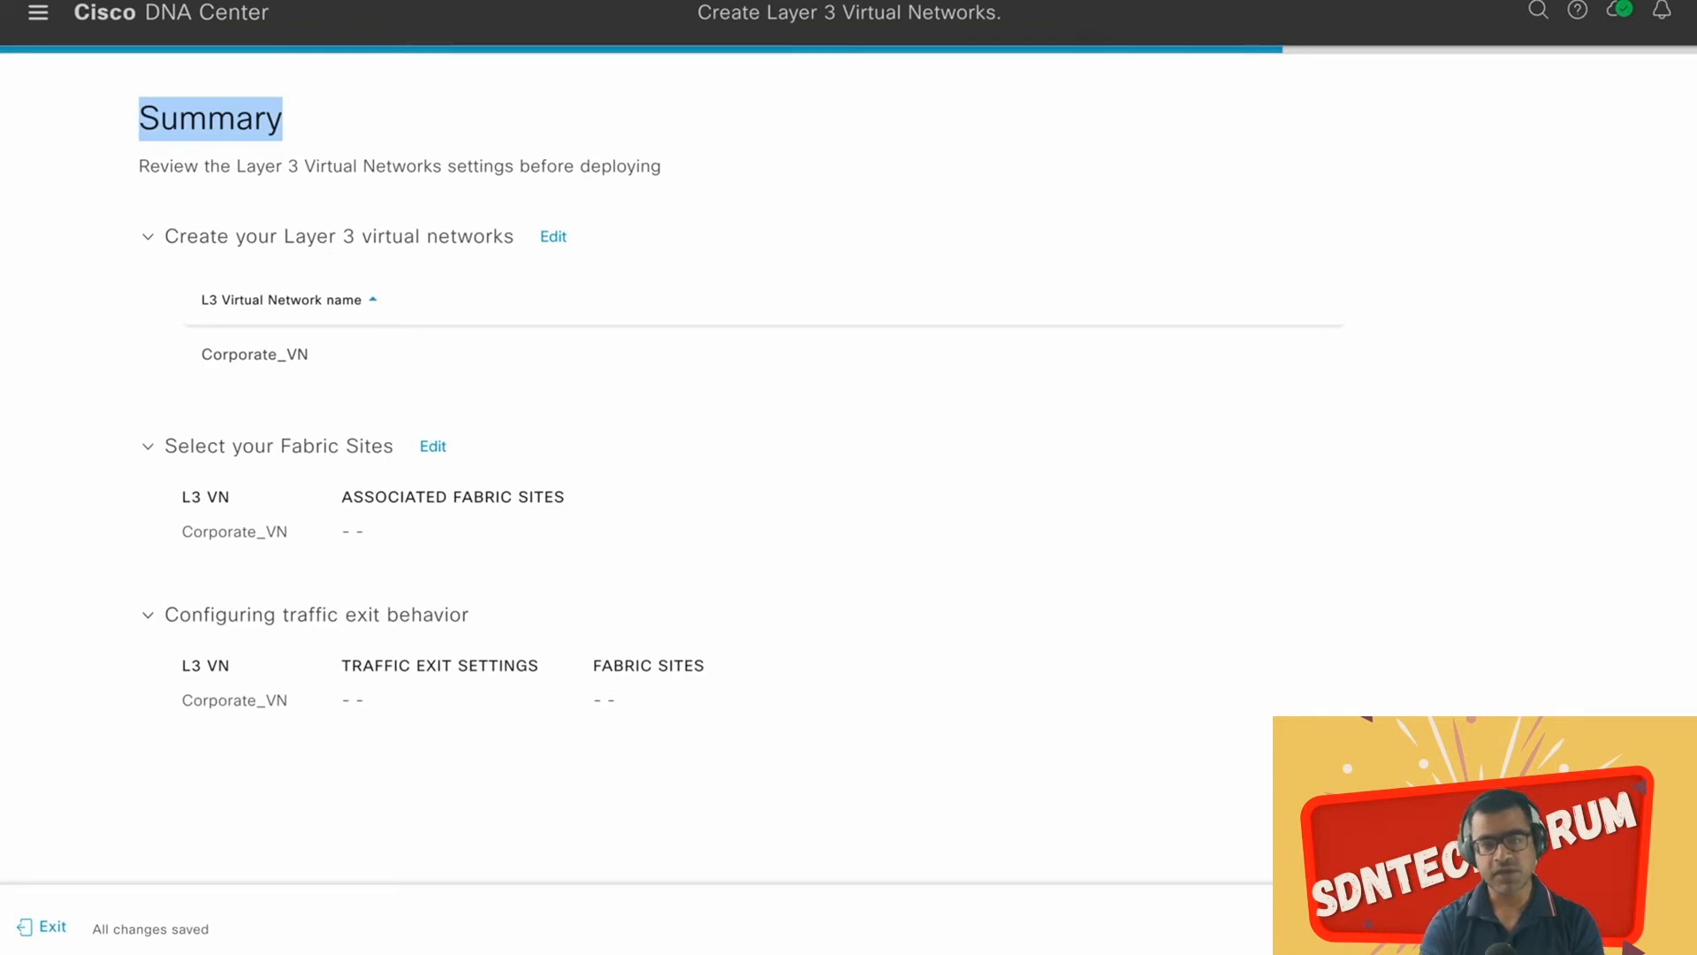
Step: Proceed to deployment, expand the Layer 3 virtual network task and create Corporate_VN
left_click(1636, 927)
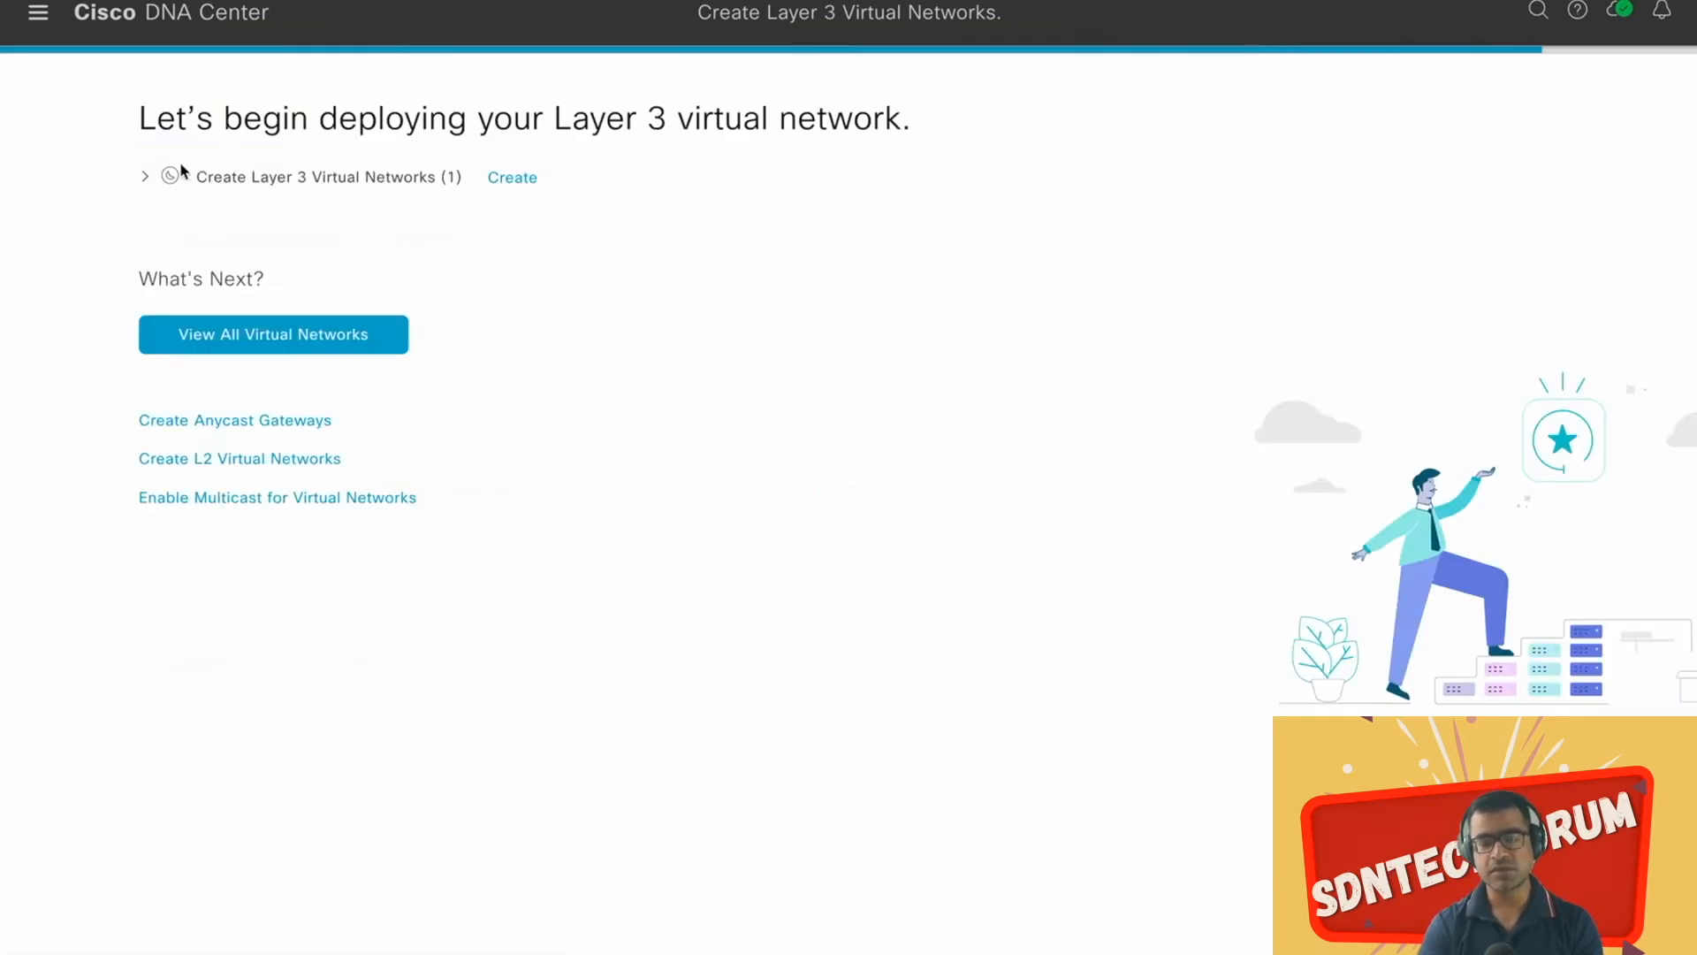
left_click(145, 175)
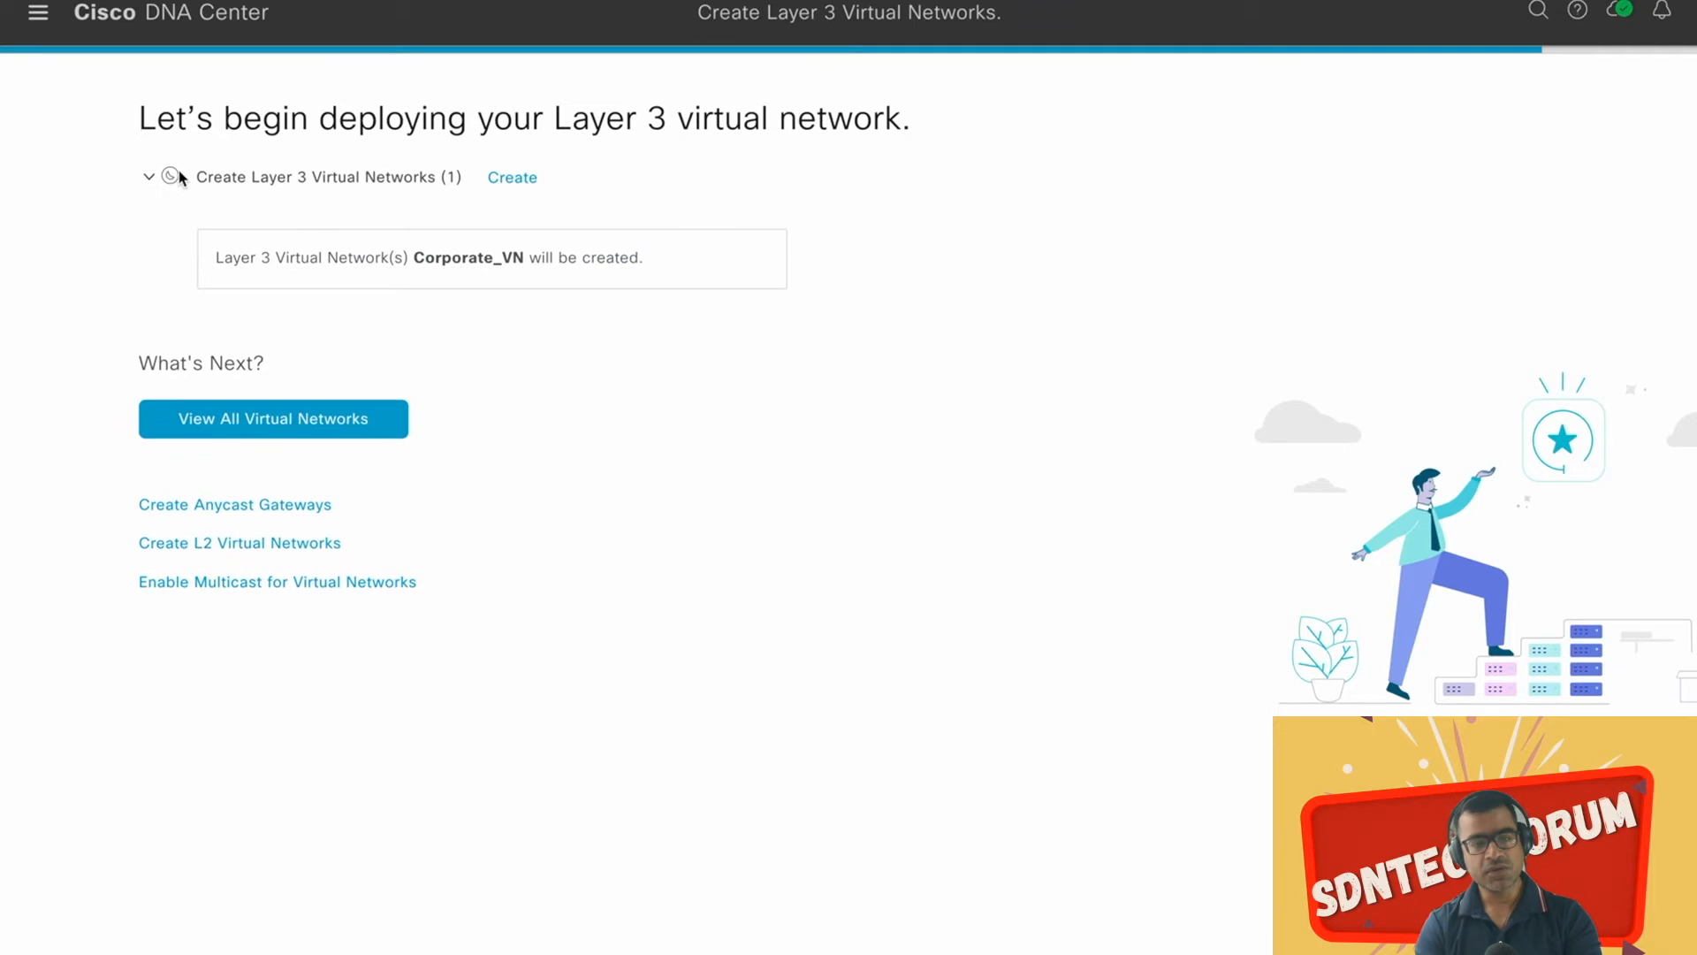
left_click(514, 178)
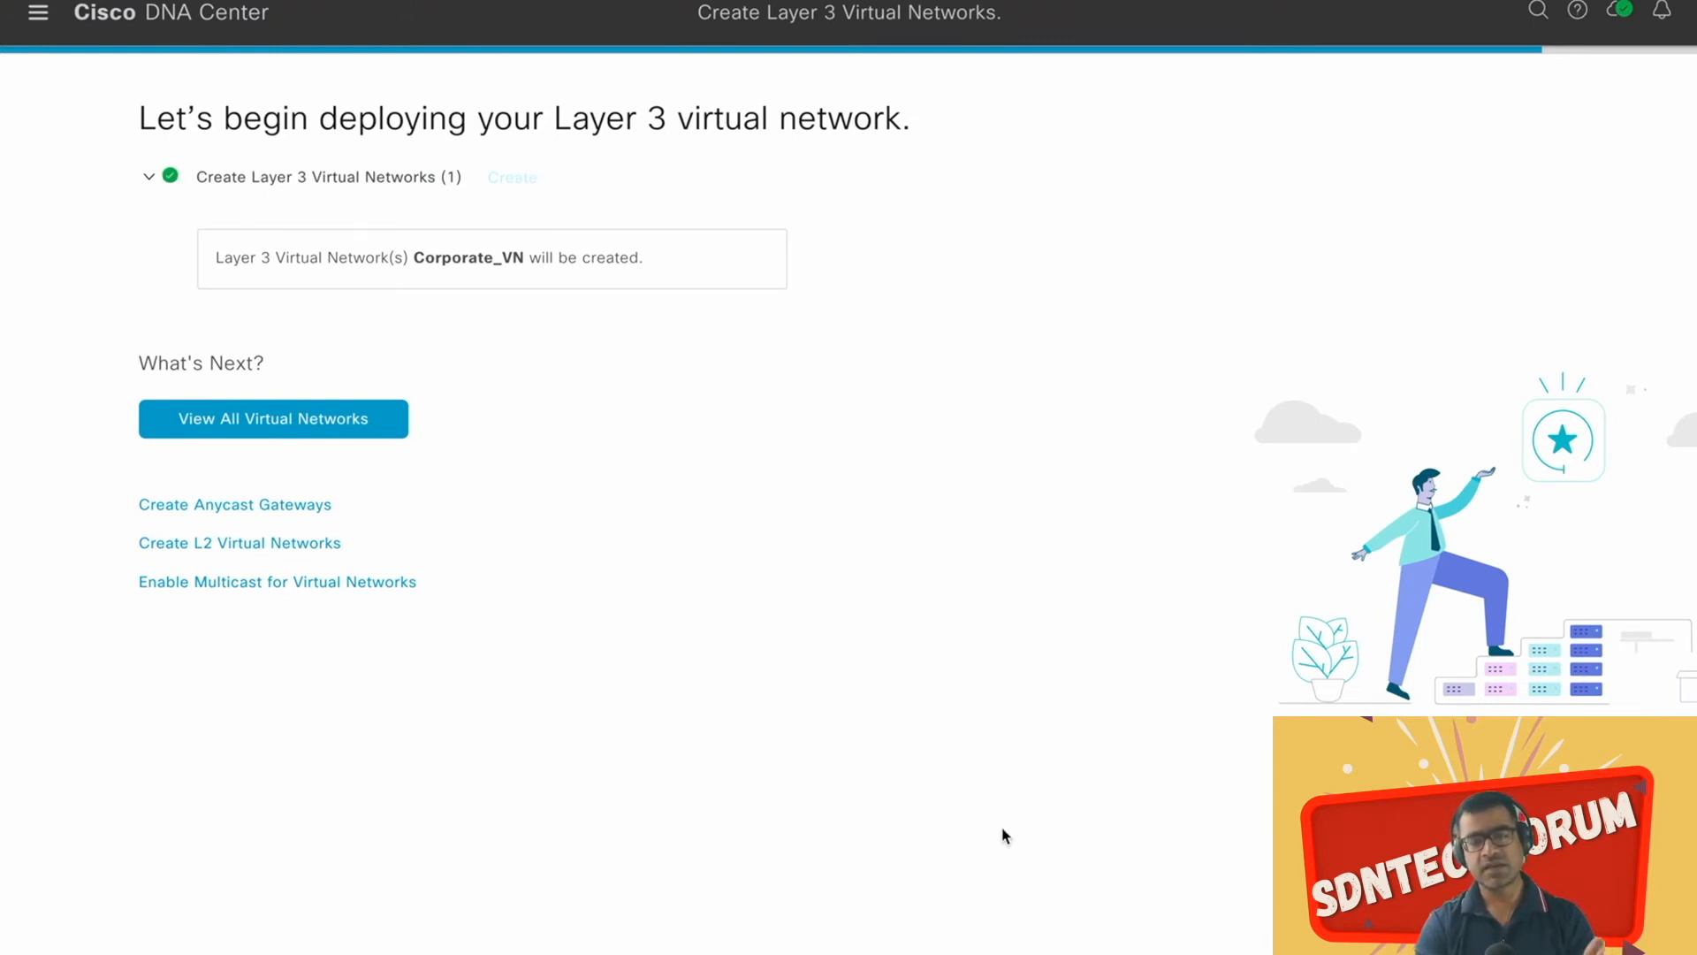
left_click(38, 14)
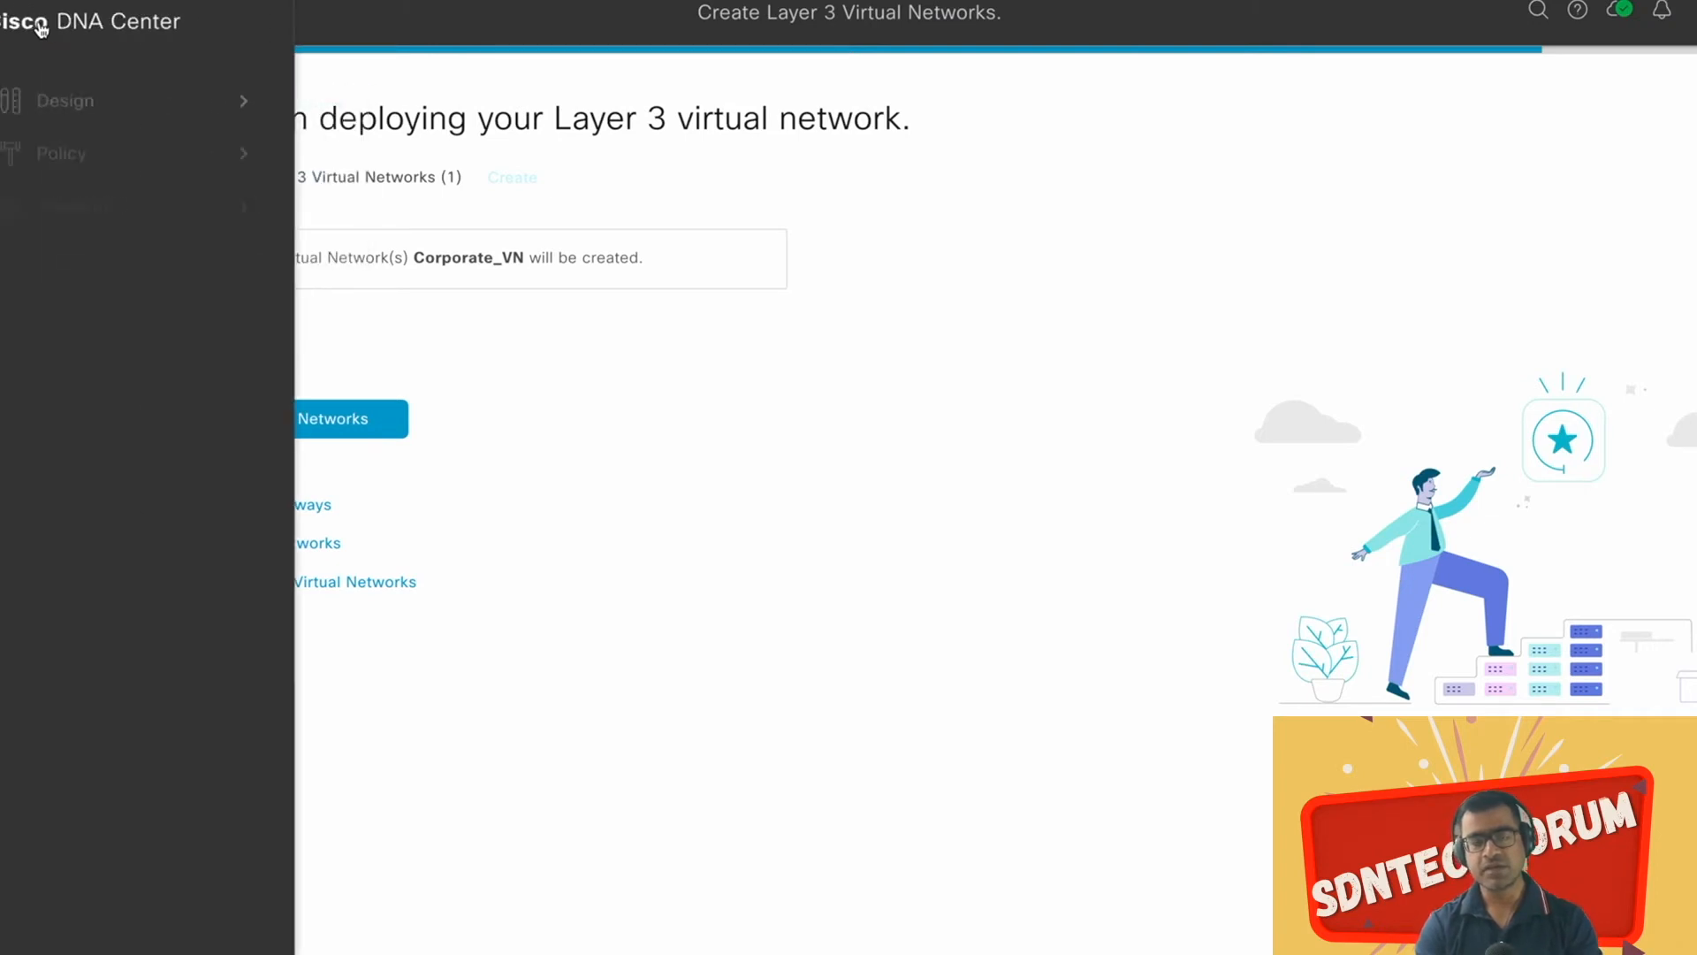
mouse_move(208, 155)
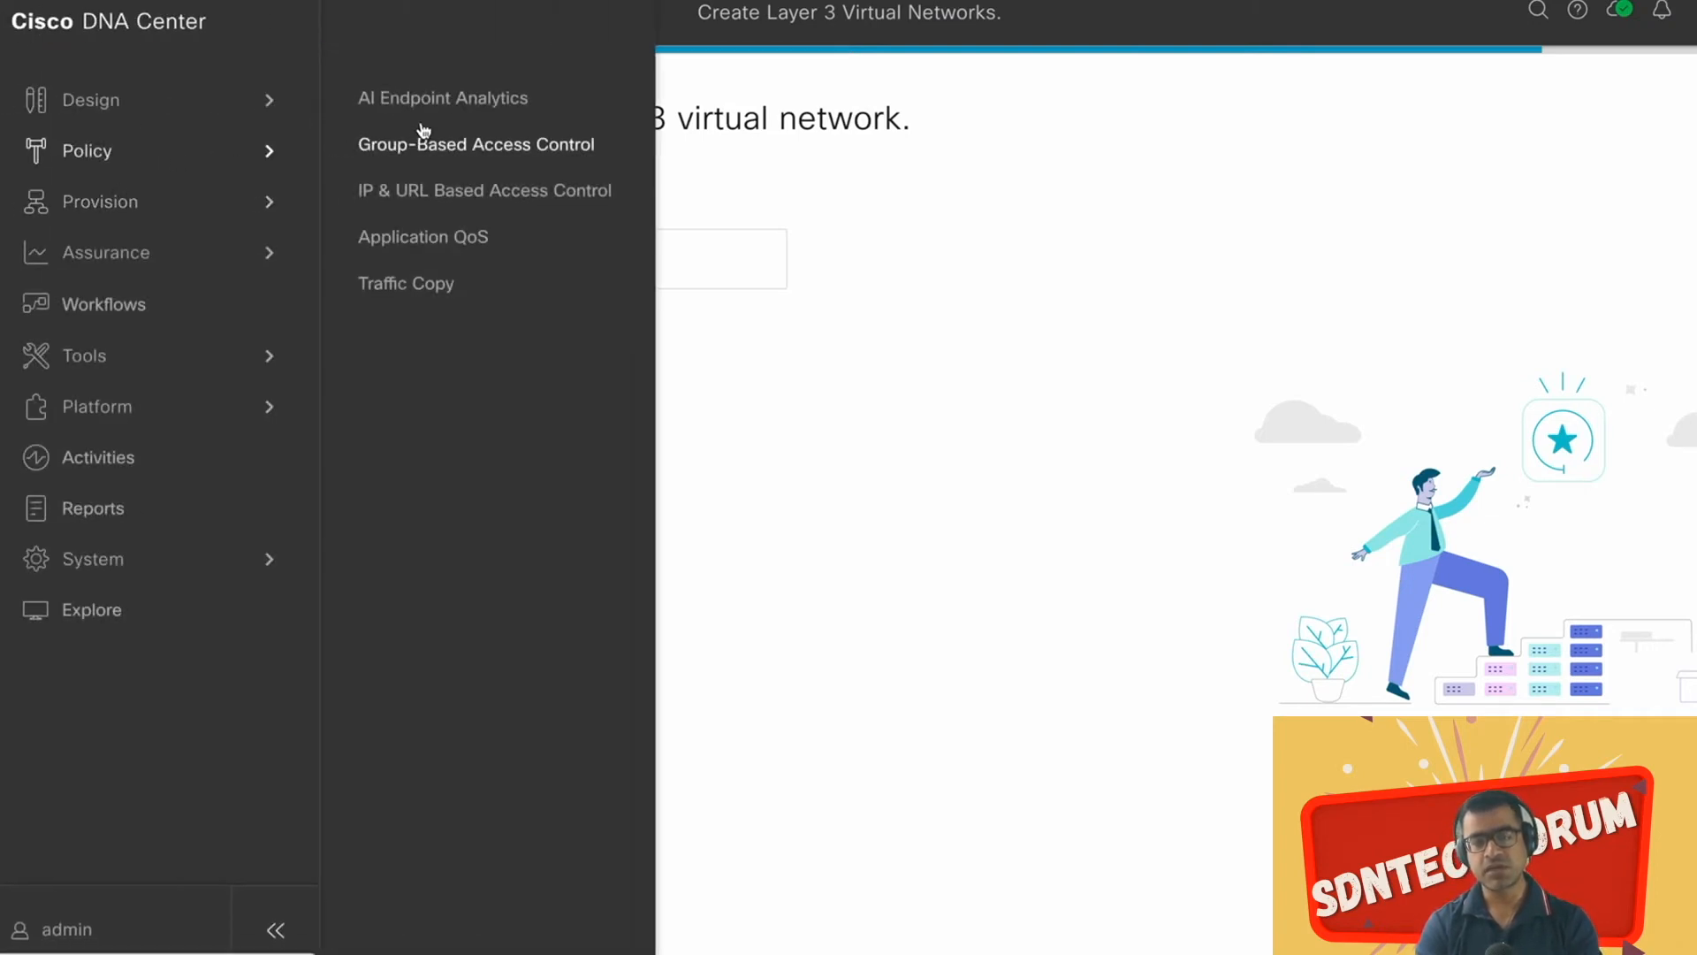
mouse_move(118, 200)
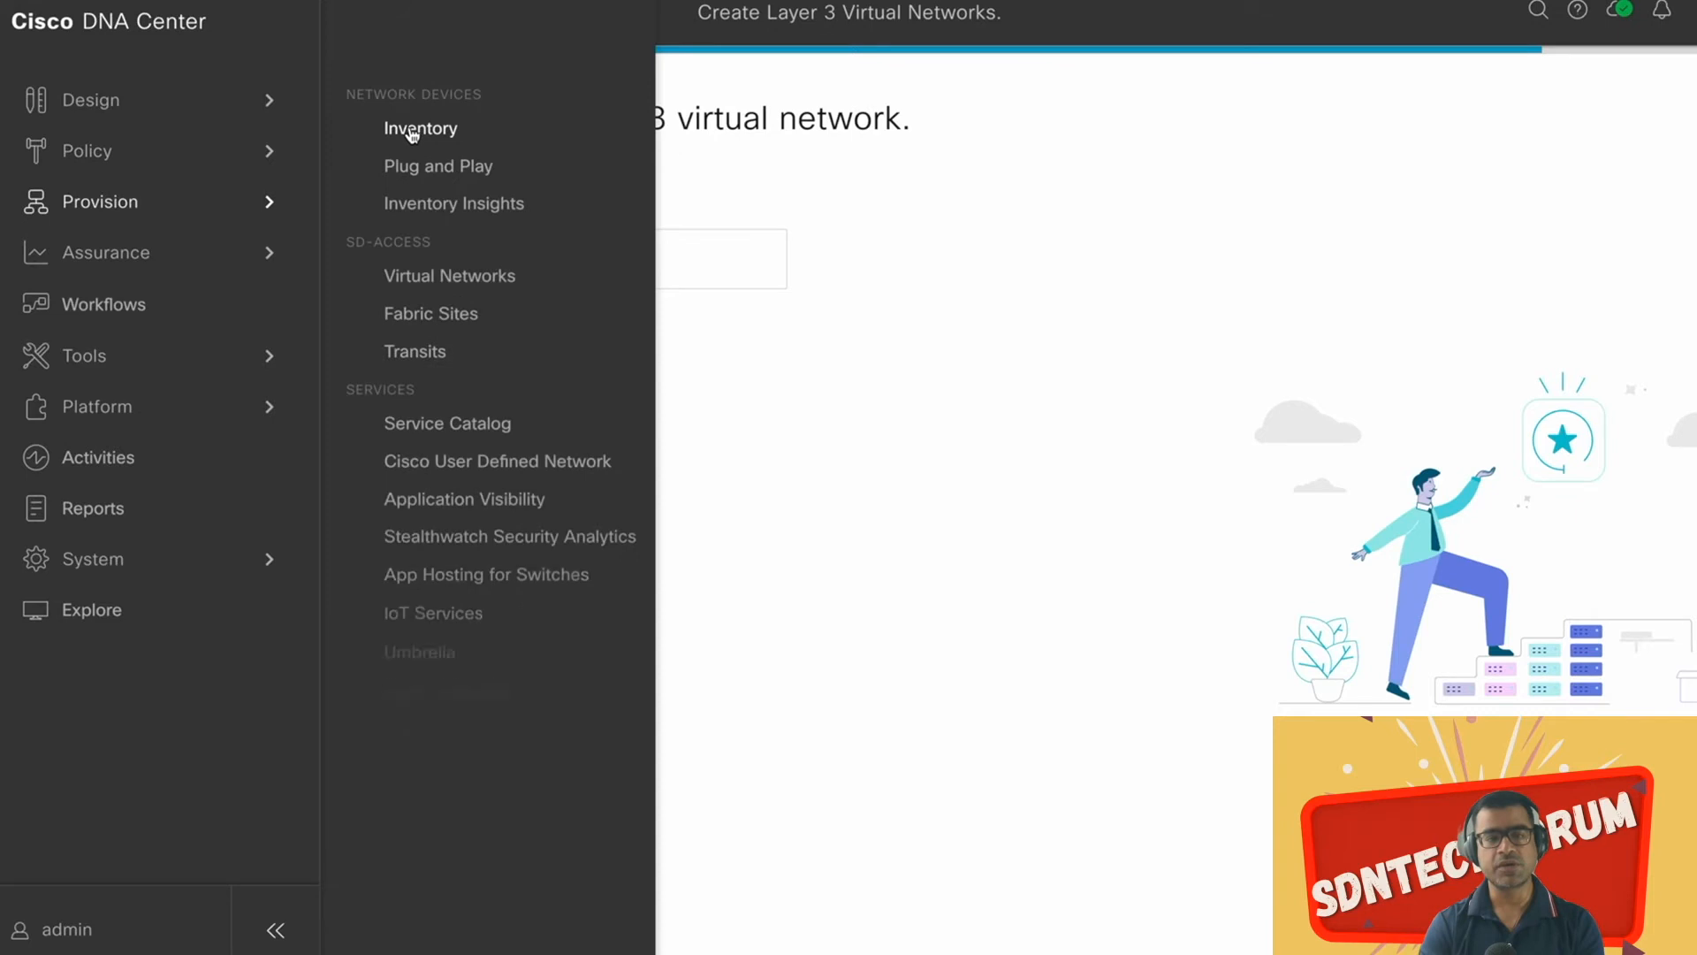
left_click(435, 276)
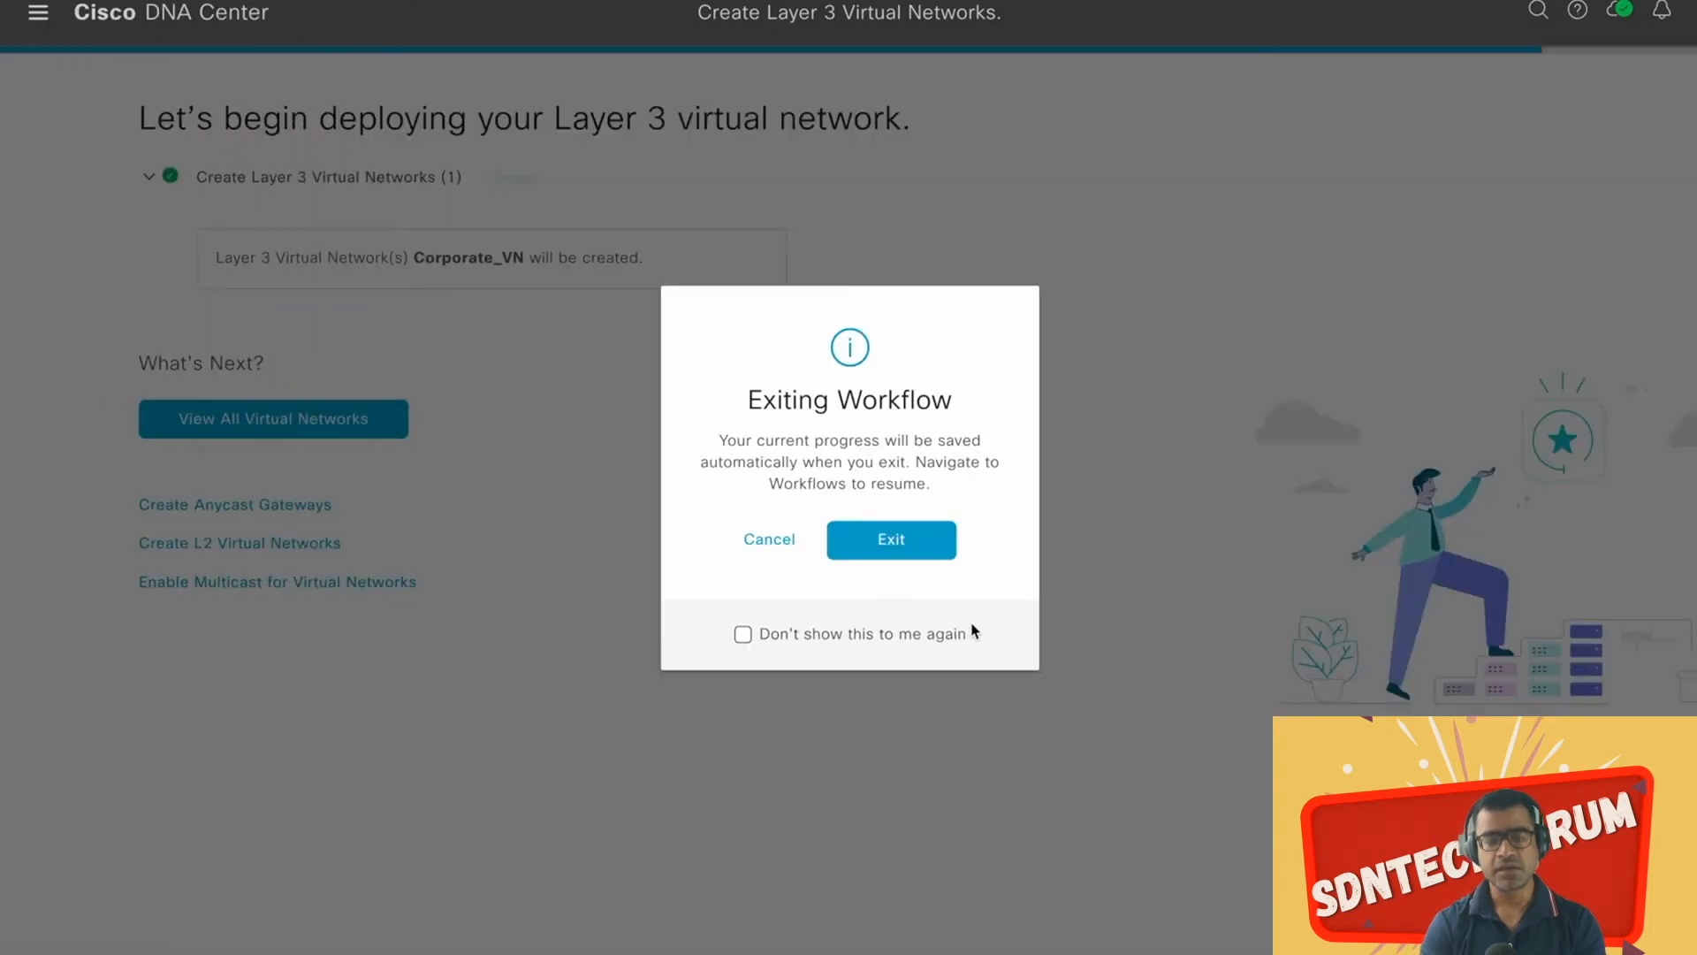
left_click(768, 551)
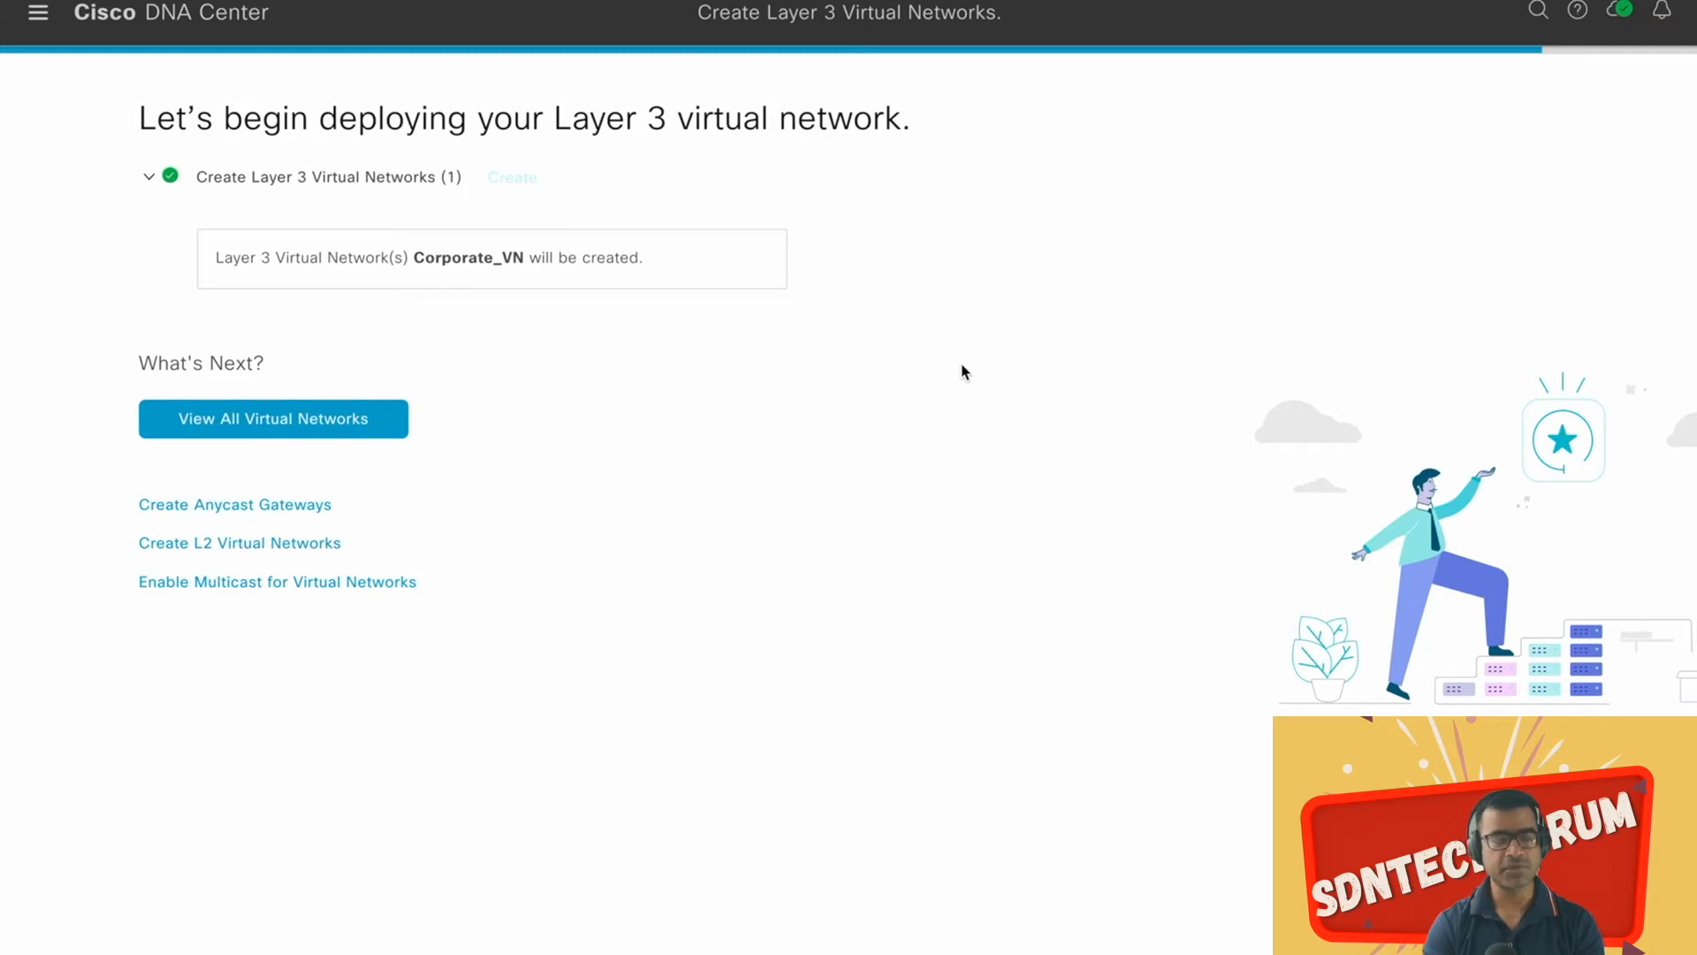
Step: View all virtual networks and examine the Corporate_VN details, including its Layer 3 Virtual Network and Anycast Gateways tables
left_click(333, 421)
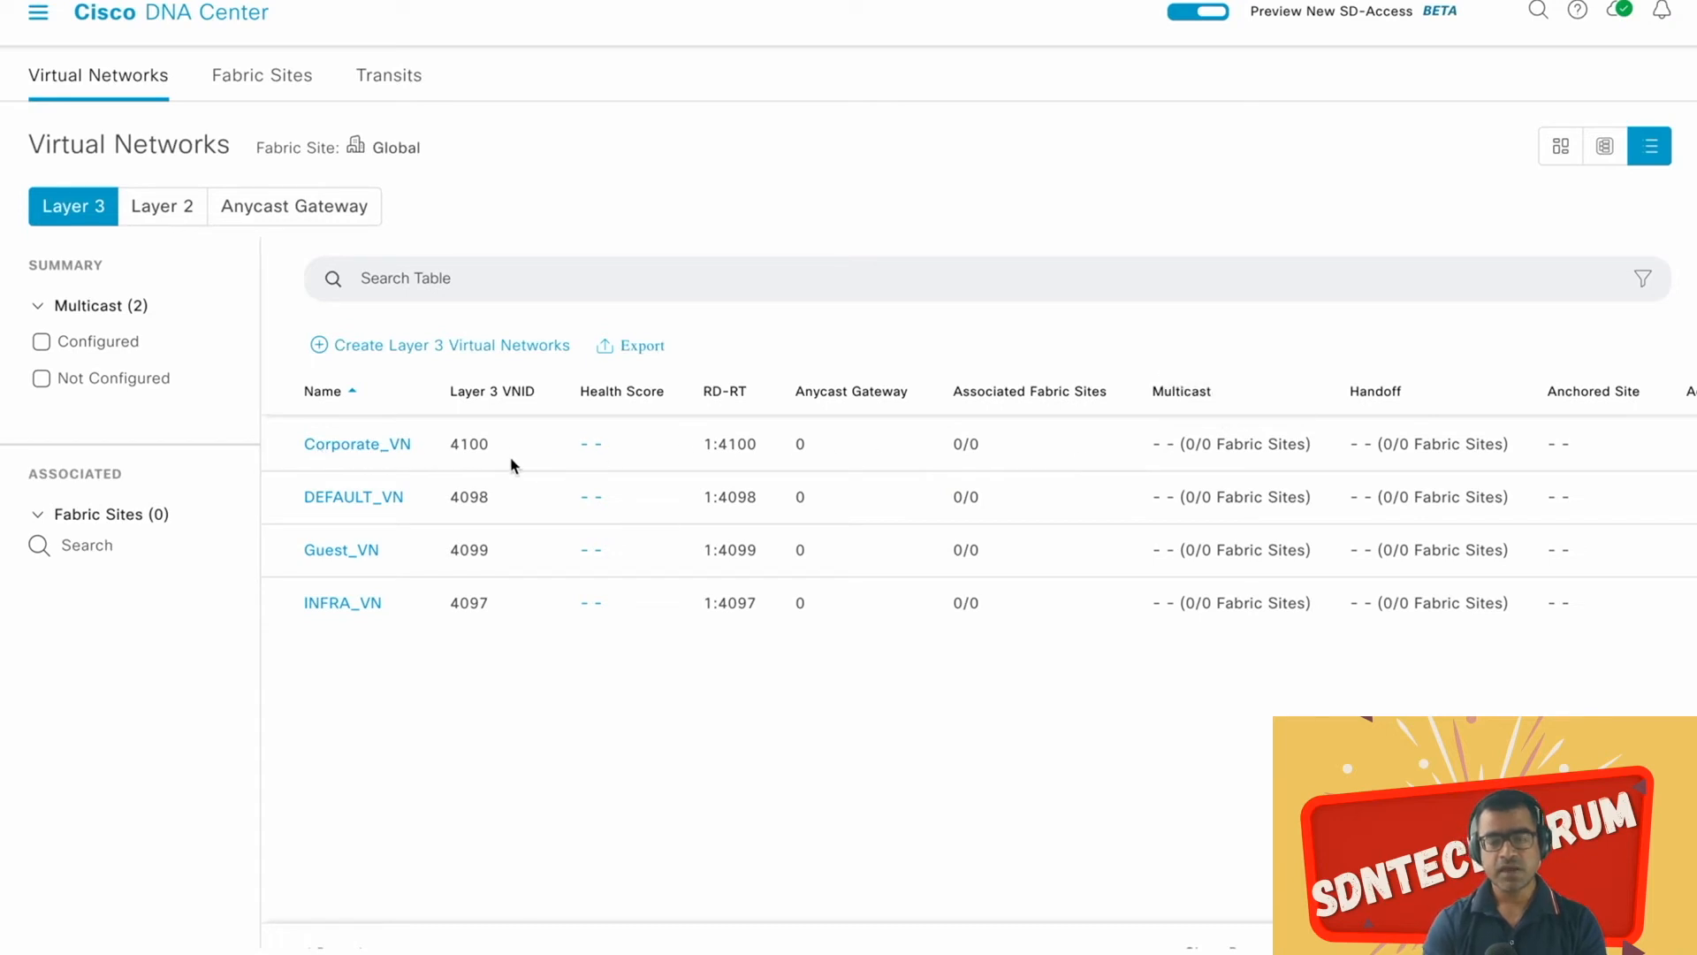
left_click(357, 444)
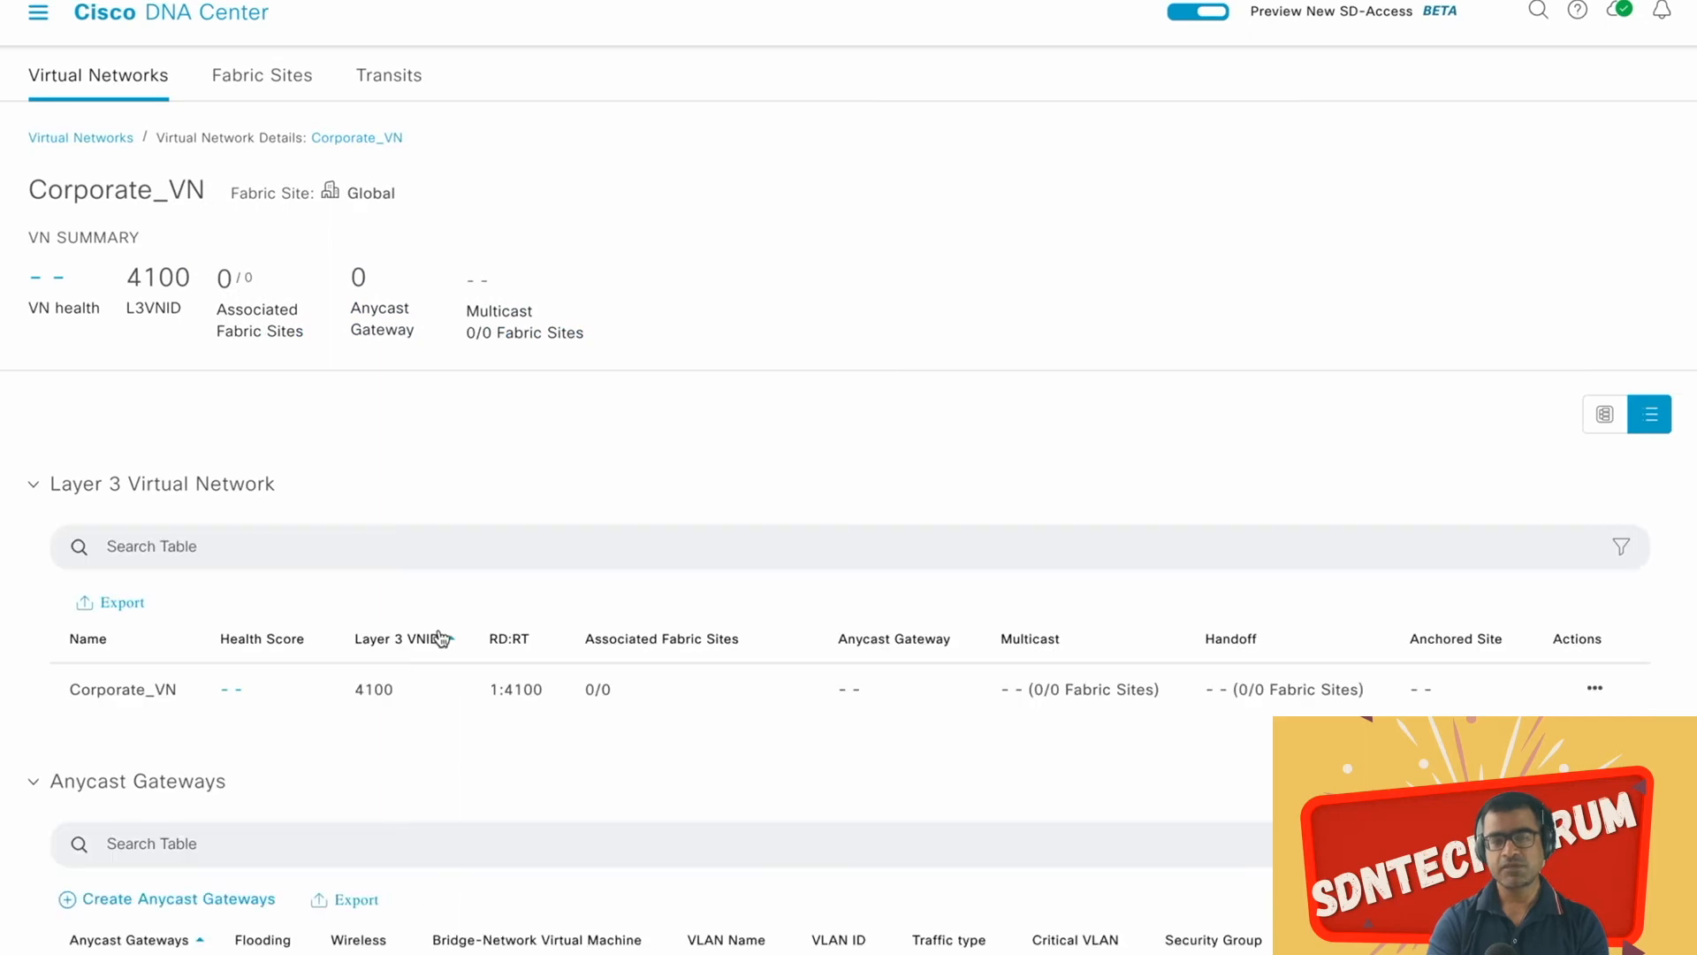
scroll(765, 539, "down", 1)
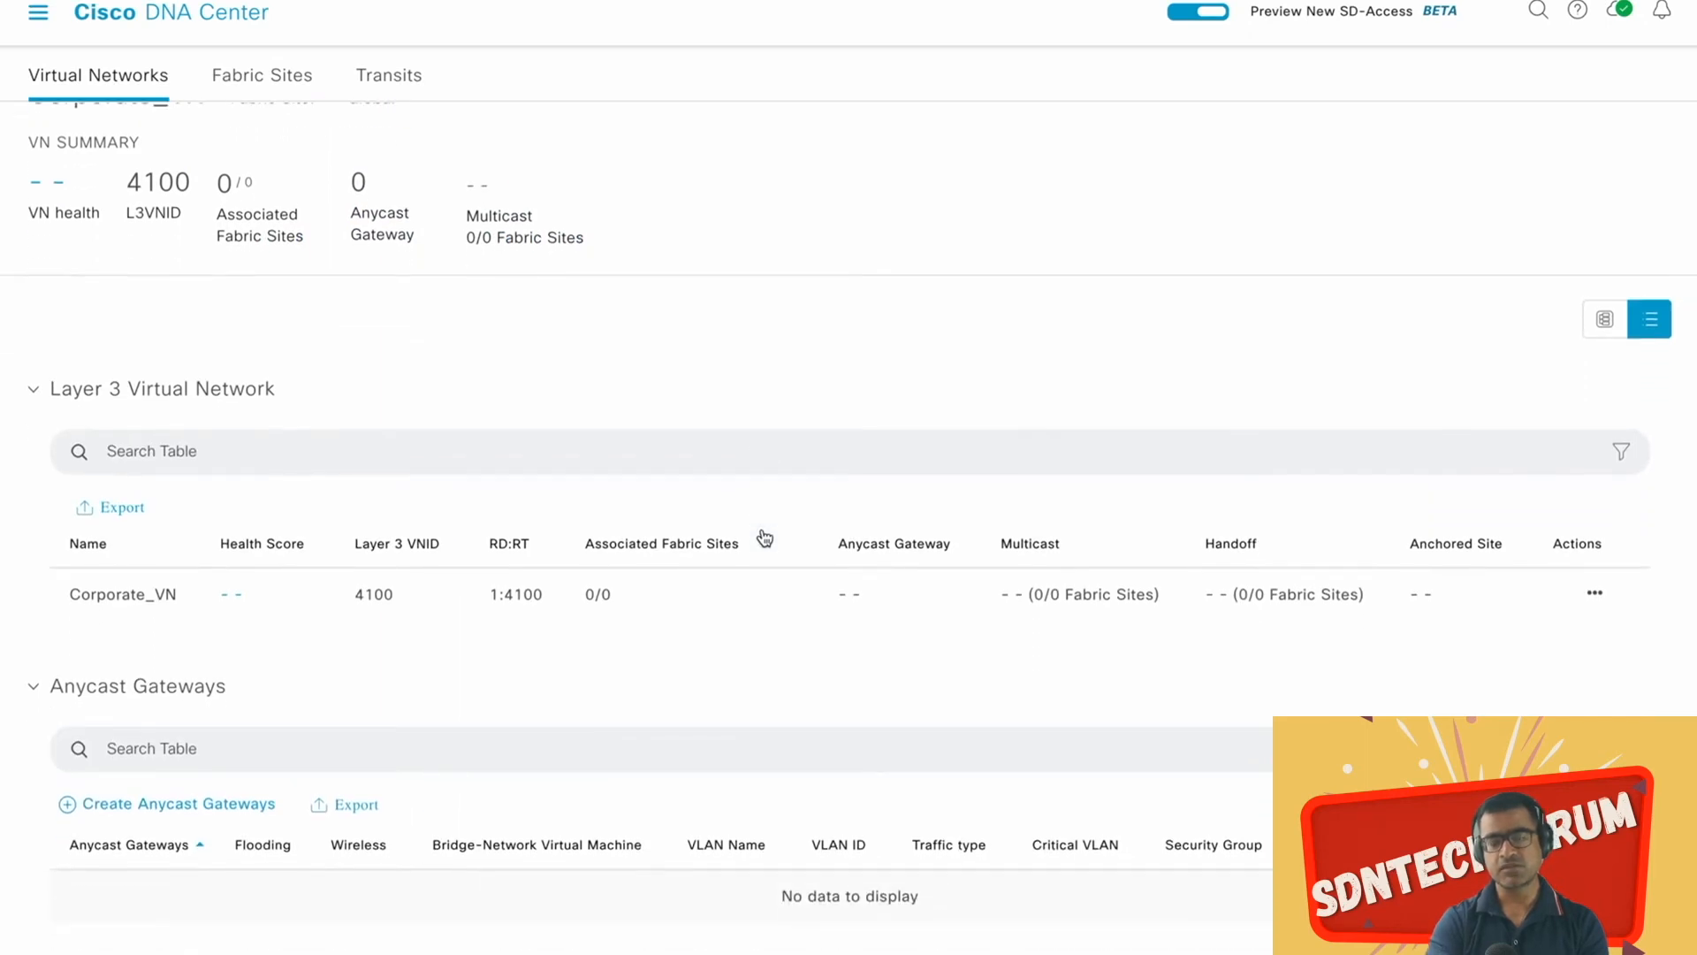
Step: Check the actions available for Corporate_VN and look over its Anycast Gateways section
scroll(764, 539, "up", 1)
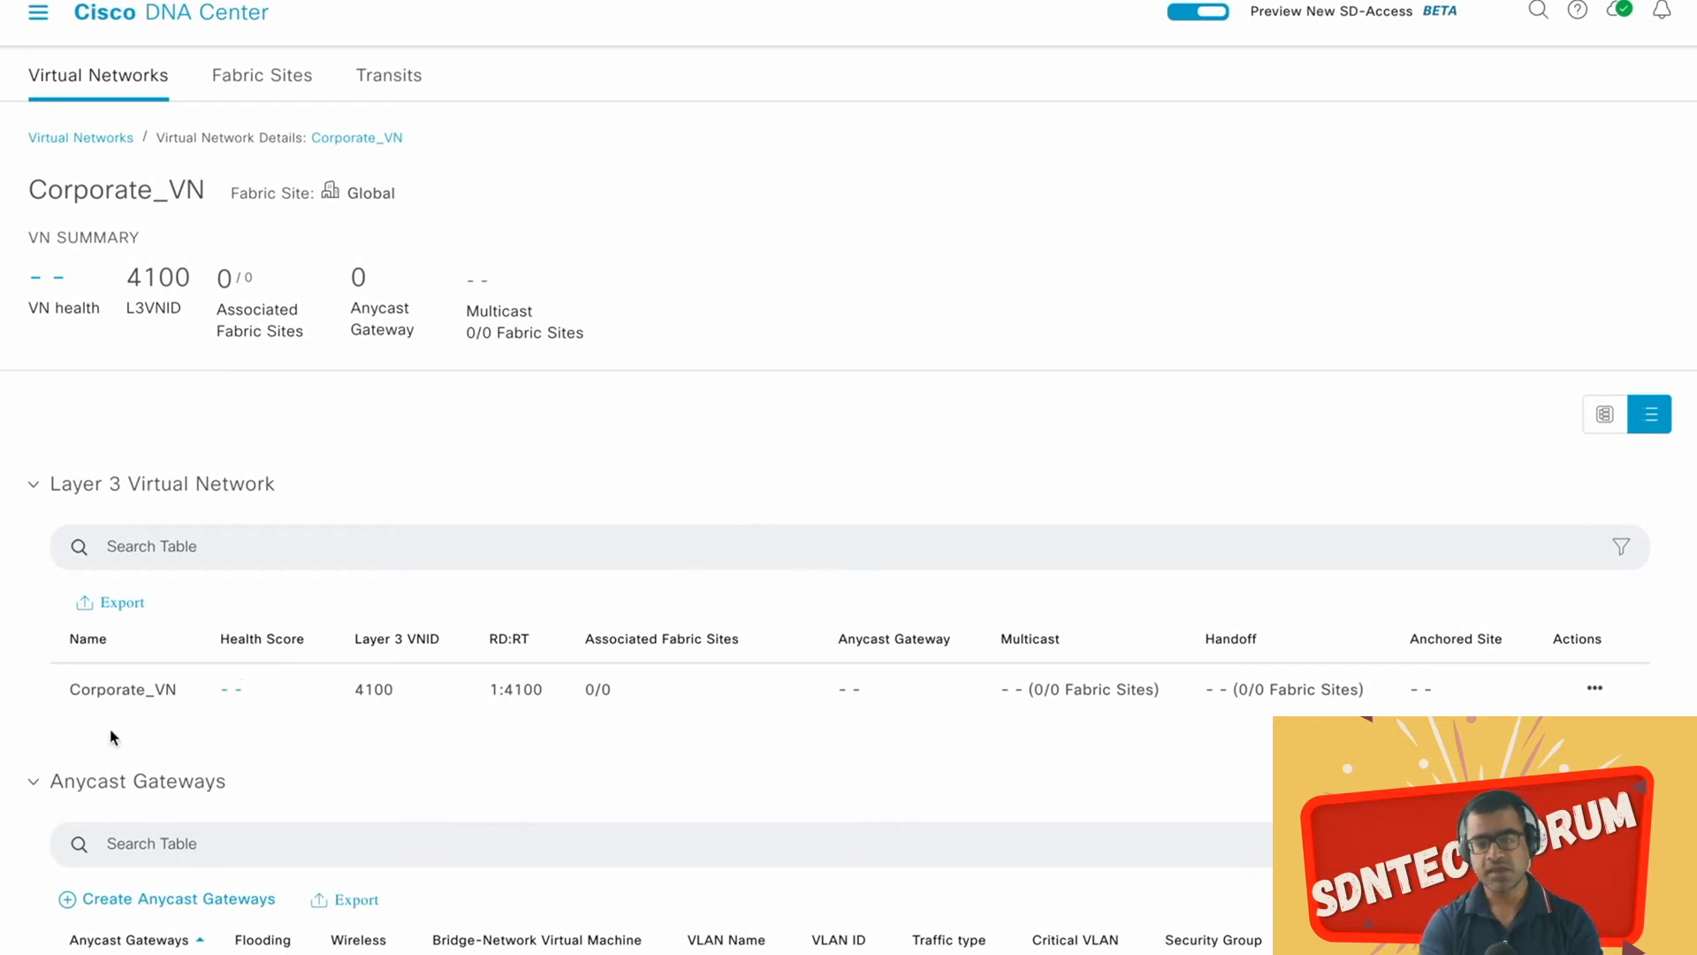
left_click(1595, 690)
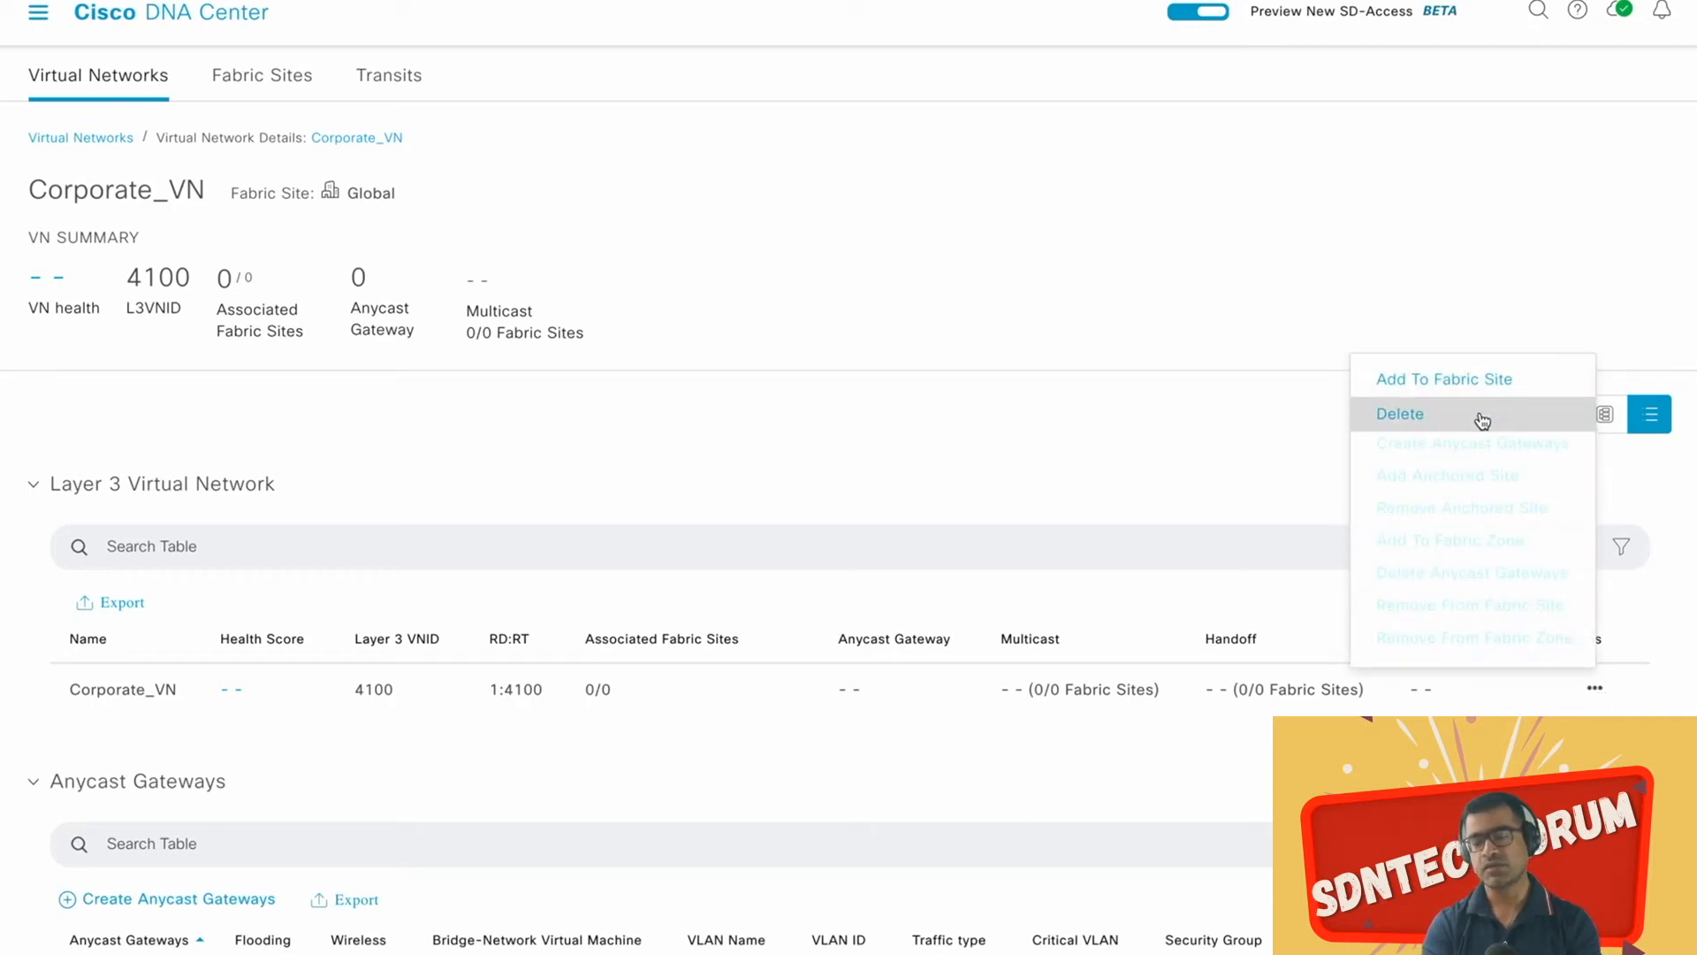
scroll(914, 778, "down", 1)
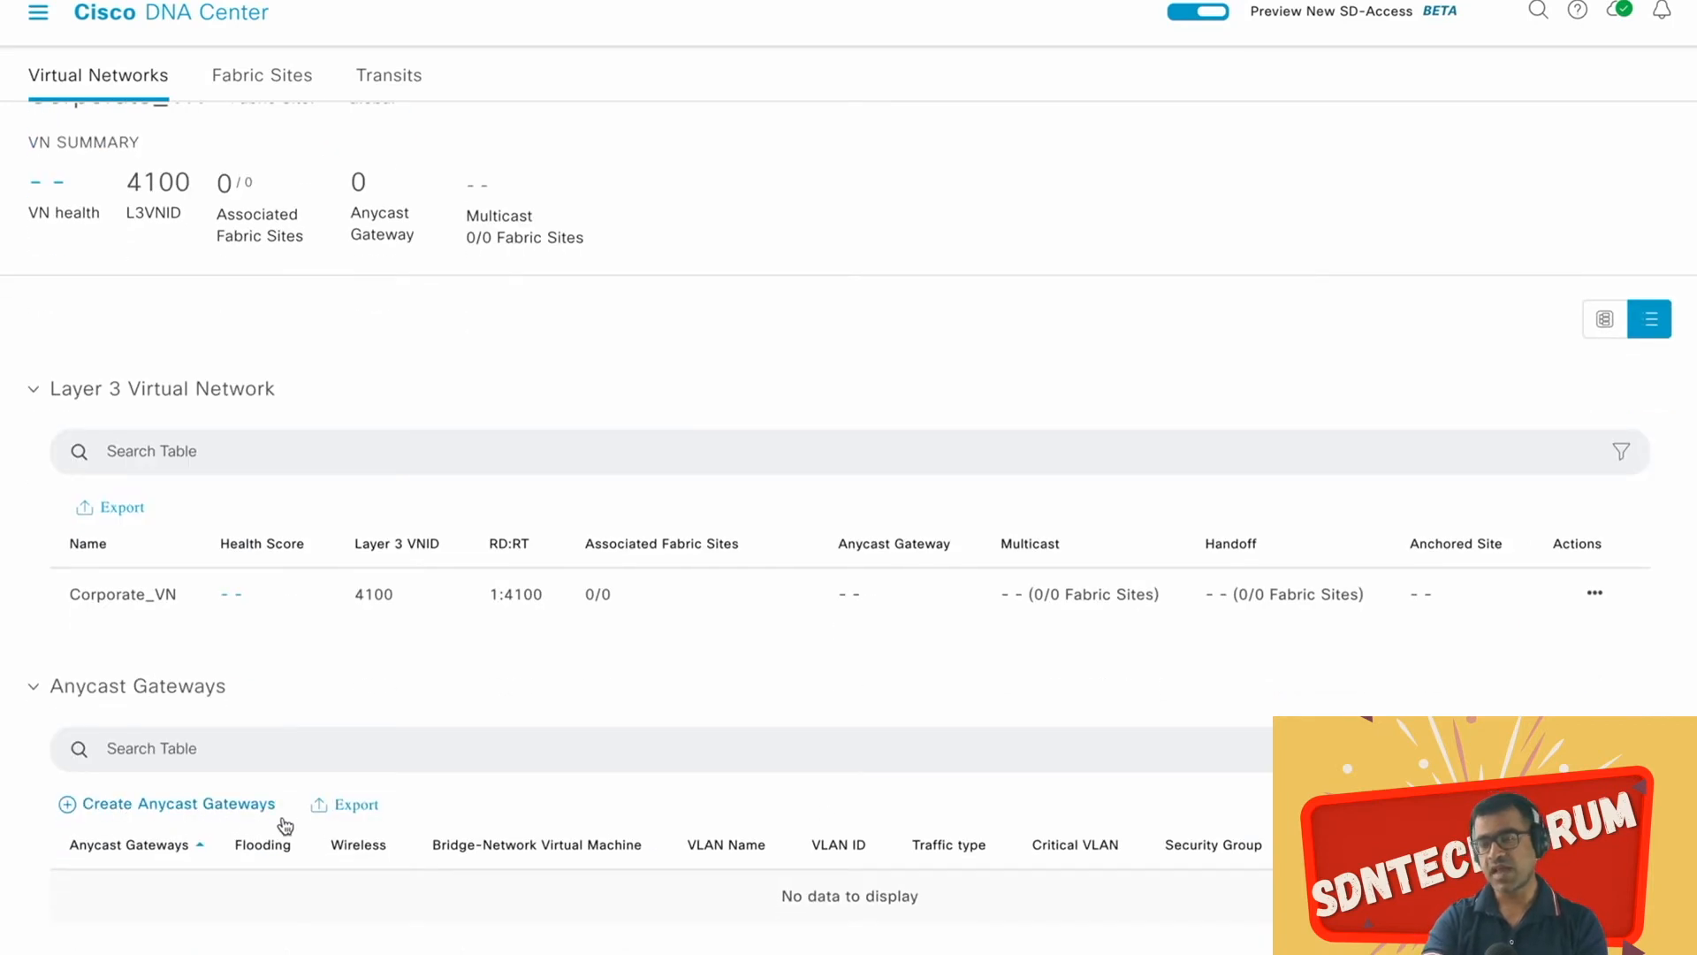
scroll(606, 580, "up", 1)
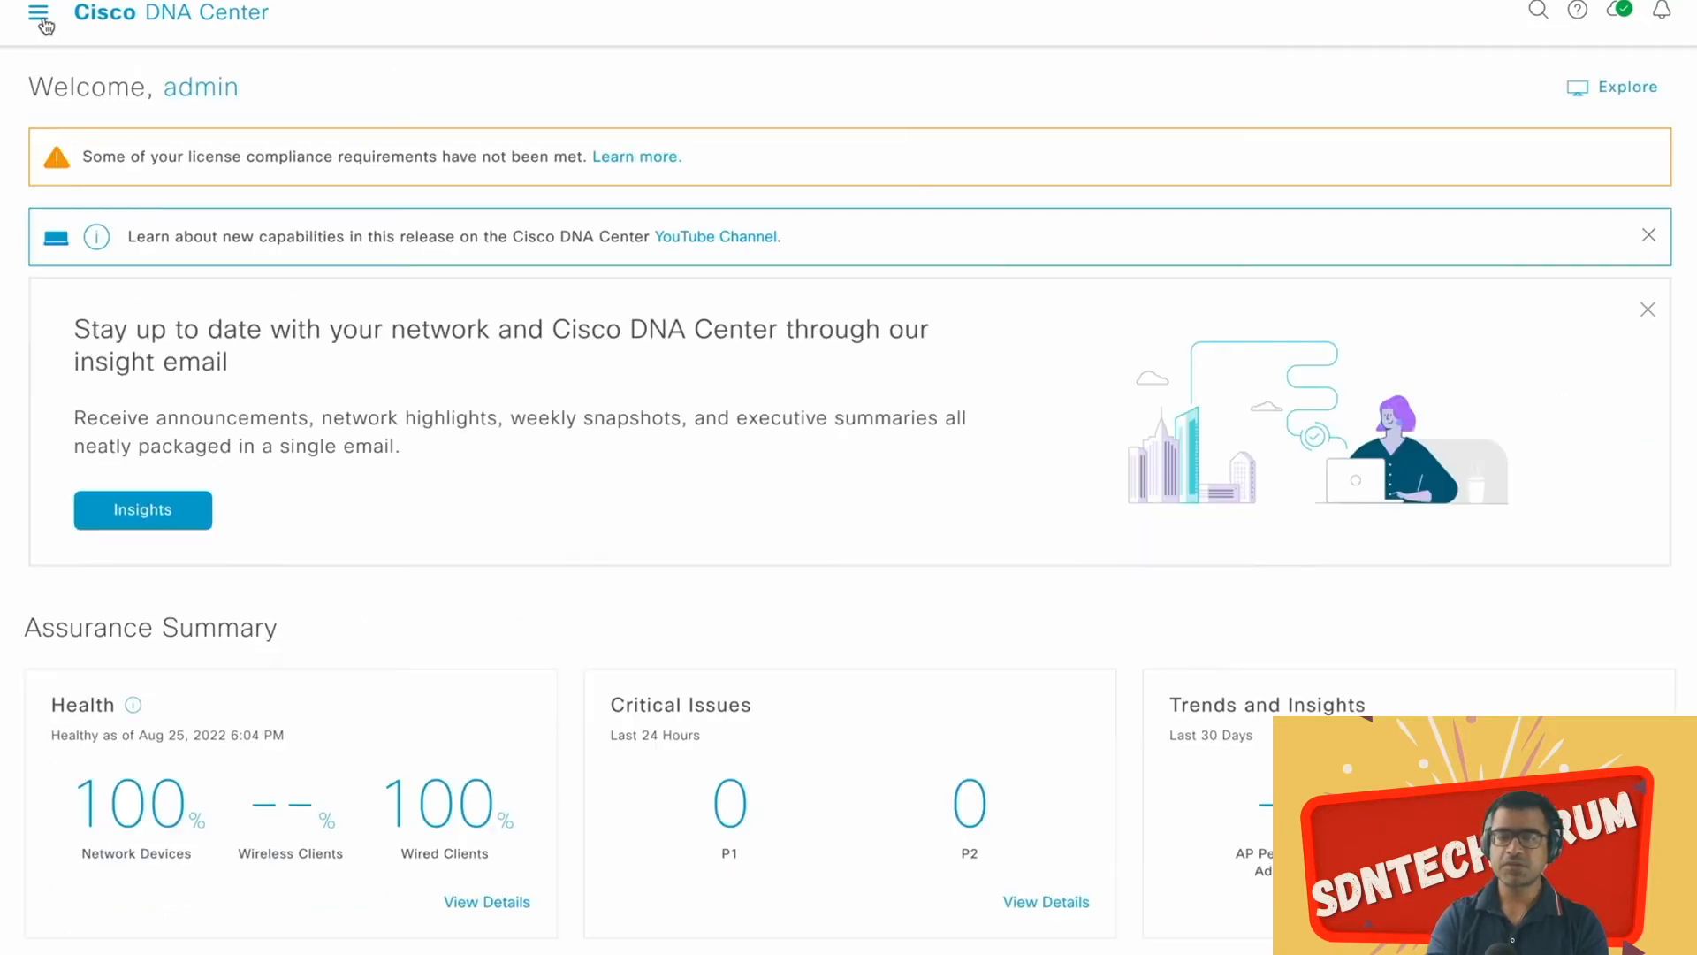
Step: Open the security groups under Group-Based Access Control and select the Managers group to check for editing options
left_click(38, 11)
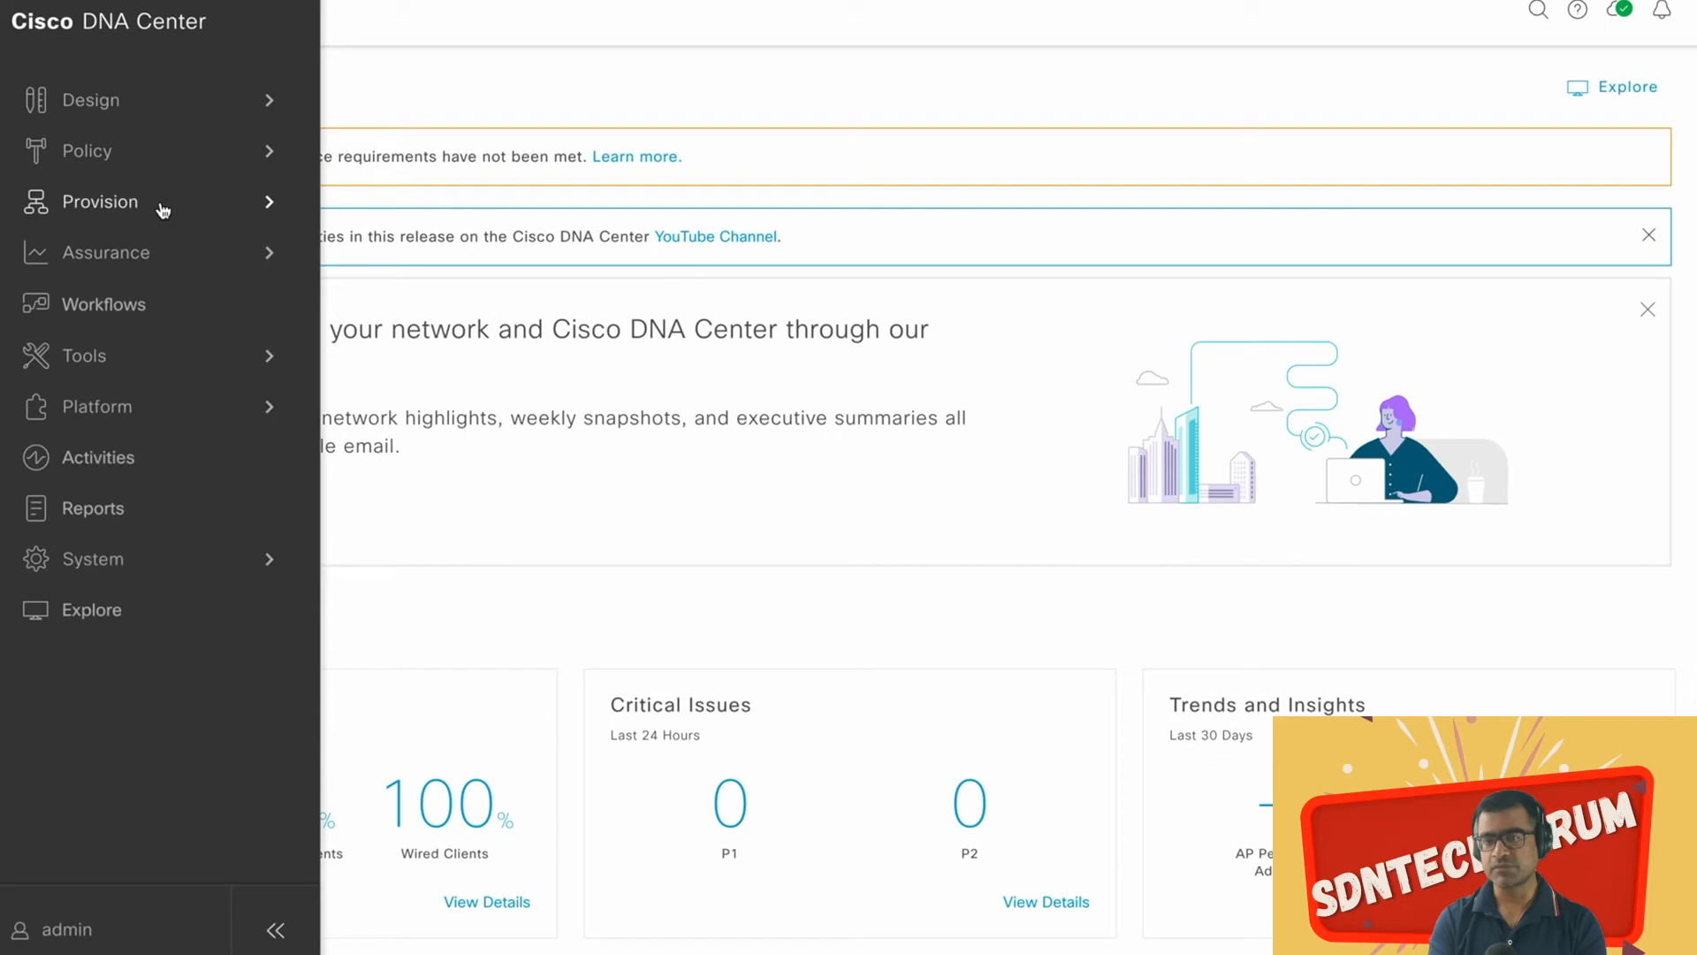
left_click(171, 157)
left_click(427, 160)
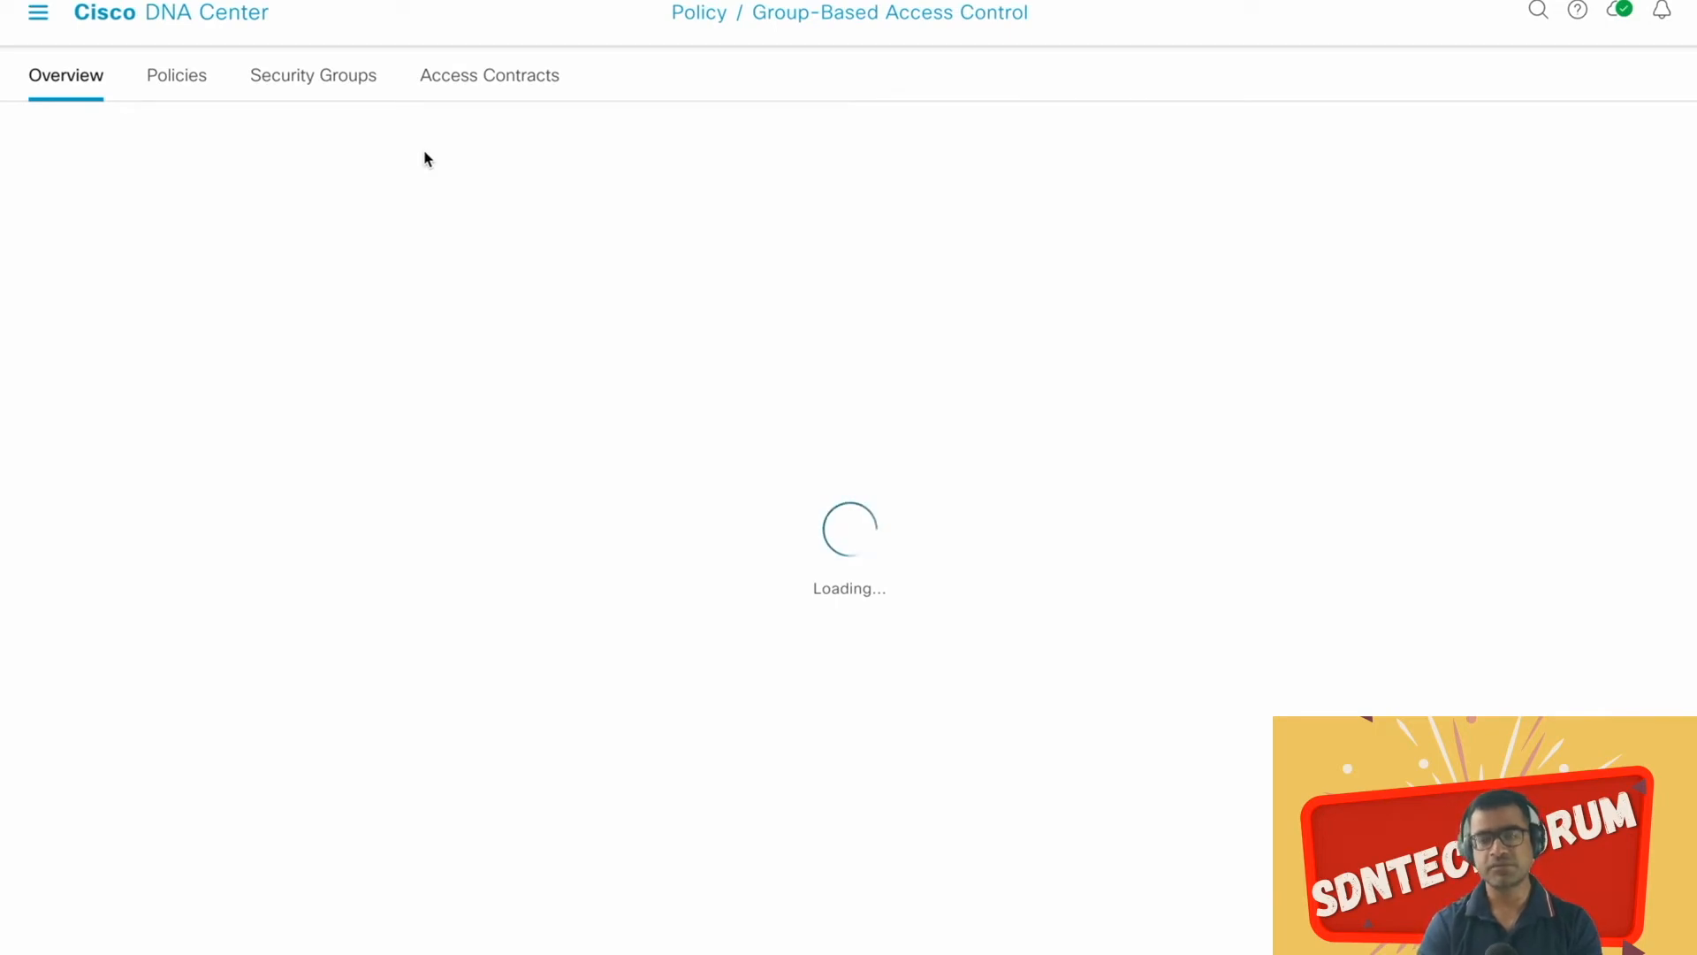
left_click(336, 95)
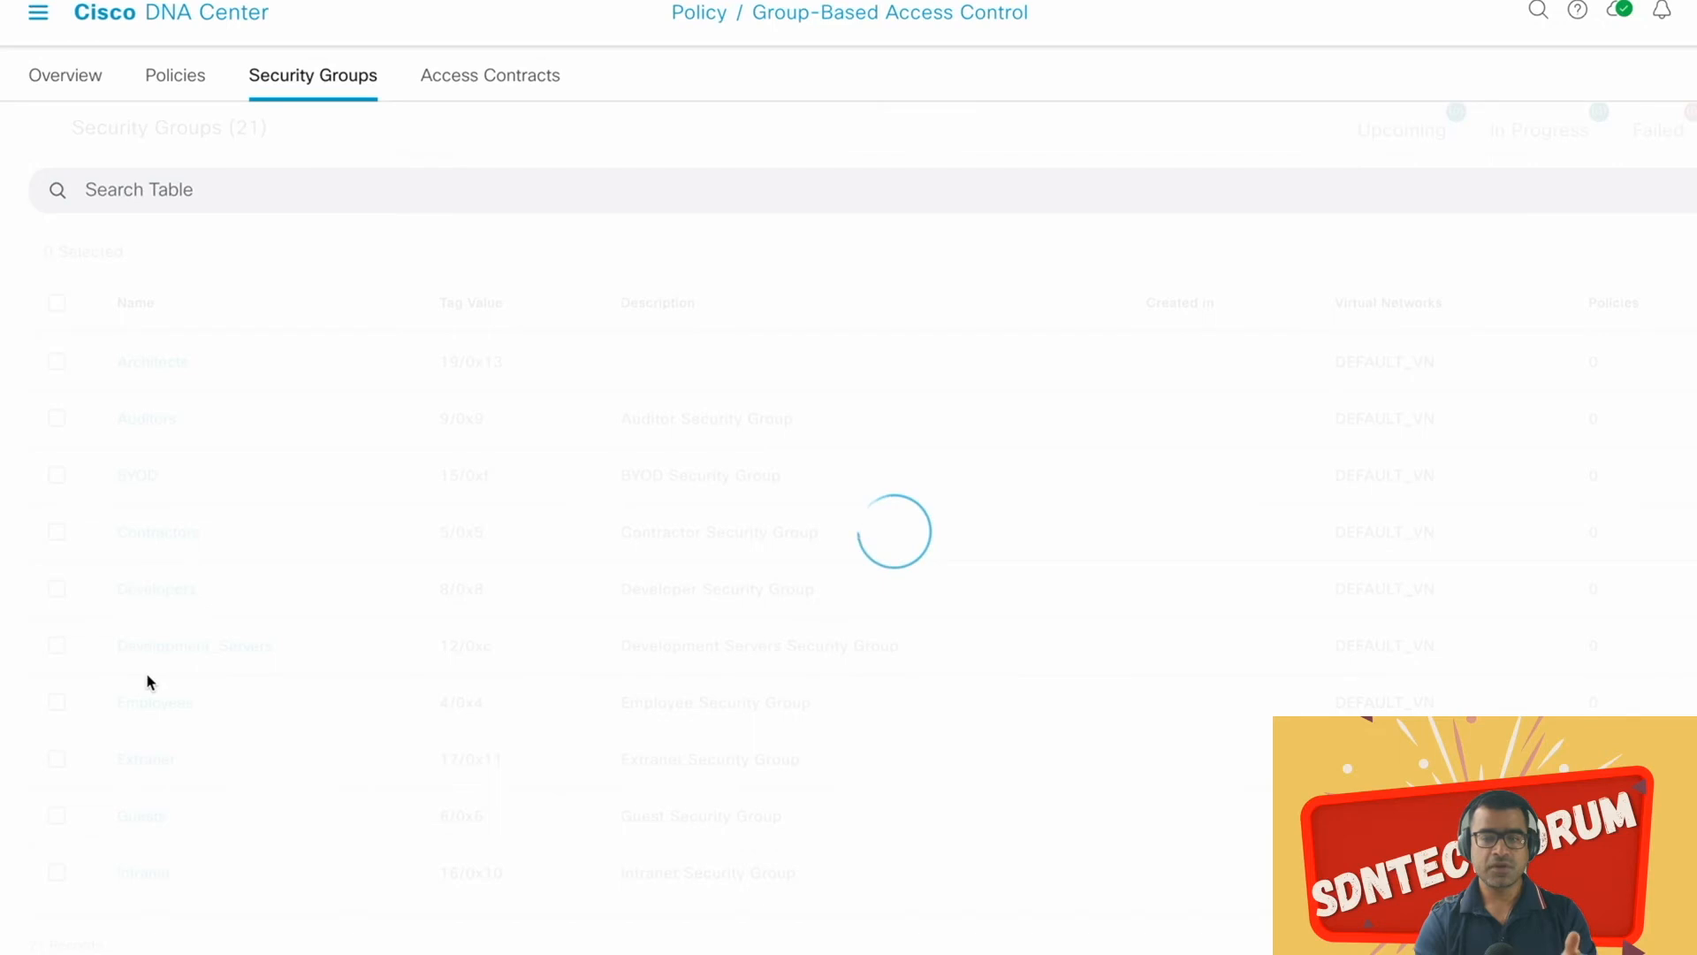
scroll(303, 747, "down", 2)
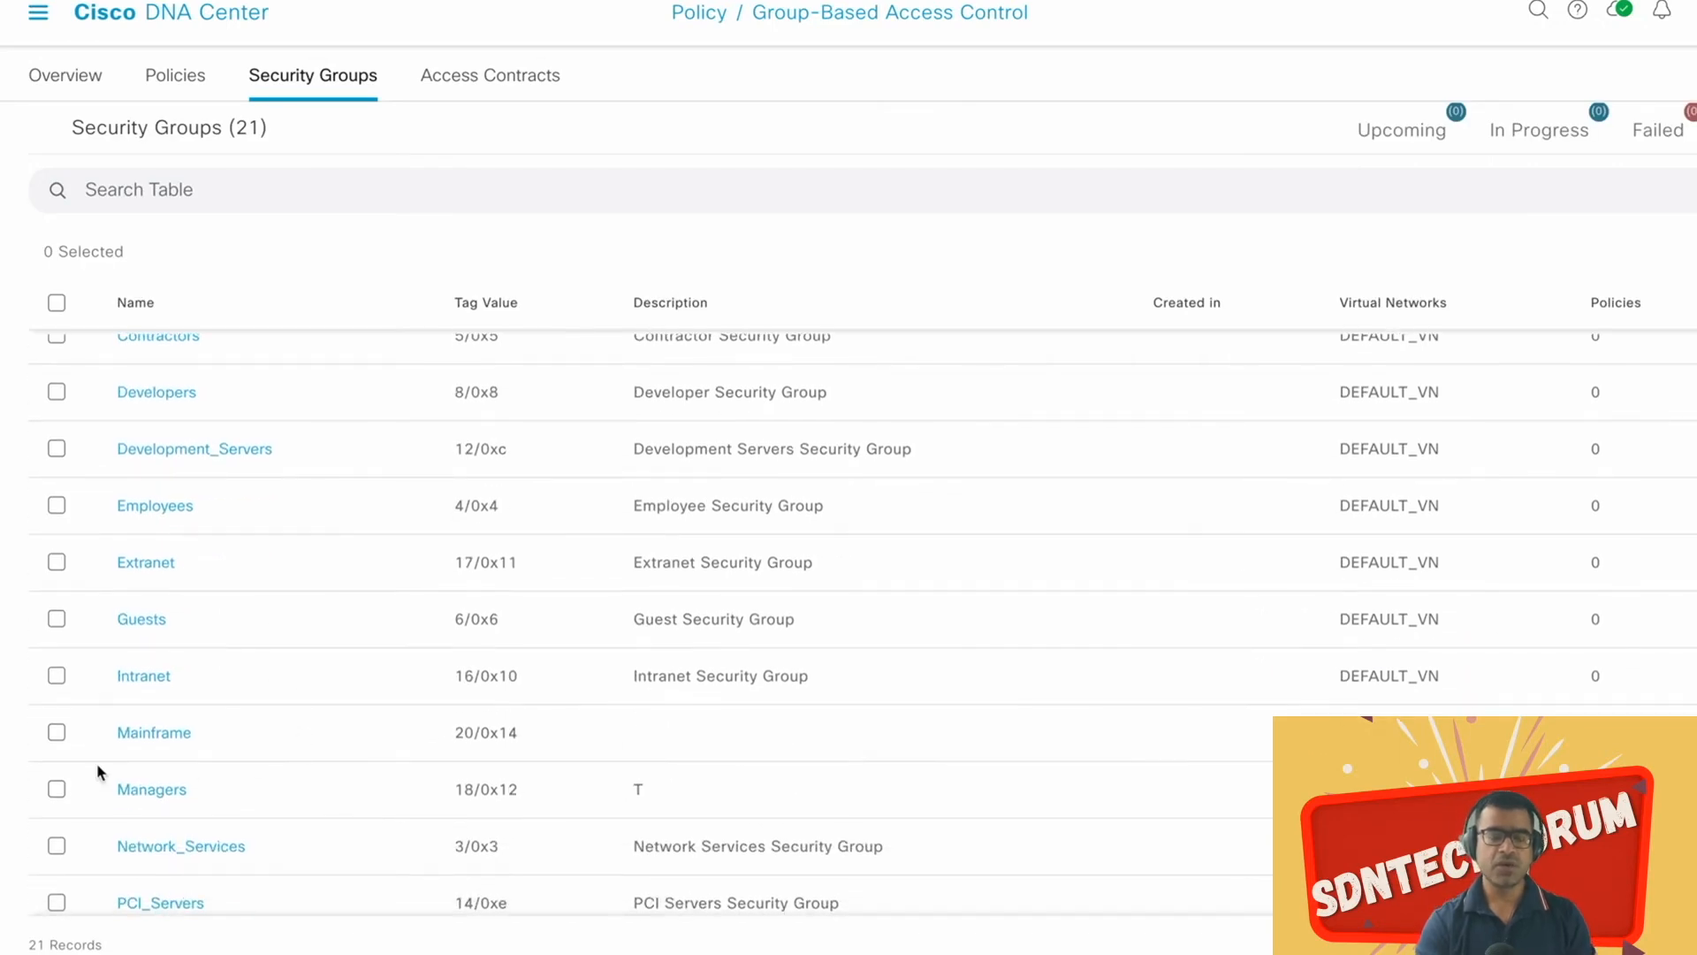
left_click(57, 789)
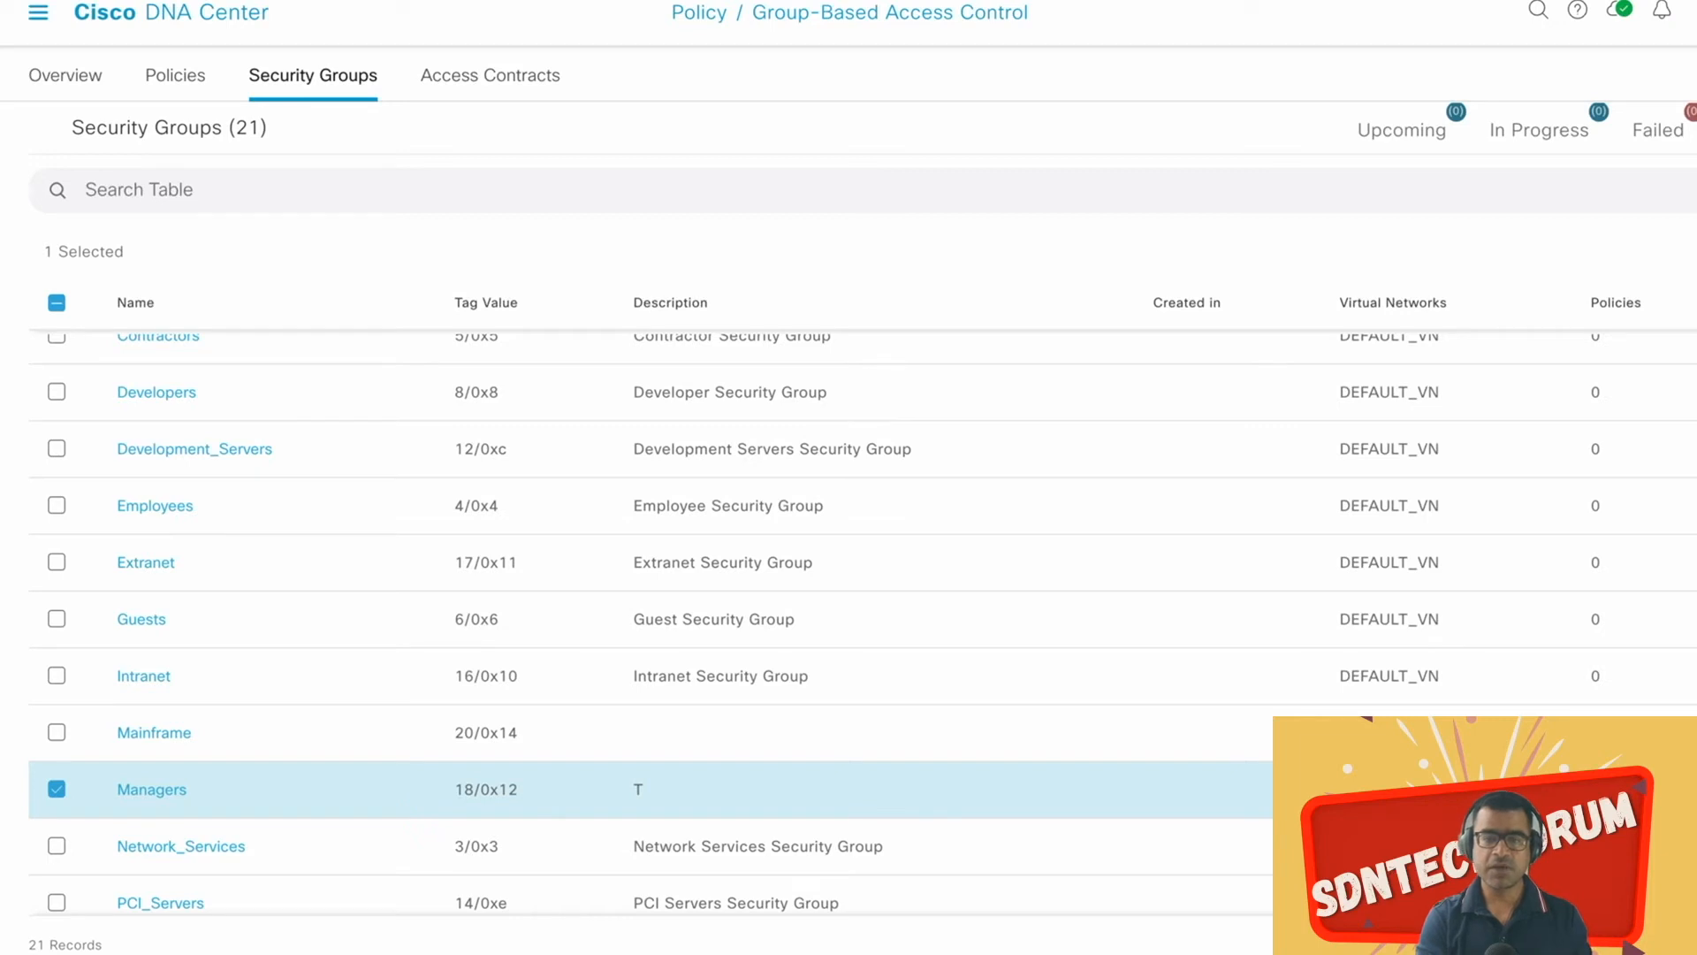
scroll(1232, 332, "up", 1)
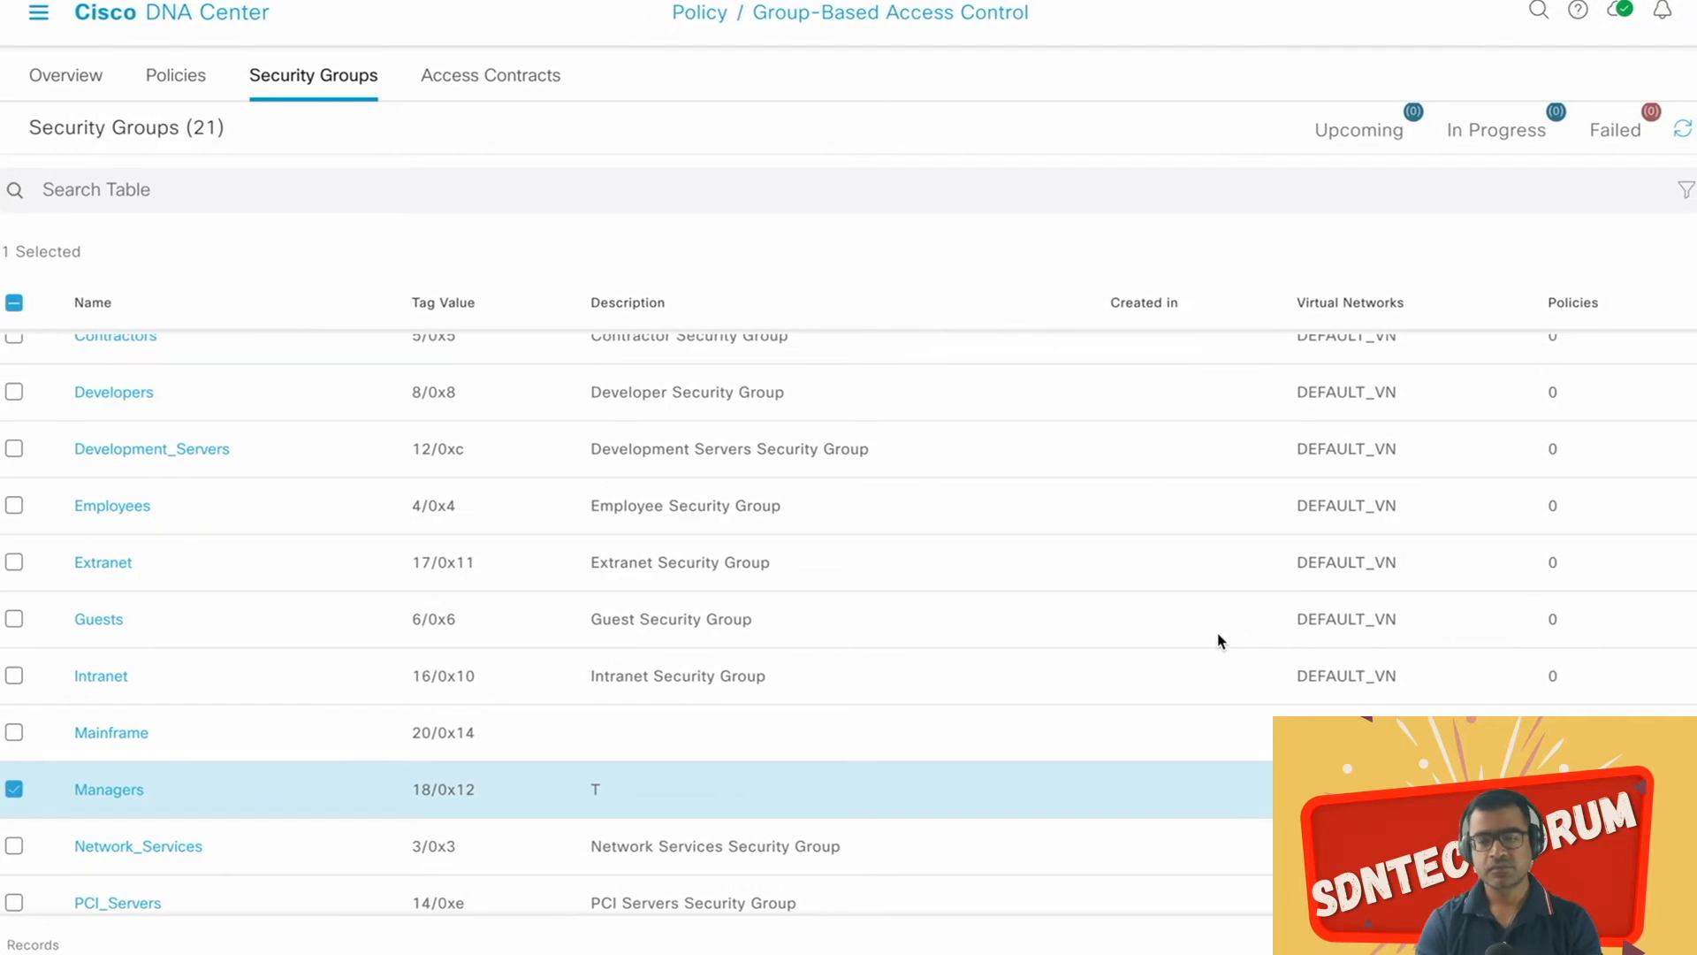
Step: Check the Group-Based Access Control overview and policies pages to see which system manages the policies
left_click(70, 89)
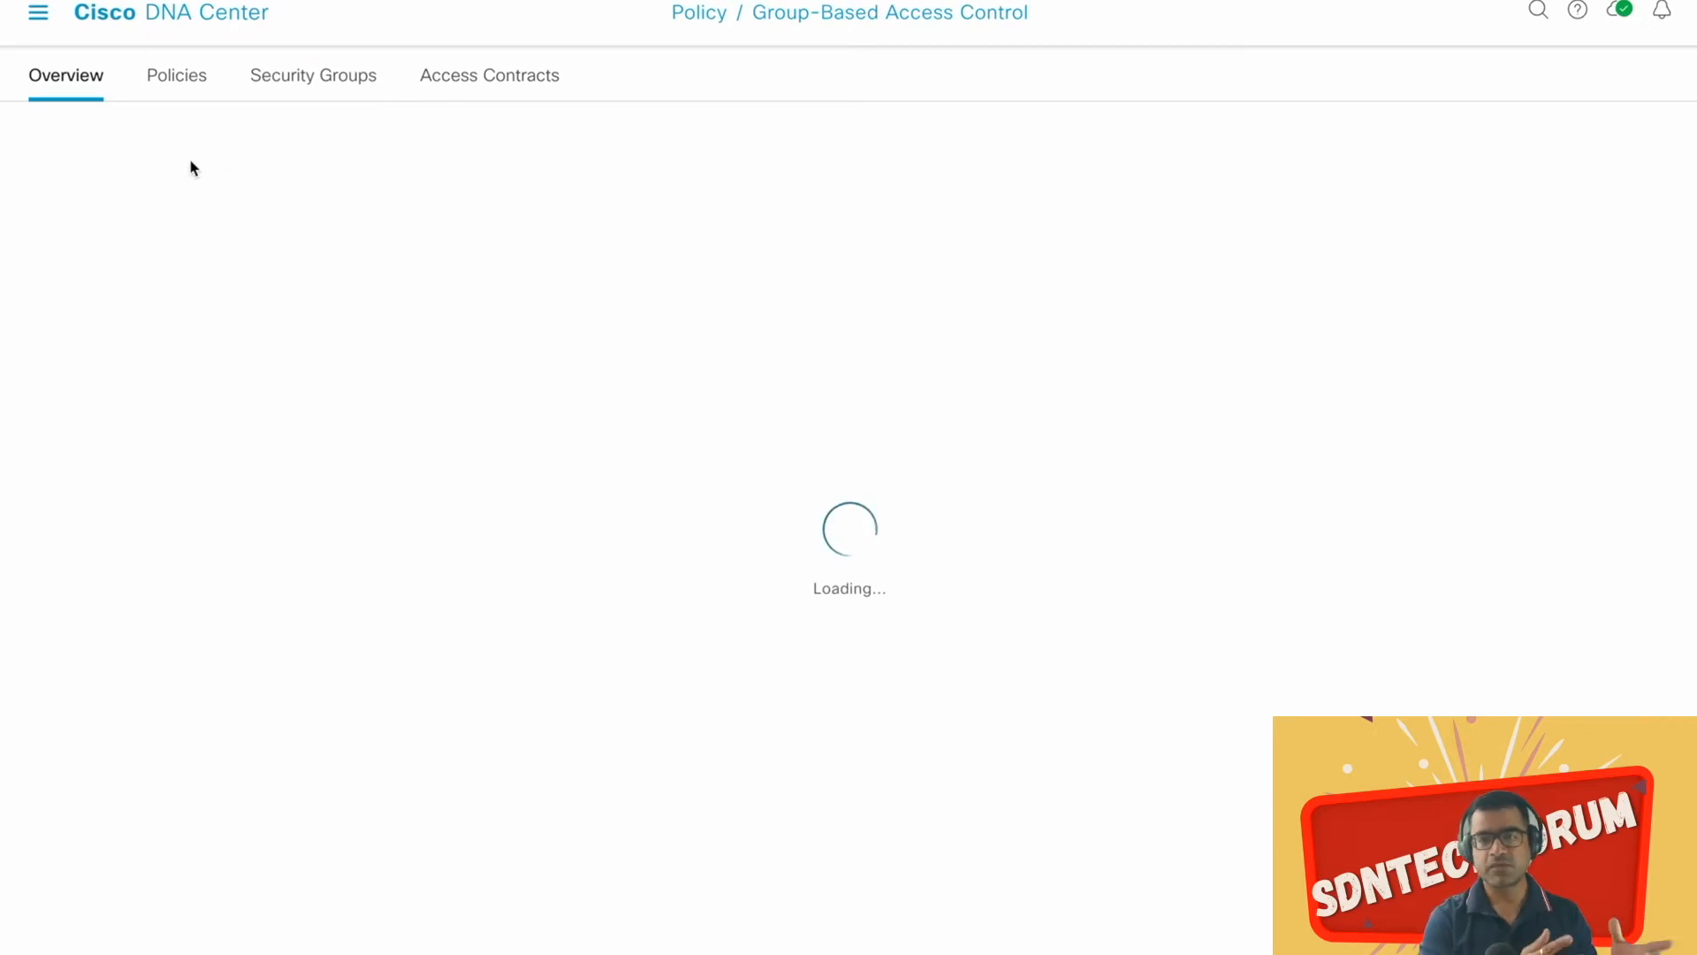
left_click(182, 77)
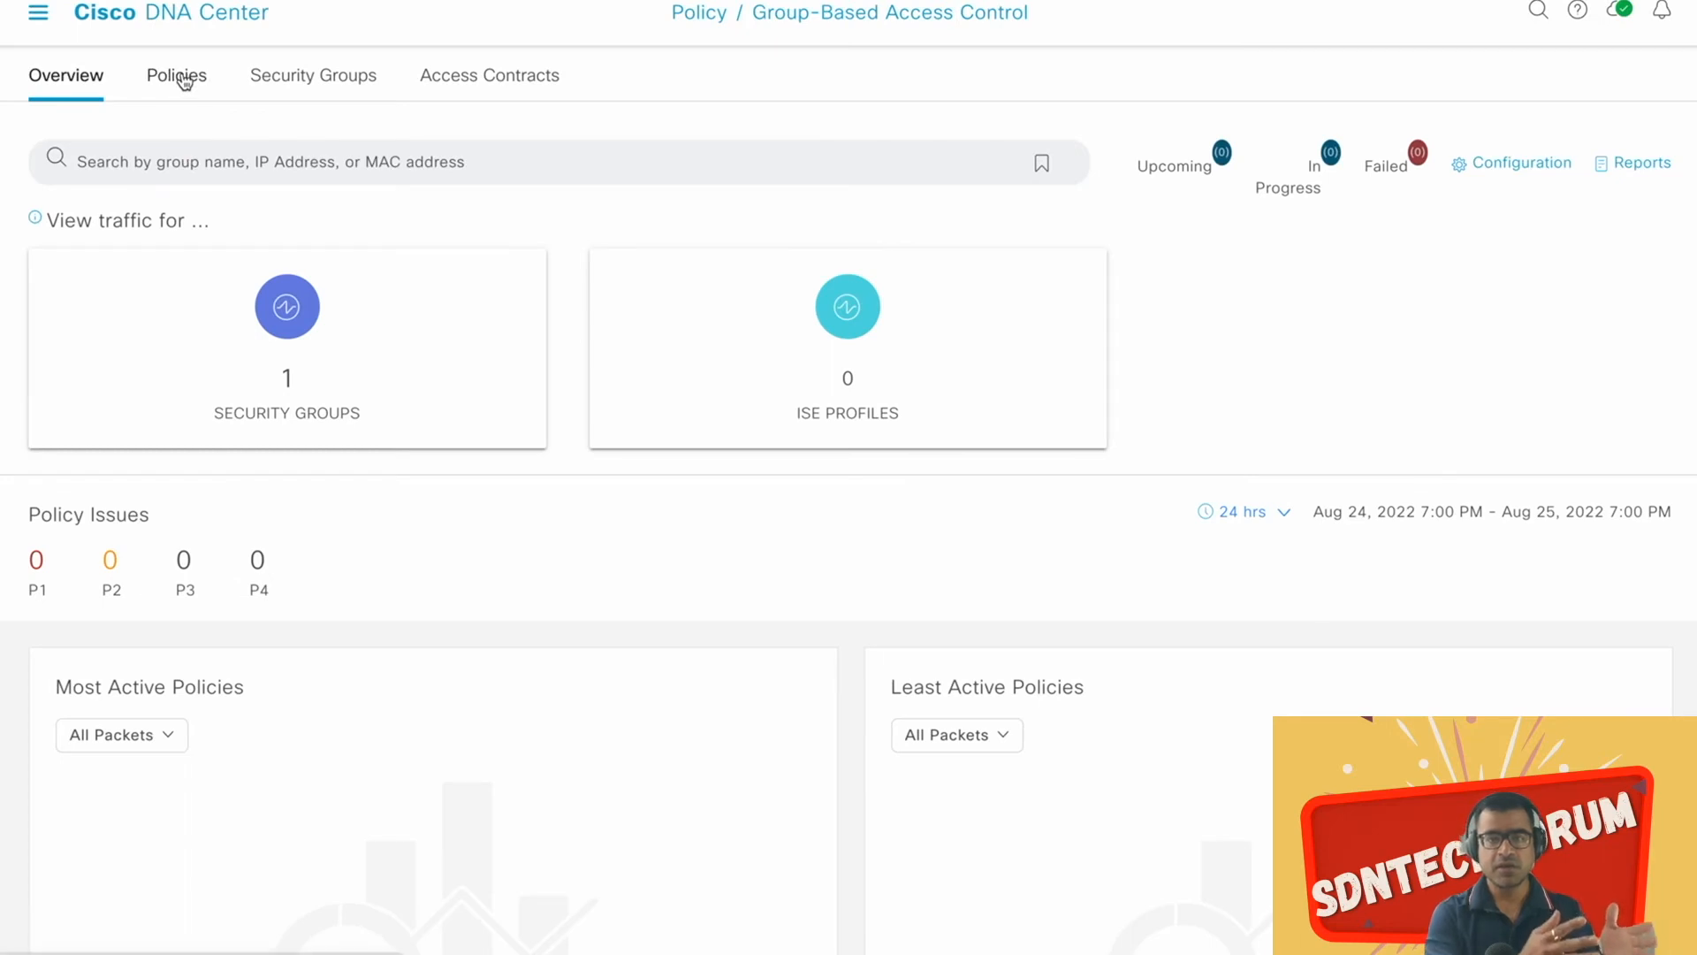
left_click_drag(1129, 548, 801, 548)
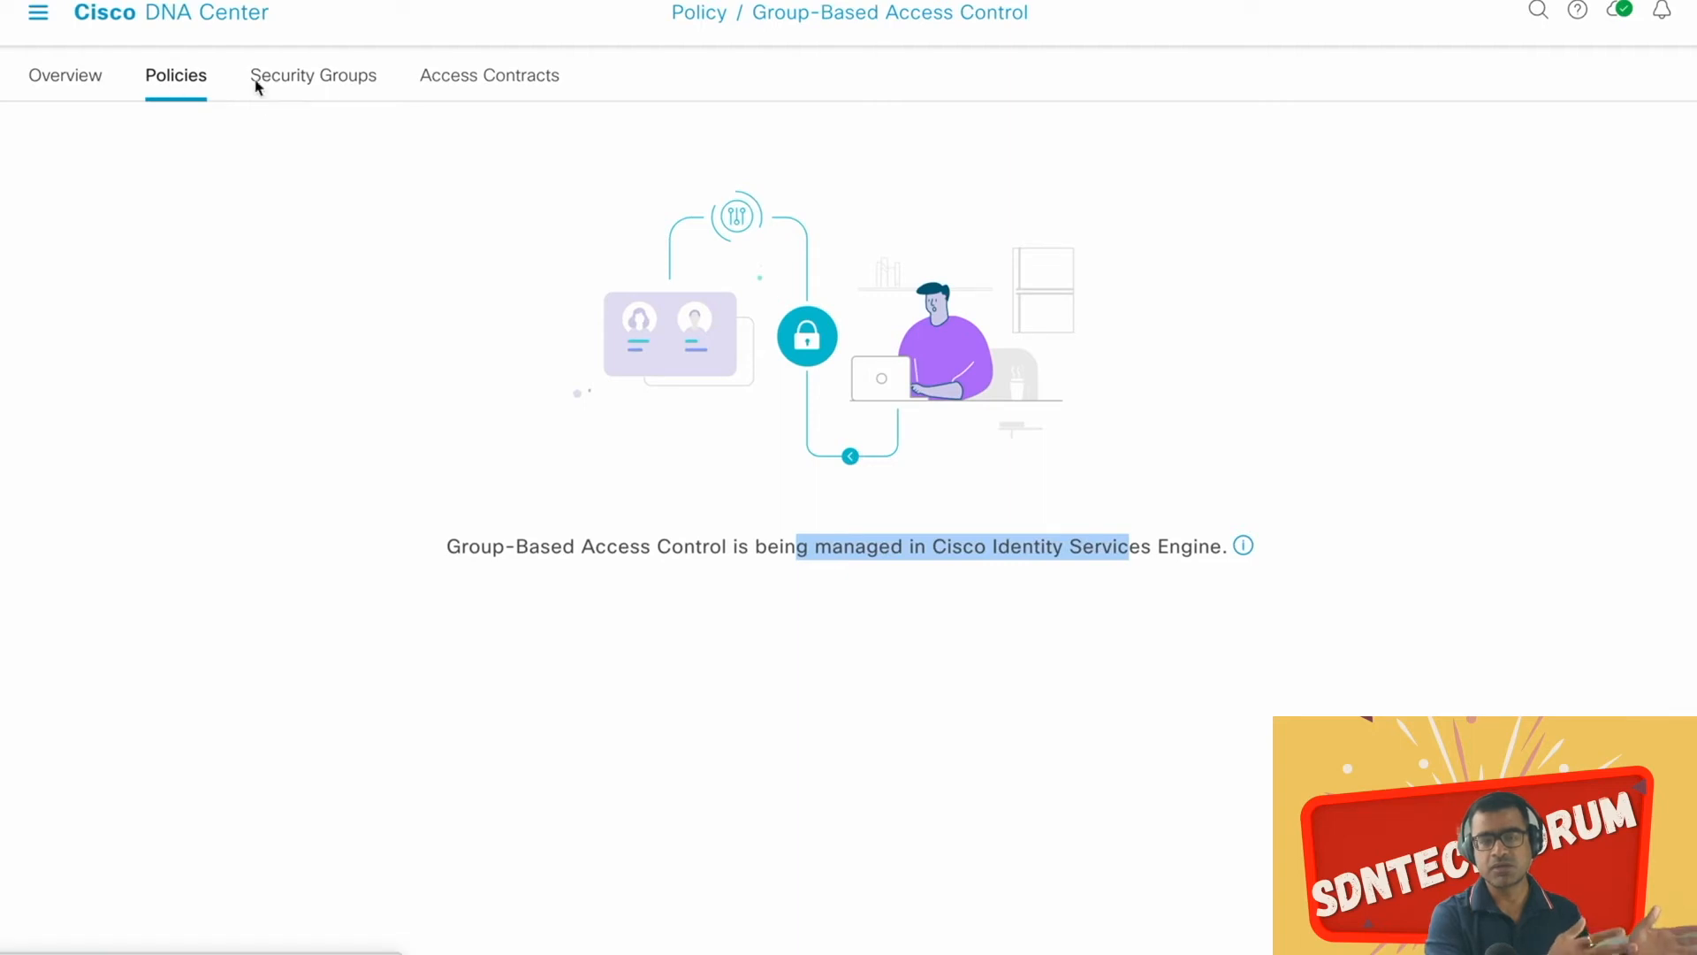
Step: In the Group-Based Access Control policy settings, set the administration mode to Cisco DNA Center and start the policy data migration
left_click(40, 27)
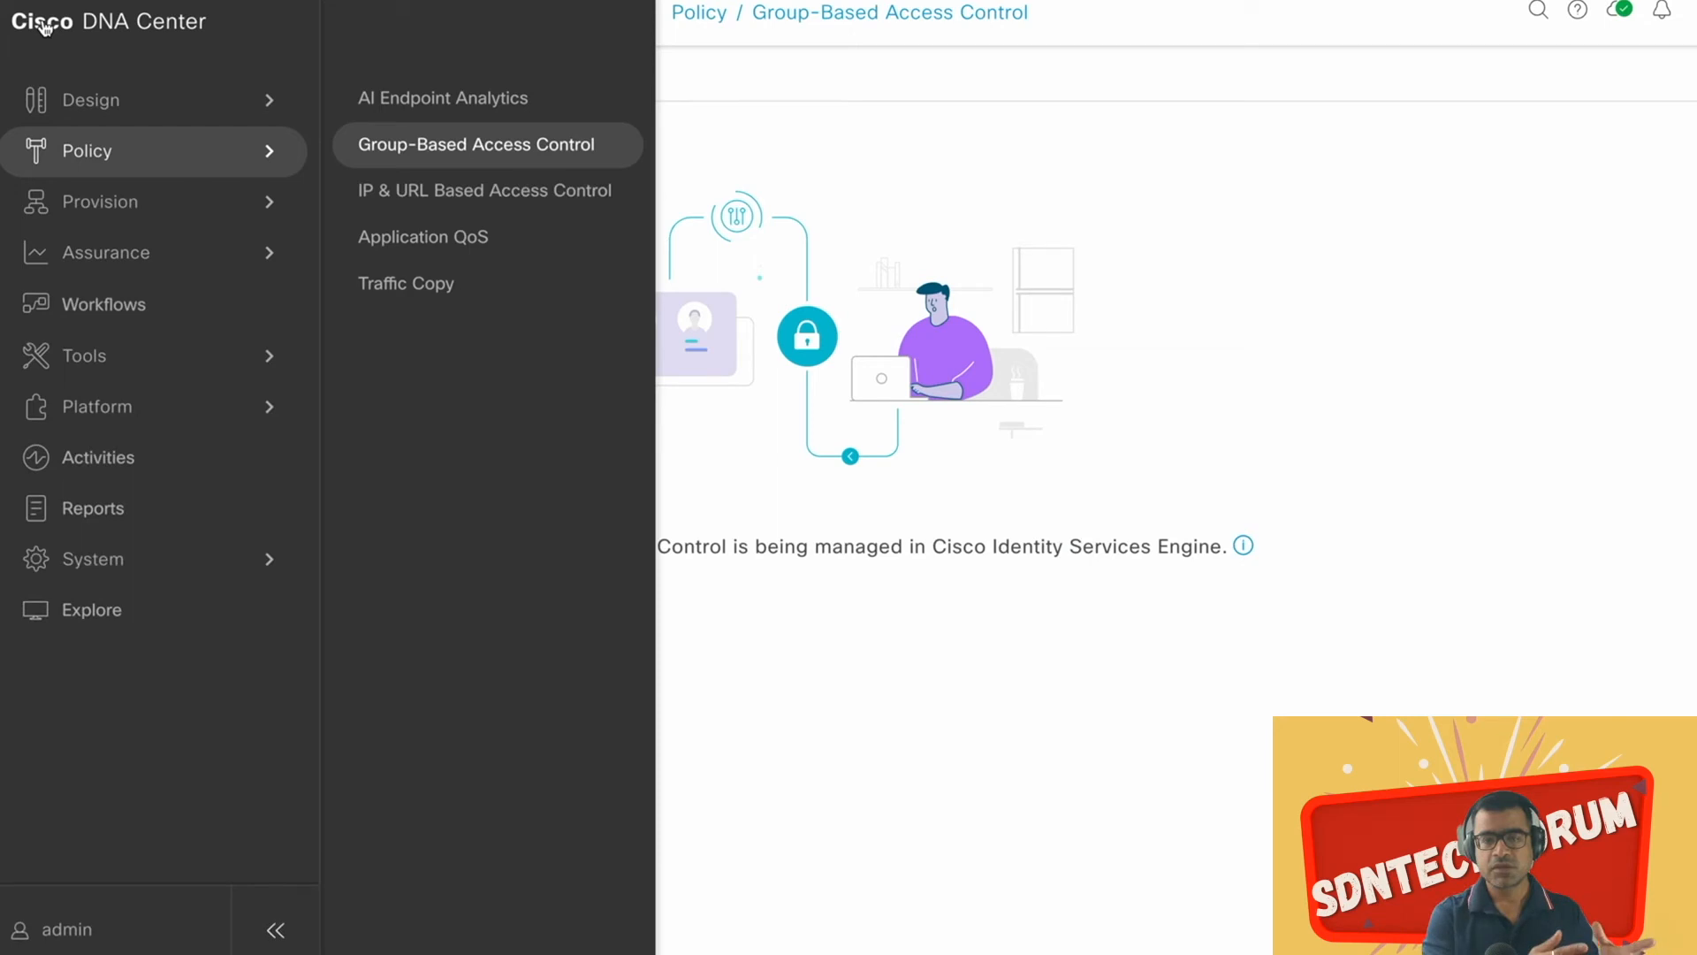
left_click(481, 144)
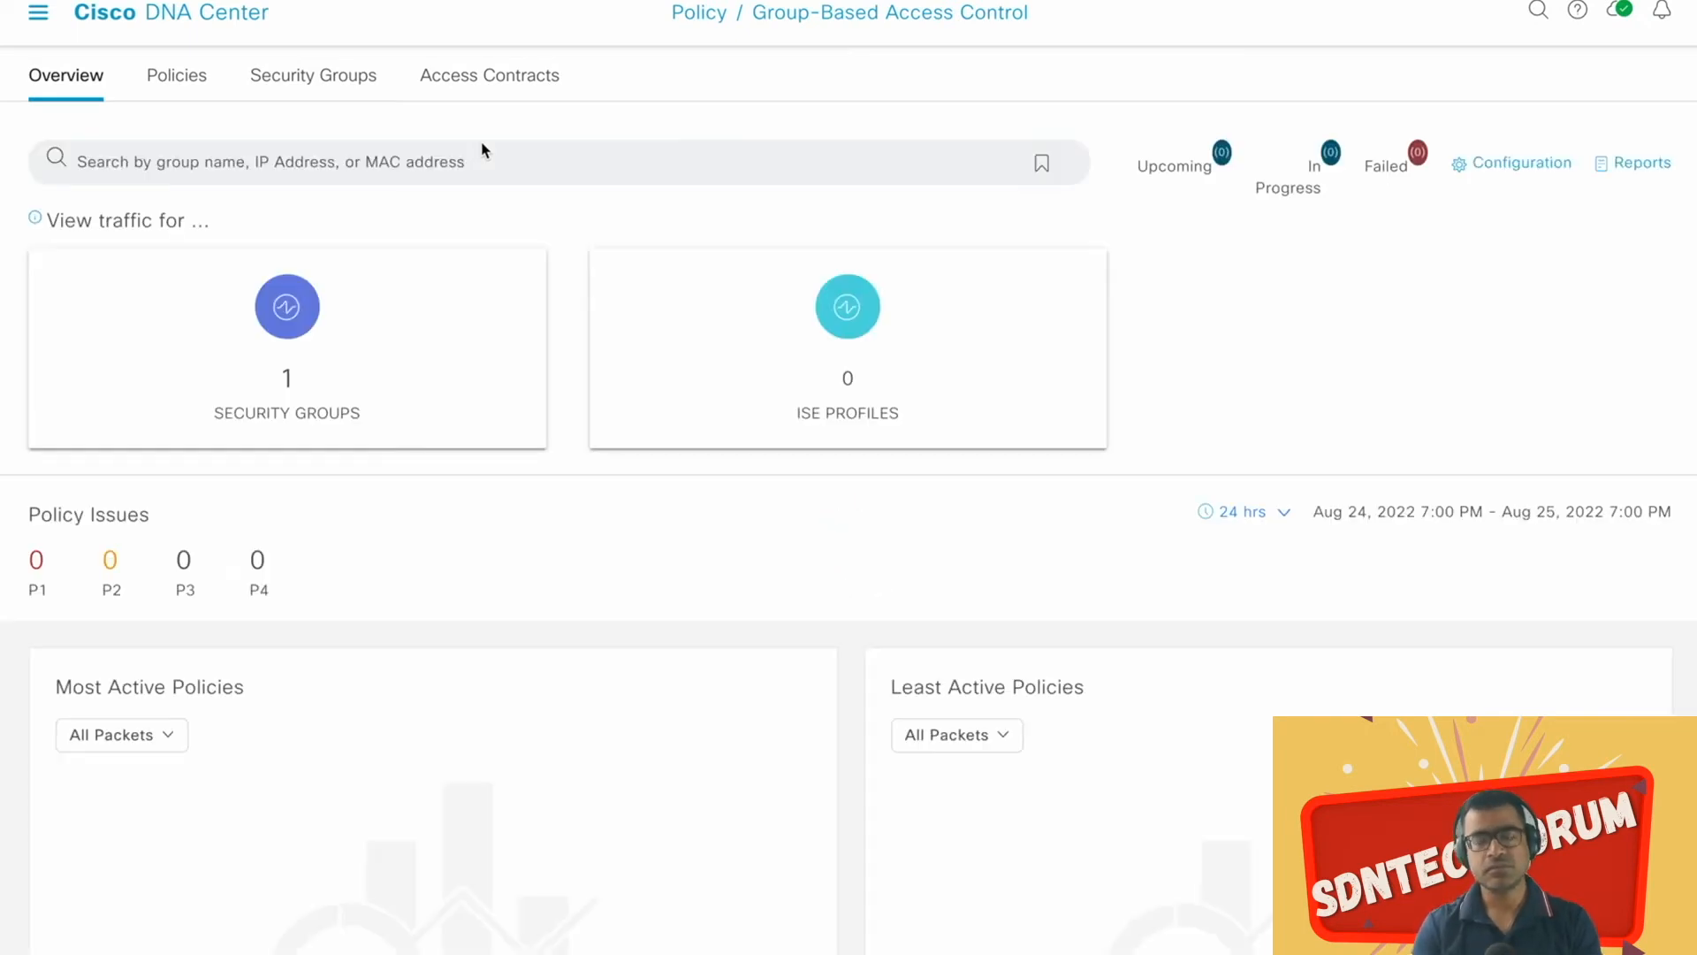
scroll(699, 318, "down", 3)
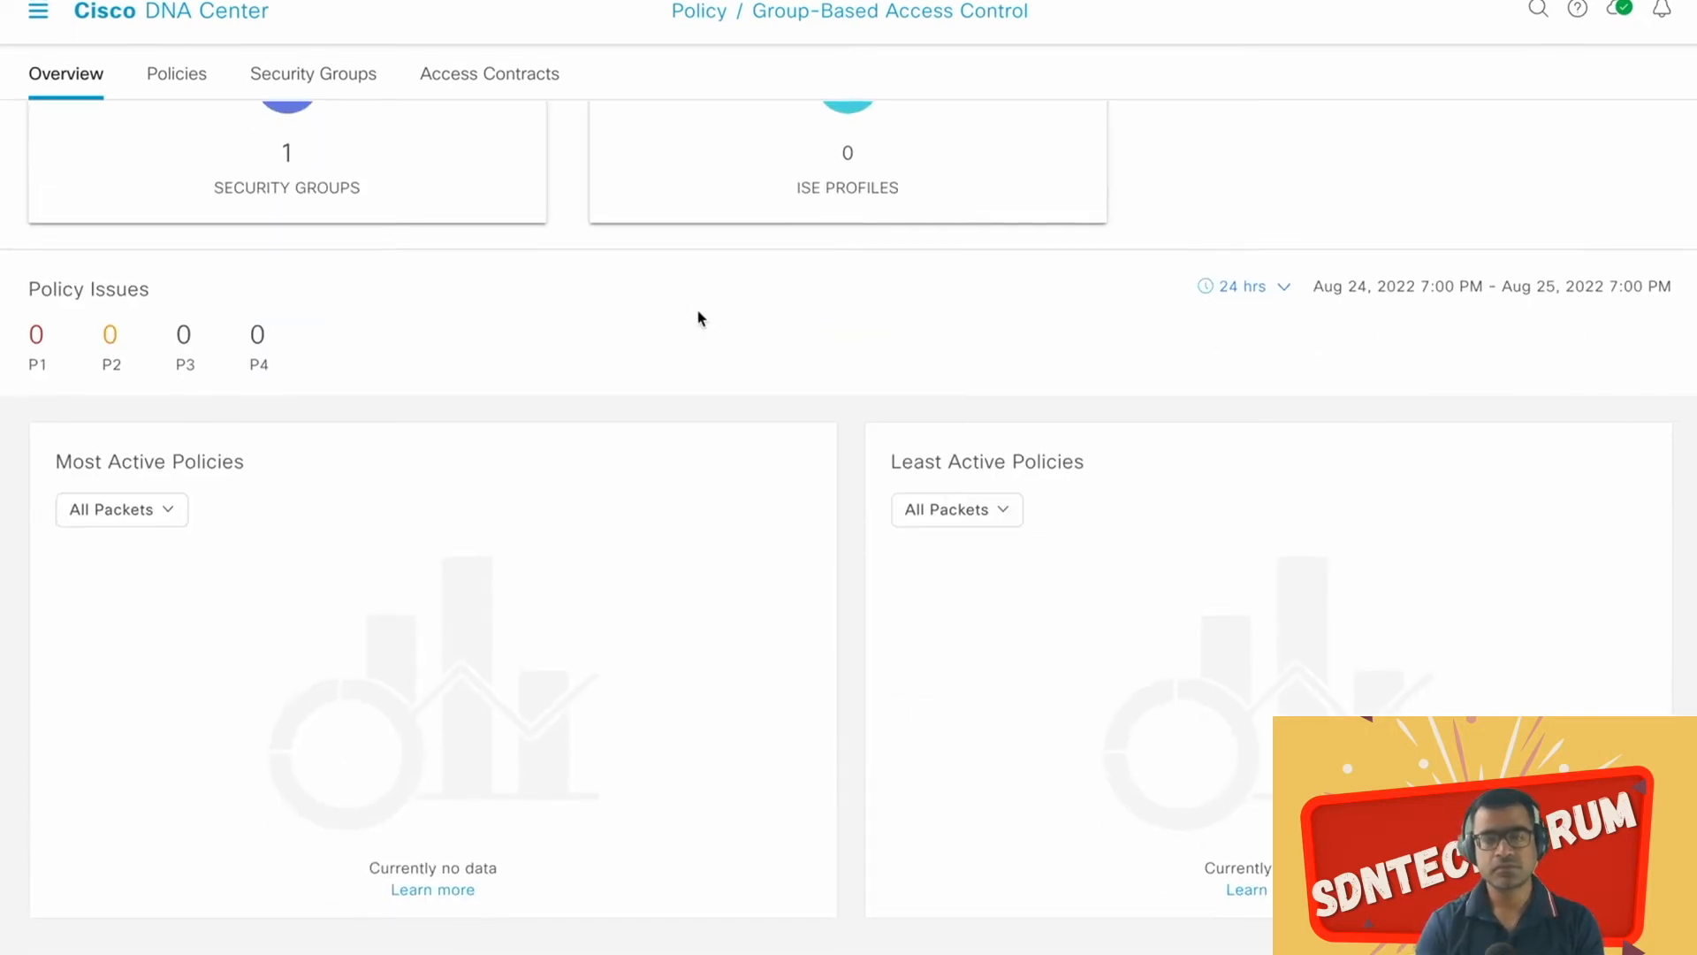
scroll(698, 318, "up", 3)
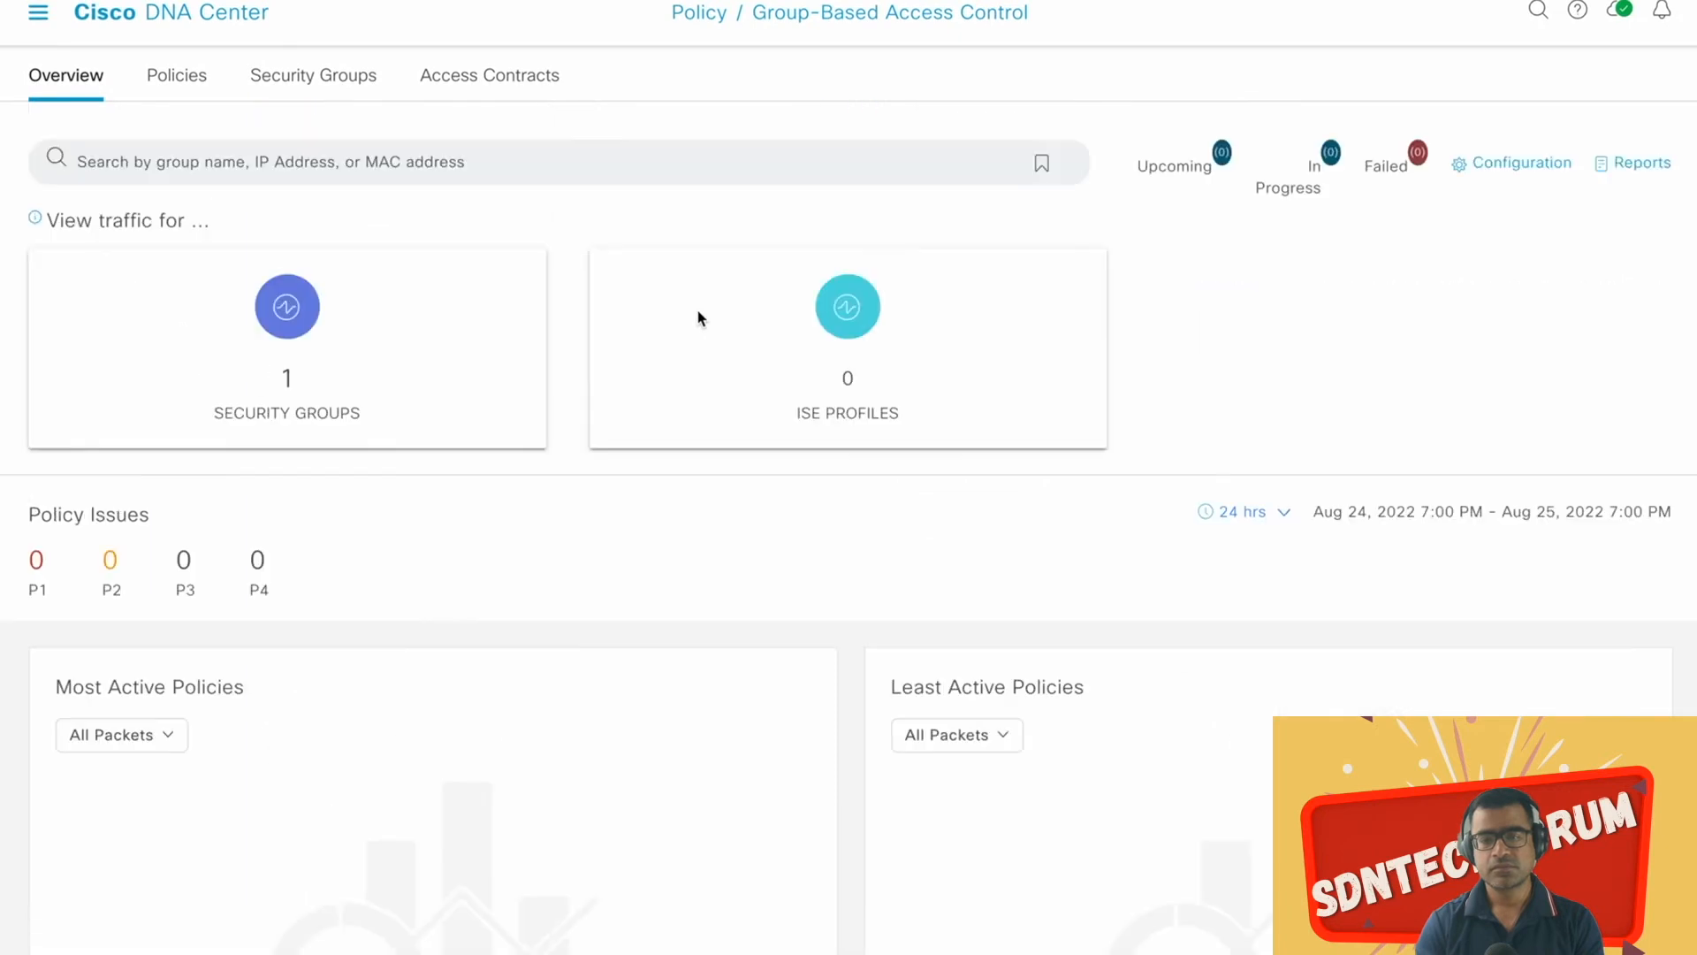
left_click(1466, 172)
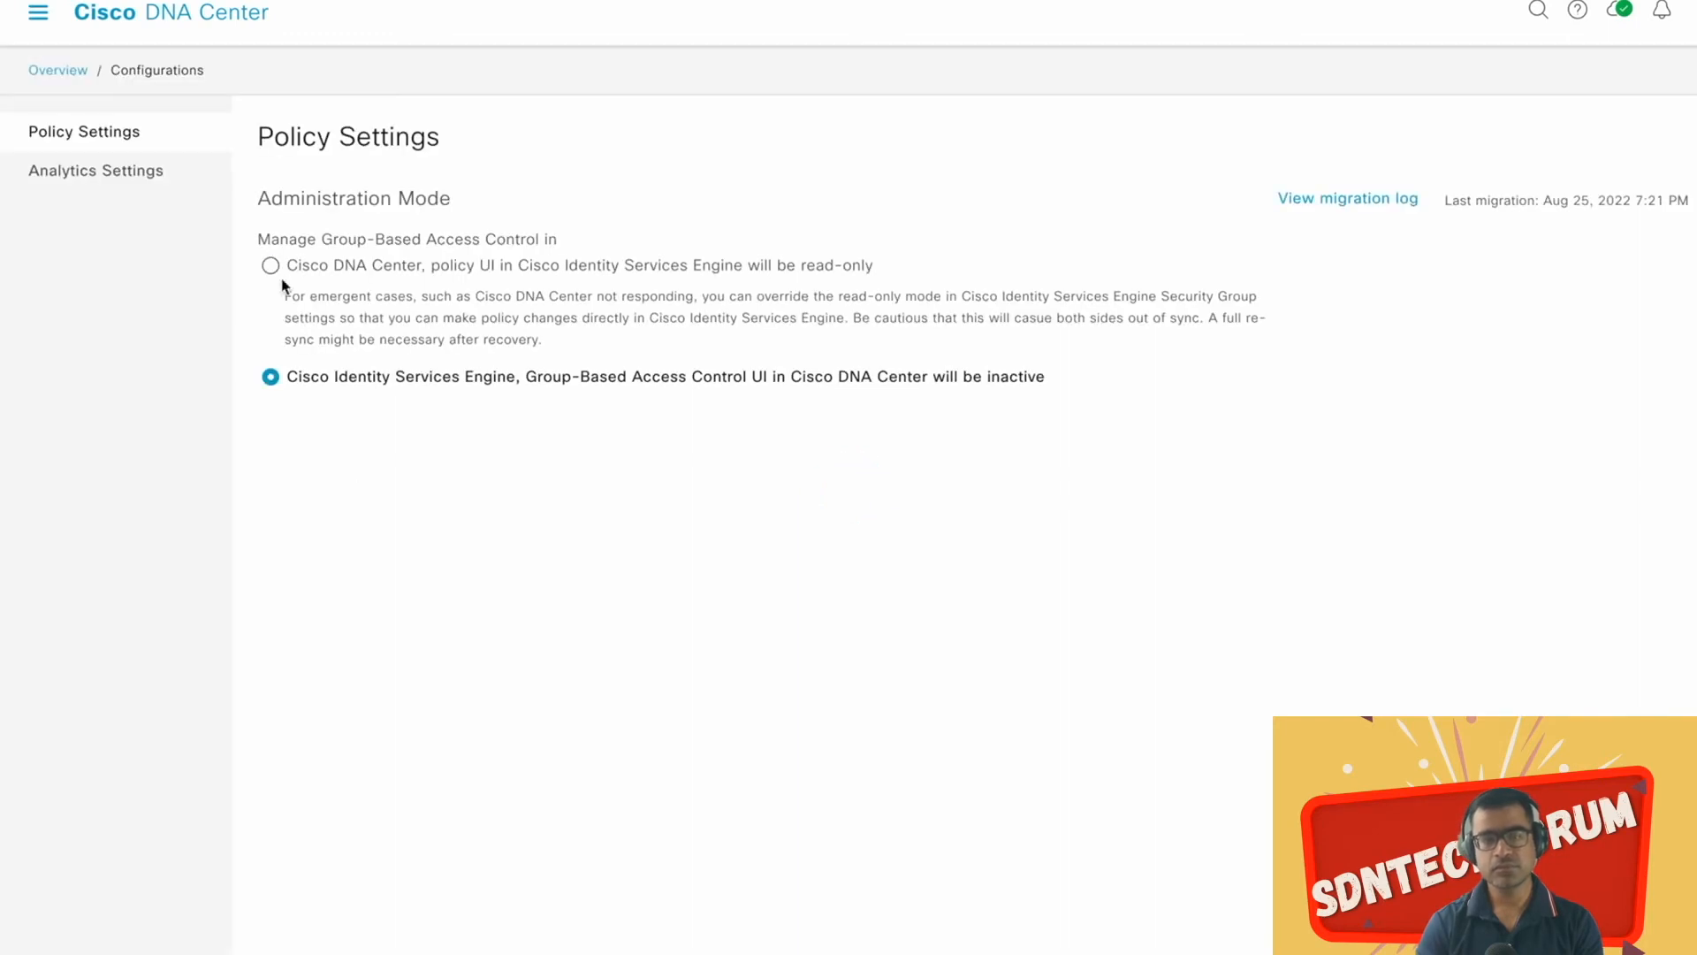
left_click(270, 267)
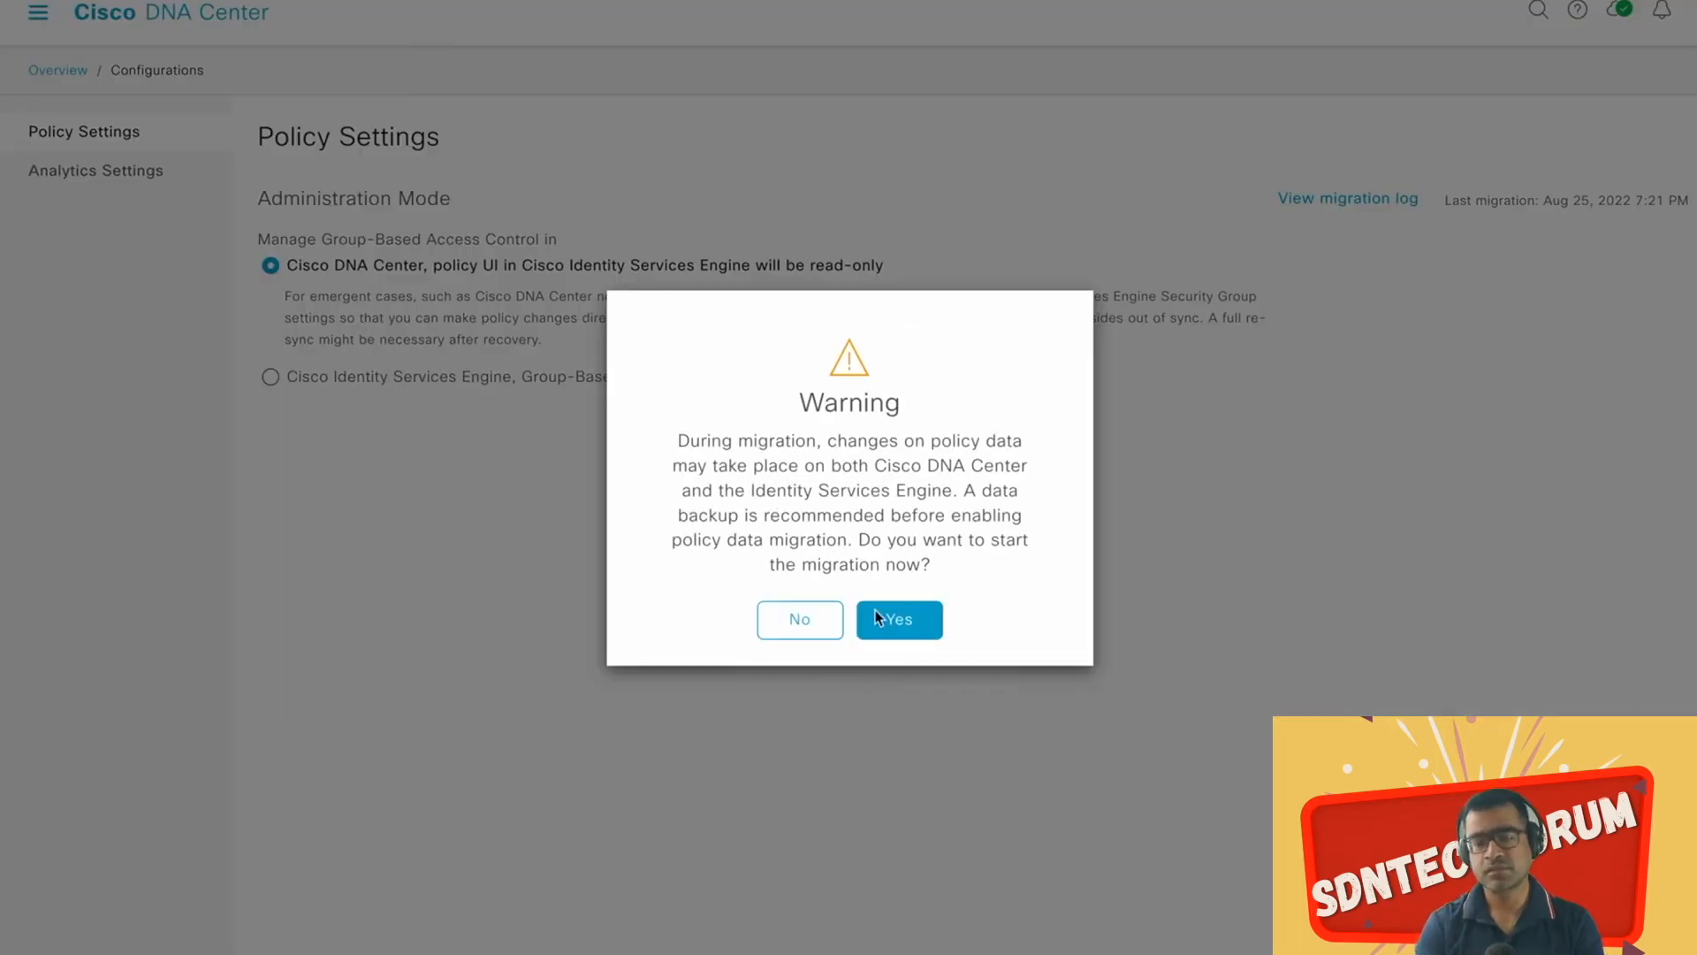
left_click(910, 633)
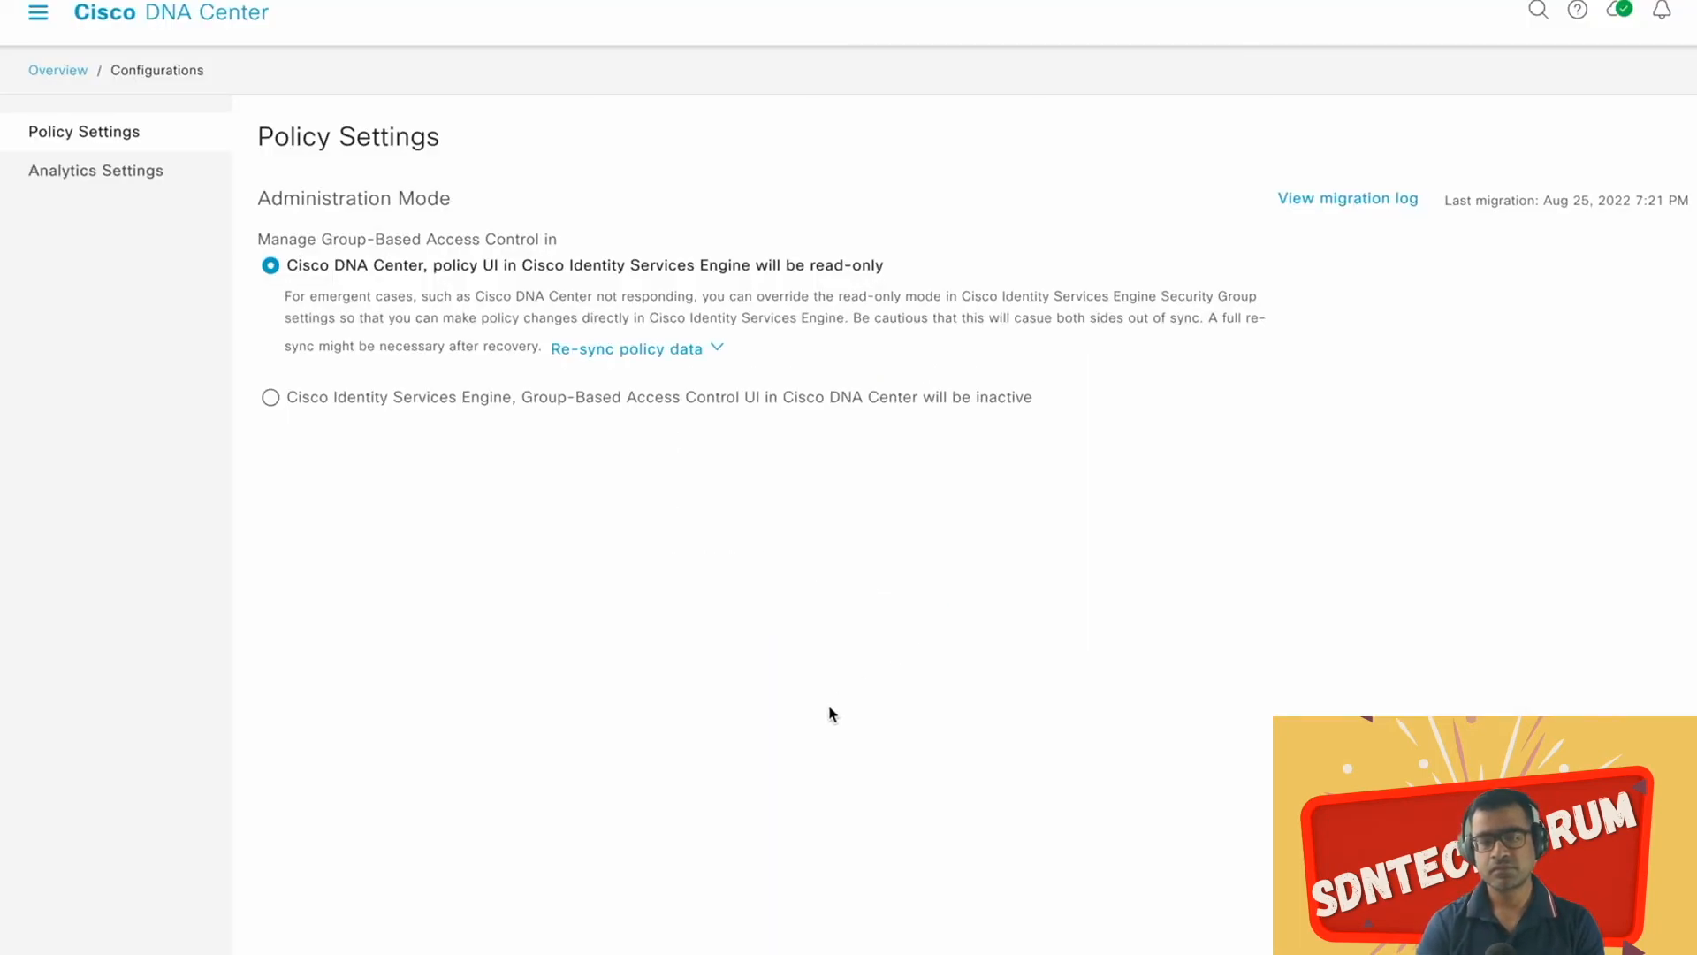
Step: Re-sync the Group-Based Access Control policy data immediately and confirm the operation
left_click(707, 350)
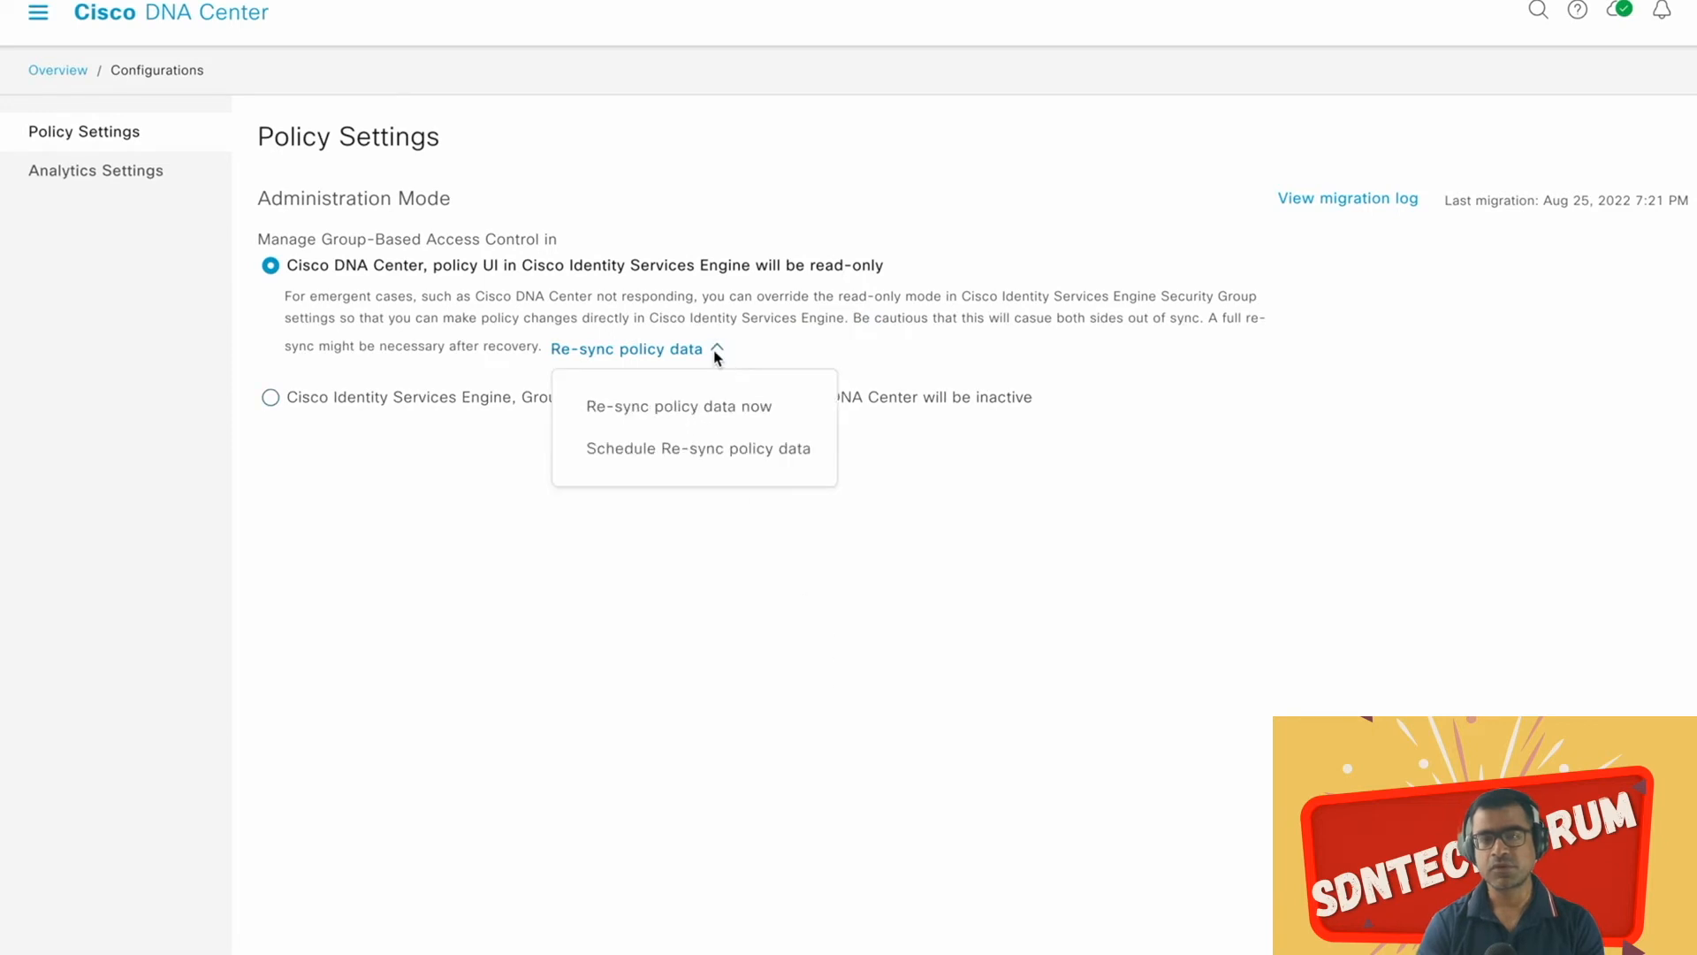
left_click(768, 409)
left_click(922, 630)
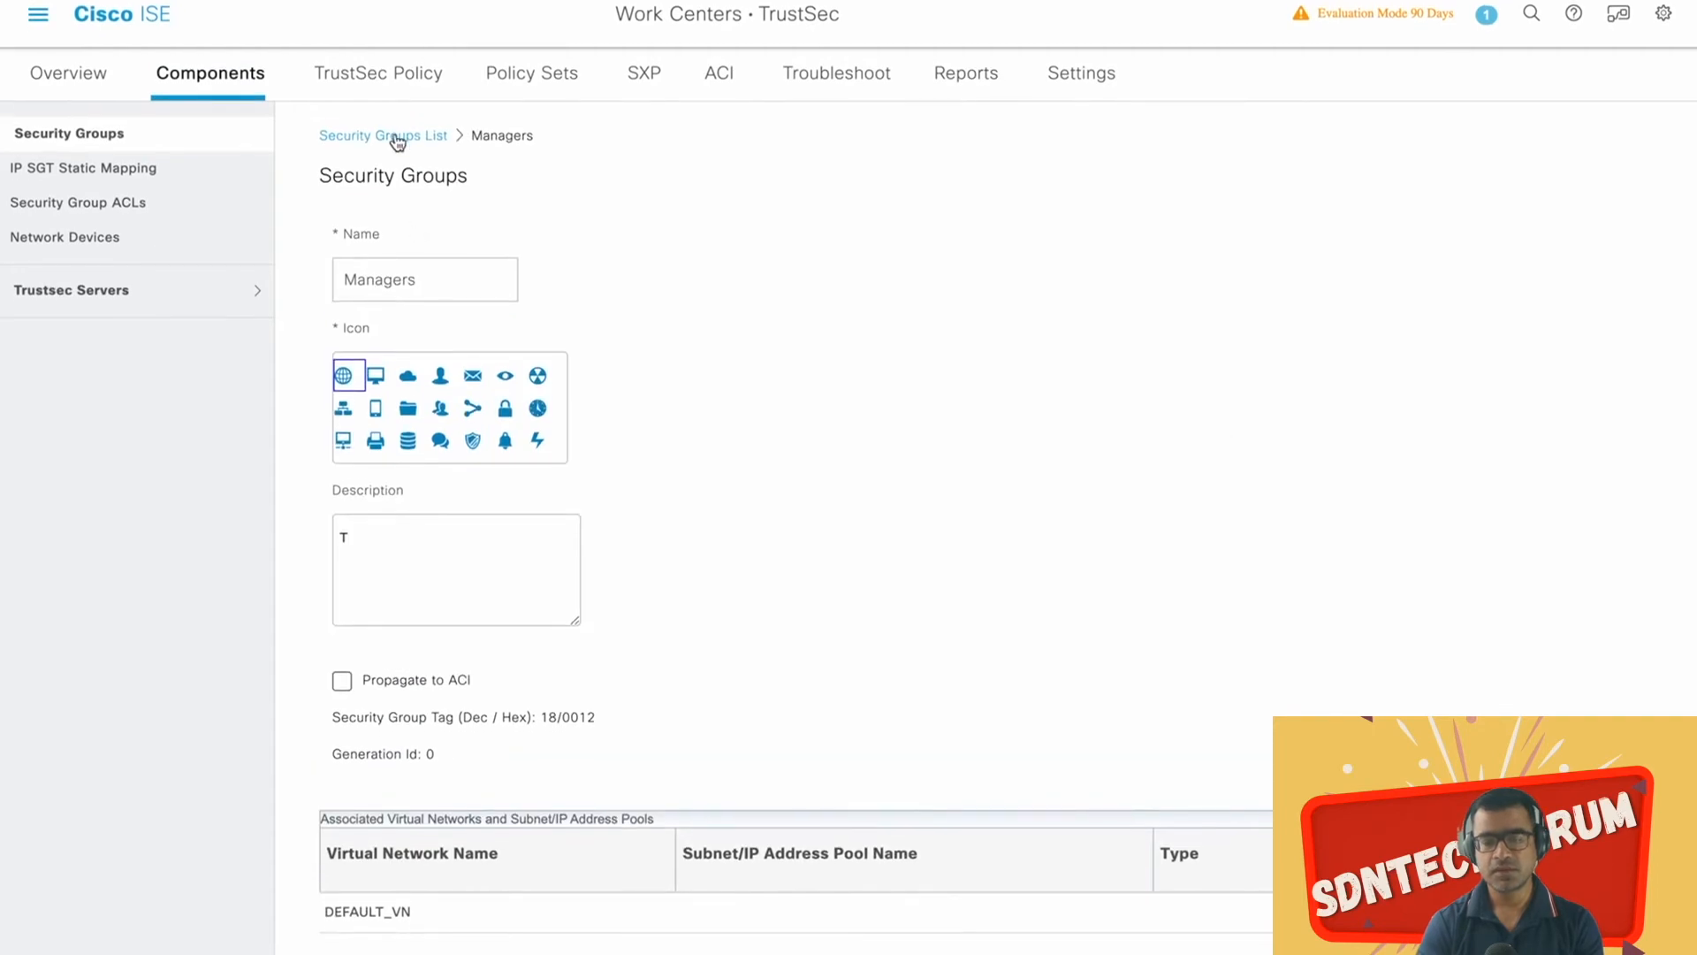
Step: Switch to Cisco ISE, discard the unsaved changes and reopen the Managers security group from the list
left_click(396, 141)
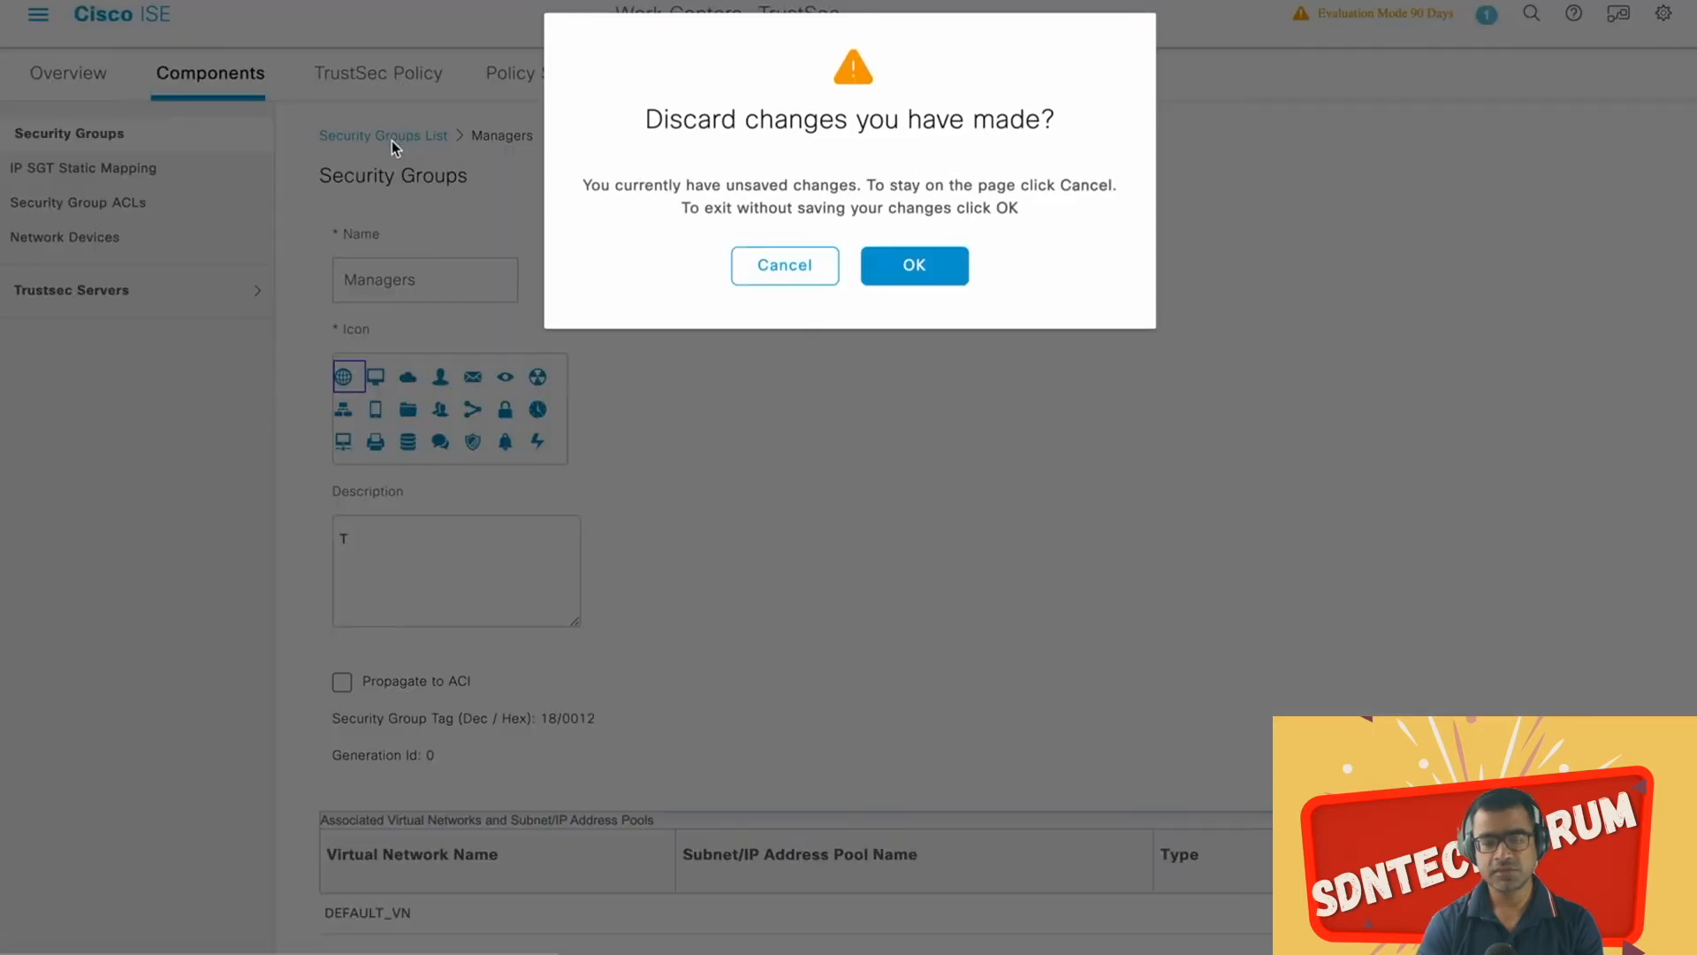
left_click(905, 266)
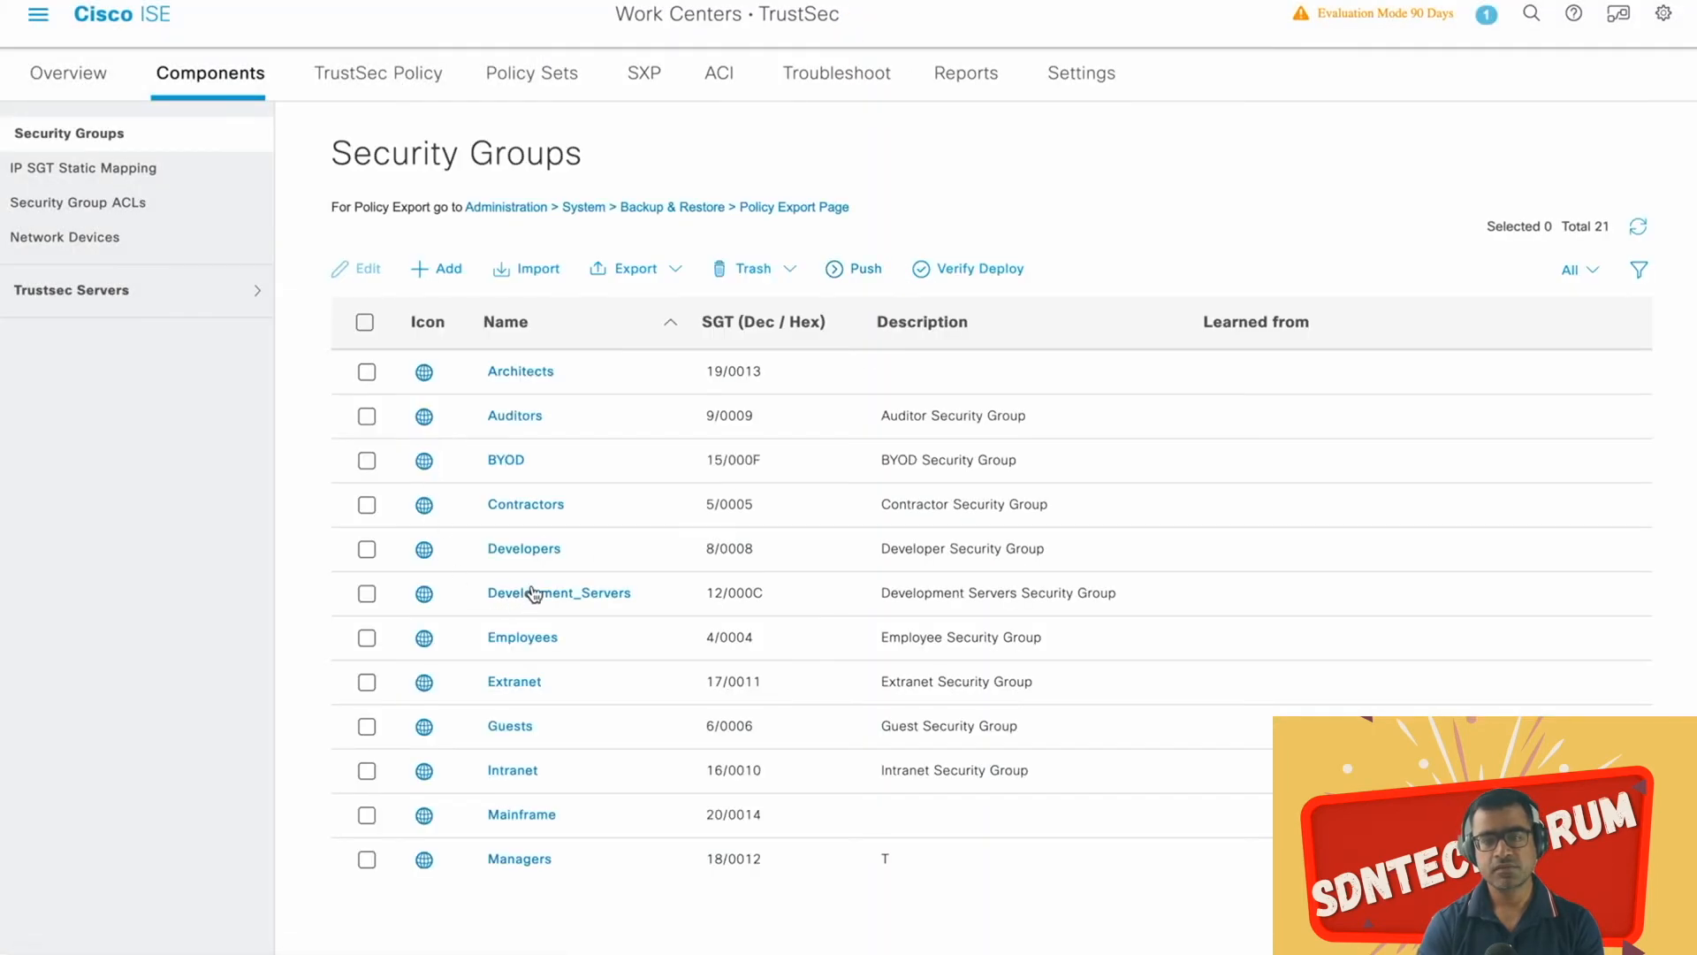
scroll(530, 596, "down", 3)
scroll(531, 597, "down", 3)
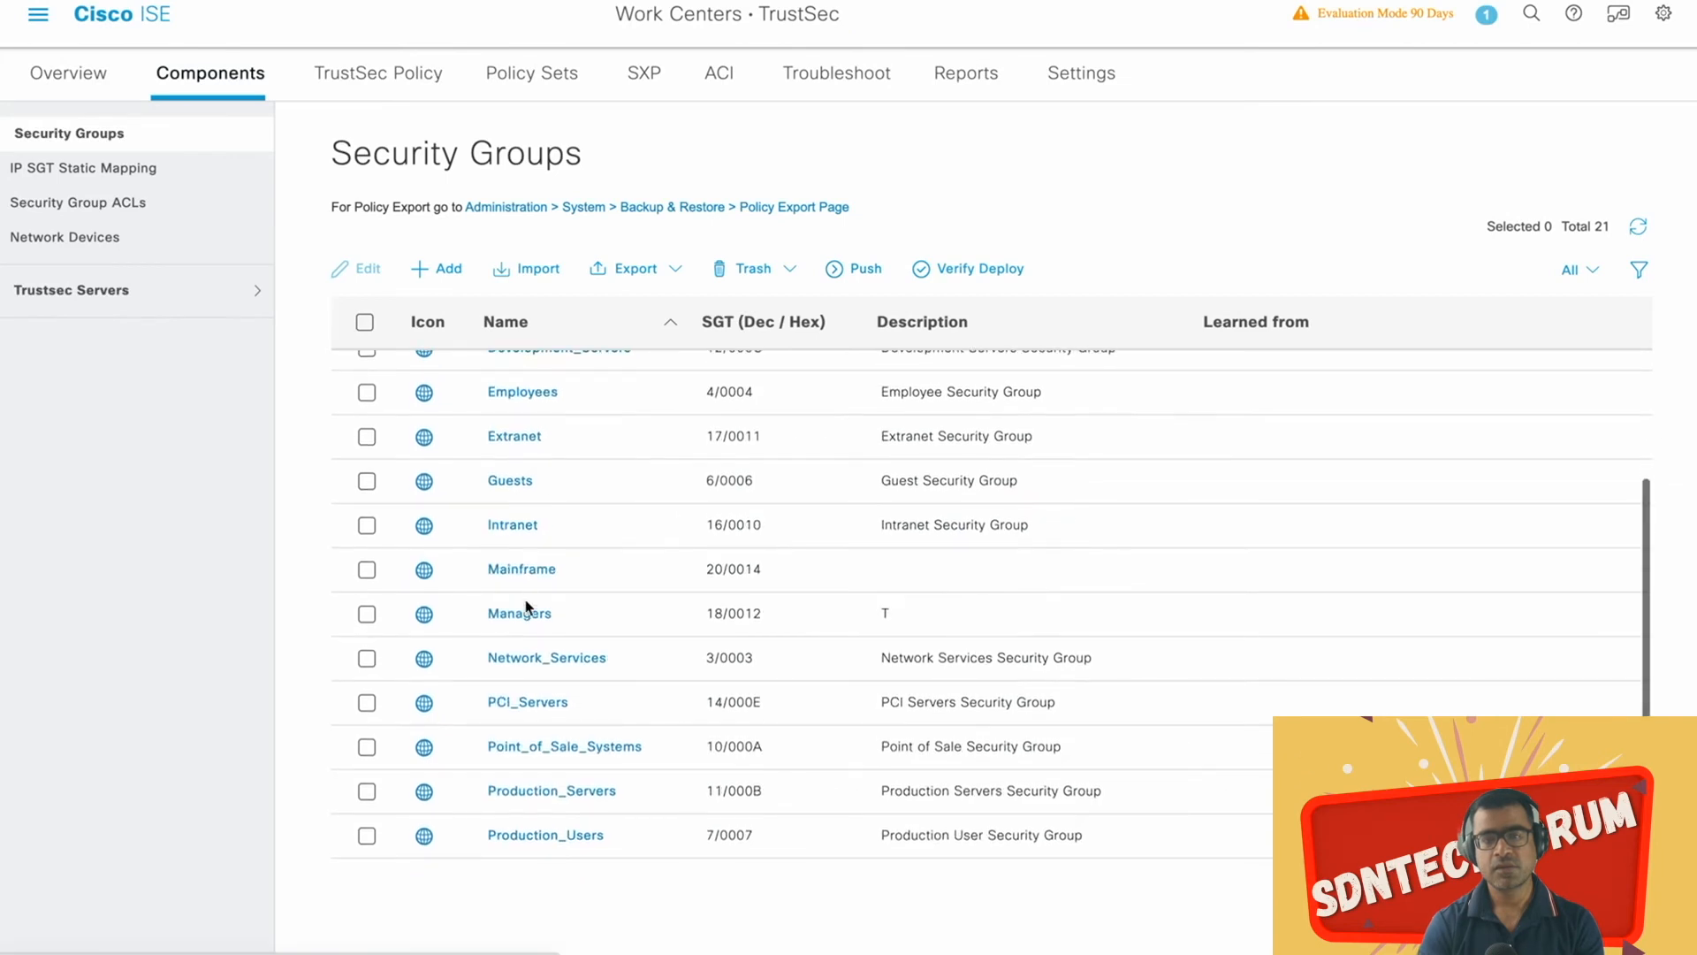
left_click(366, 613)
left_click(367, 269)
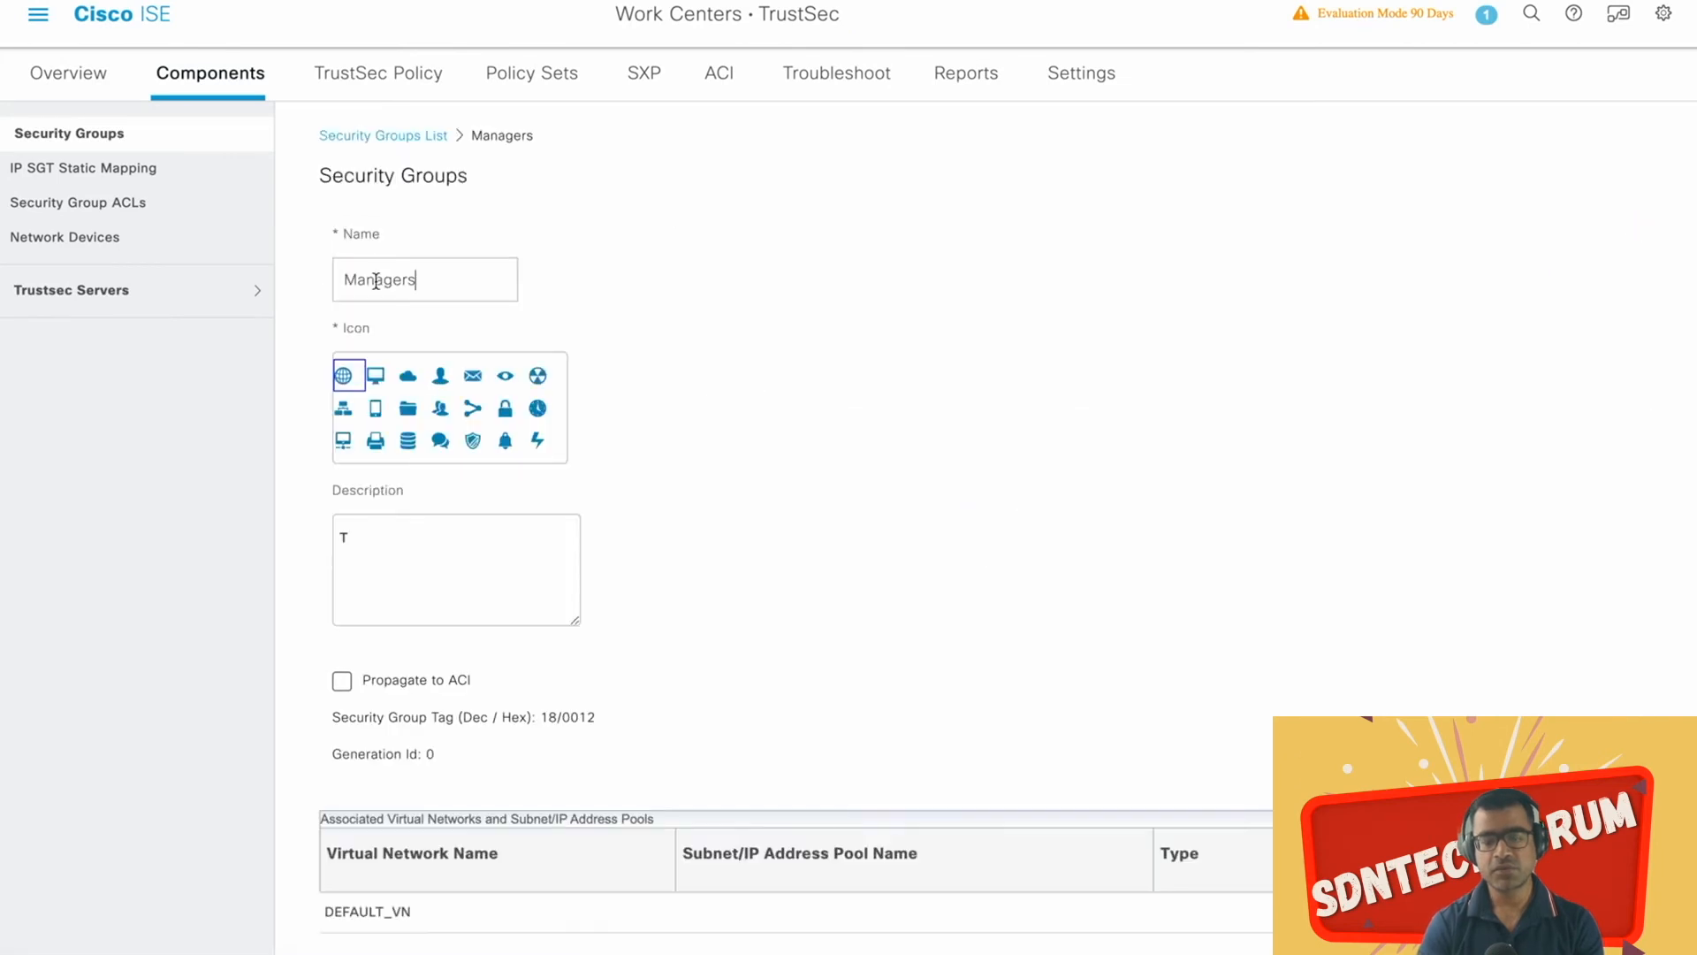
Step: Examine the virtual networks and subnet/IP address pools associated with the Managers security group
scroll(637, 773, "down", 3)
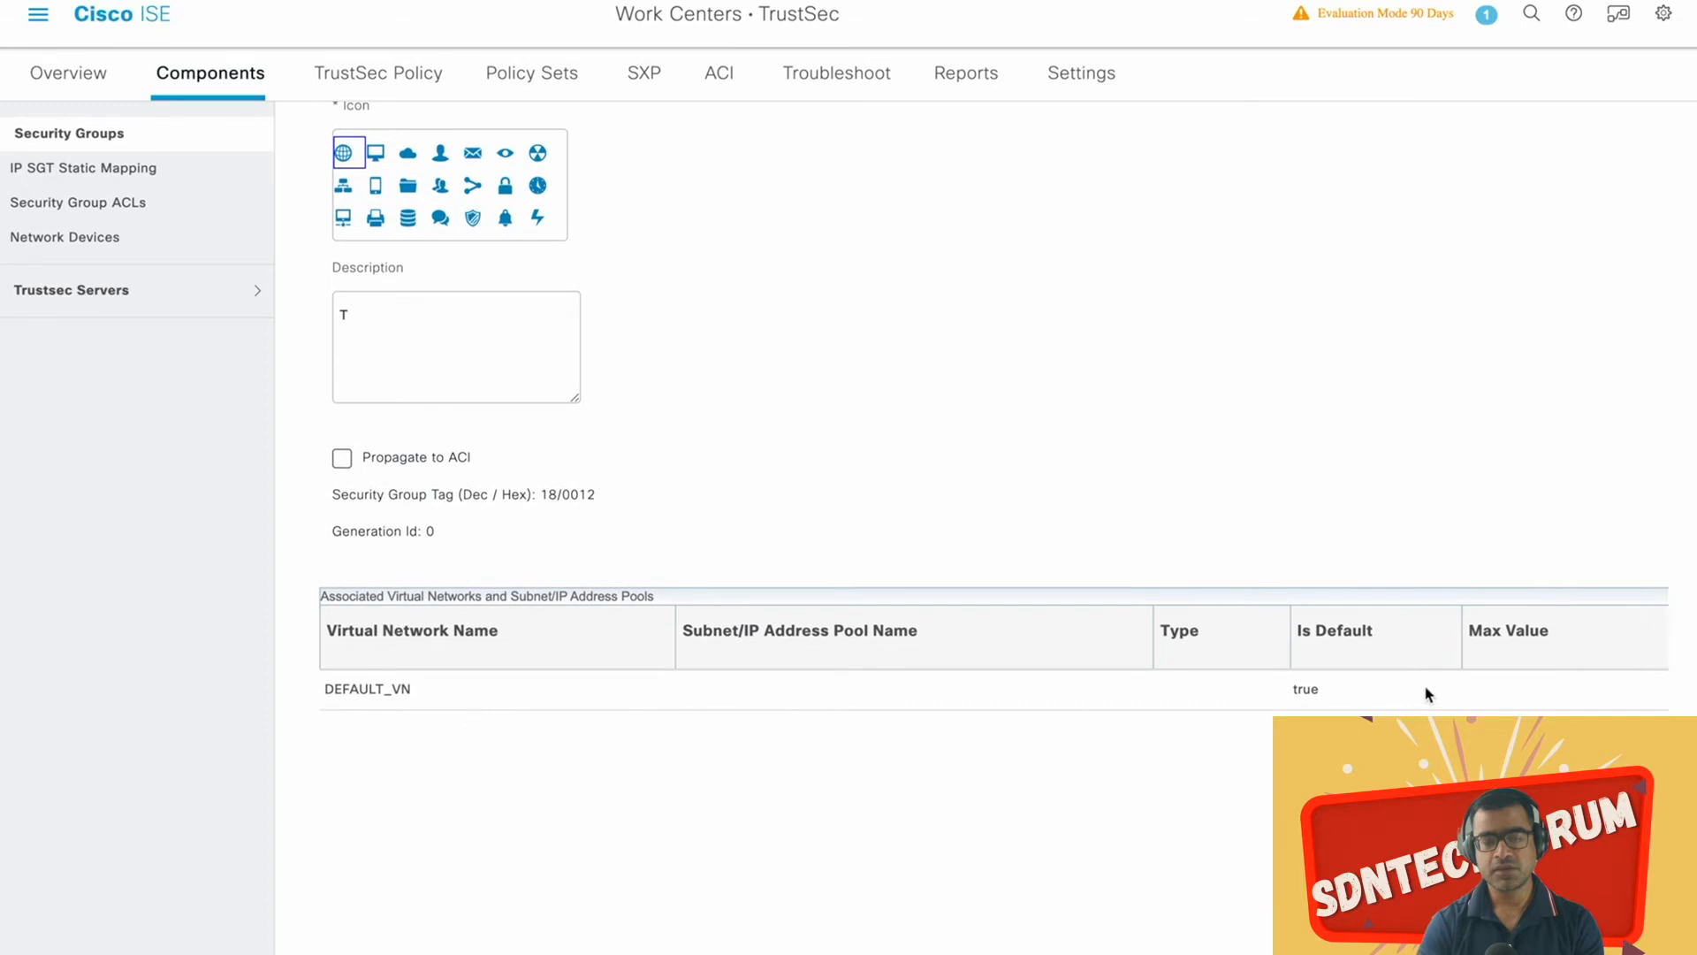
double_click(378, 685)
left_click_drag(395, 687, 499, 707)
scroll(1061, 444, "up", 3)
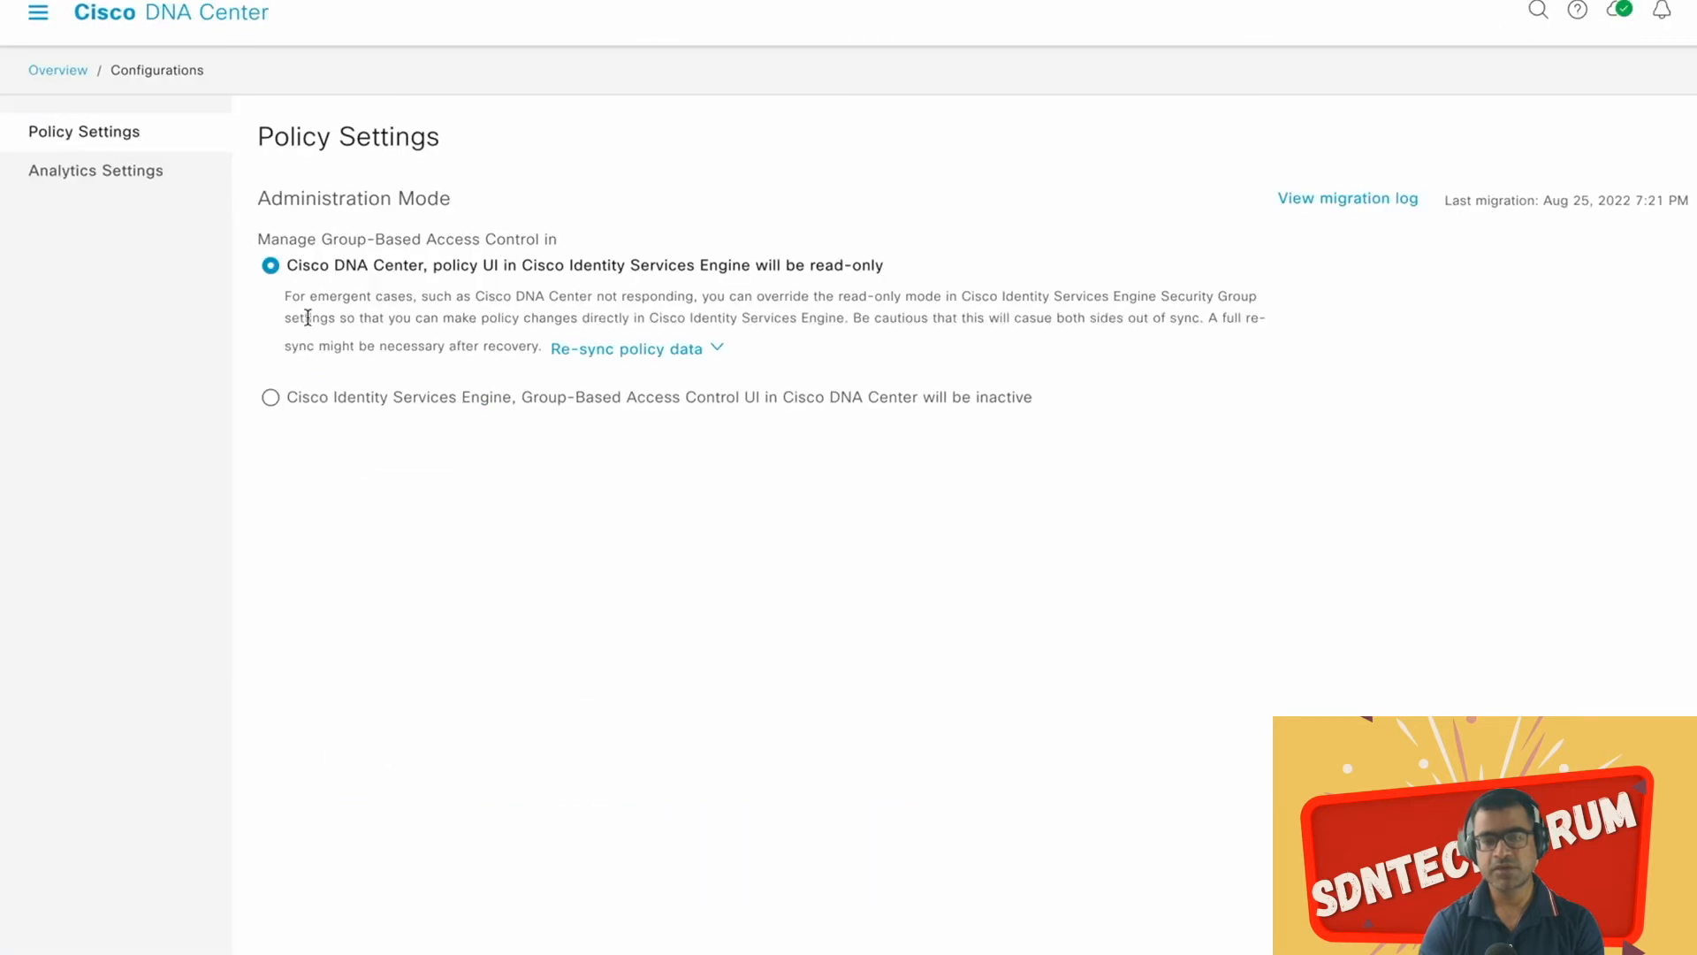
Step: Switch back to Cisco DNA Center and open the Managers security group for editing
left_click(60, 71)
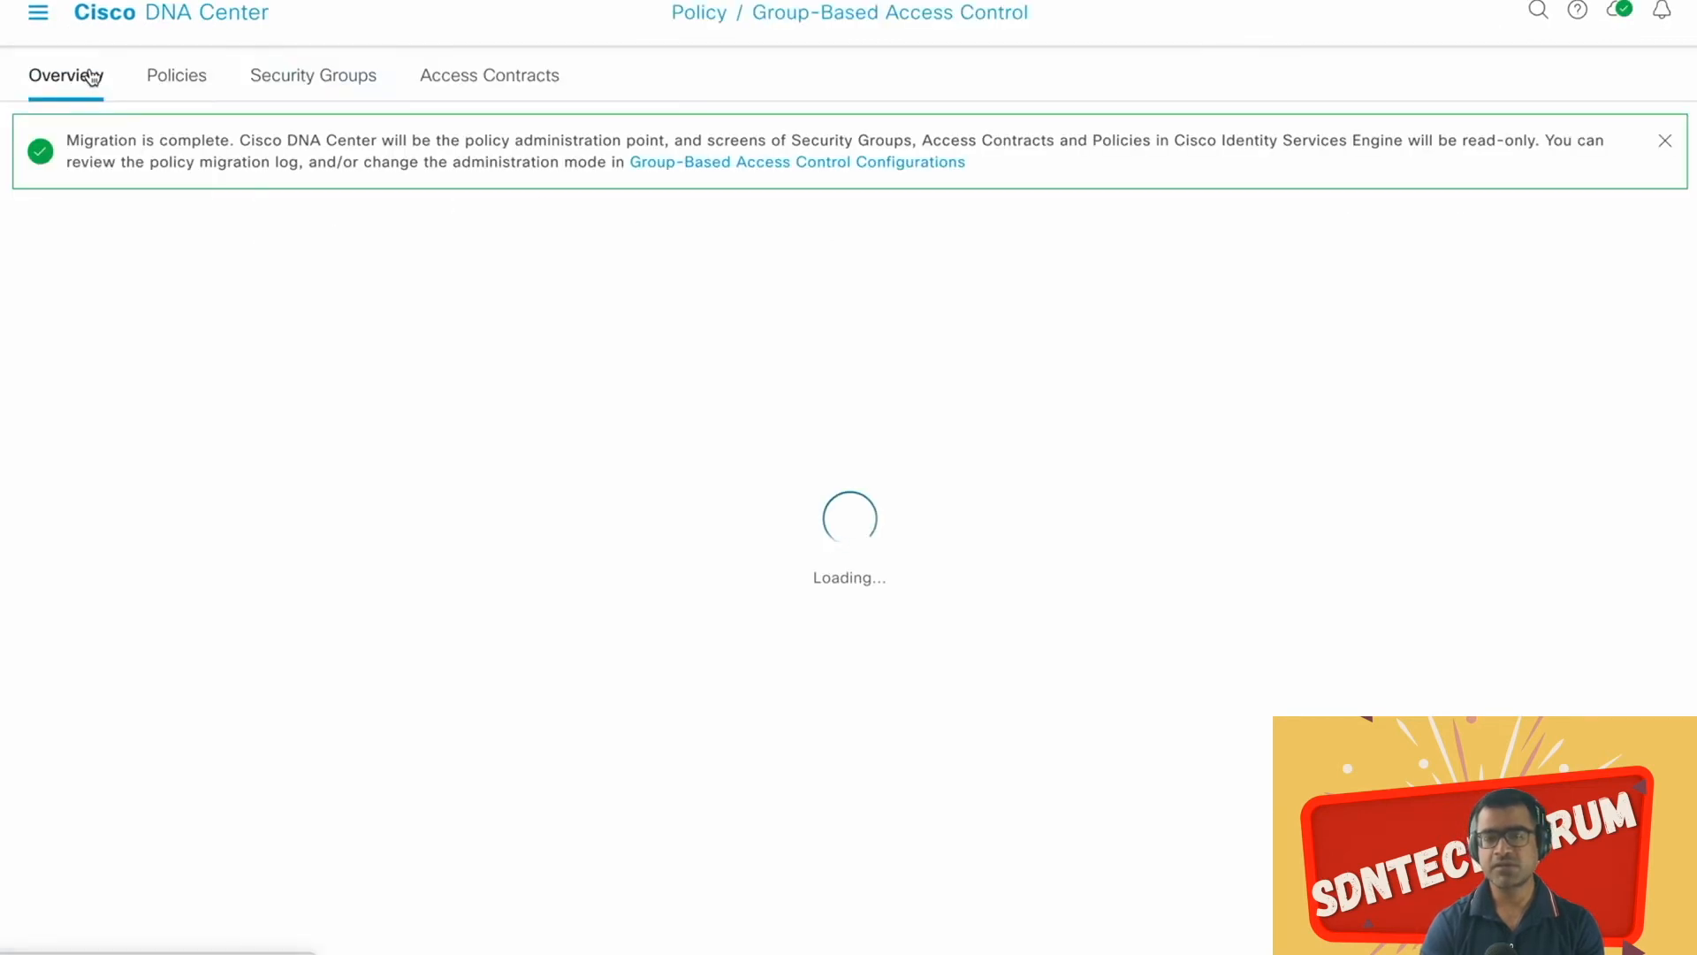
left_click(330, 82)
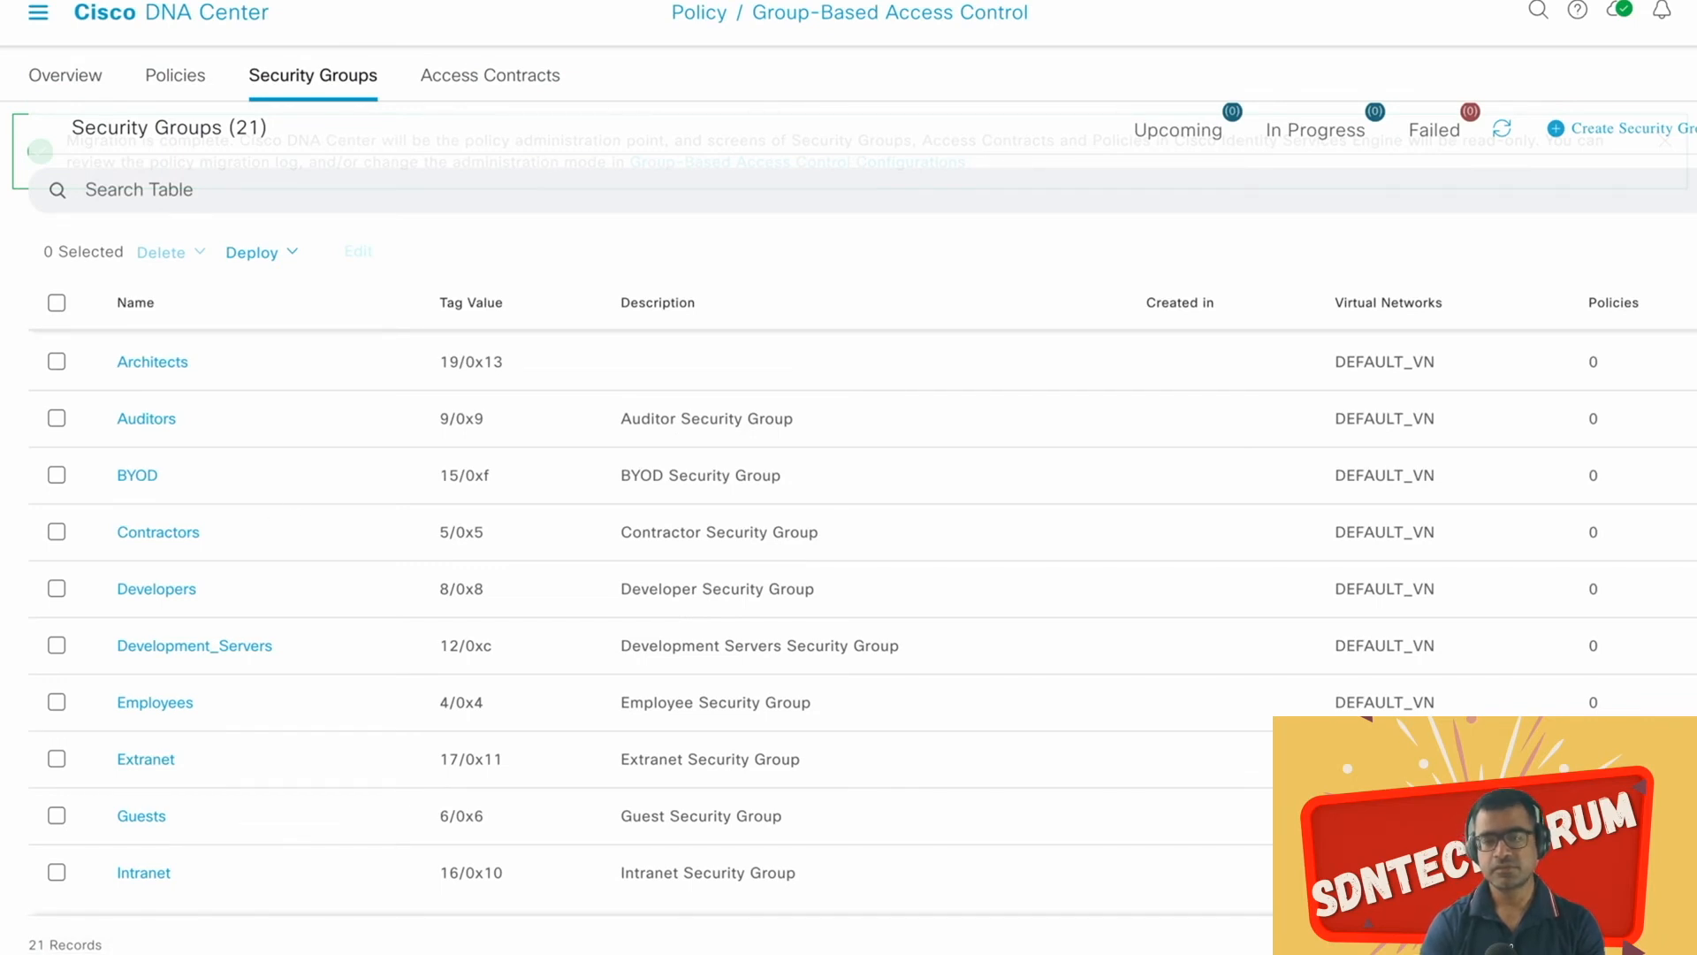
scroll(422, 674, "down", 3)
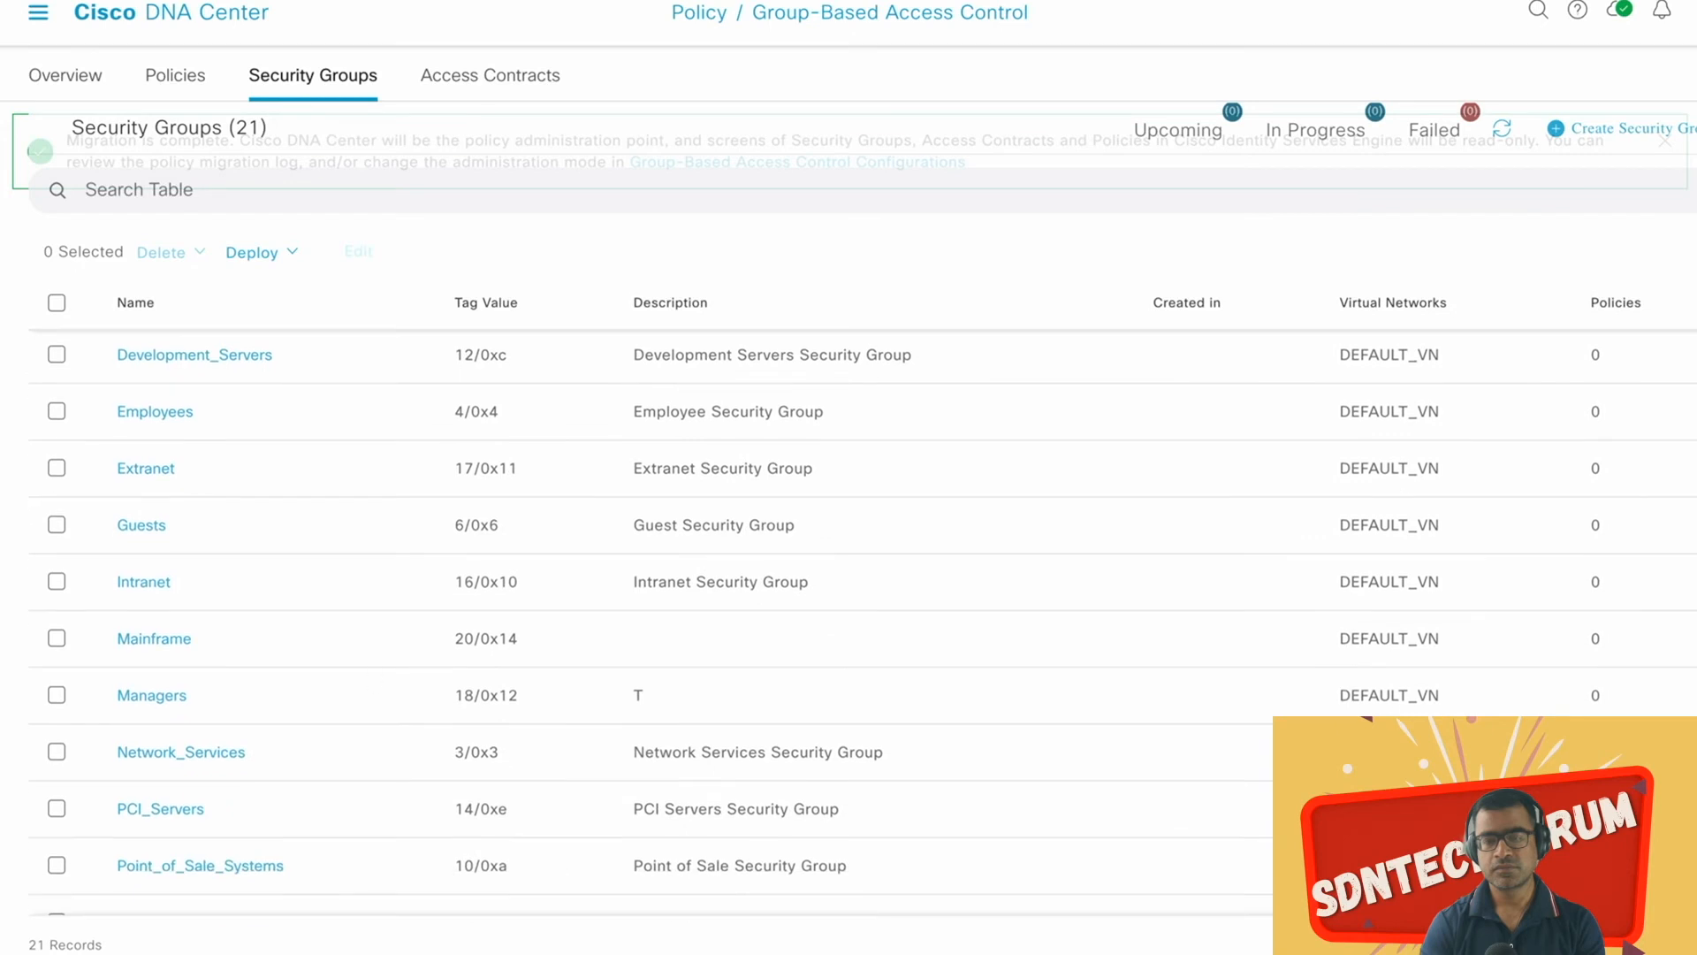
left_click(57, 696)
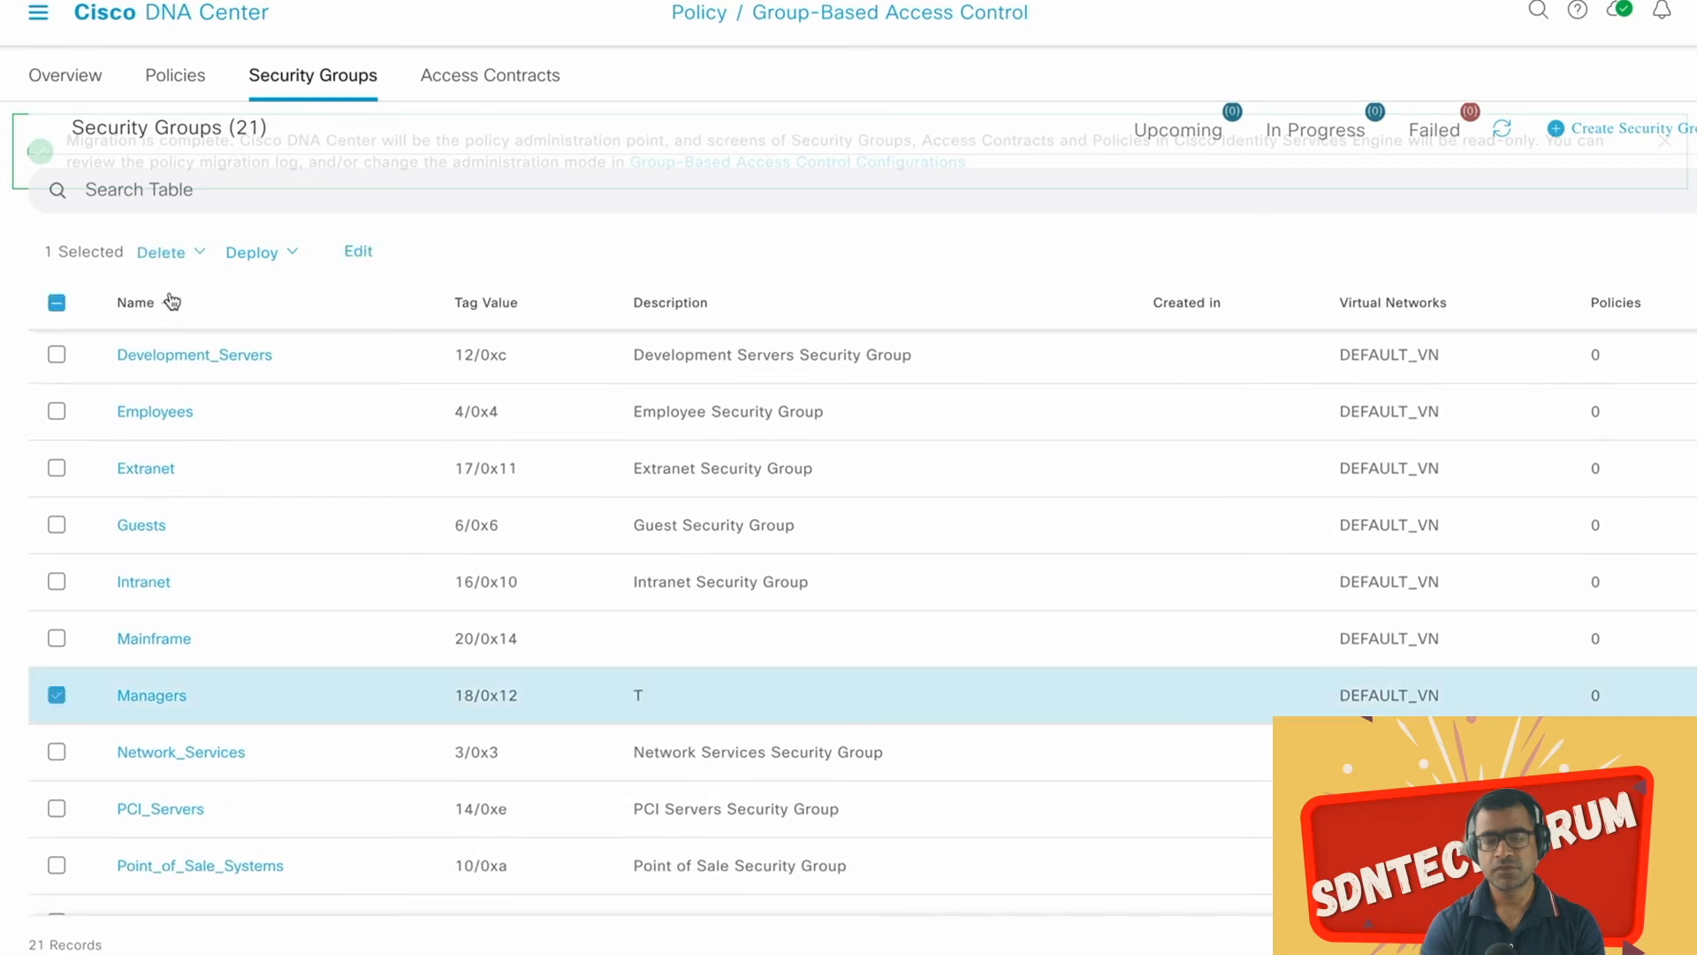
mouse_move(274, 266)
mouse_move(207, 264)
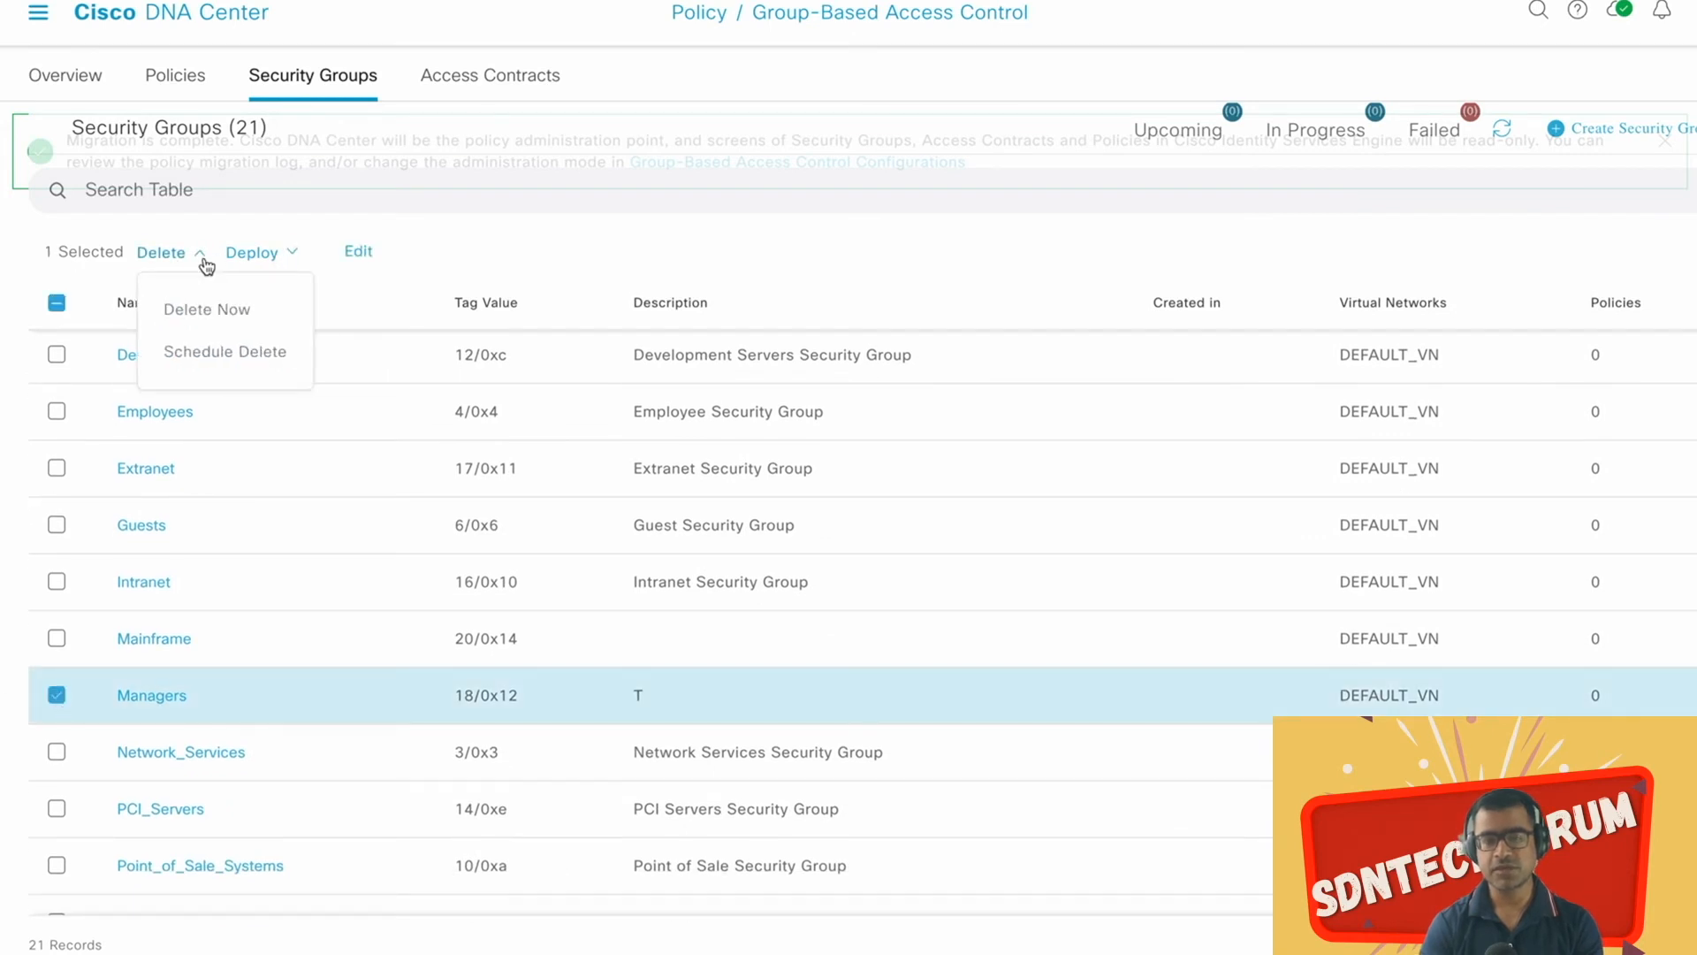
left_click(359, 253)
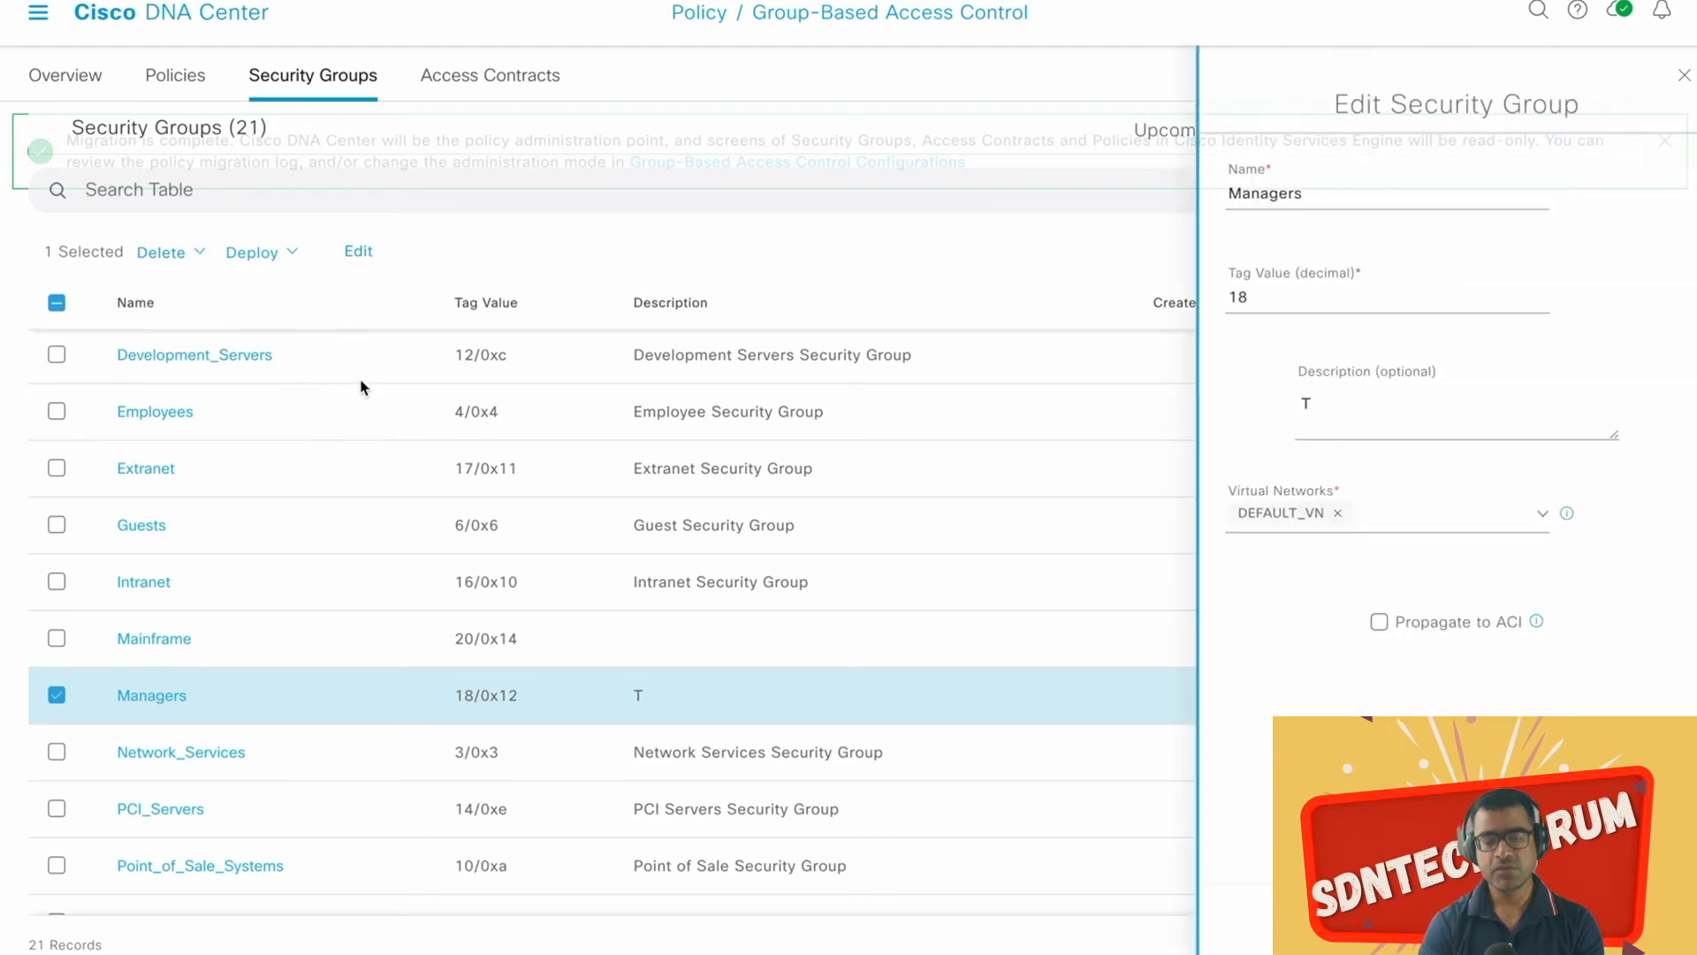
Step: Replace DEFAULT_VN with Corporate_VN as the virtual network of the Managers security group
left_click(1338, 513)
left_click(1540, 528)
left_click(1324, 619)
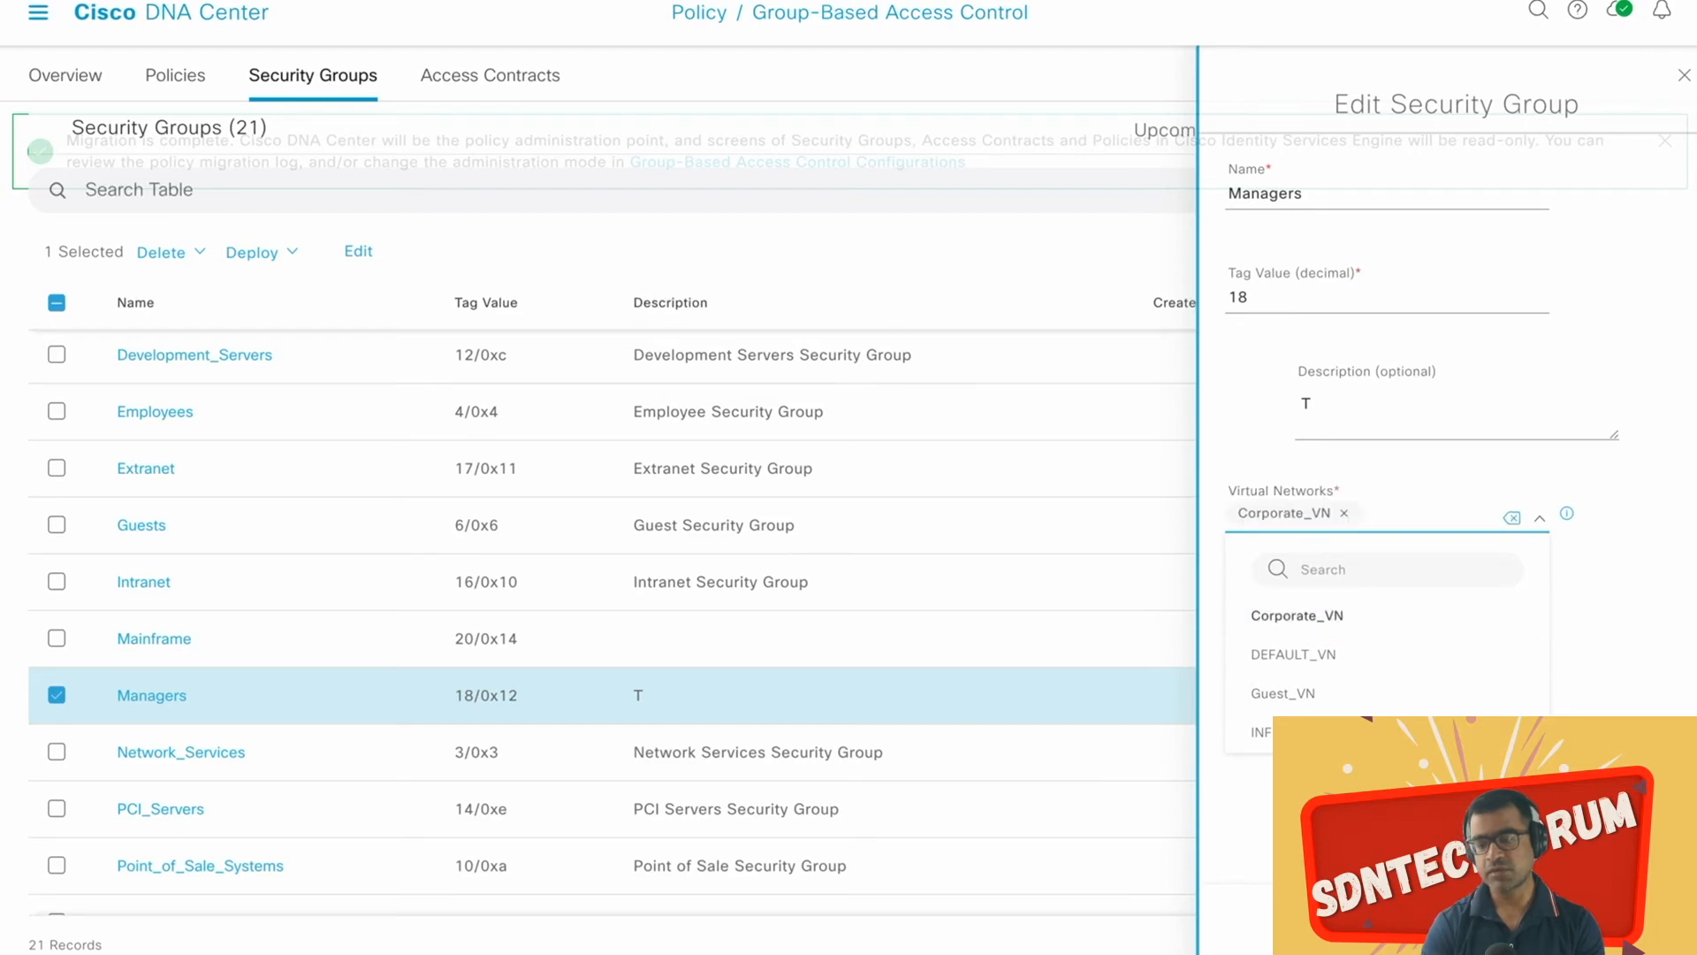
Step: Save the edited Managers security group and check its virtual network in the security groups list
left_click(1636, 920)
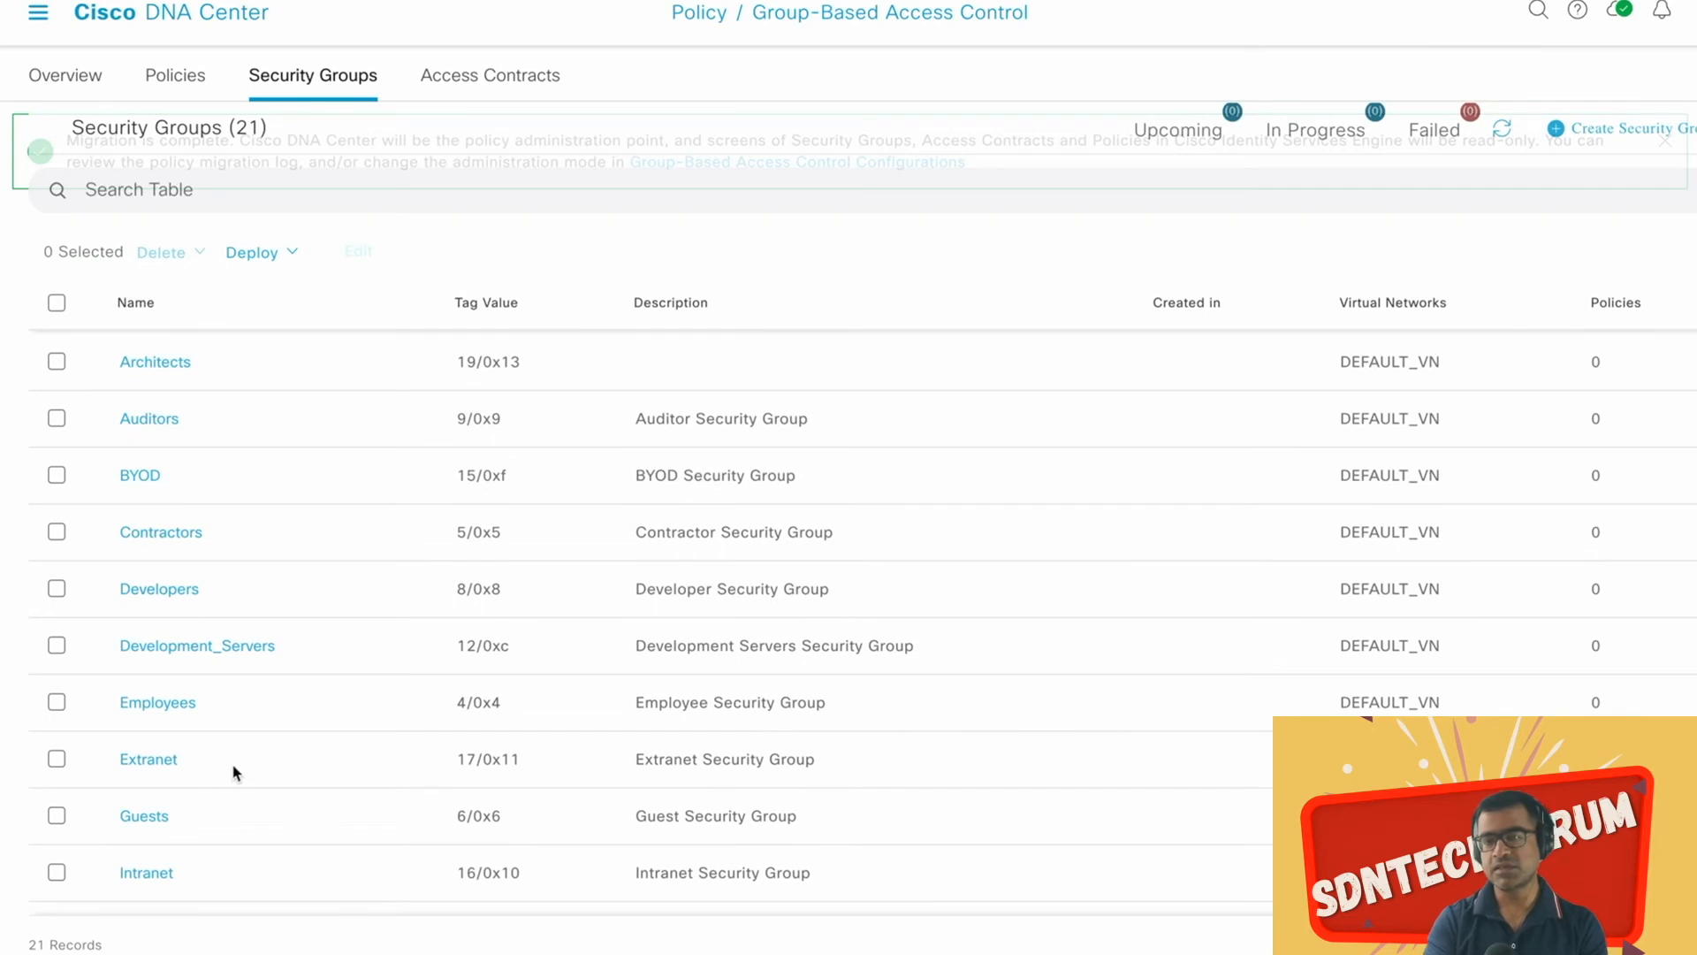
scroll(239, 758, "down", 3)
scroll(239, 757, "down", 3)
mouse_move(91, 590)
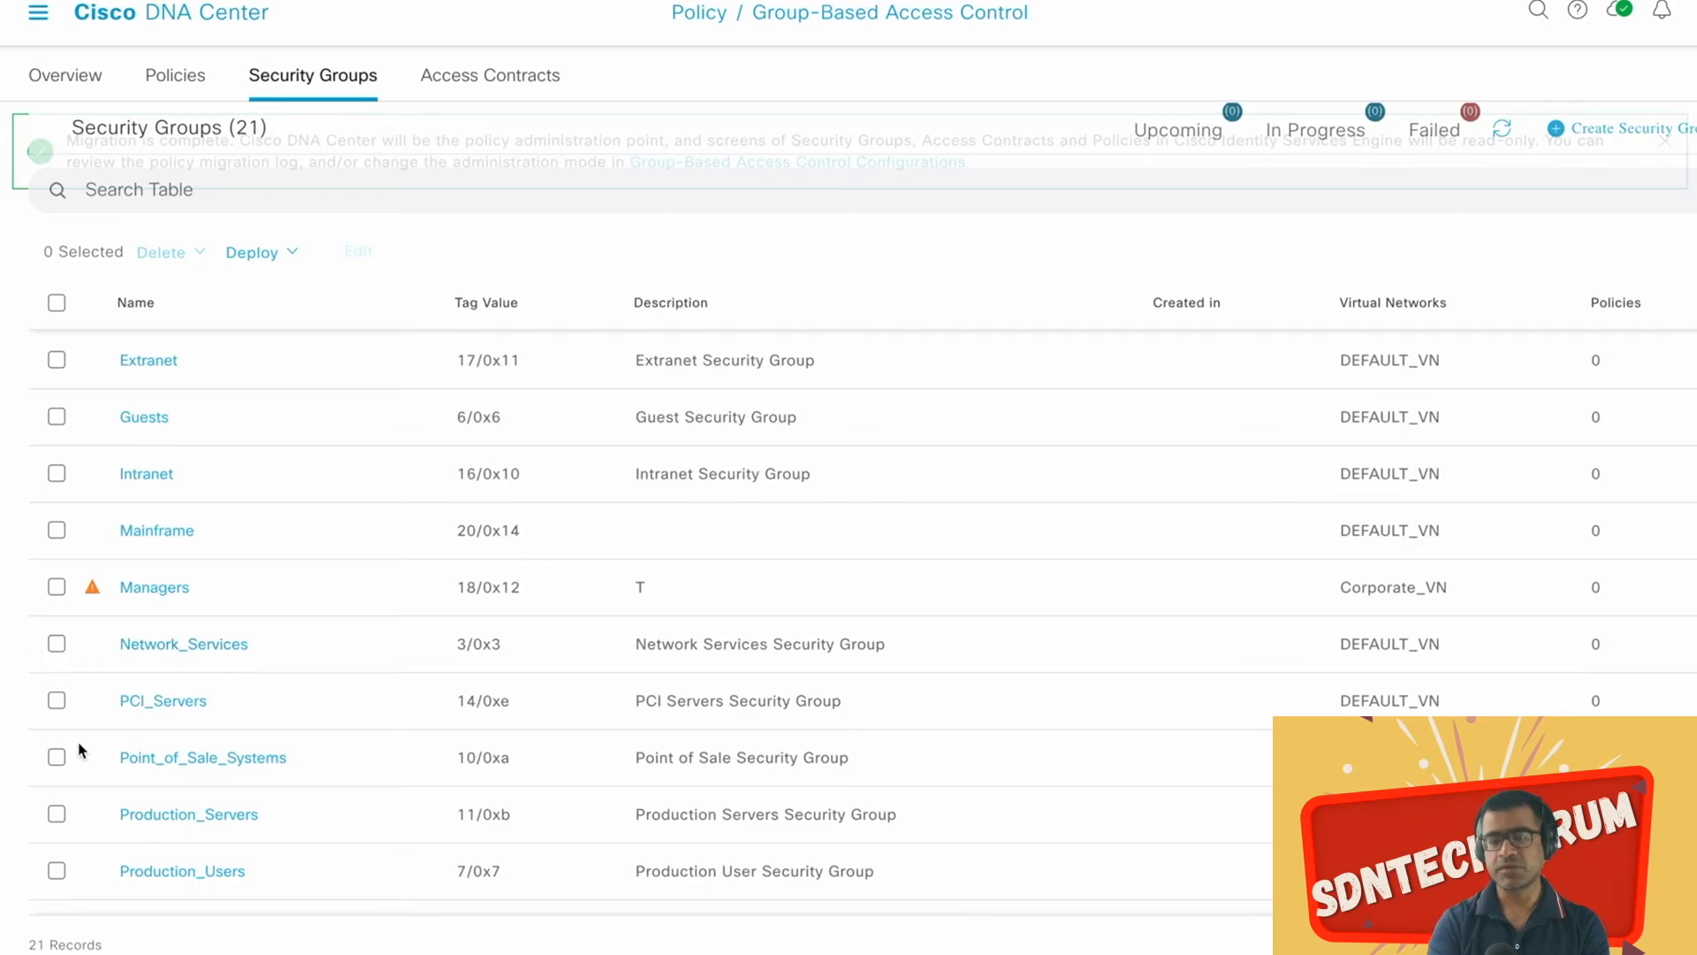
Step: Select the PCI_Servers, Mainframe, Developers and Architects security groups together and check which bulk actions are available
left_click(57, 701)
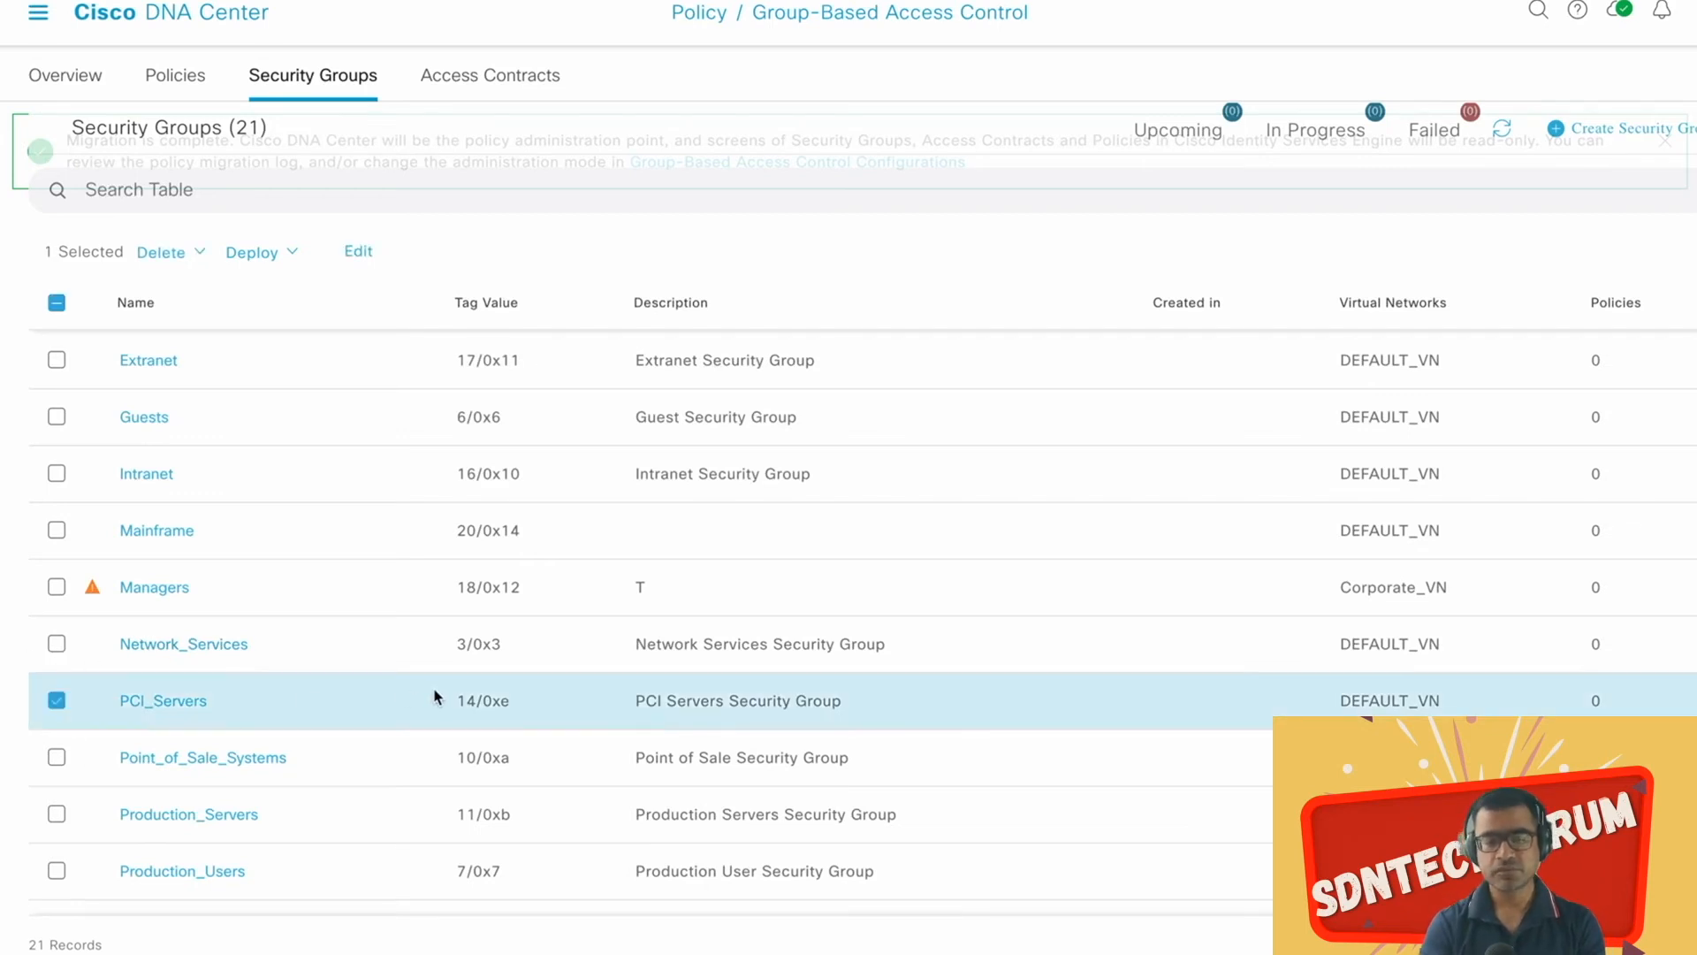
left_click(57, 531)
scroll(567, 558, "down", 3)
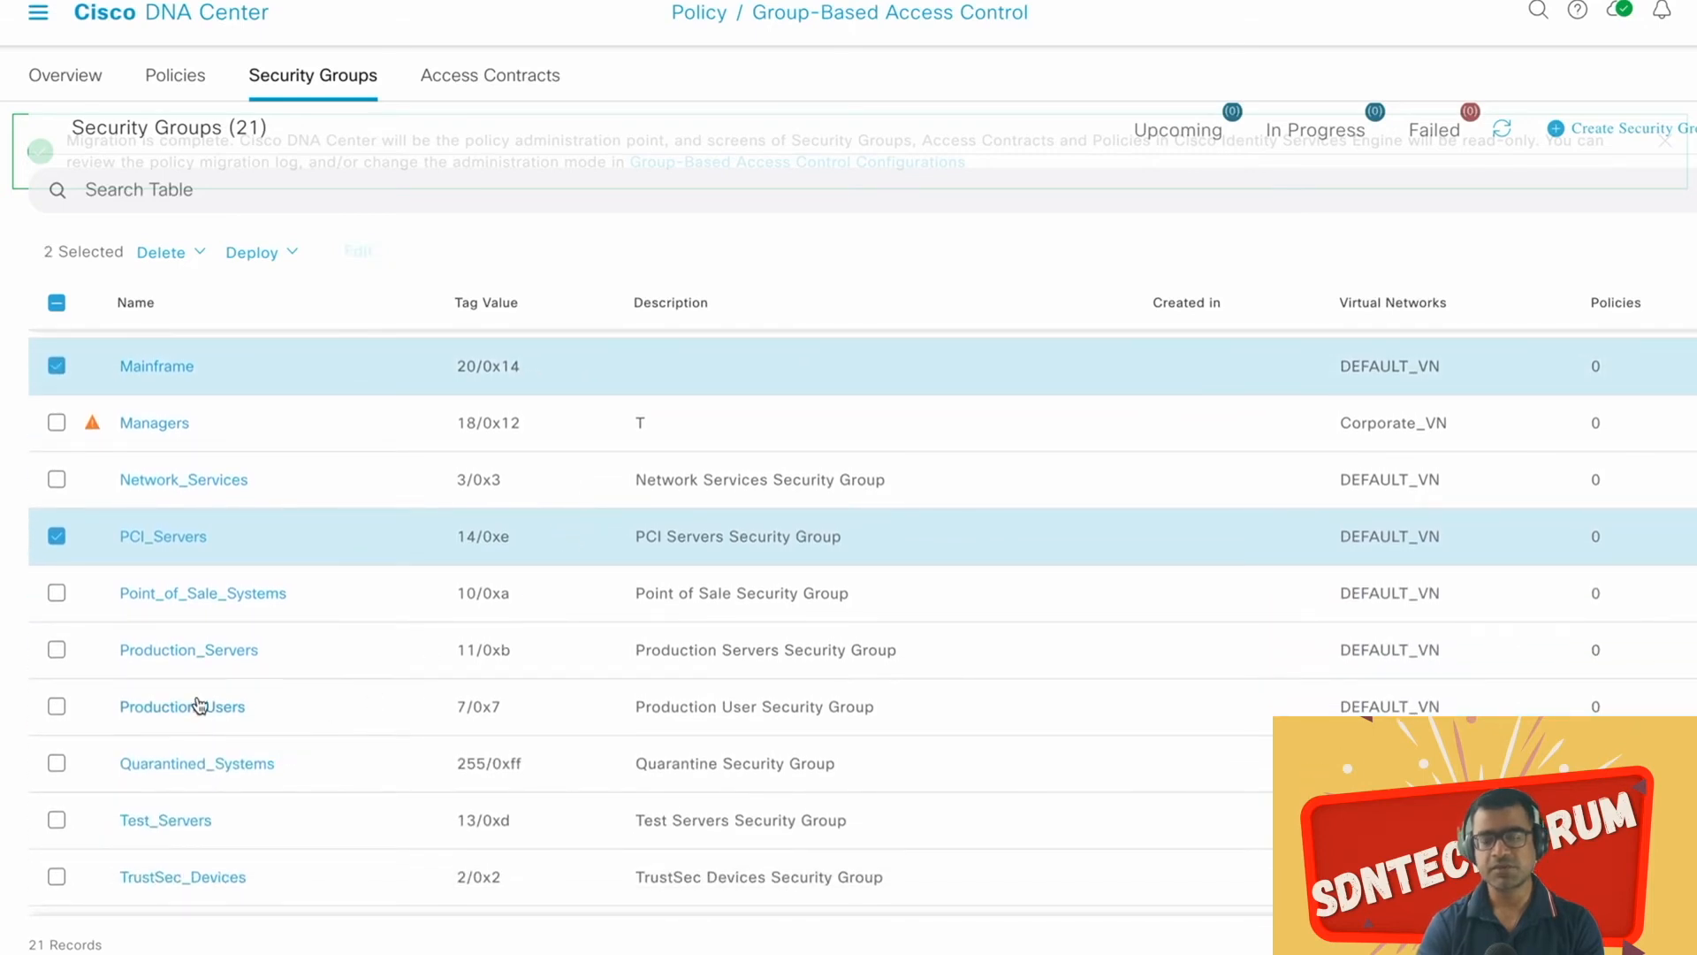
scroll(467, 670, "down", 1)
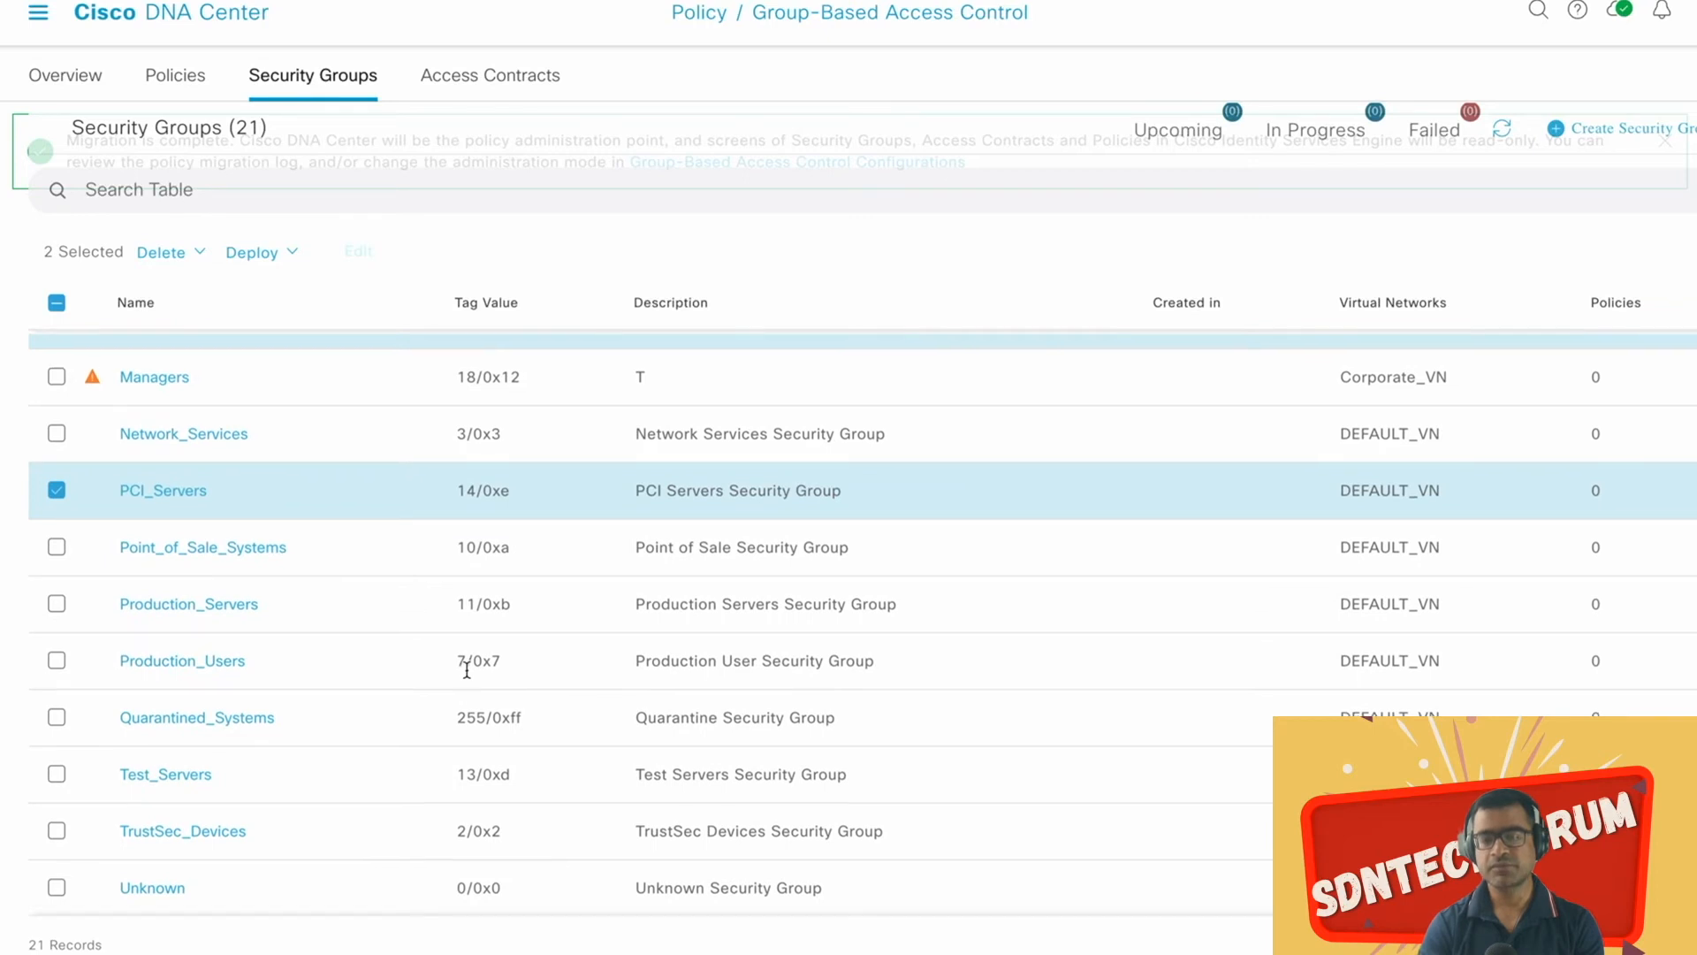
scroll(467, 670, "up", 8)
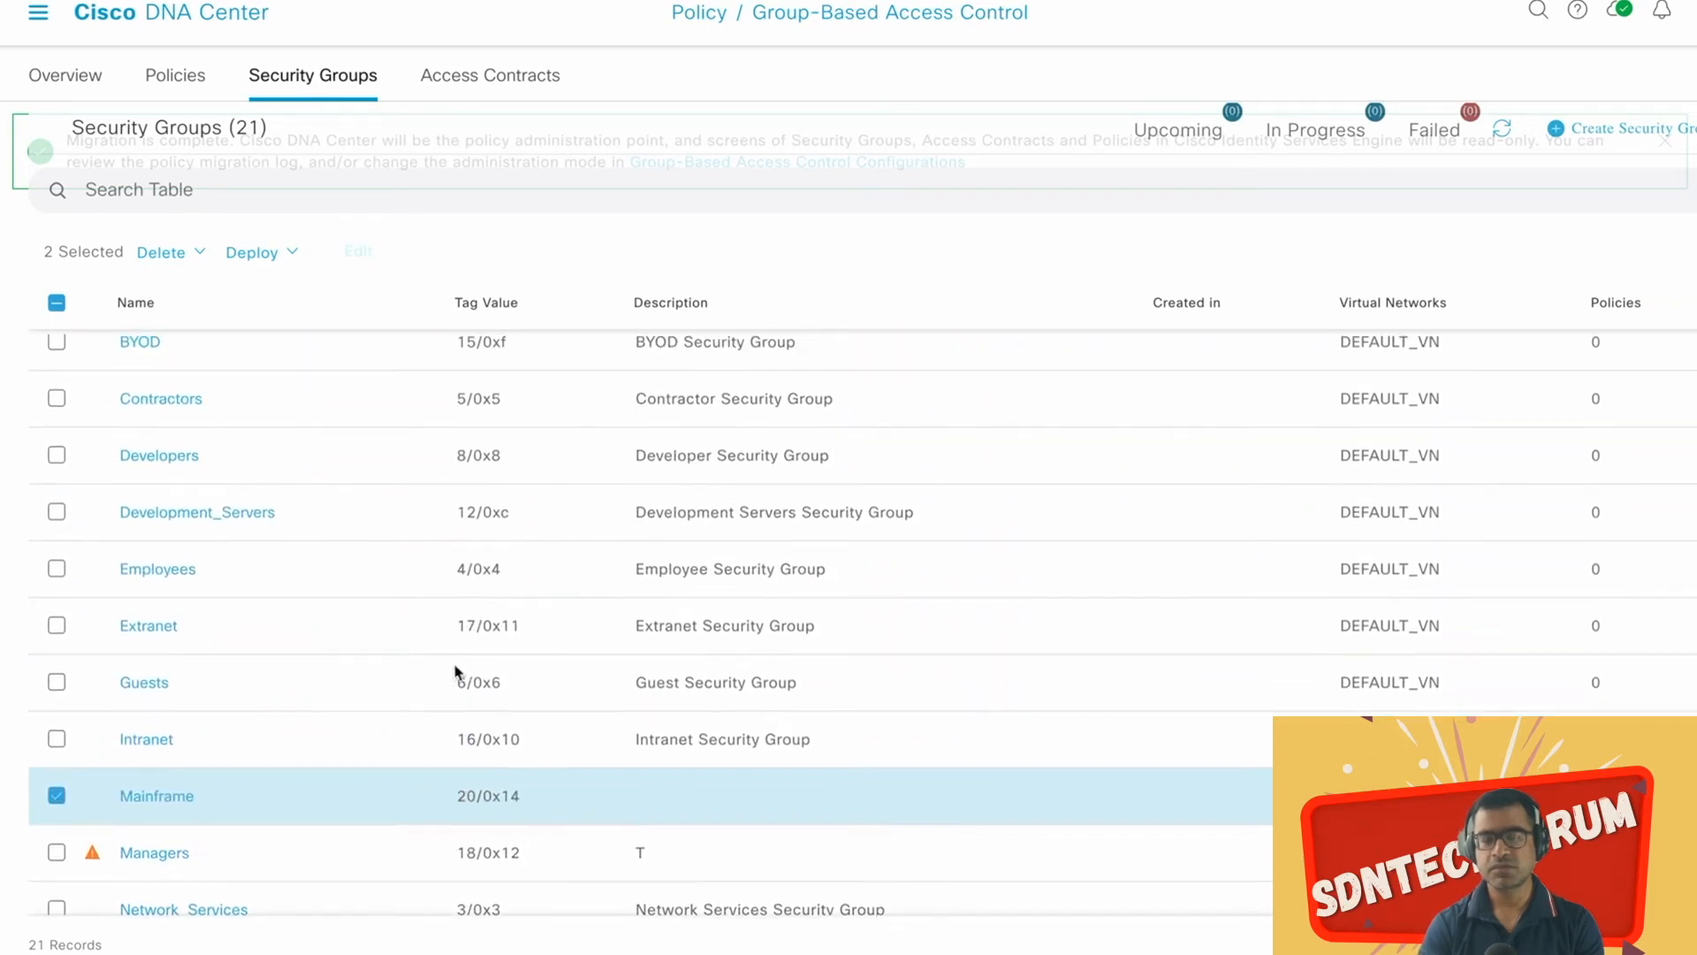
left_click(57, 455)
scroll(505, 519, "up", 3)
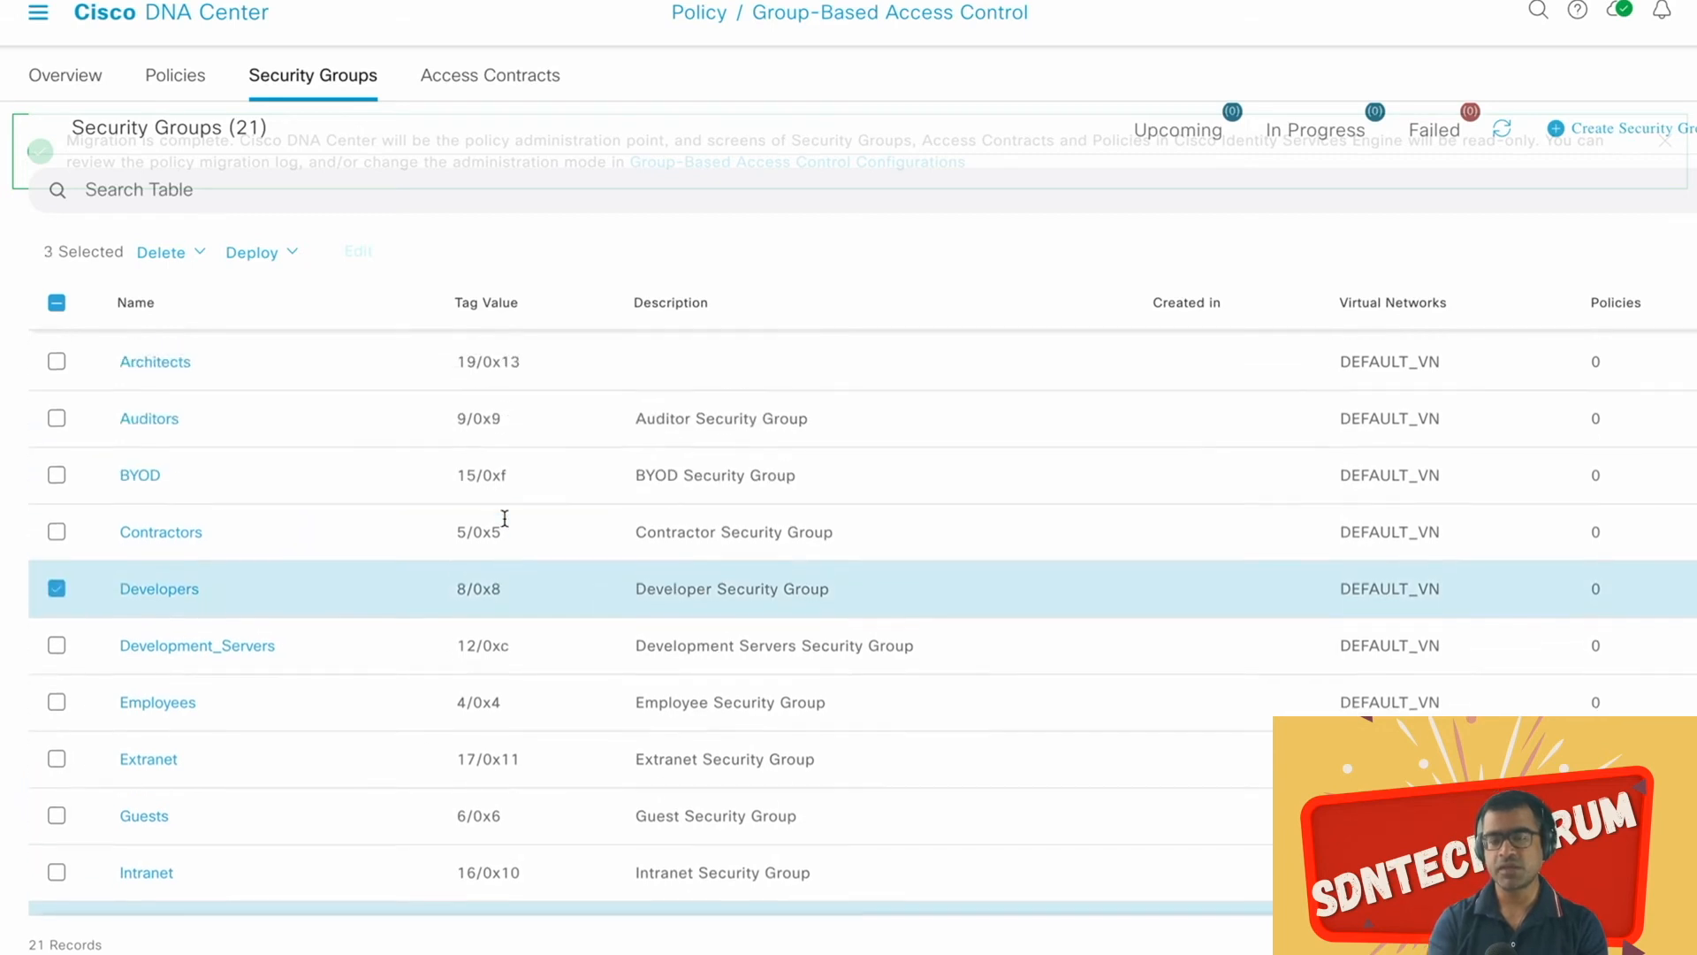
left_click(56, 363)
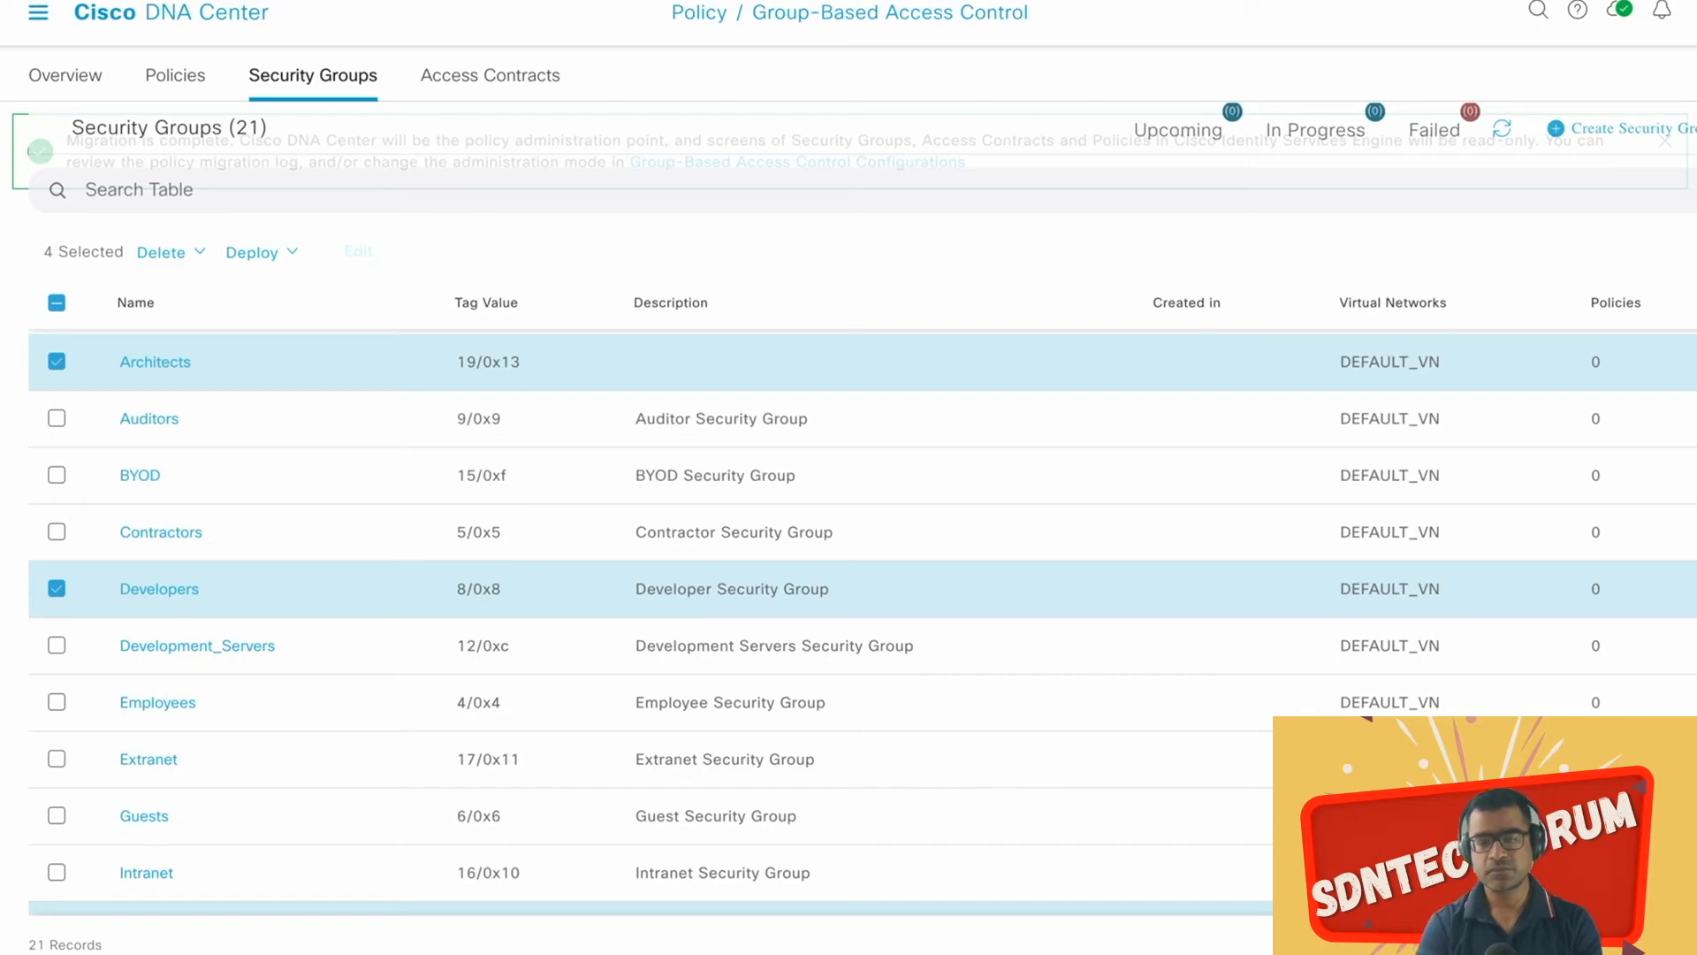
scroll(1005, 778, "down", 5)
scroll(862, 619, "down", 3)
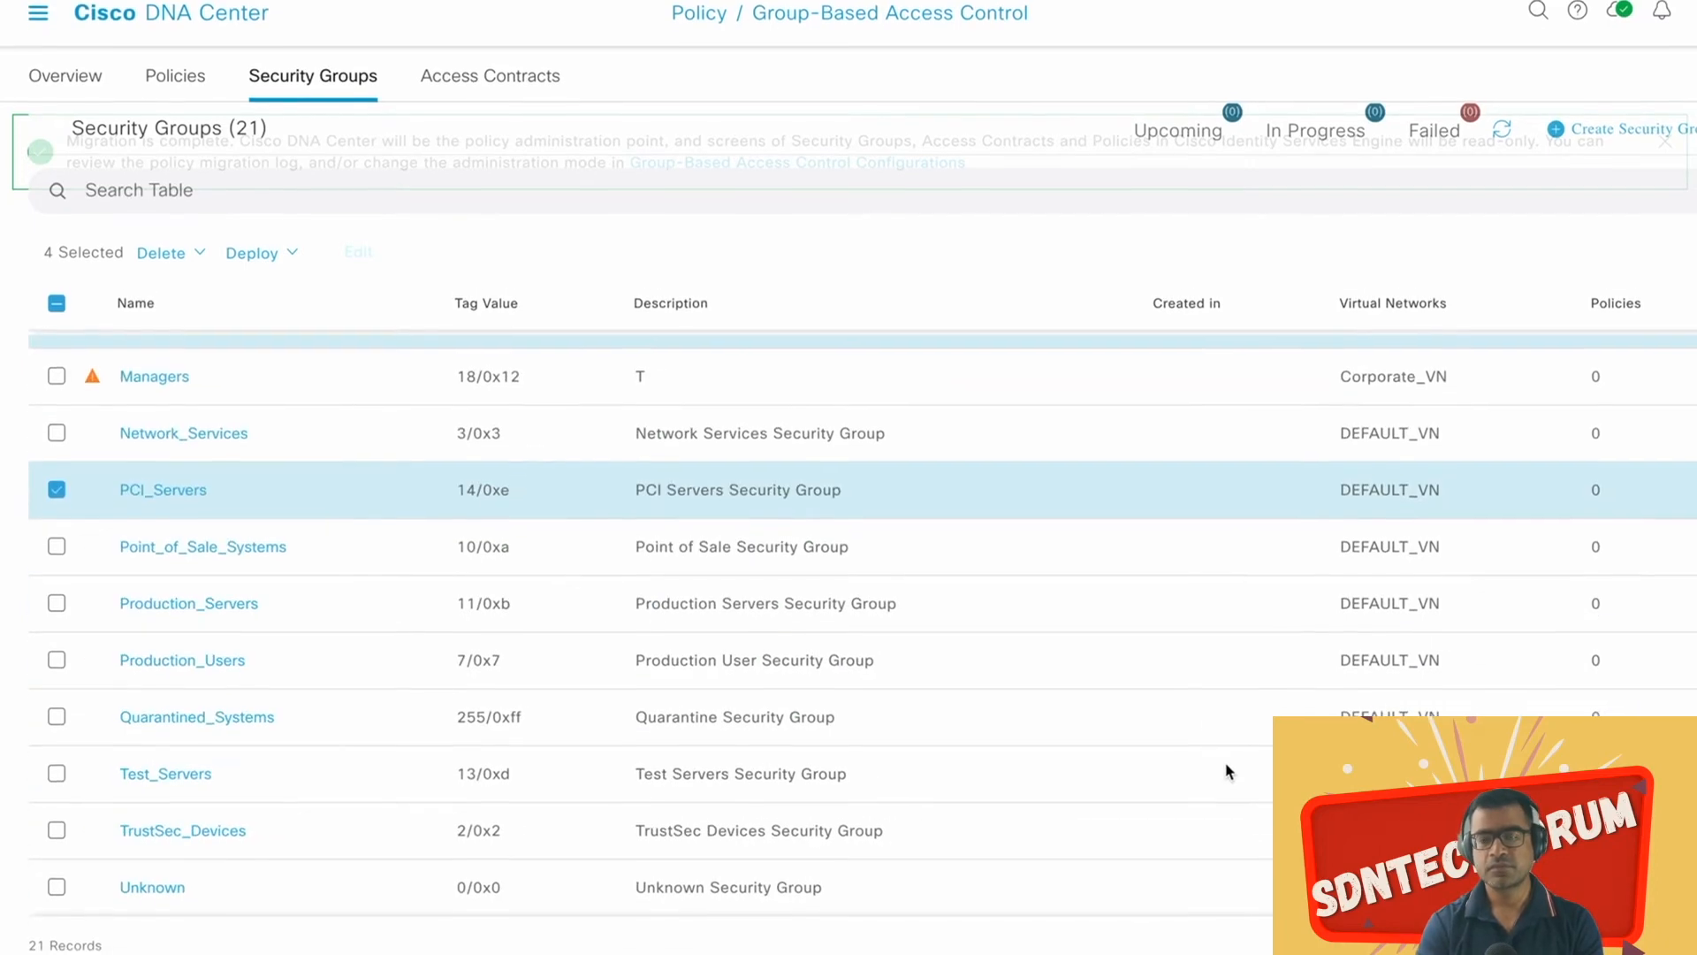
scroll(584, 552, "up", 8)
left_click(299, 258)
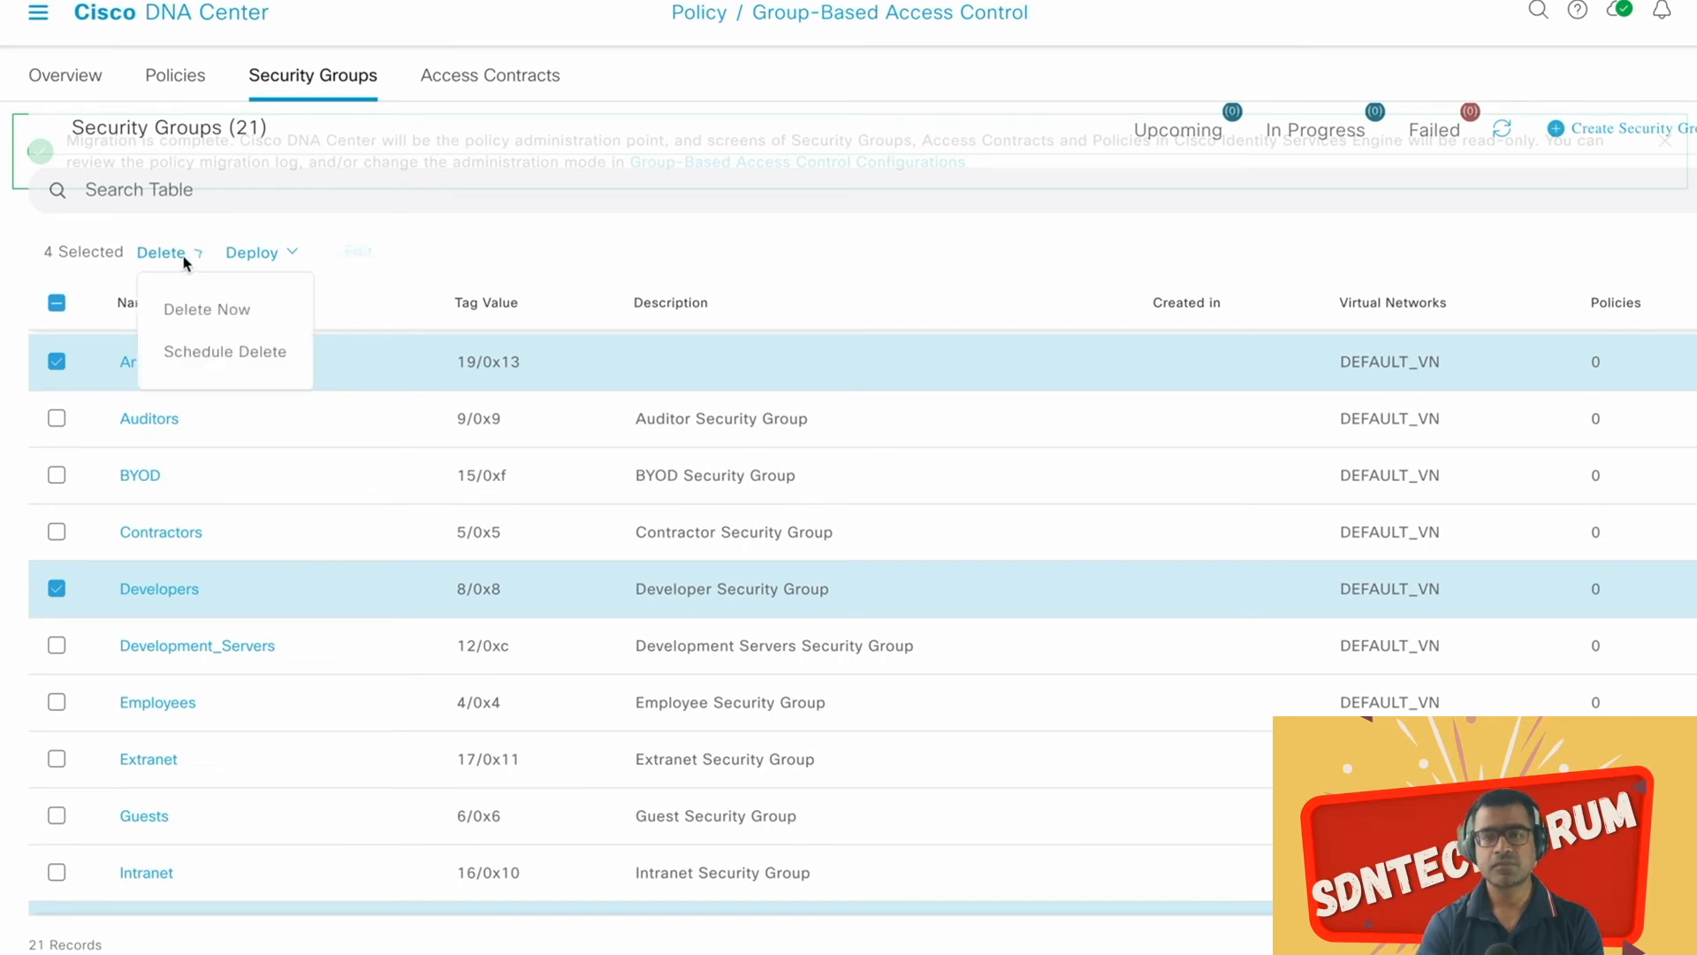
Step: Narrow the selection to Architects, replace its DEFAULT_VN with Corporate_VN as the virtual network, and save the group
left_click(56, 589)
scroll(18, 699, "down", 3)
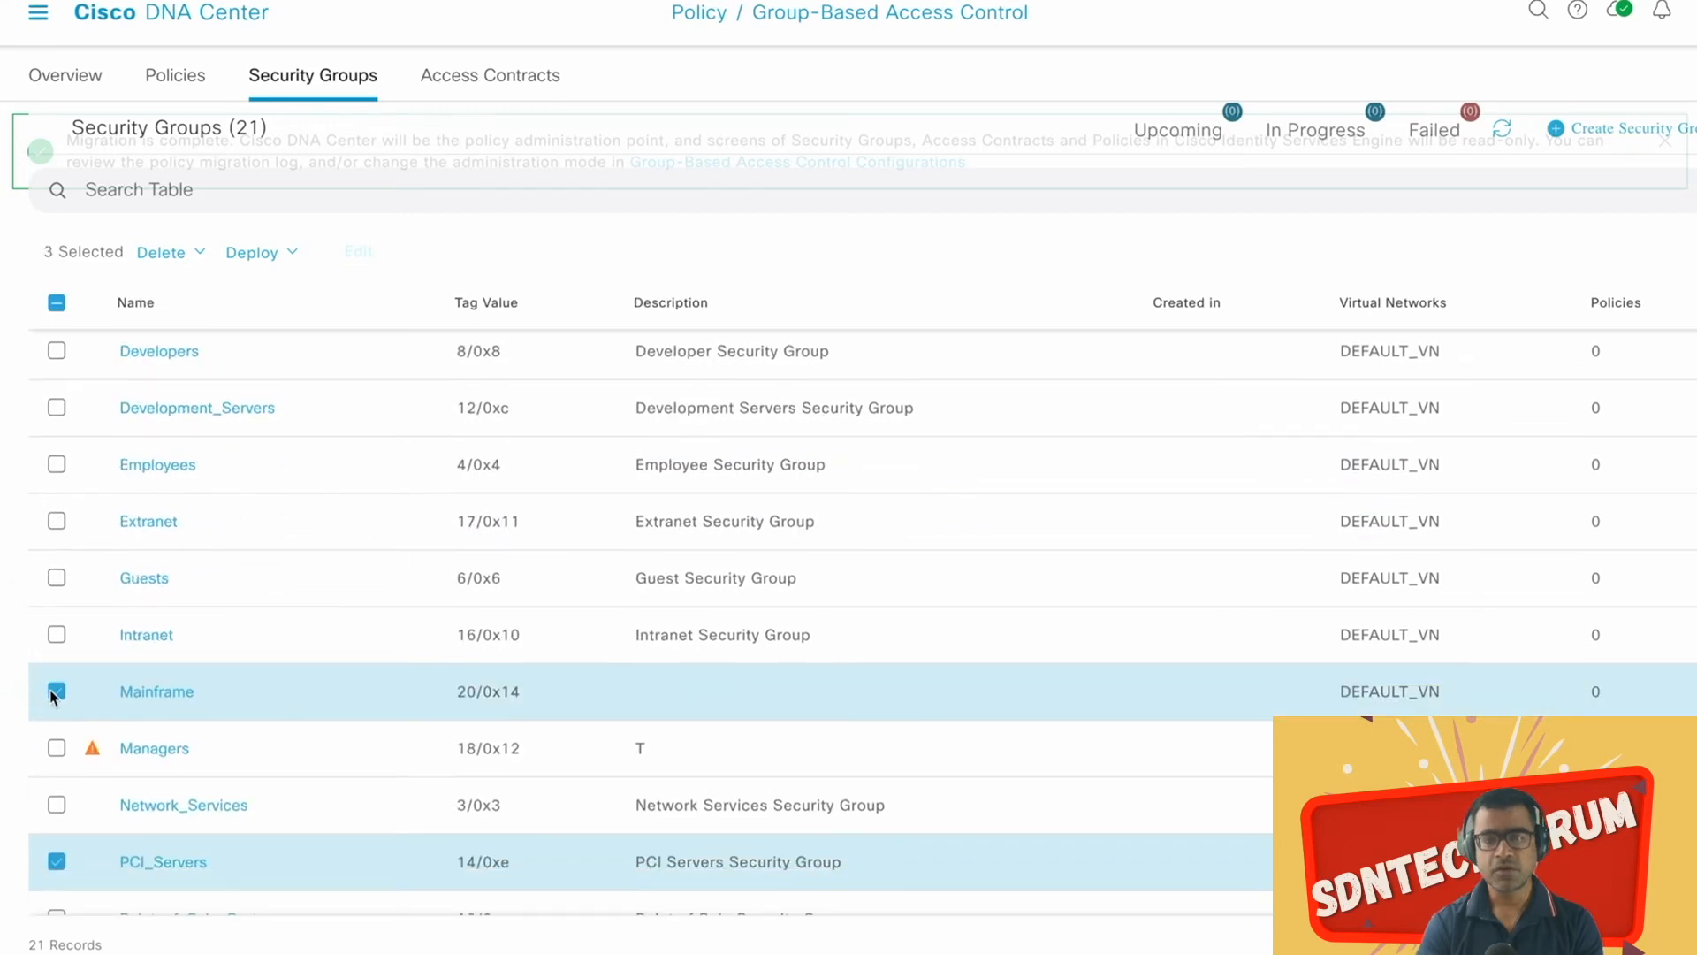
left_click(57, 692)
left_click(56, 861)
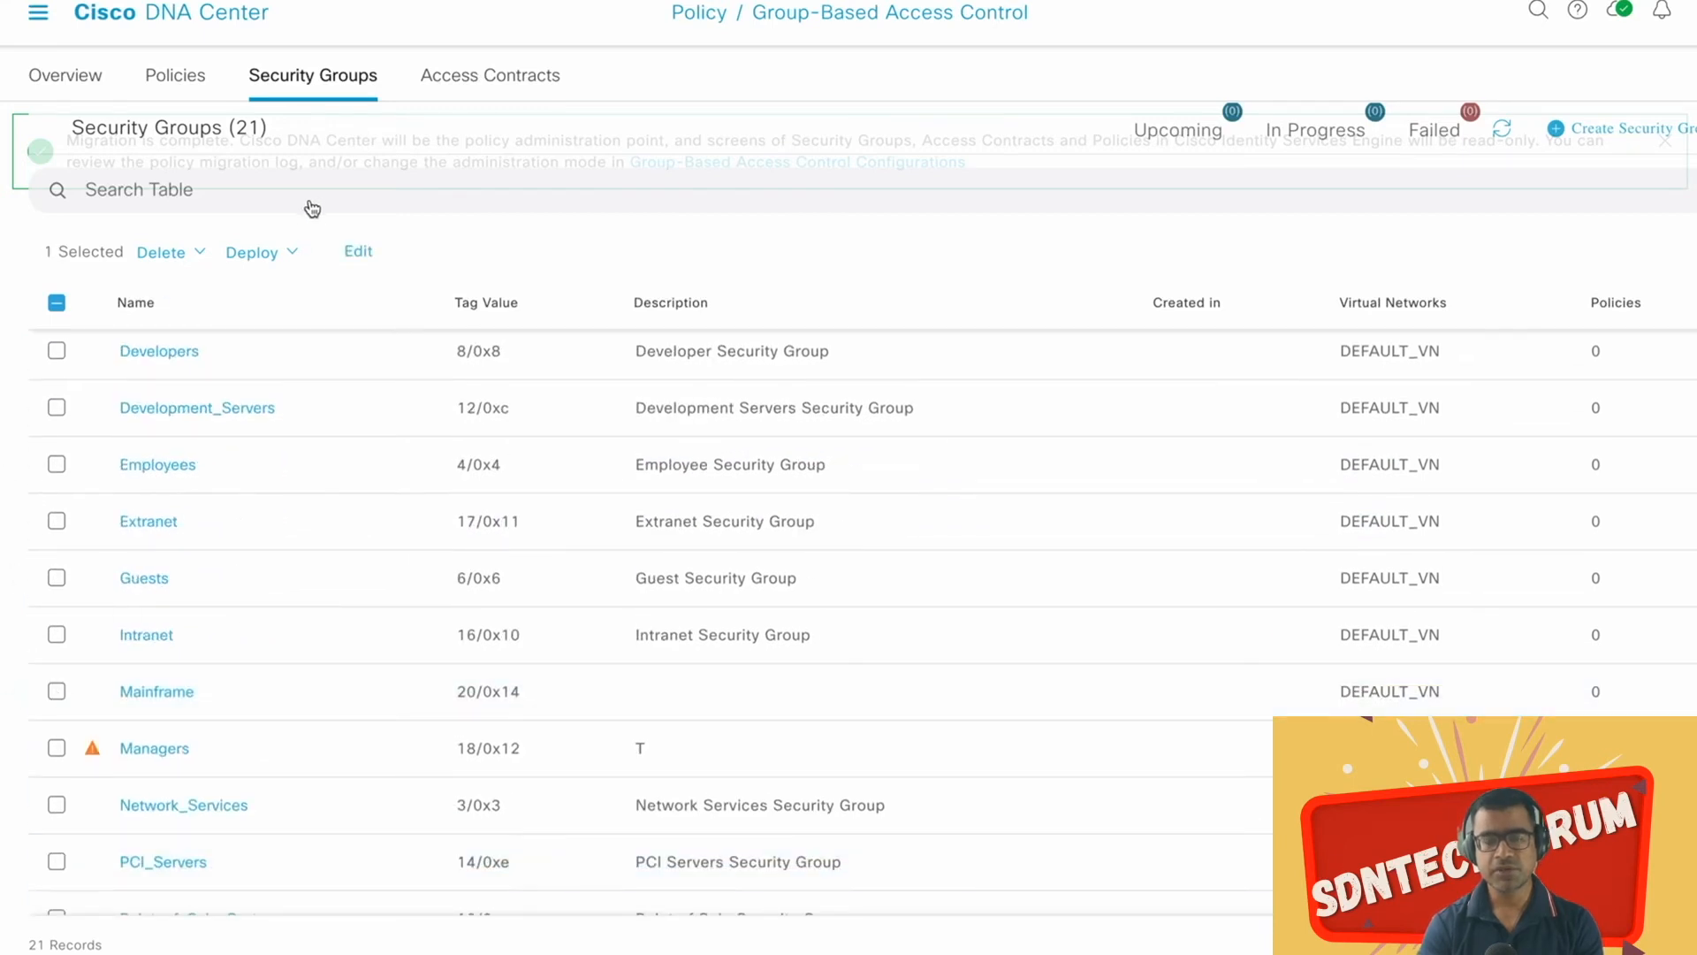
left_click(359, 252)
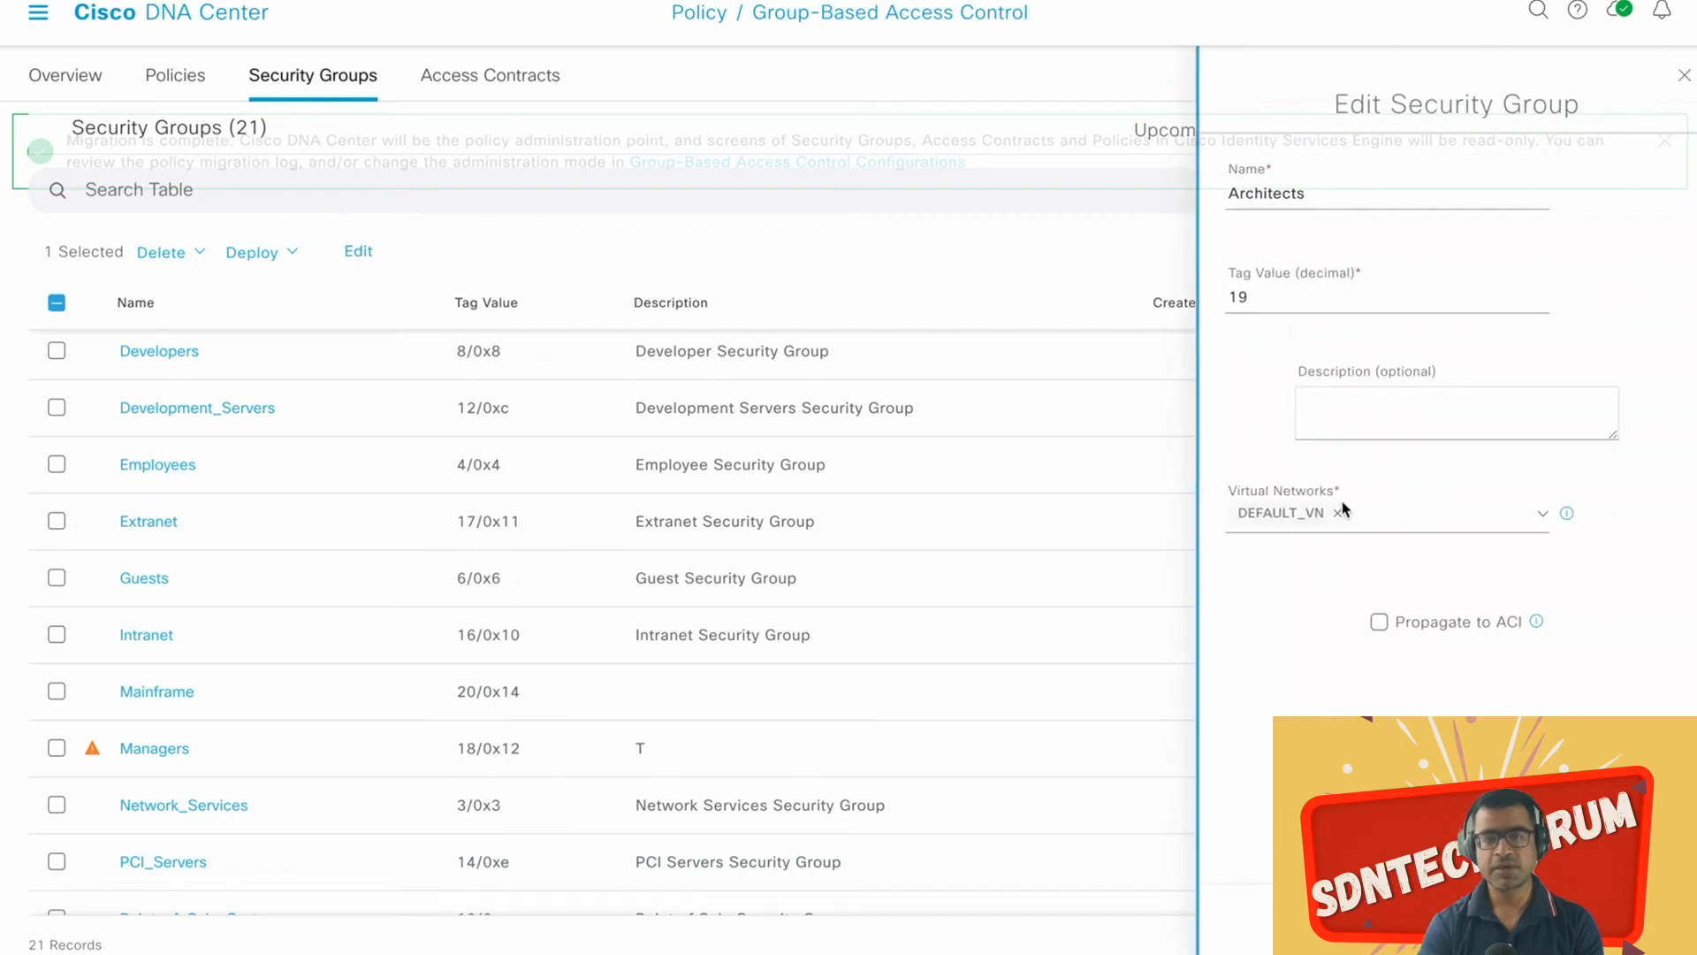
left_click(1339, 514)
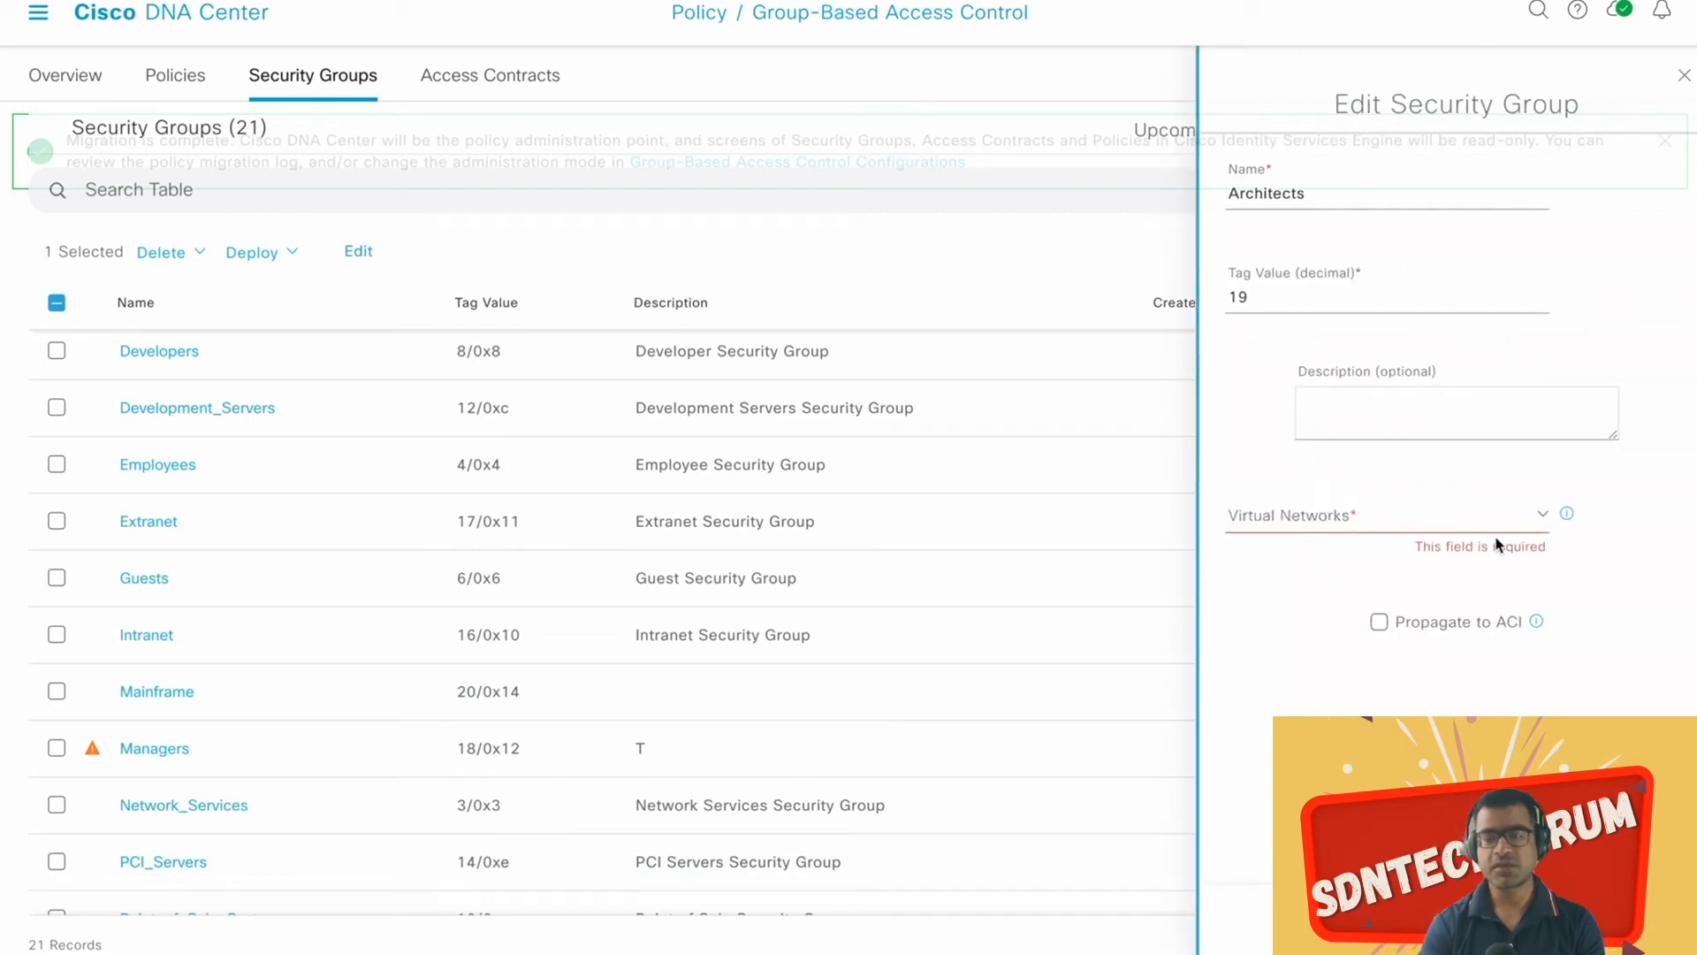
left_click(1532, 521)
left_click(1317, 618)
left_click(1636, 918)
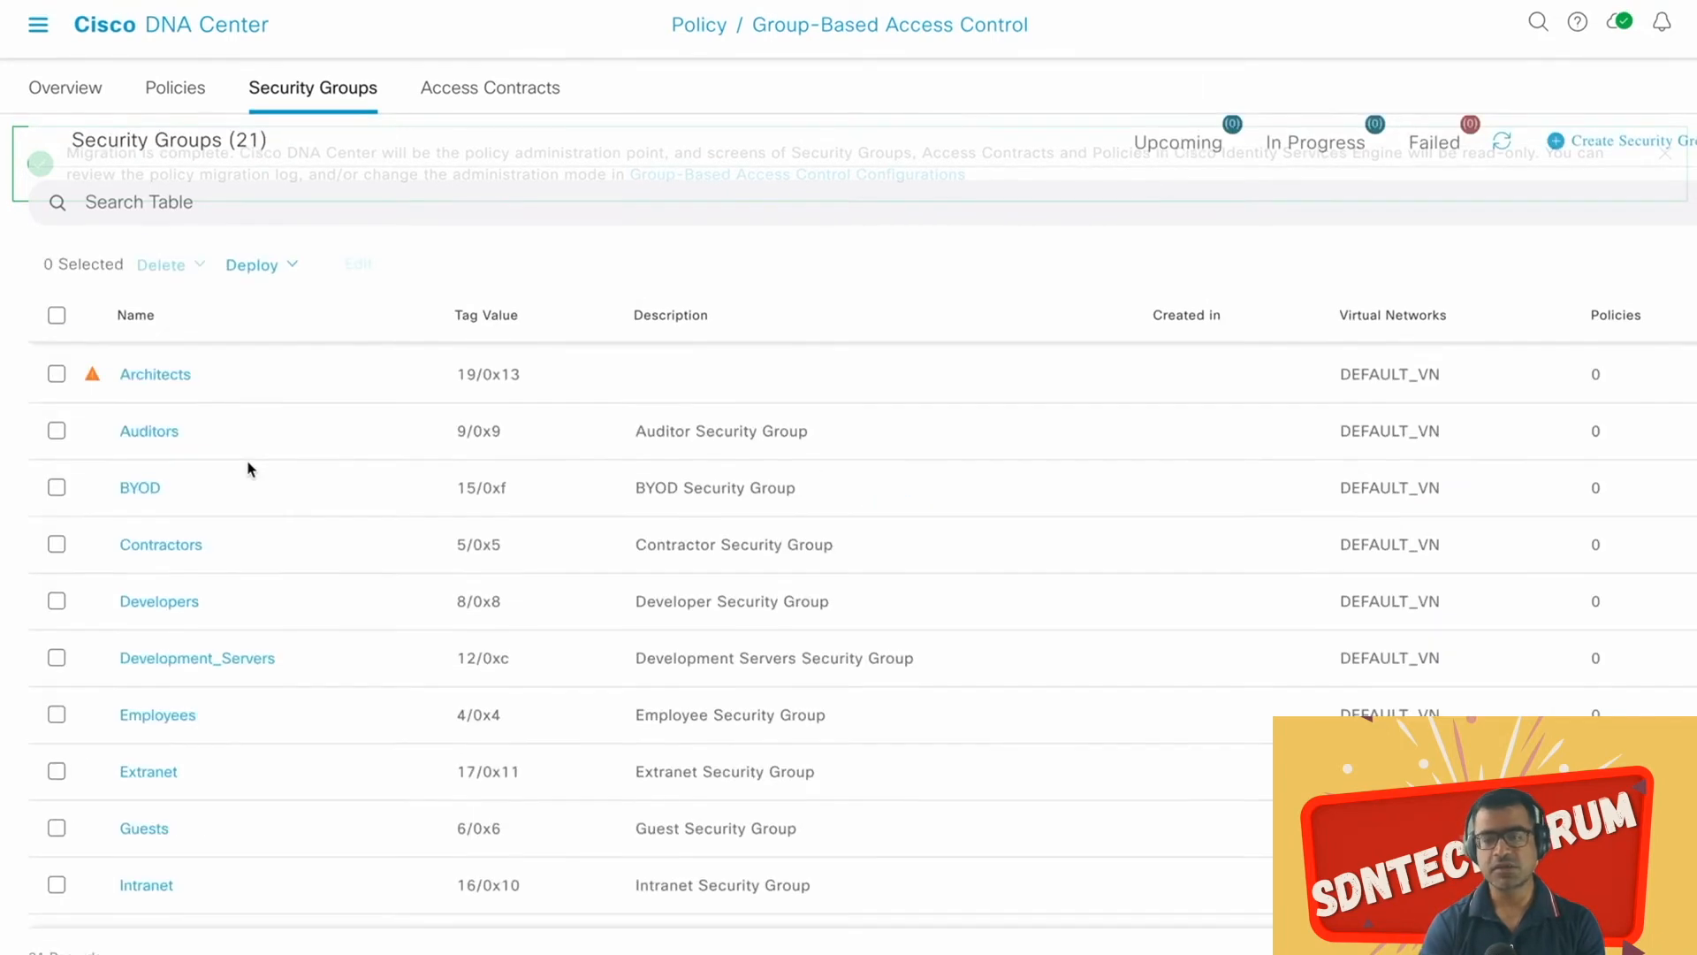
Step: Edit the Developers security group so that Corporate_VN replaces DEFAULT_VN as its virtual network, and save it
scroll(248, 462, "down", 2)
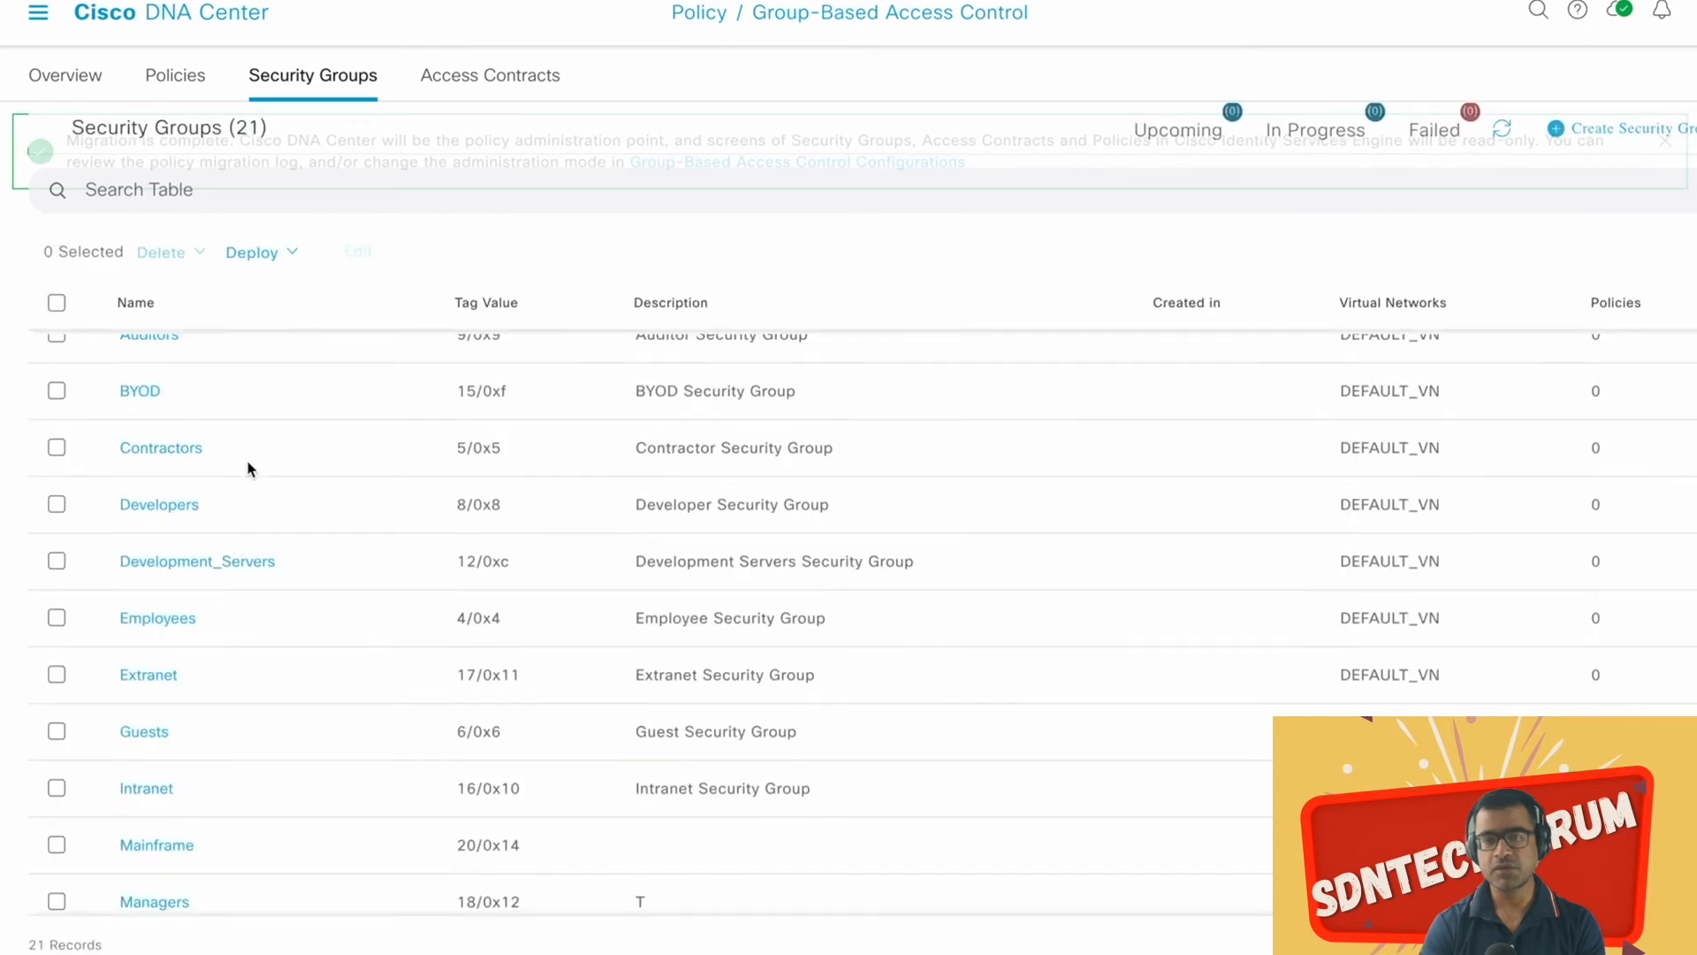
left_click(57, 504)
left_click(347, 256)
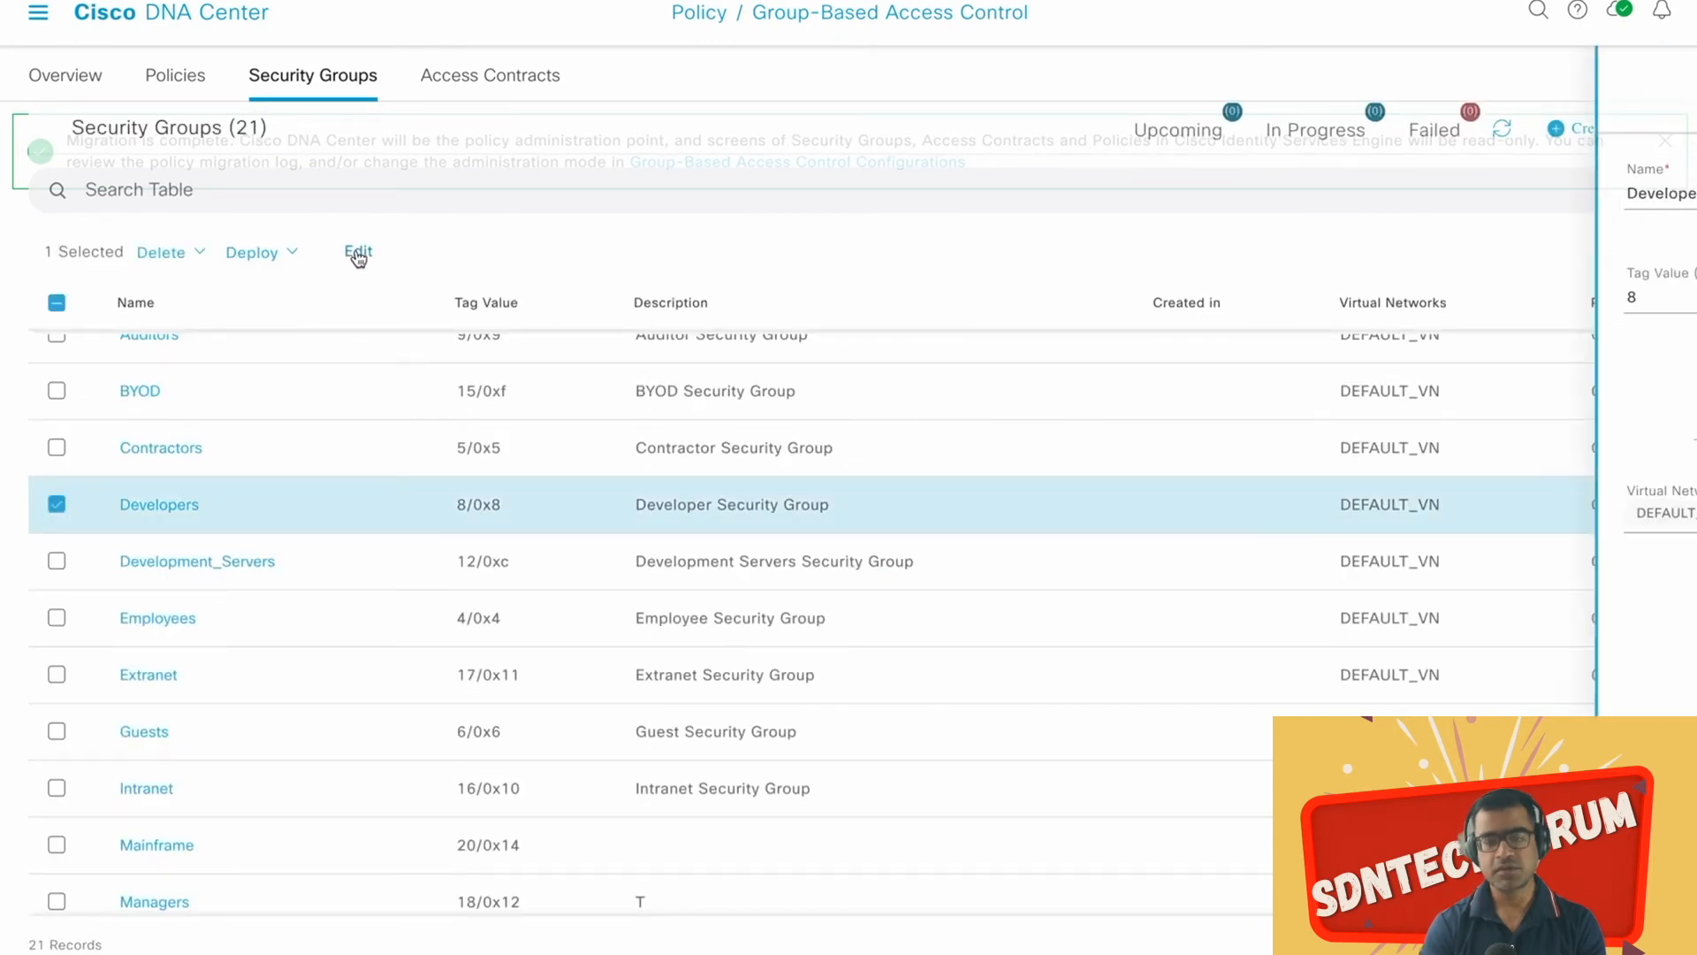
left_click(1349, 521)
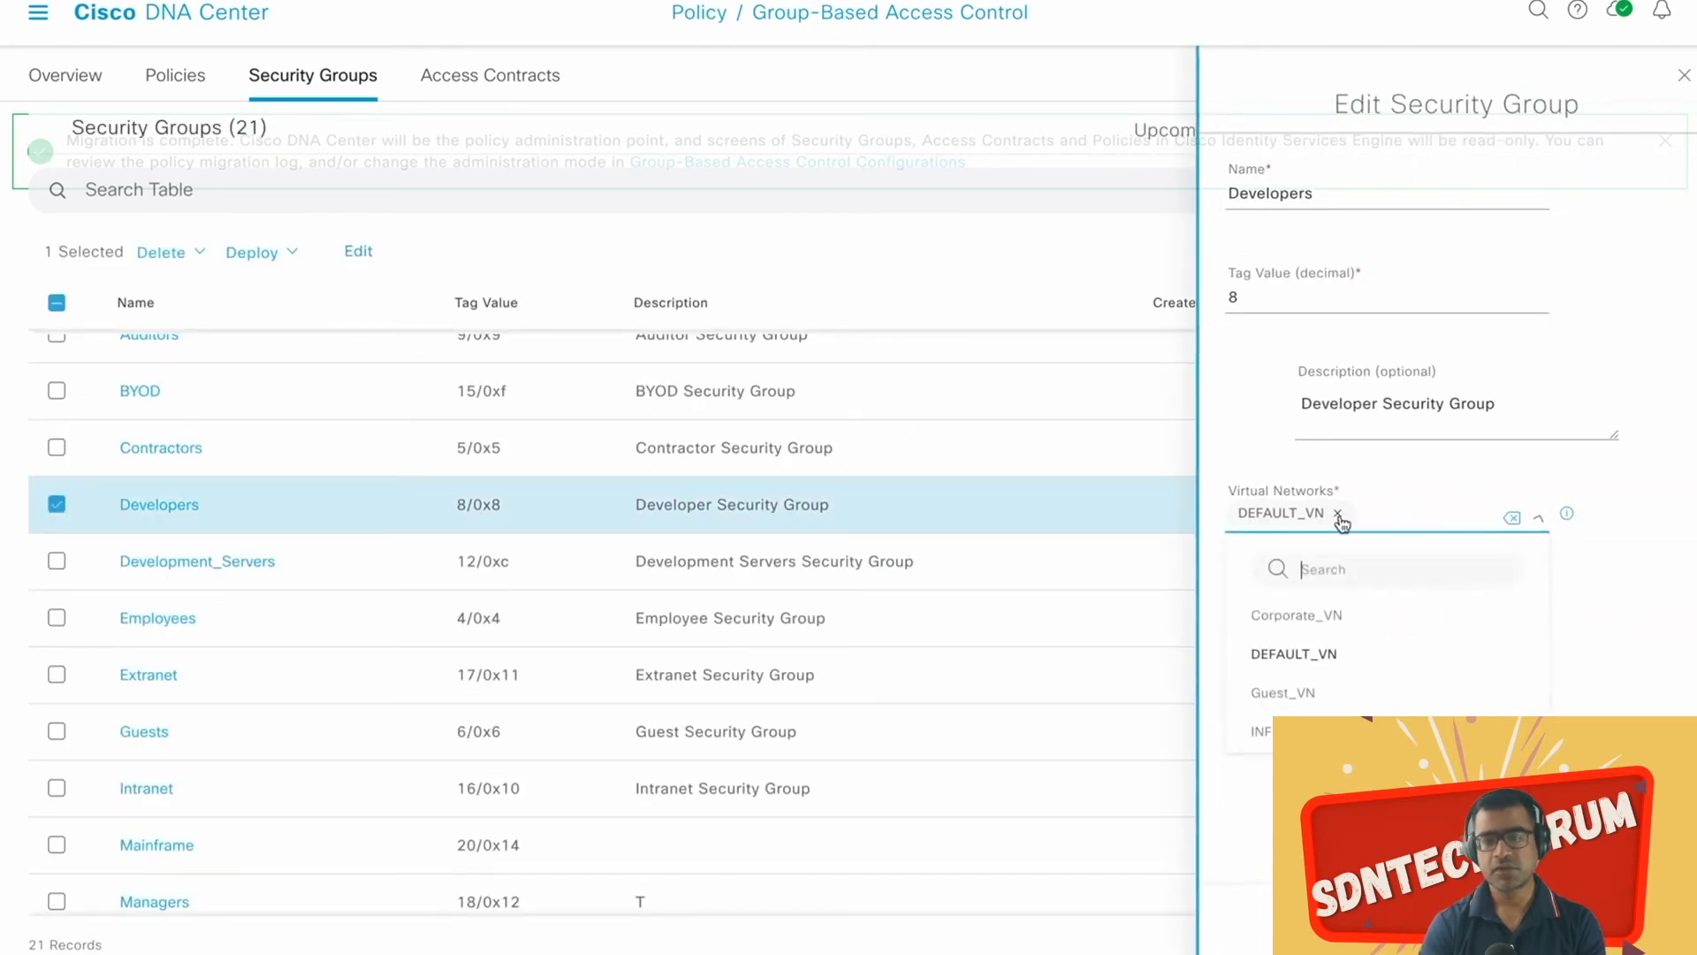
left_click(1338, 513)
left_click(1332, 622)
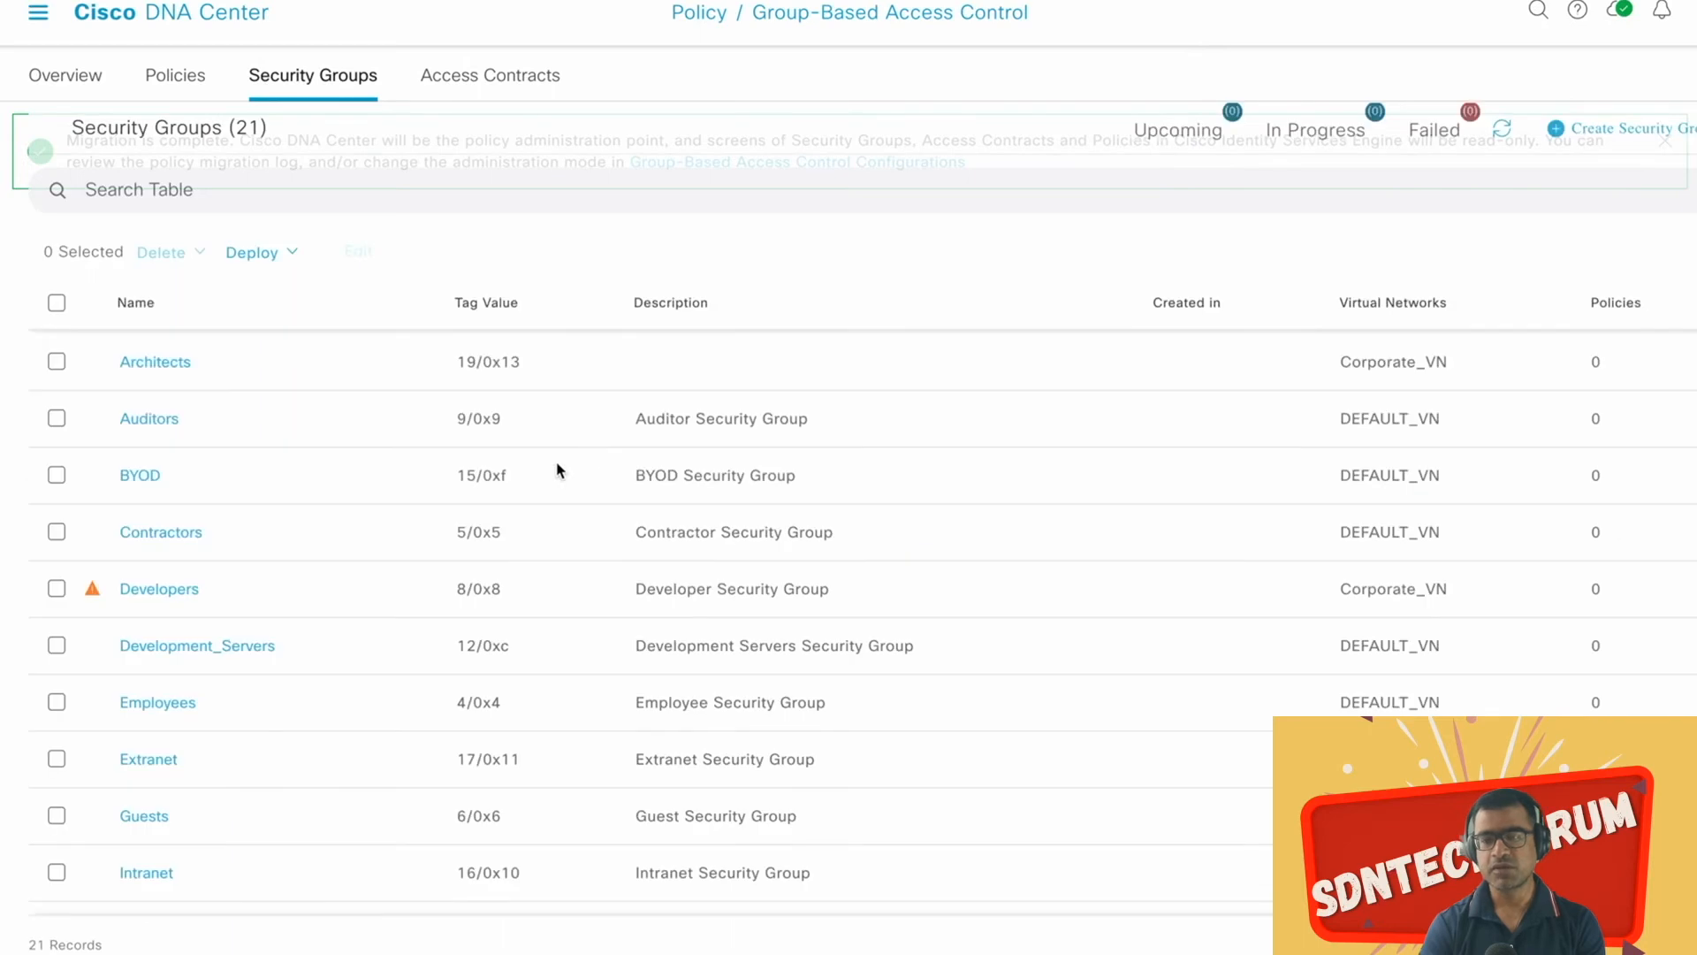
Step: Edit the Mainframe security group so that Corporate_VN replaces DEFAULT_VN as its virtual network, and save it
scroll(217, 569, "down", 3)
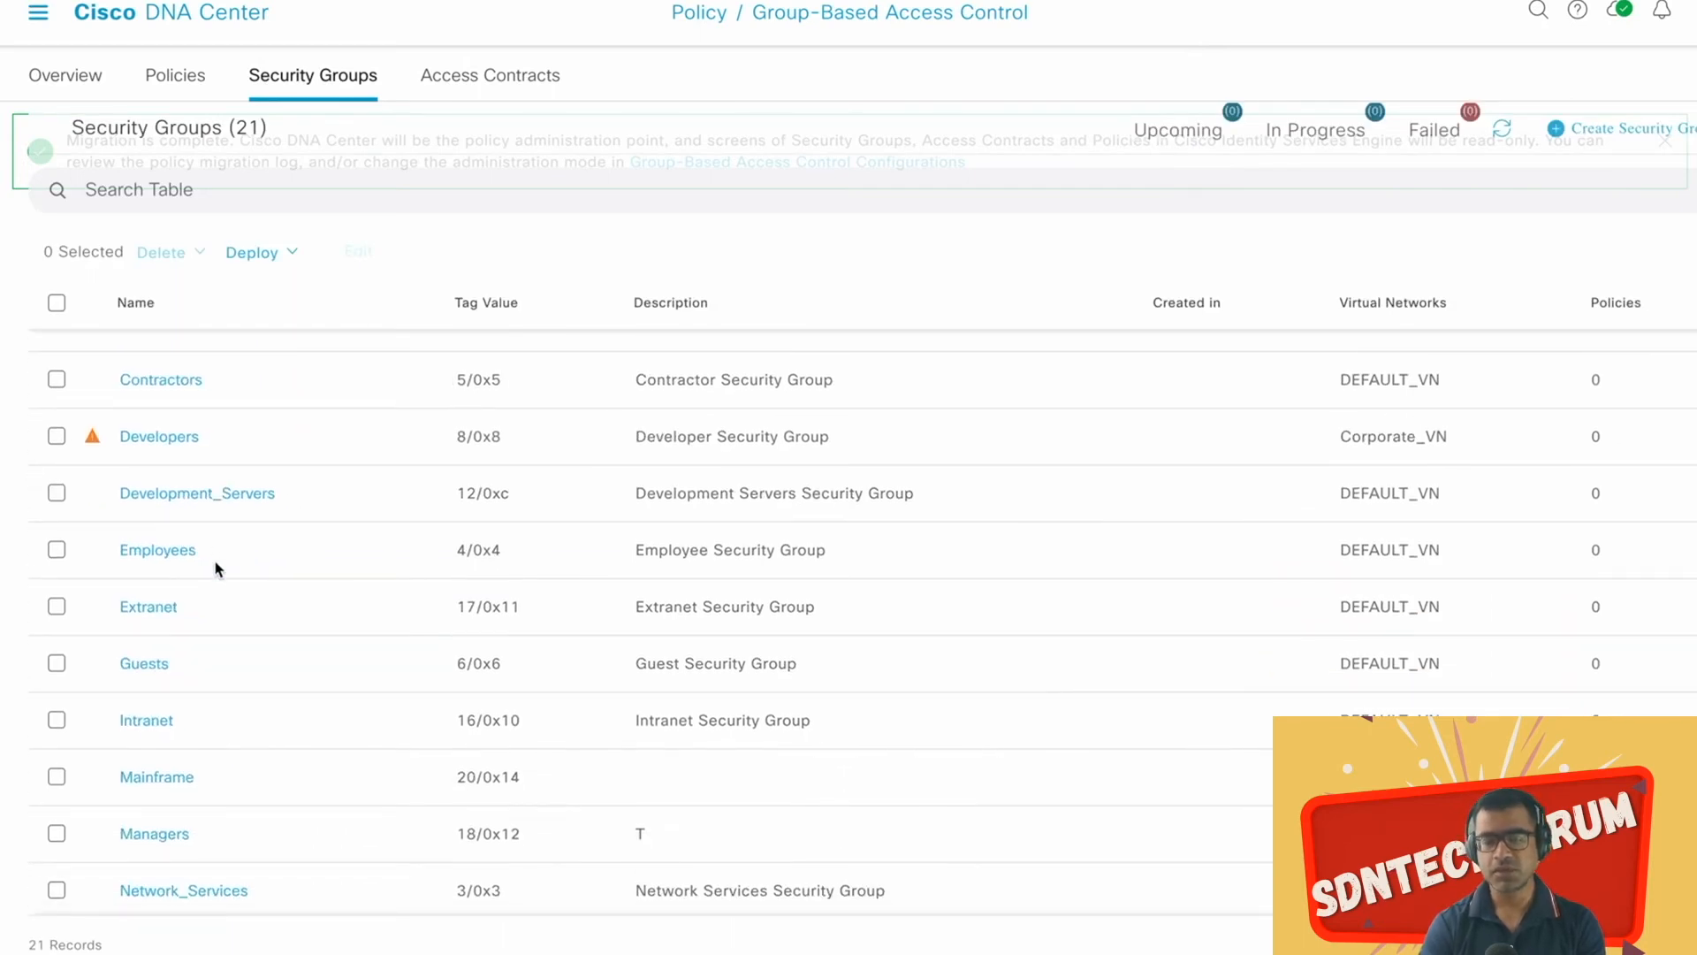
scroll(215, 567, "down", 2)
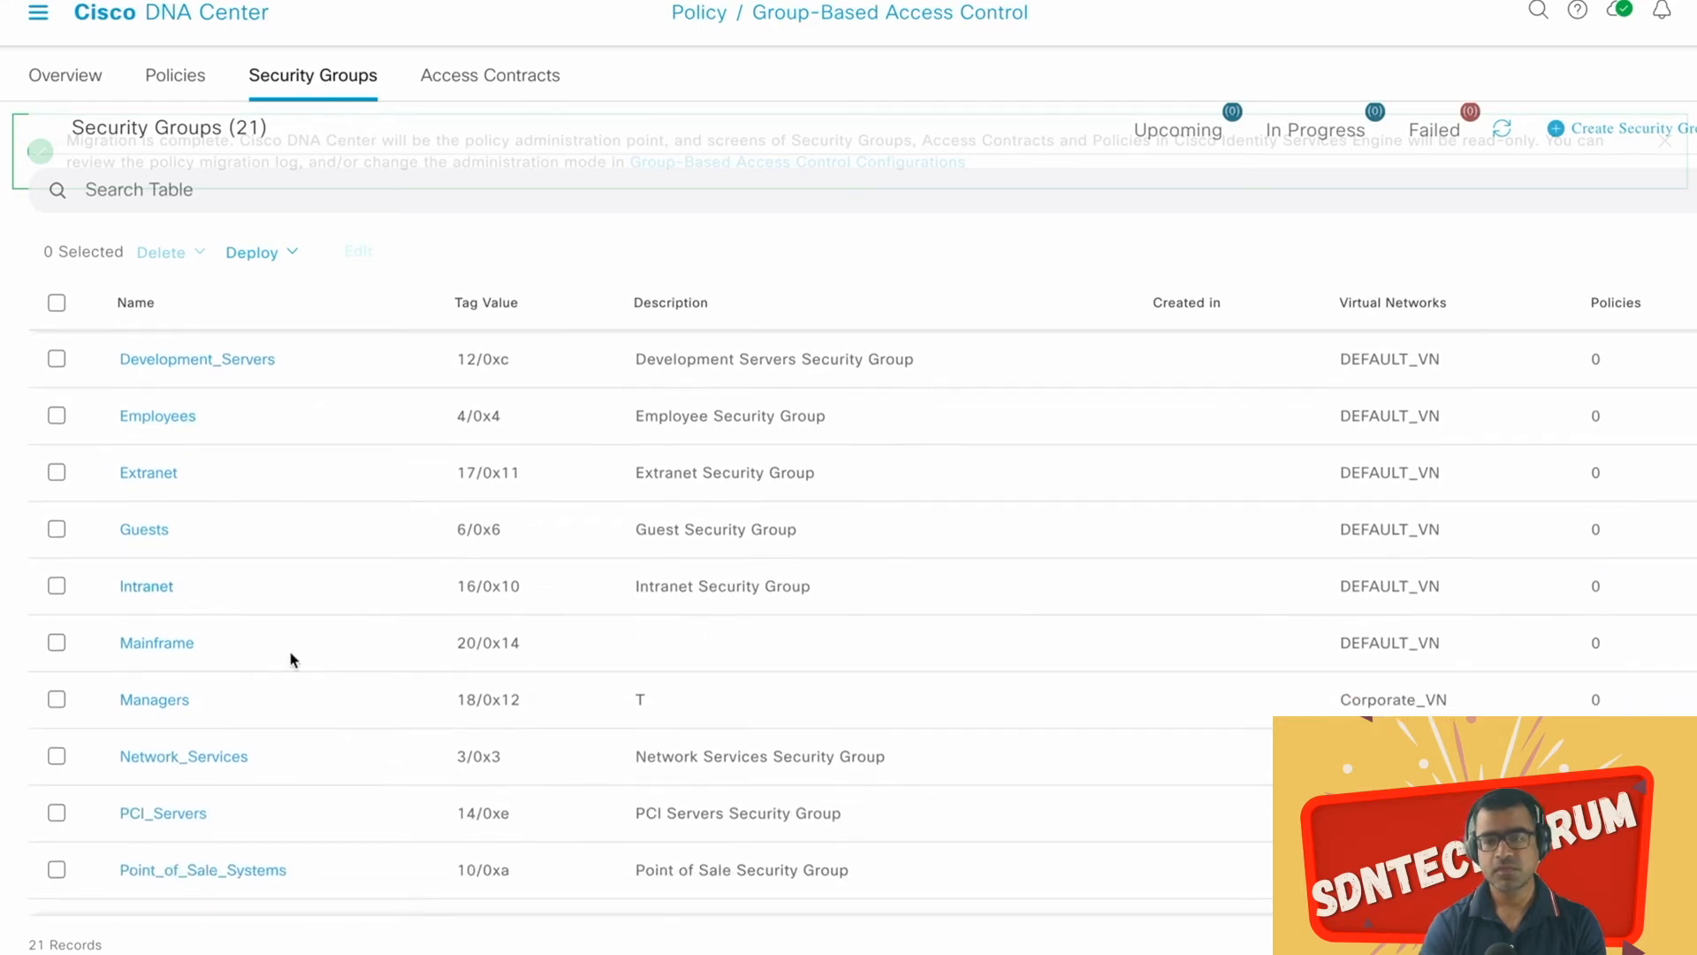
left_click(57, 643)
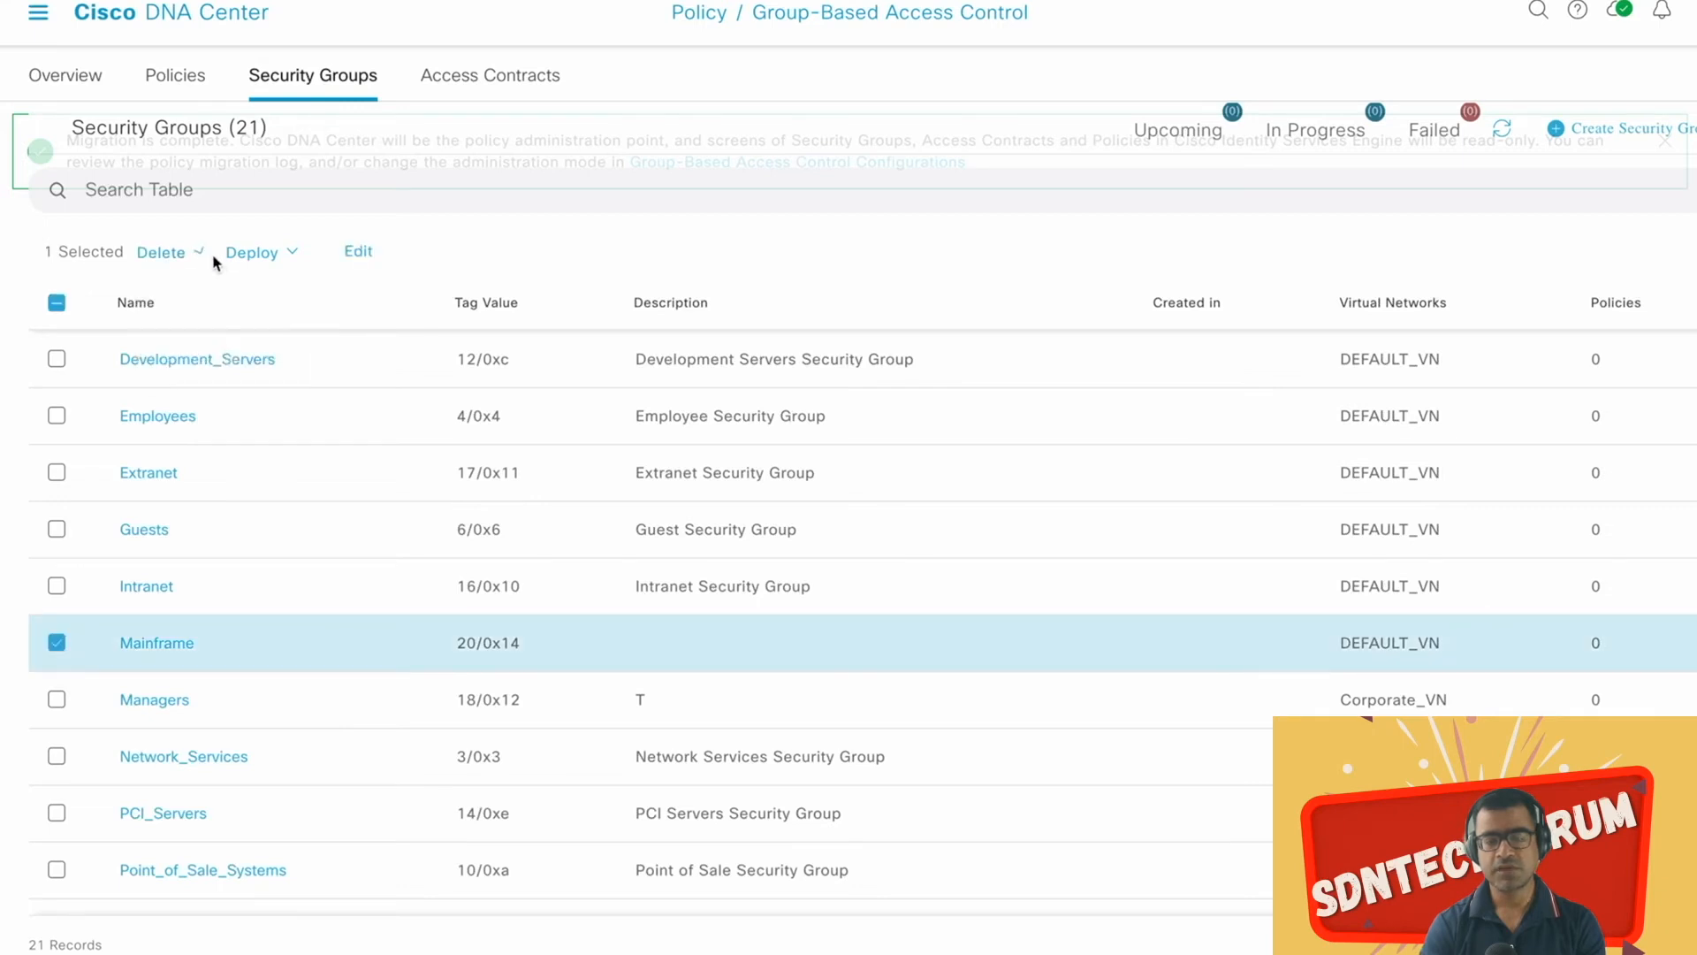
left_click(359, 253)
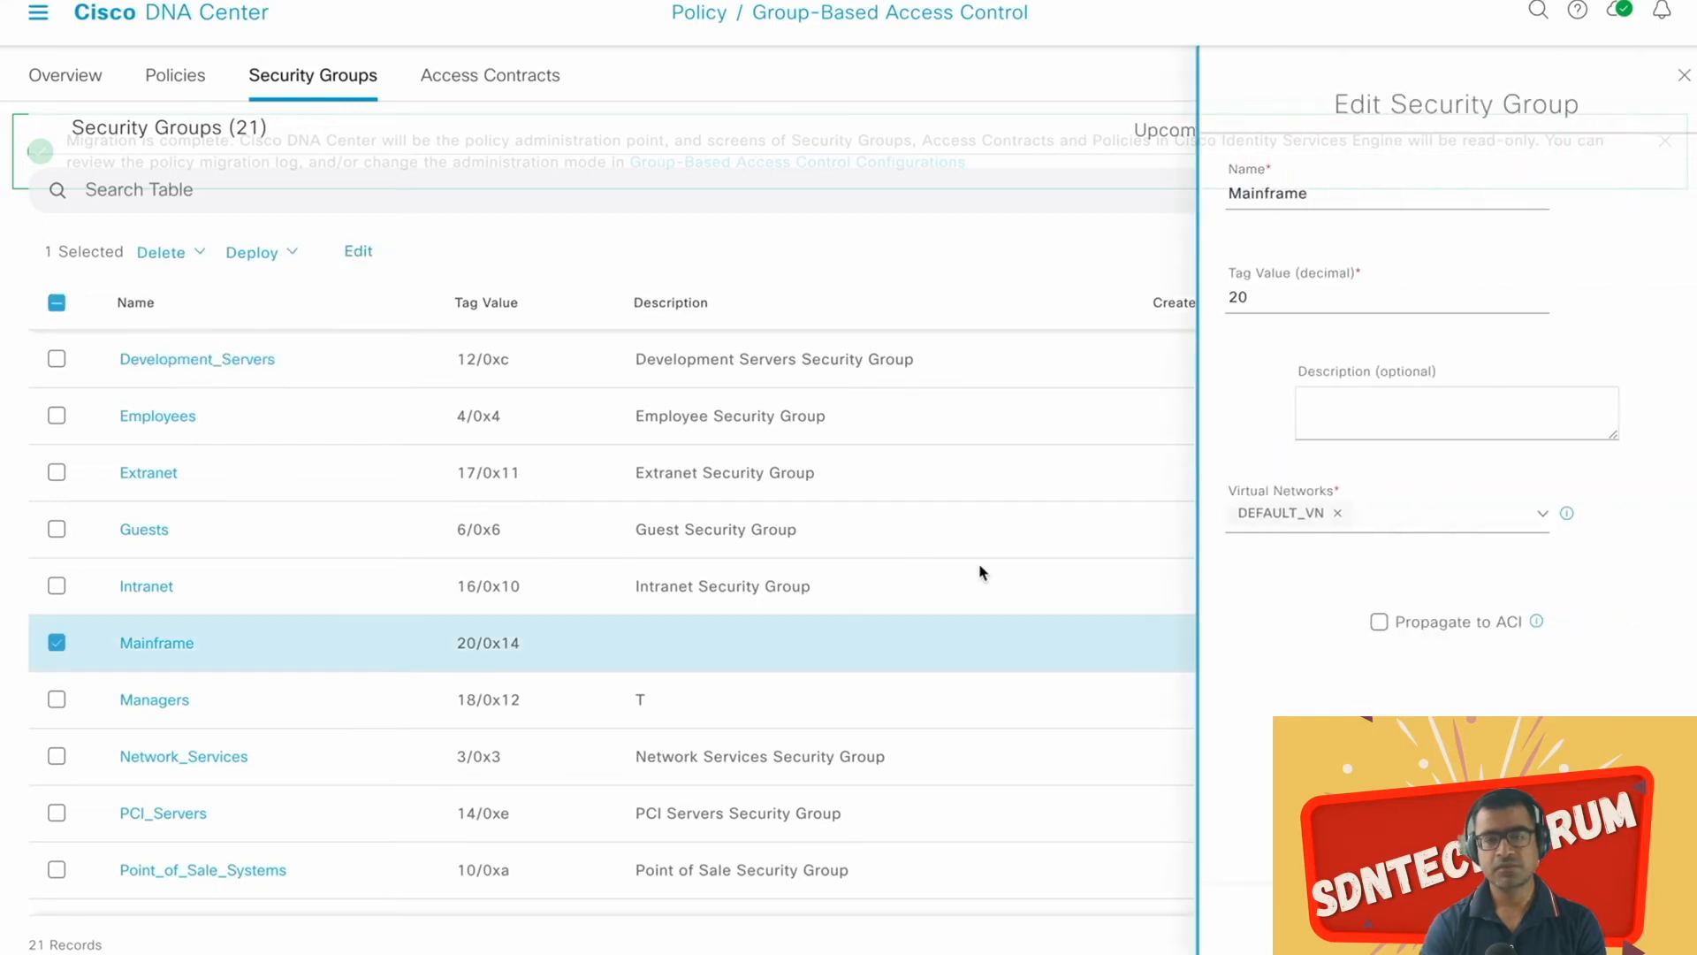
left_click(1337, 513)
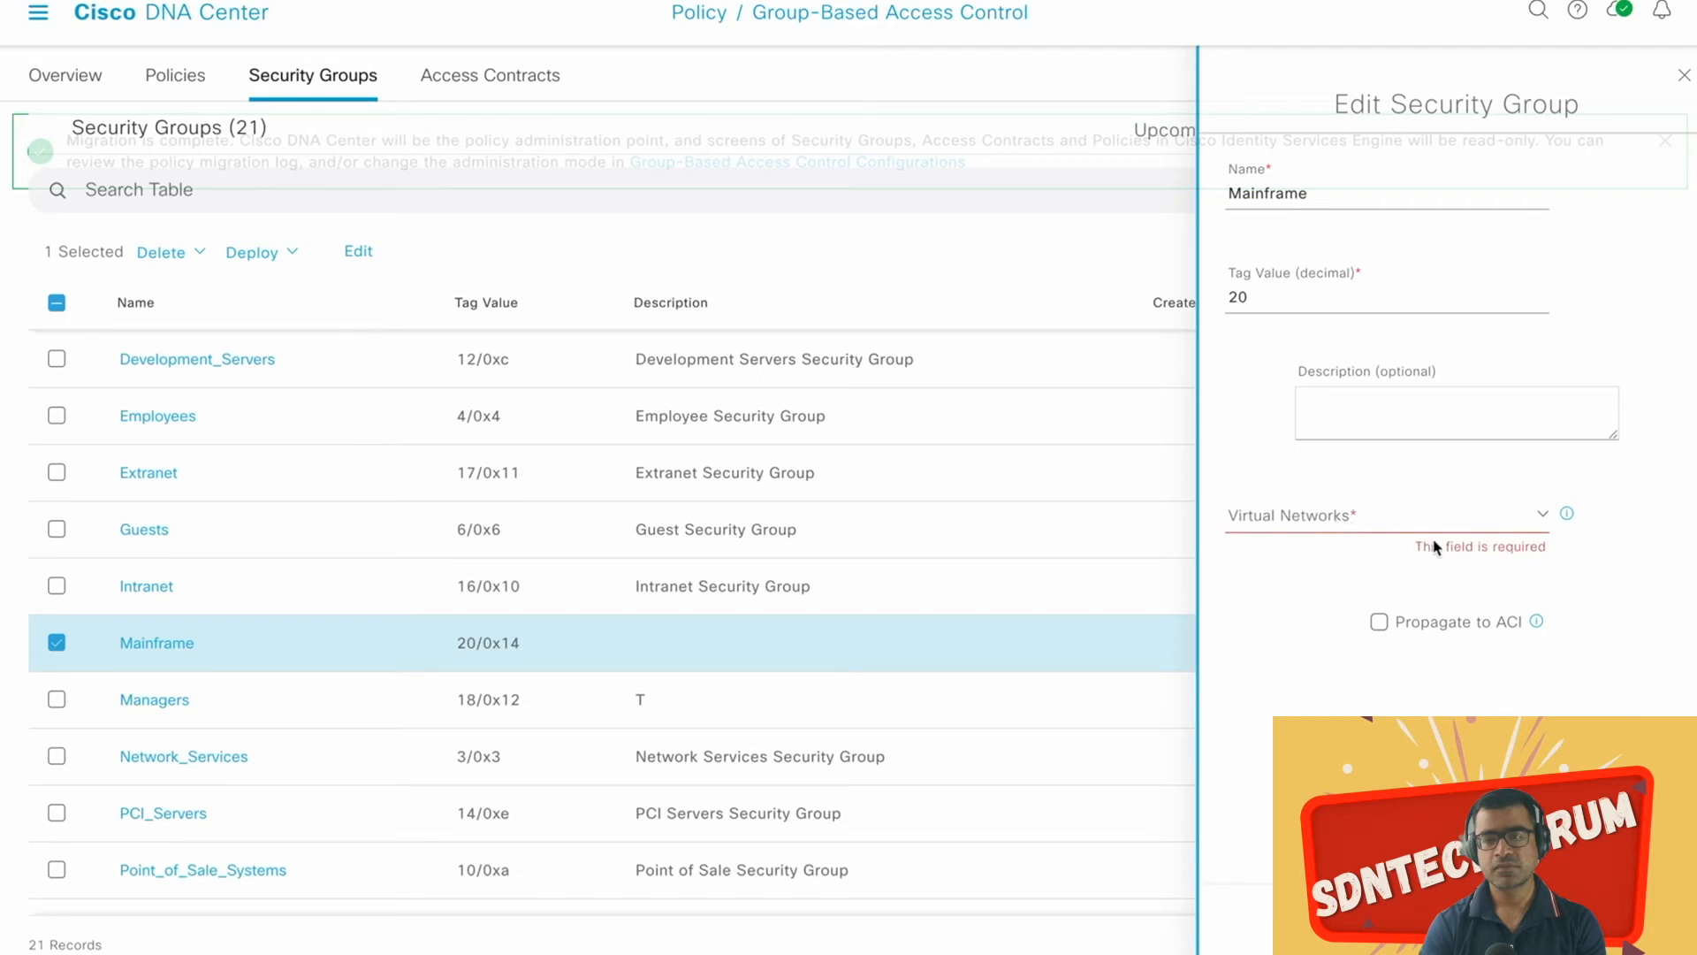
left_click(1455, 520)
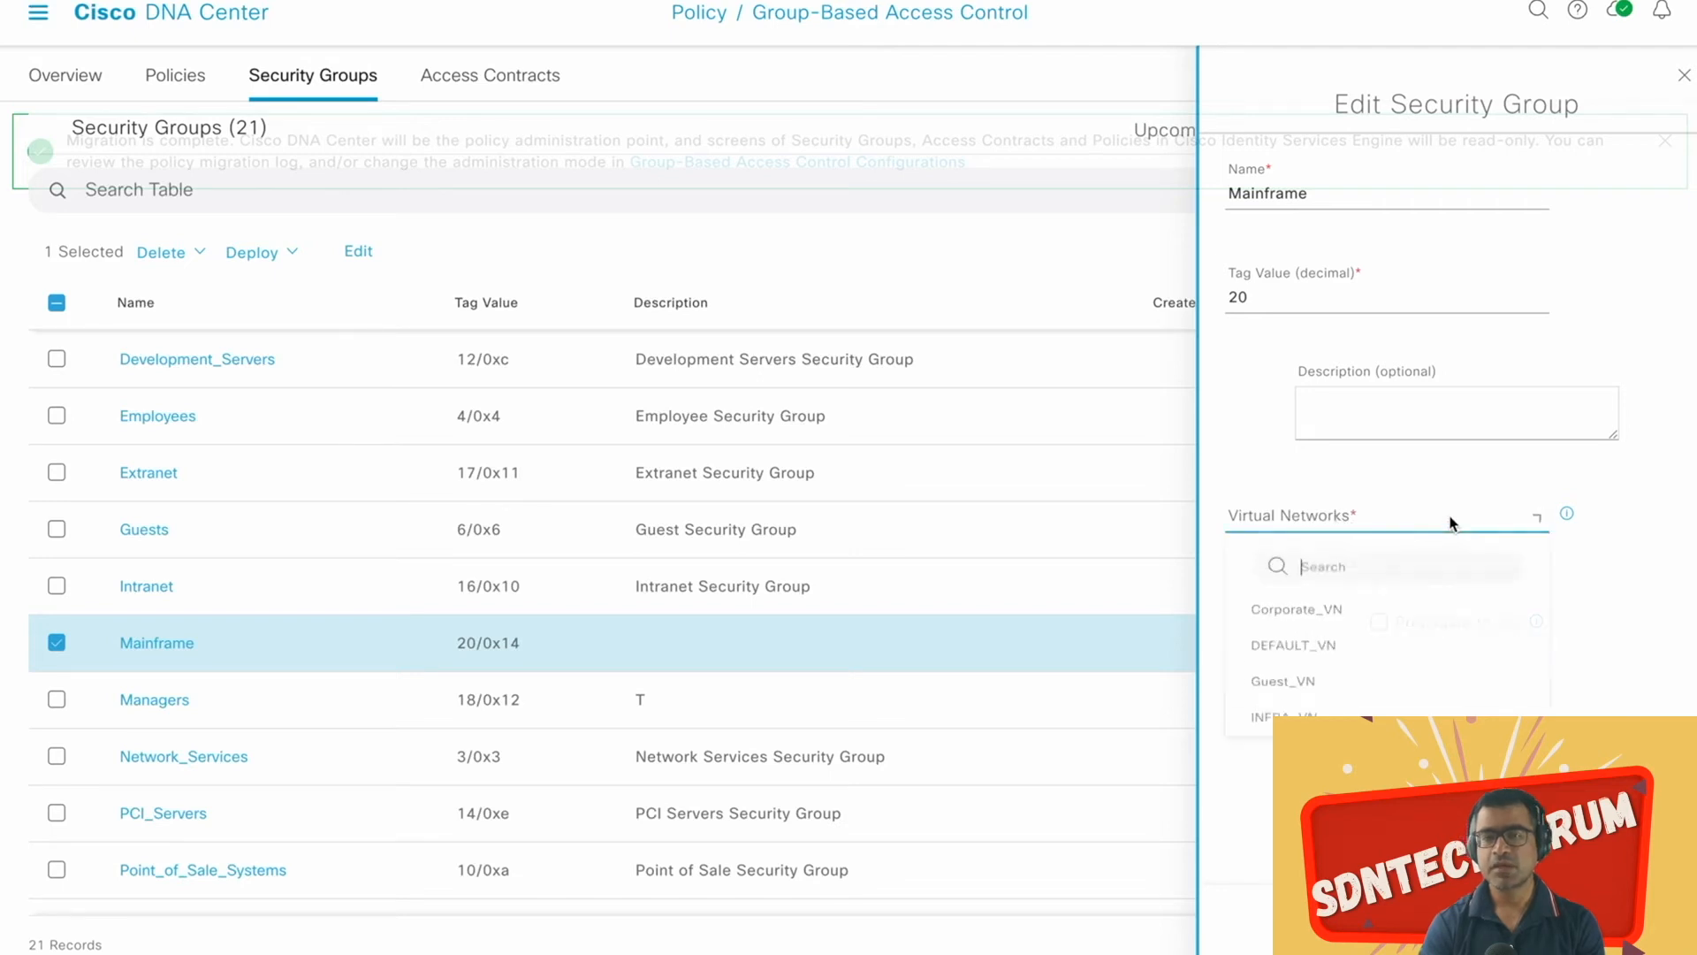
left_click(1318, 624)
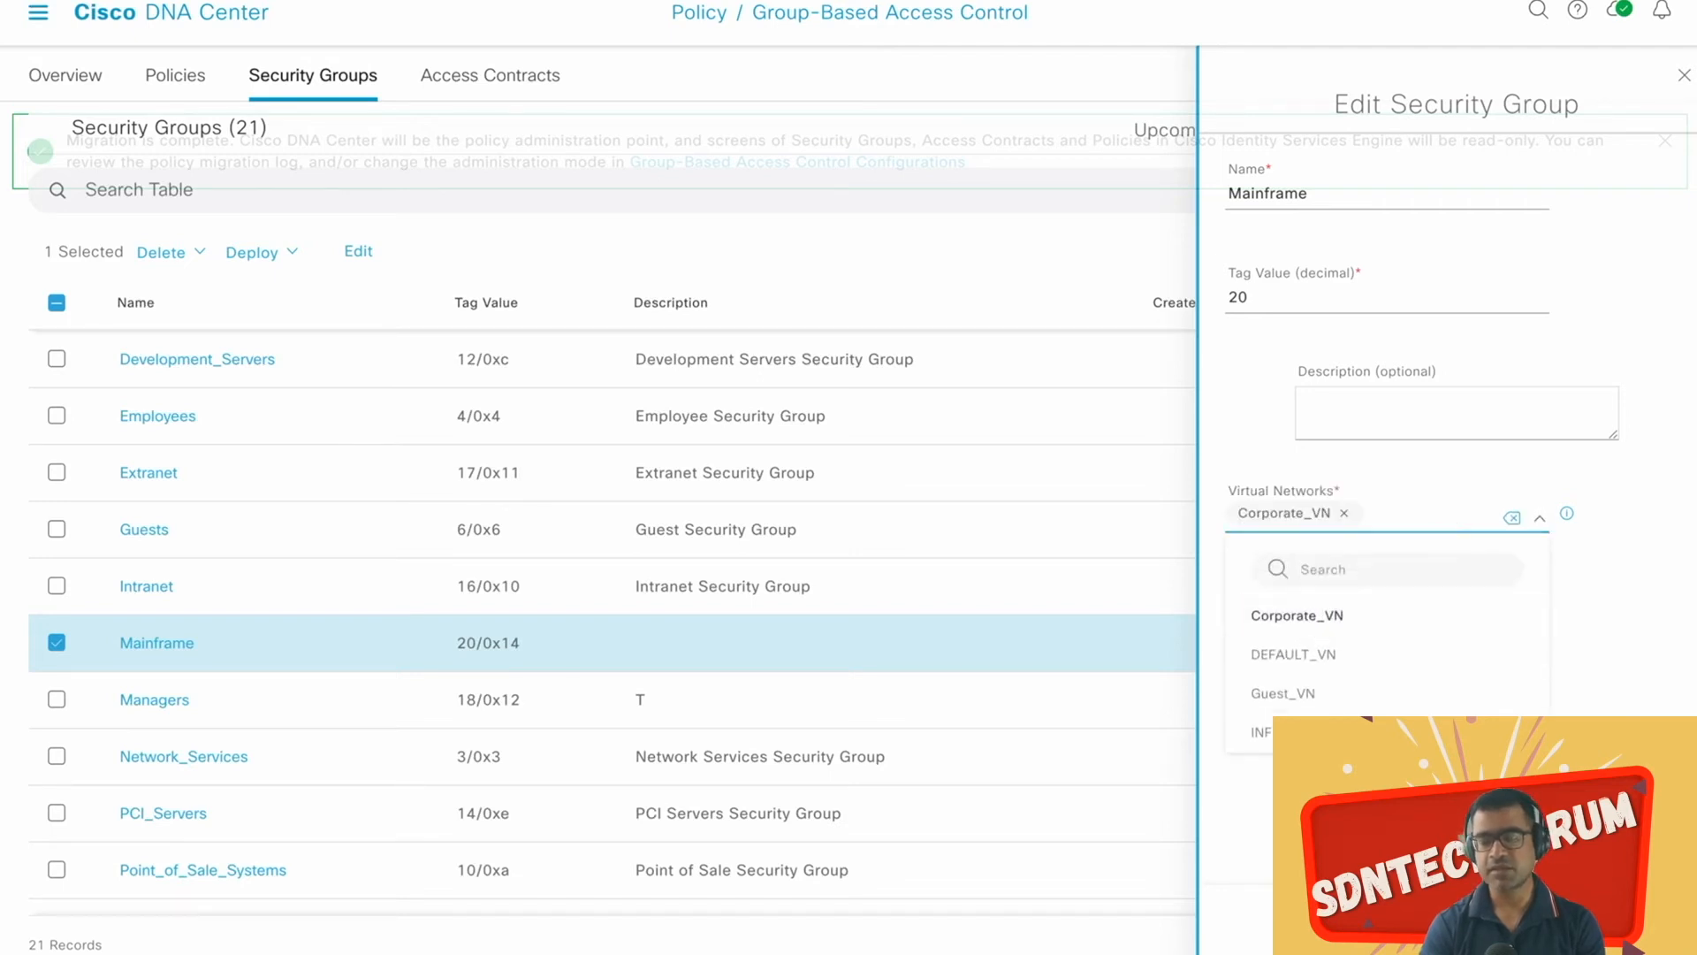
left_click(1626, 920)
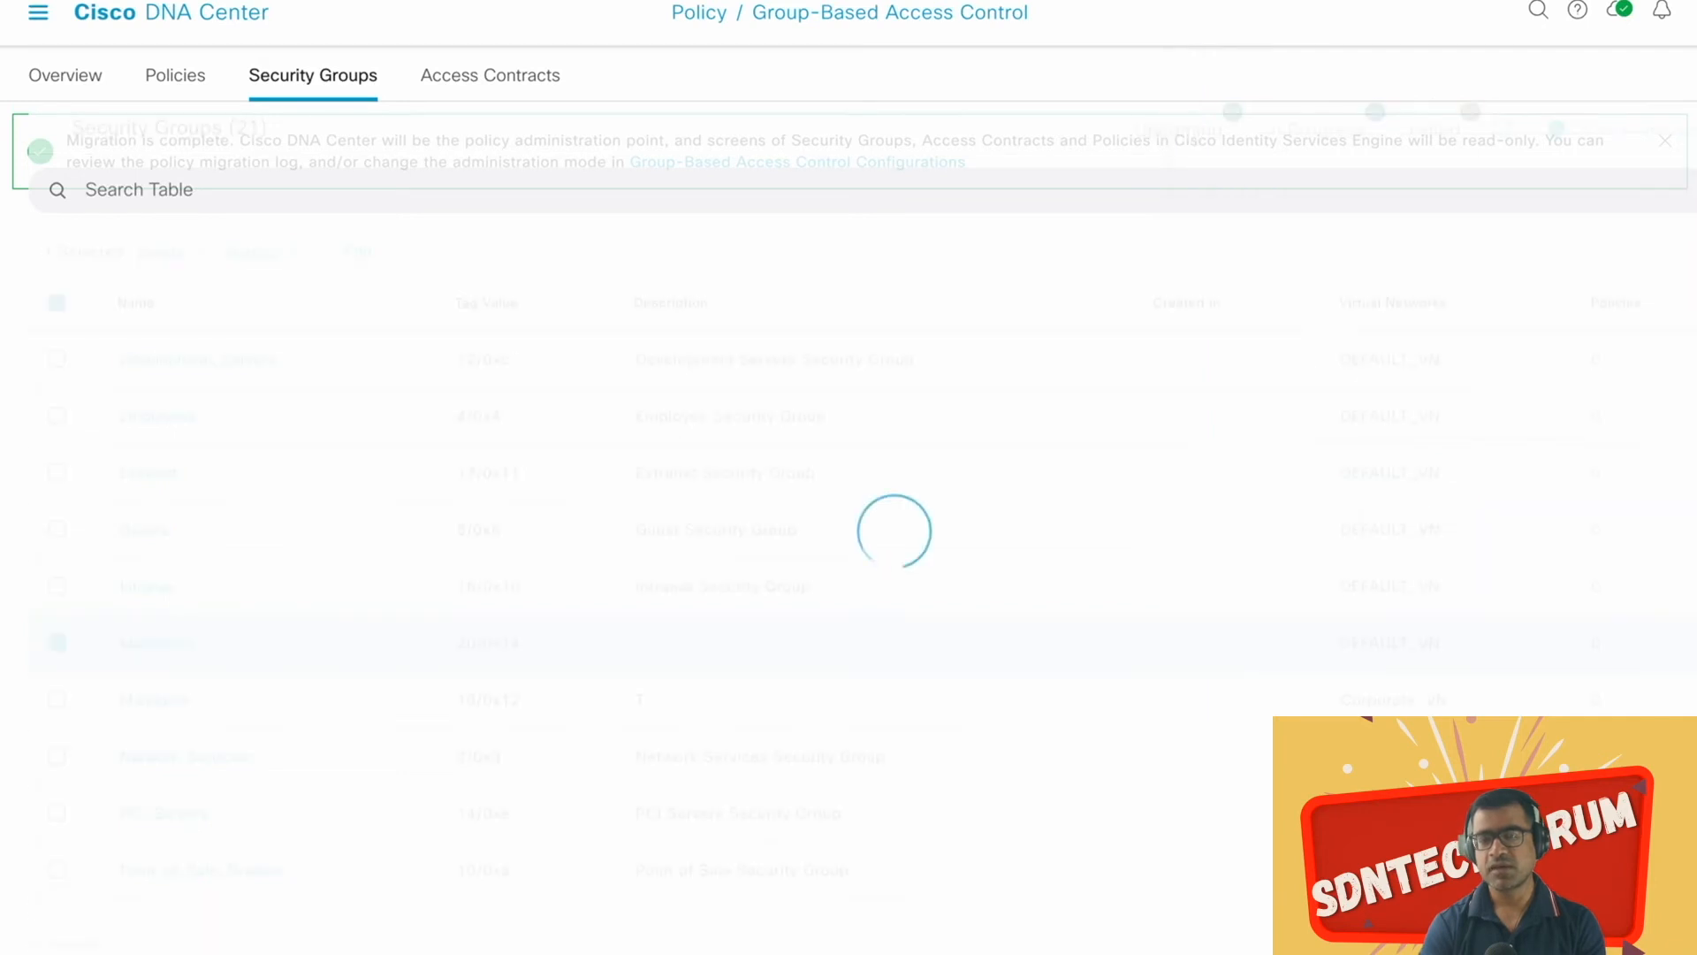
Step: Sort the security groups by virtual network, then move PCI_Servers from DEFAULT_VN to Corporate_VN and save it
left_click(1397, 305)
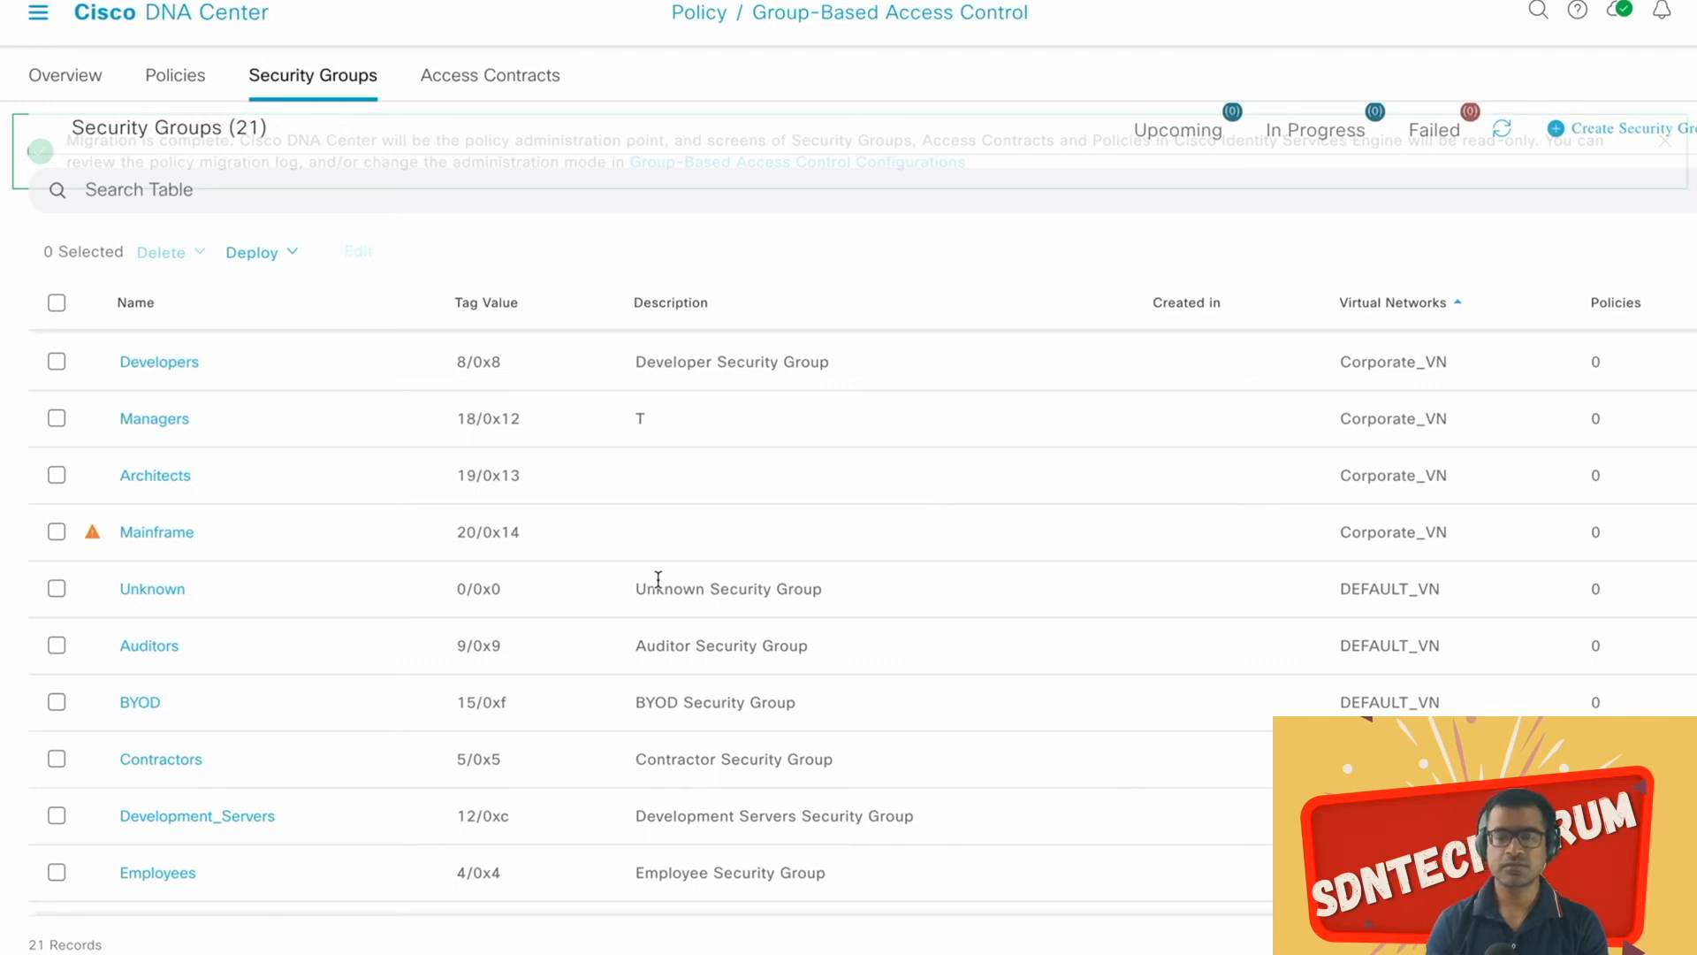
scroll(606, 675, "down", 5)
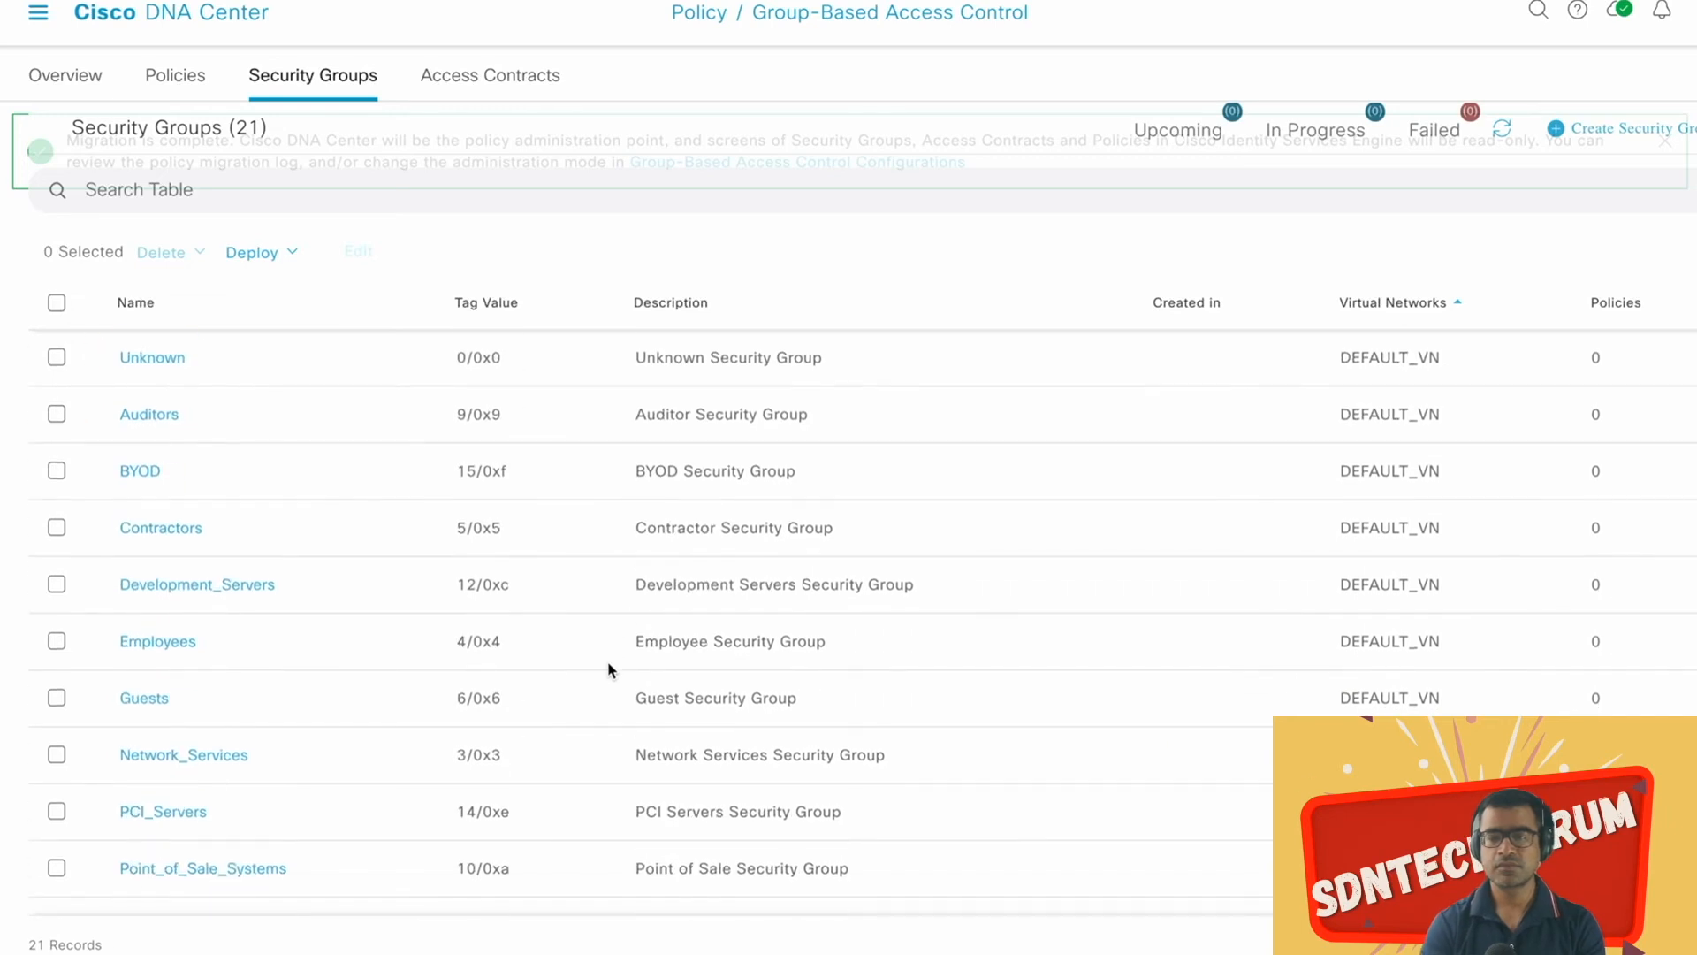
left_click(57, 555)
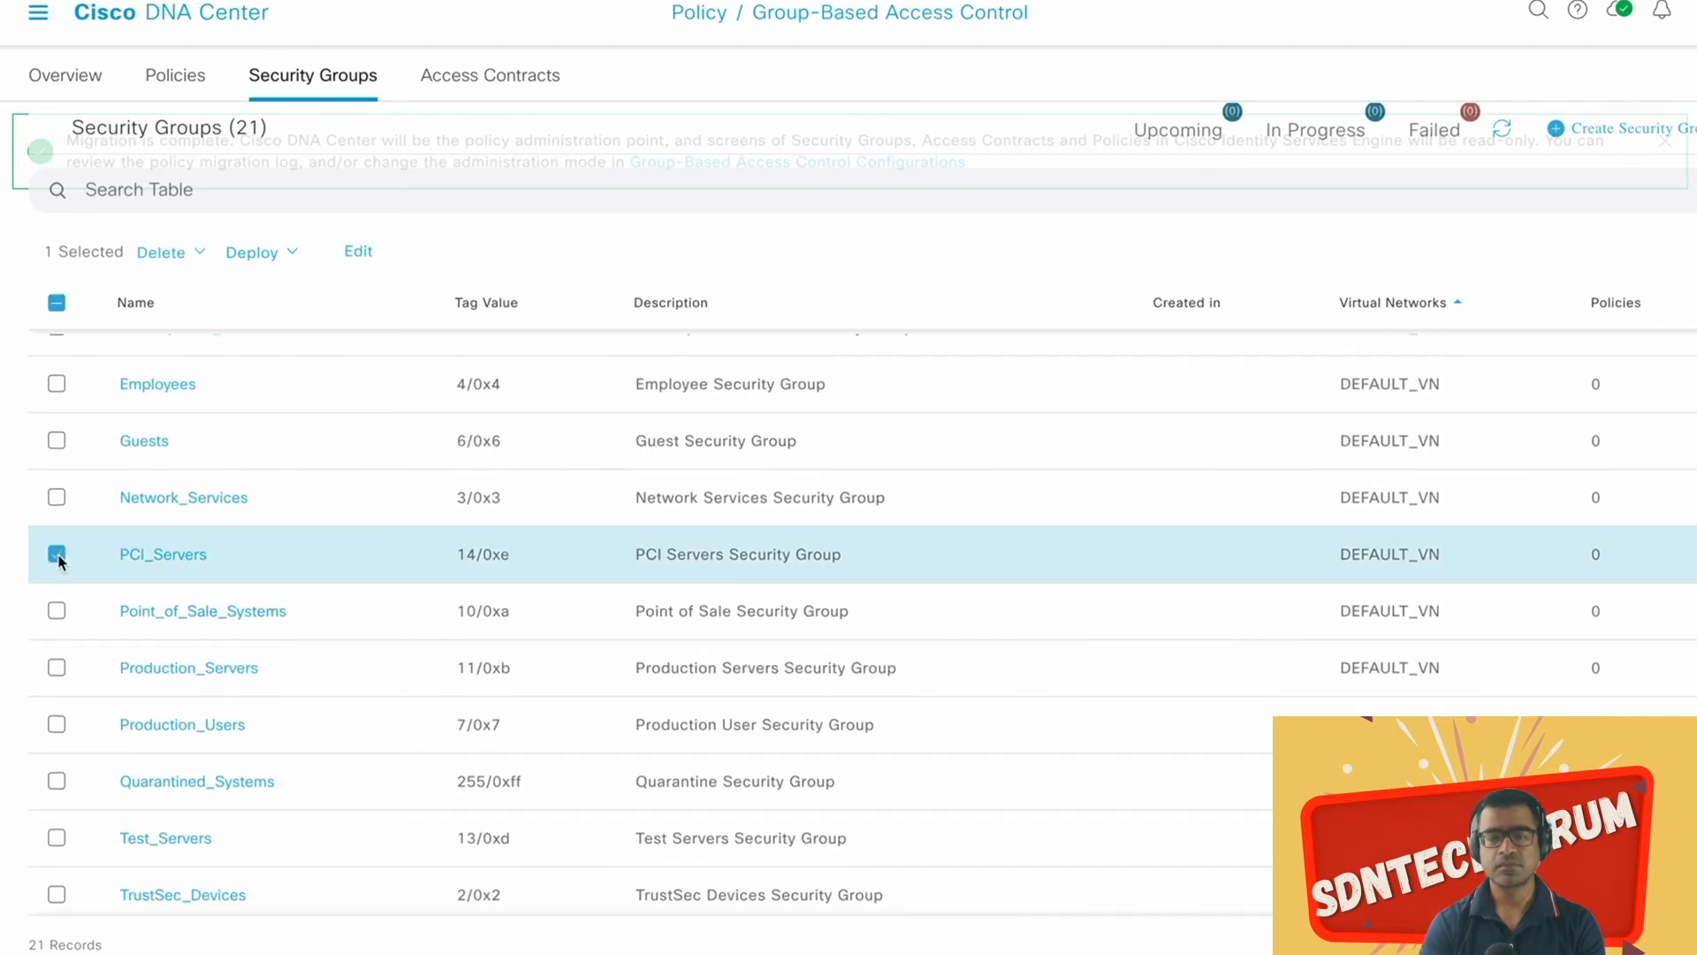
left_click(358, 254)
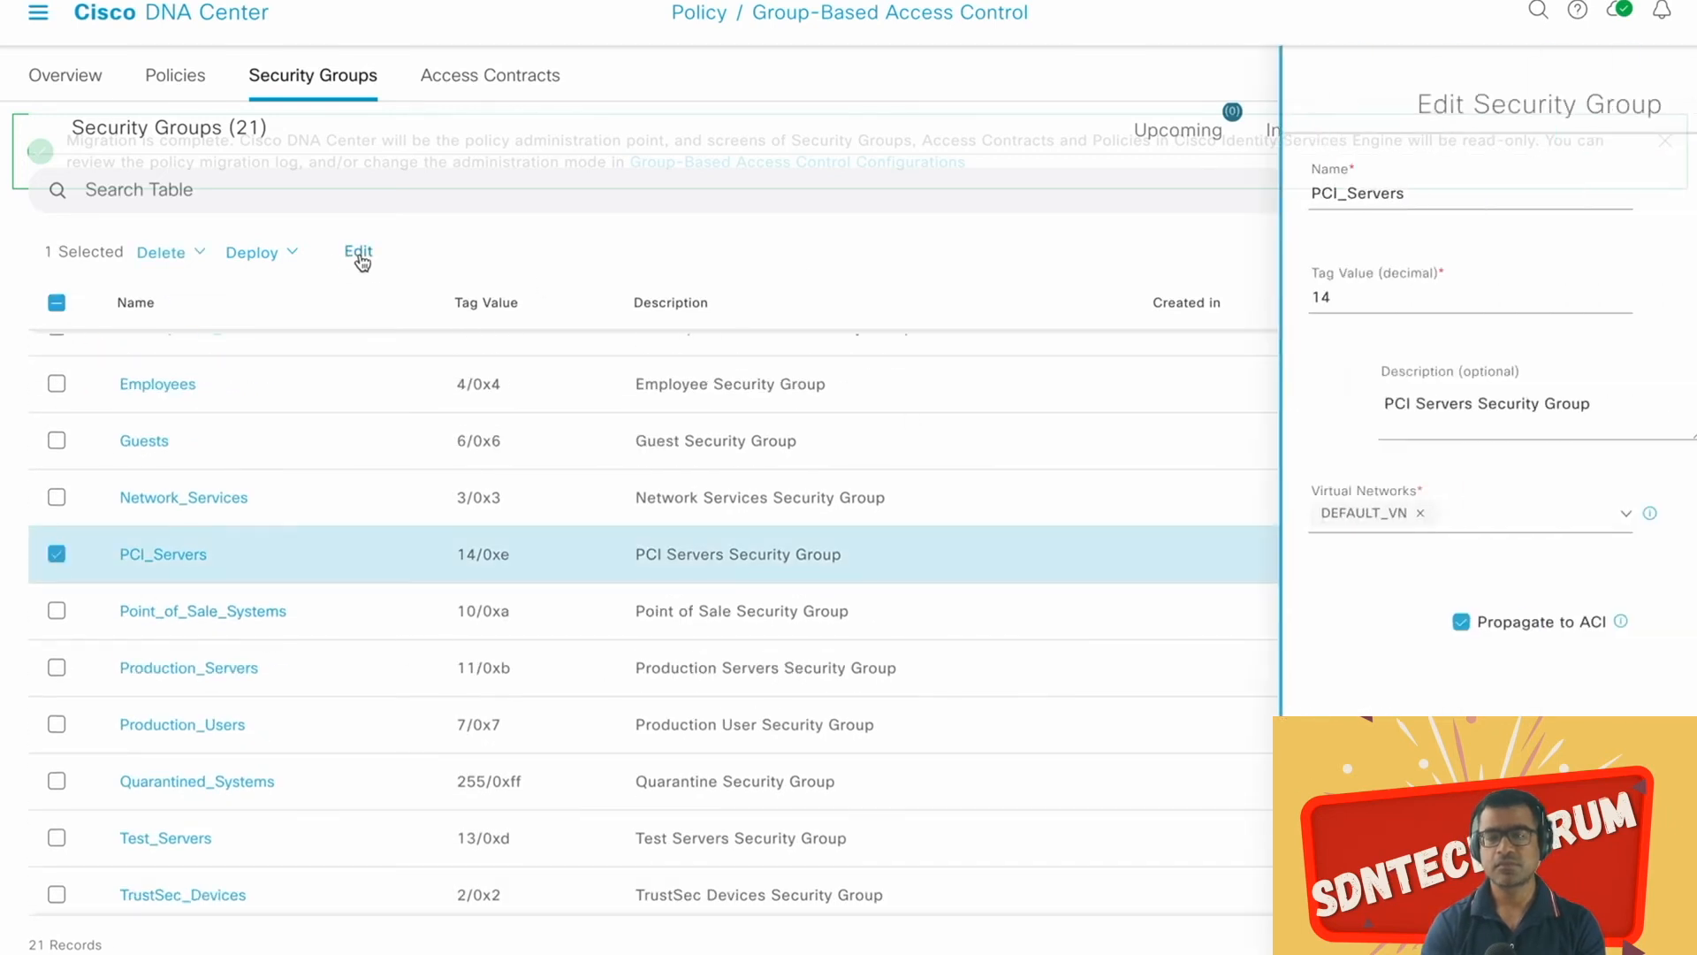
left_click(1337, 514)
left_click(1348, 520)
left_click(1323, 615)
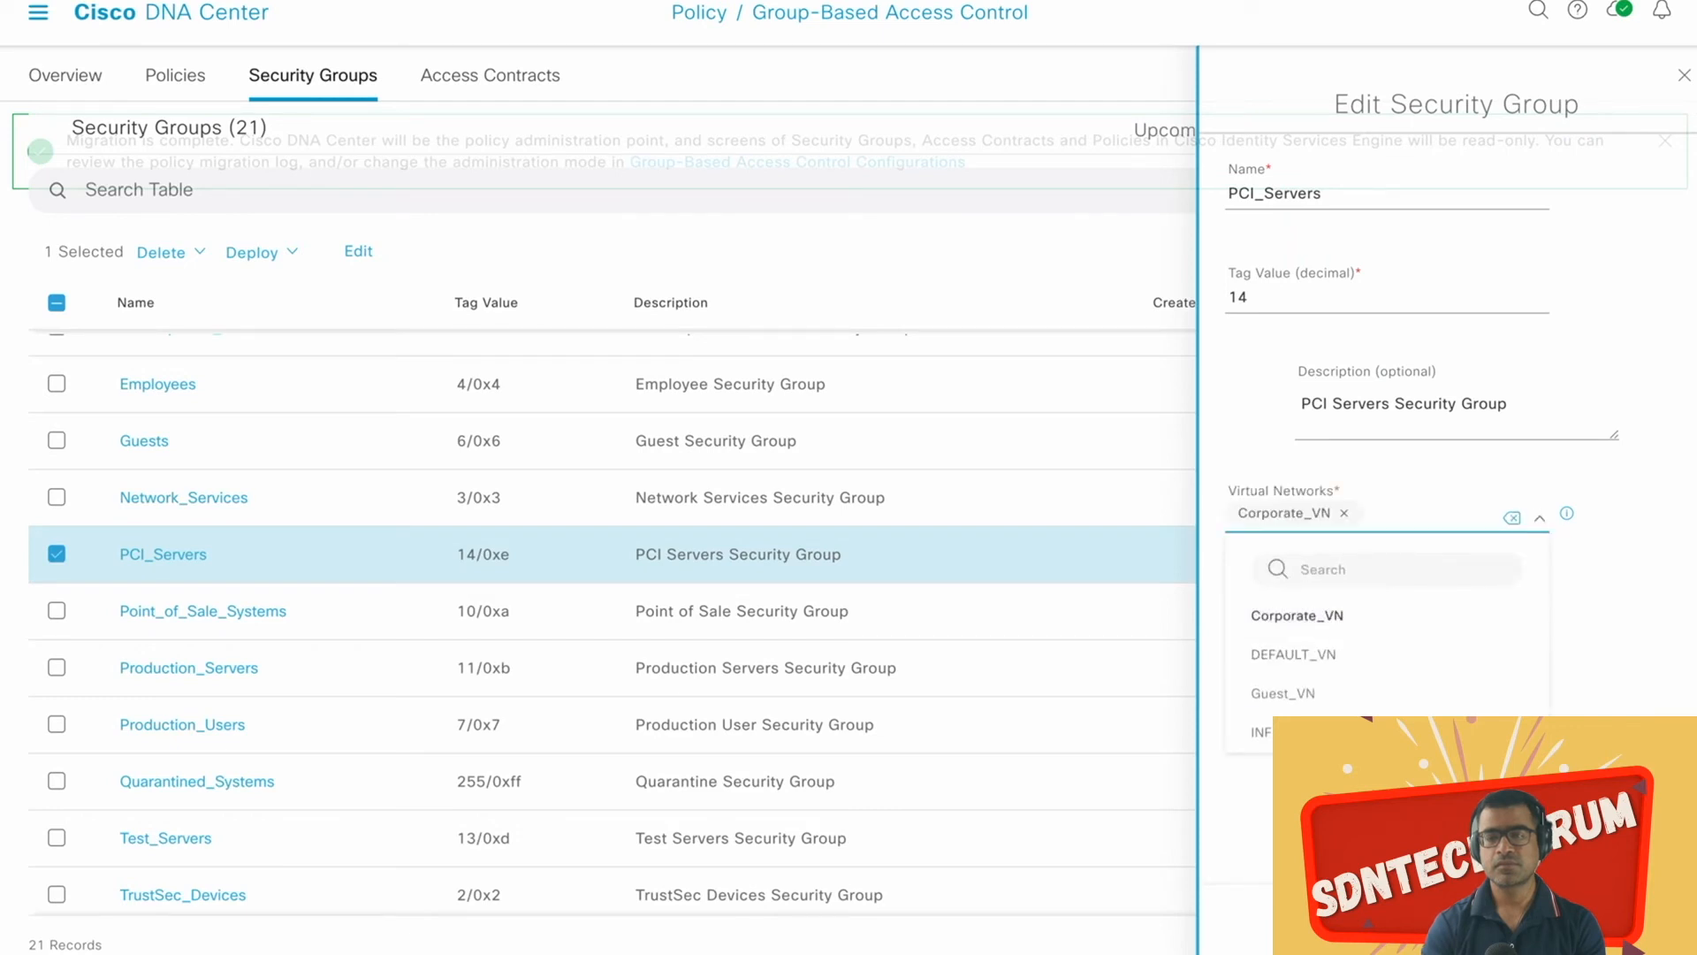
left_click(1630, 919)
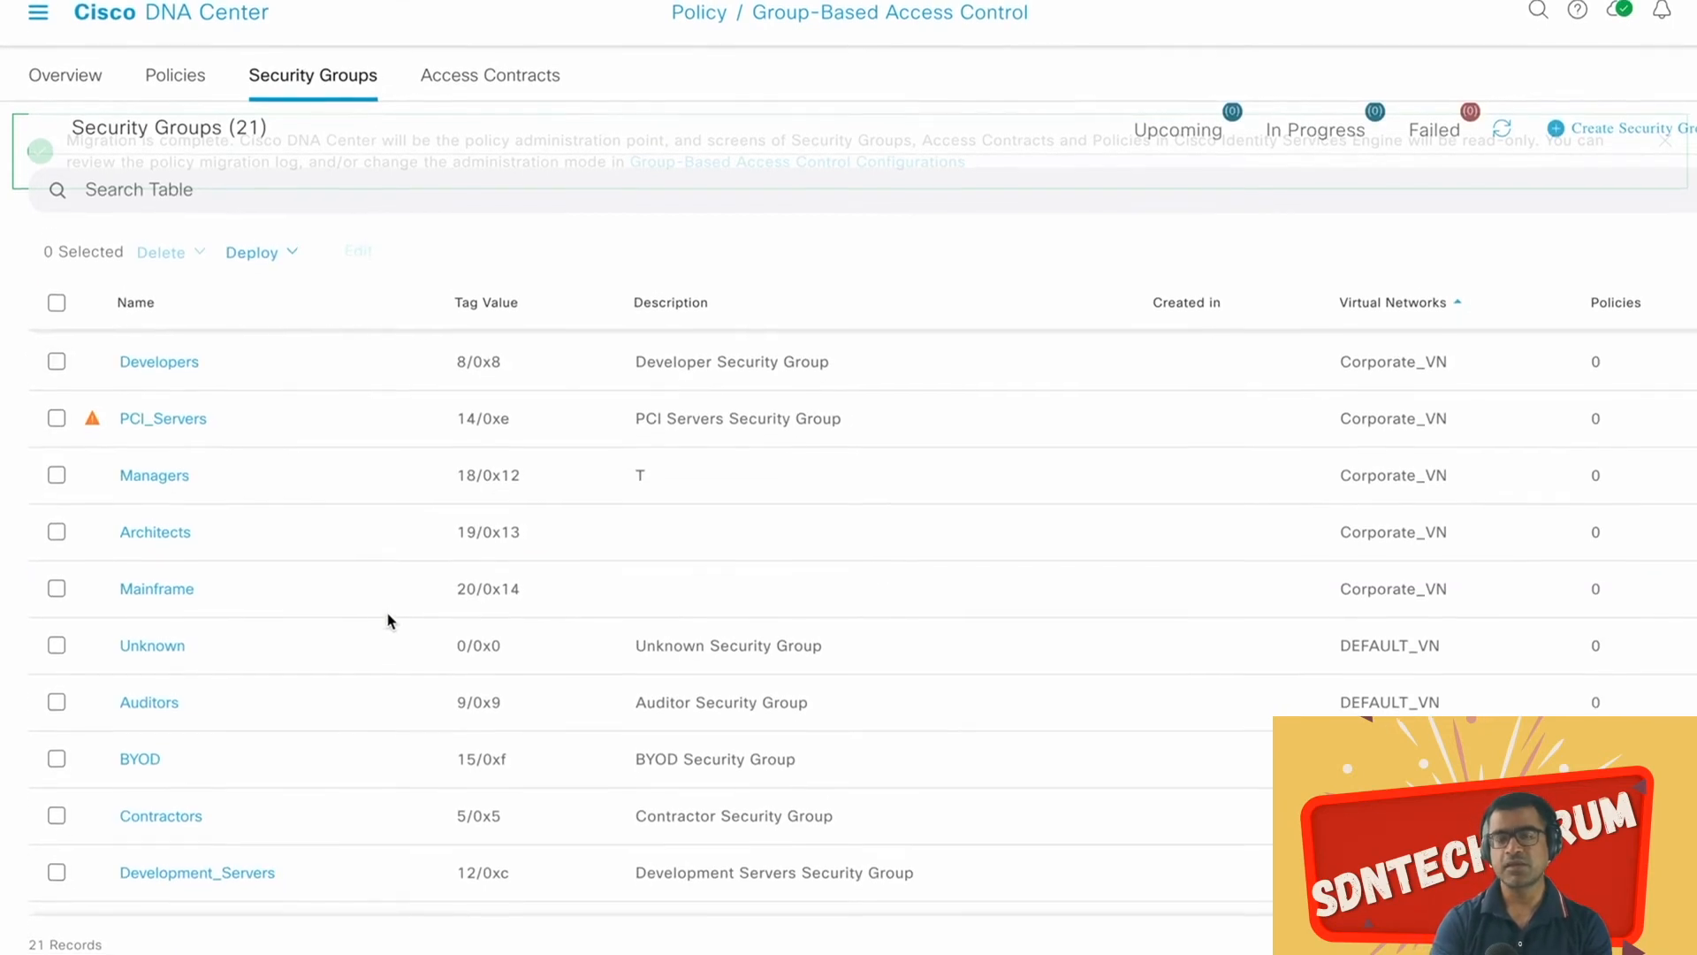
Step: Edit the Guests security group so that Guest_VN replaces DEFAULT_VN as its virtual network, and save it
scroll(694, 548, "down", 3)
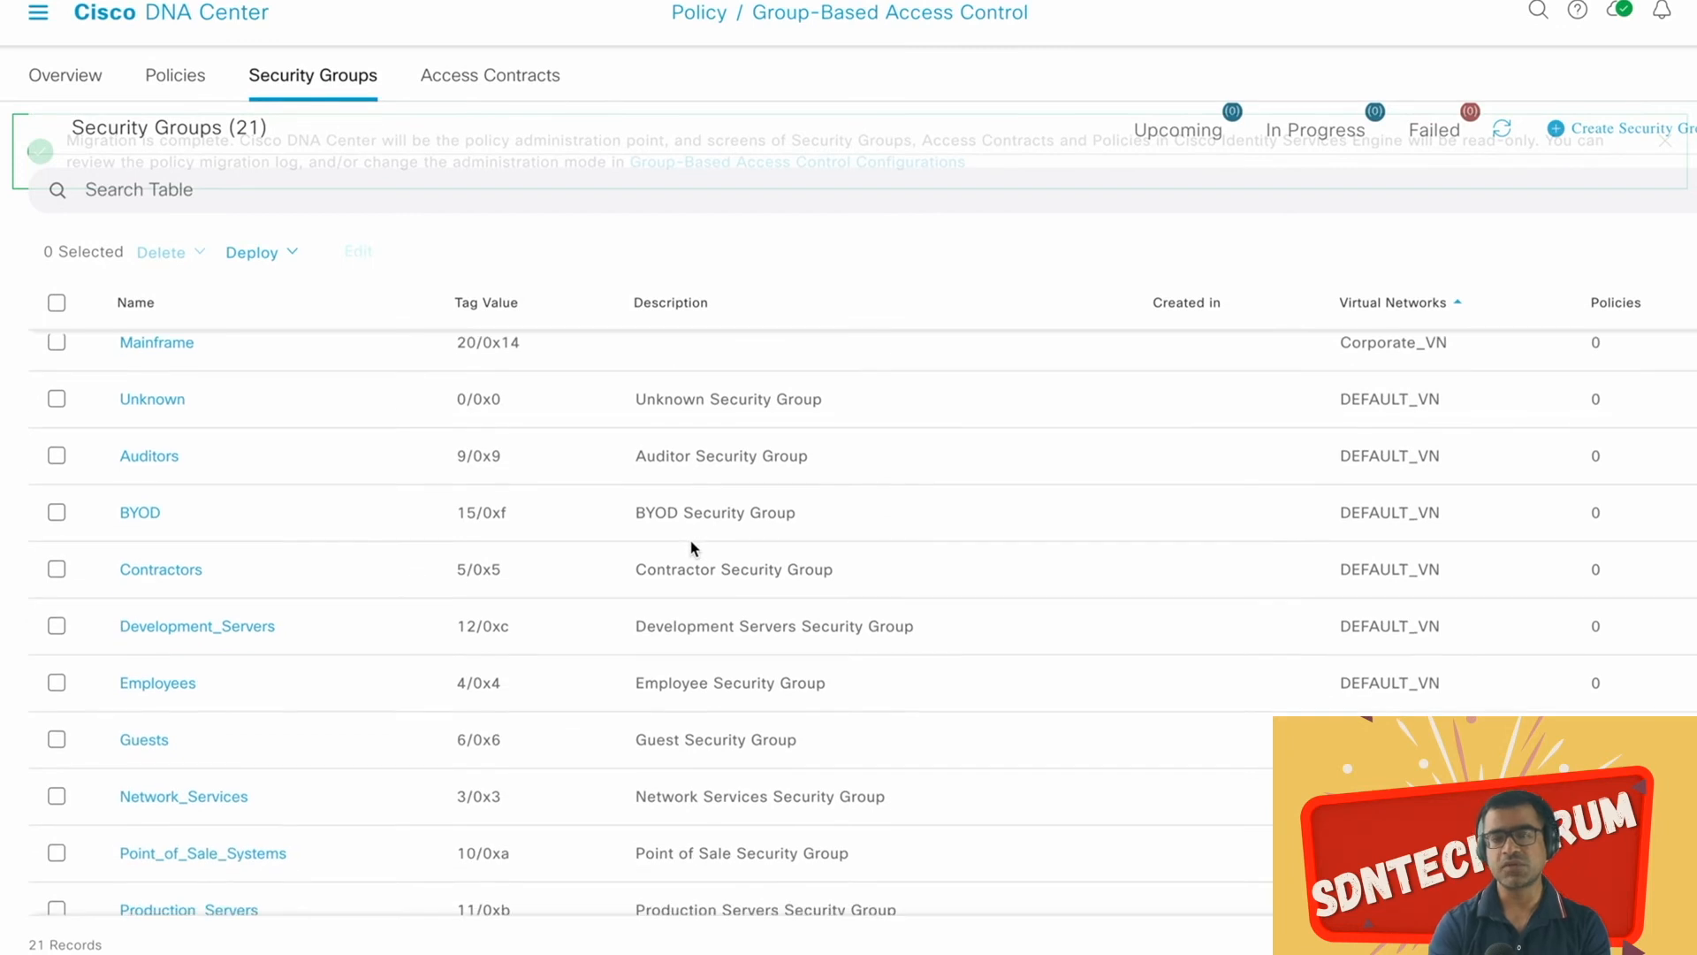
left_click(57, 739)
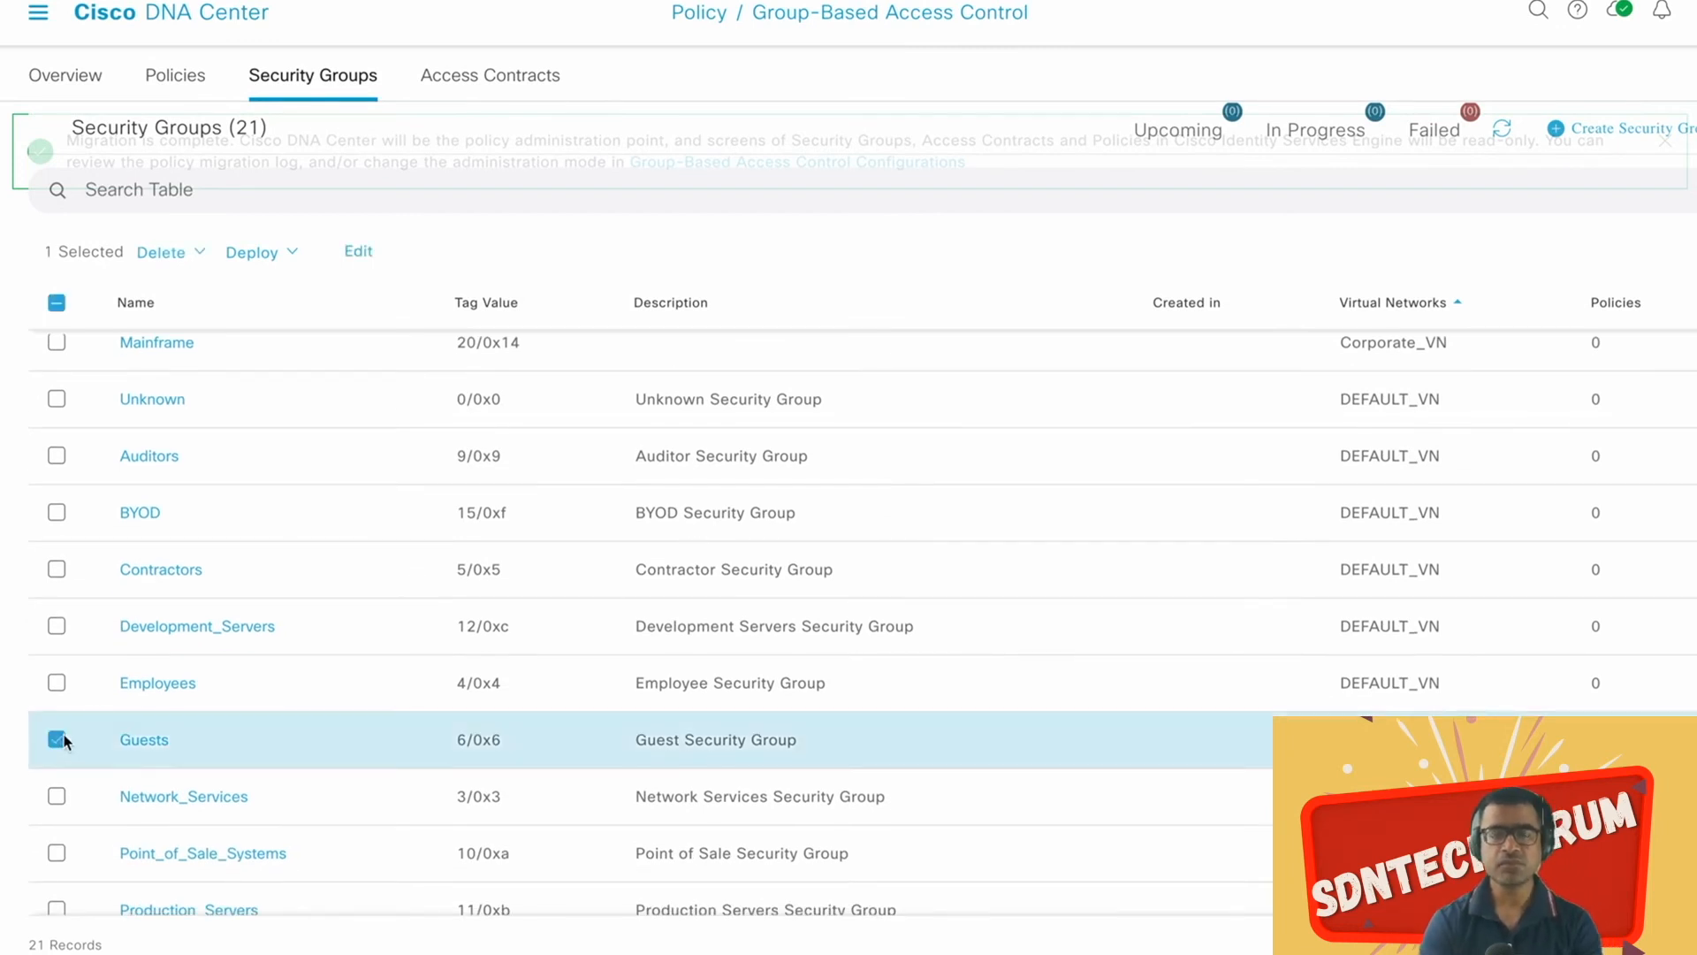
left_click(362, 254)
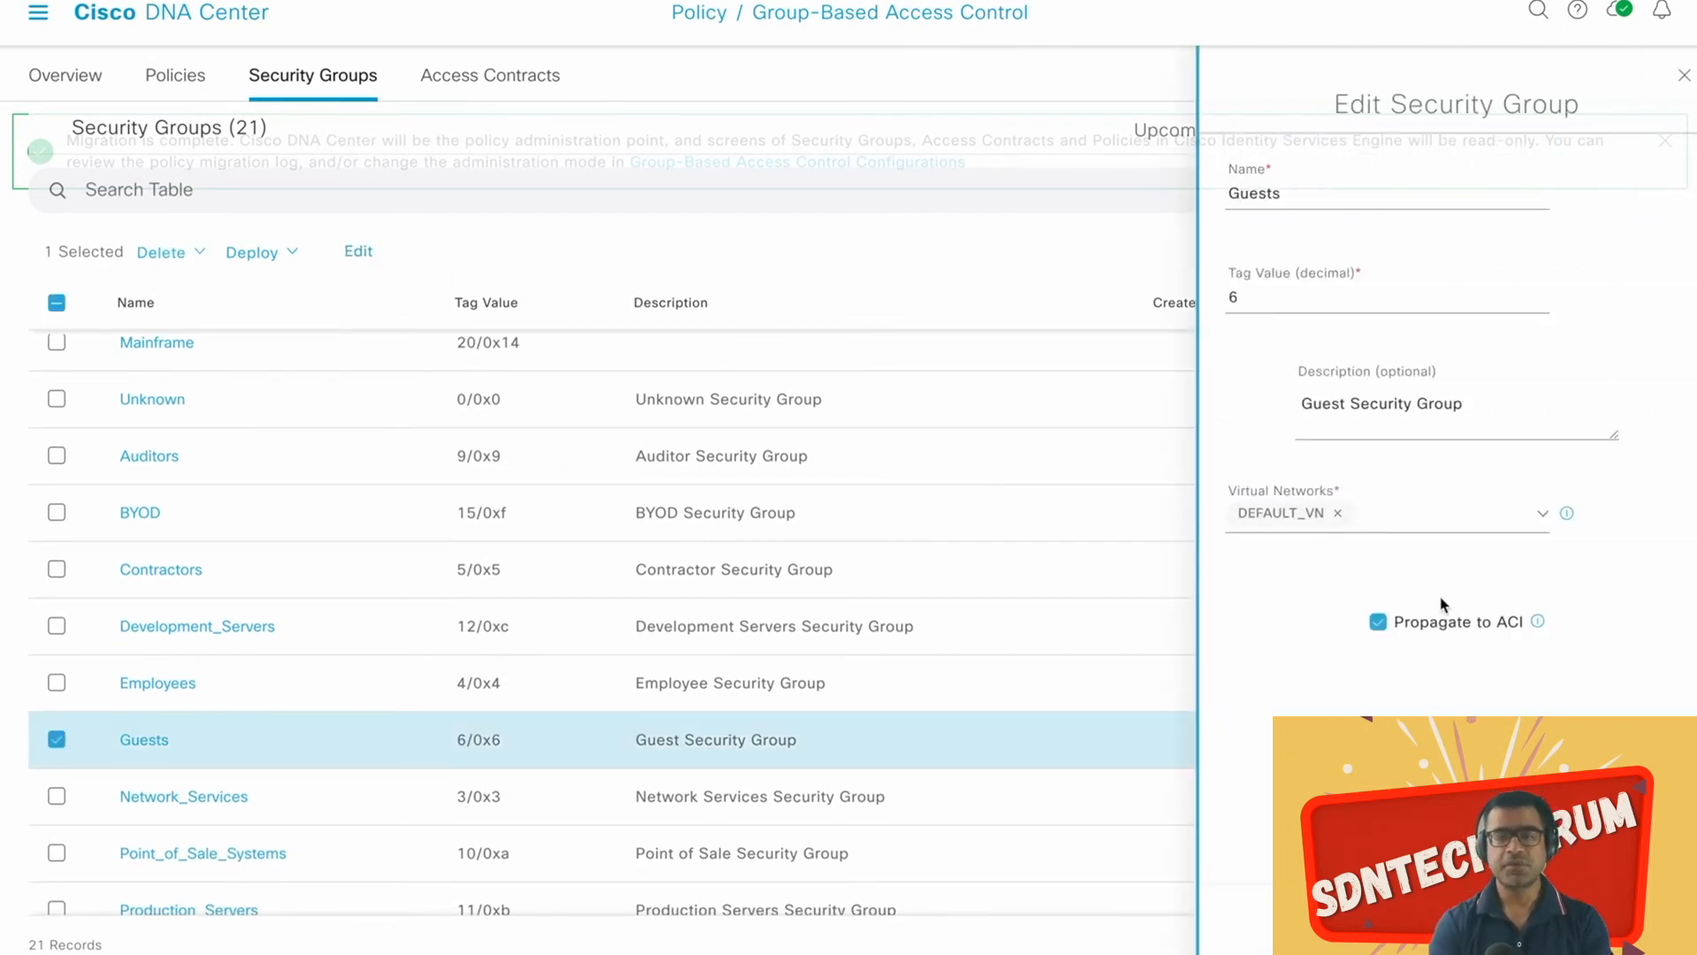
left_click(1339, 515)
left_click(1392, 534)
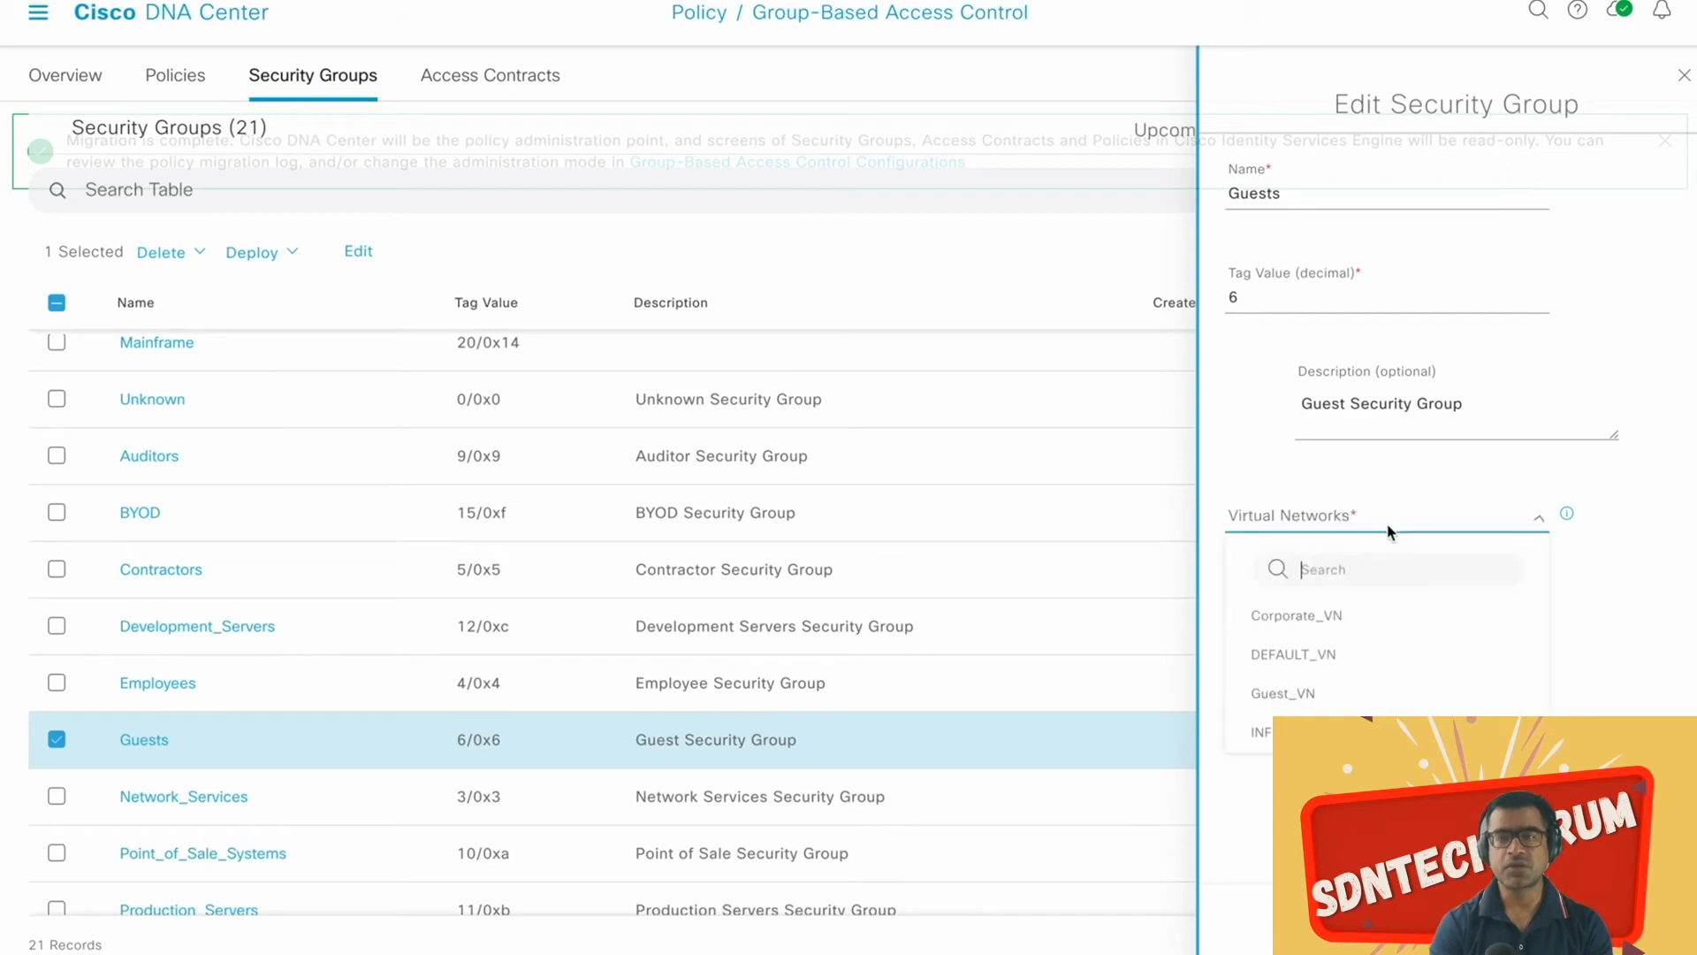
left_click(1341, 694)
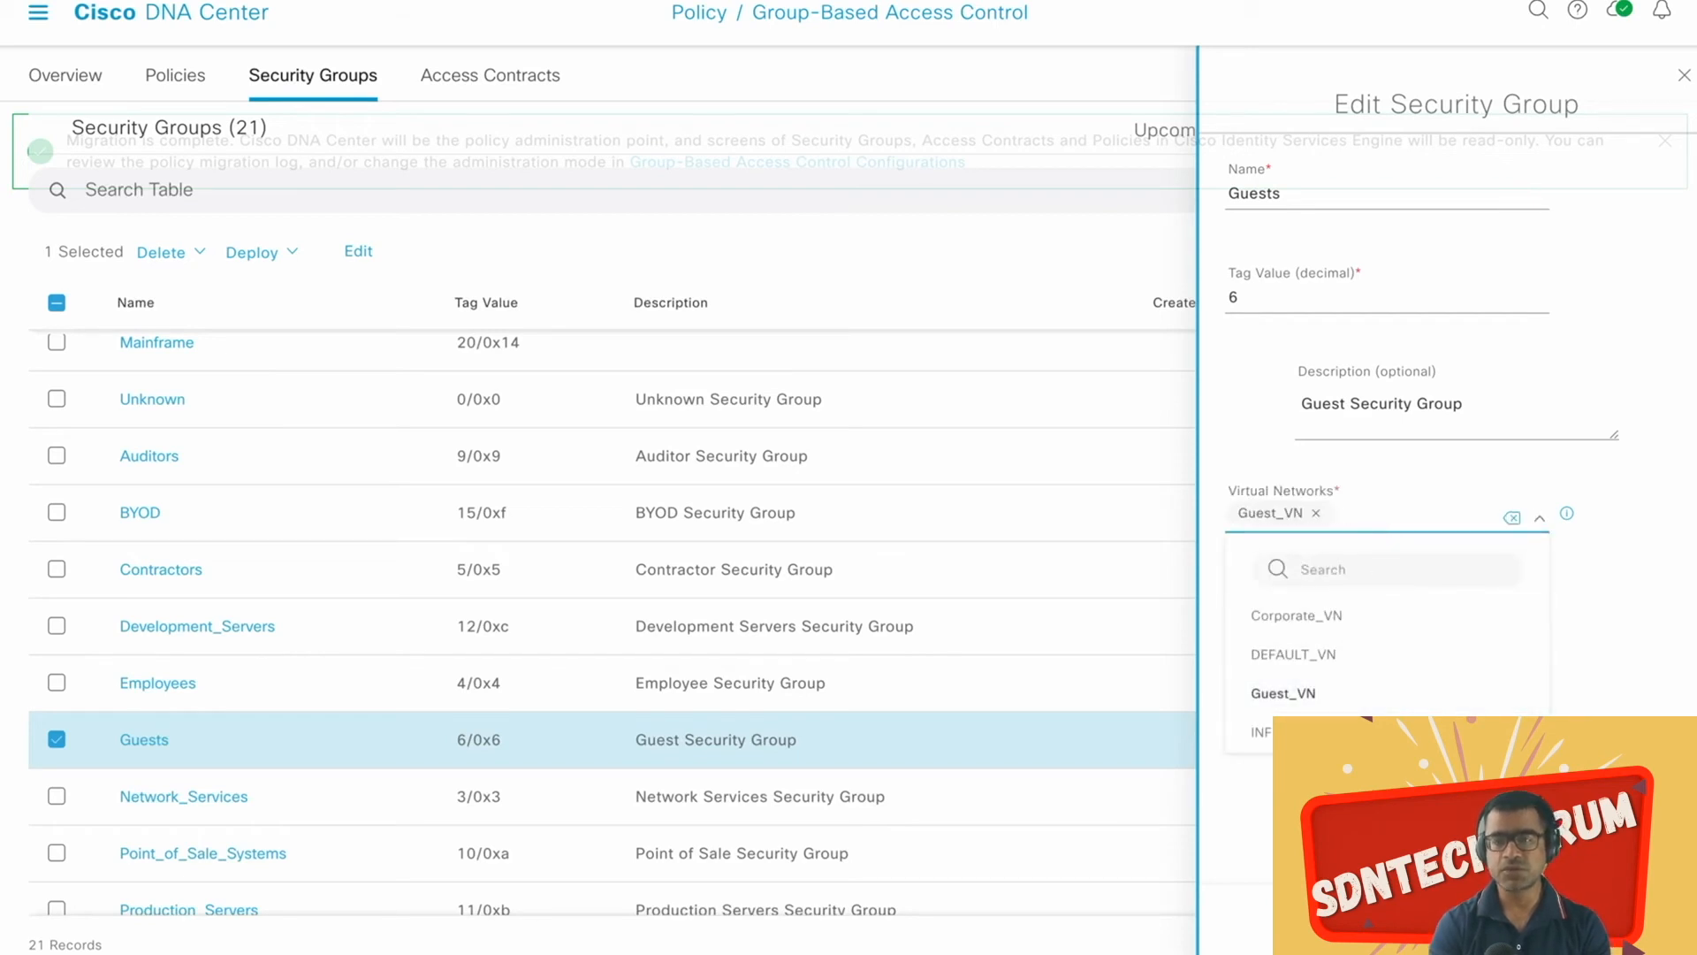
left_click(1619, 919)
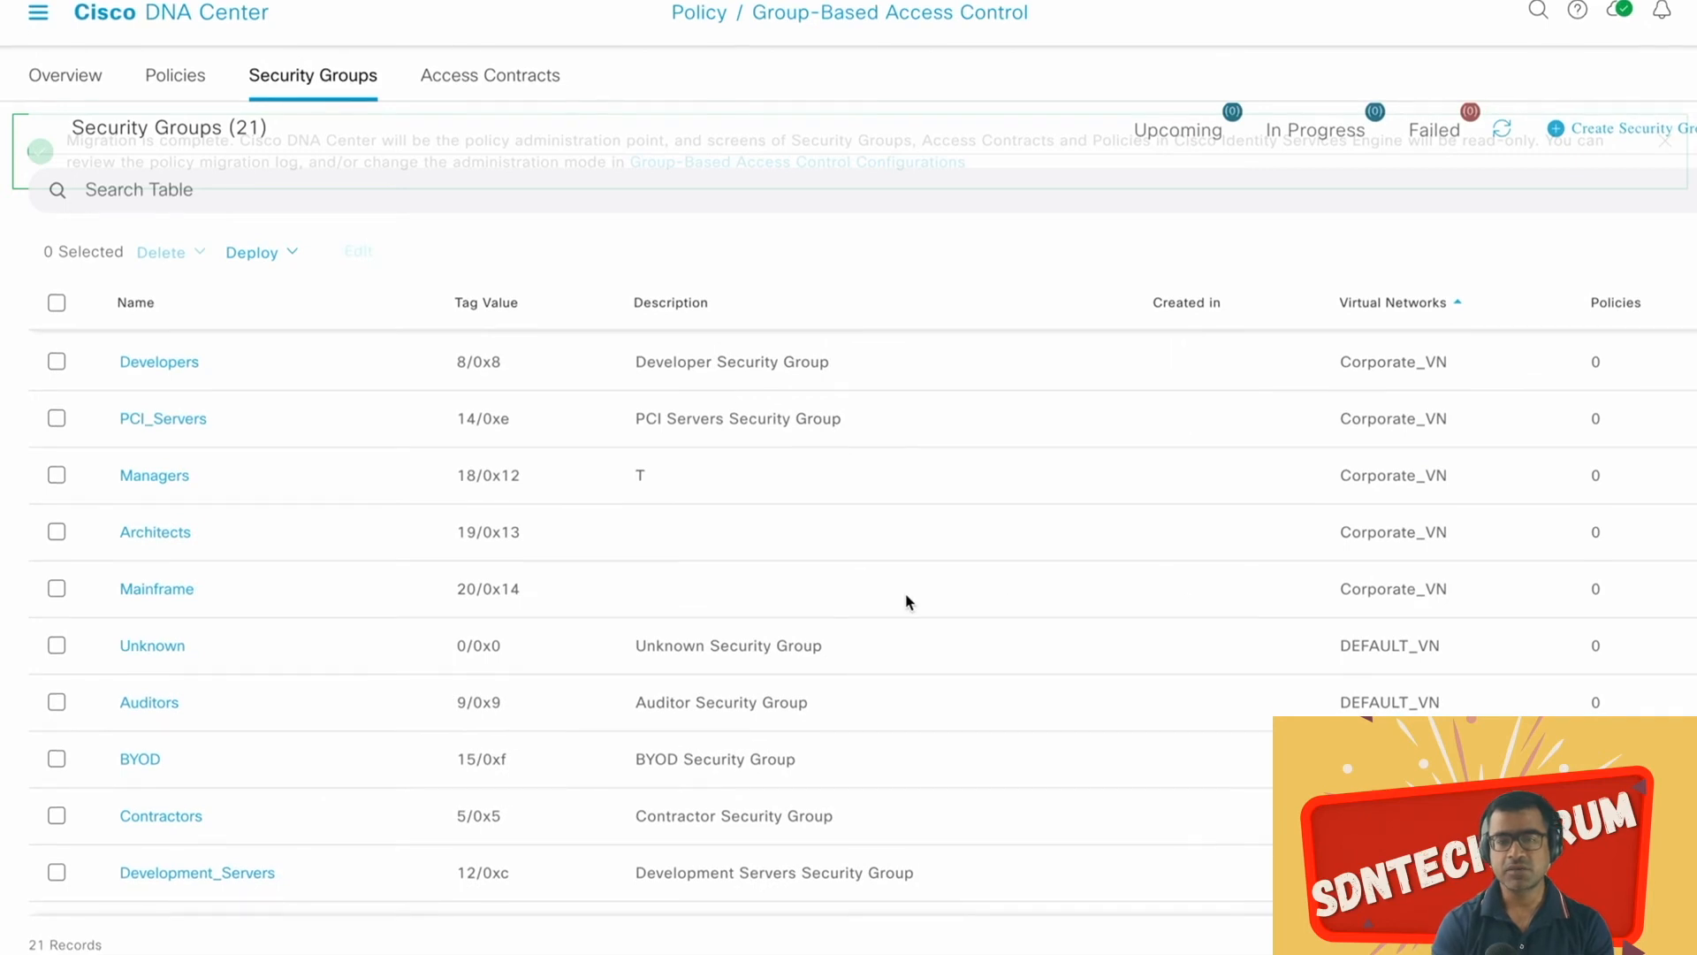
Step: Review the virtual network assignments across the whole security group list and look at the deploy options
scroll(907, 602, "down", 7)
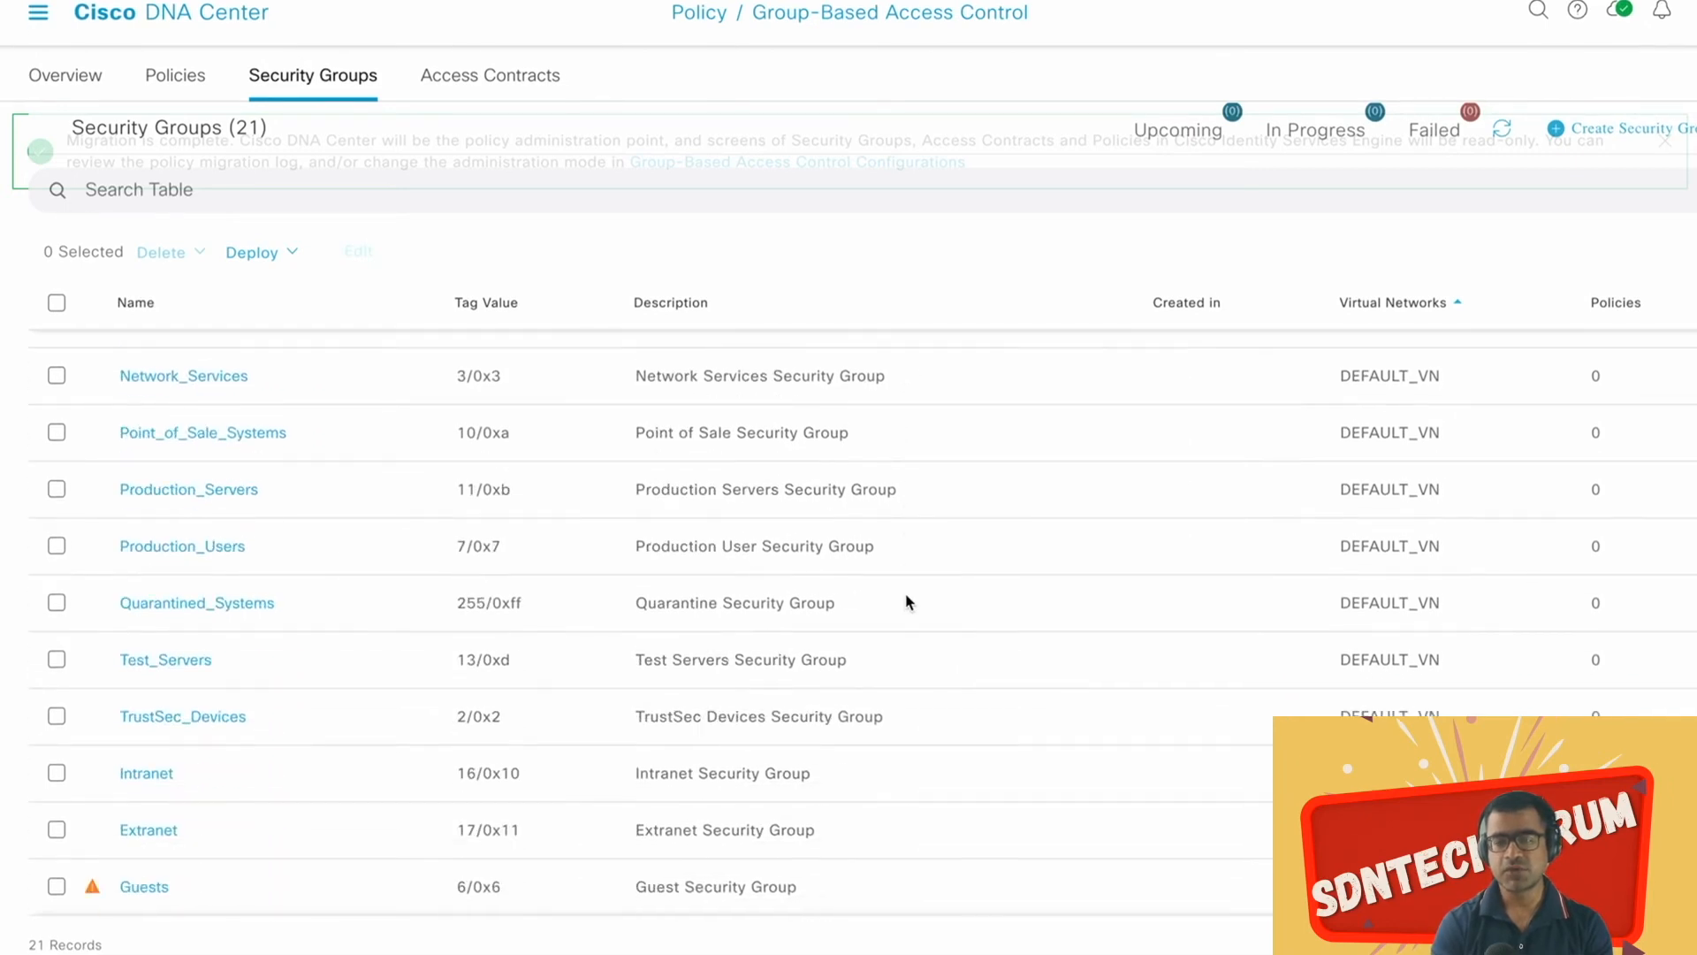
scroll(908, 602, "up", 7)
scroll(907, 602, "down", 7)
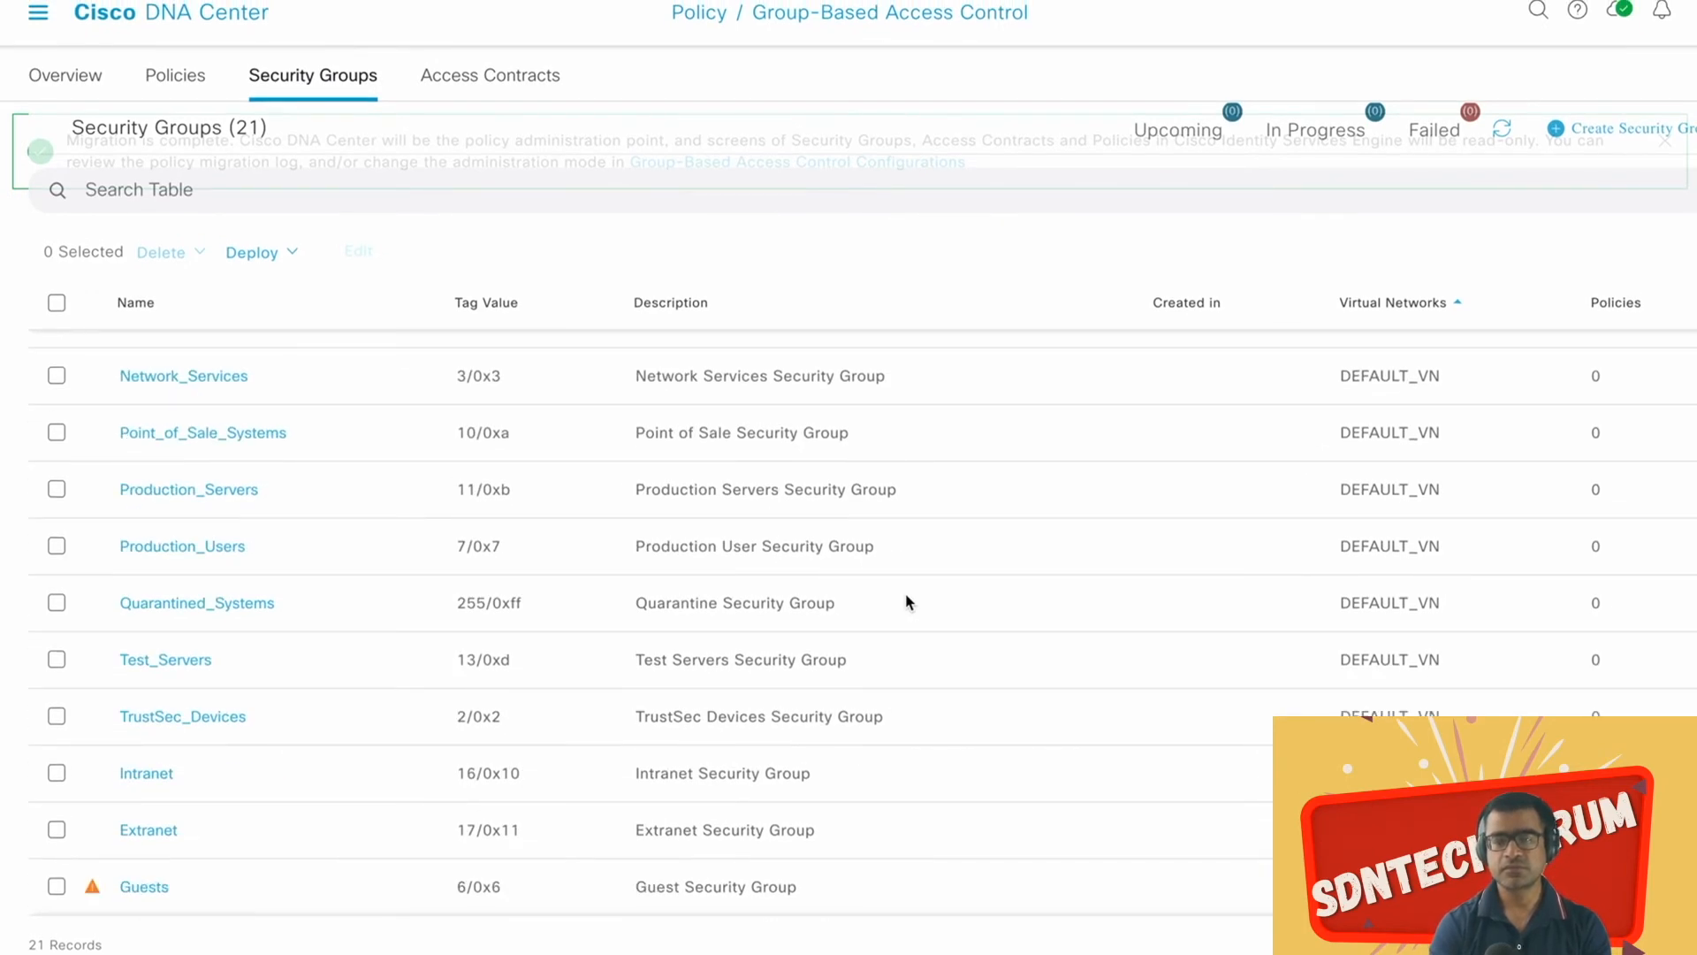
scroll(907, 602, "up", 7)
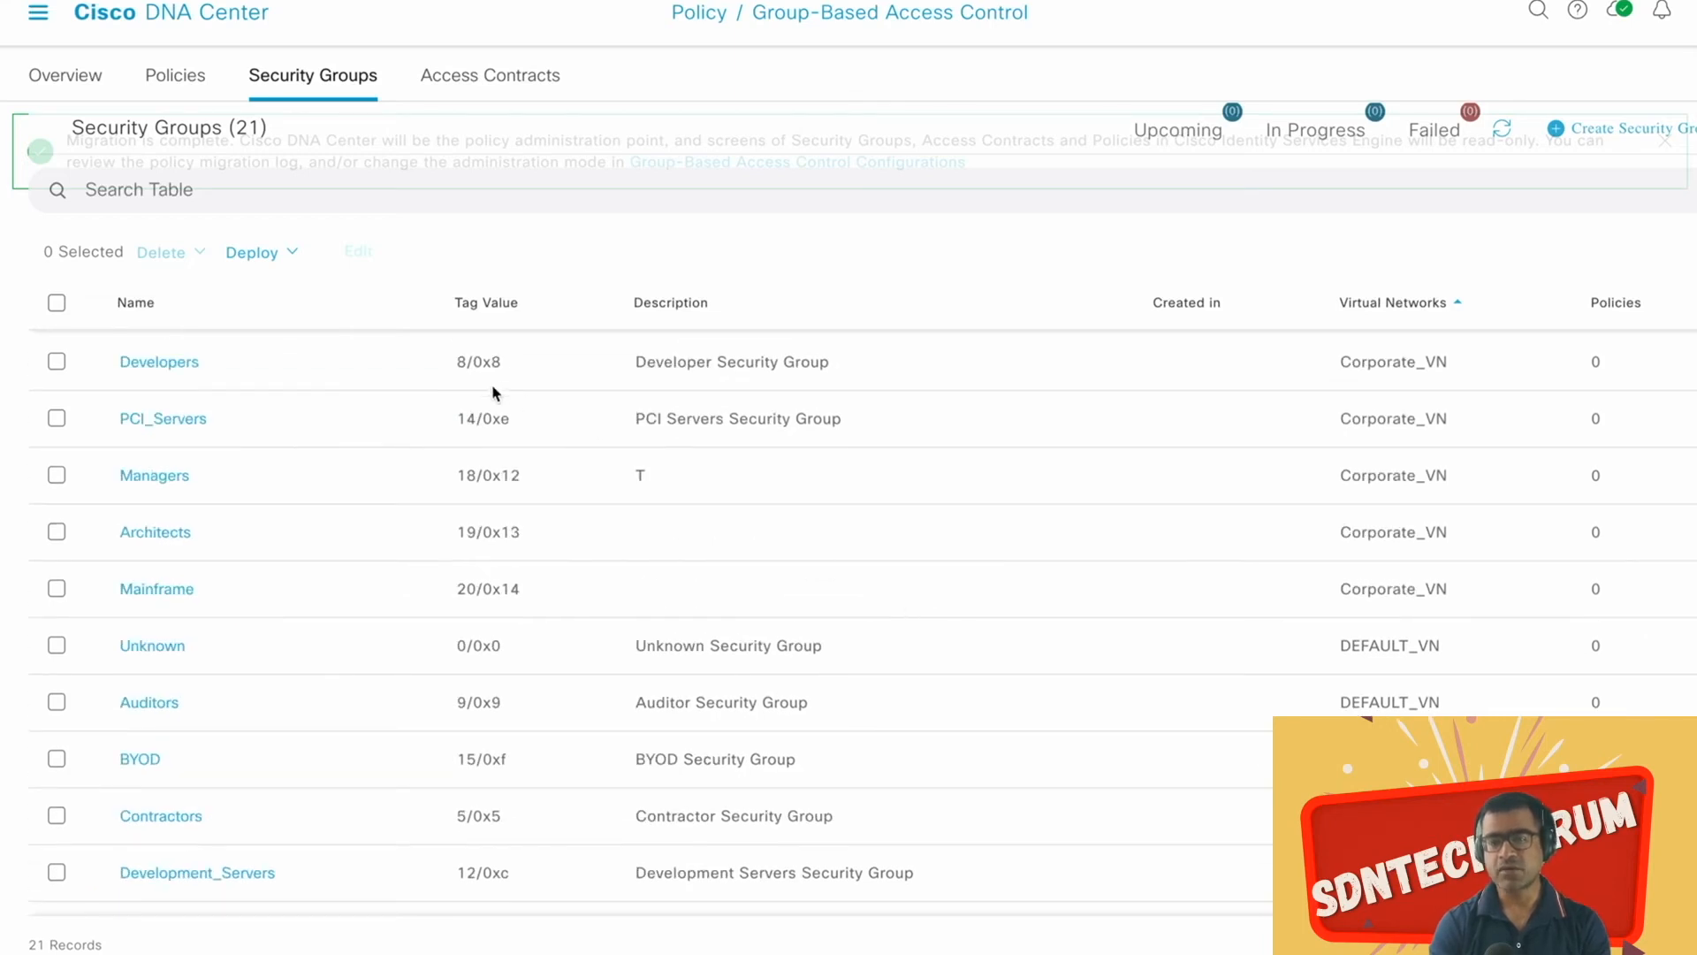
left_click(298, 254)
left_click(1111, 788)
scroll(1111, 788, "down", 7)
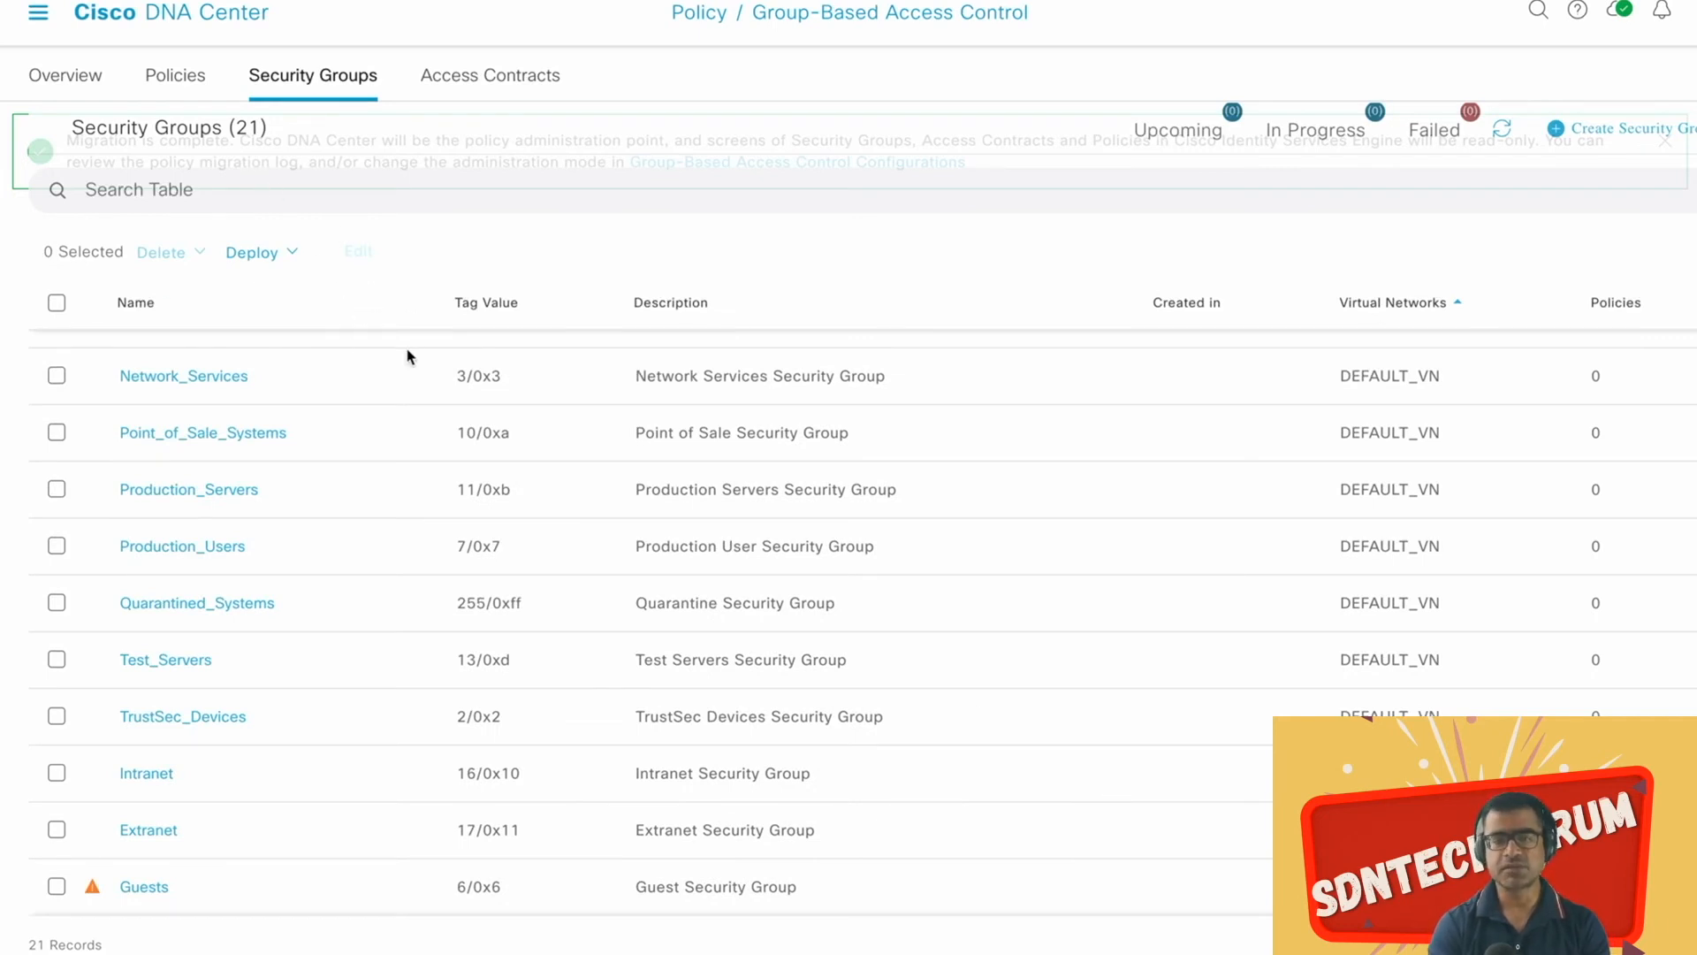
left_click(85, 82)
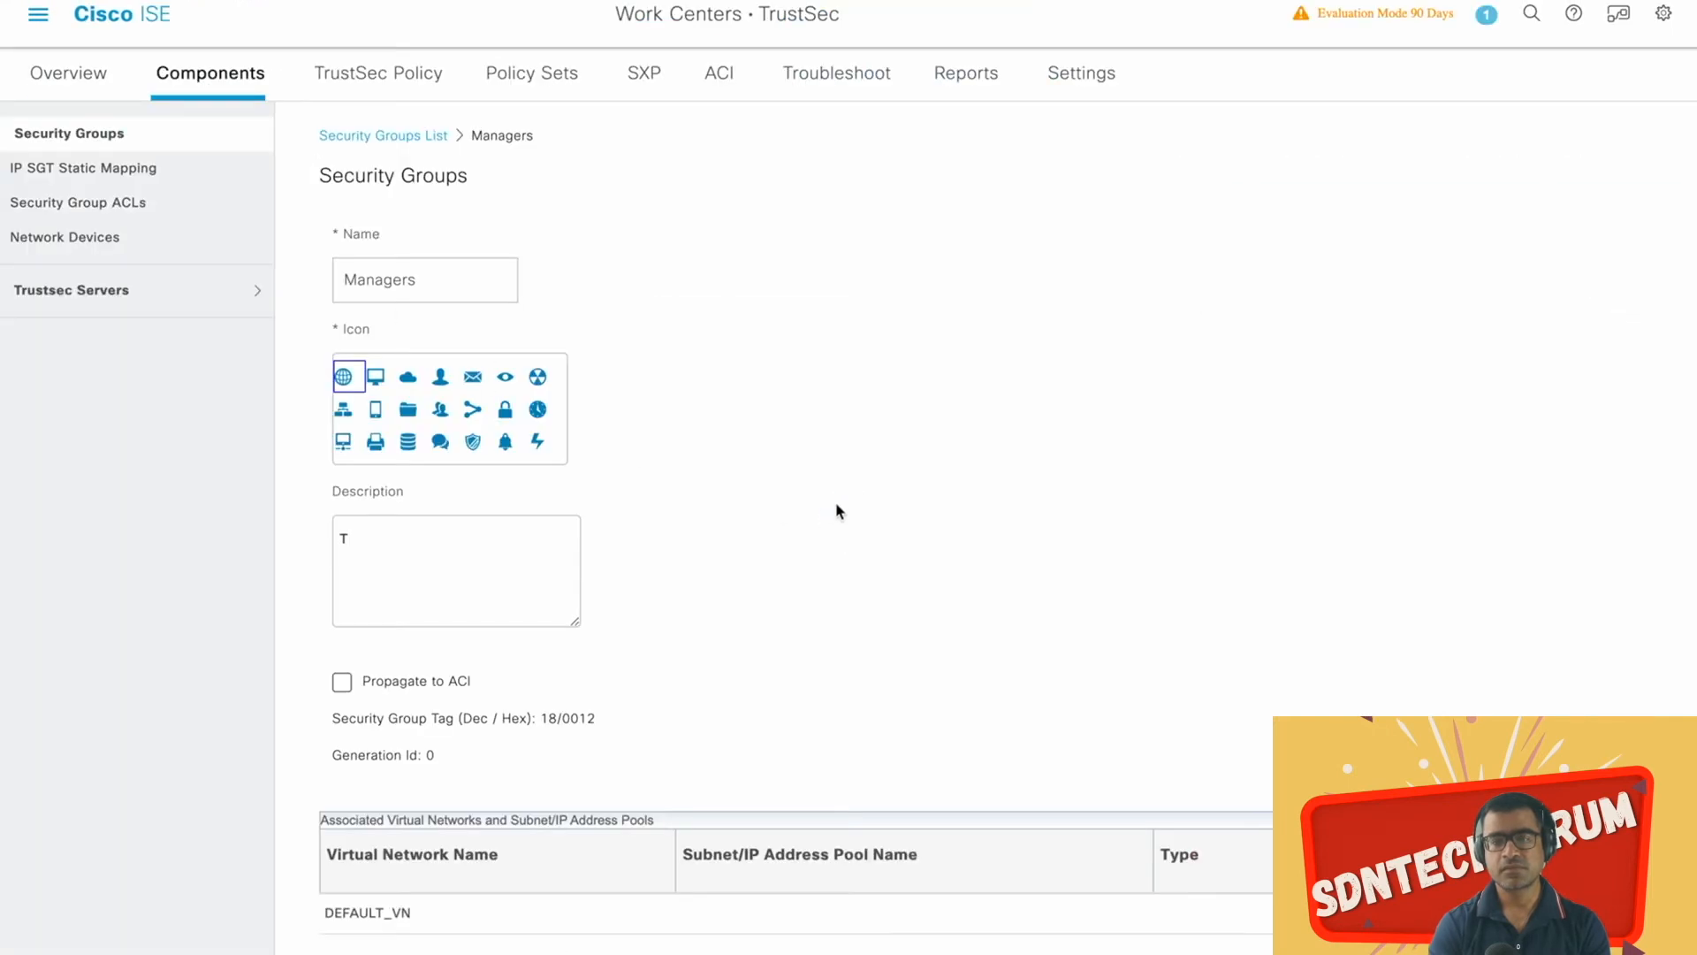
Step: In Cisco ISE, return to the security groups list and check which virtual network is associated with Managers
left_click(407, 135)
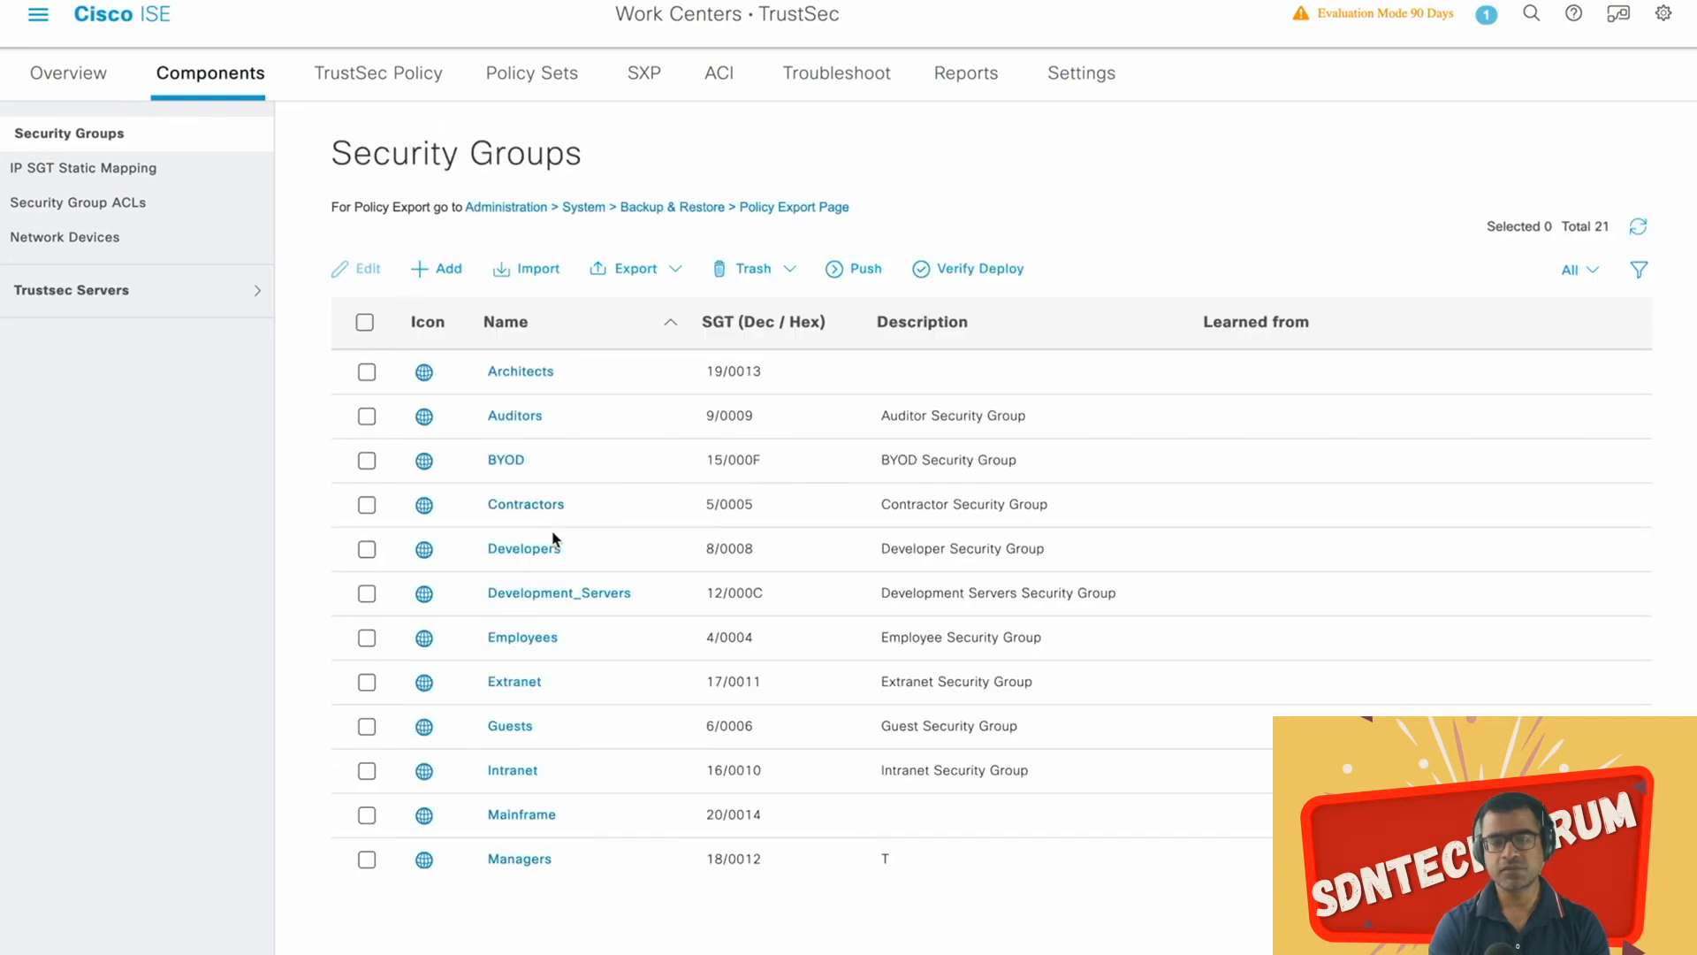
scroll(658, 553, "down", 3)
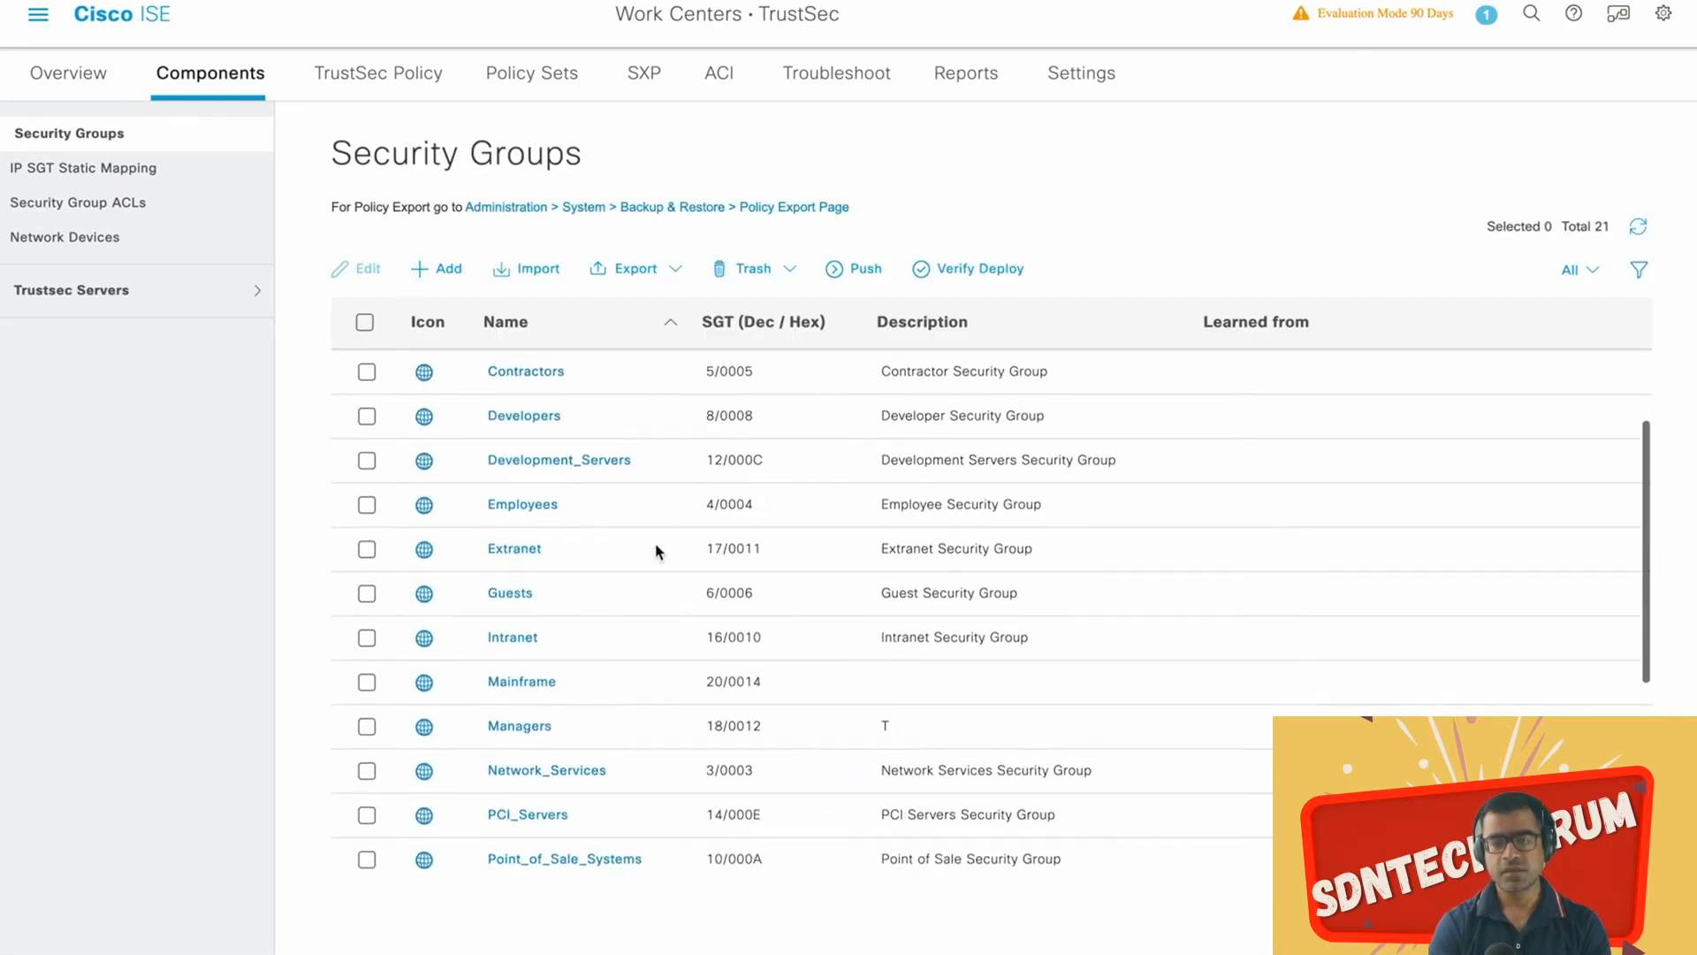
left_click(522, 722)
scroll(398, 739, "down", 3)
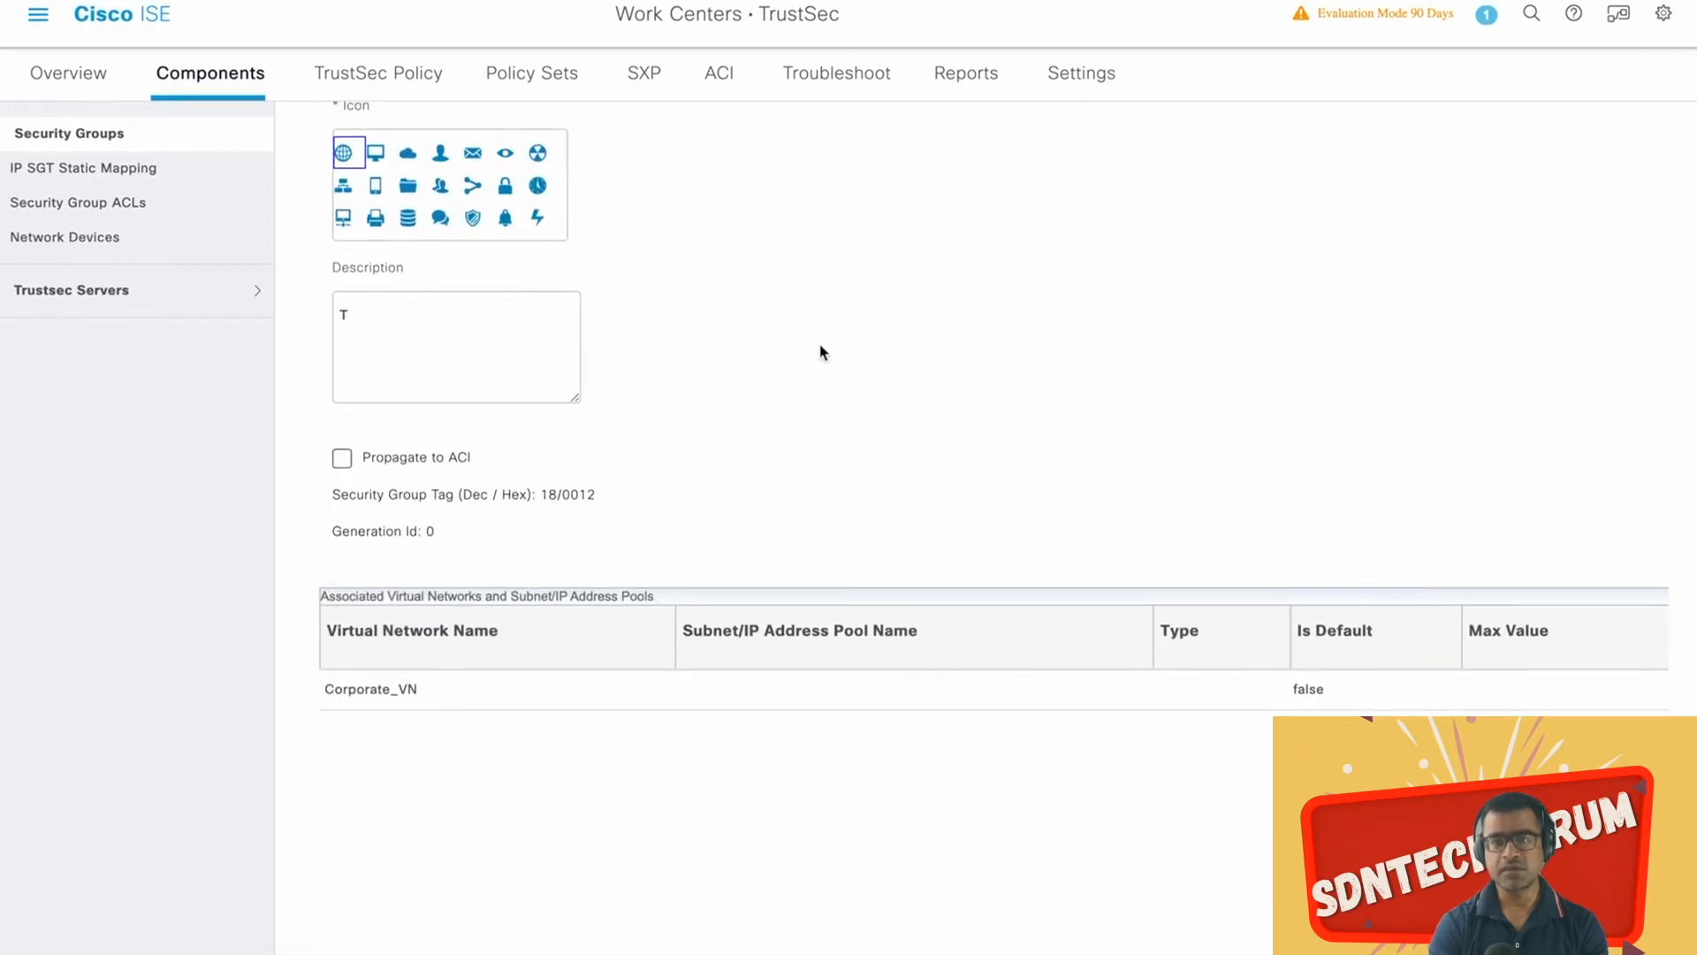
scroll(821, 352, "up", 3)
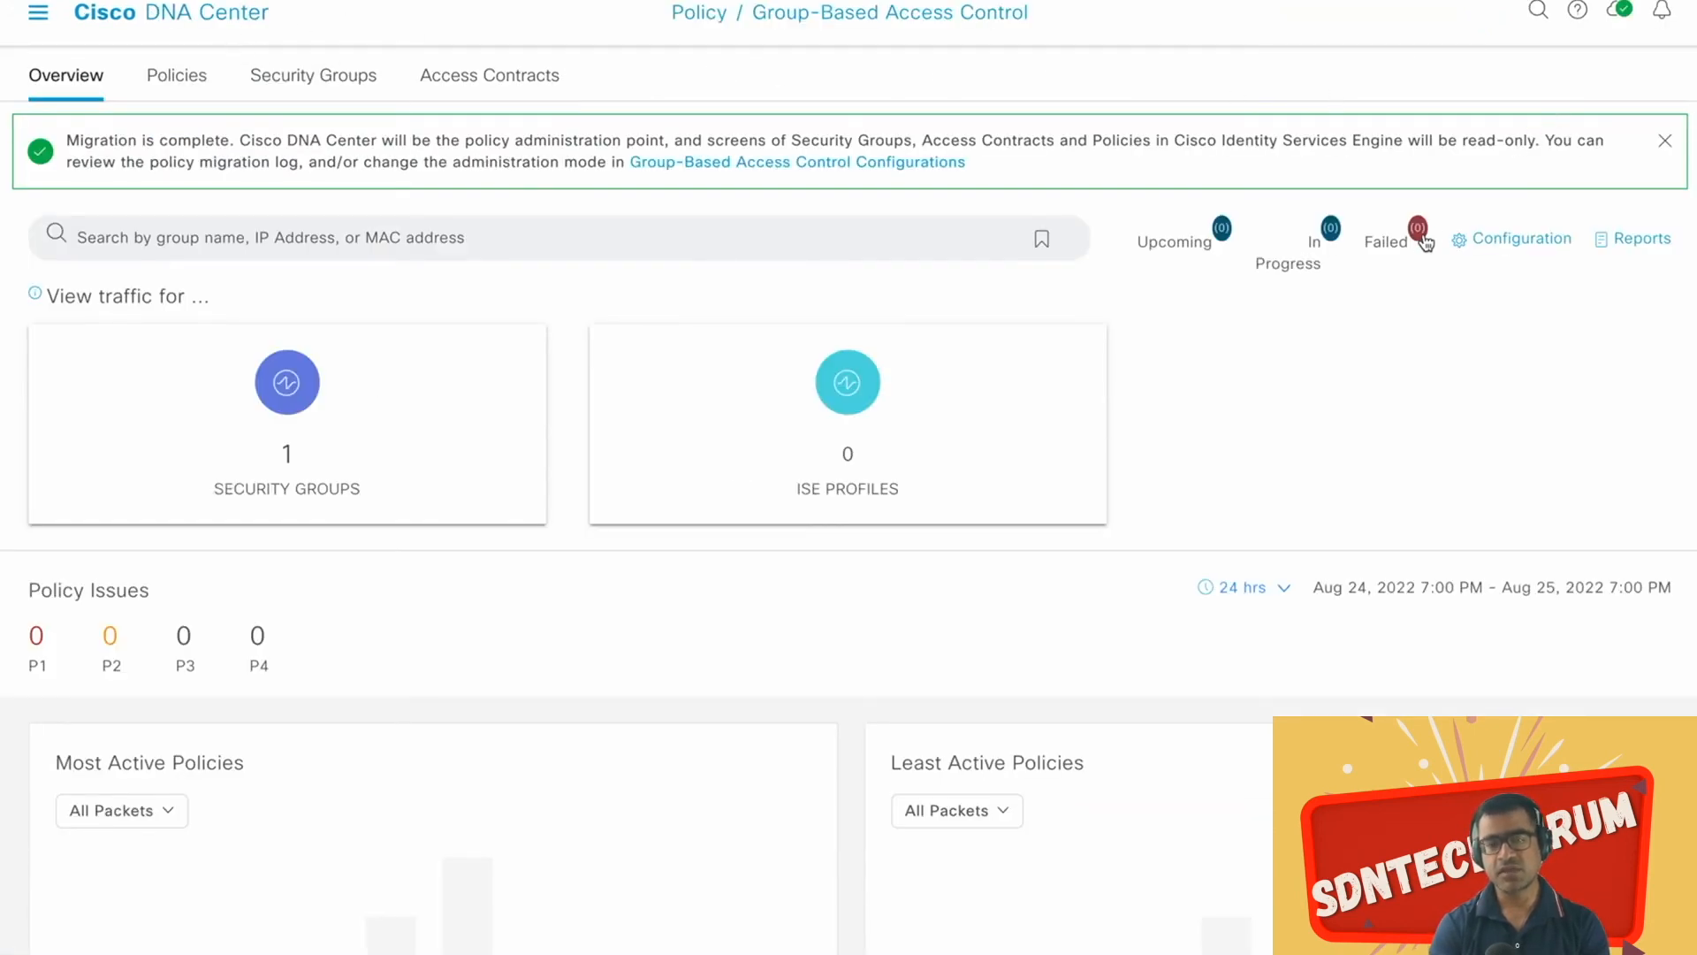
Step: In Cisco DNA Center, set the Group-Based Access Control administration mode to Cisco Identity Services Engine and return to the overview
left_click(1465, 241)
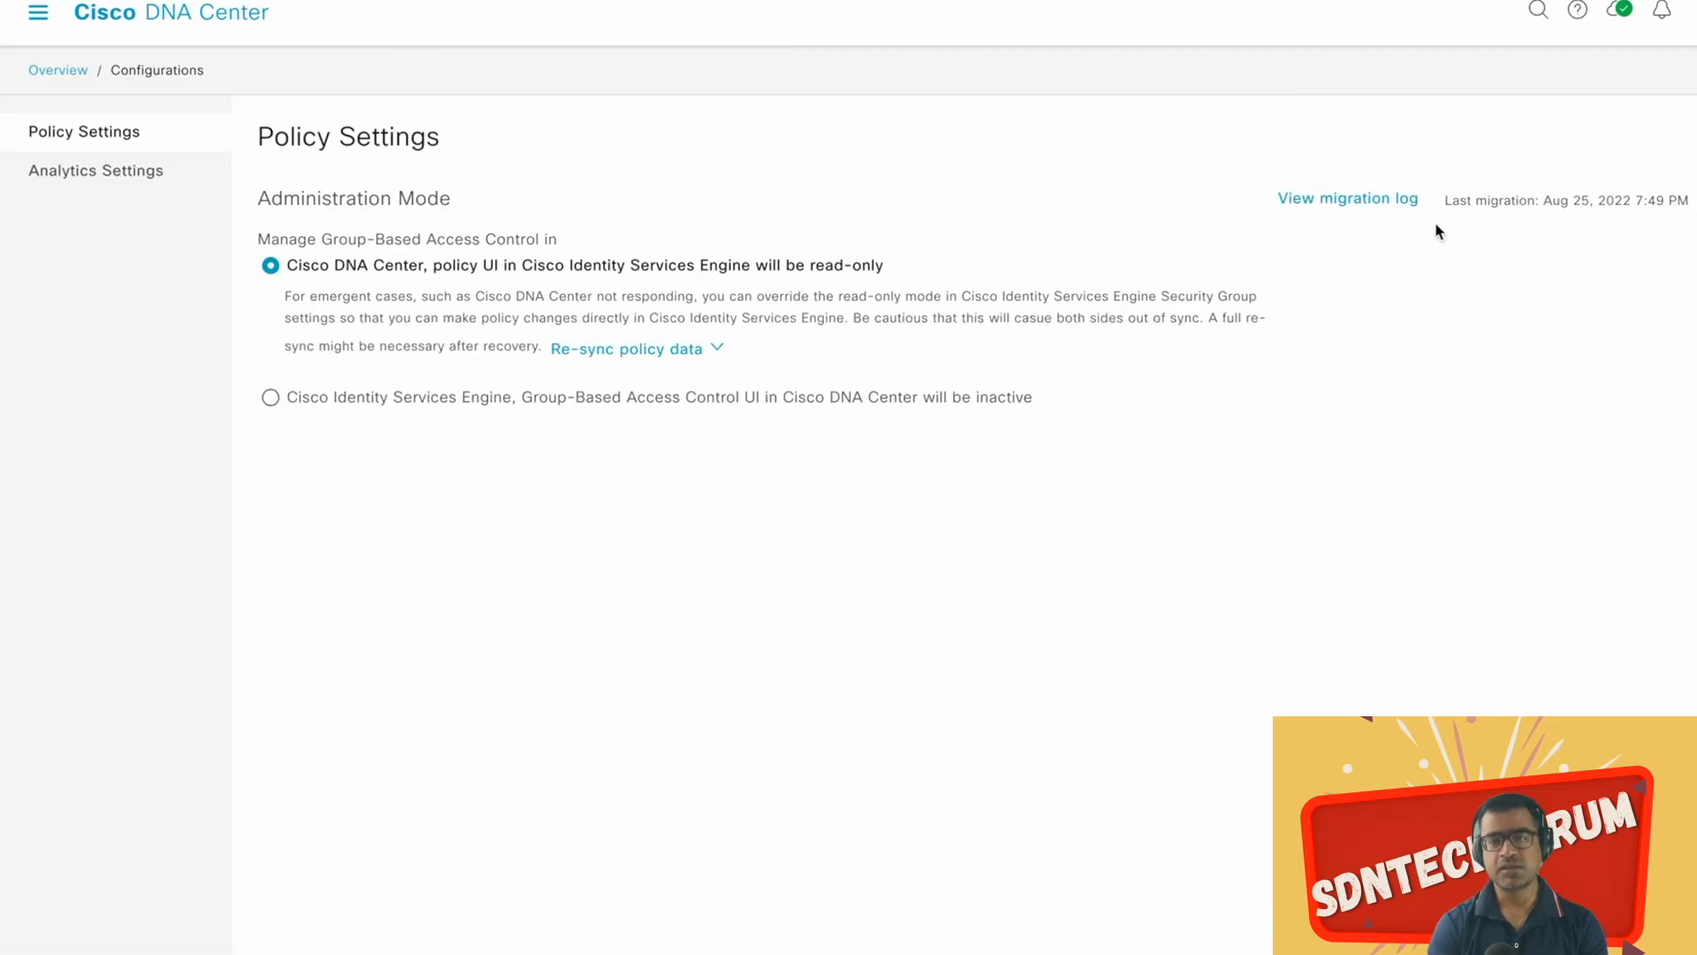
left_click(270, 399)
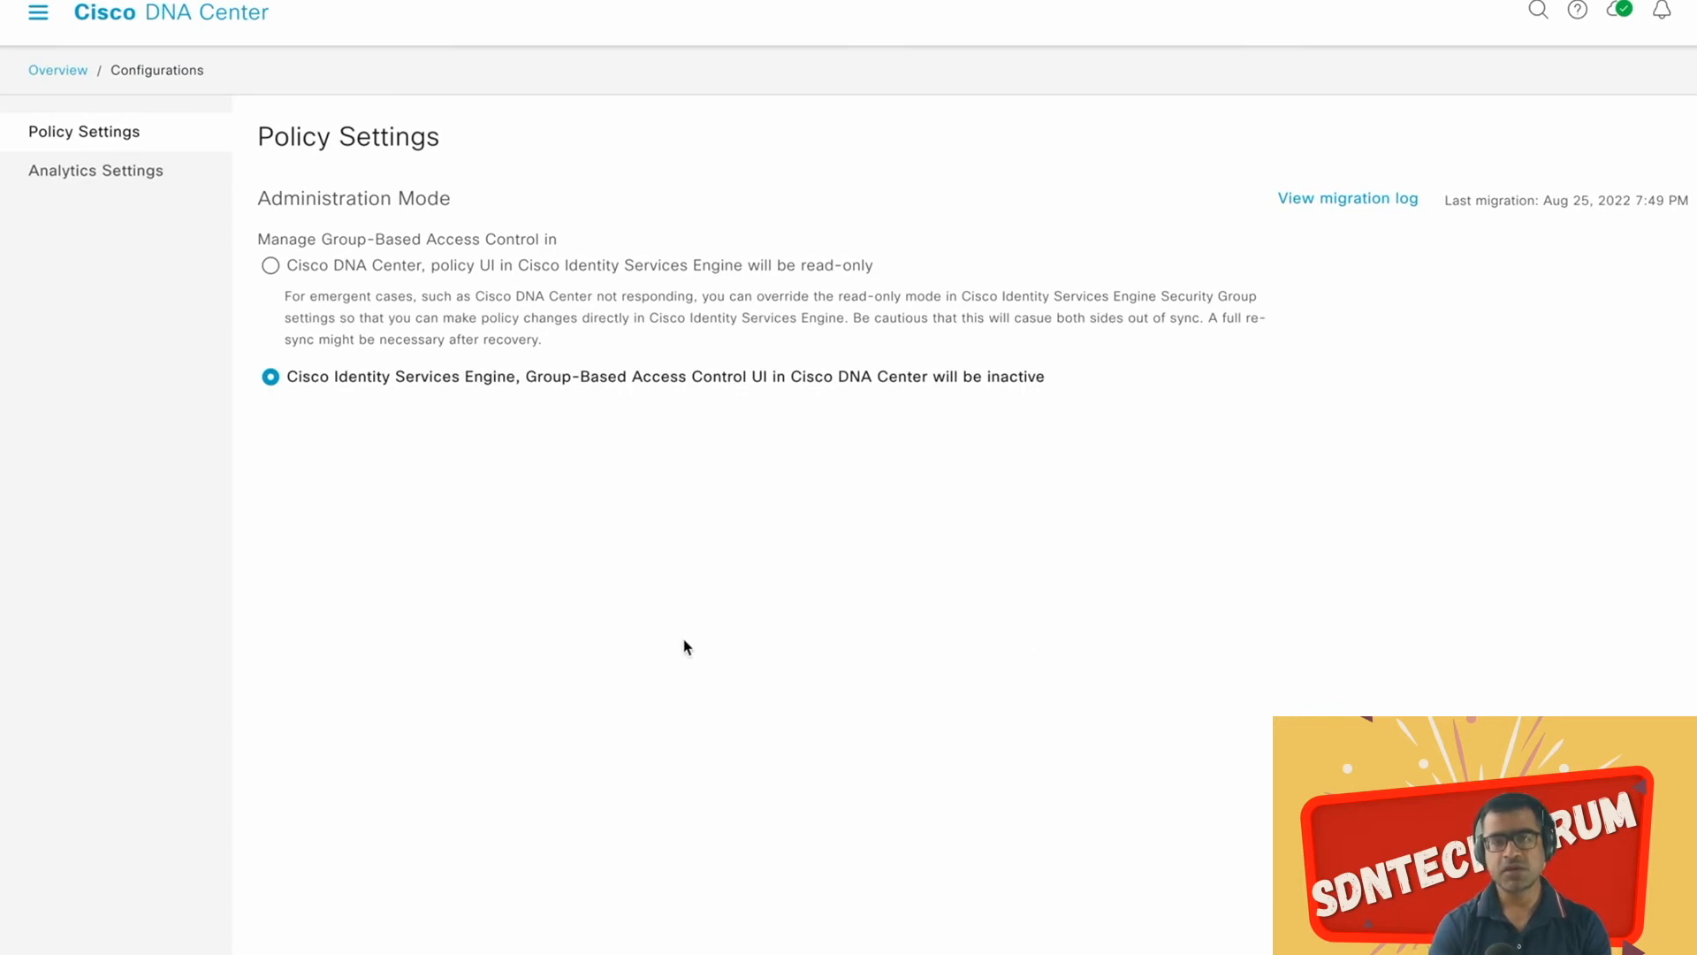
left_click(53, 72)
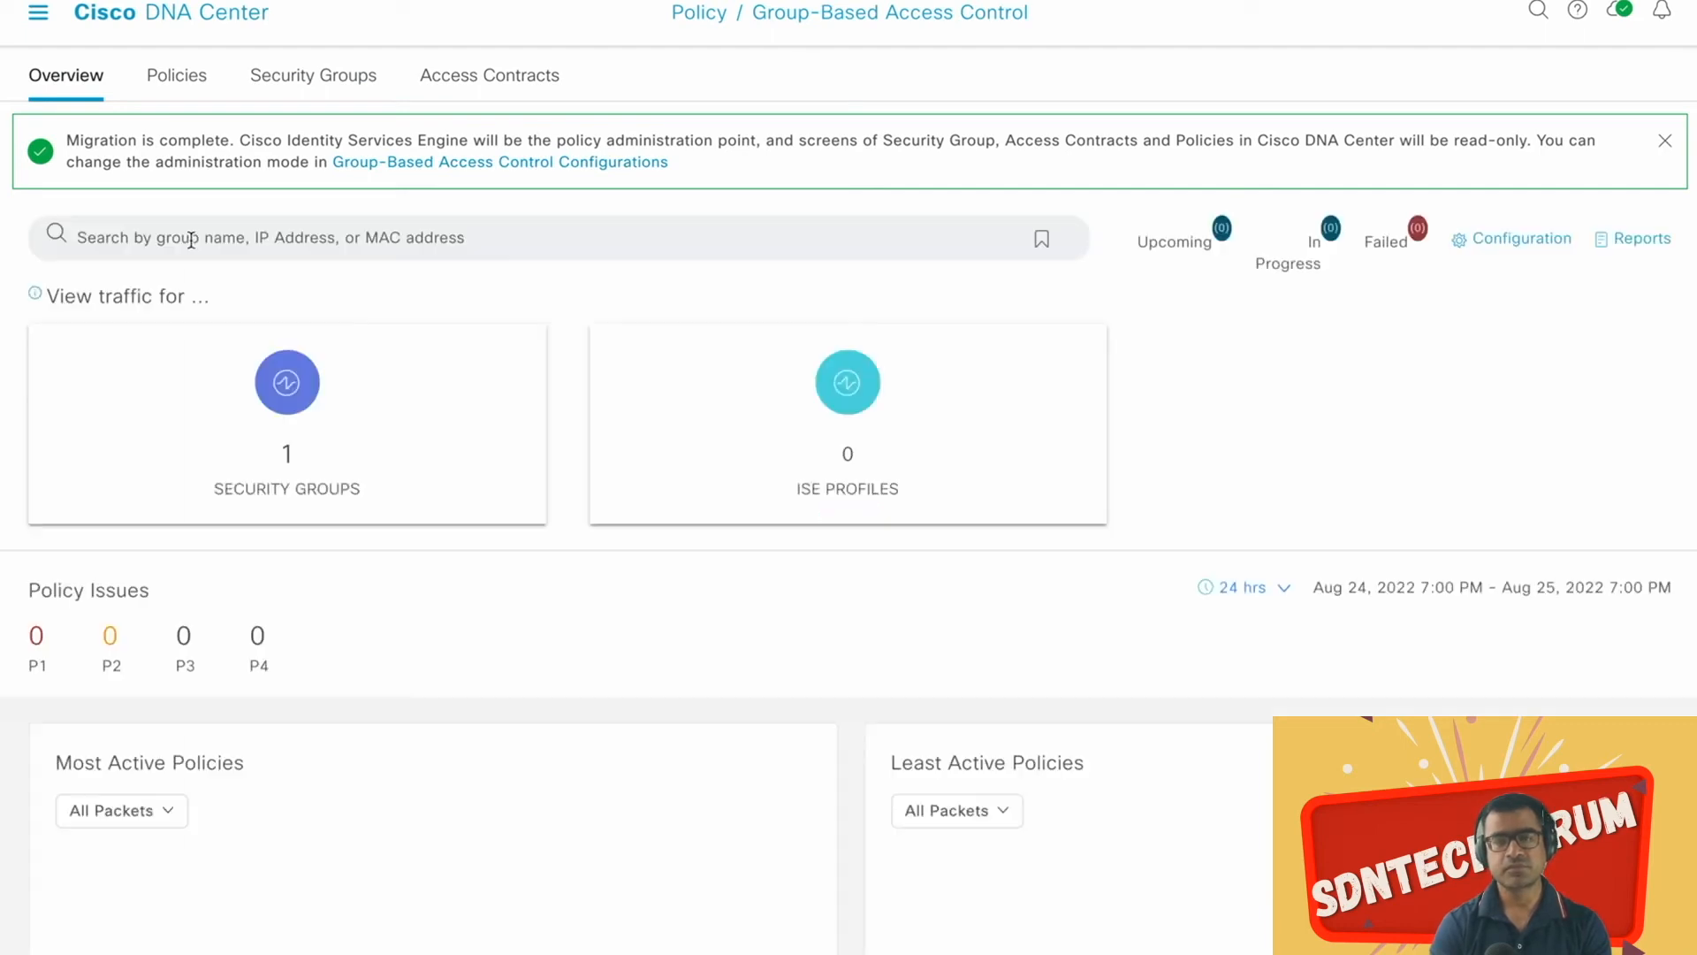
Step: Open the security groups list, sort it by virtual network, and review the available actions and assignments
left_click(321, 81)
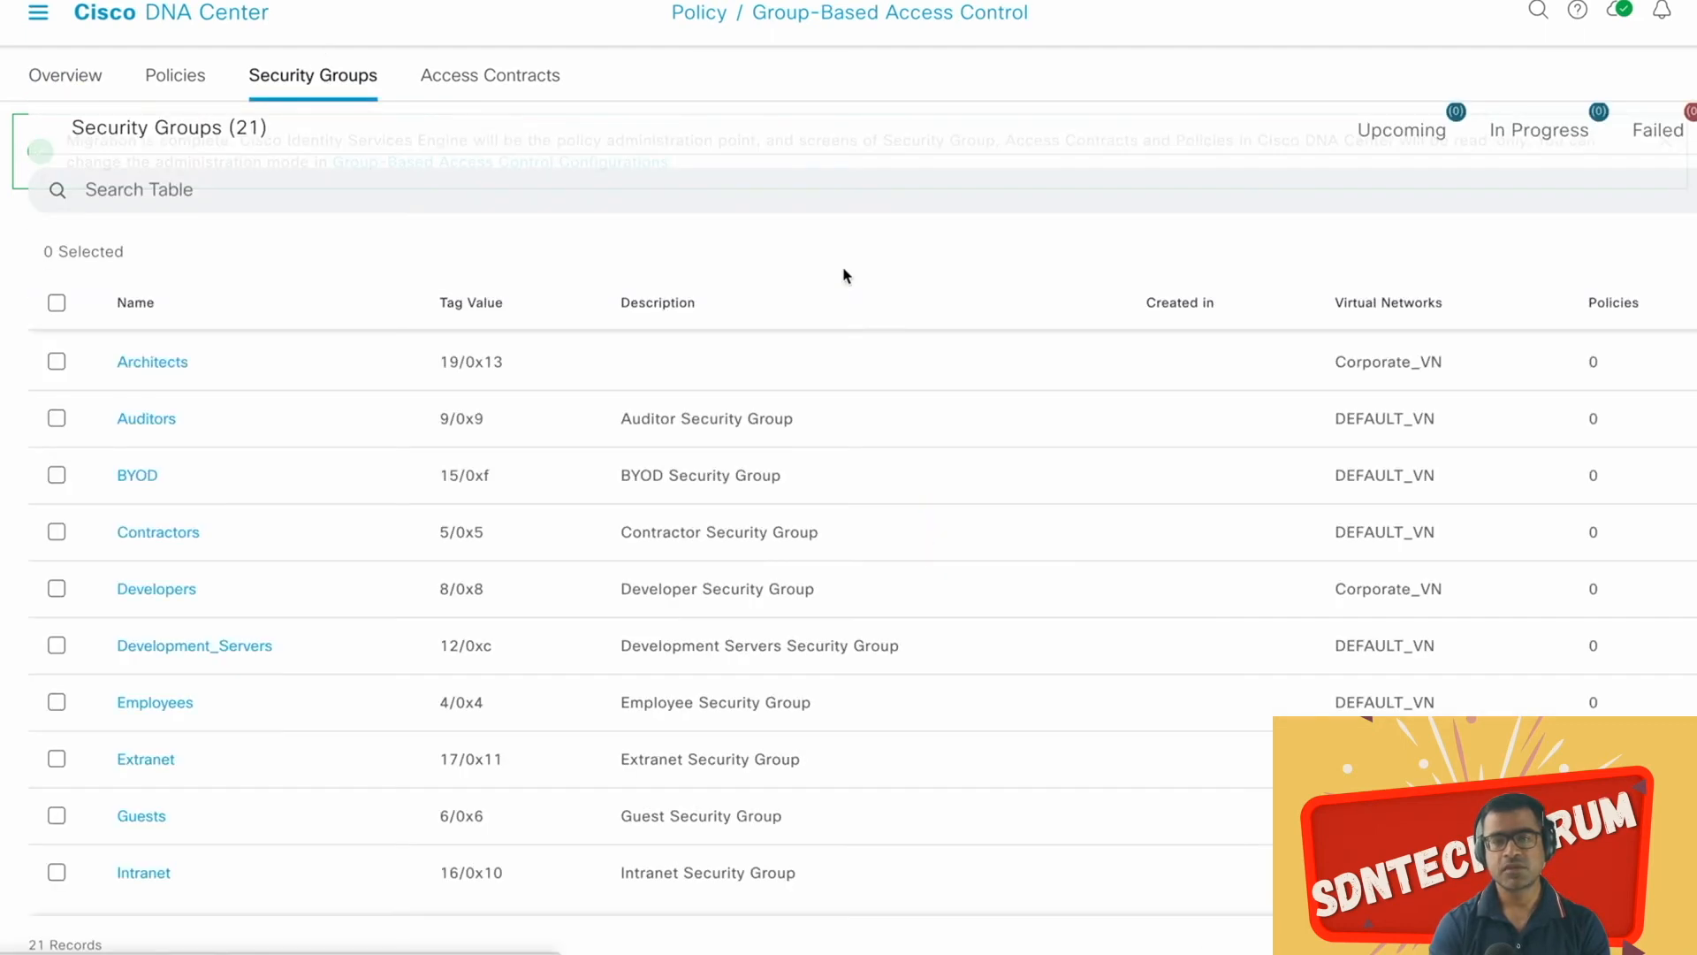
left_click(668, 300)
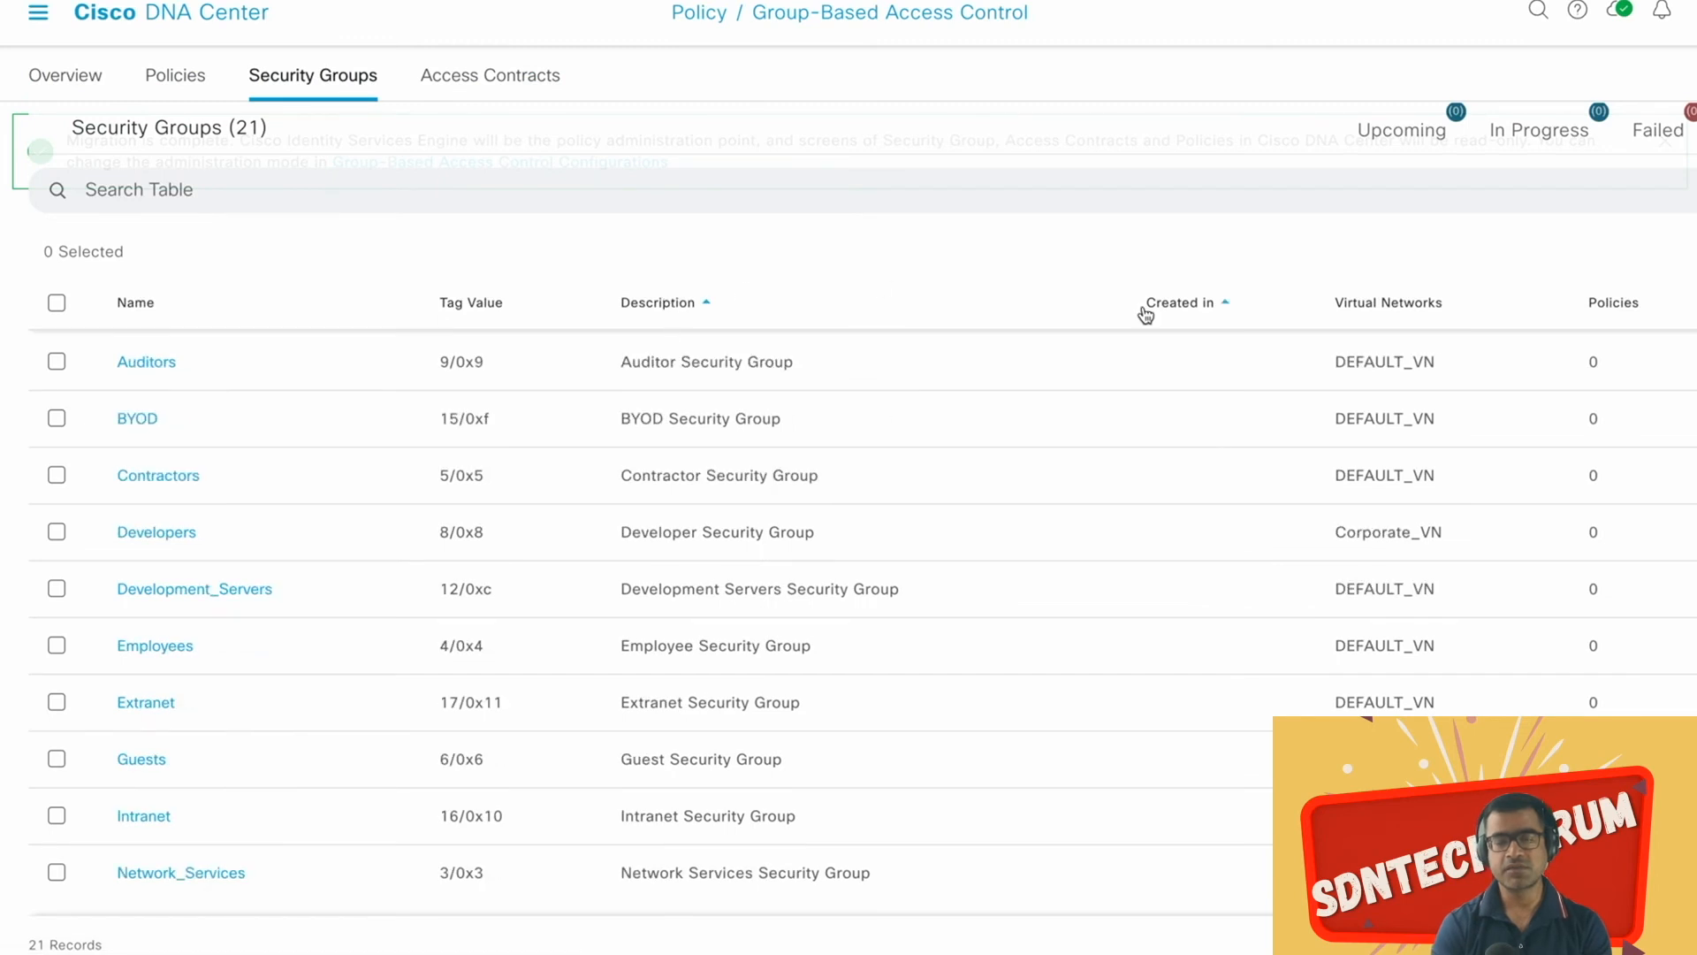
left_click(1395, 307)
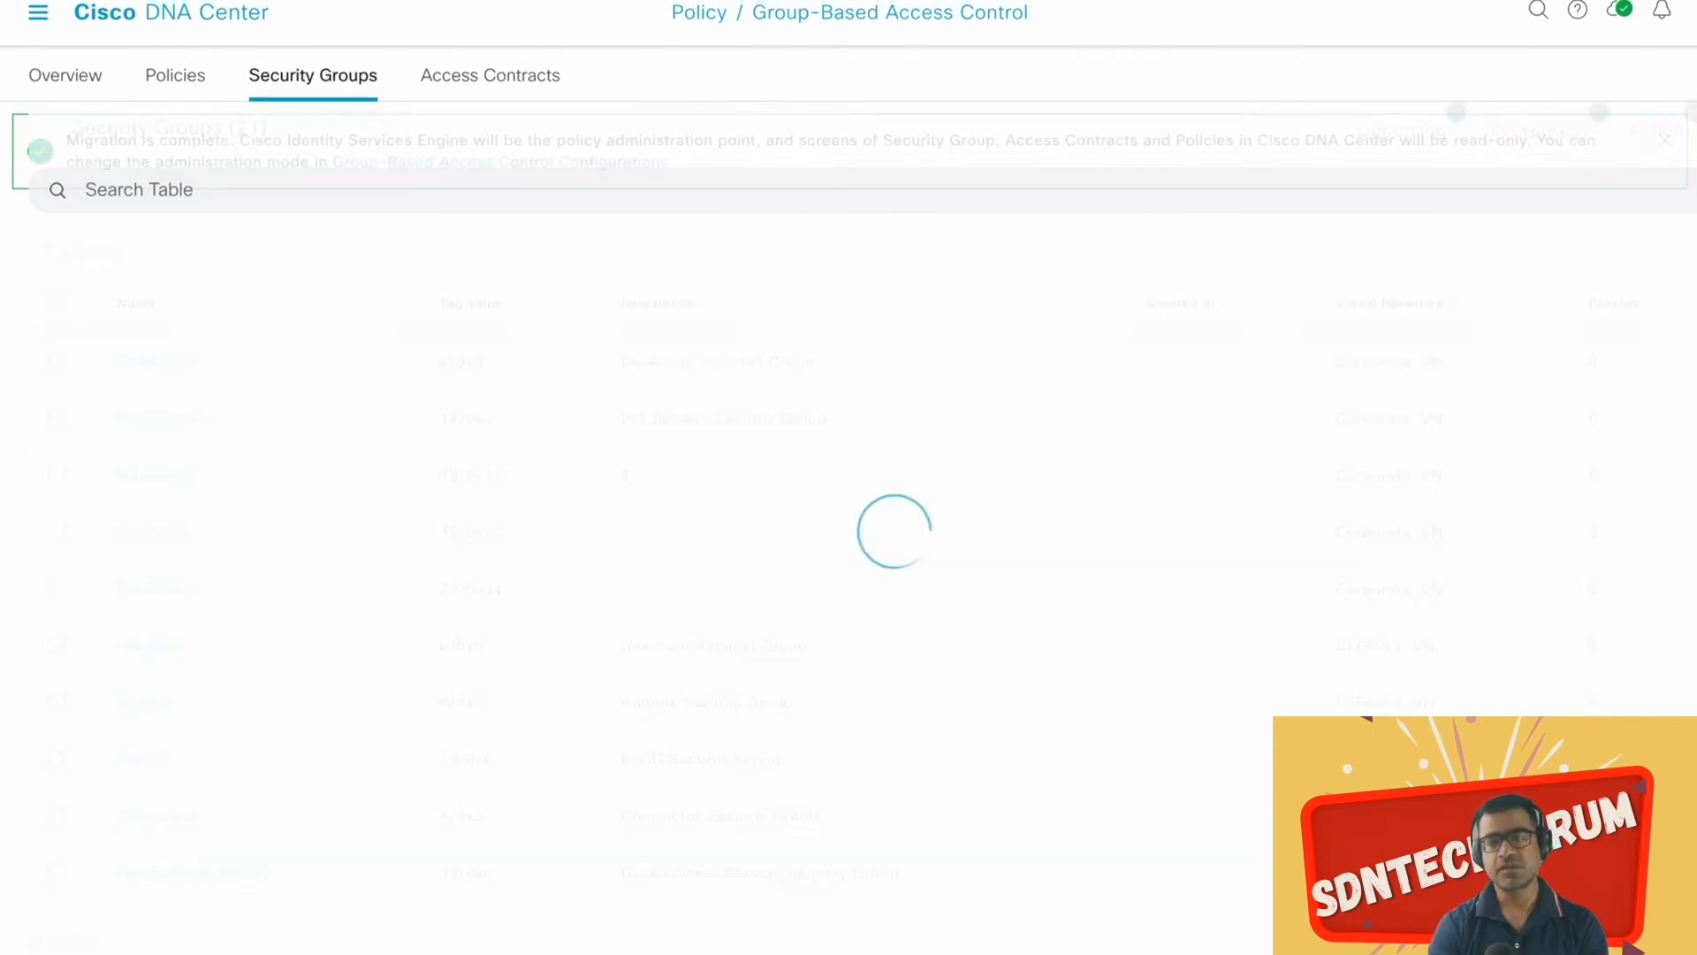
scroll(651, 619, "down", 7)
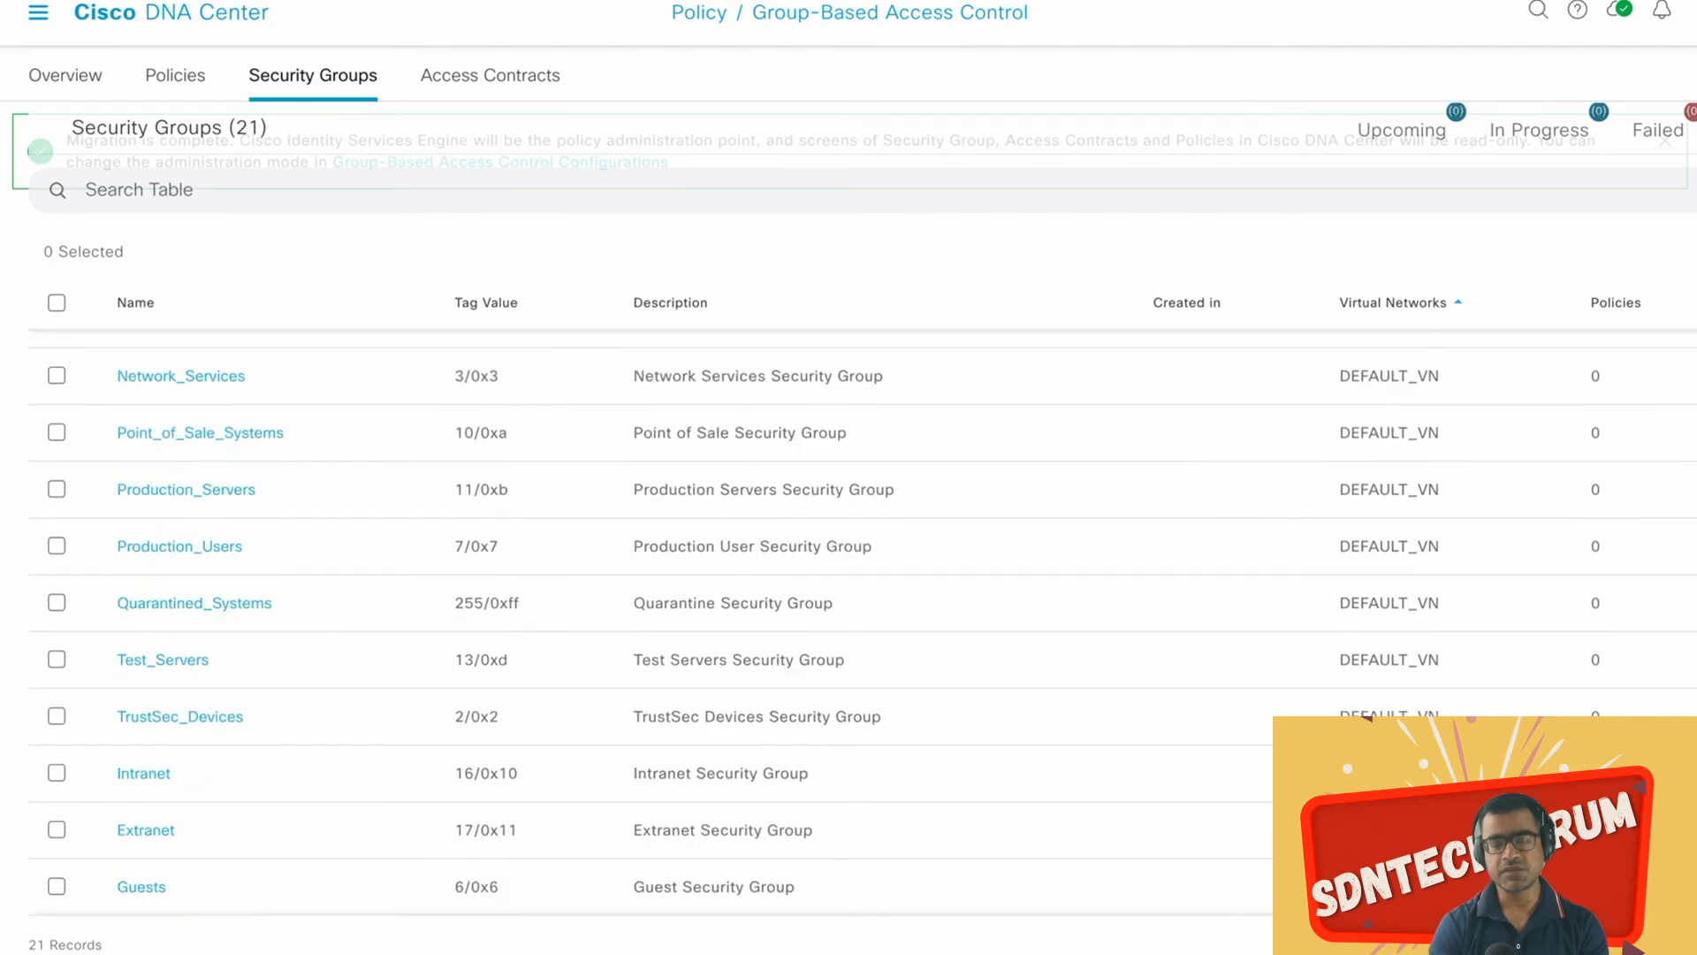
scroll(962, 628, "up", 7)
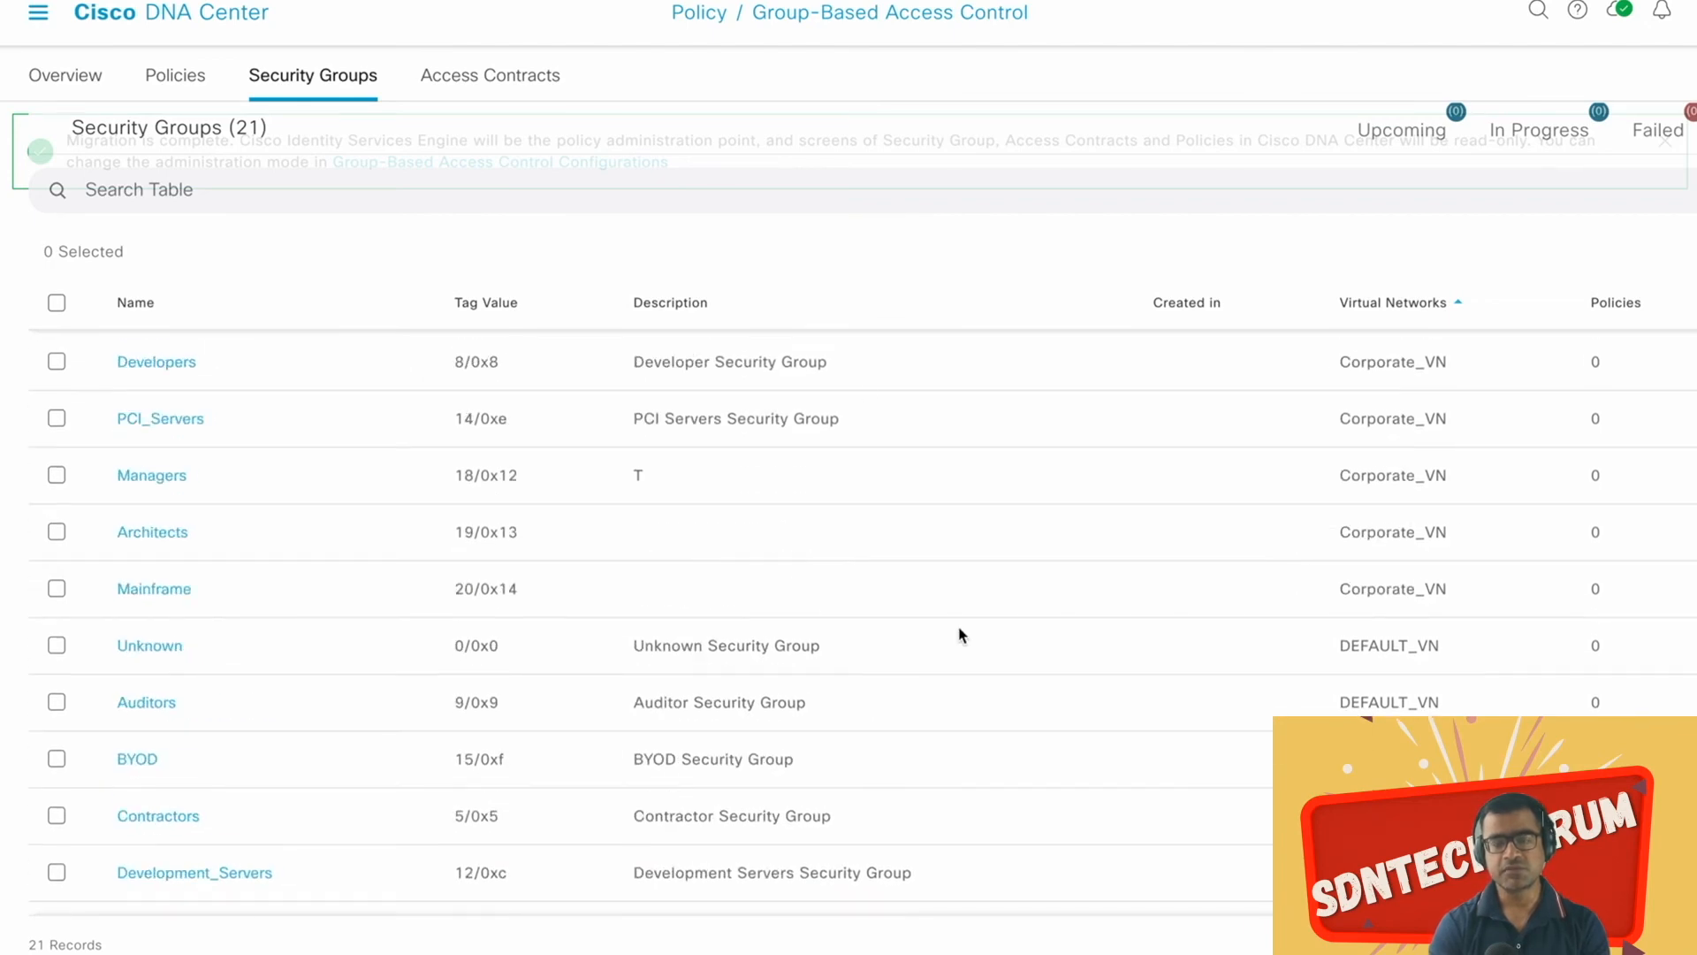
Step: Reopen the Group-Based Access Control policy from the home page and view its access contracts
left_click(177, 18)
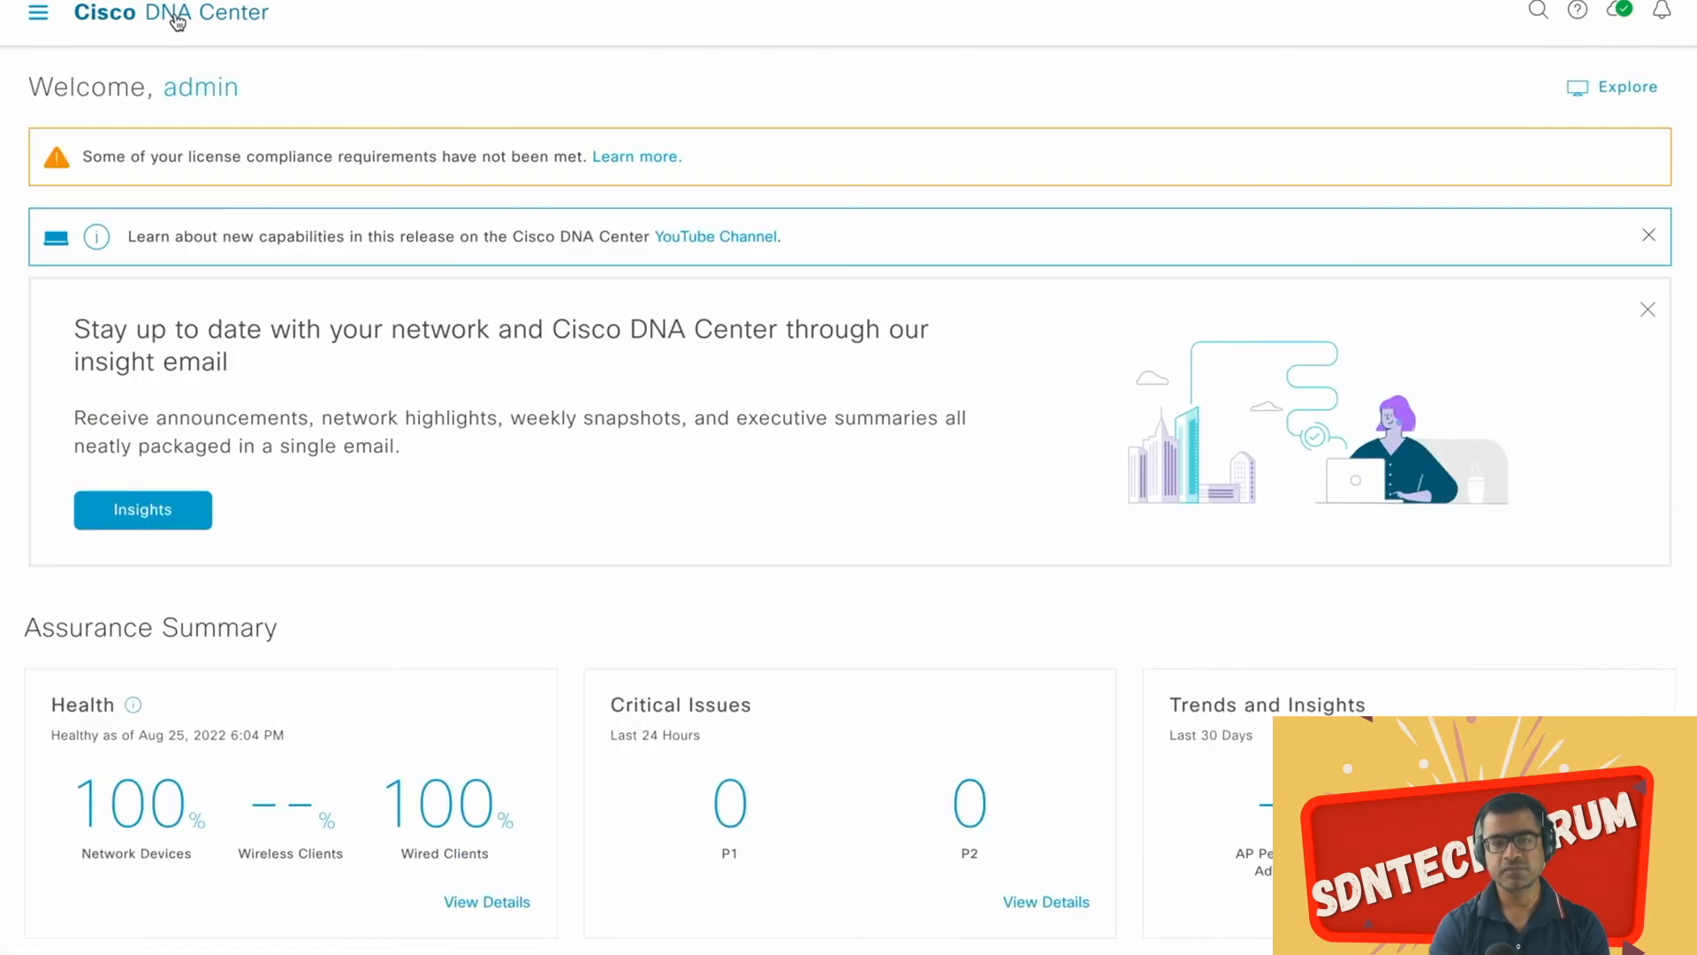
left_click(38, 12)
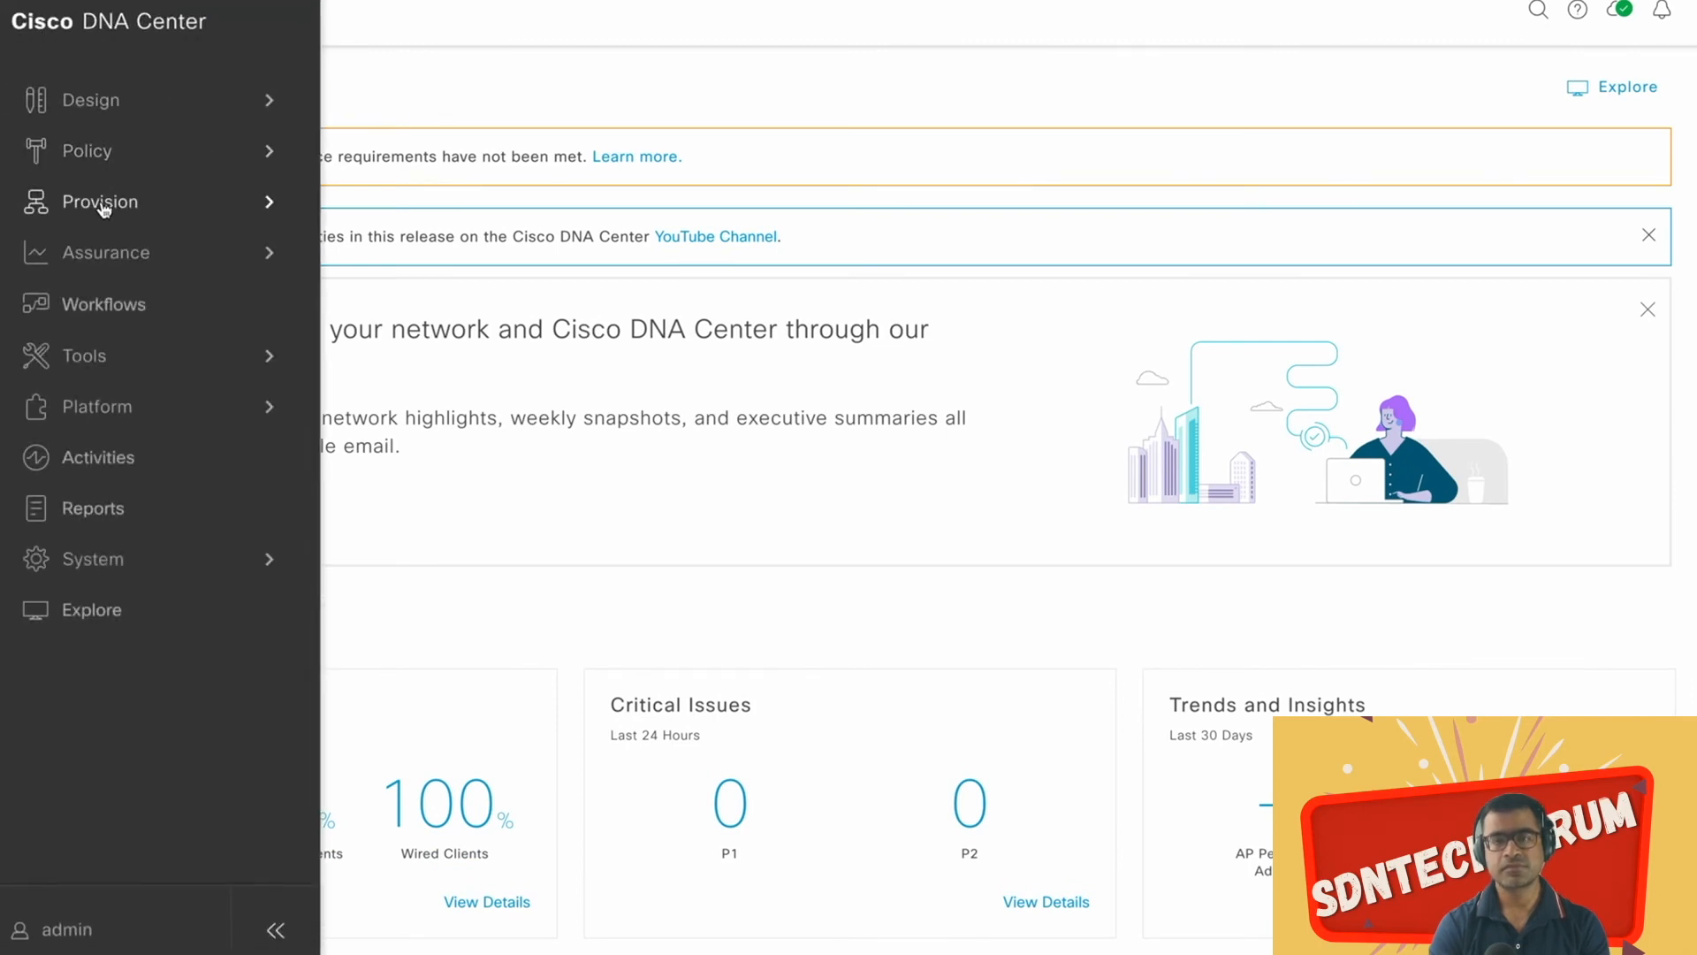
left_click(103, 206)
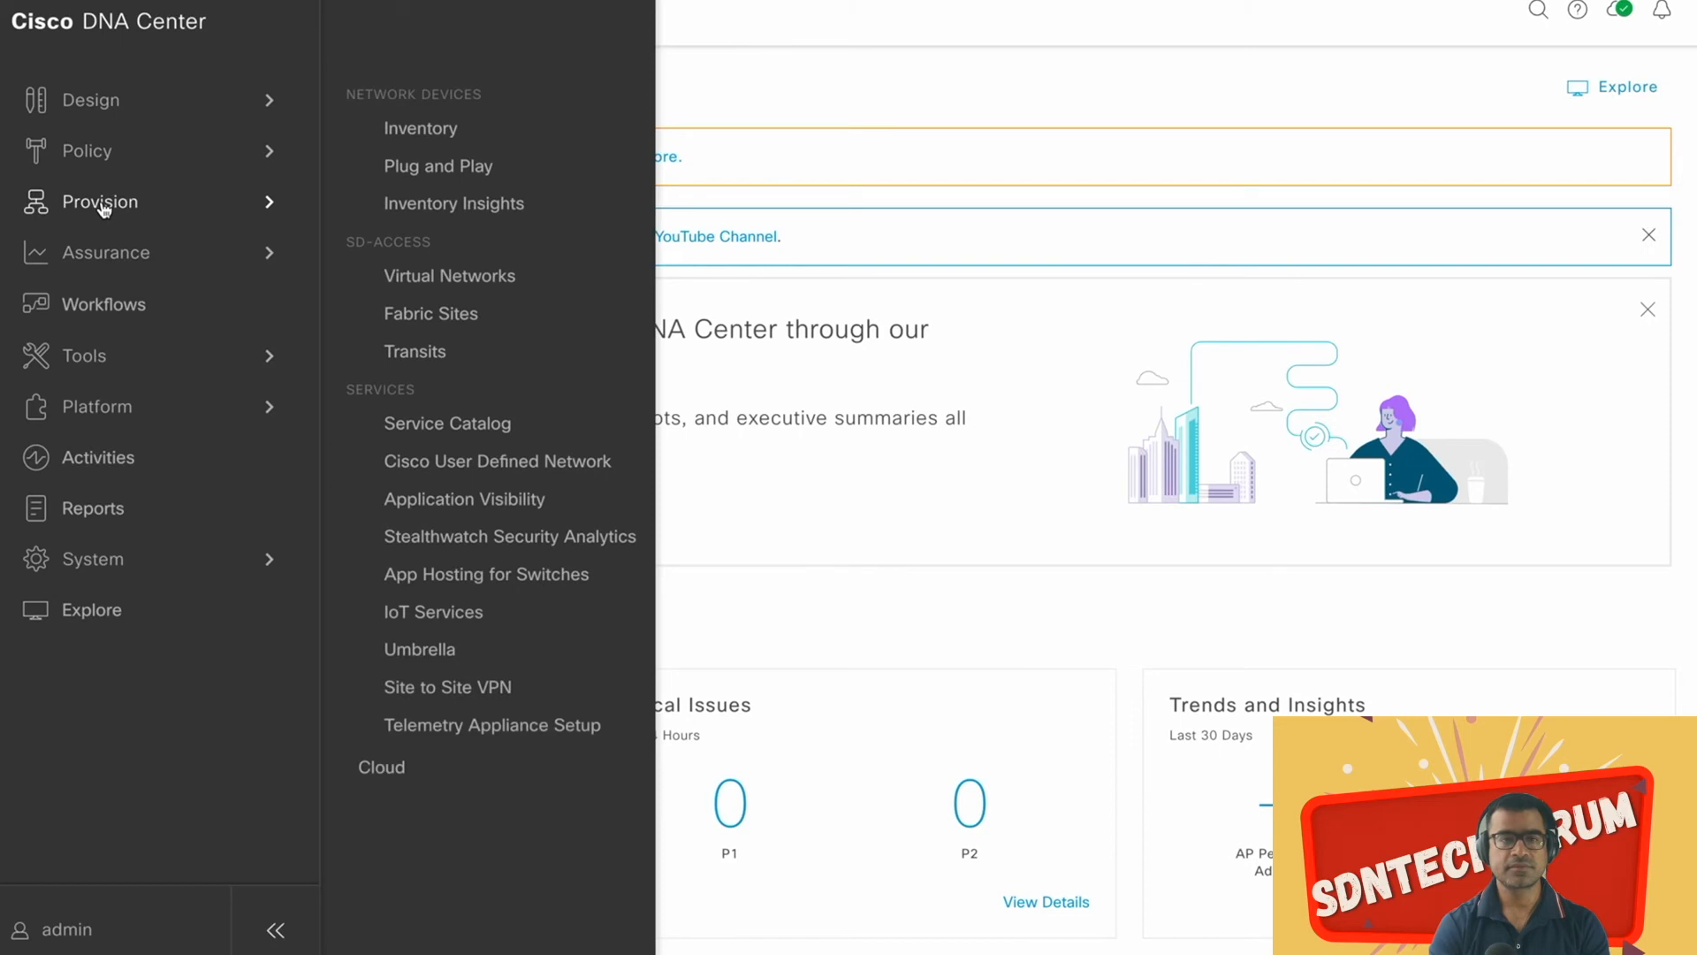
left_click(106, 157)
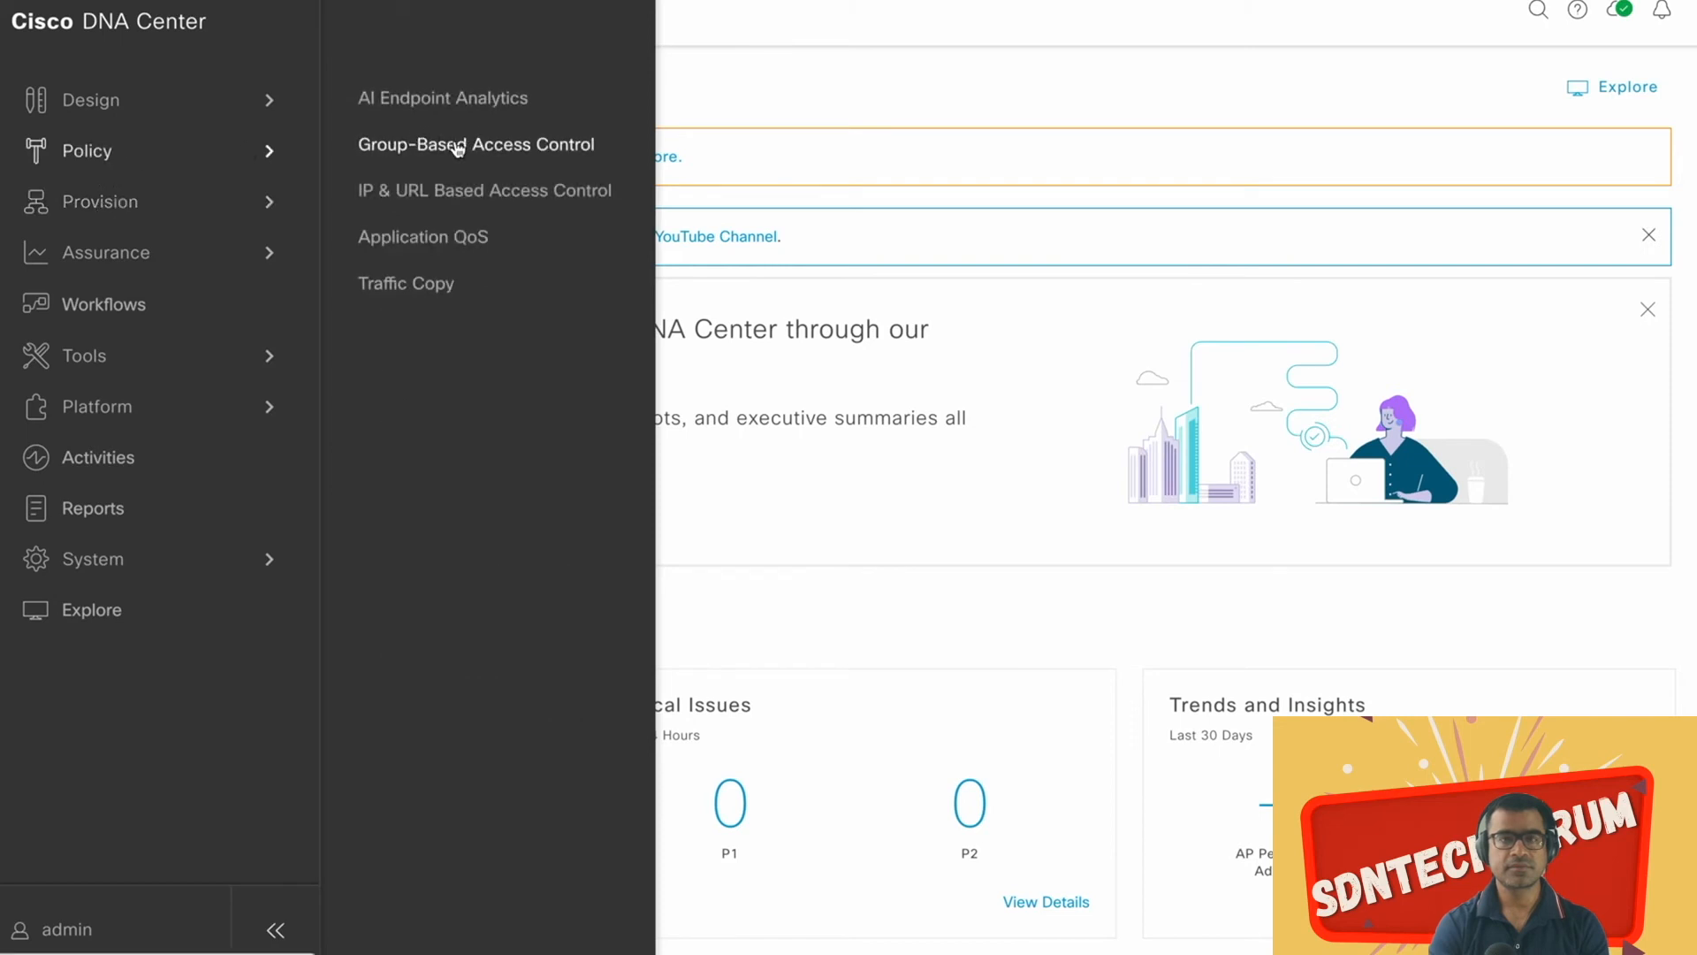
left_click(458, 147)
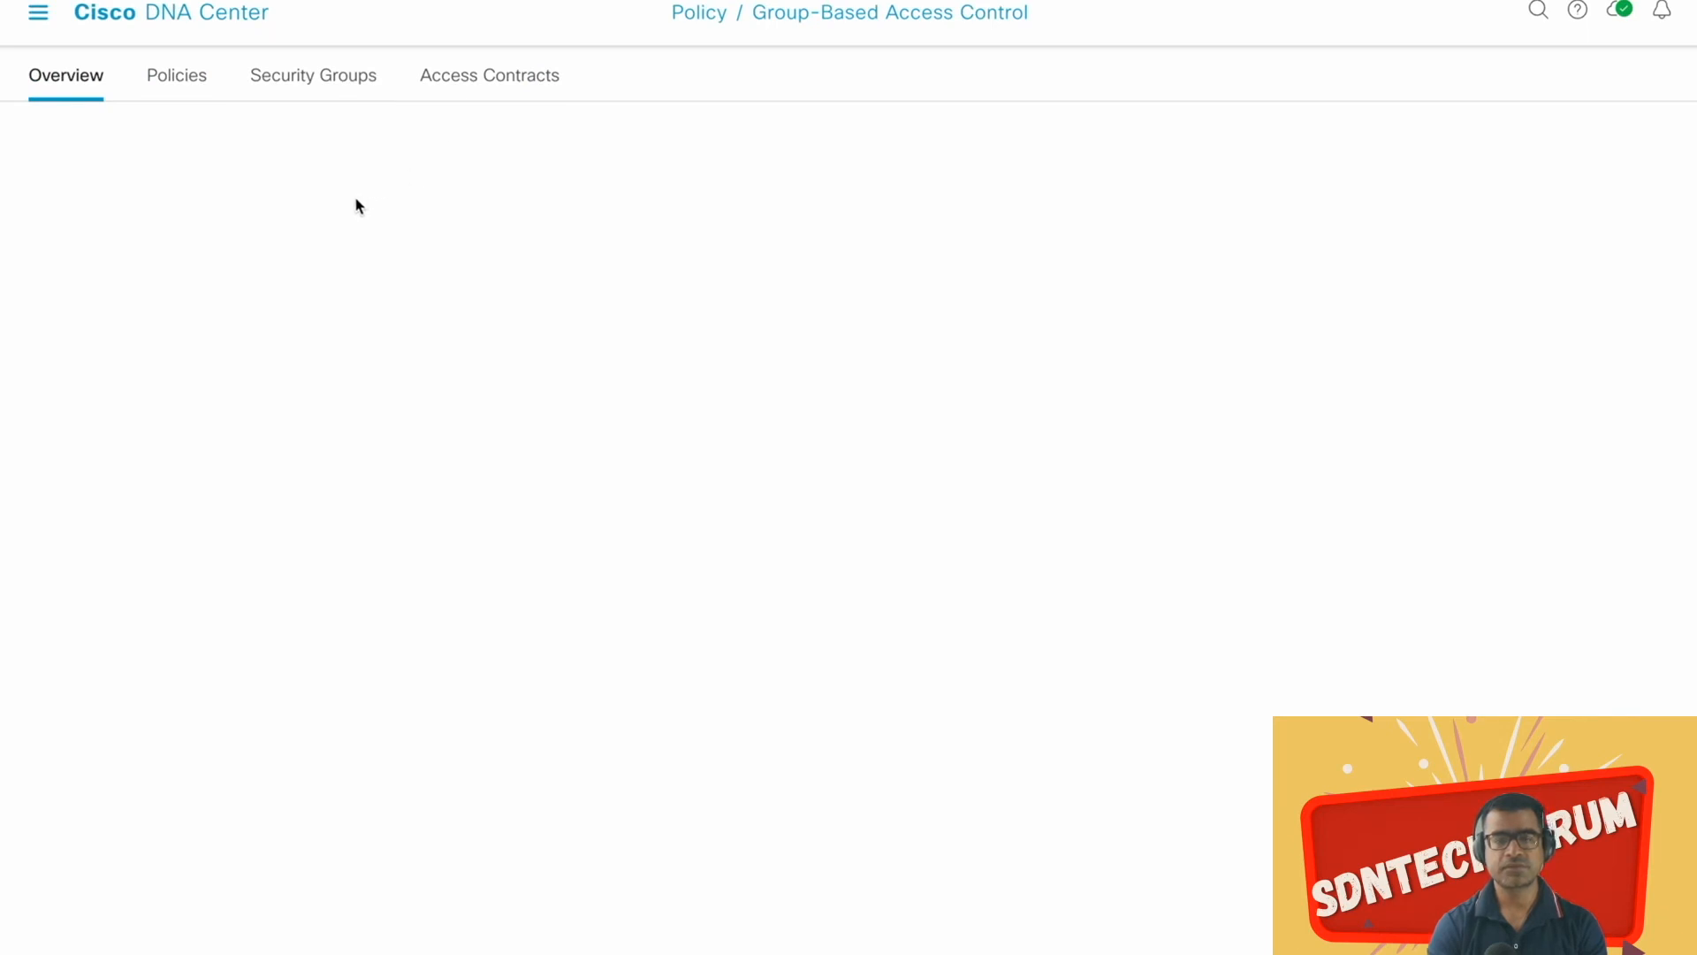
left_click(516, 86)
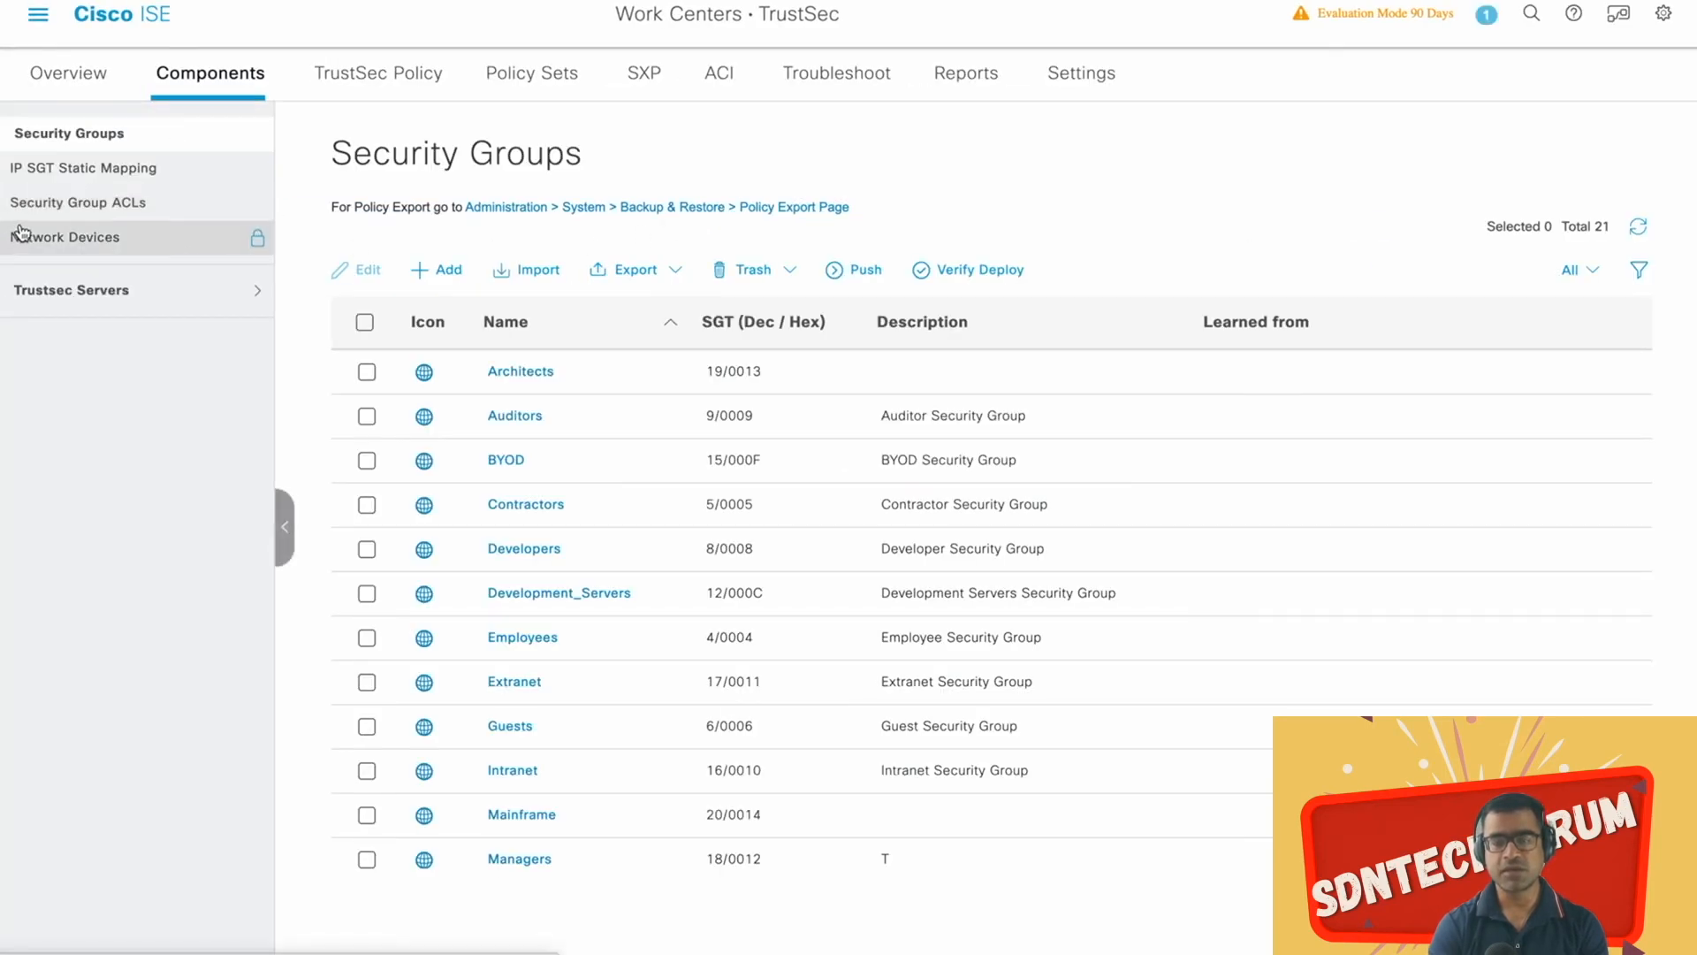
Step: In Cisco ISE, examine the rules of the AllowDHCPDNS security group ACL and return to the ACL list
left_click(83, 217)
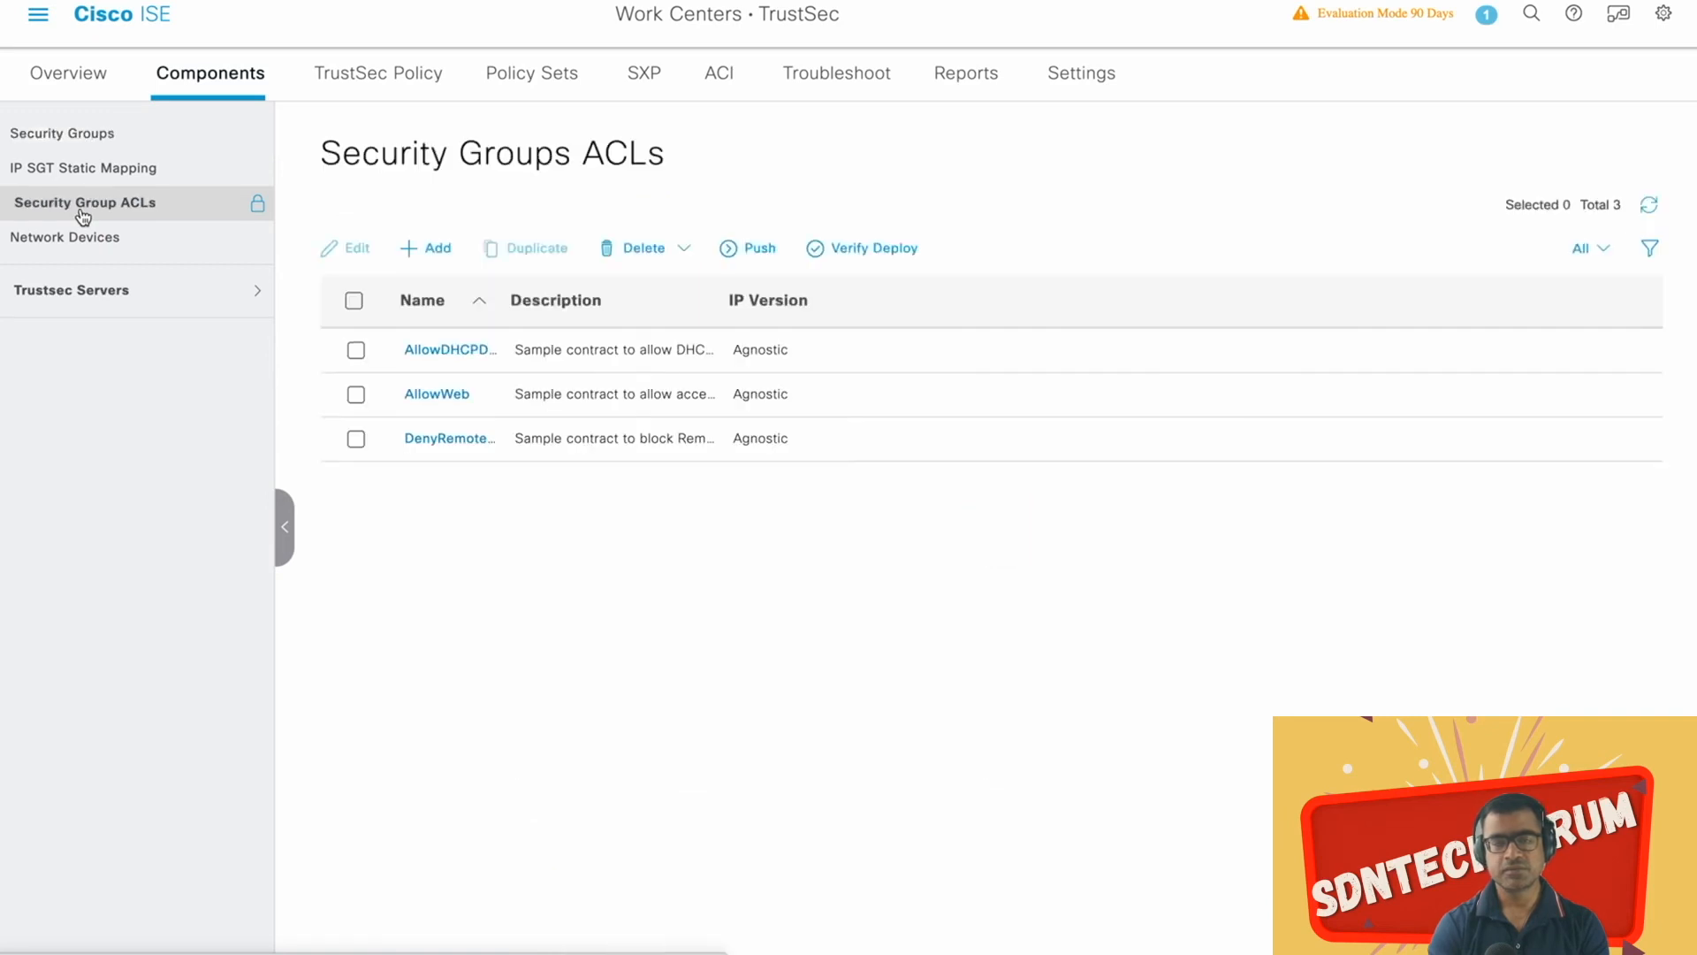
left_click(446, 354)
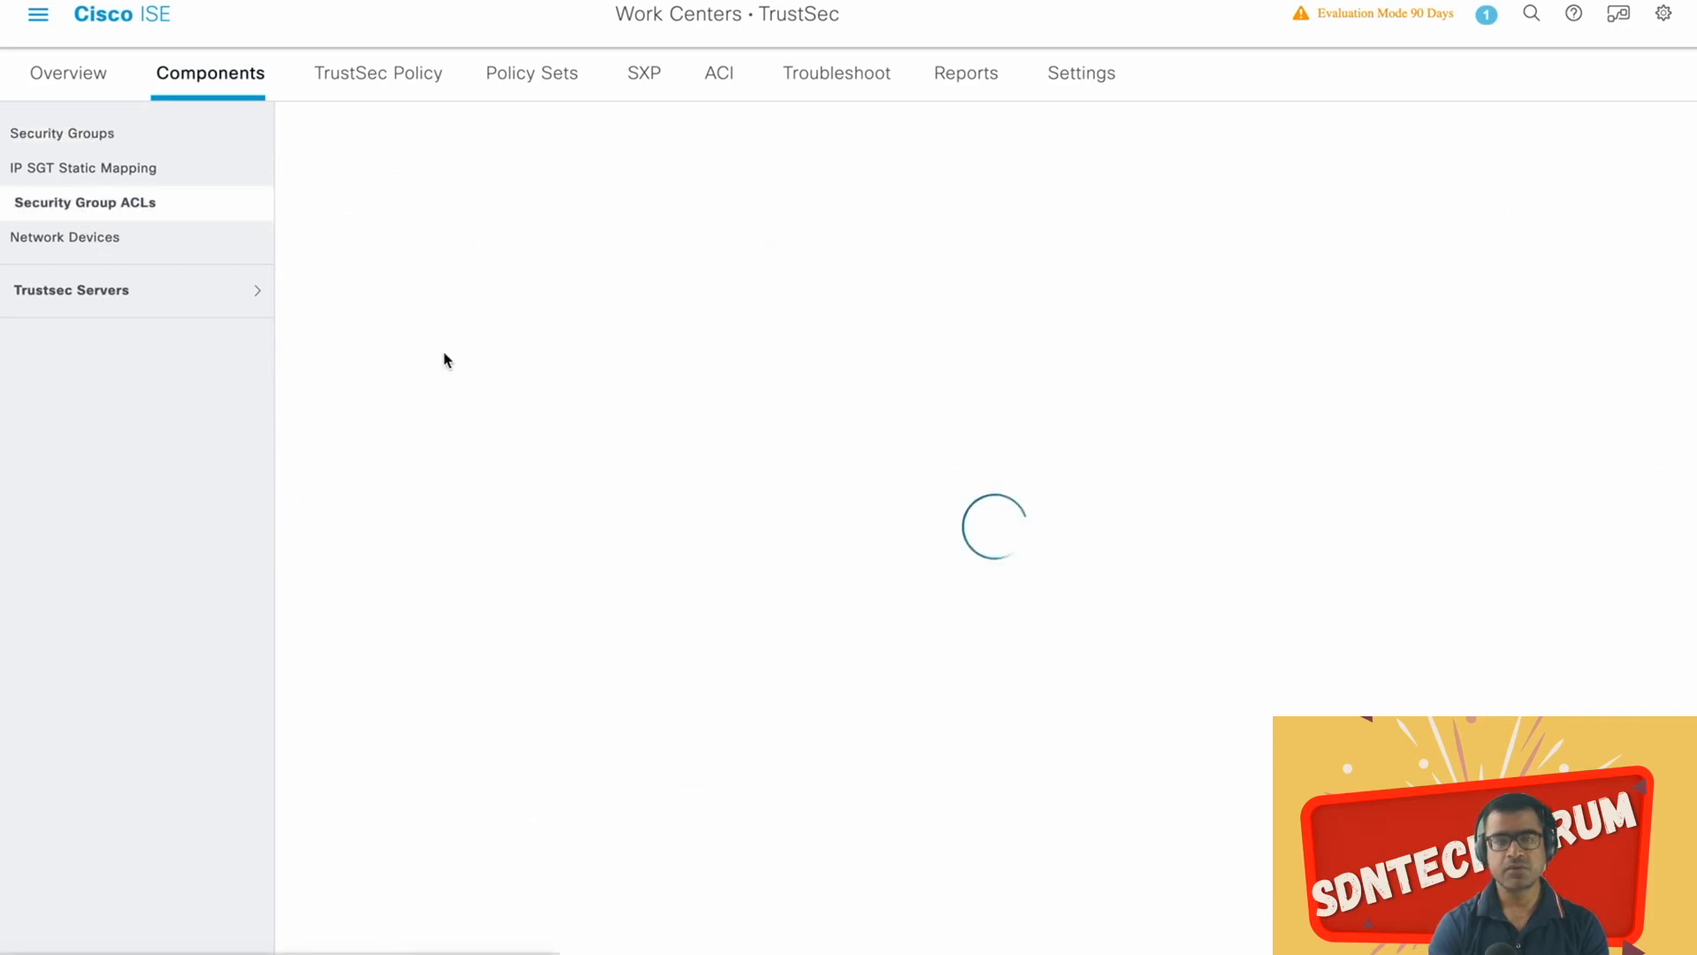
left_click_drag(593, 664, 537, 458)
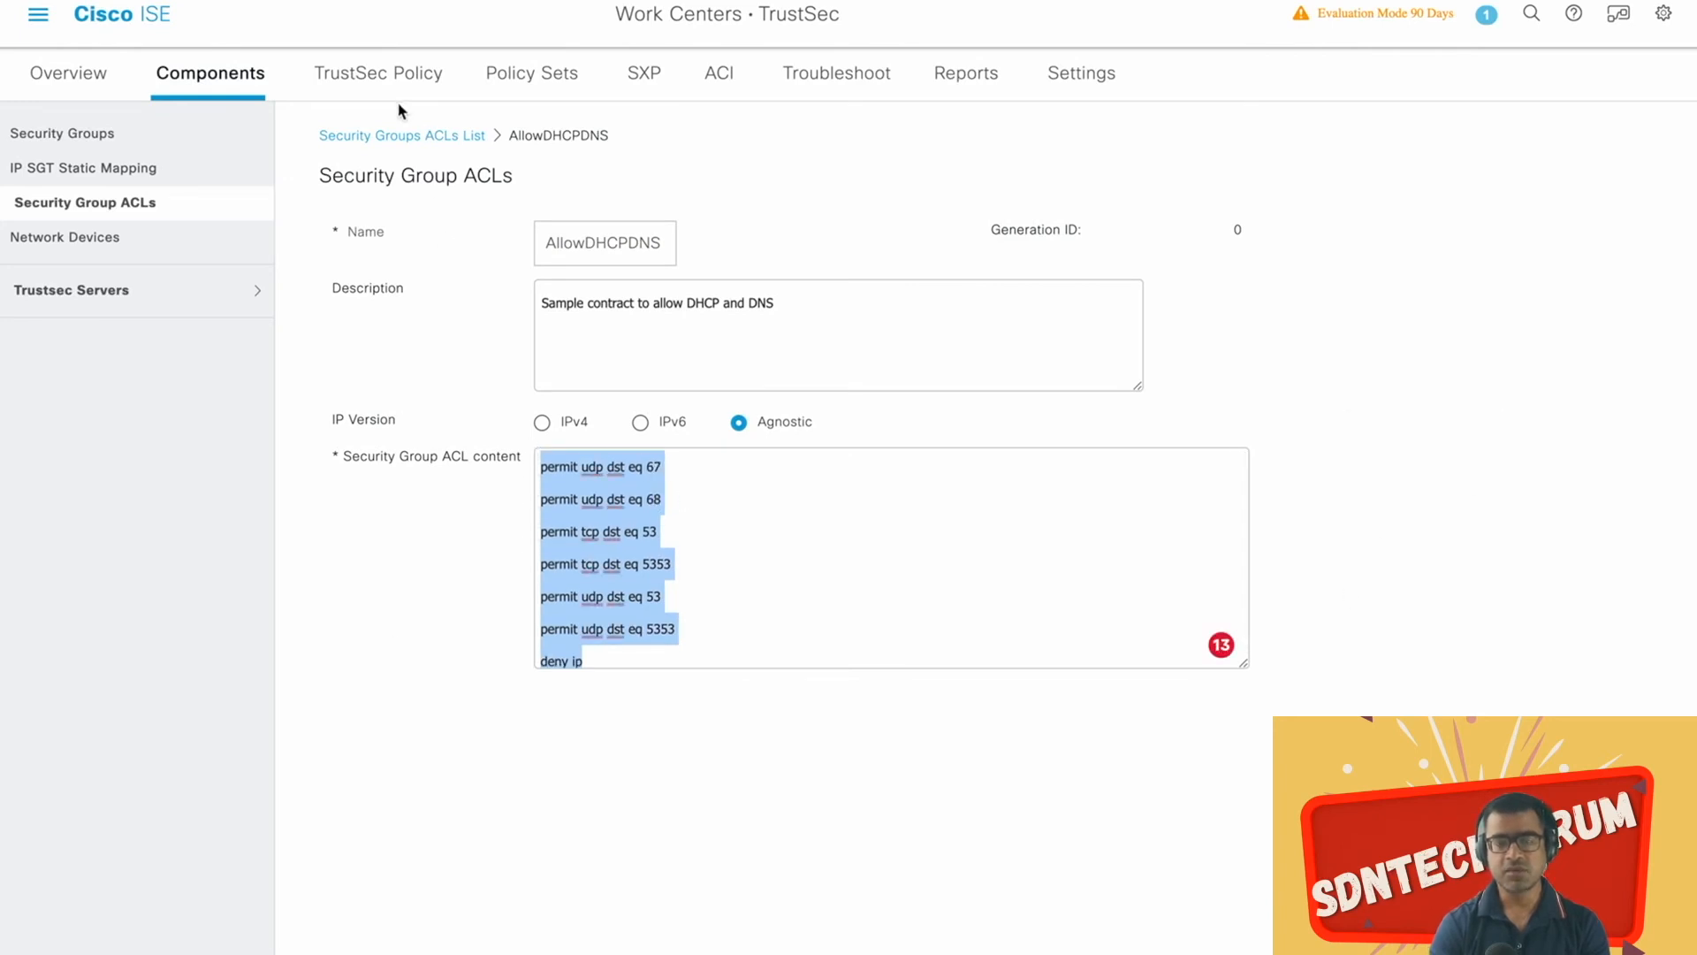
left_click(397, 137)
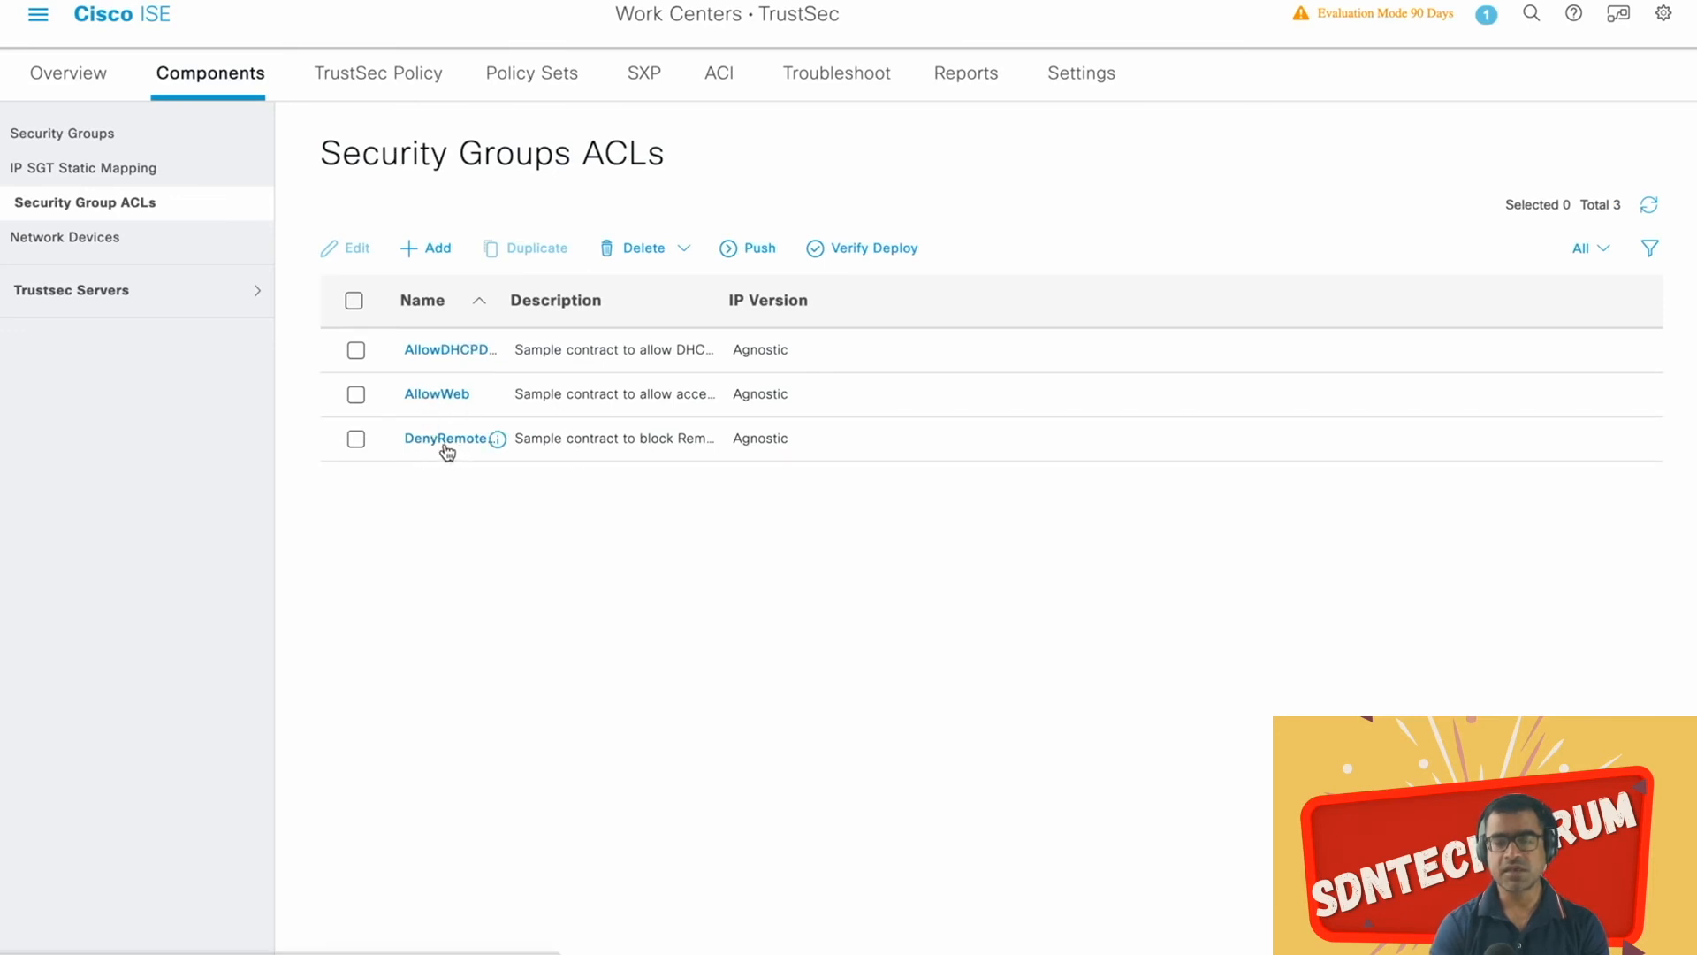
Step: Open a new security group ACL form and look over its name, IP version and ACL content fields
left_click(439, 249)
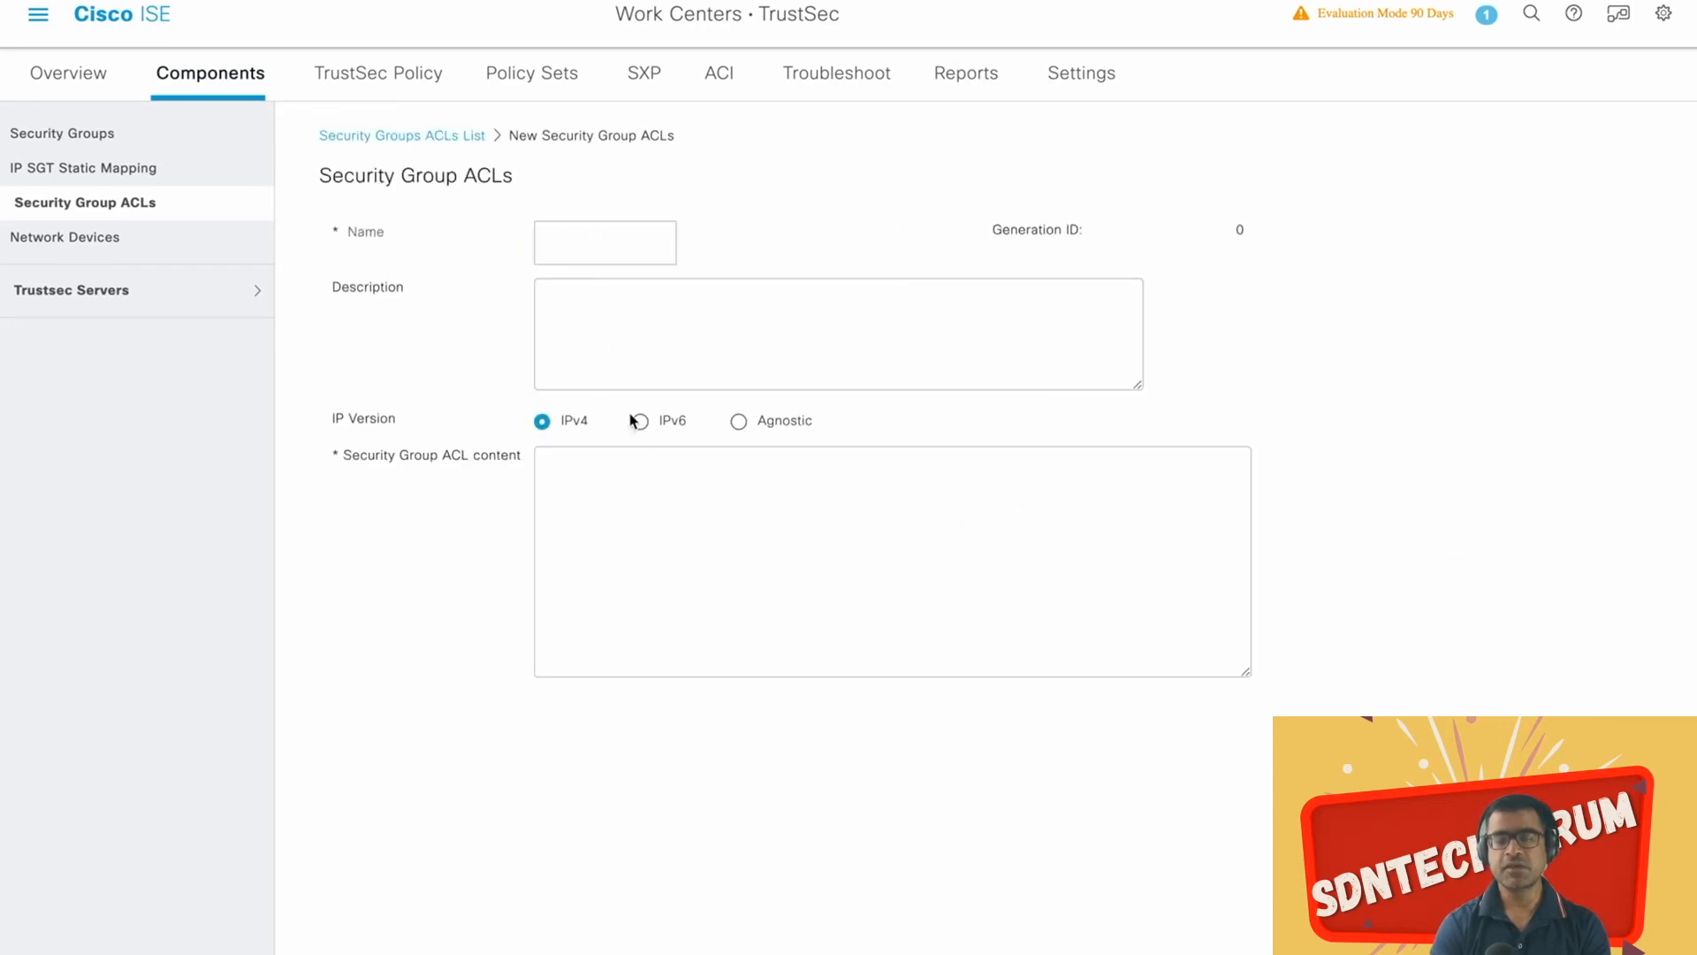
left_click(589, 481)
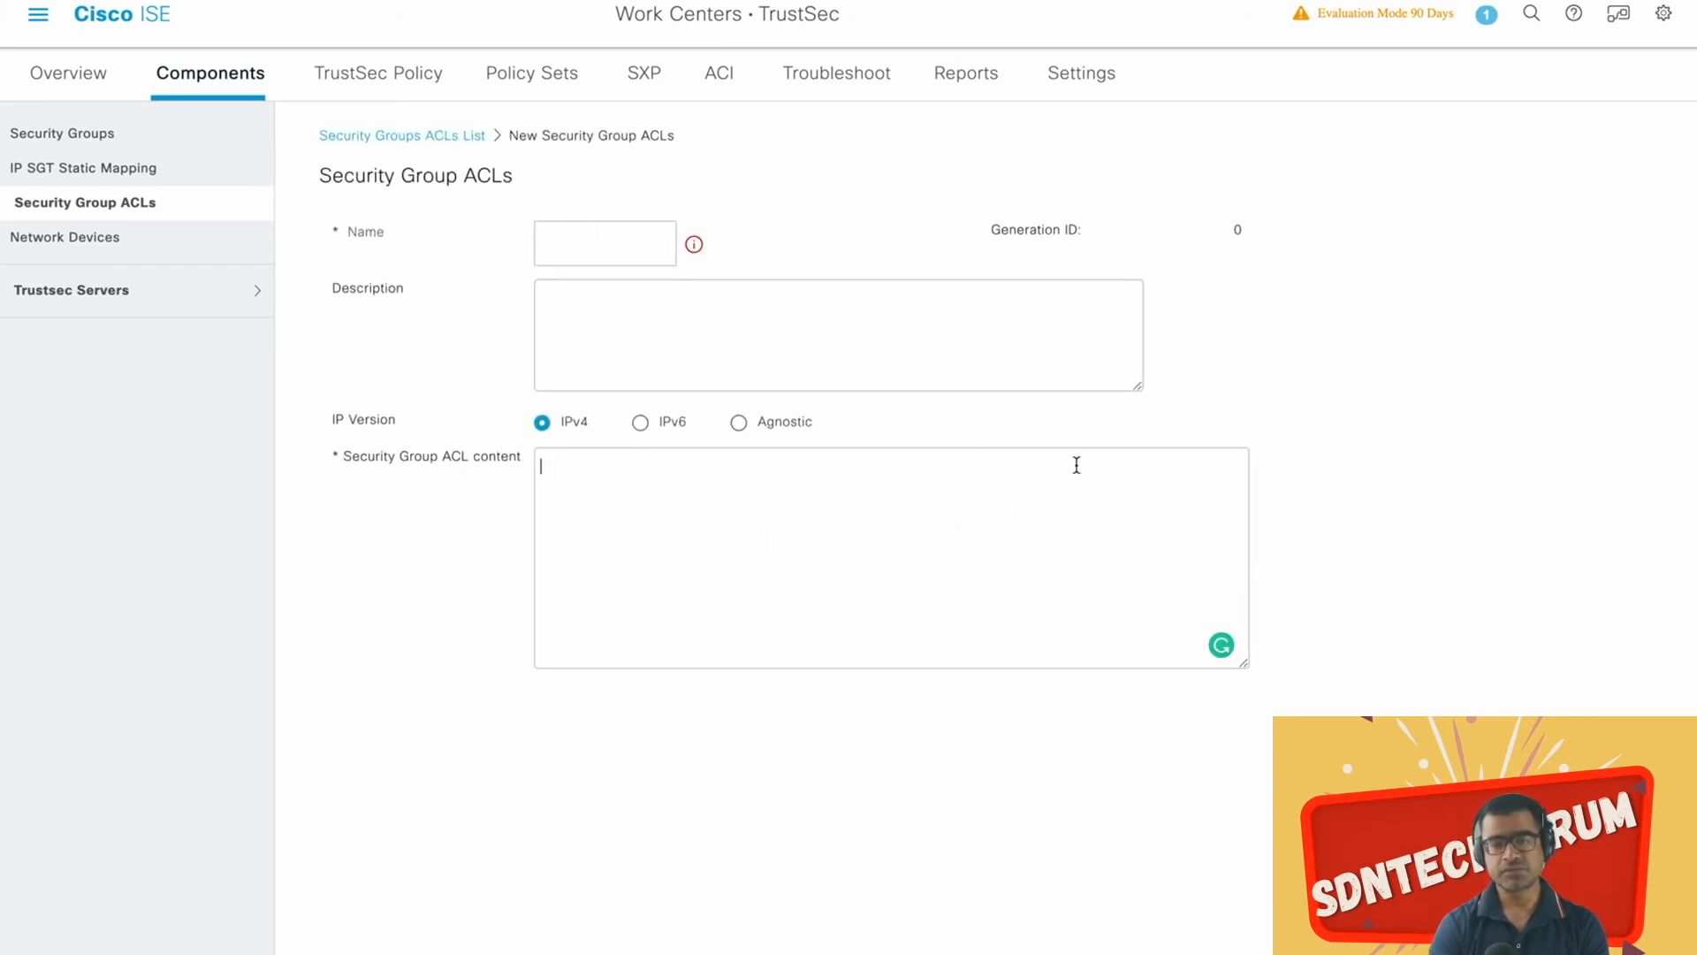
left_click(571, 241)
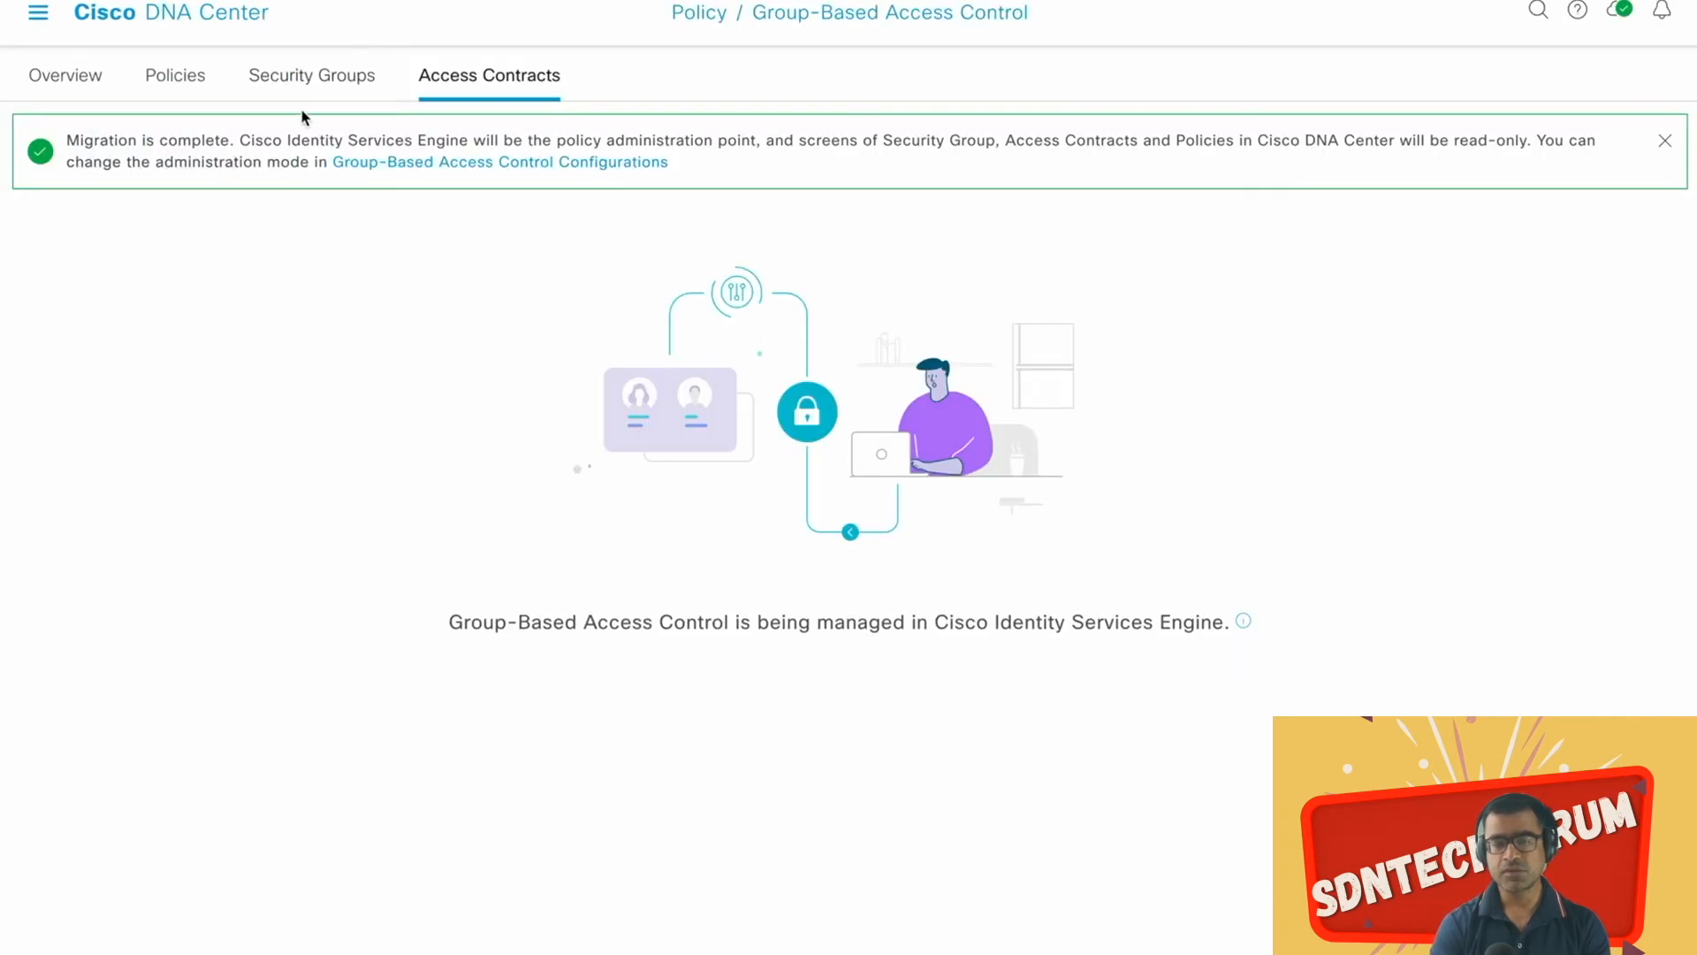
Step: In Cisco DNA Center, set the Group-Based Access Control administration mode to Cisco DNA Center and start the policy migration
left_click(541, 164)
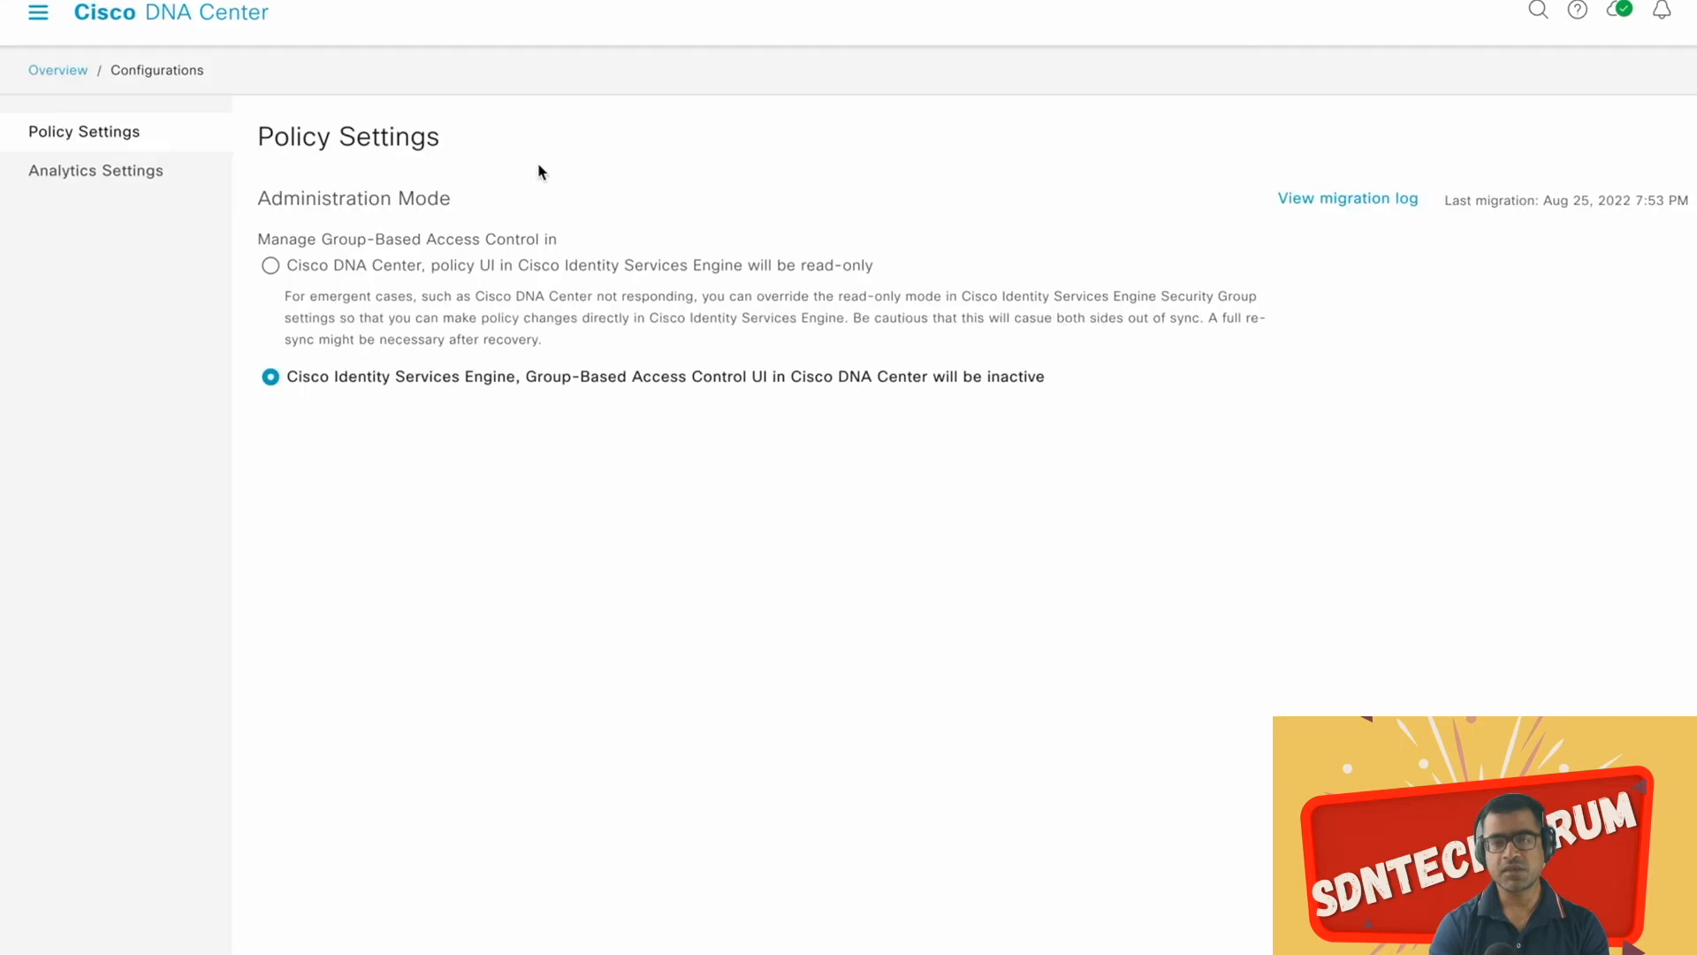
left_click(270, 267)
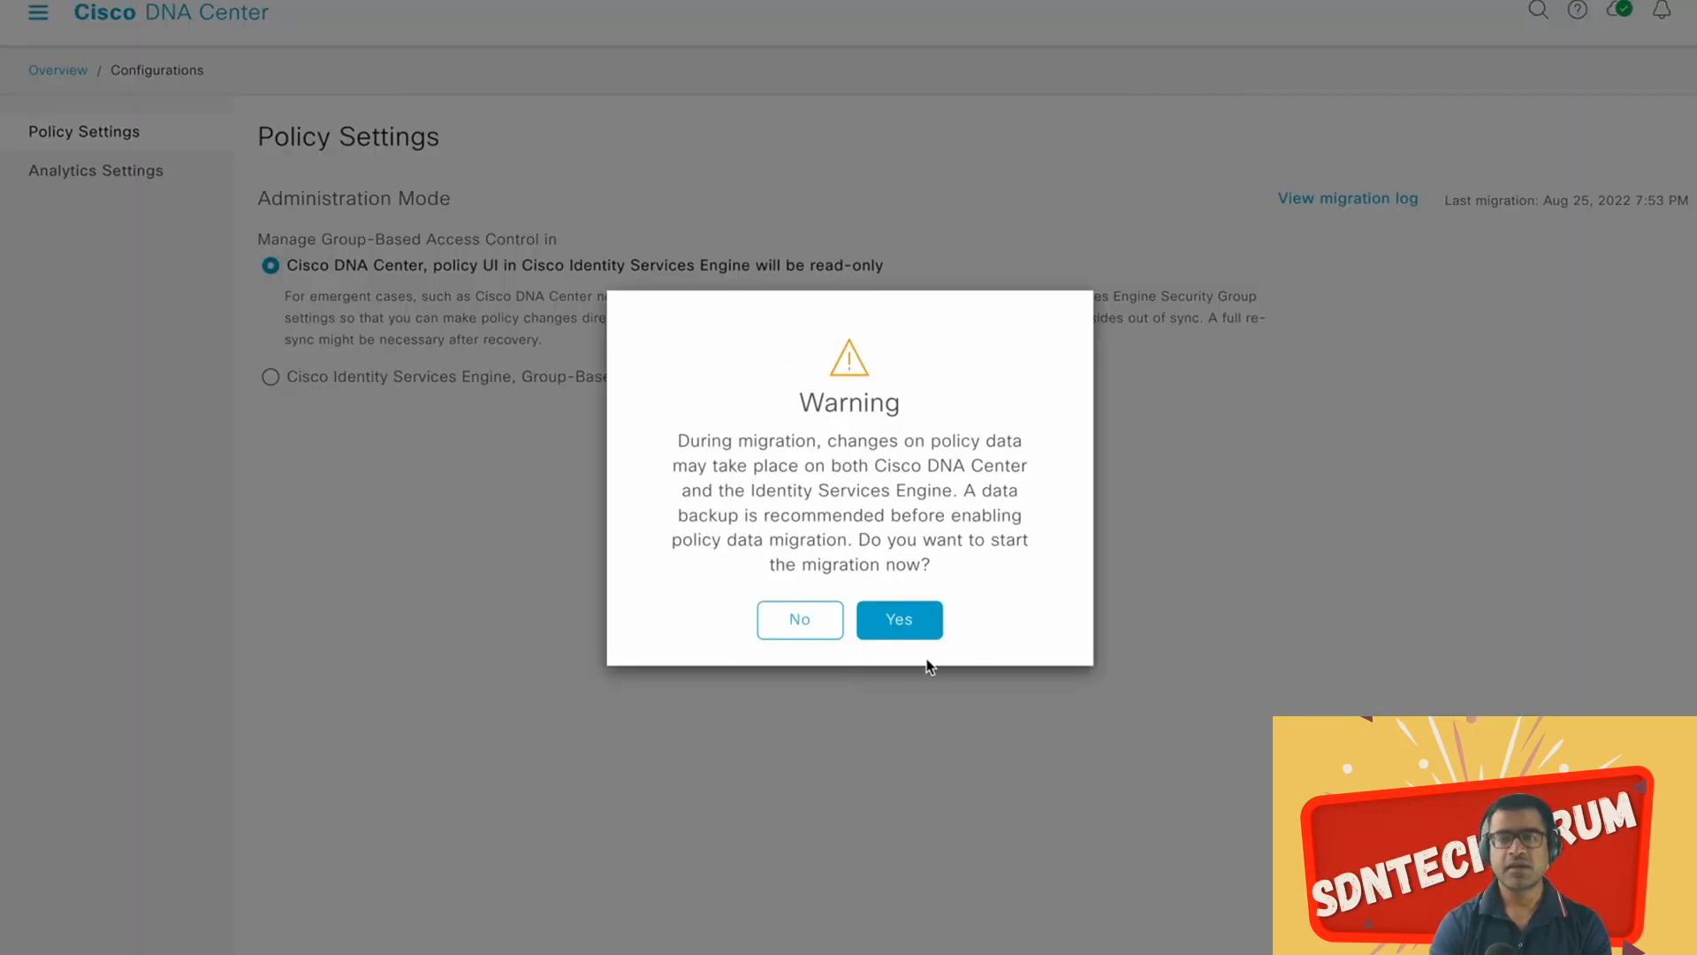
left_click(894, 631)
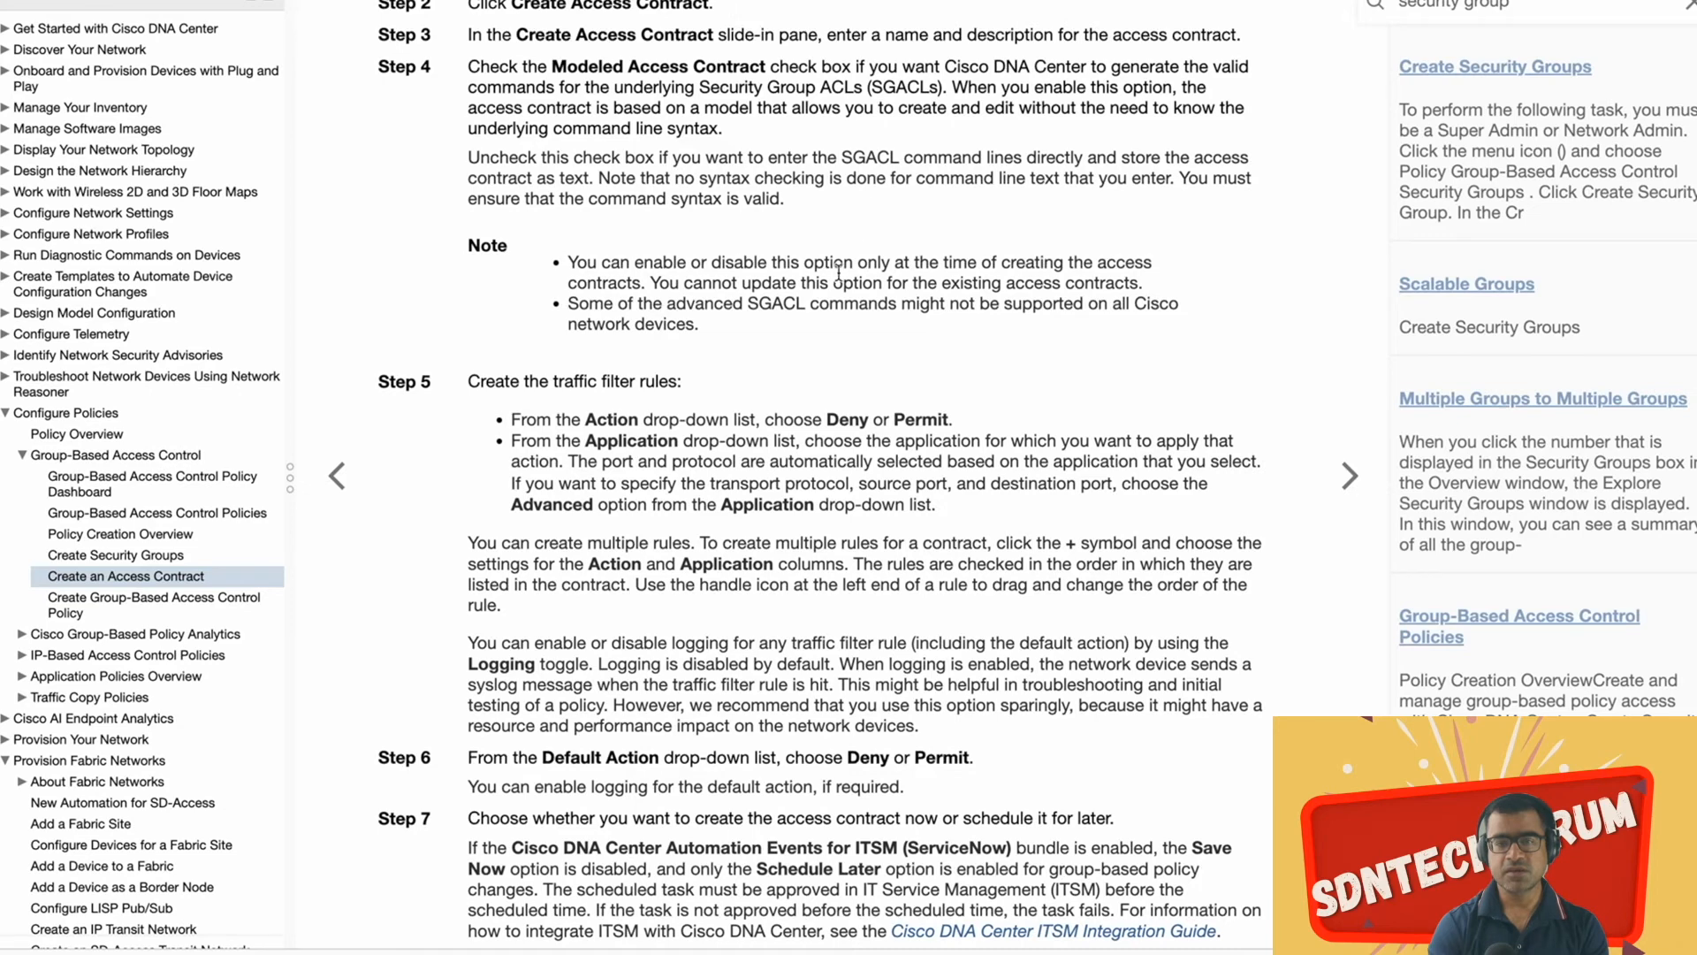
Step: In the Cisco DNA Center user guide, read the Create an Access Contract procedure, including its traffic filter rules and default action
scroll(840, 263, "down", 1)
triple_click(805, 358)
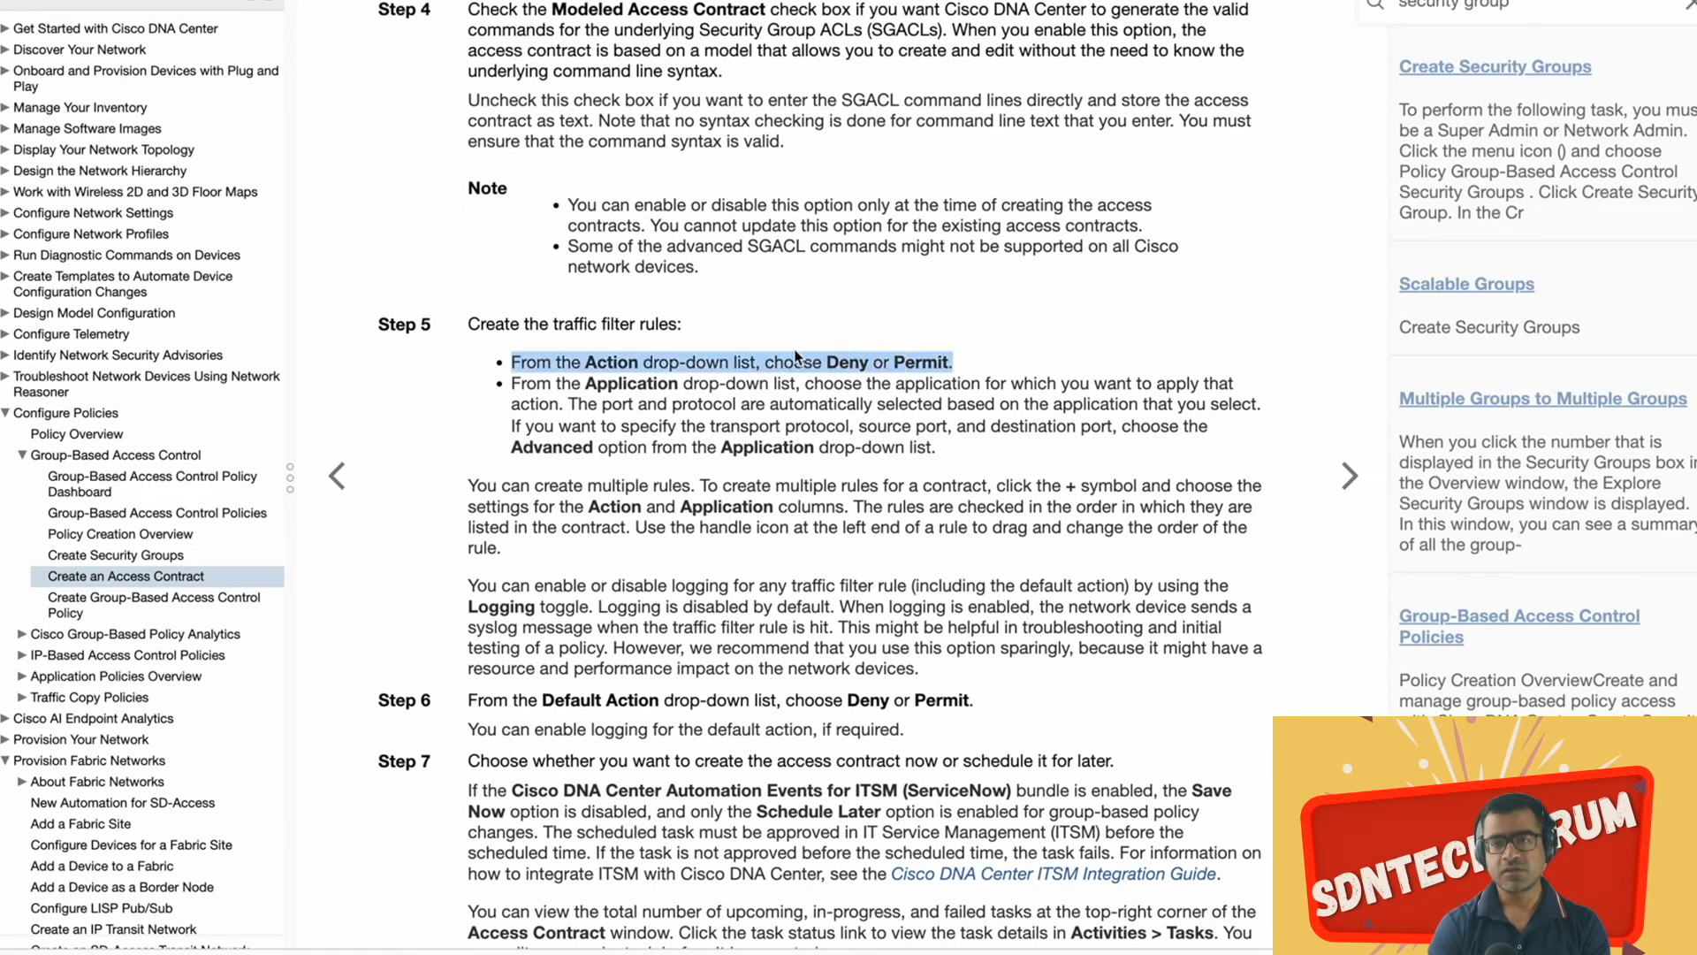
scroll(957, 313, "down", 6)
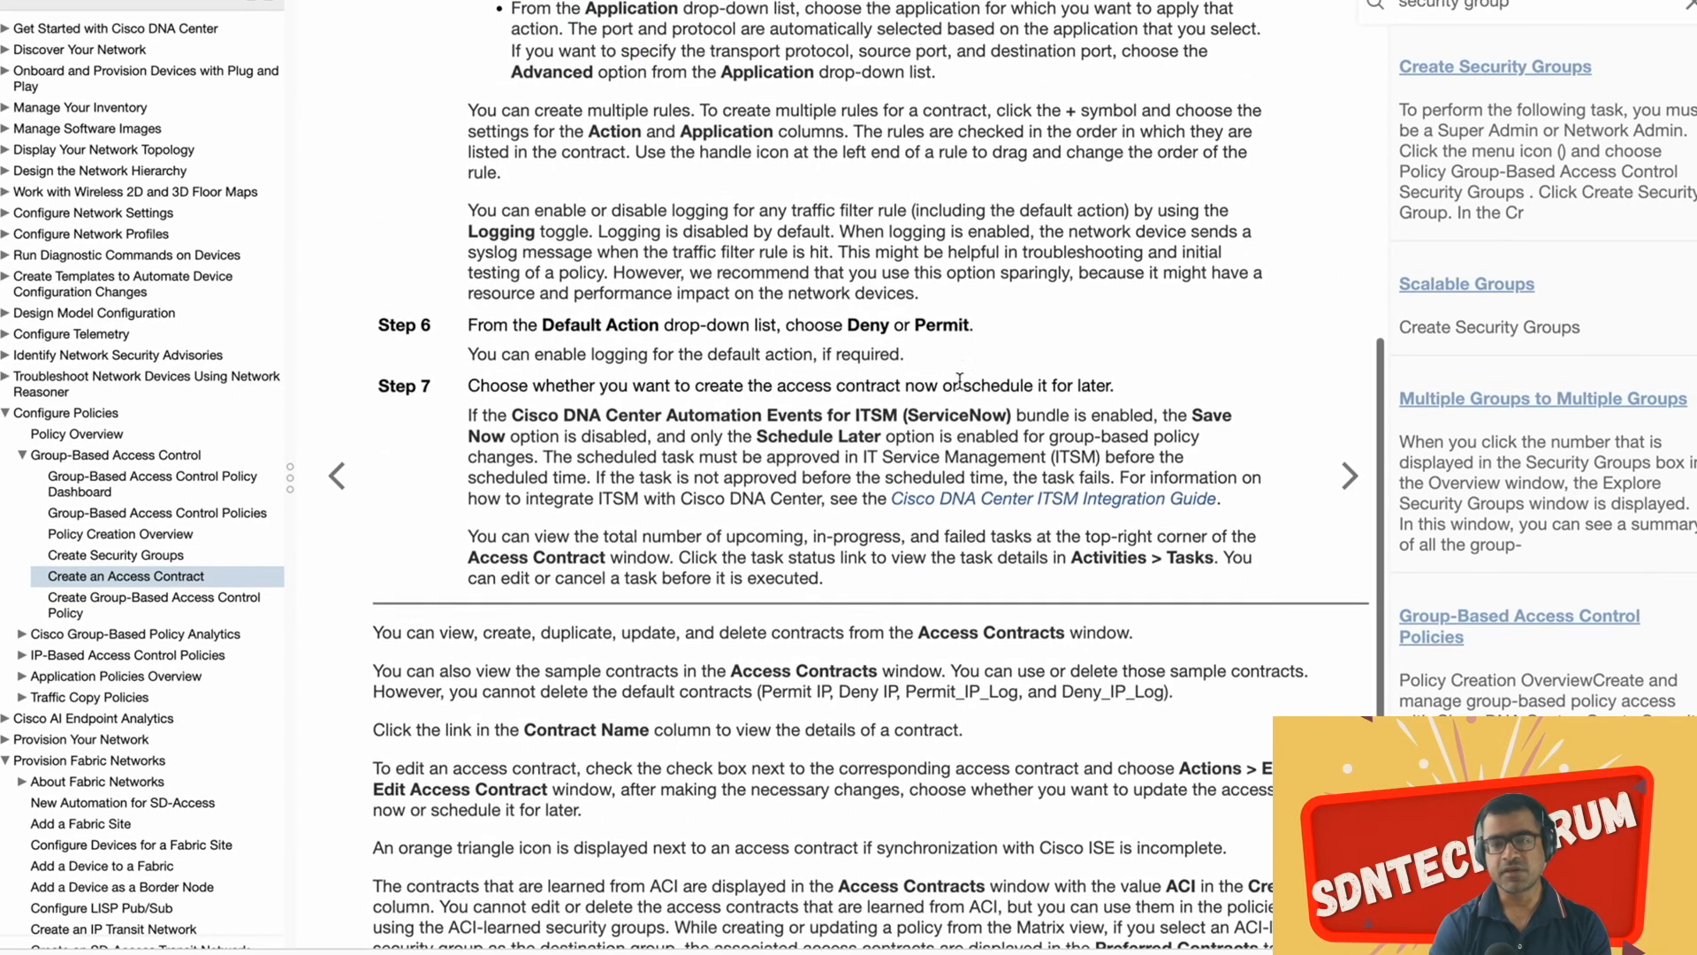
scroll(961, 386, "down", 3)
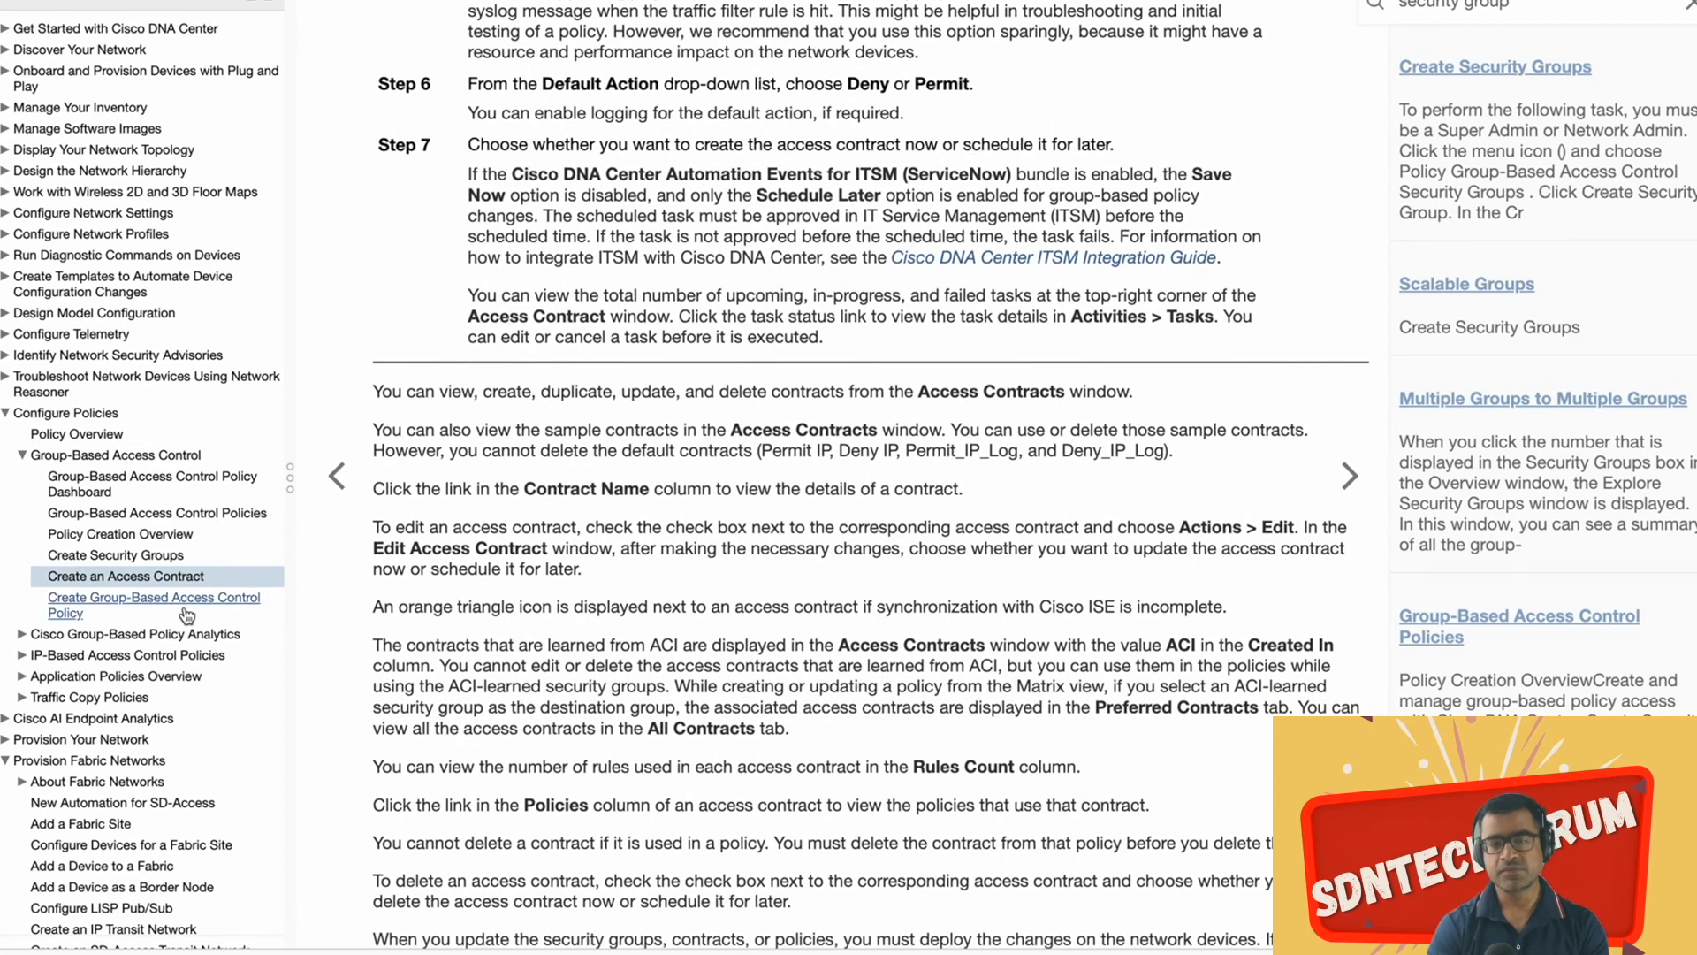
Step: Open the guide's Create Group-Based Access Control Policy topic and read its introduction, Contractors example and procedure steps
left_click(191, 607)
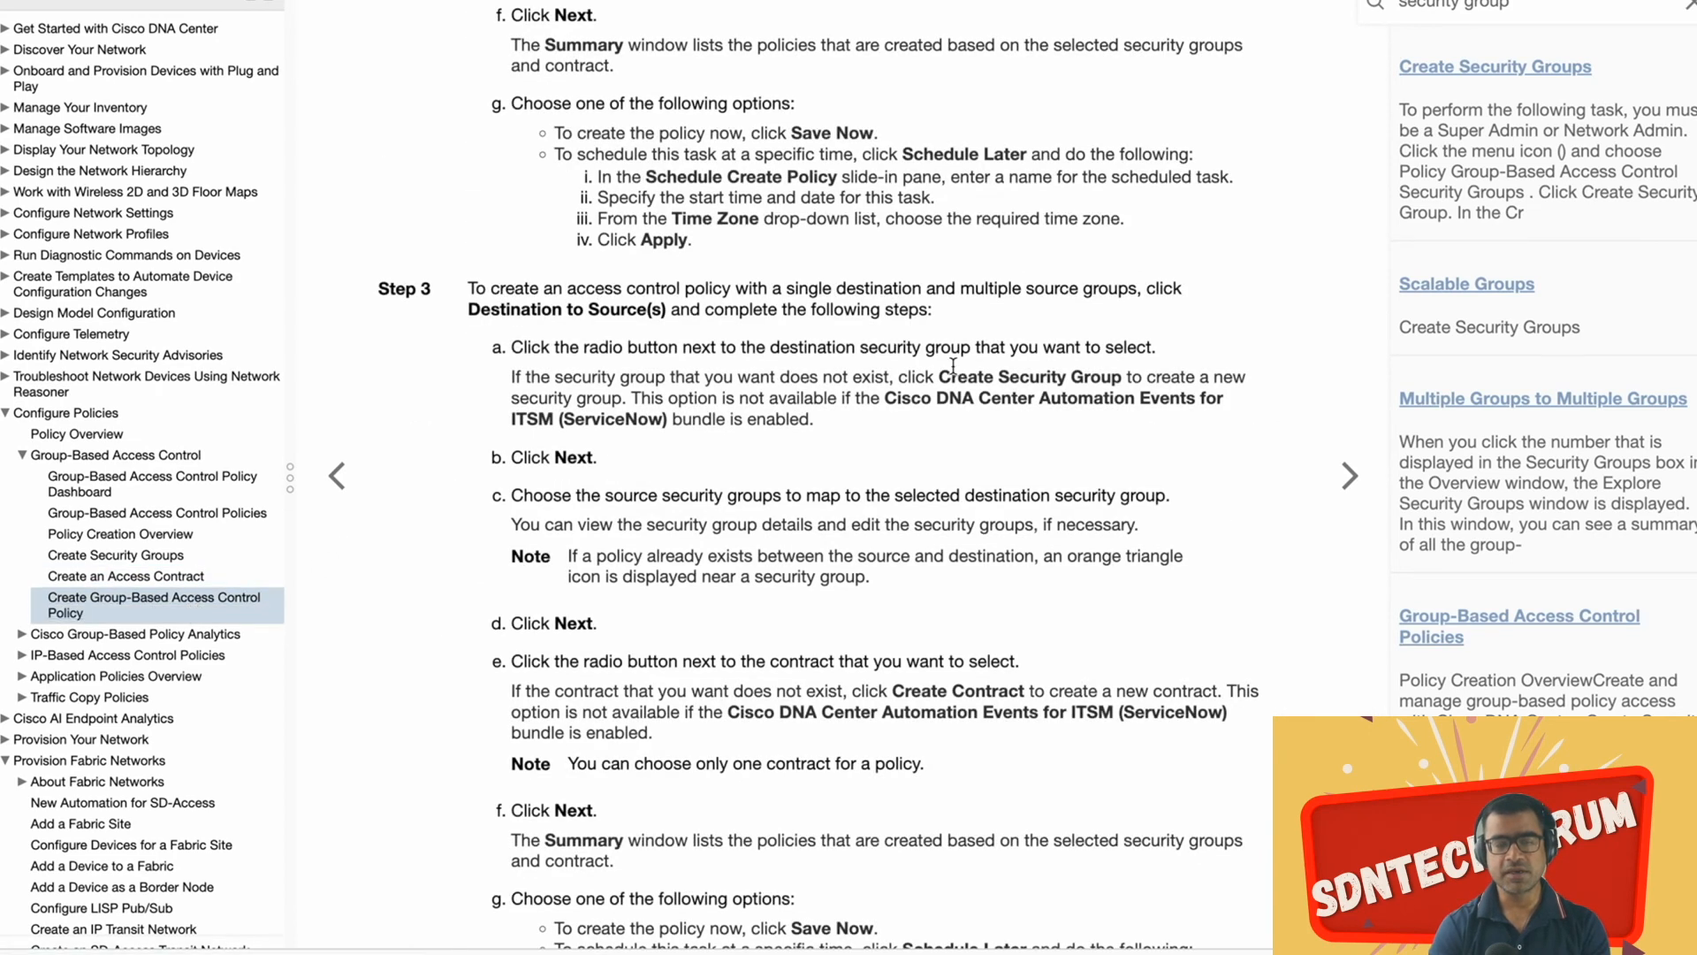
scroll(953, 365, "down", 1)
scroll(953, 365, "up", 6)
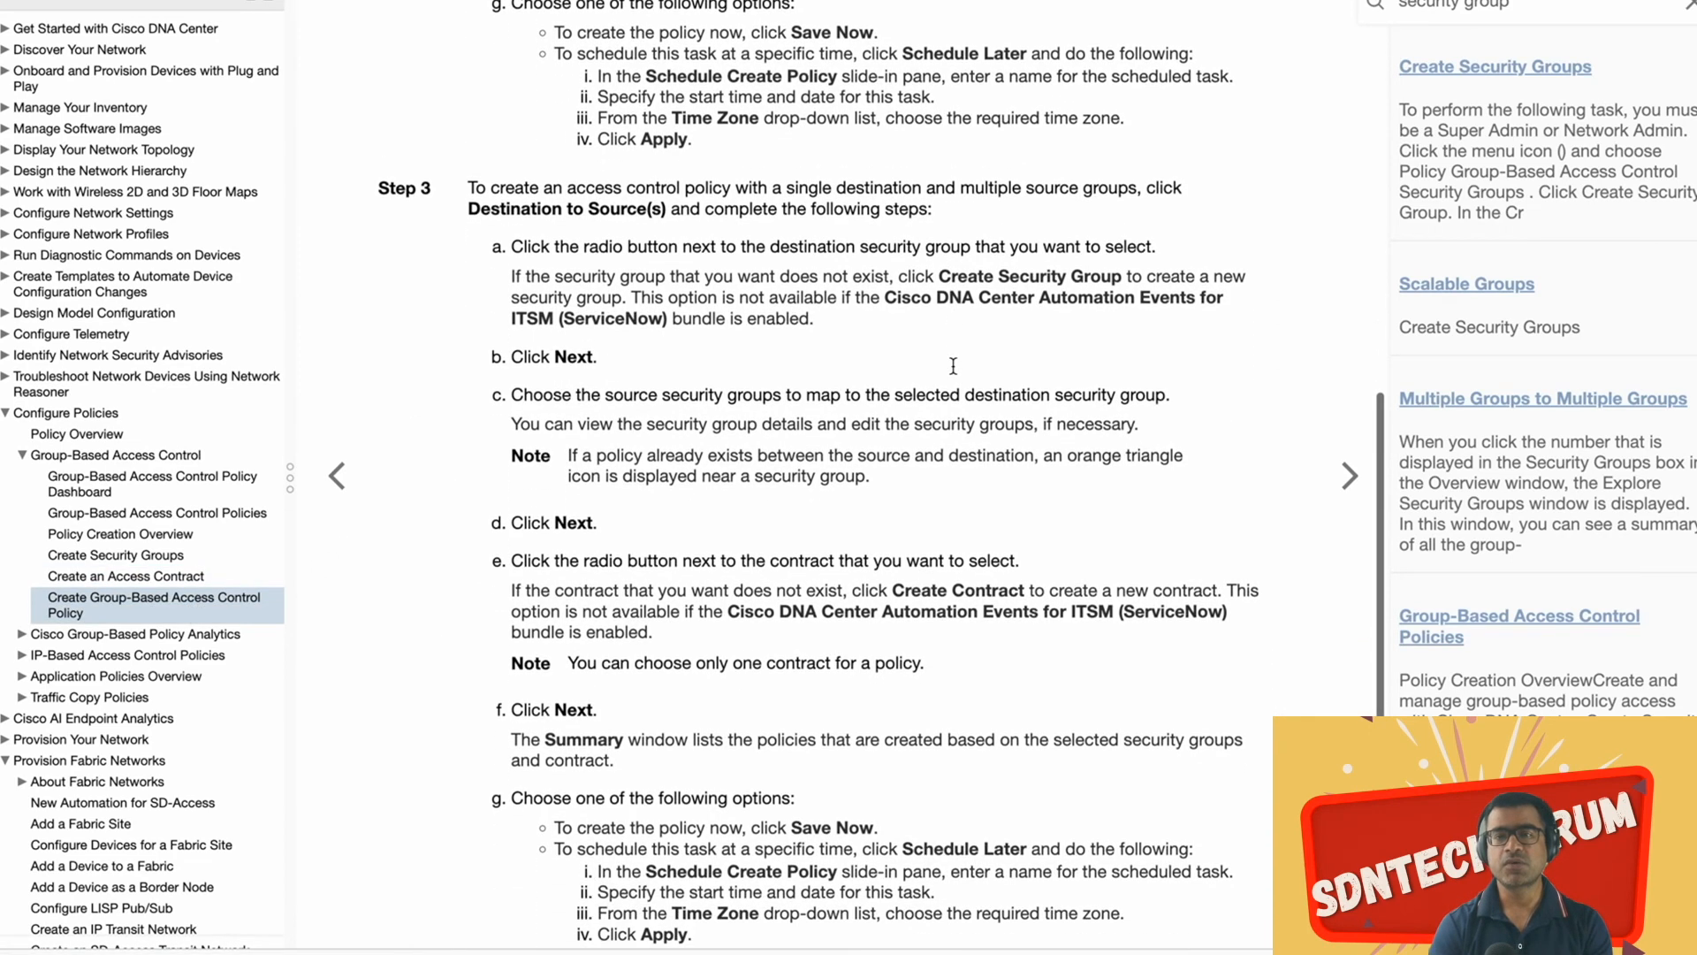
scroll(953, 371, "up", 10)
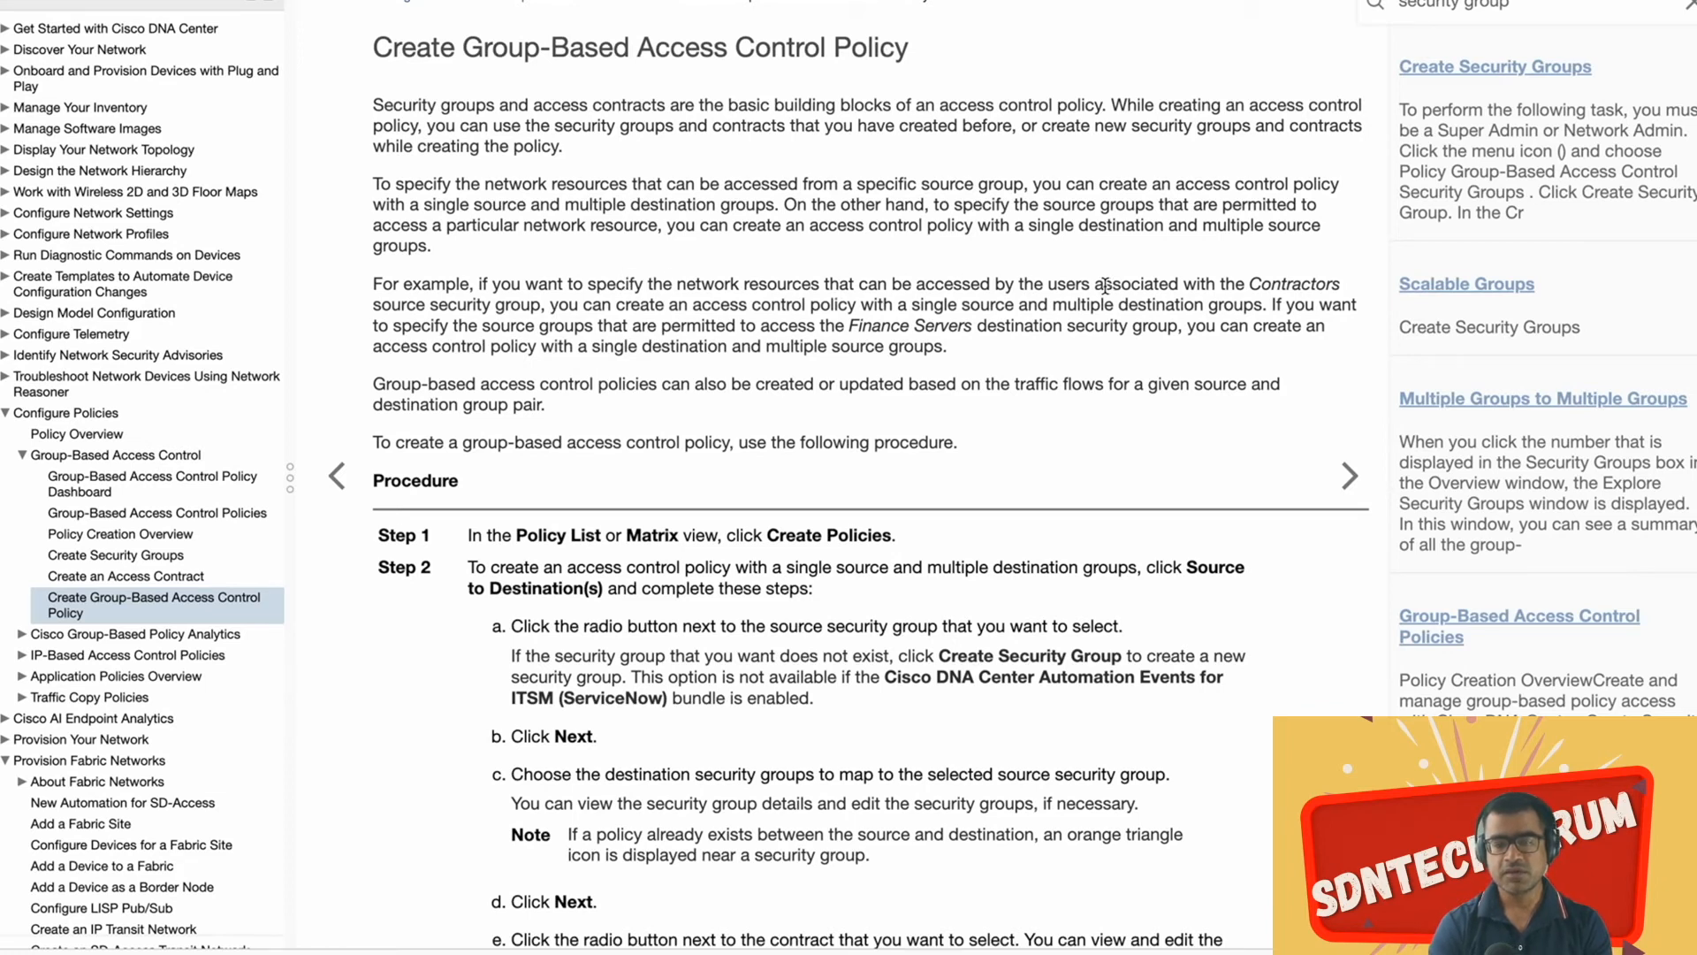
left_click_drag(476, 282, 923, 300)
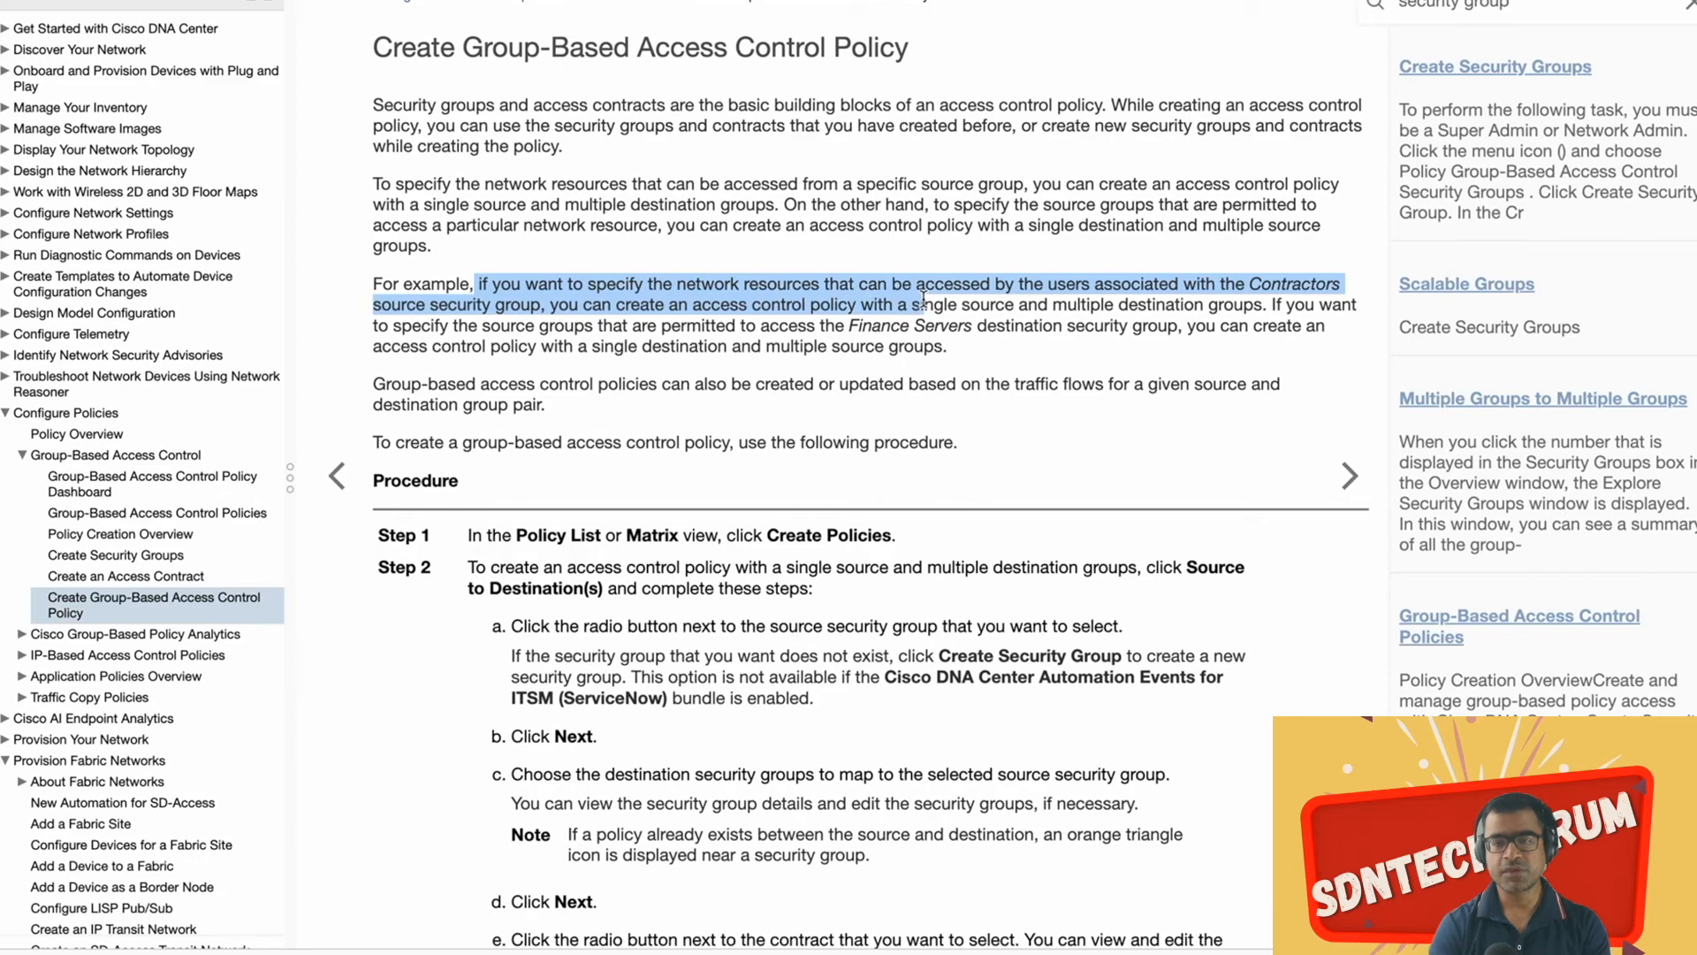
scroll(941, 331, "down", 4)
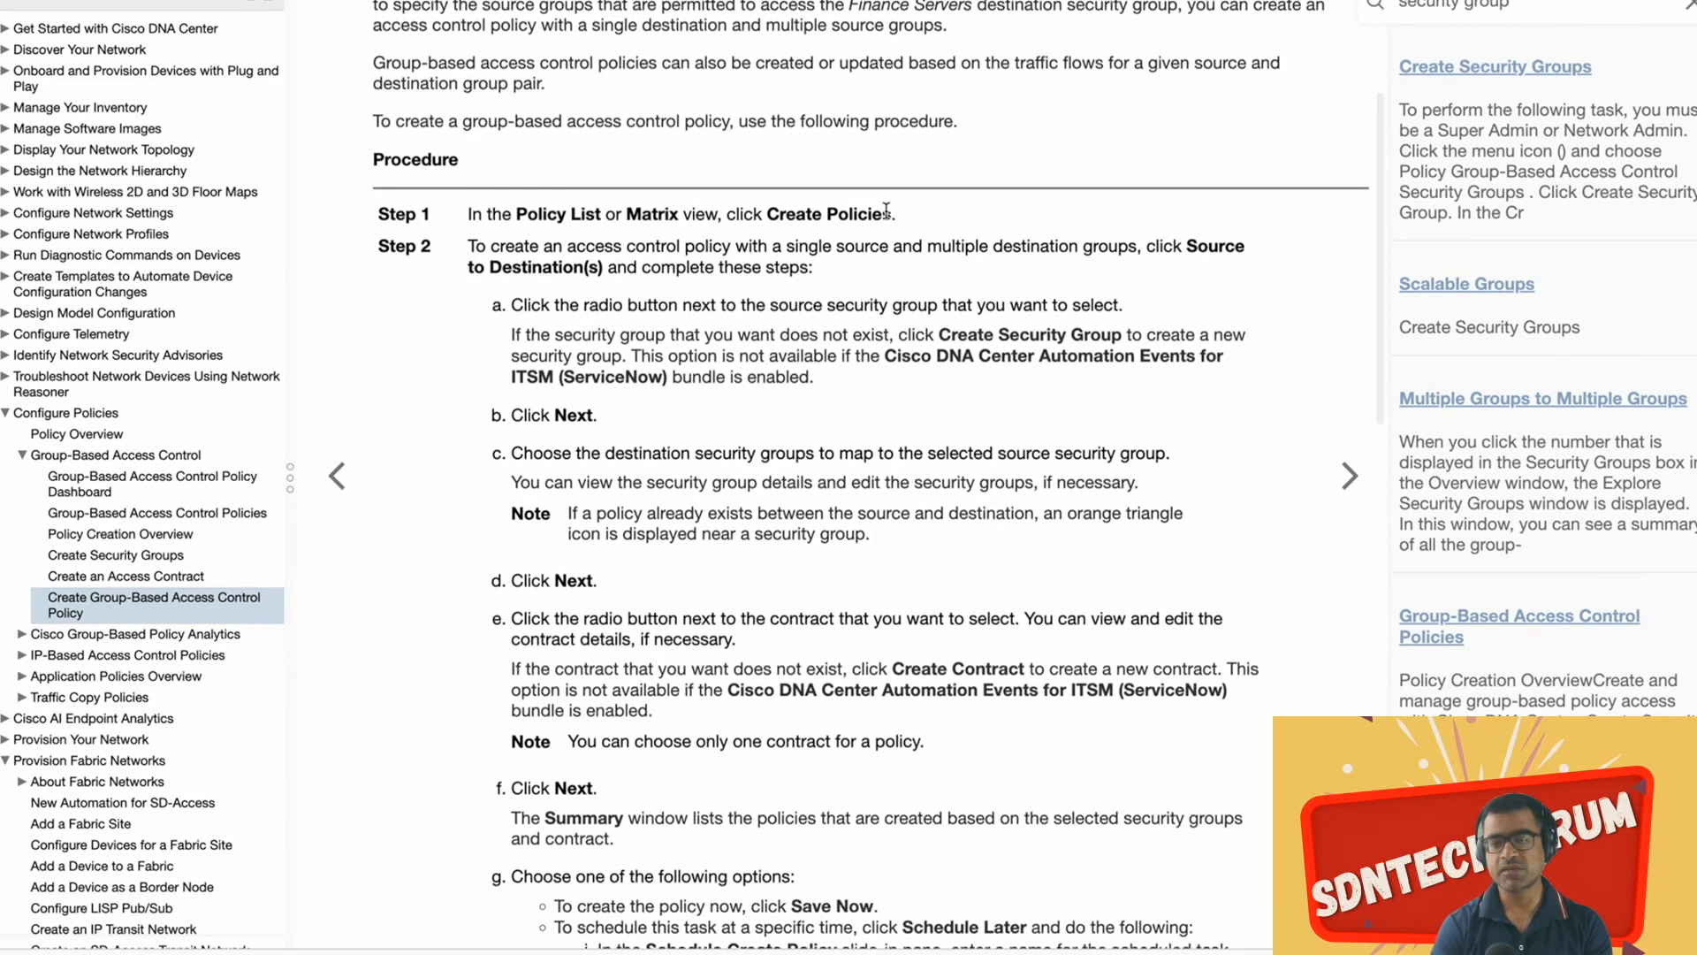
scroll(904, 228, "down", 15)
scroll(904, 228, "up", 20)
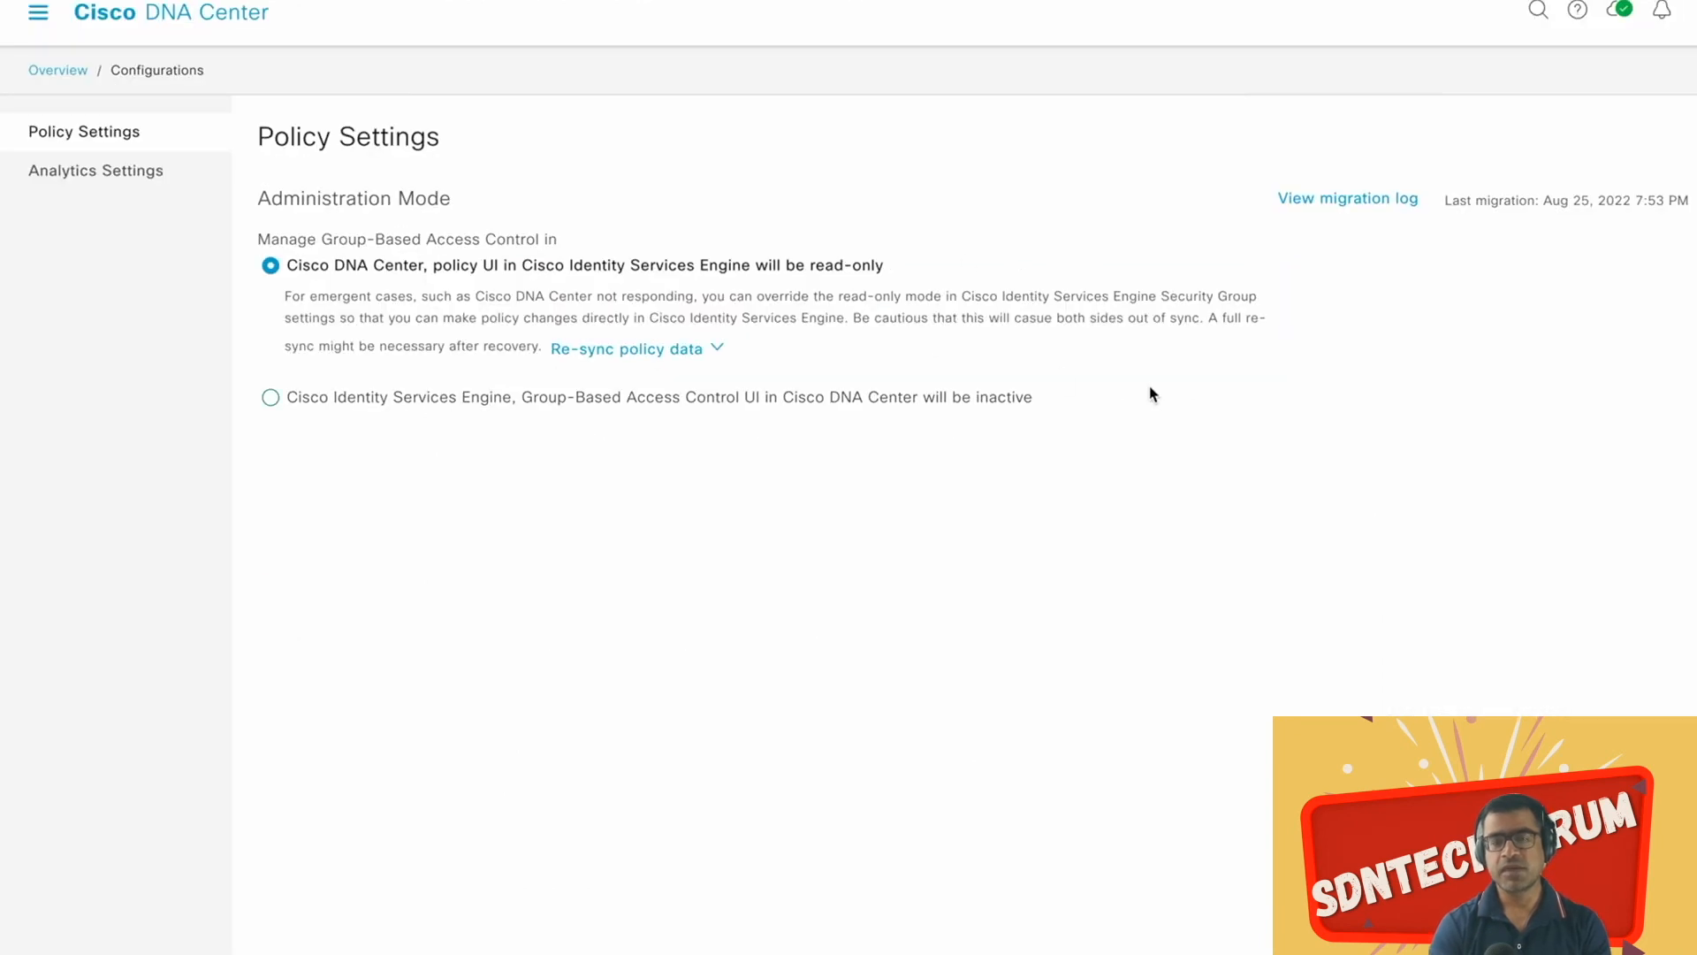
Step: Back in Cisco DNA Center, open the access contracts list and examine the Deny IP and Deny_IP_Log contracts
left_click(45, 71)
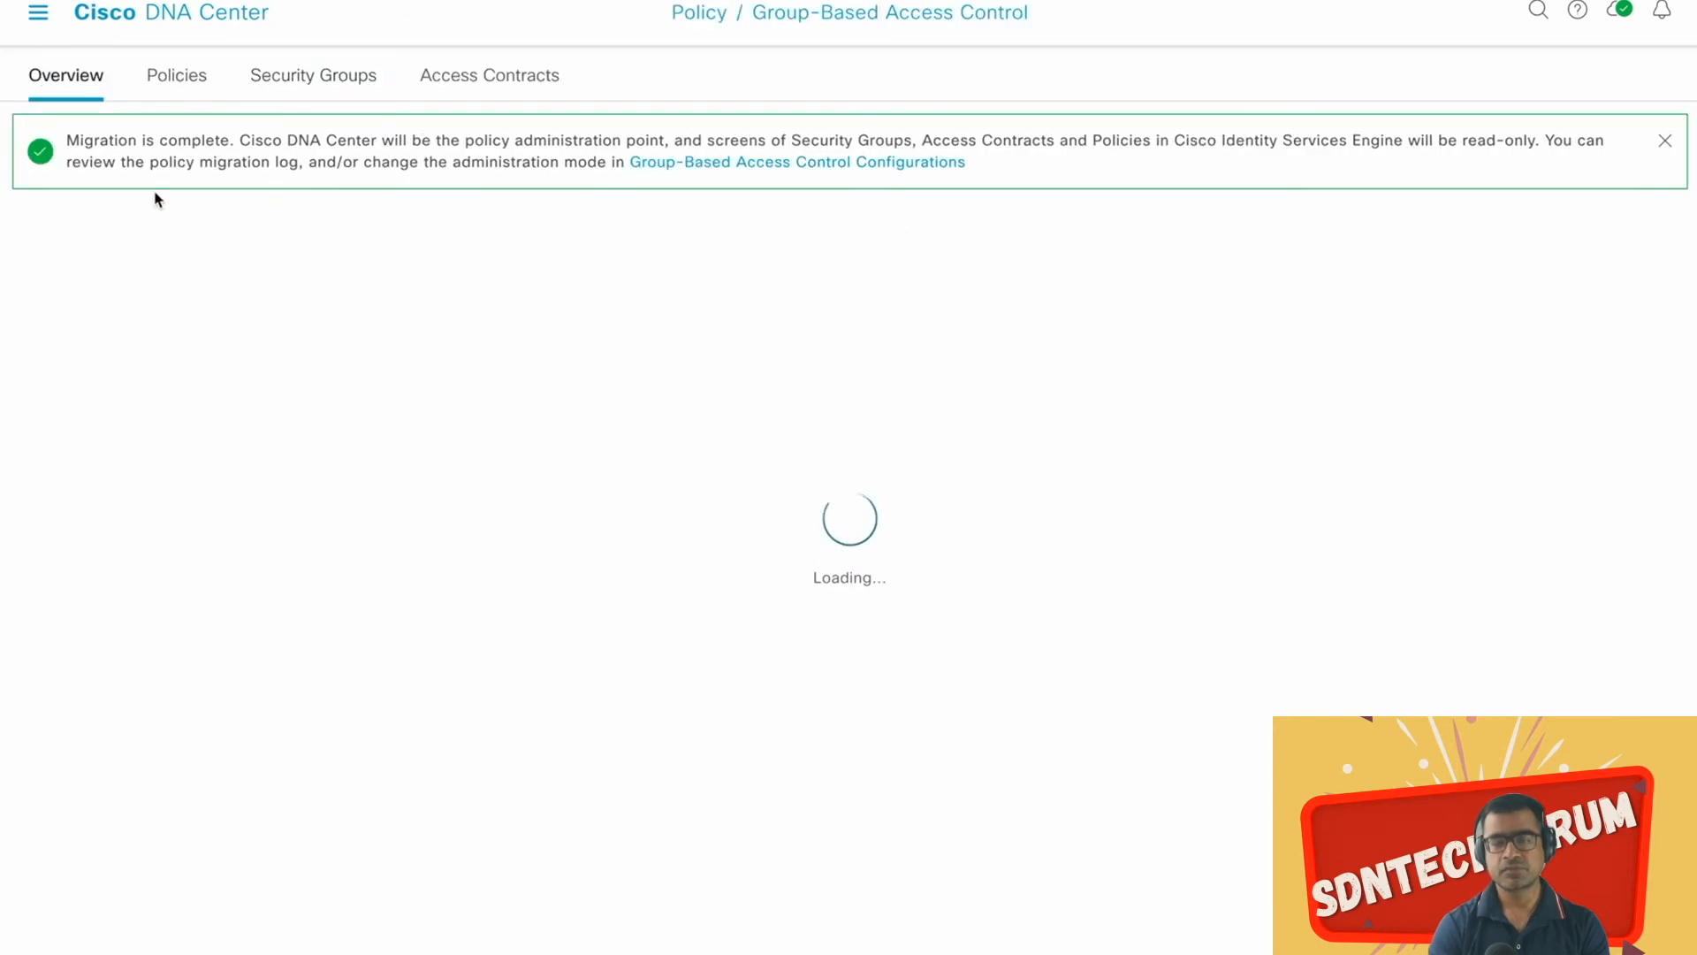
left_click(458, 78)
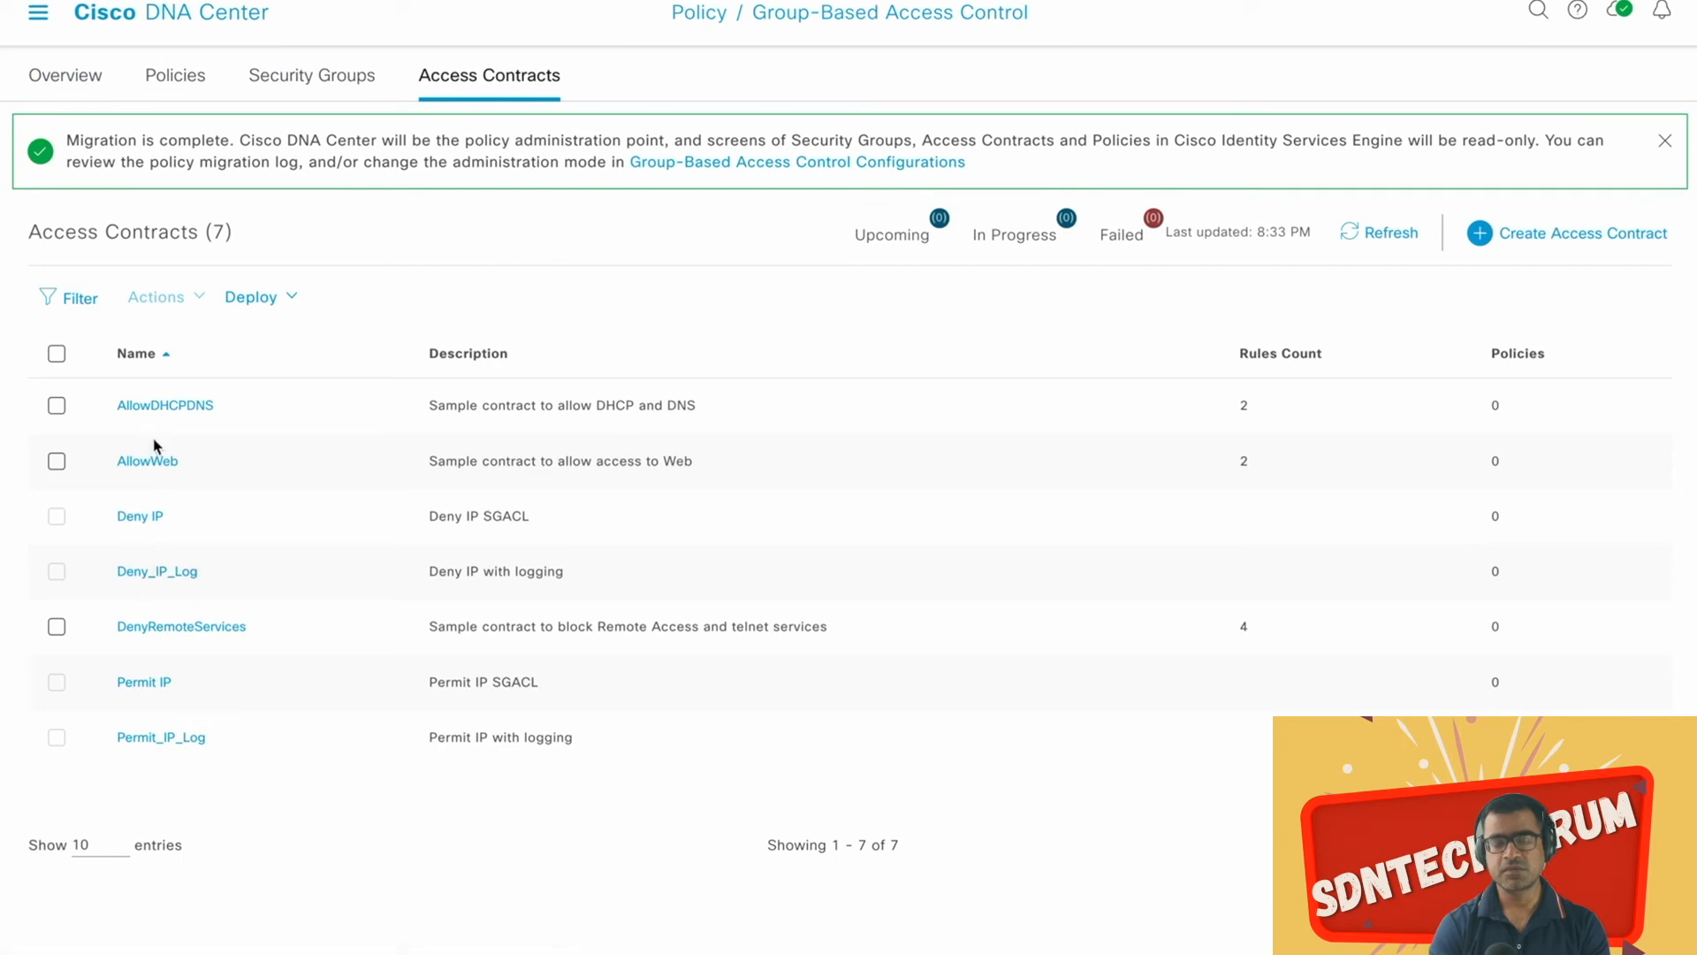
left_click(140, 516)
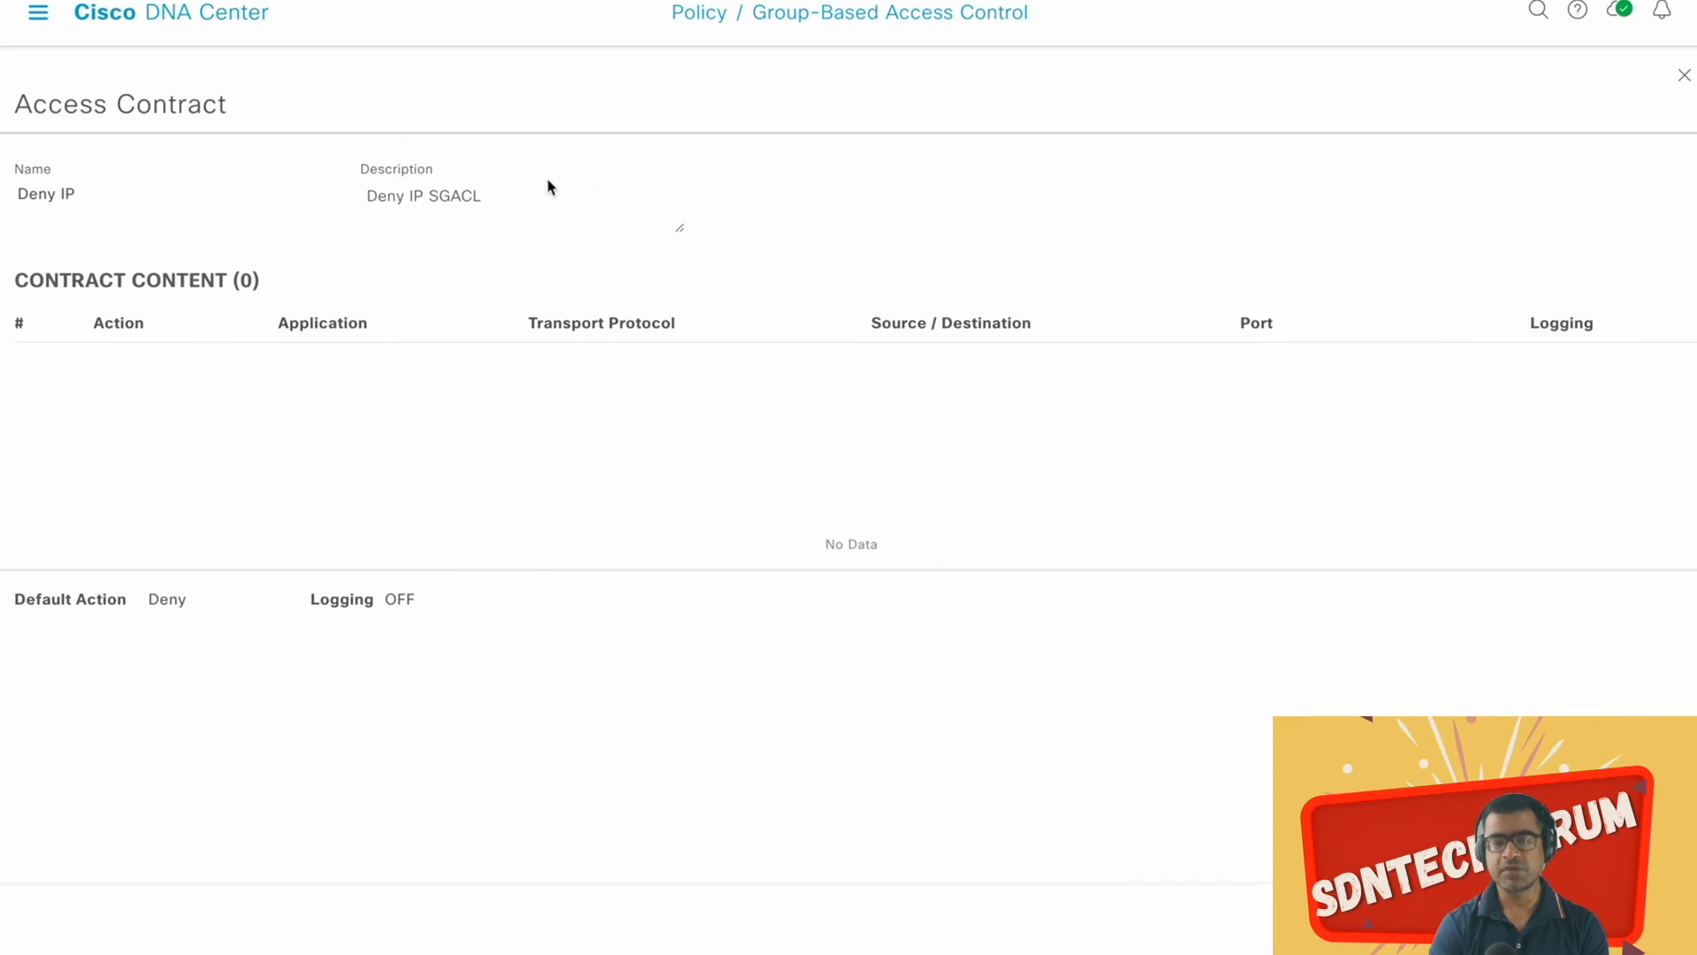
left_click(1684, 75)
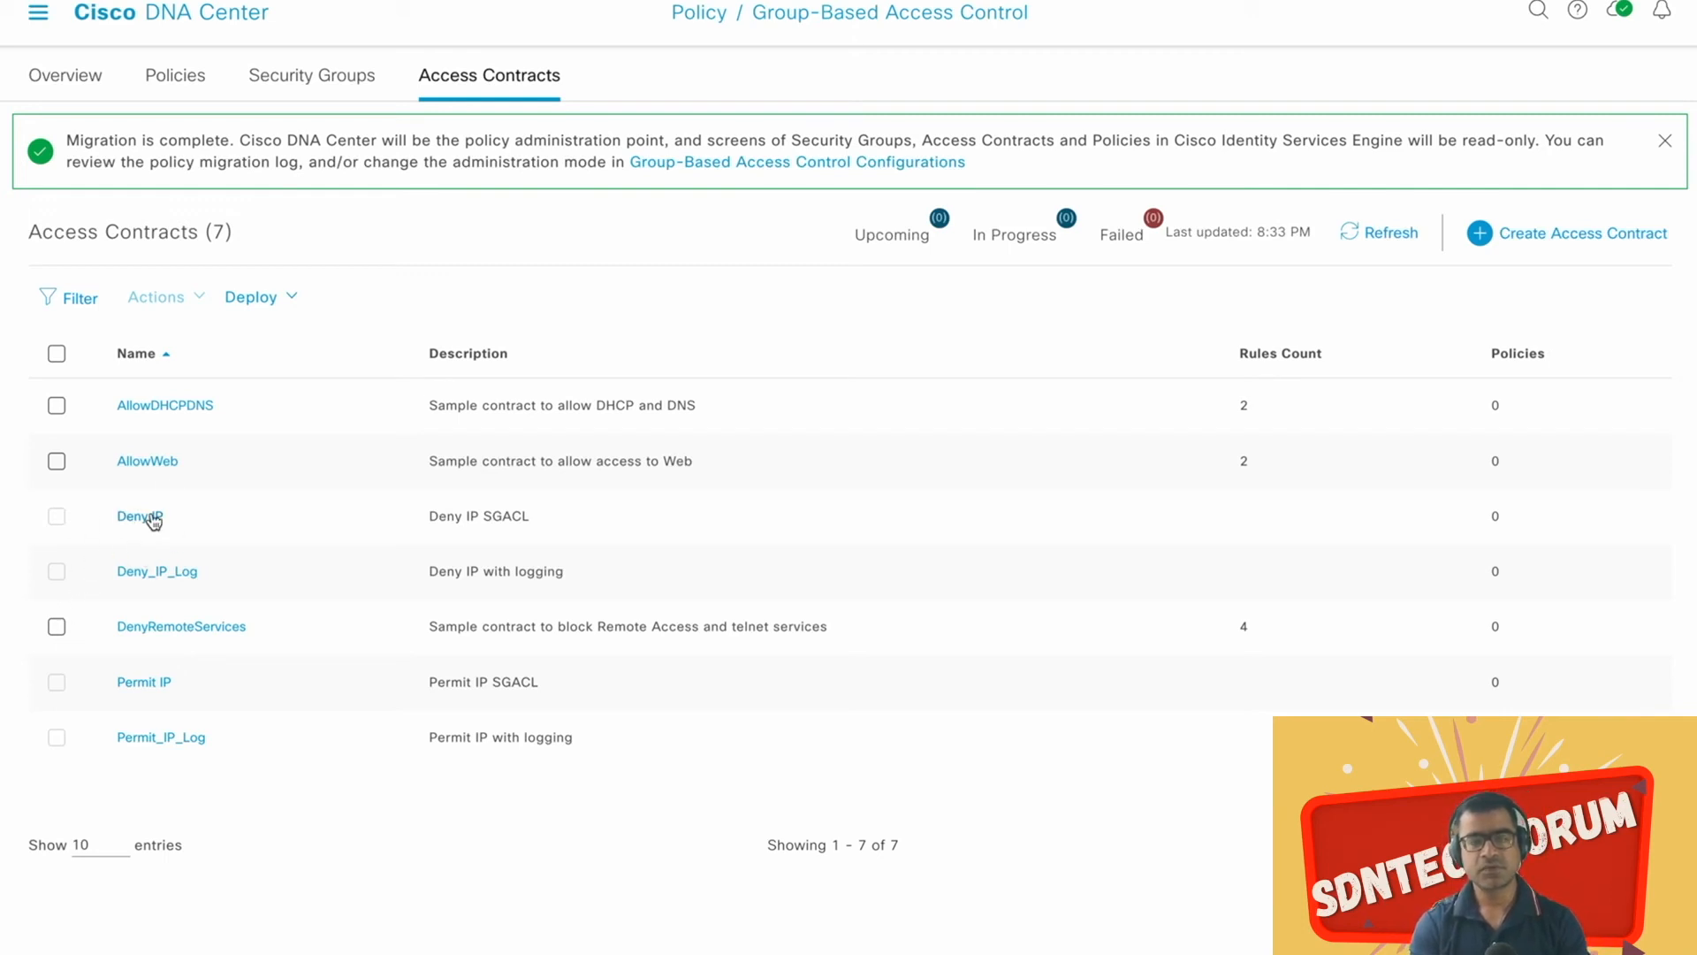
left_click(146, 574)
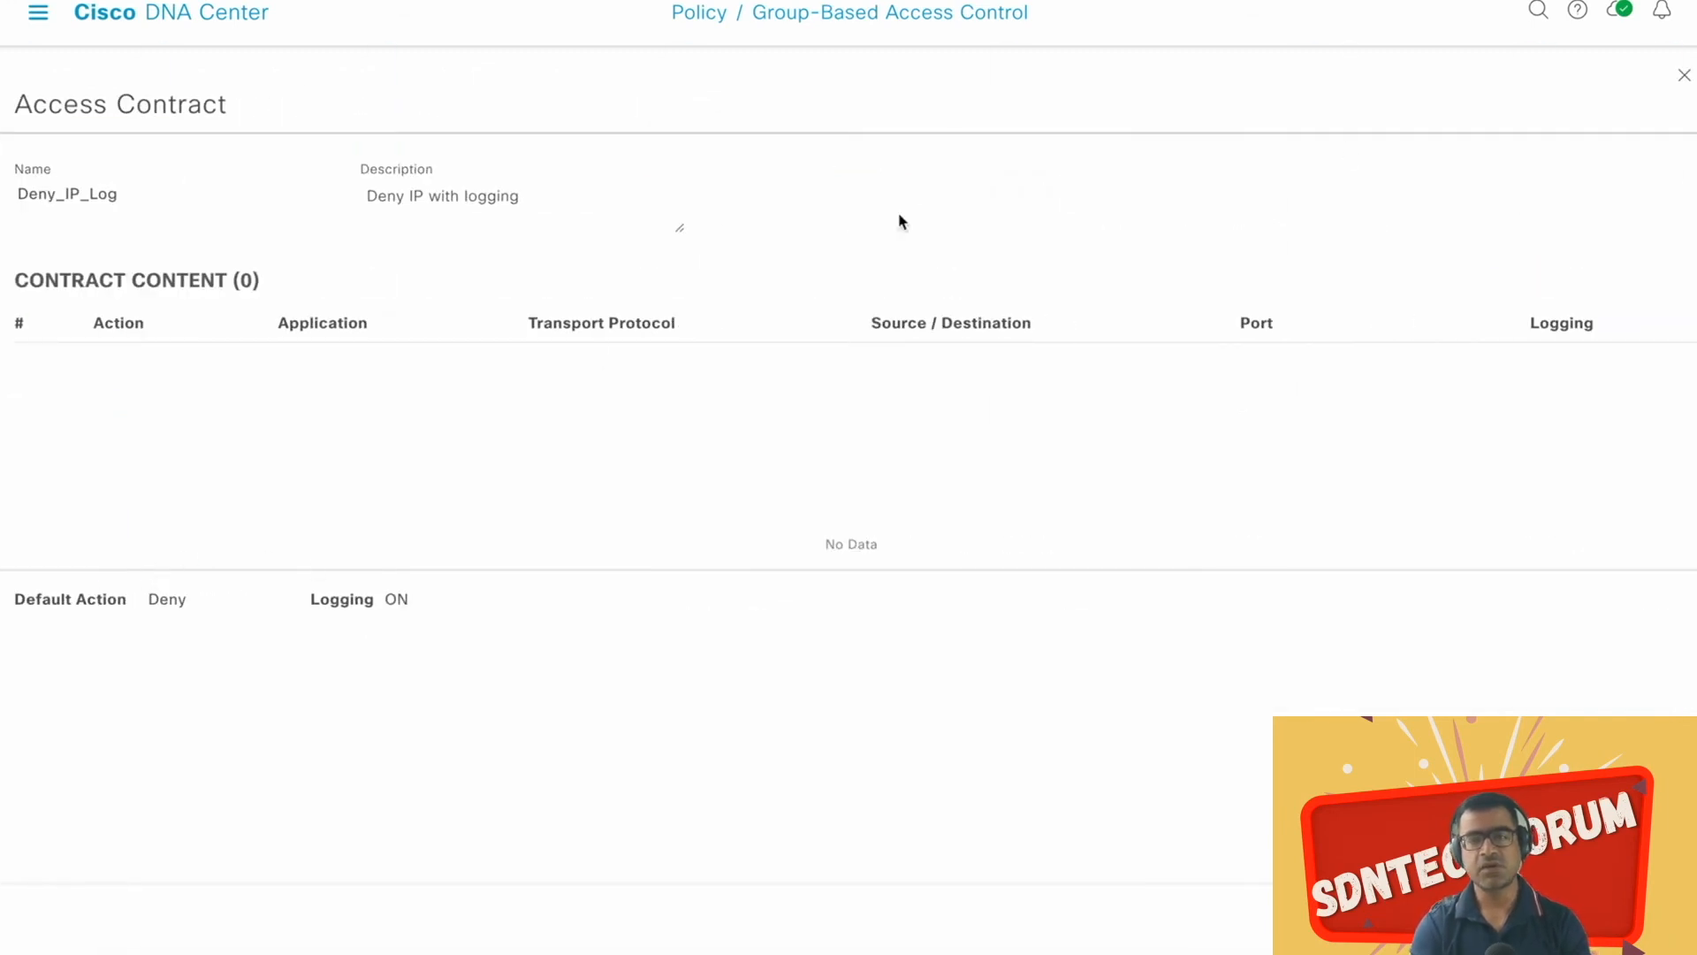
left_click(1684, 75)
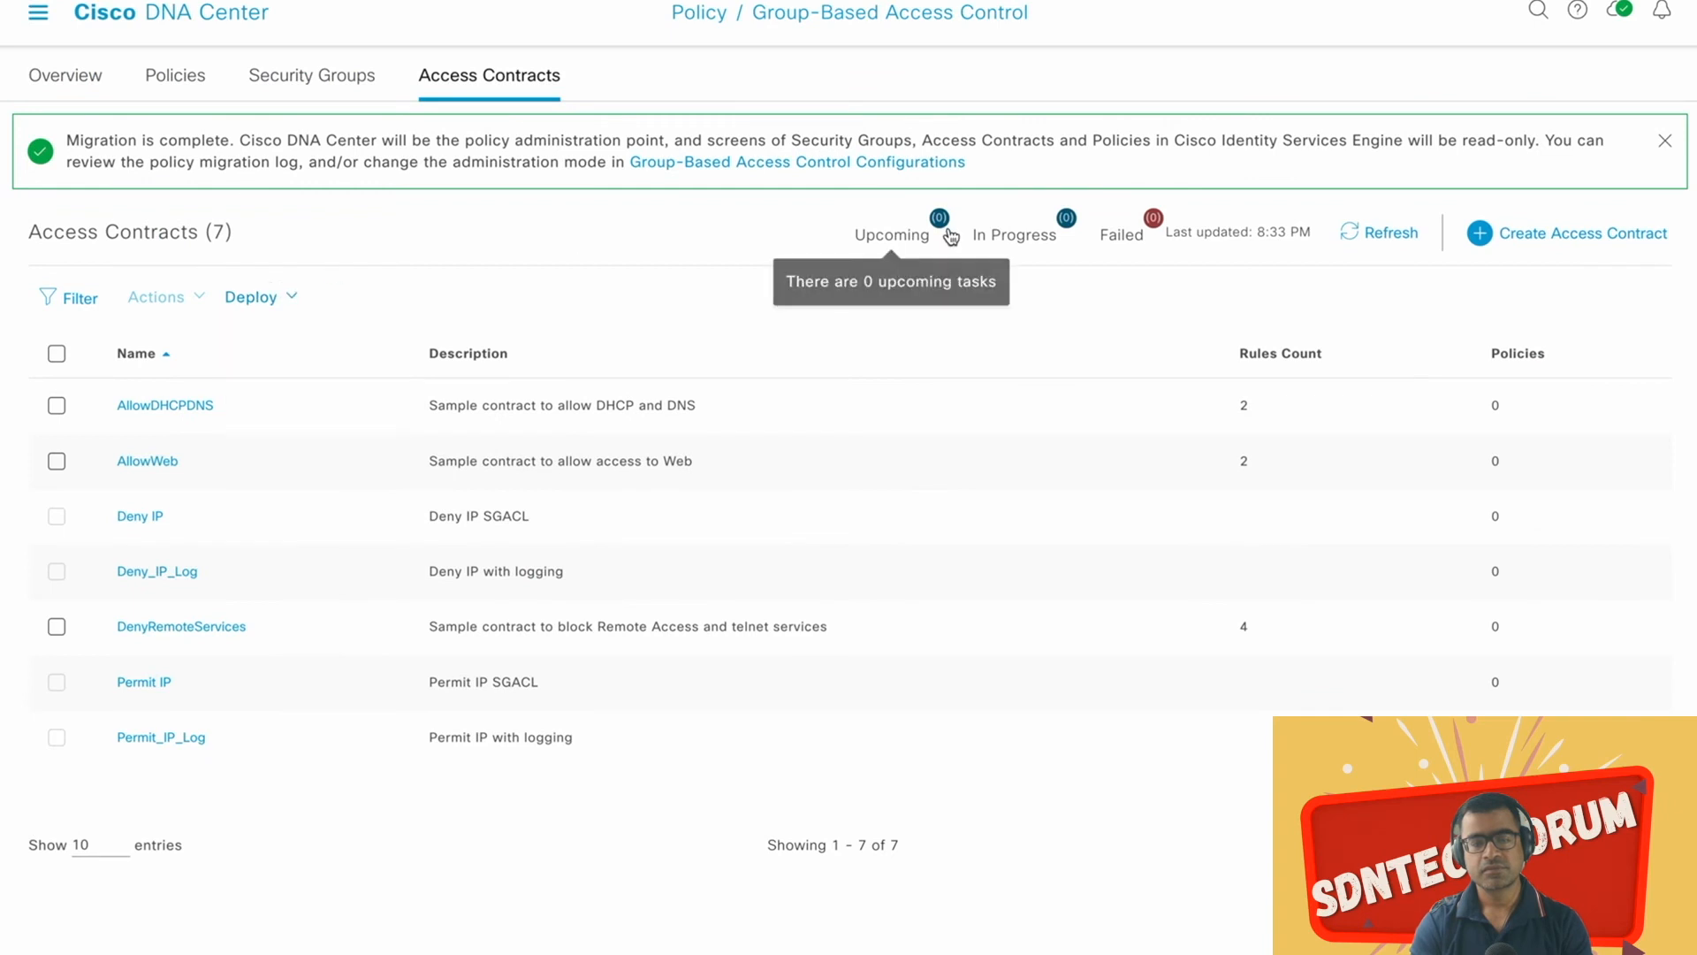
Step: Start an access contract named ssh_only, set its first rule's action to Permit, and open the rule's application choices
left_click(1481, 234)
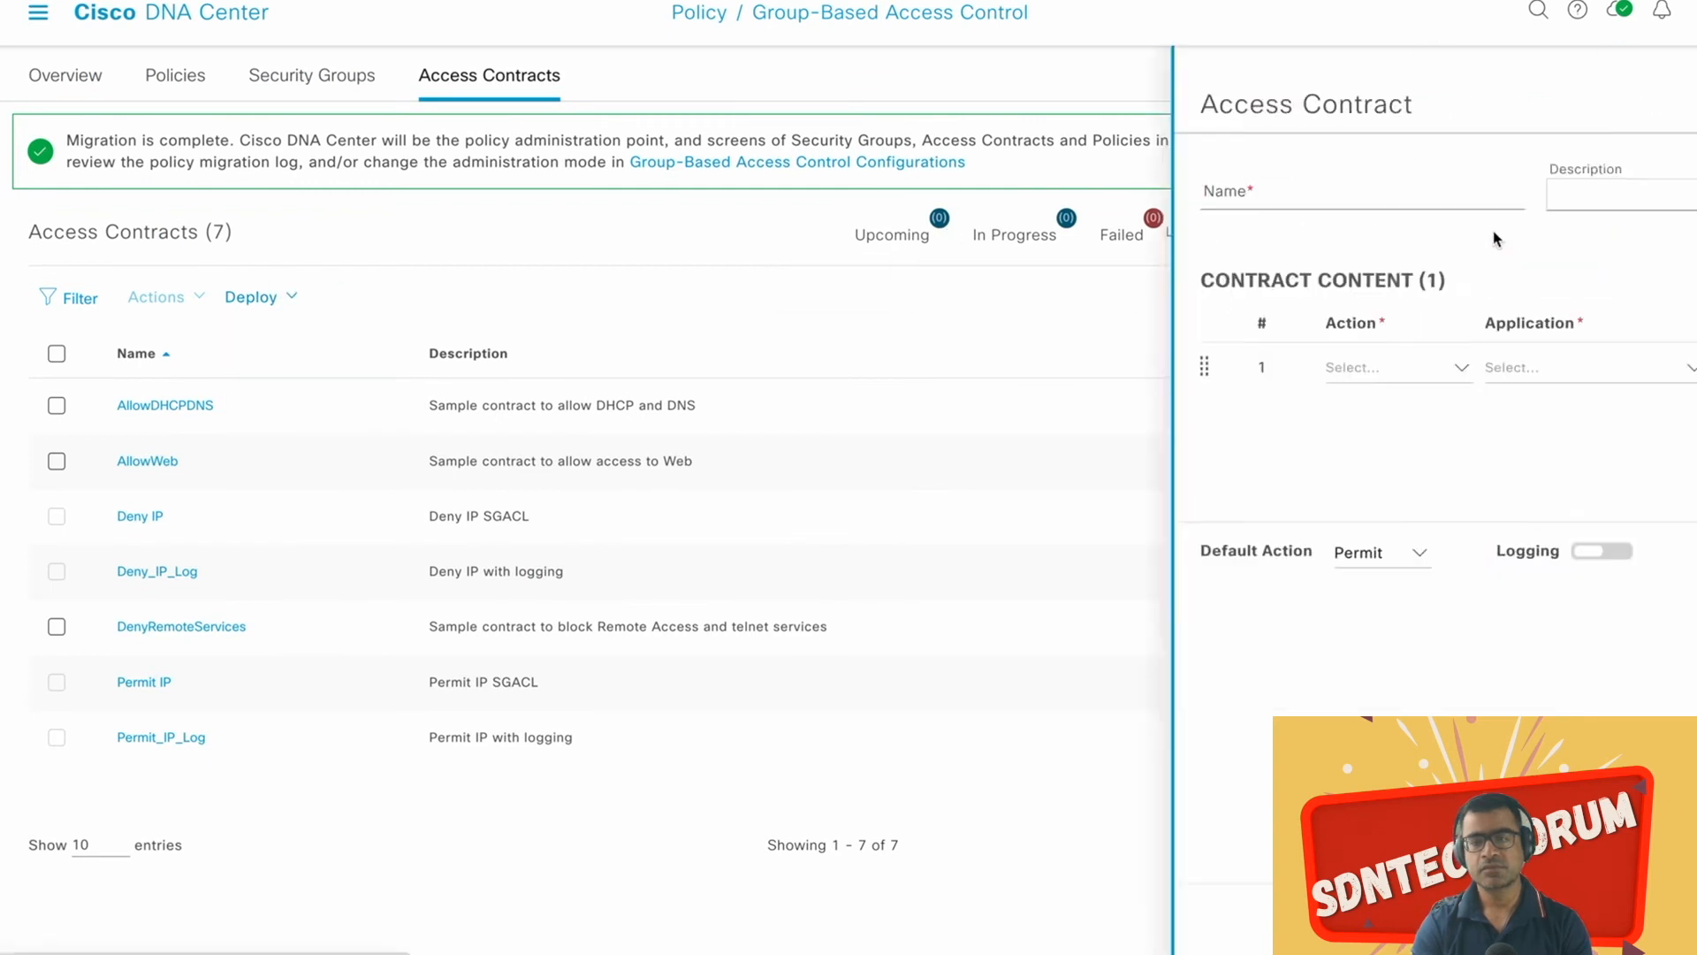
left_click(160, 191)
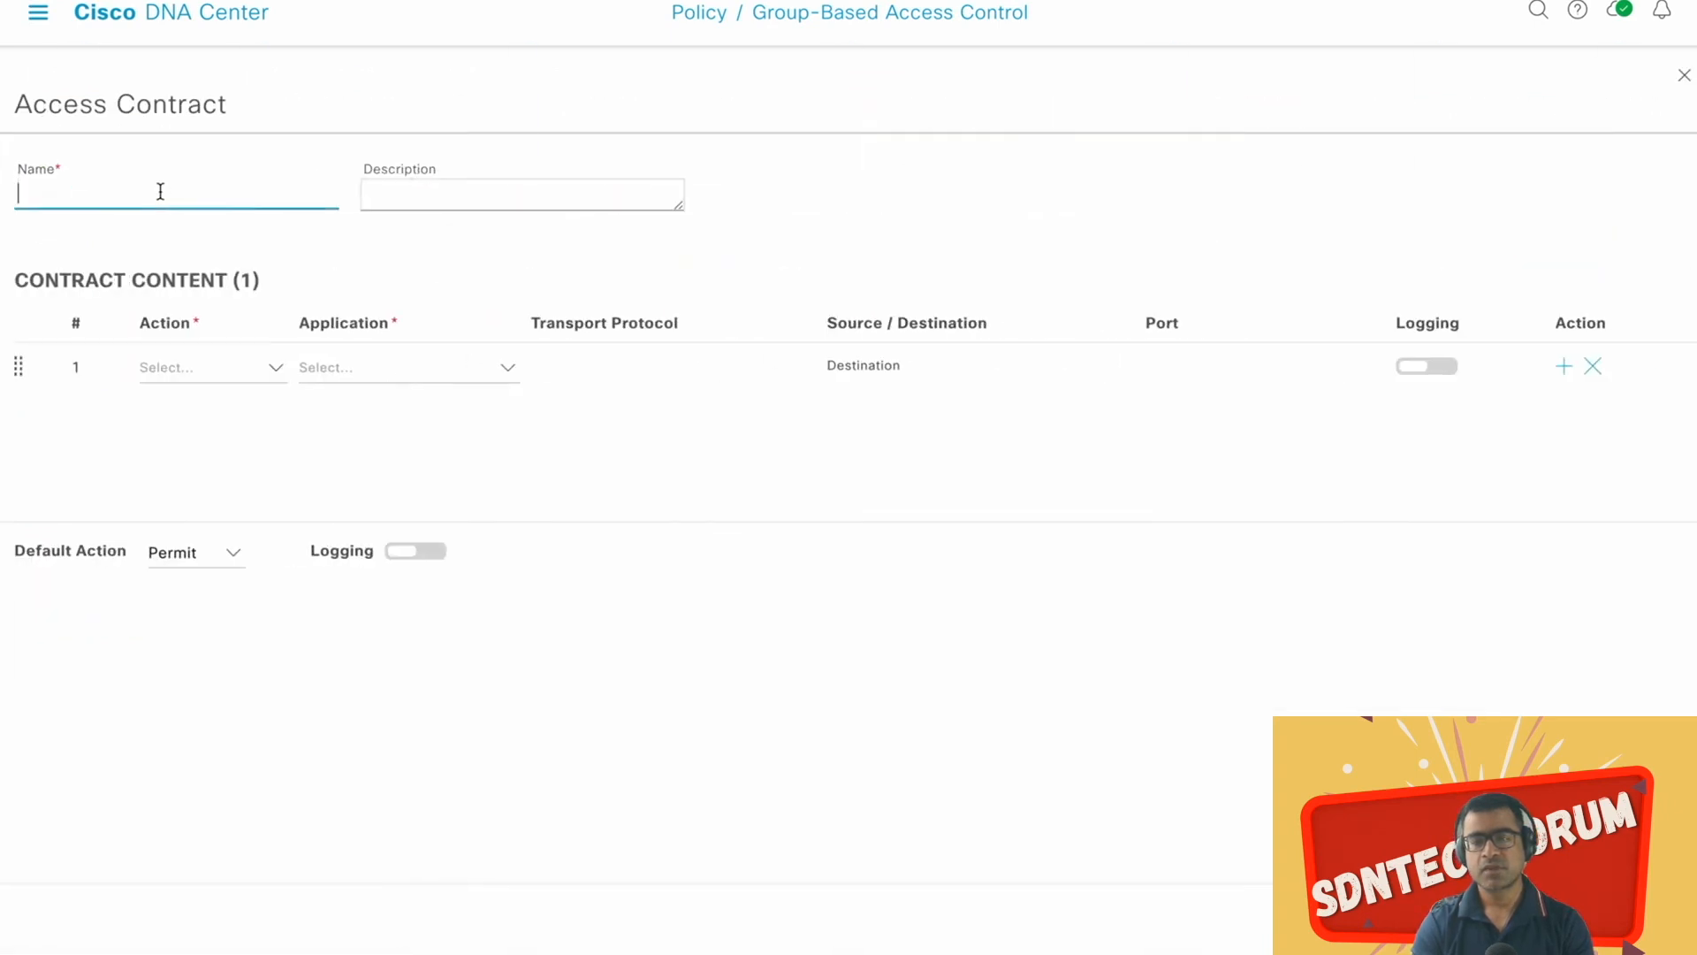
type("ssh_only")
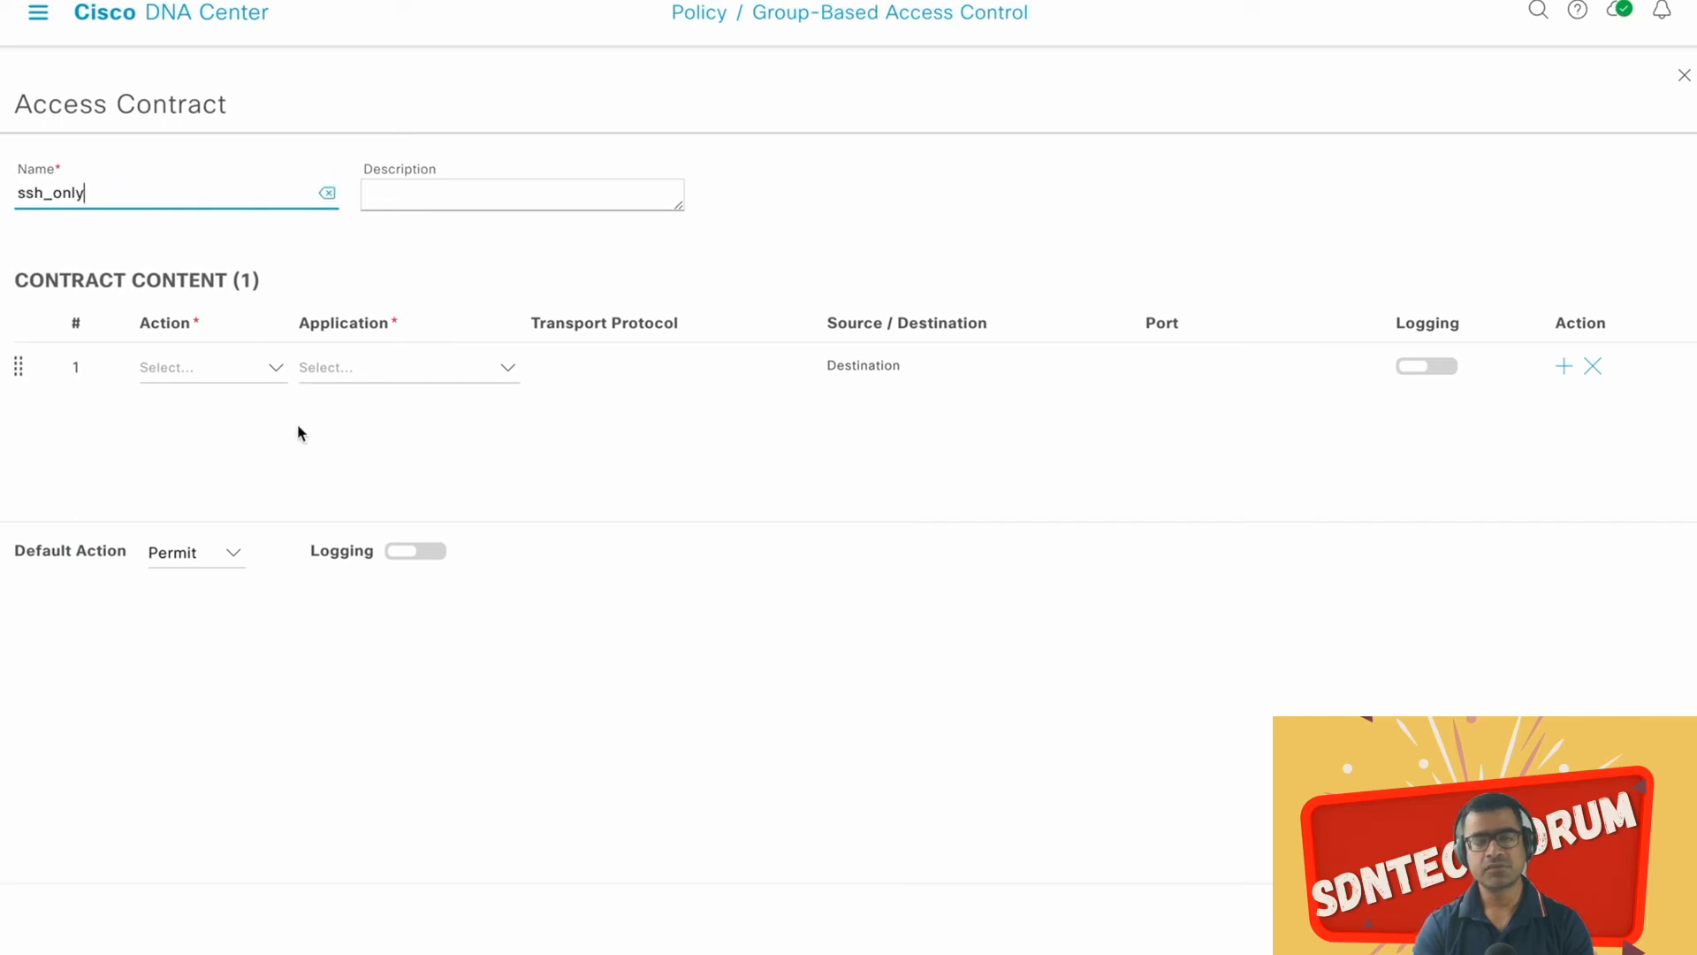
left_click(242, 368)
left_click(214, 409)
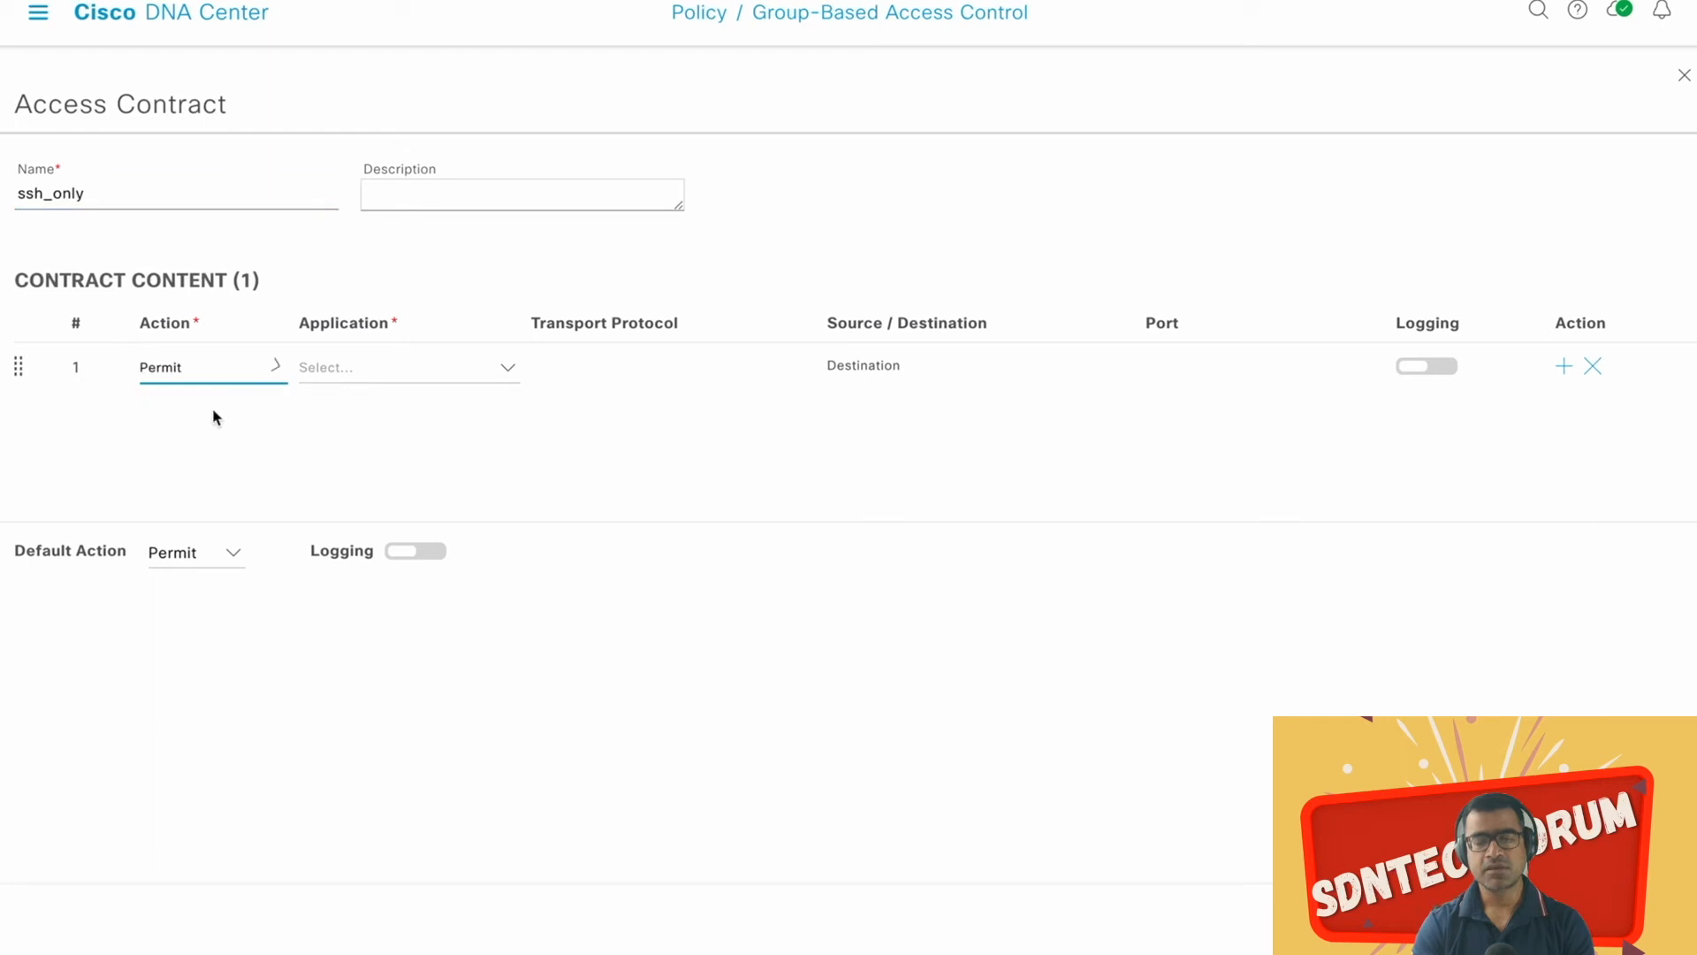
left_click(425, 368)
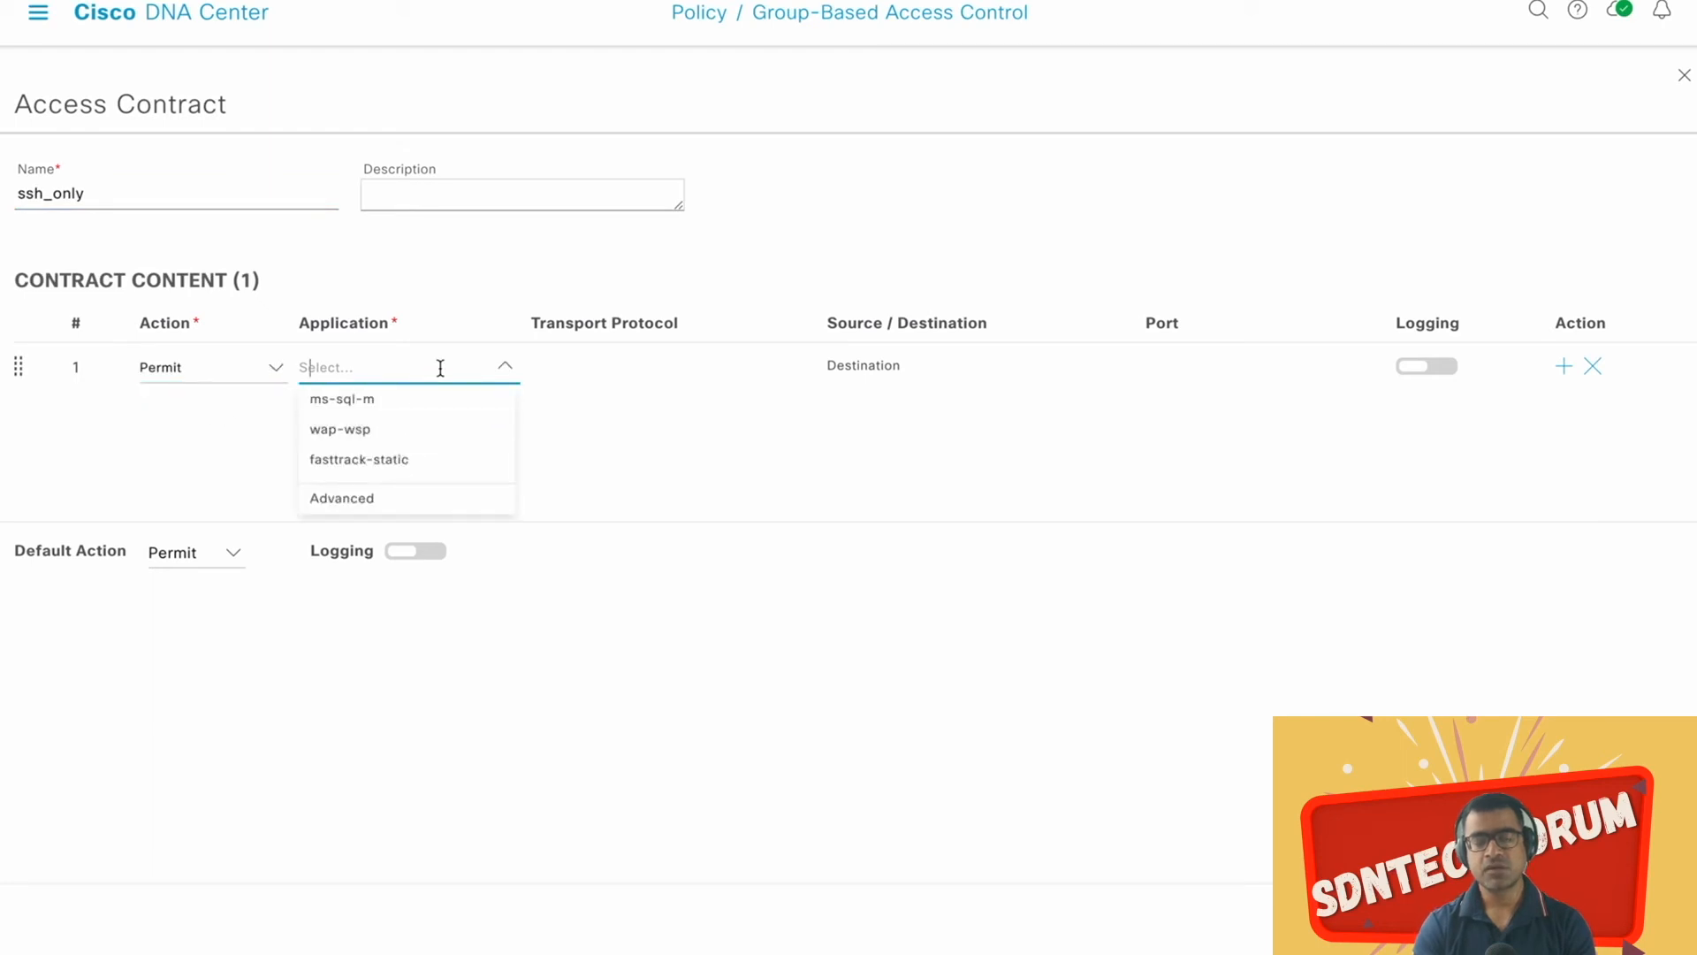
type("tcp")
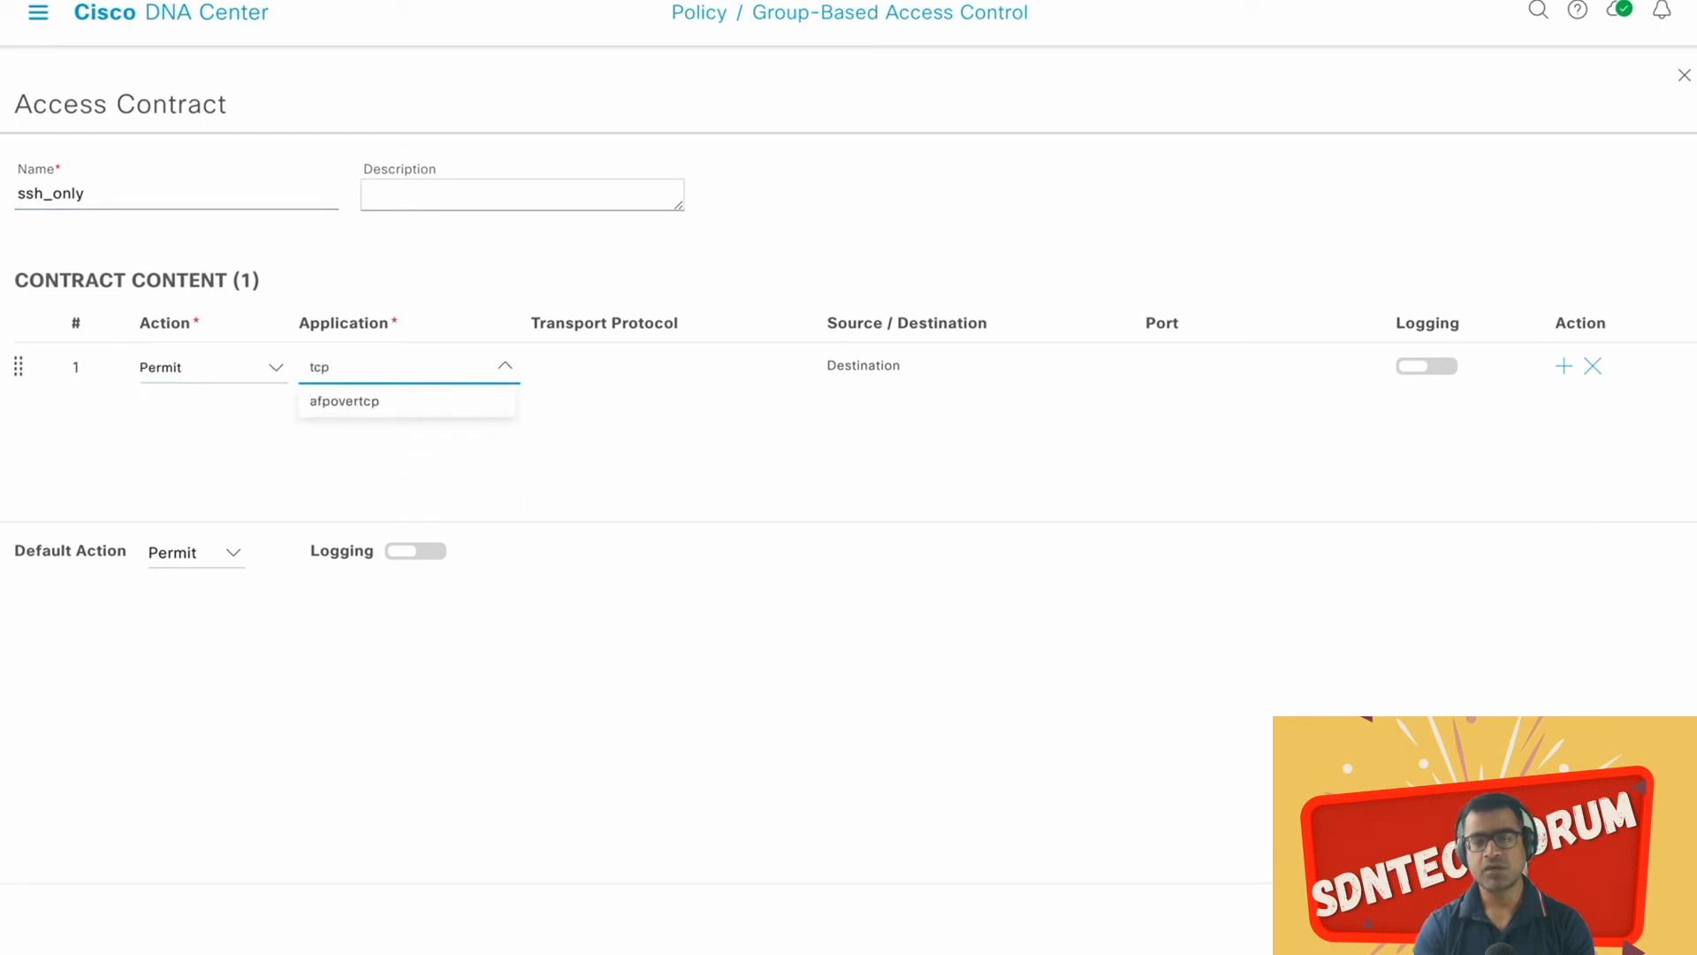
key("BackSpace")
key("BackSpace")
key("BackSpace")
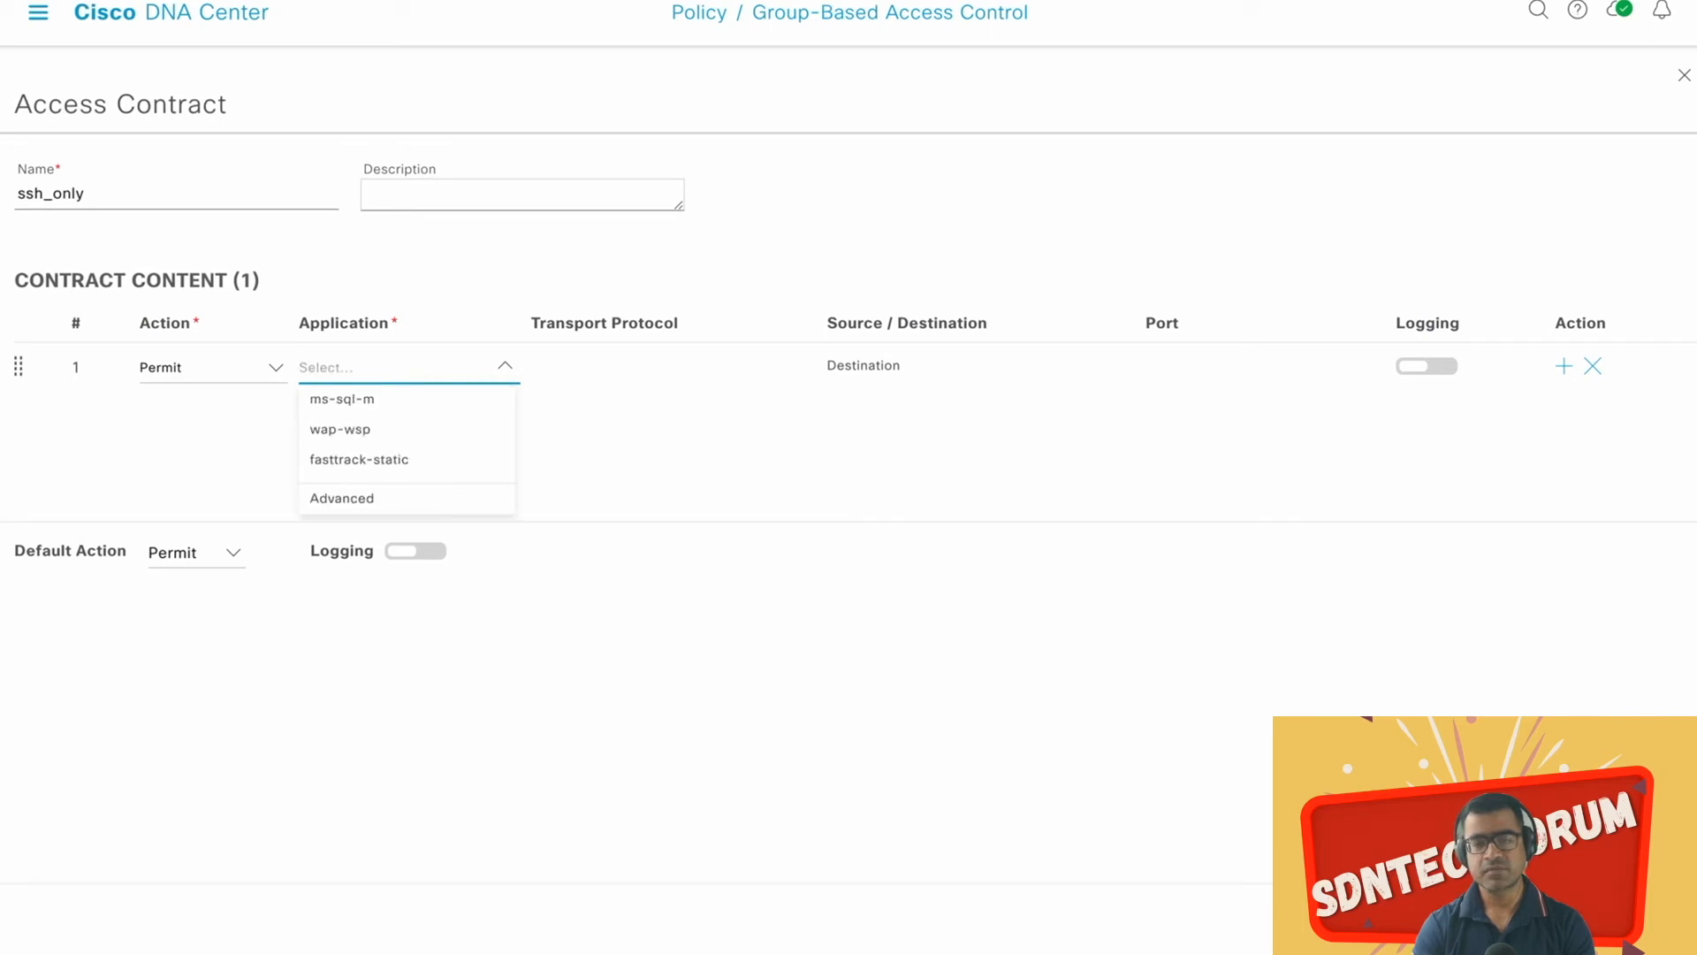
Step: Set the first rule's application to ssh and enable logging for that rule
type("ssh")
left_click(420, 400)
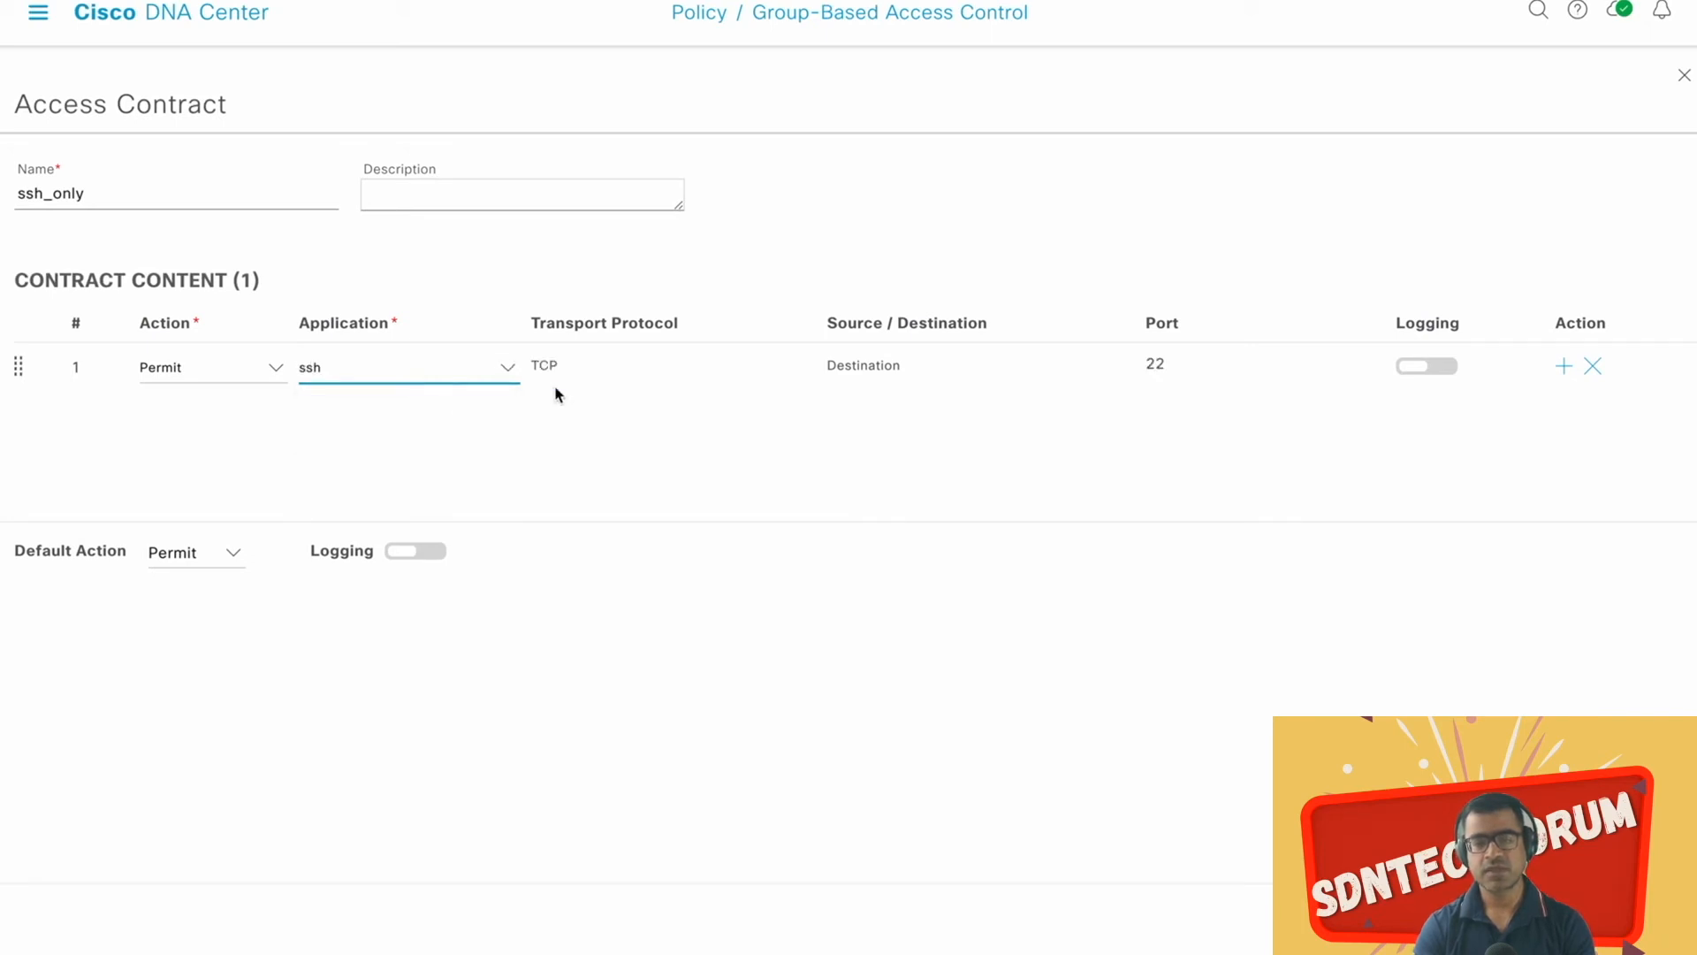
left_click(1454, 369)
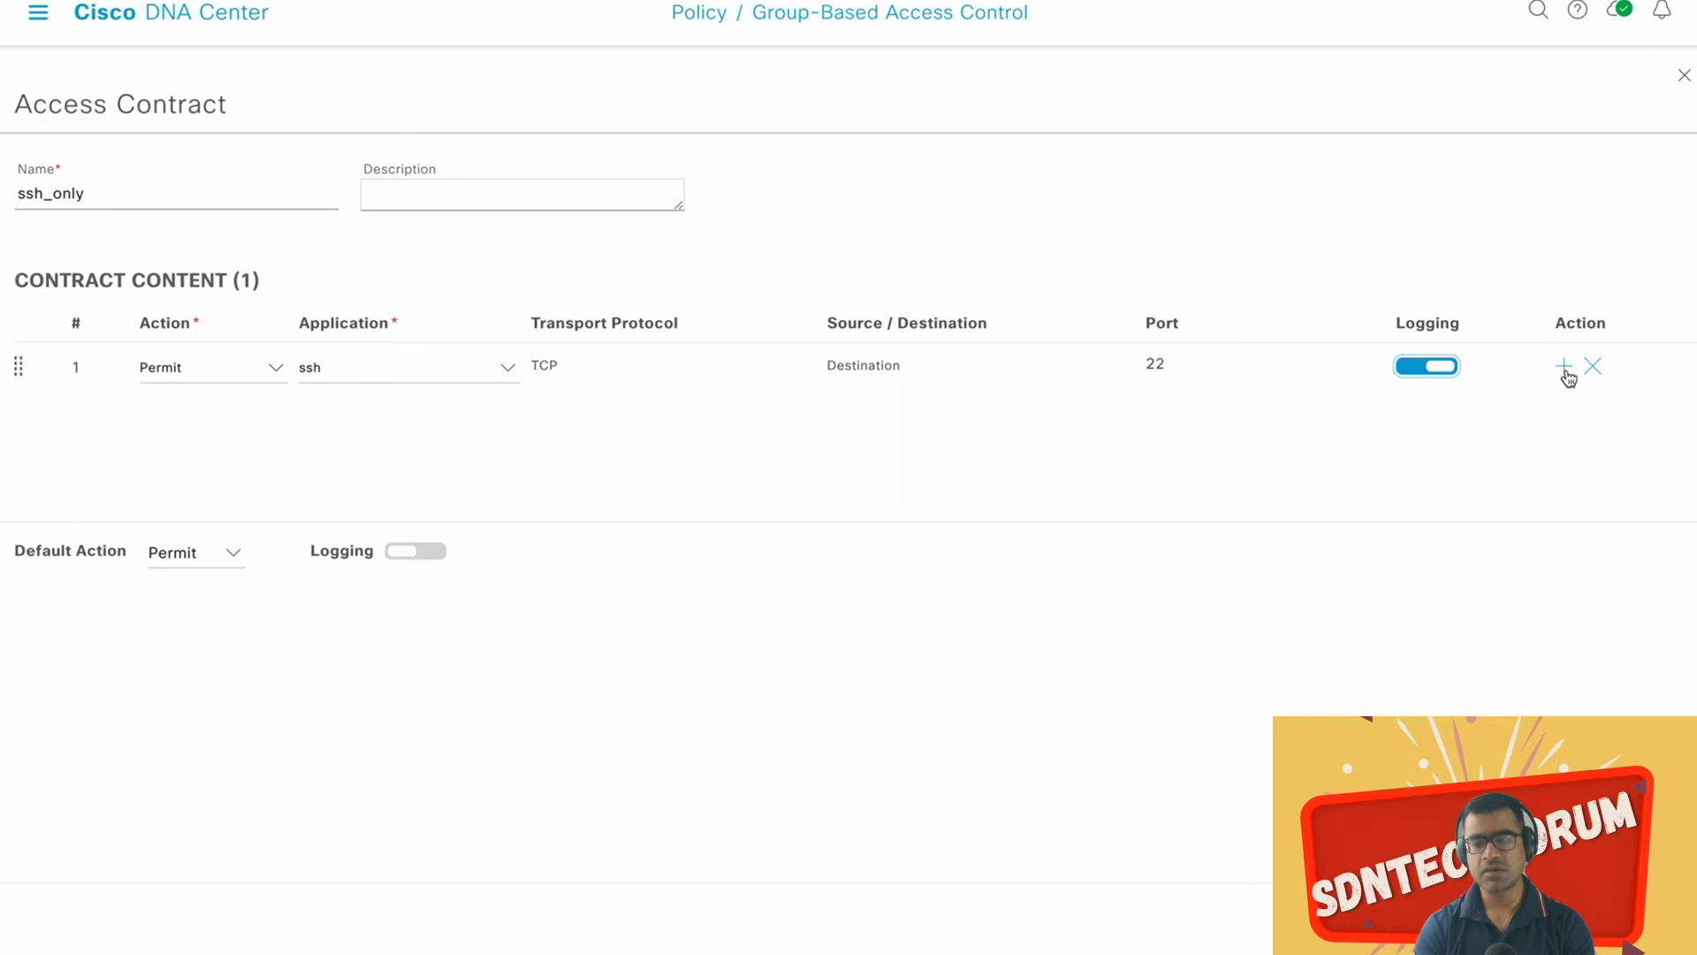
Step: Set the contract's default action to Deny with logging enabled, and save the contract
left_click(233, 555)
left_click(200, 619)
left_click(436, 554)
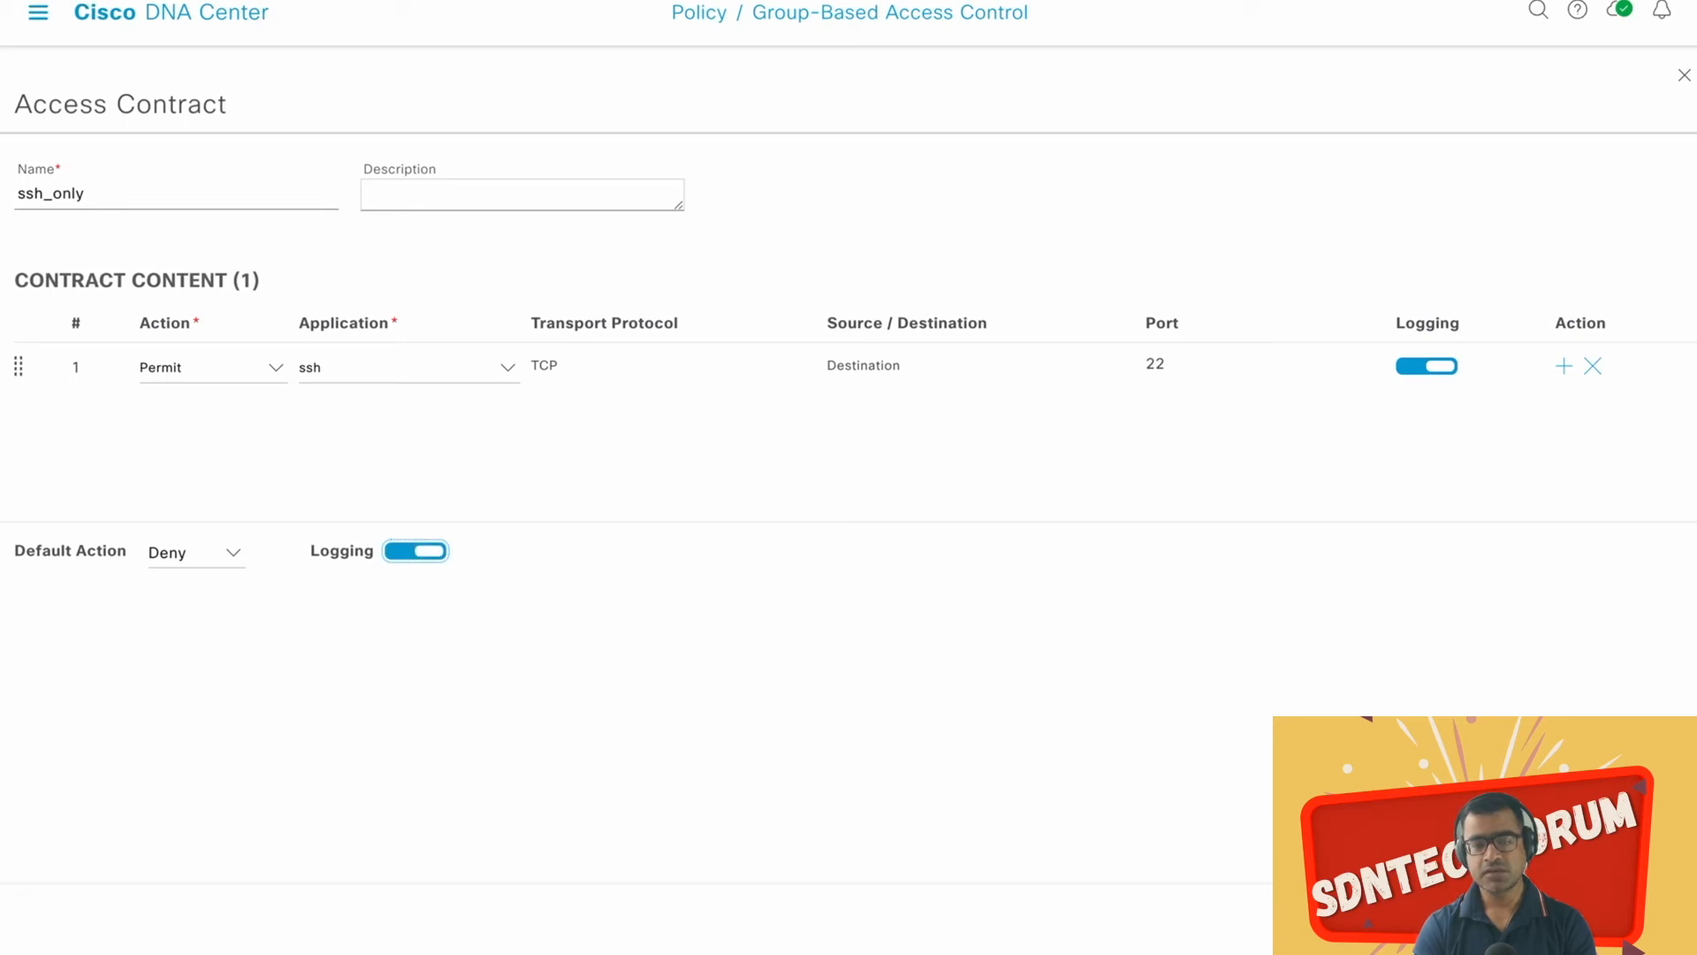
left_click(1642, 920)
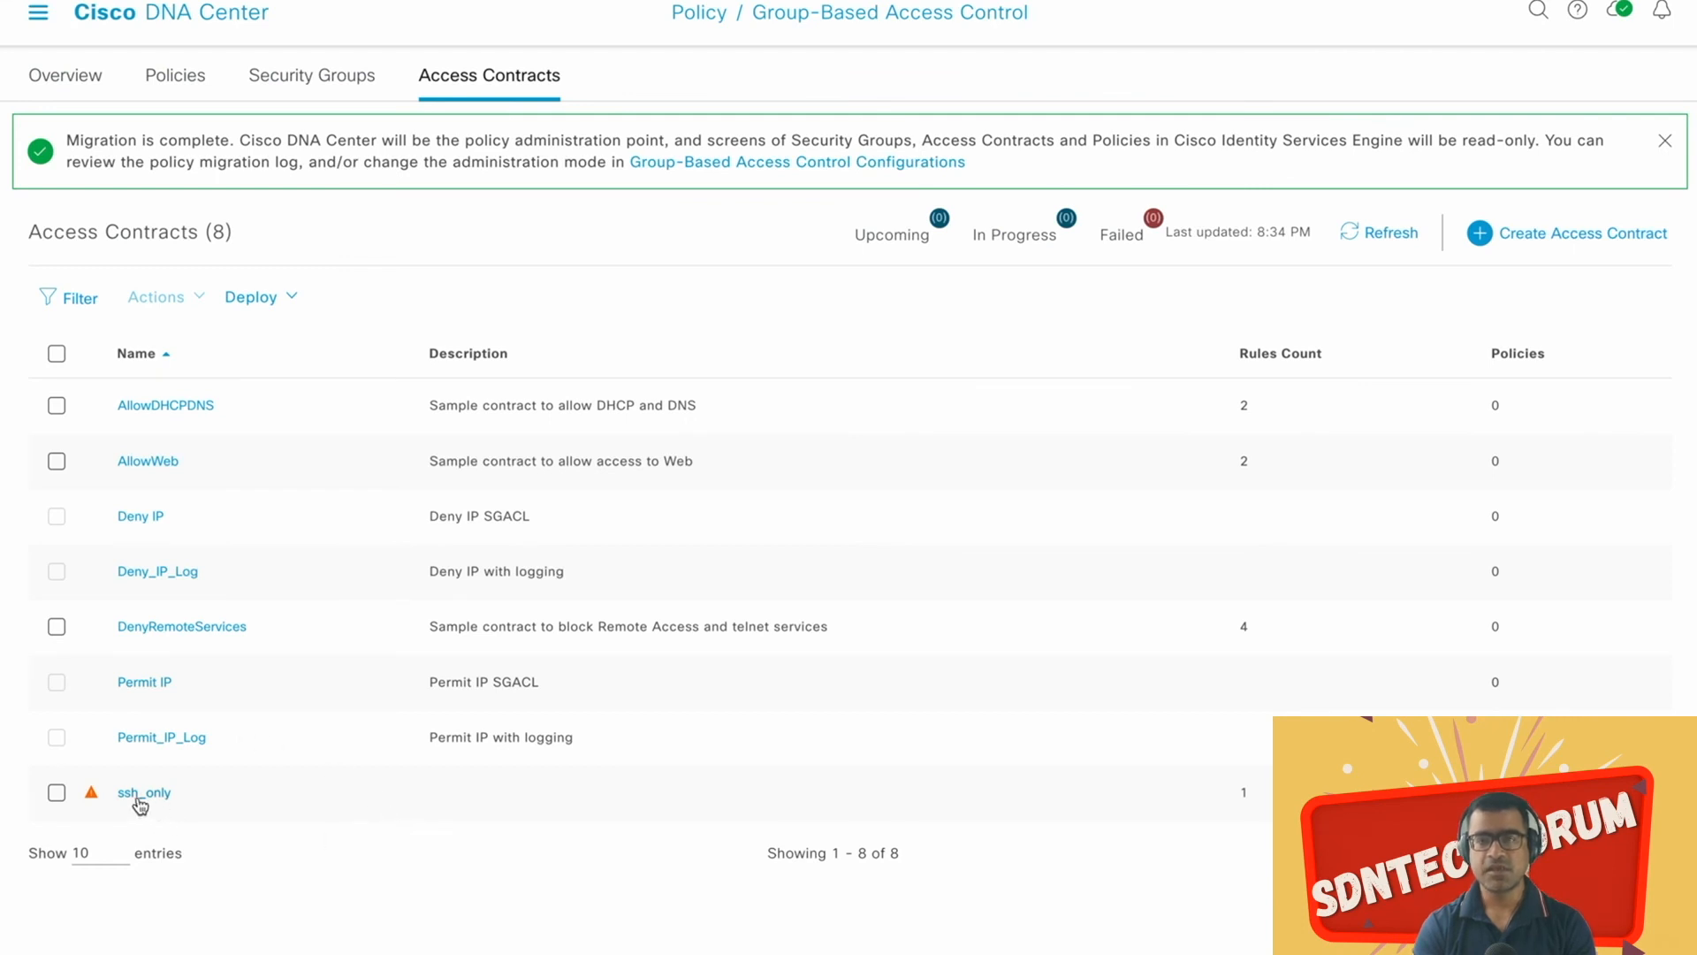
Step: Check the sync status of the ssh_only contract, and open the group-based access control policy matrix
mouse_move(97, 800)
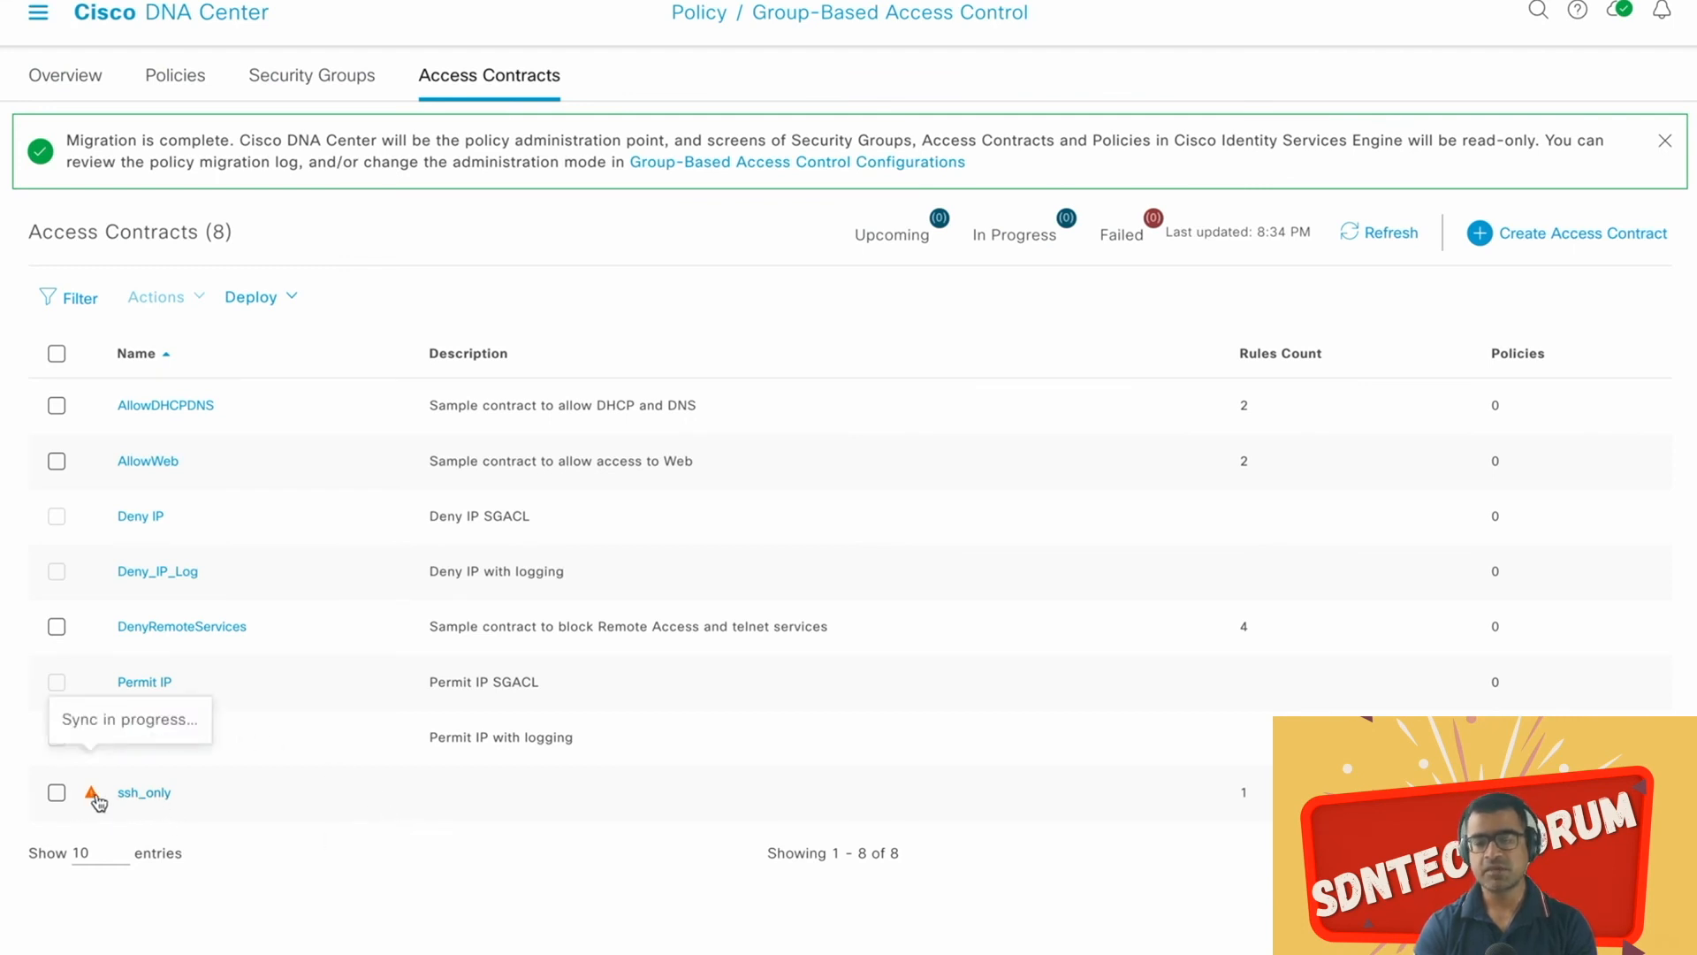
left_click(268, 299)
left_click(340, 80)
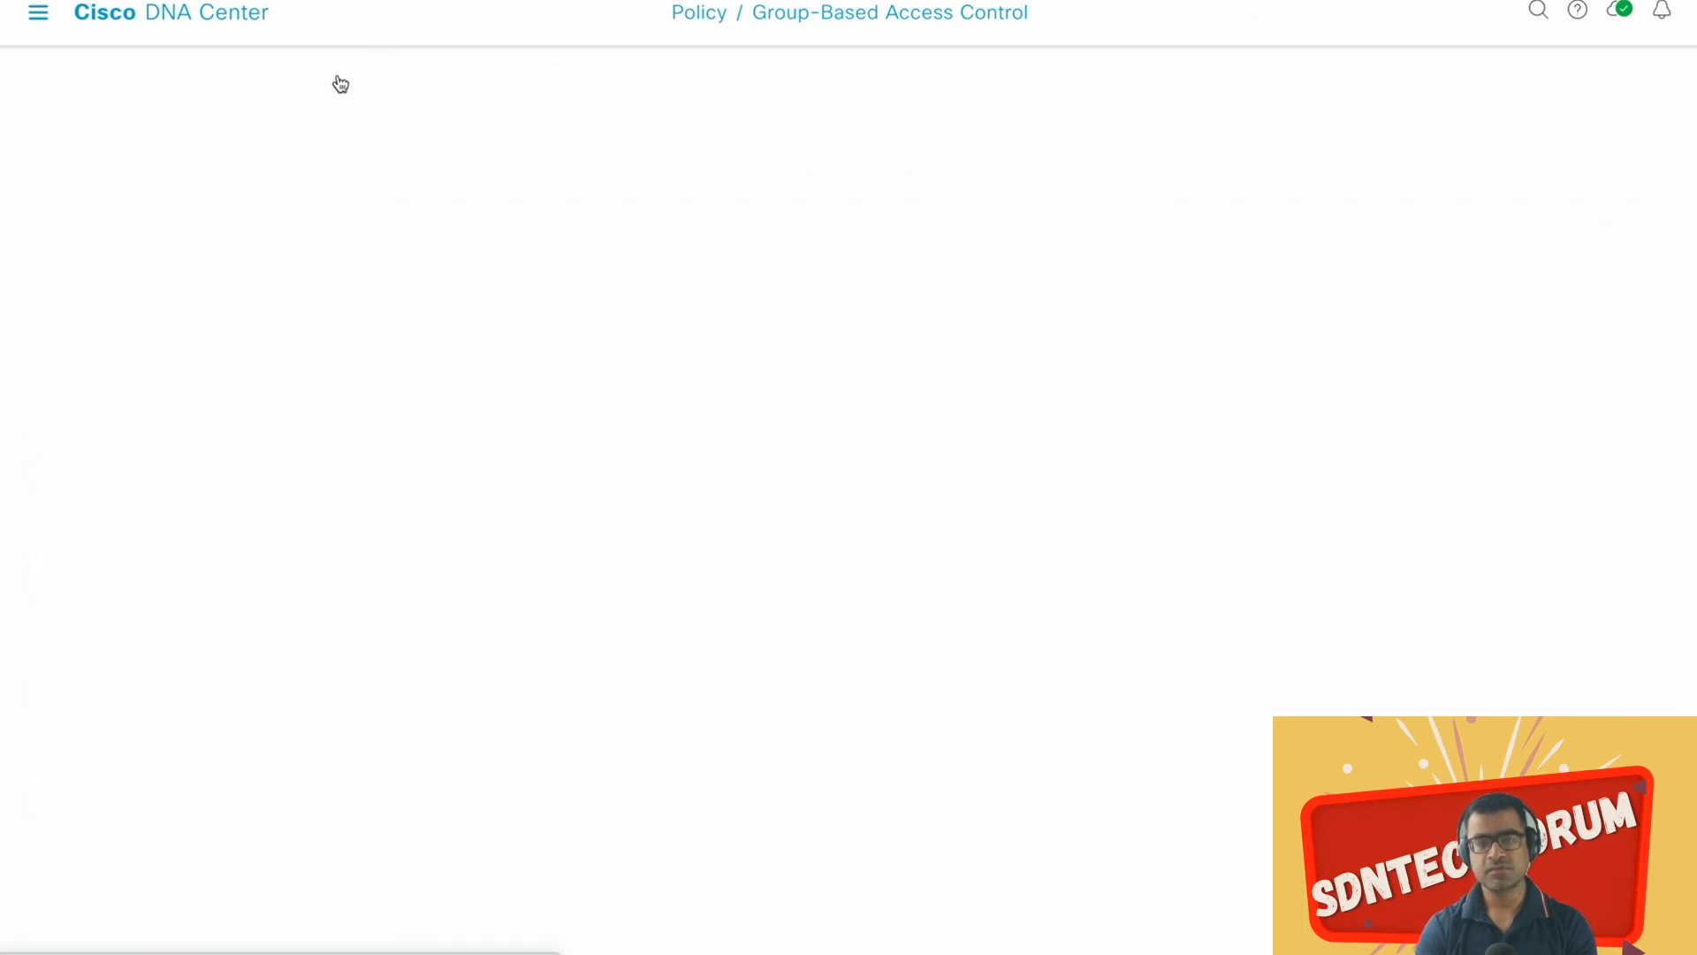
left_click(182, 80)
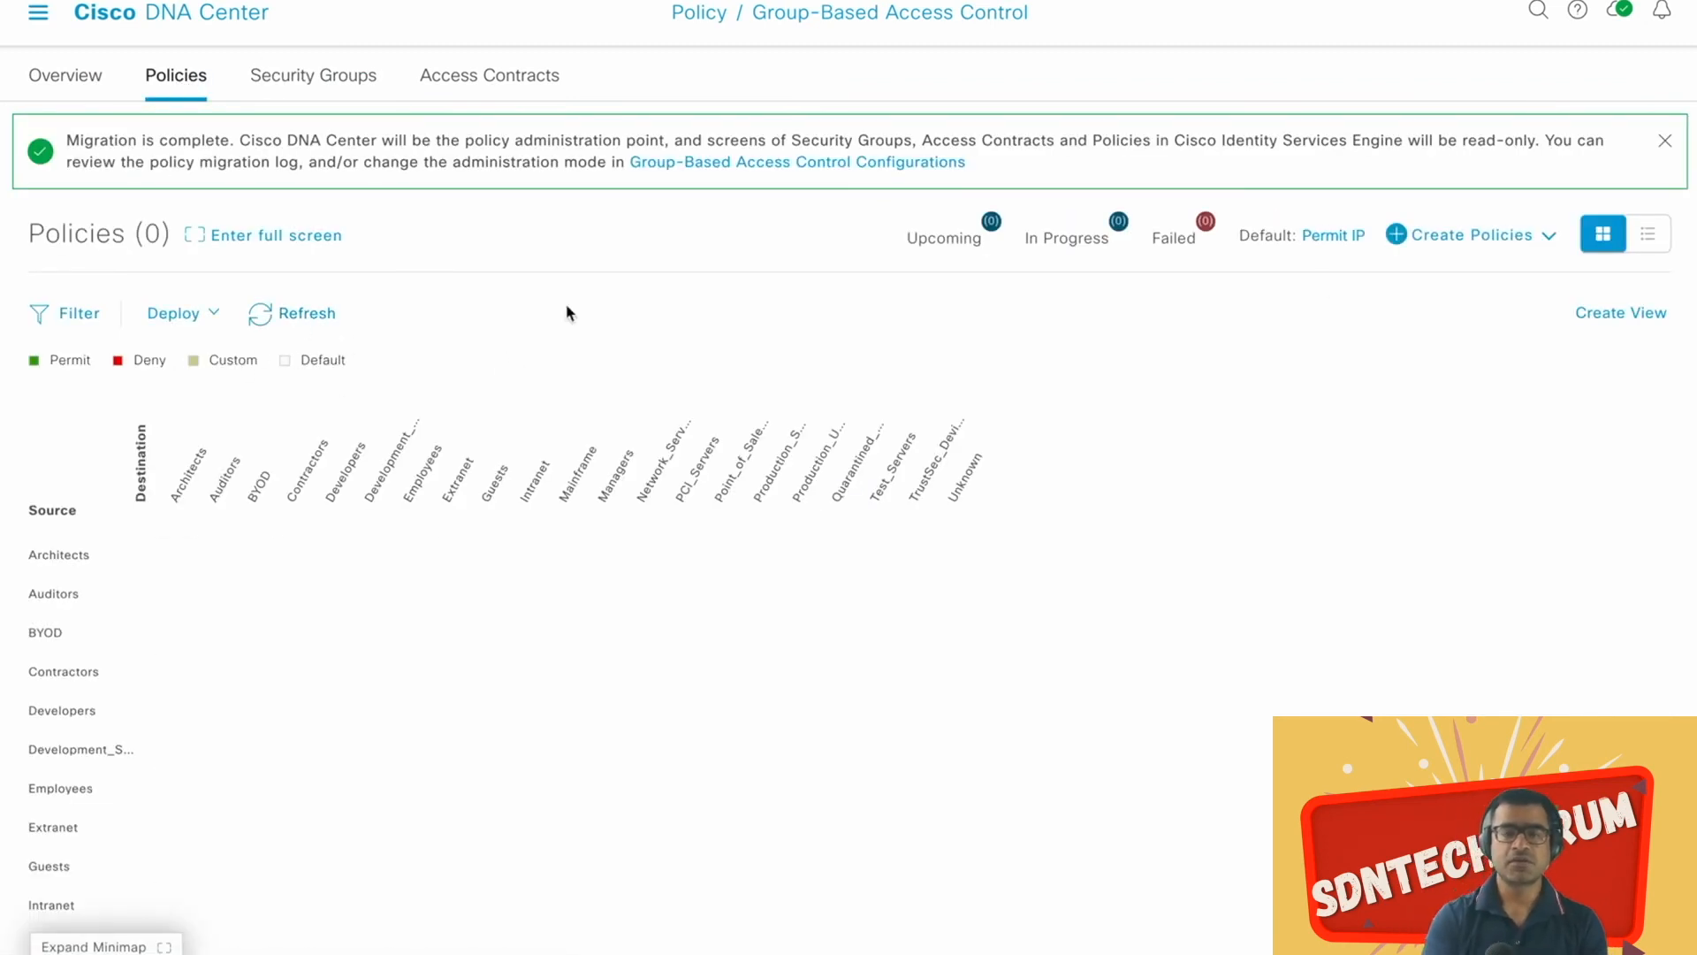
Step: Start creating a source-to-destination policy and choose the Managers security group as its source
left_click(1550, 241)
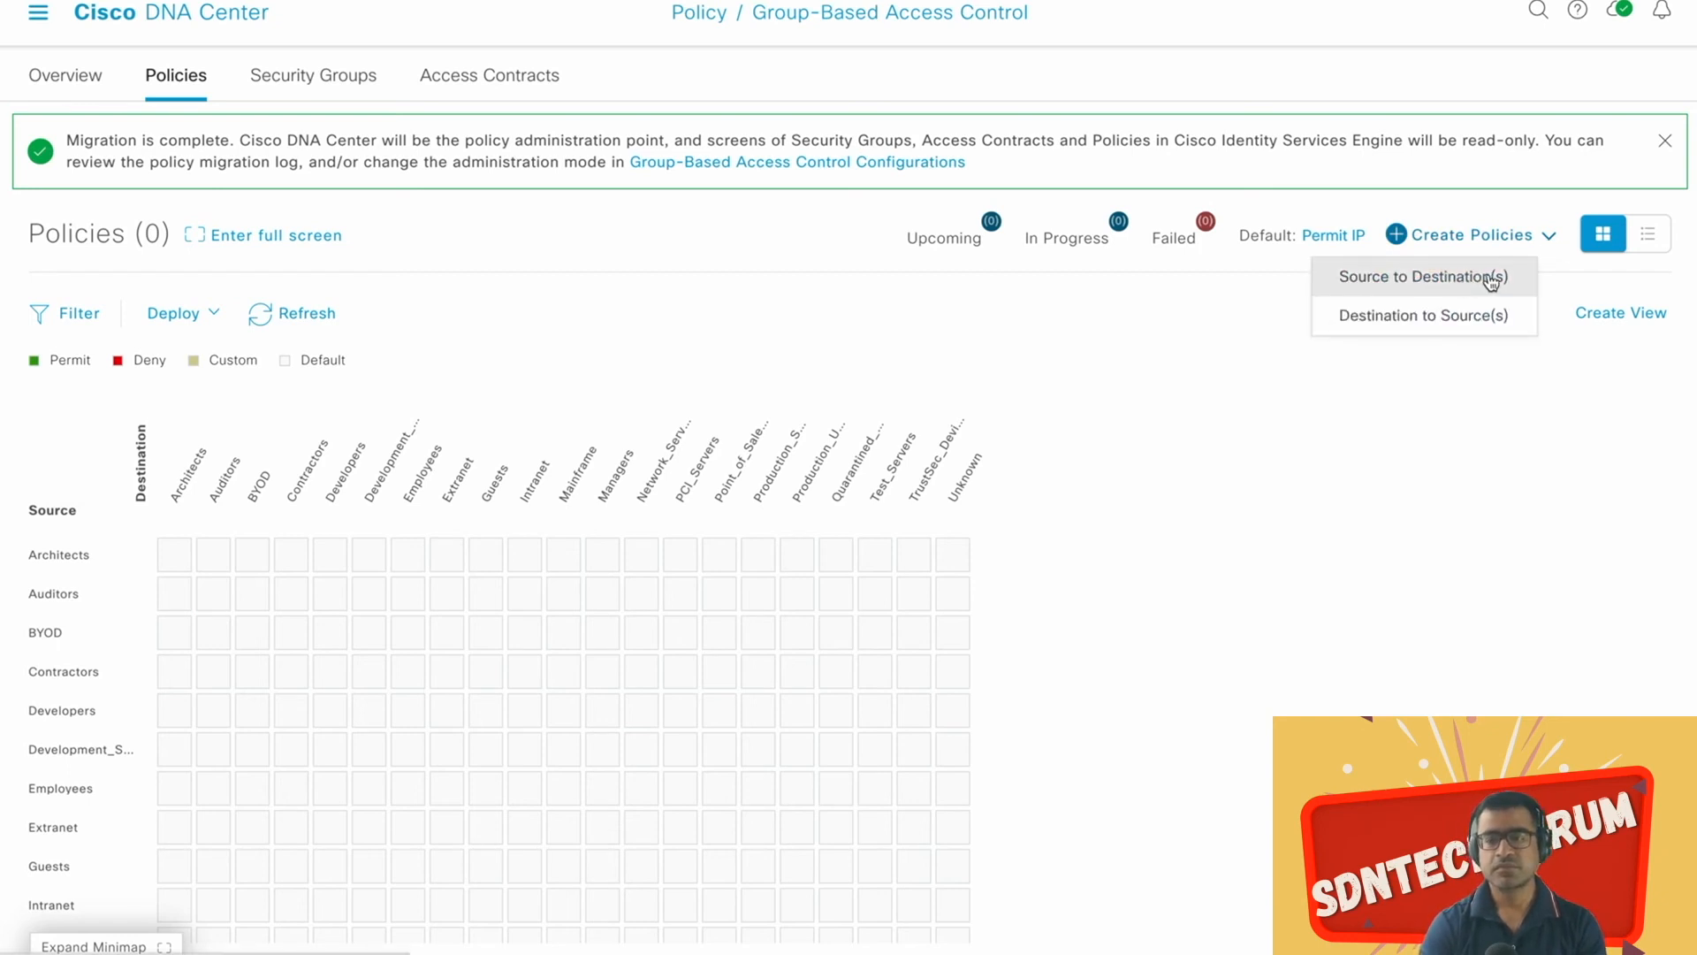
left_click(1490, 279)
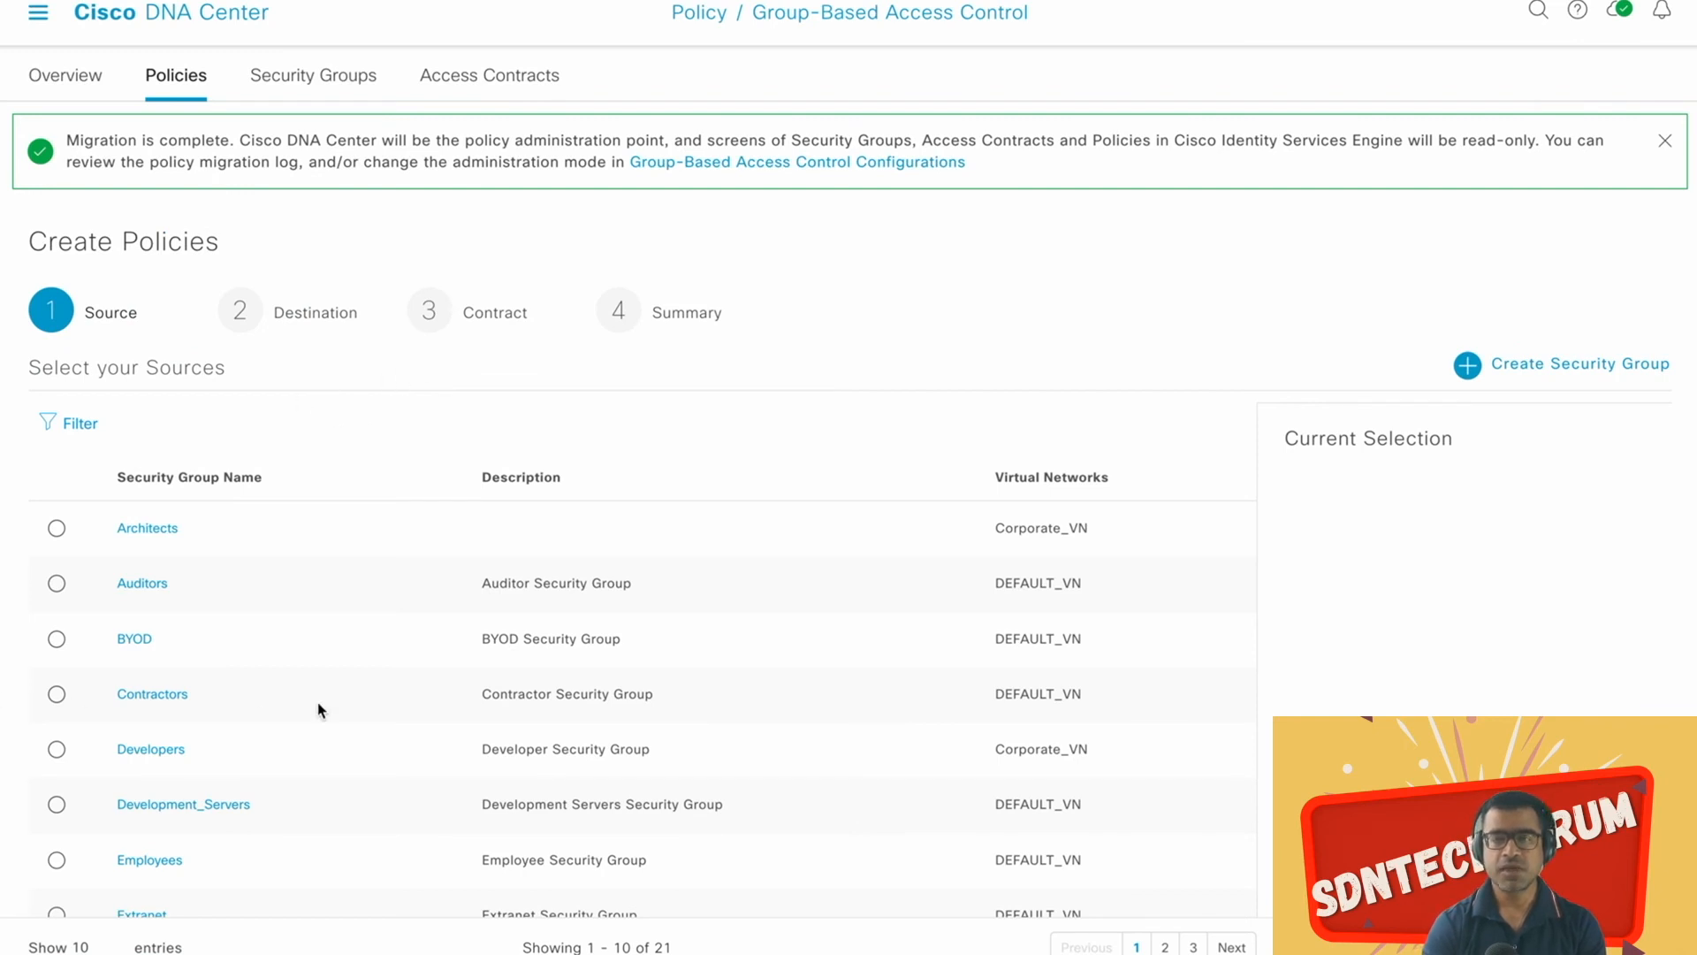
scroll(320, 710, "down", 2)
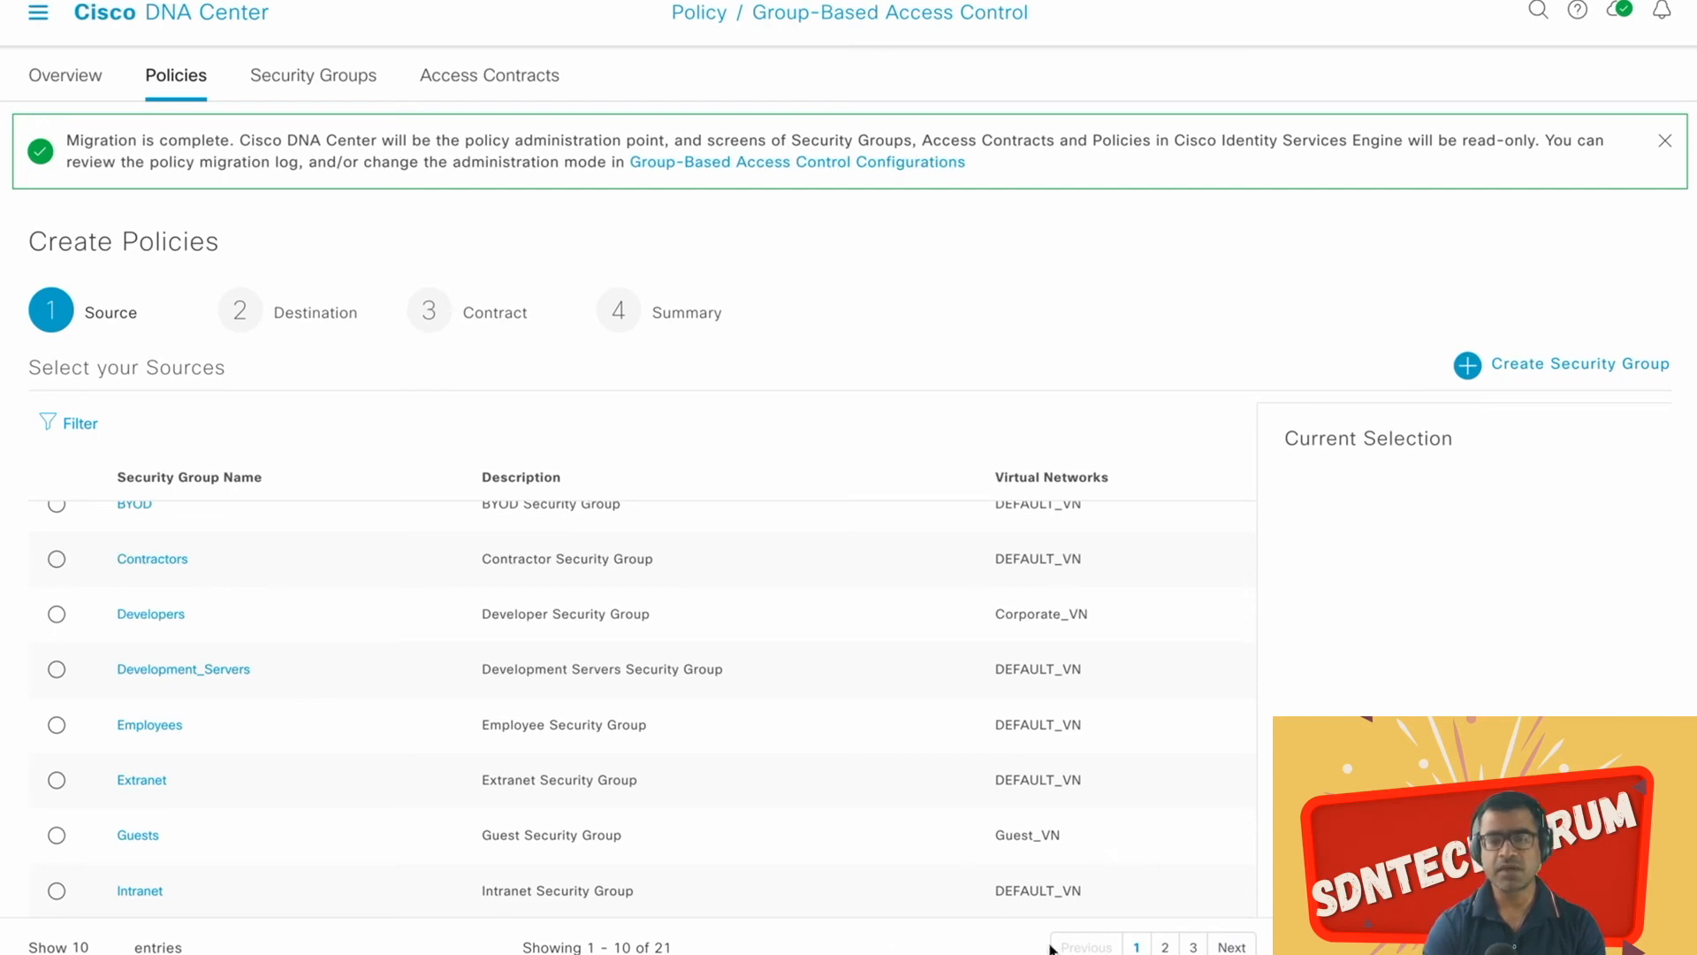
left_click(1165, 947)
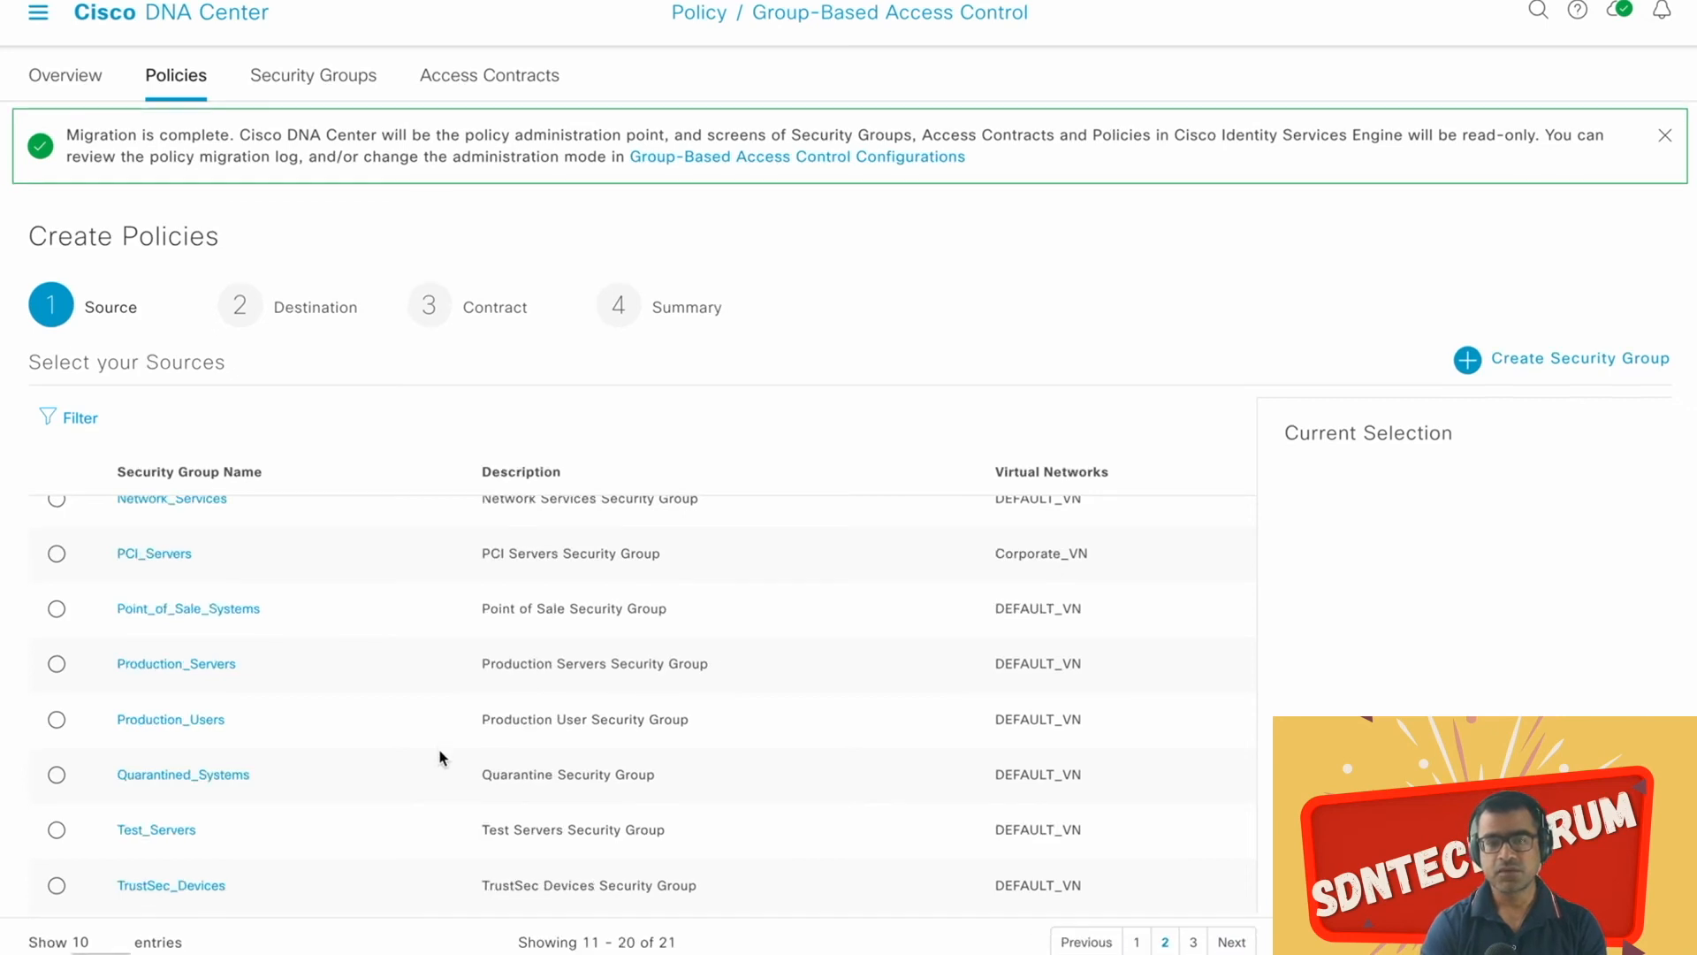
scroll(439, 747, "up", 3)
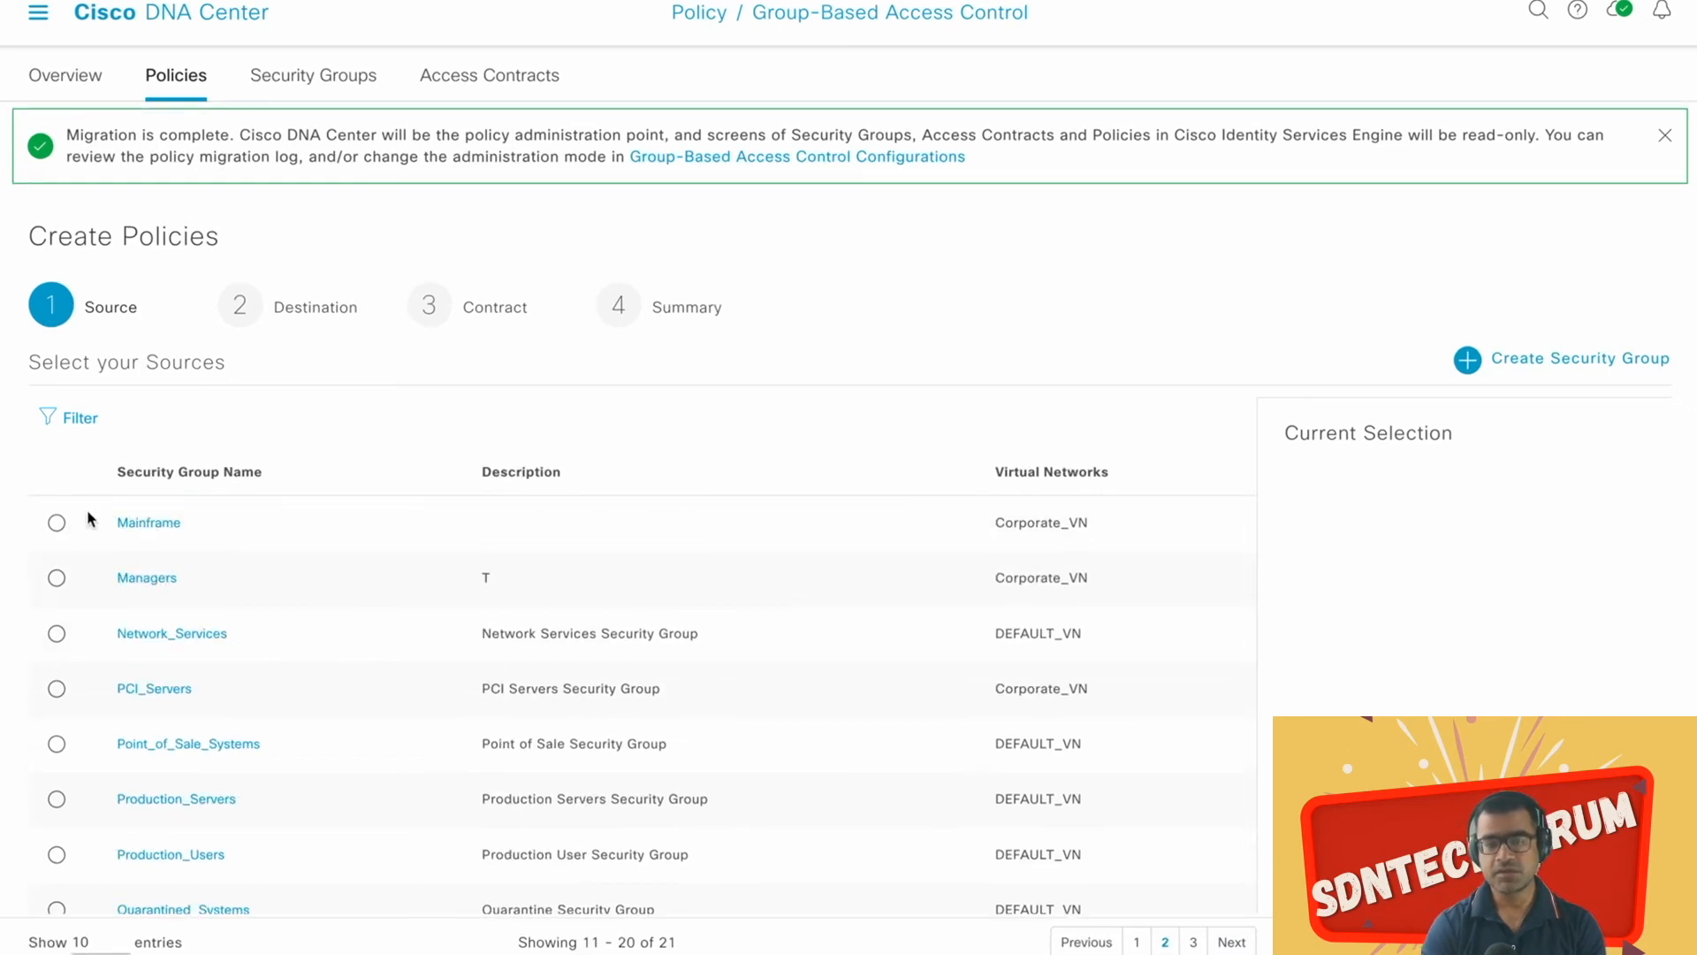
left_click(57, 578)
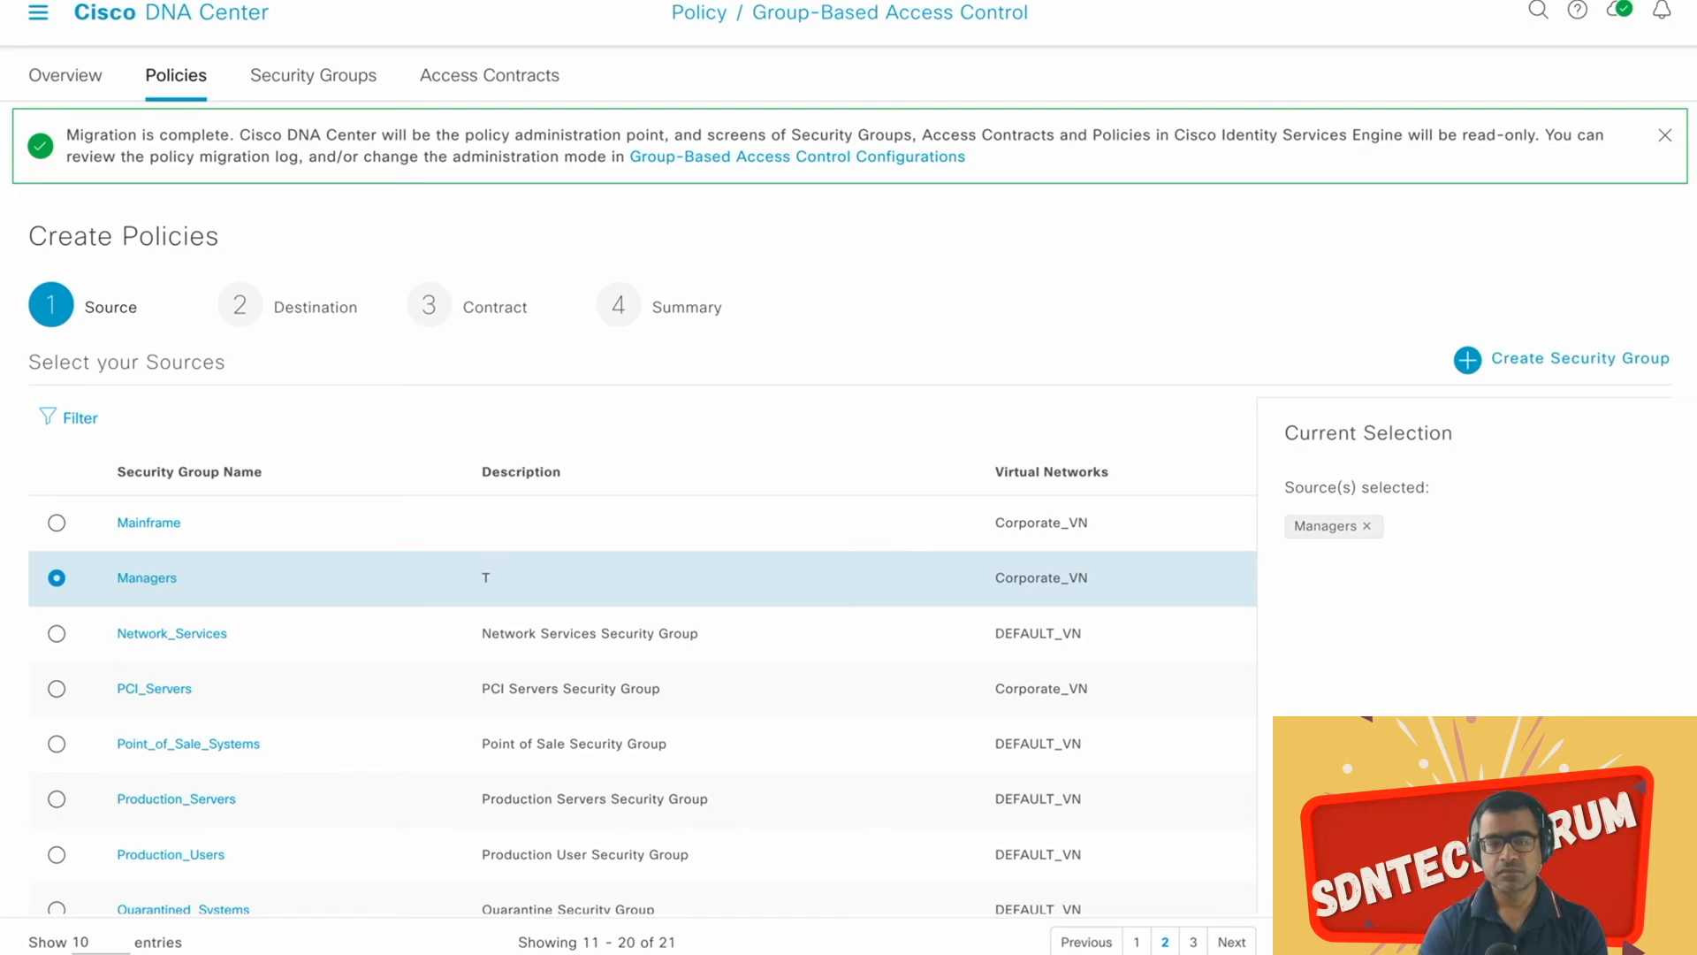
left_click(1636, 938)
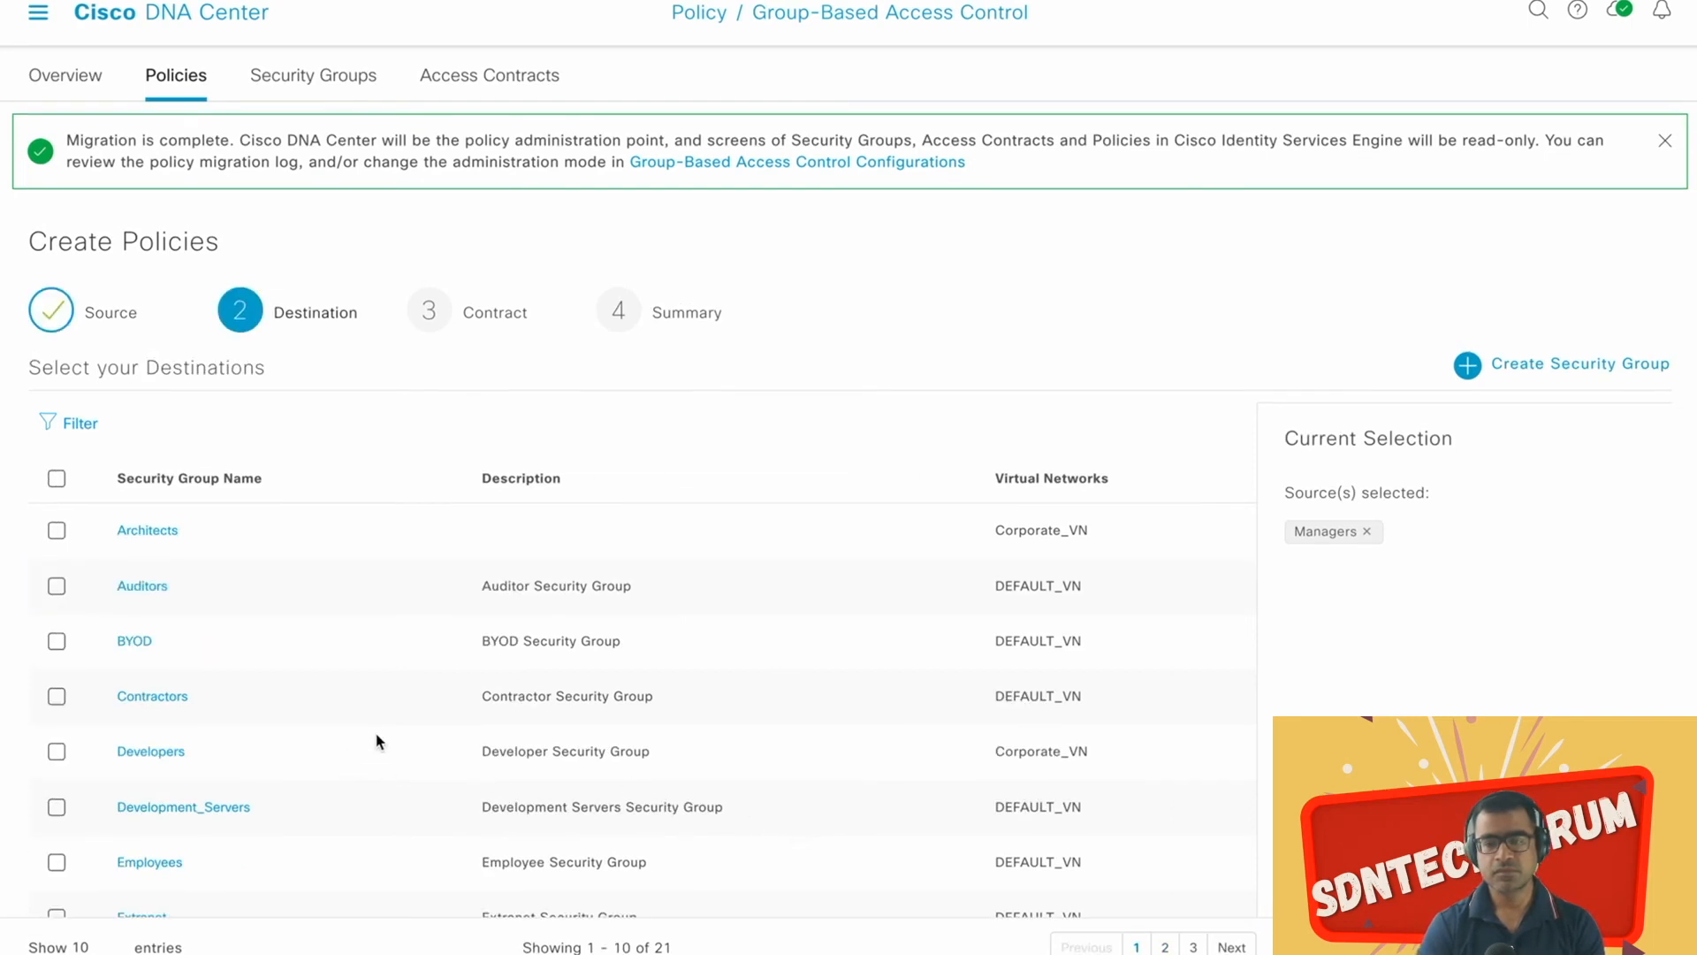
Step: Choose the Mainframe security group as the policy's destination and continue to the contract selection
scroll(375, 741, "down", 2)
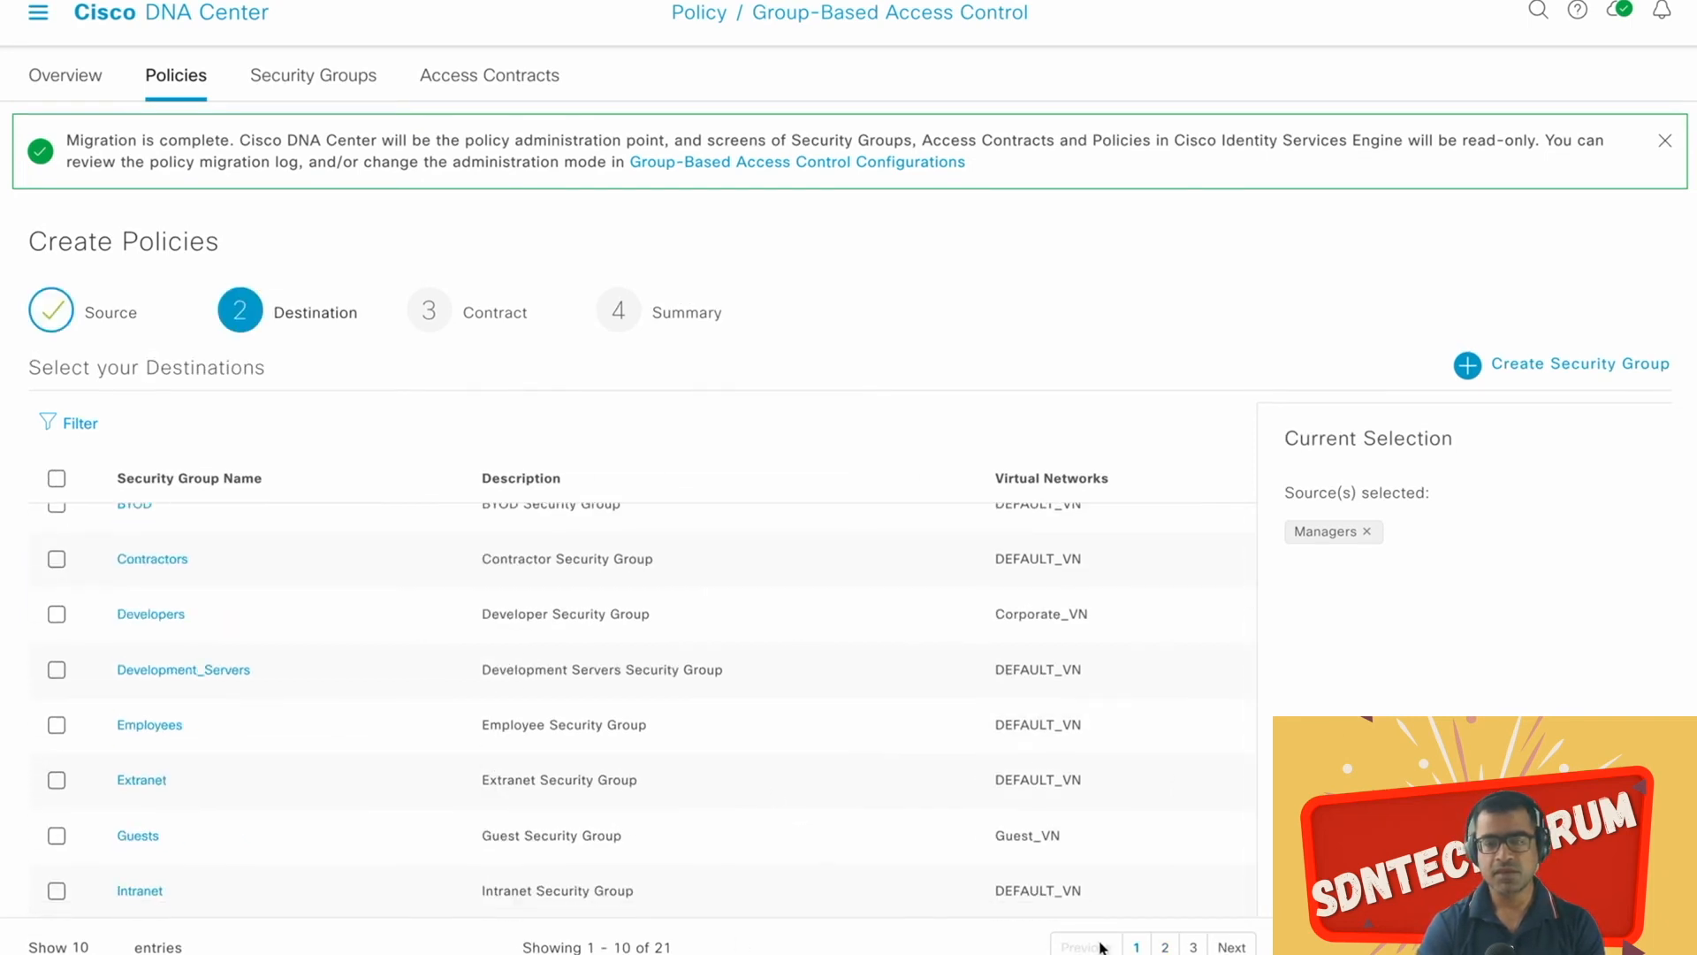
left_click(1166, 946)
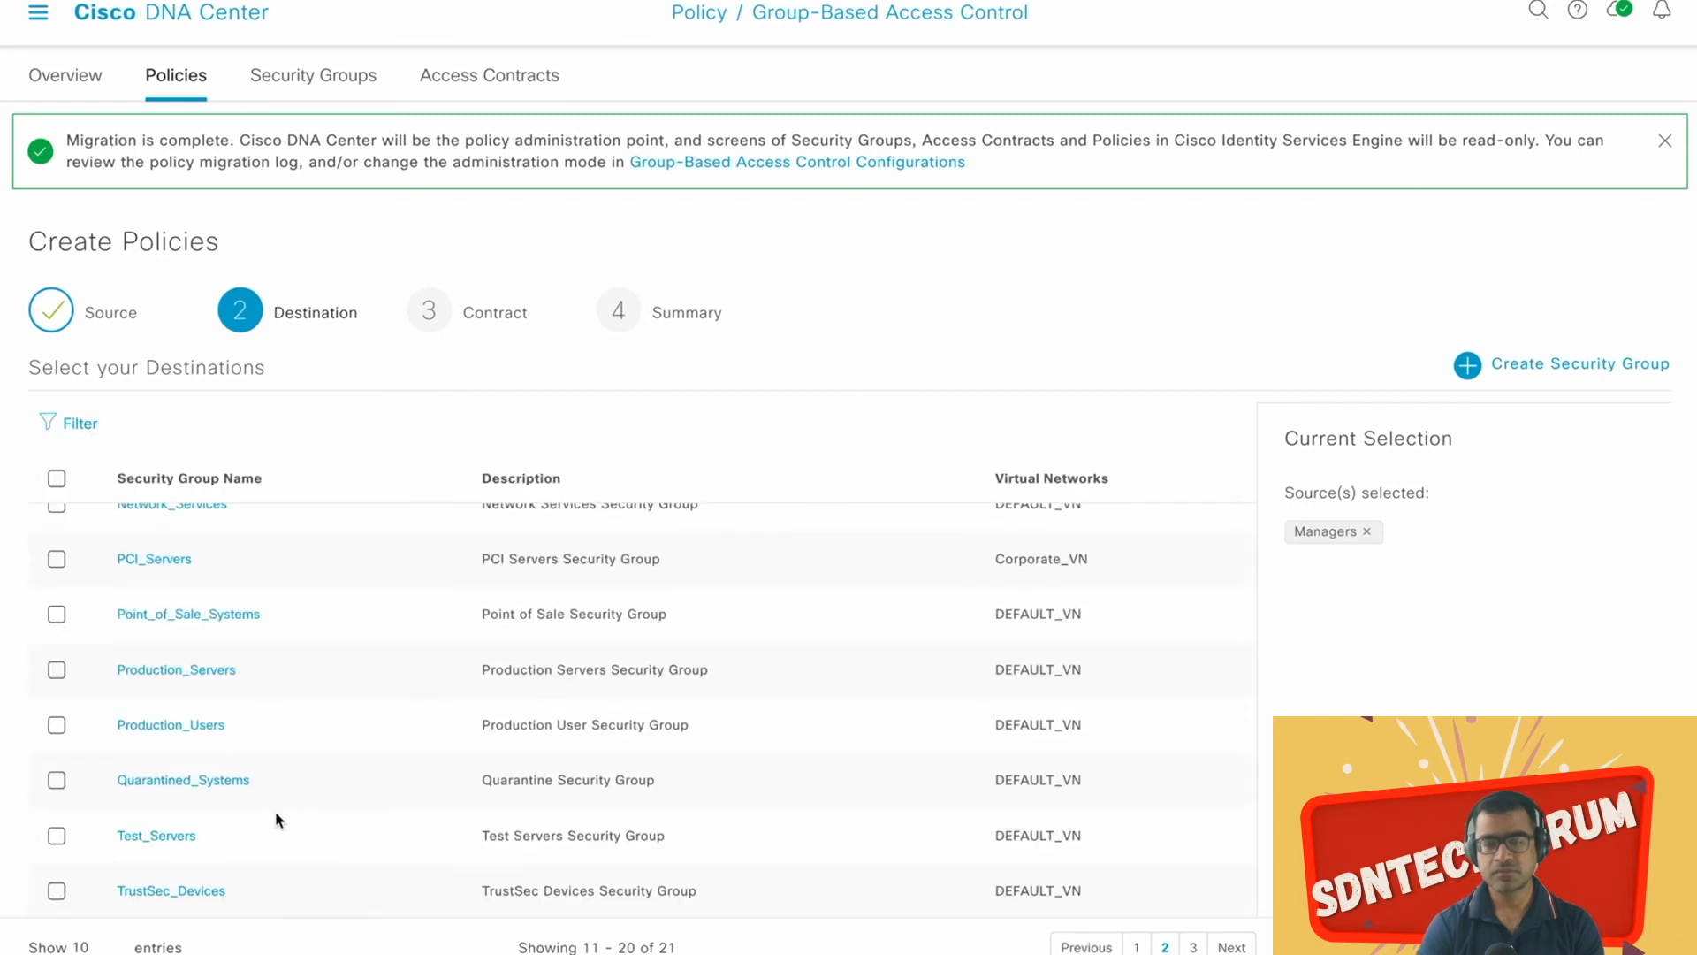
scroll(252, 782, "up", 2)
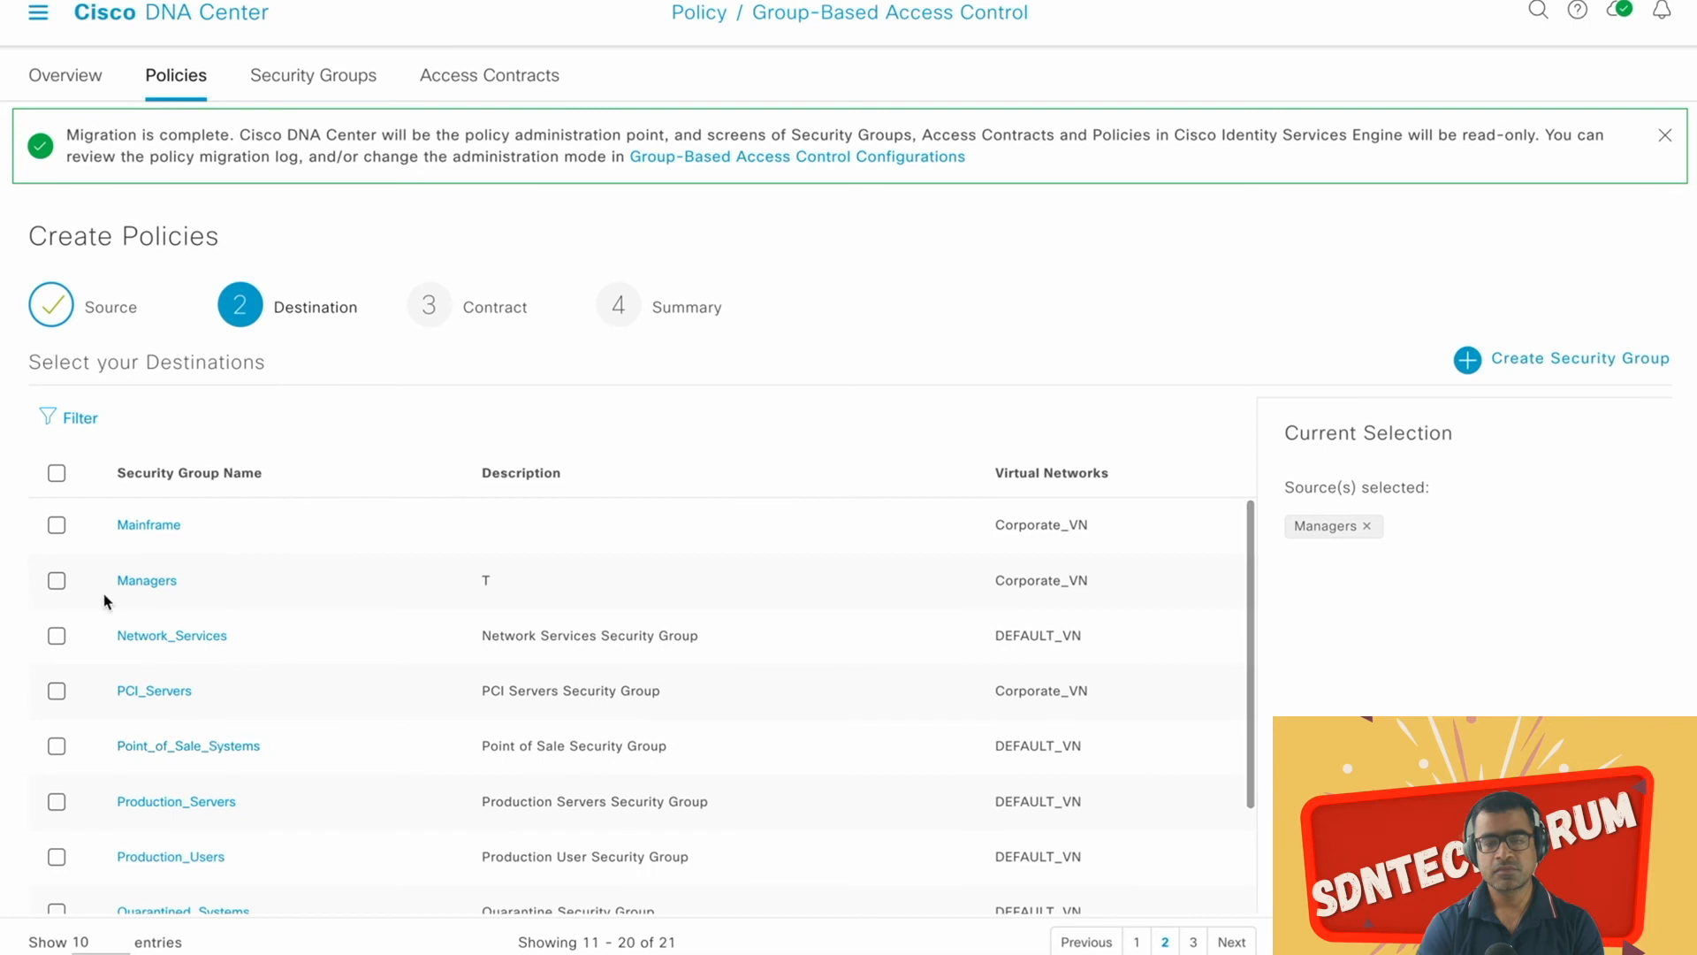
left_click(57, 527)
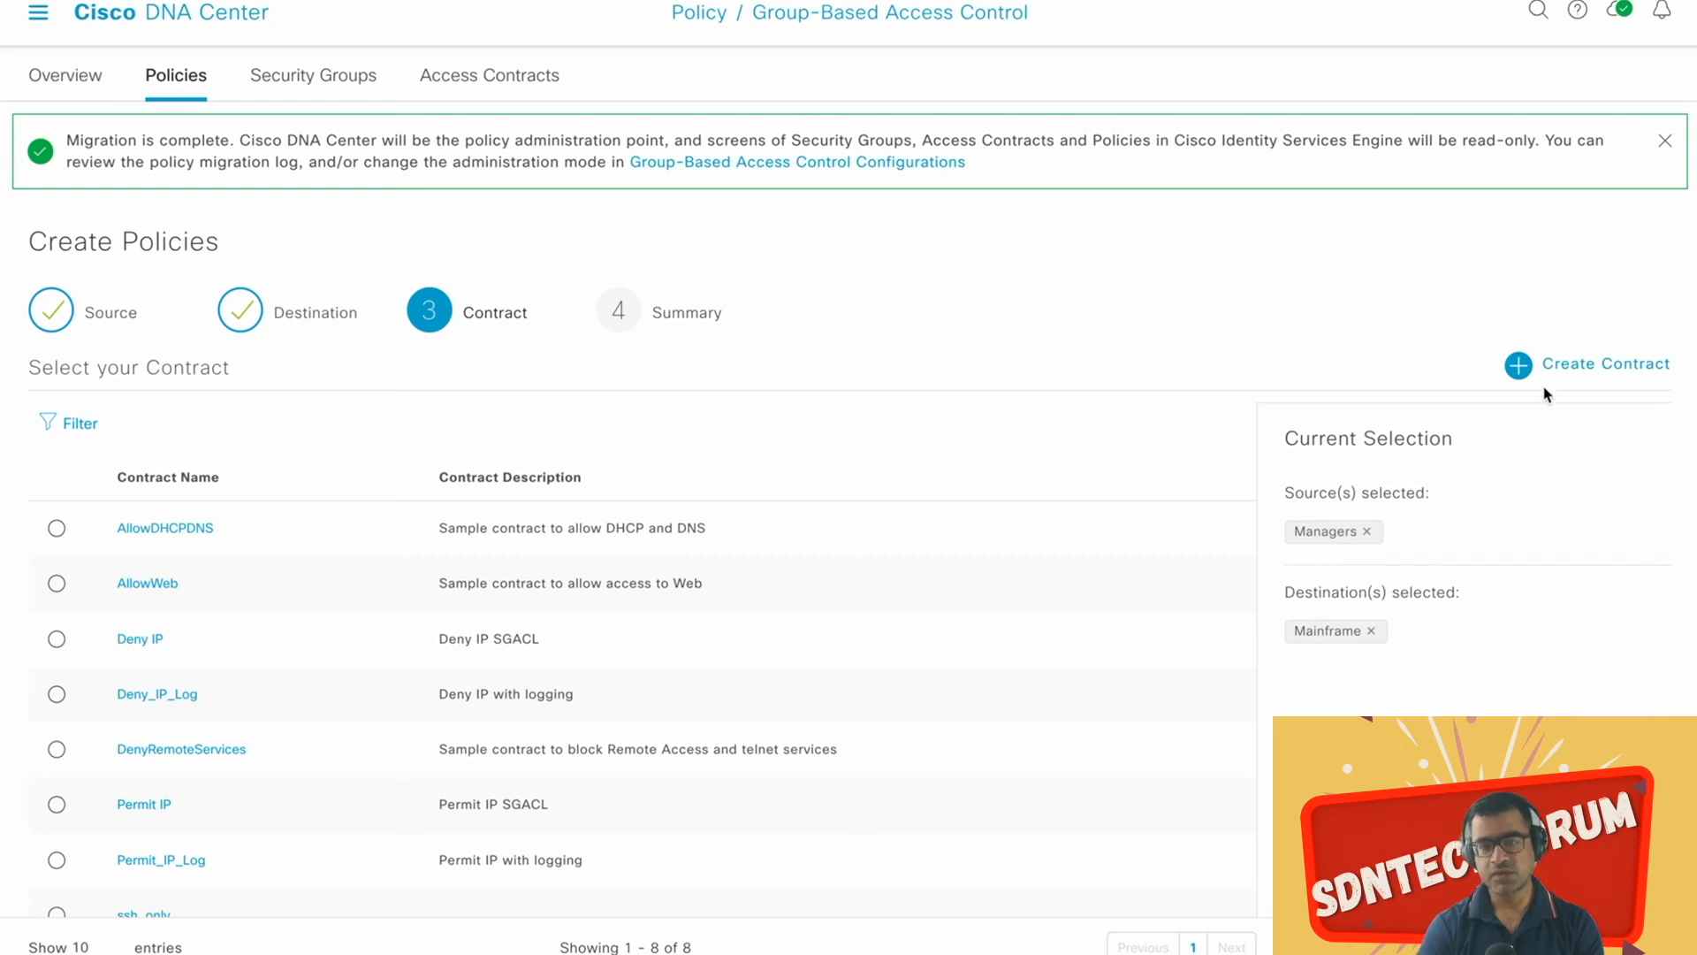
Step: Assign the existing Deny IP contract to the Managers-to-Mainframe policy and save the policy
left_click(1519, 366)
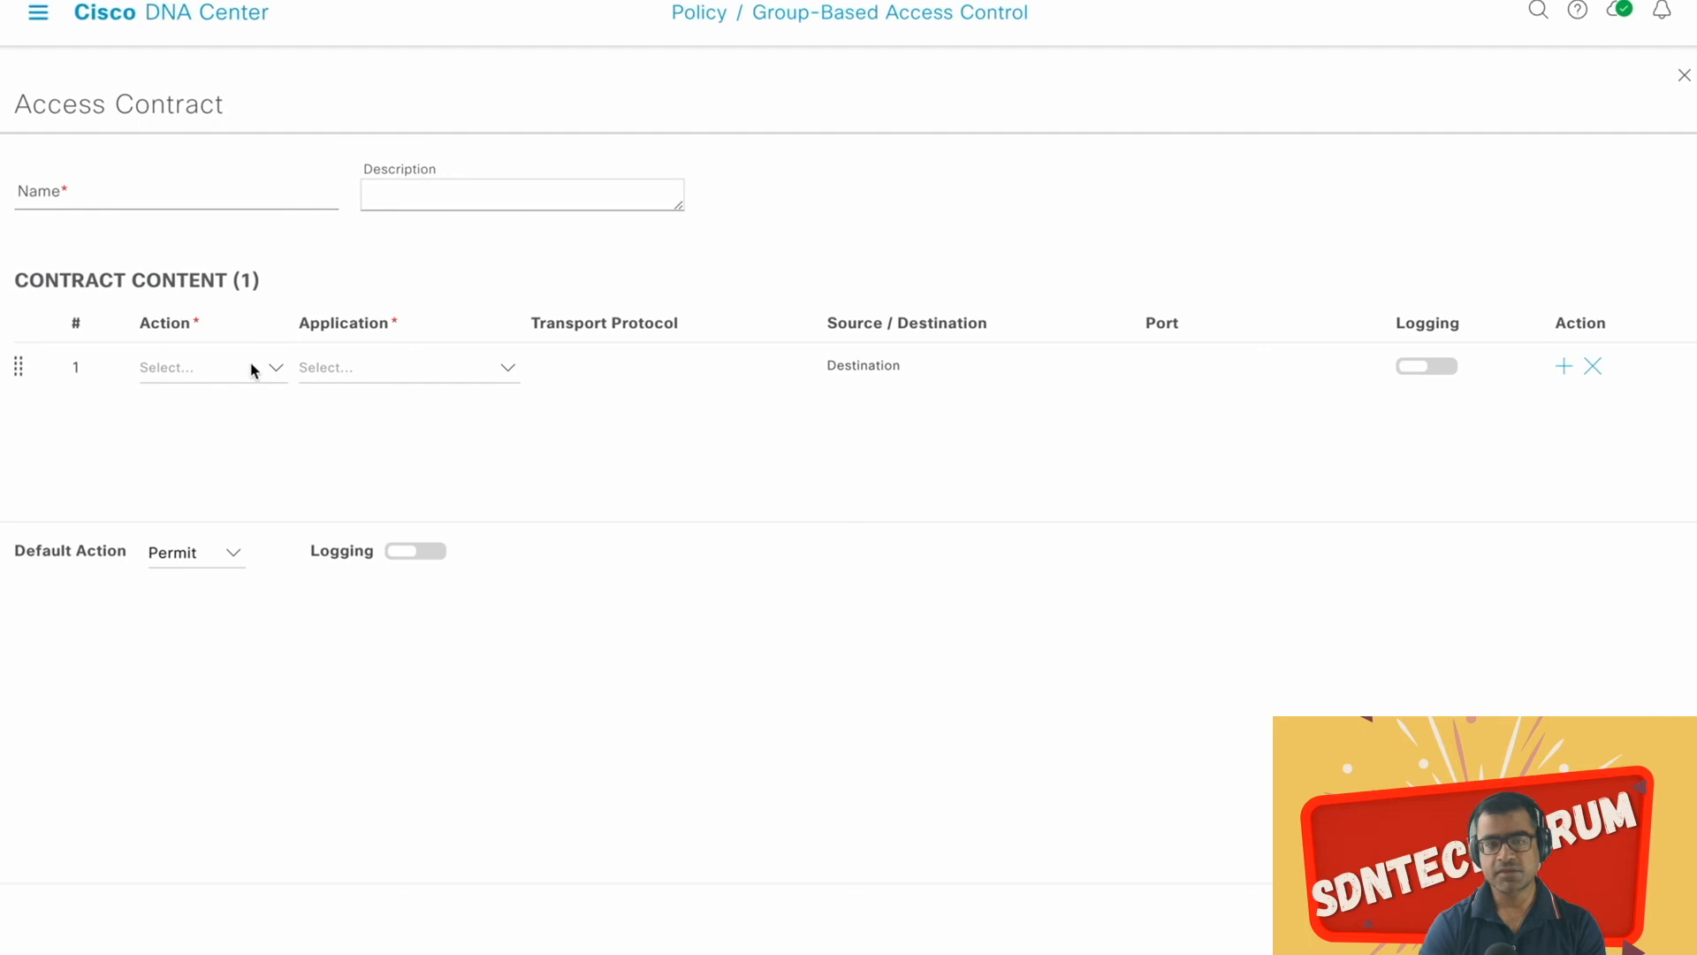
left_click(68, 191)
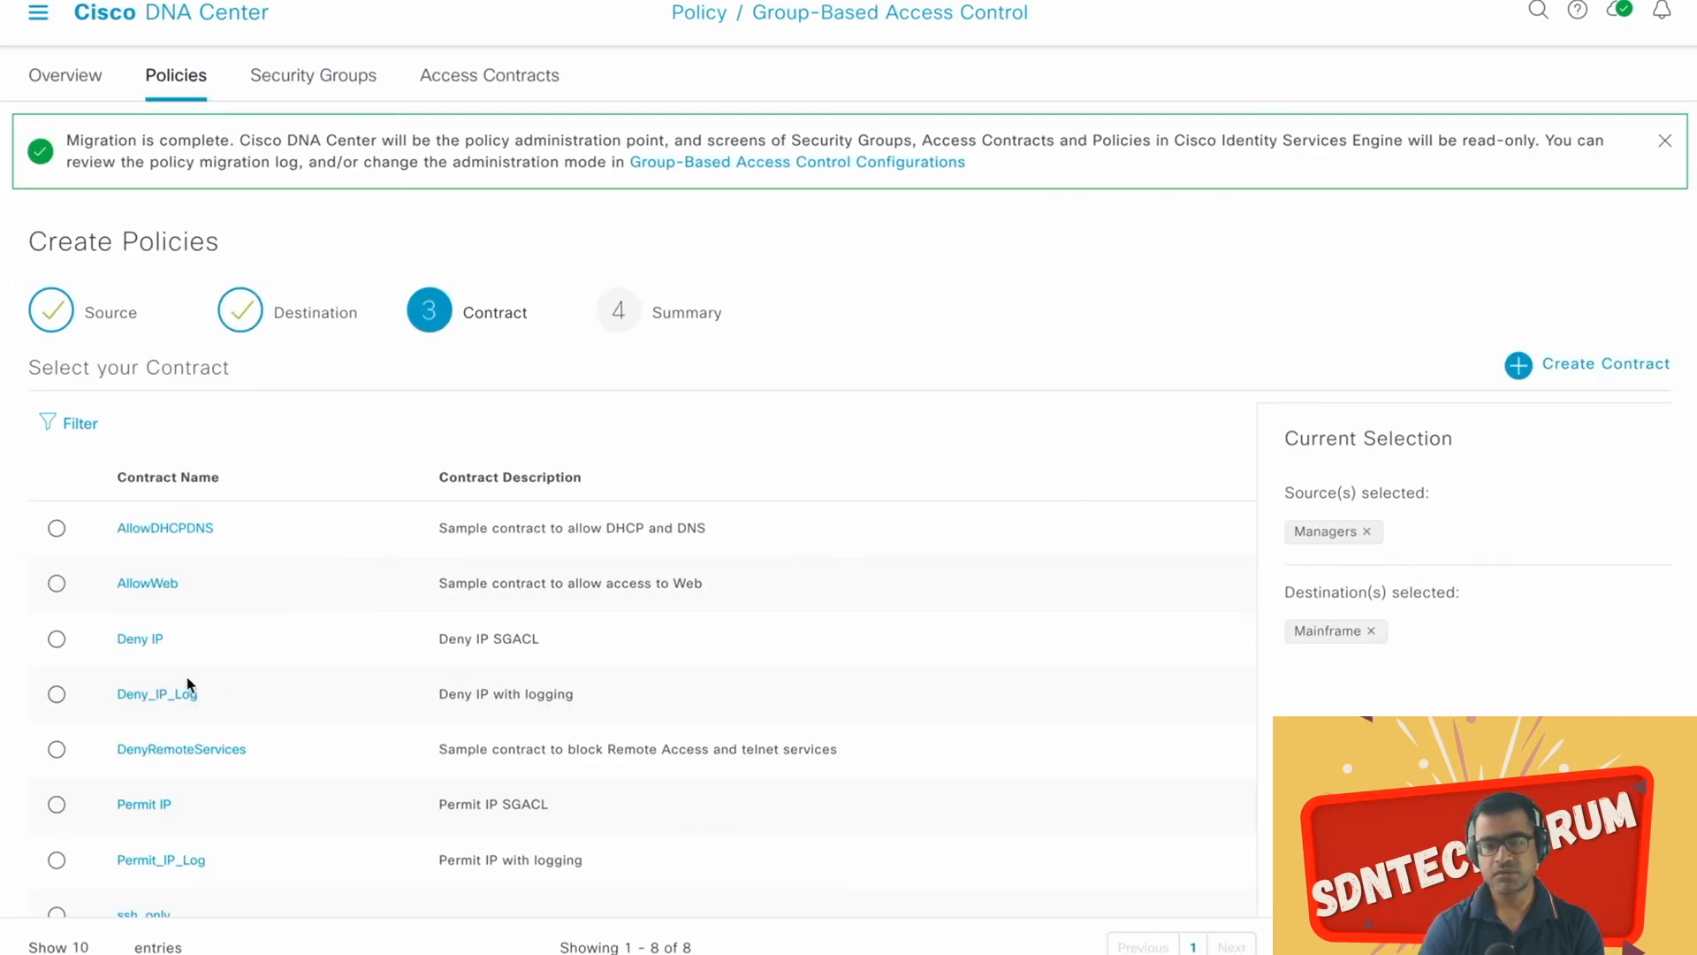
left_click(57, 640)
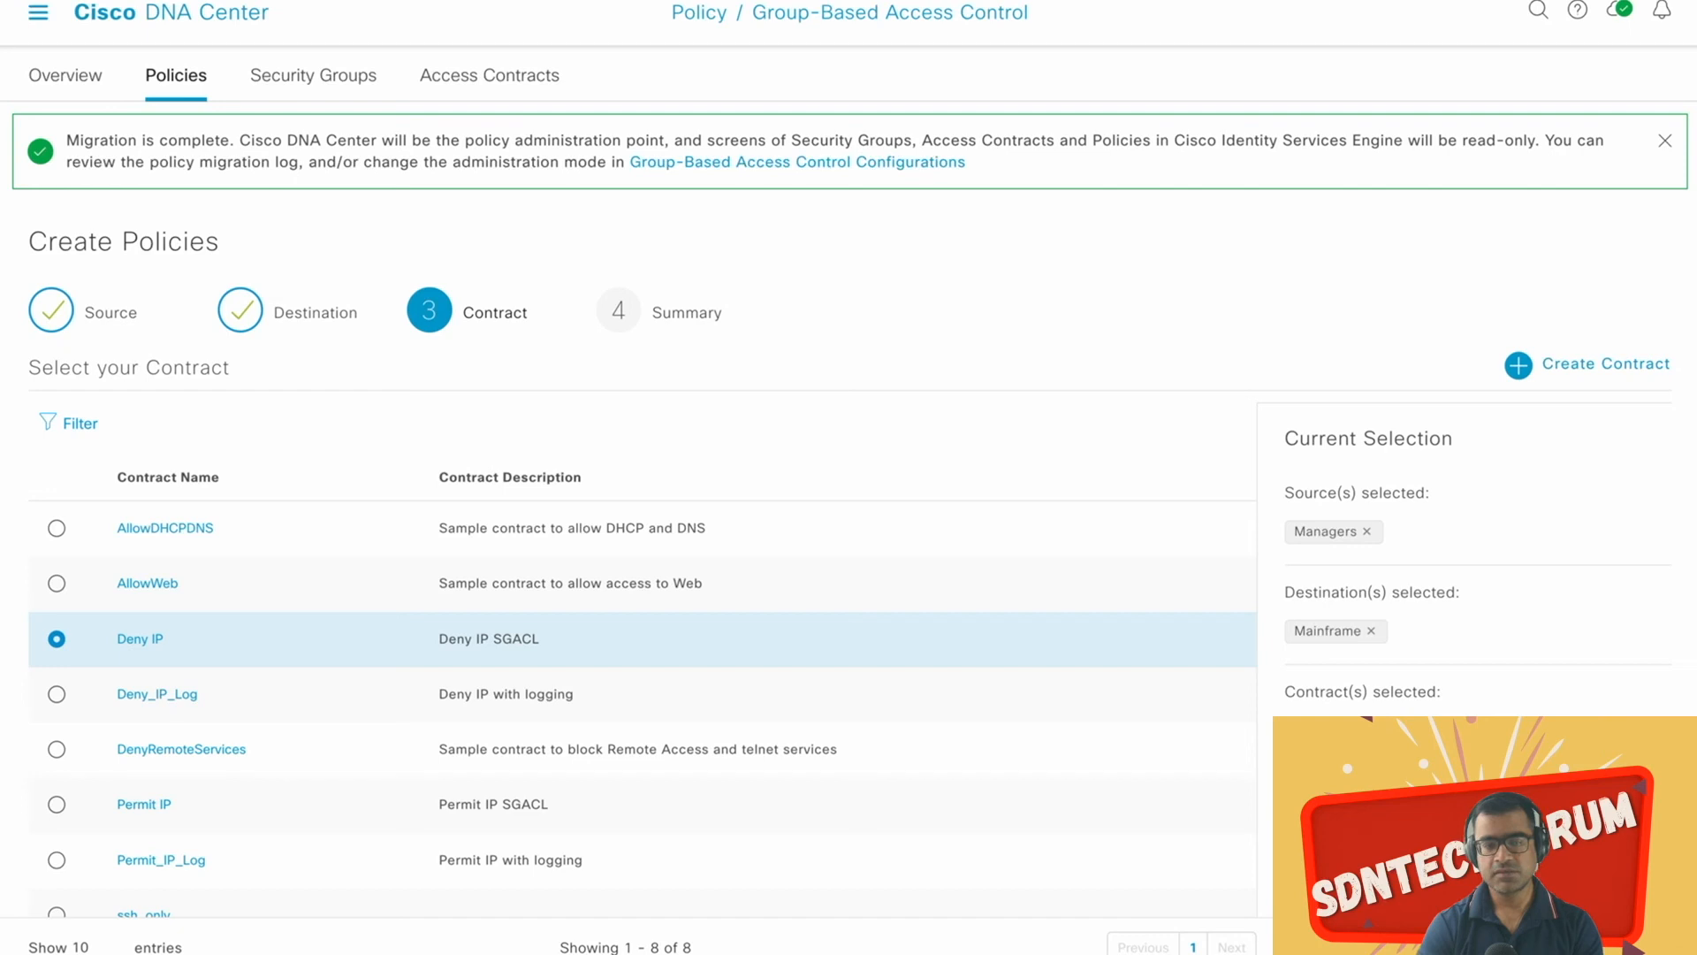
left_click(1603, 946)
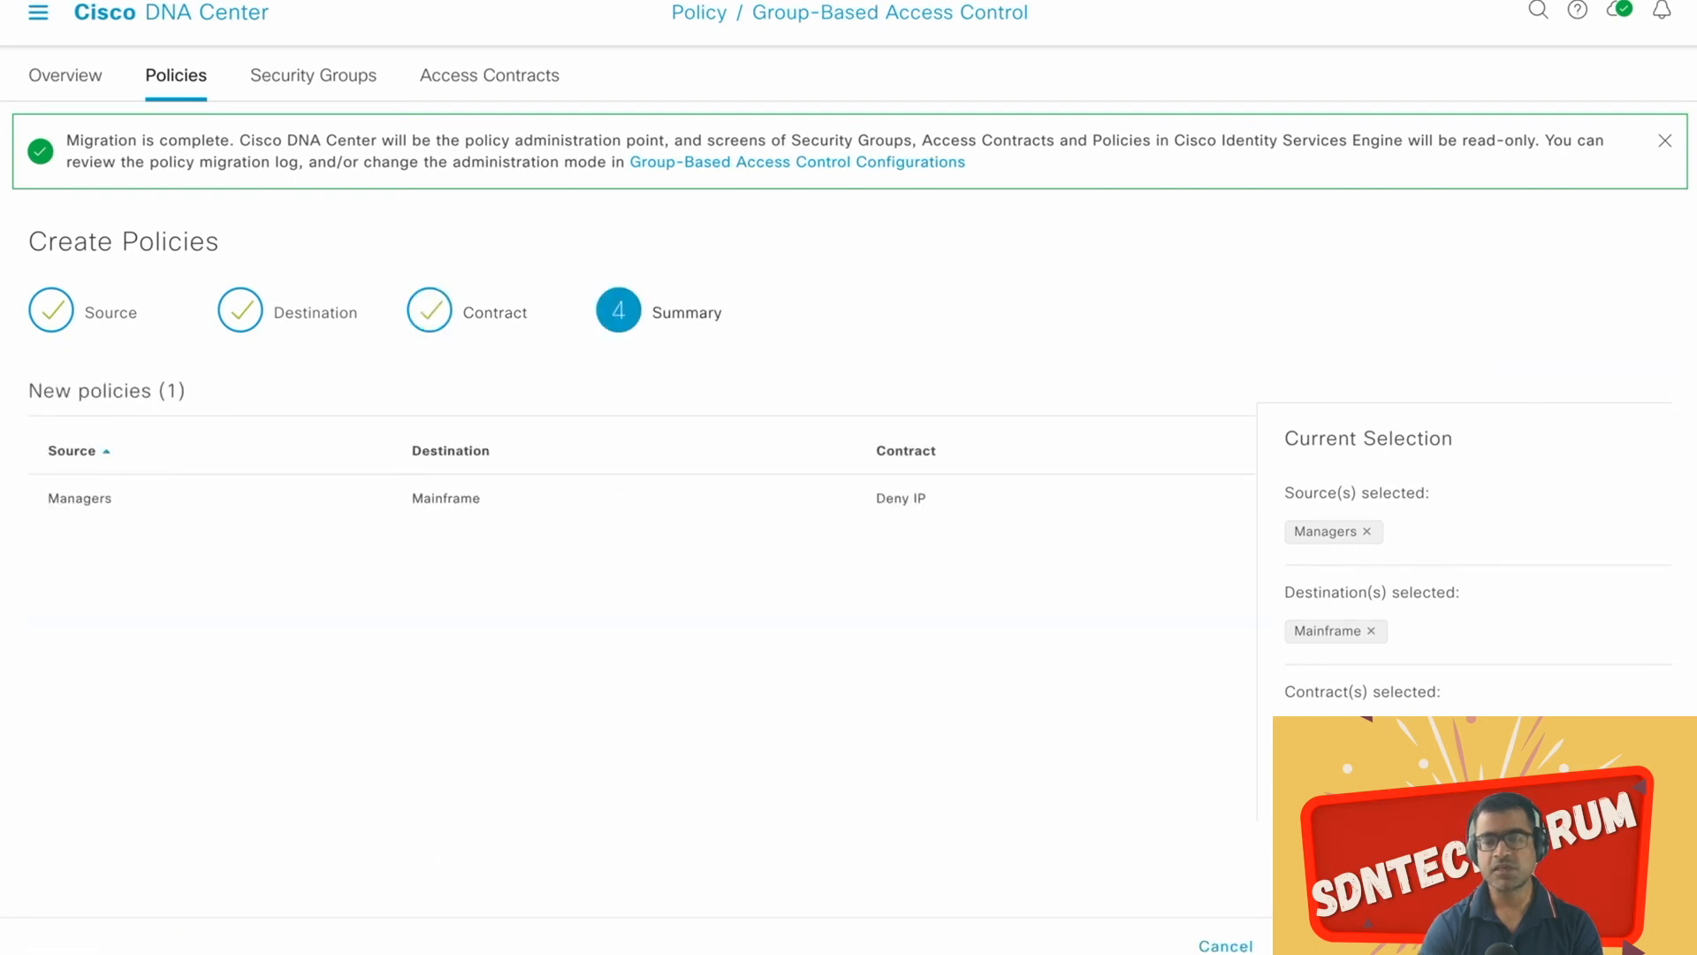
left_click(1604, 946)
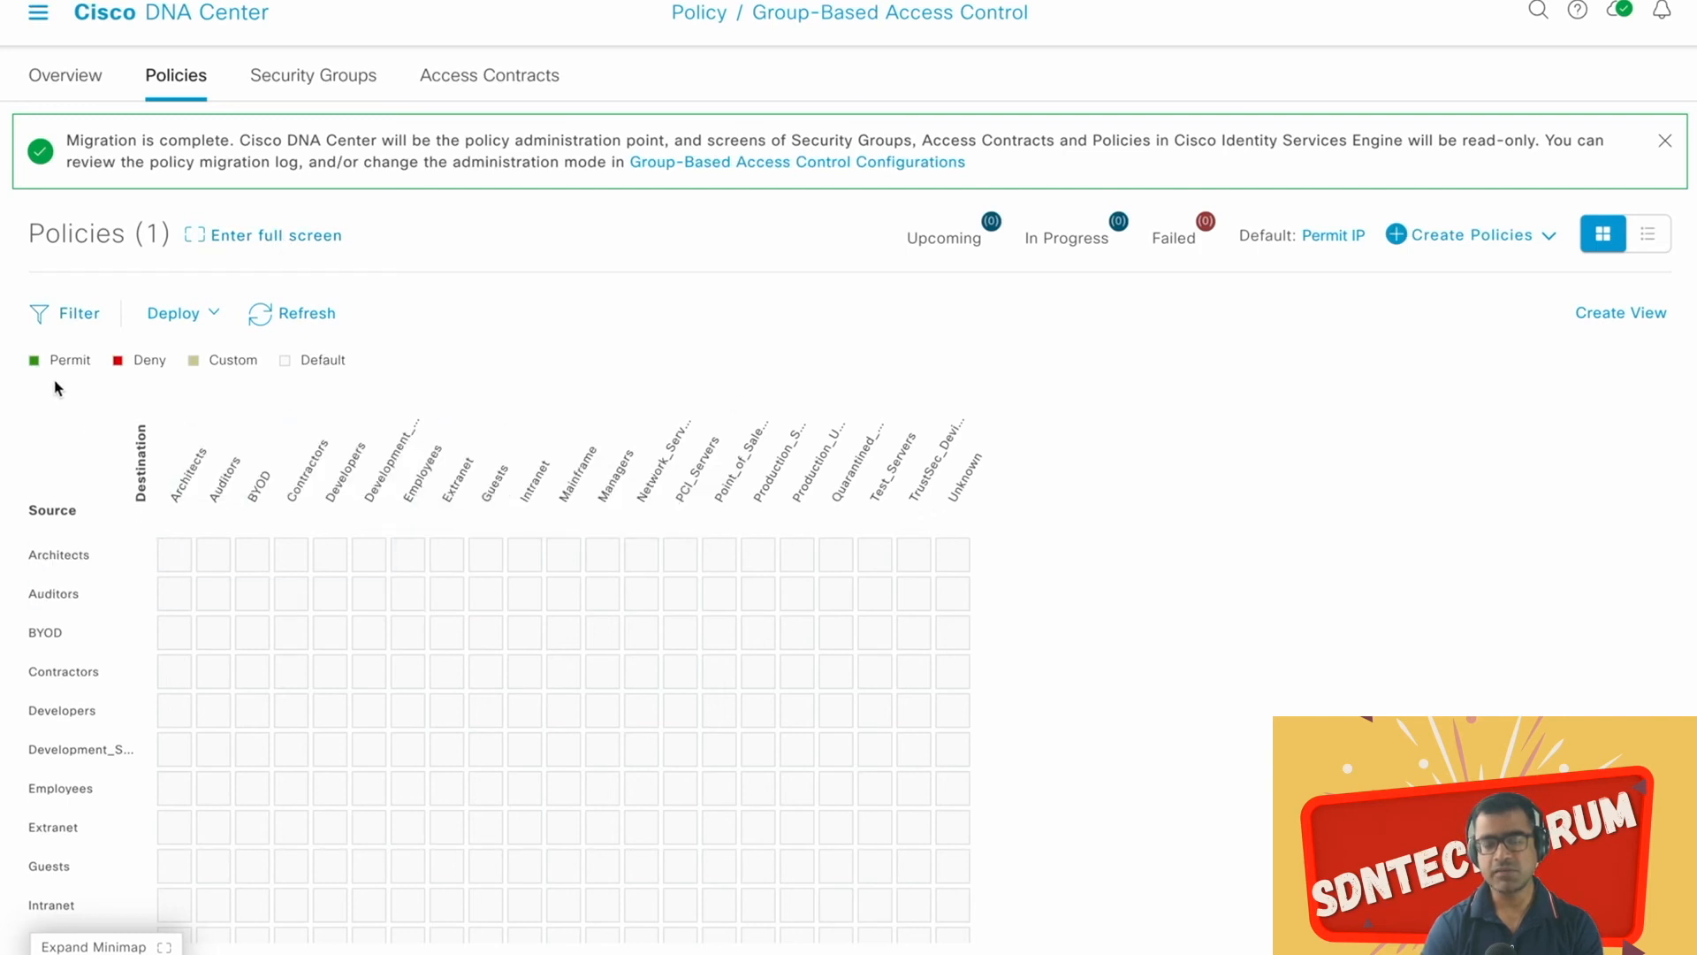
Step: Filter the policy matrix by the source security group Managers
left_click(77, 318)
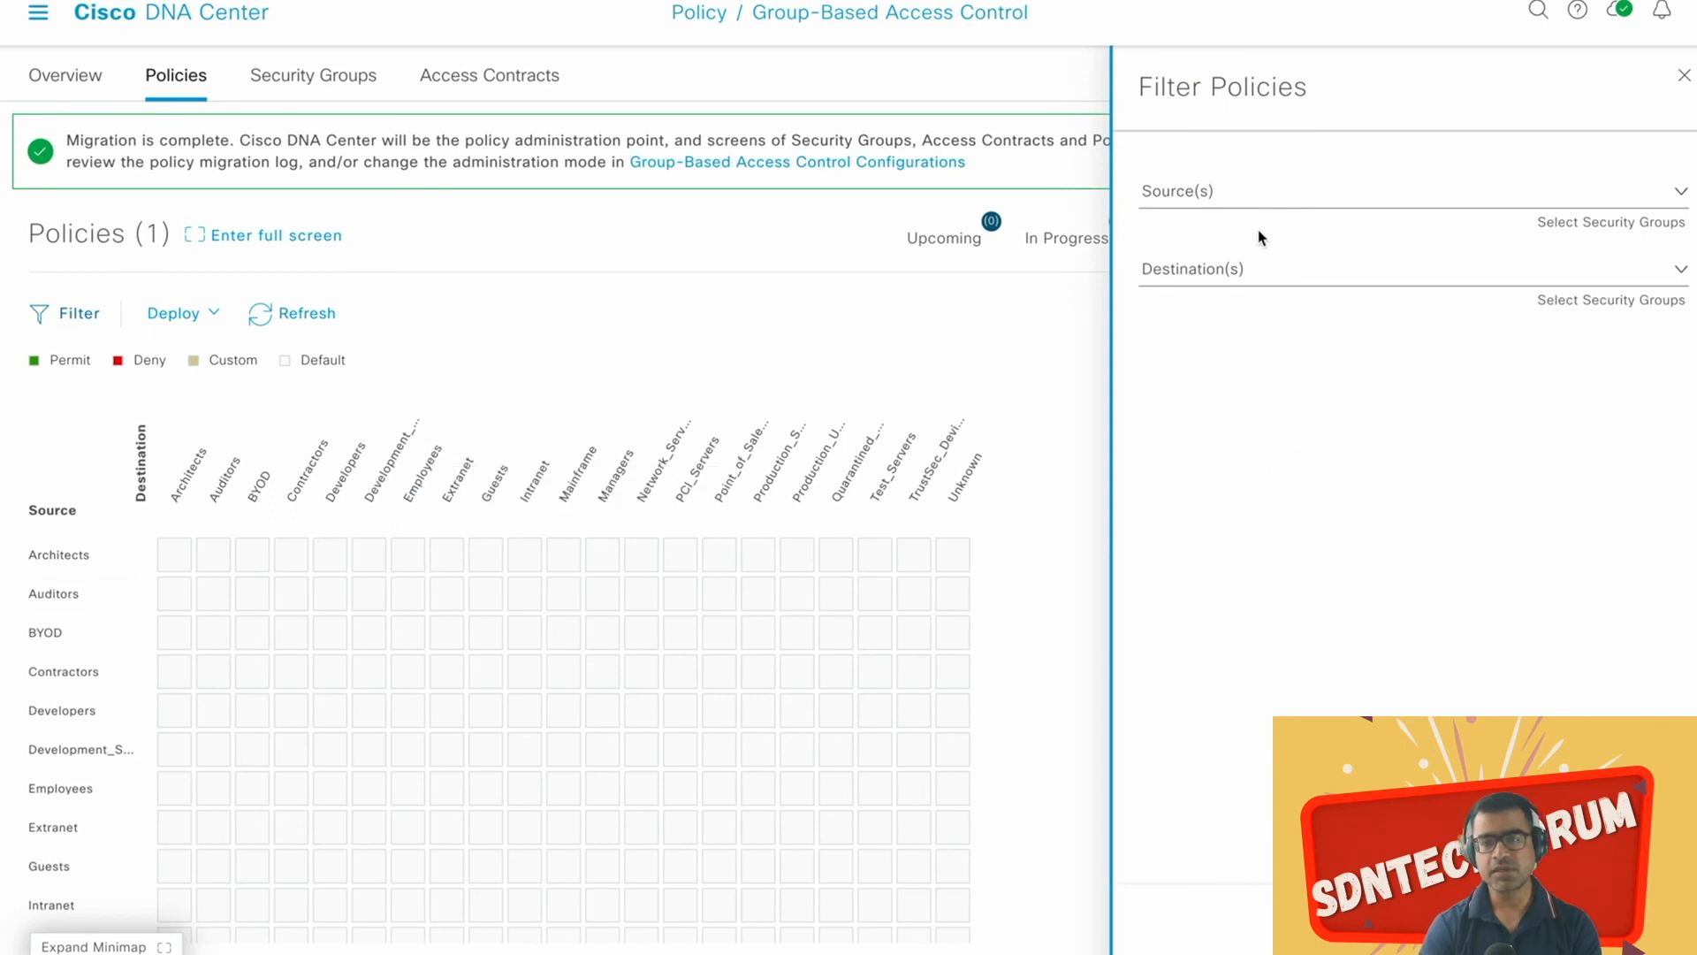
left_click(1346, 206)
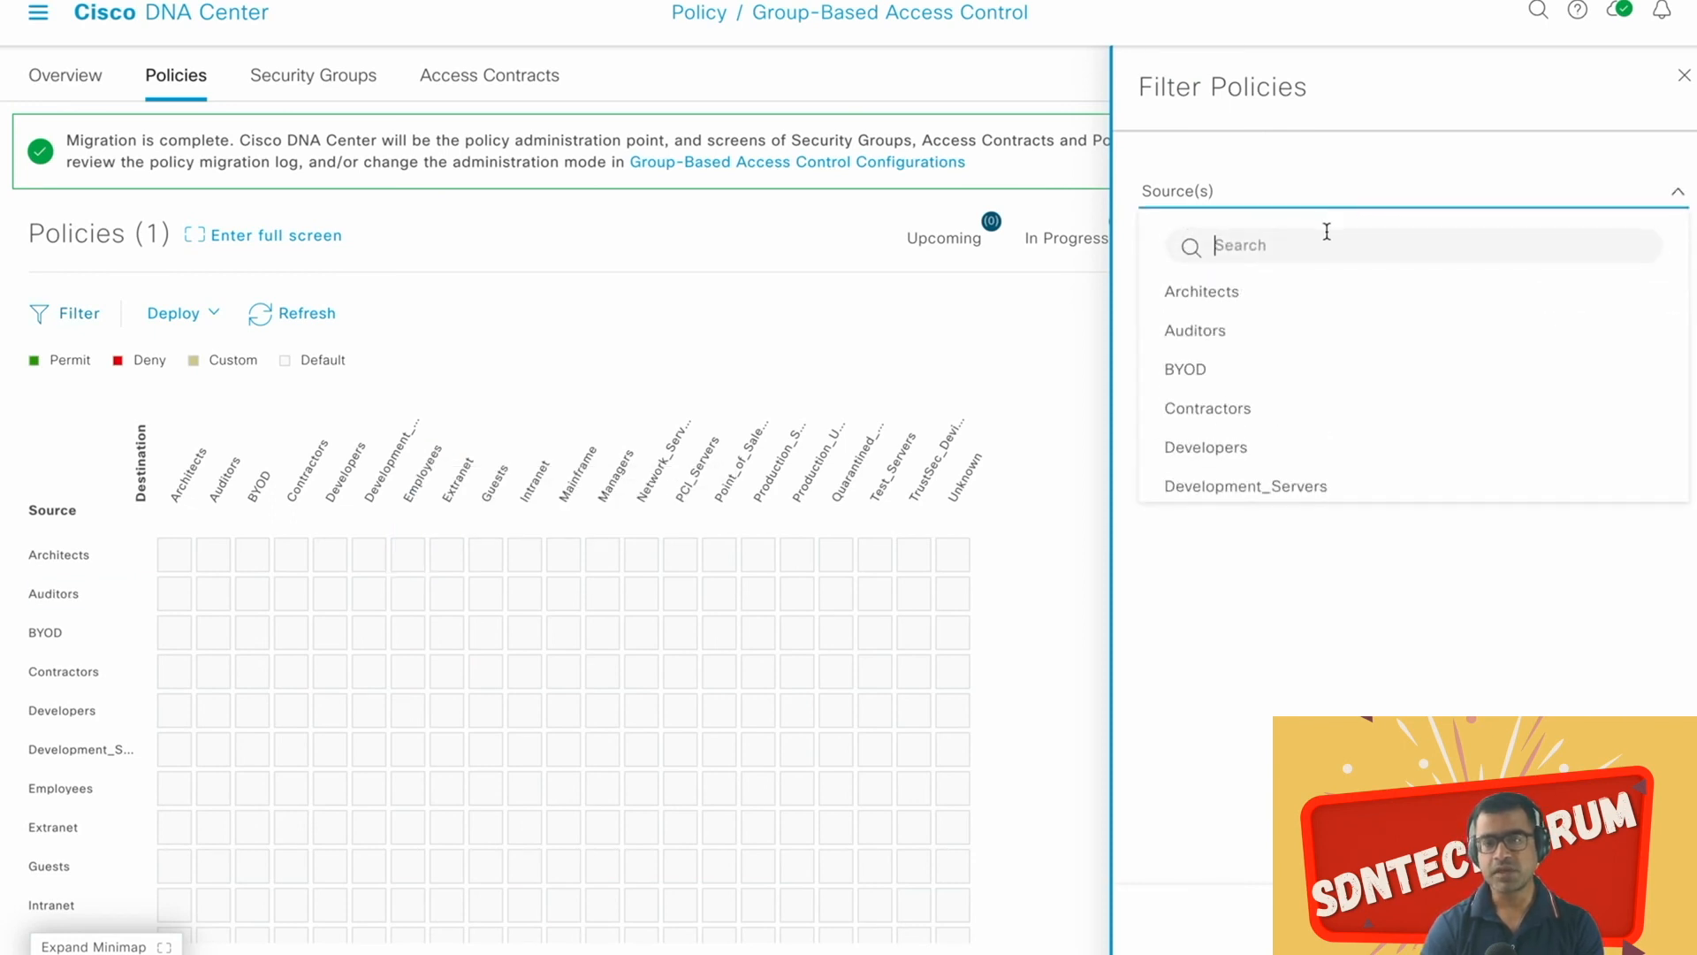
left_click(1327, 232)
type("mana")
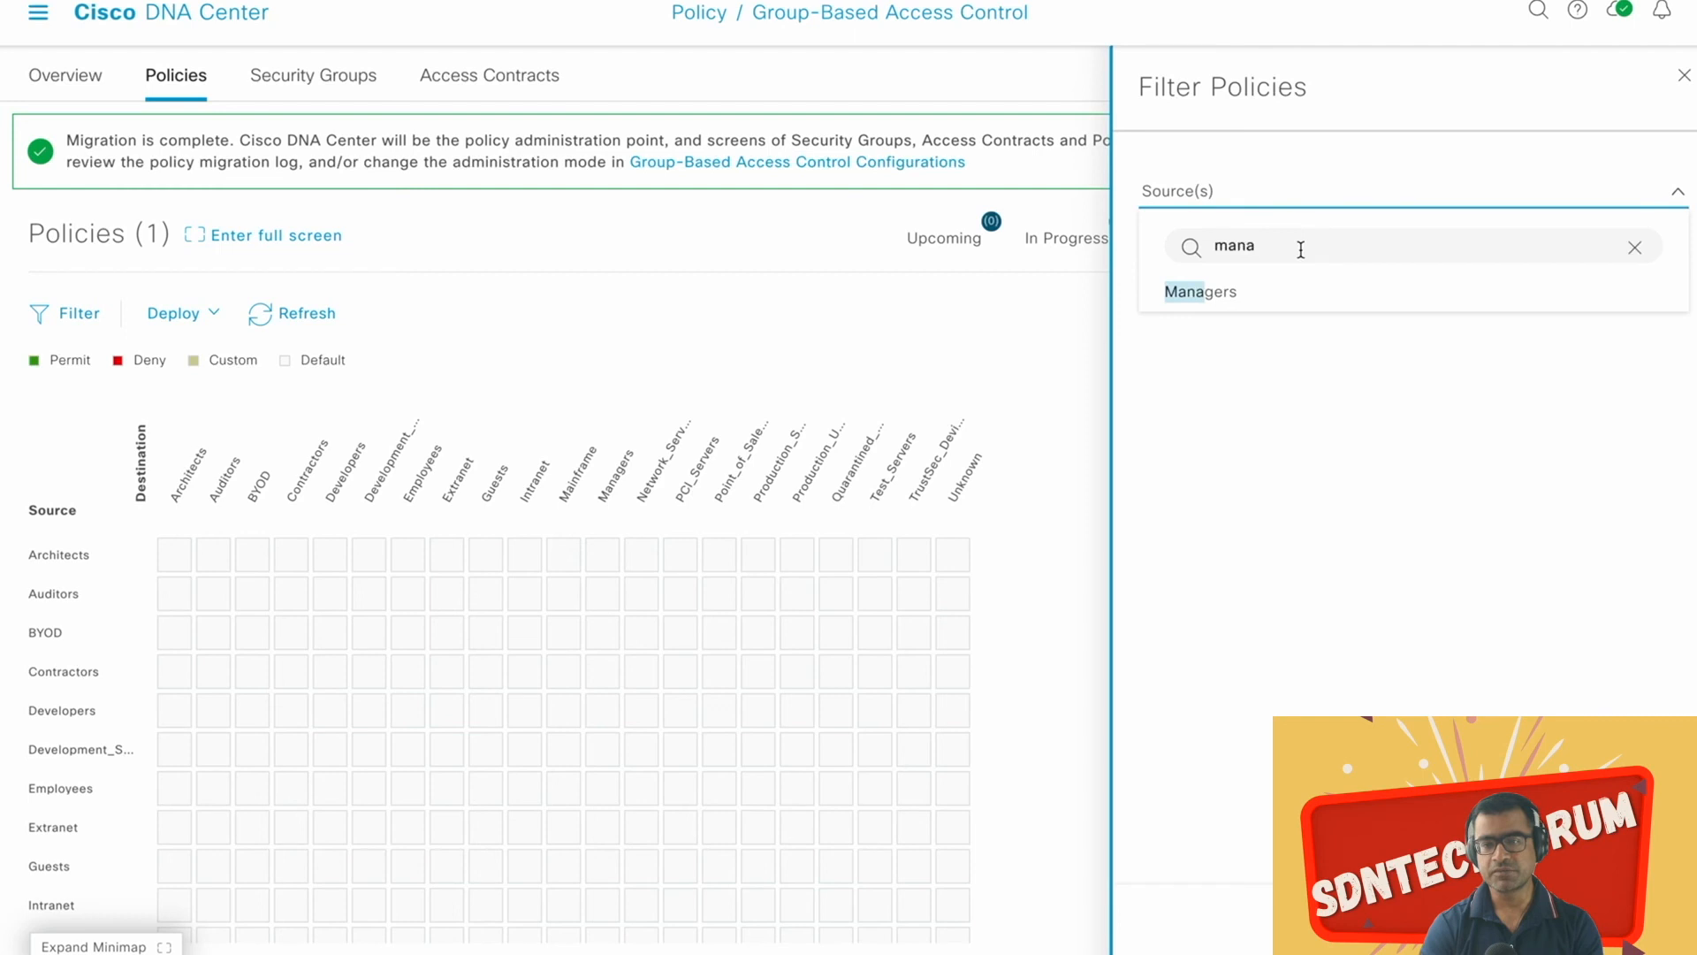
left_click(1282, 302)
left_click(1637, 917)
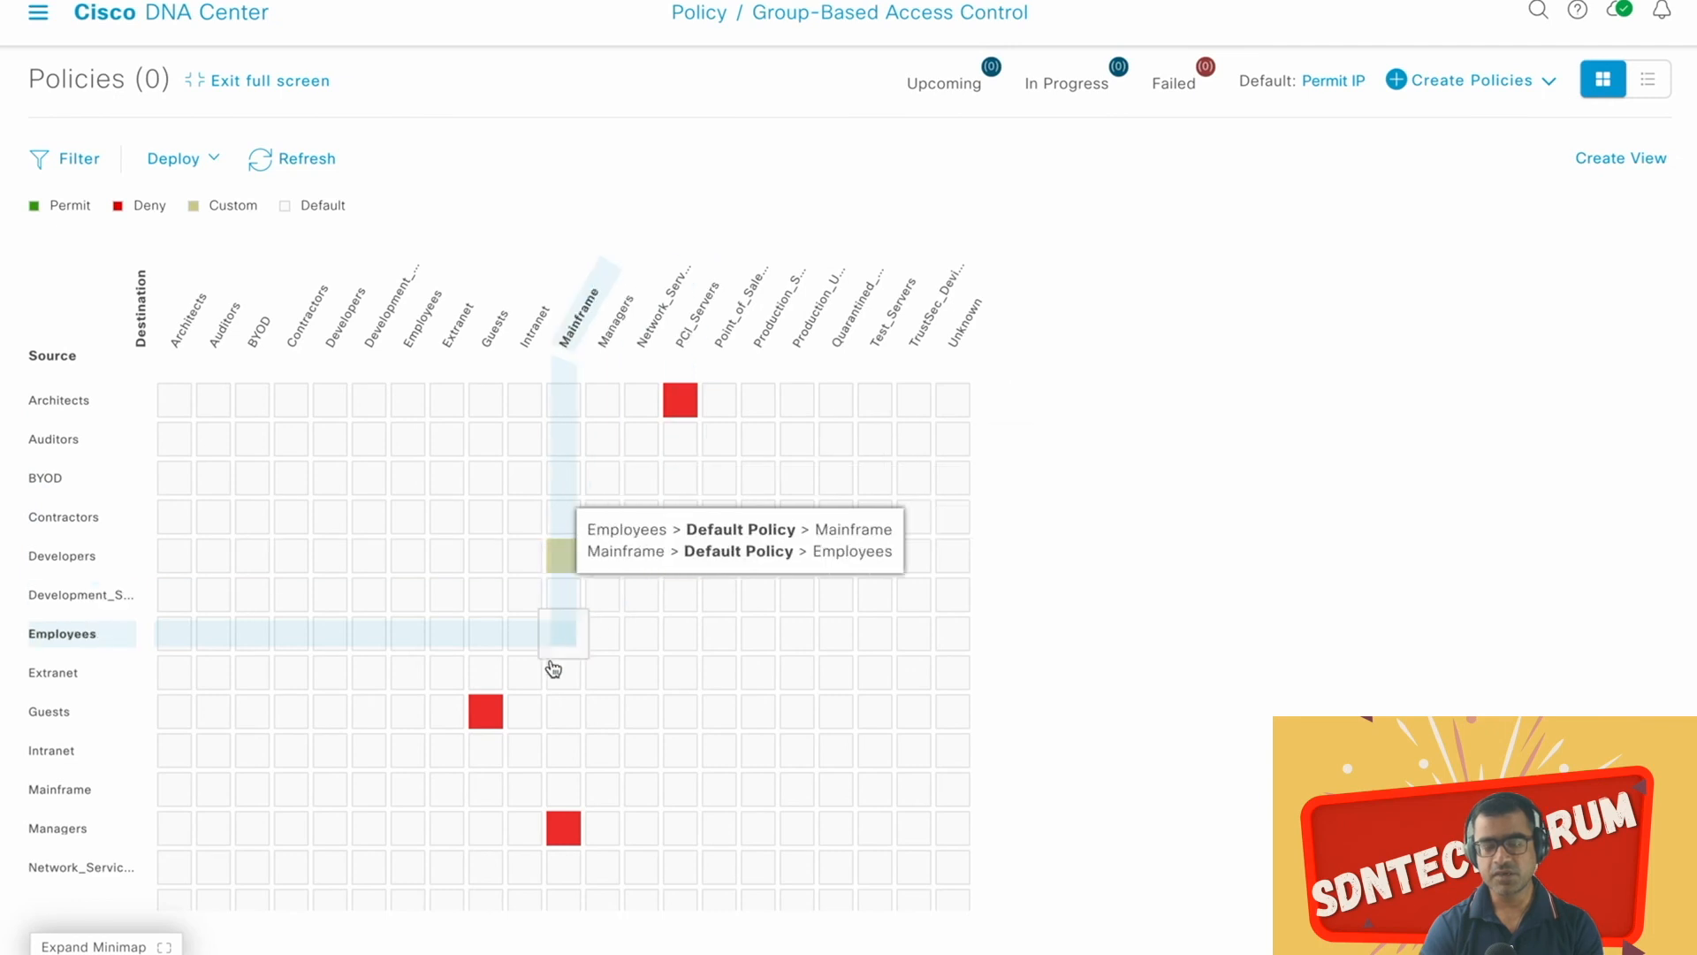
Step: Start a custom view of the policy matrix and name it SGT_Rule
left_click(1640, 162)
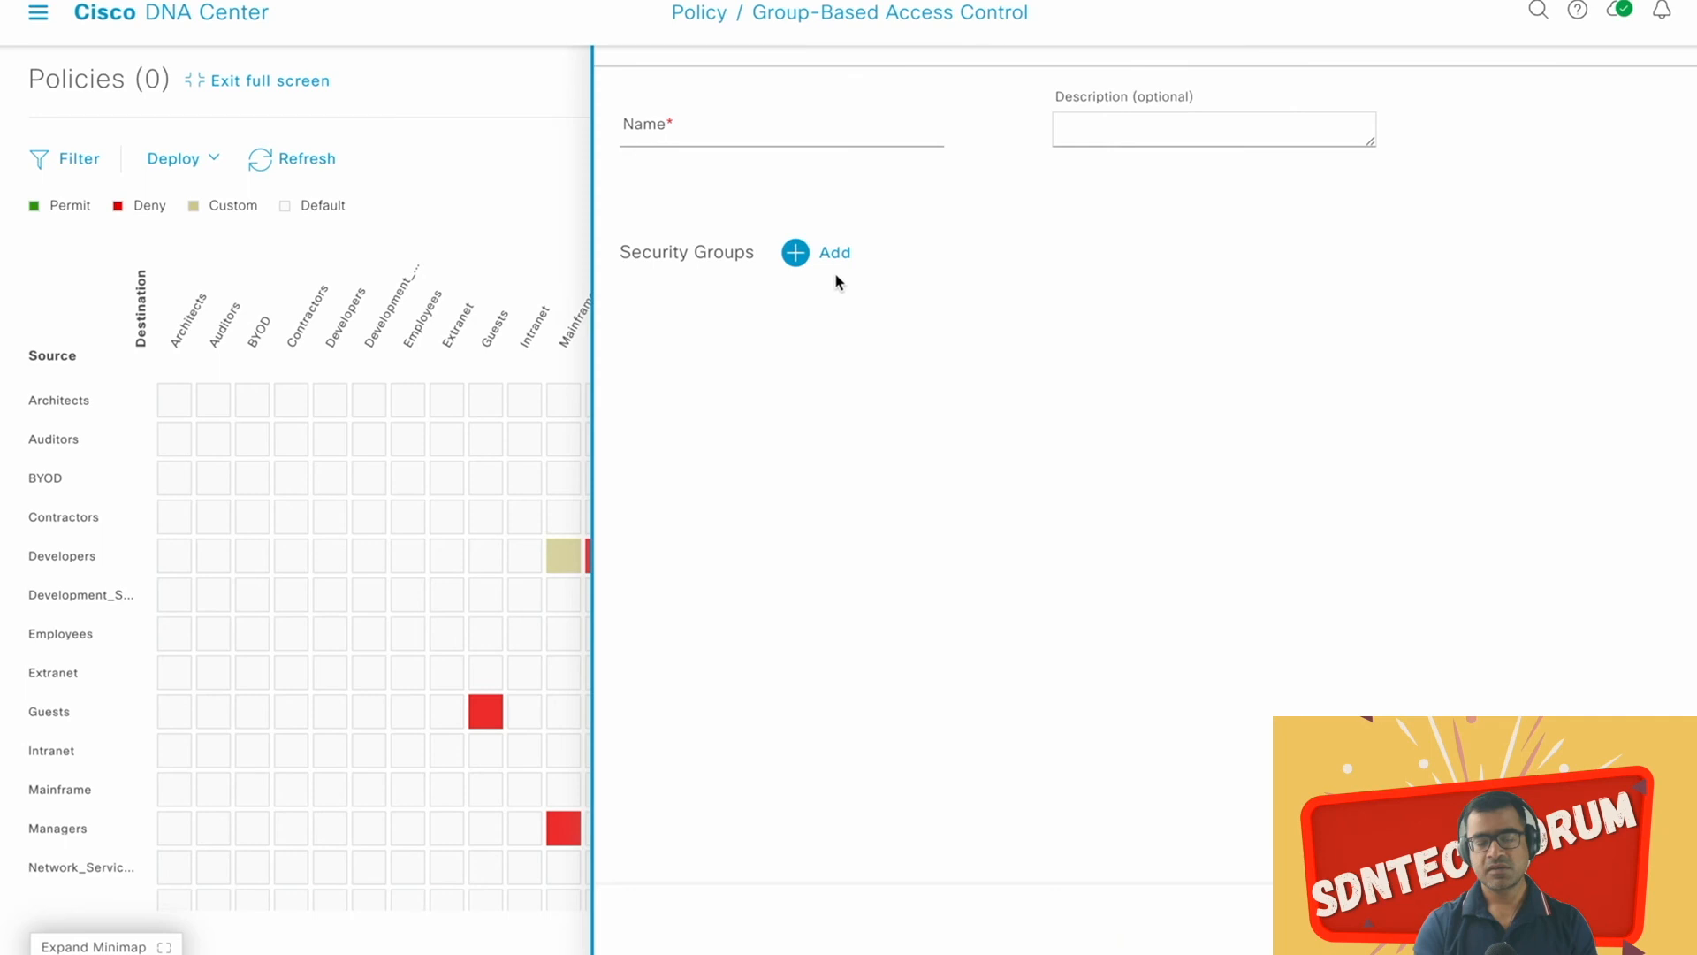
left_click(719, 134)
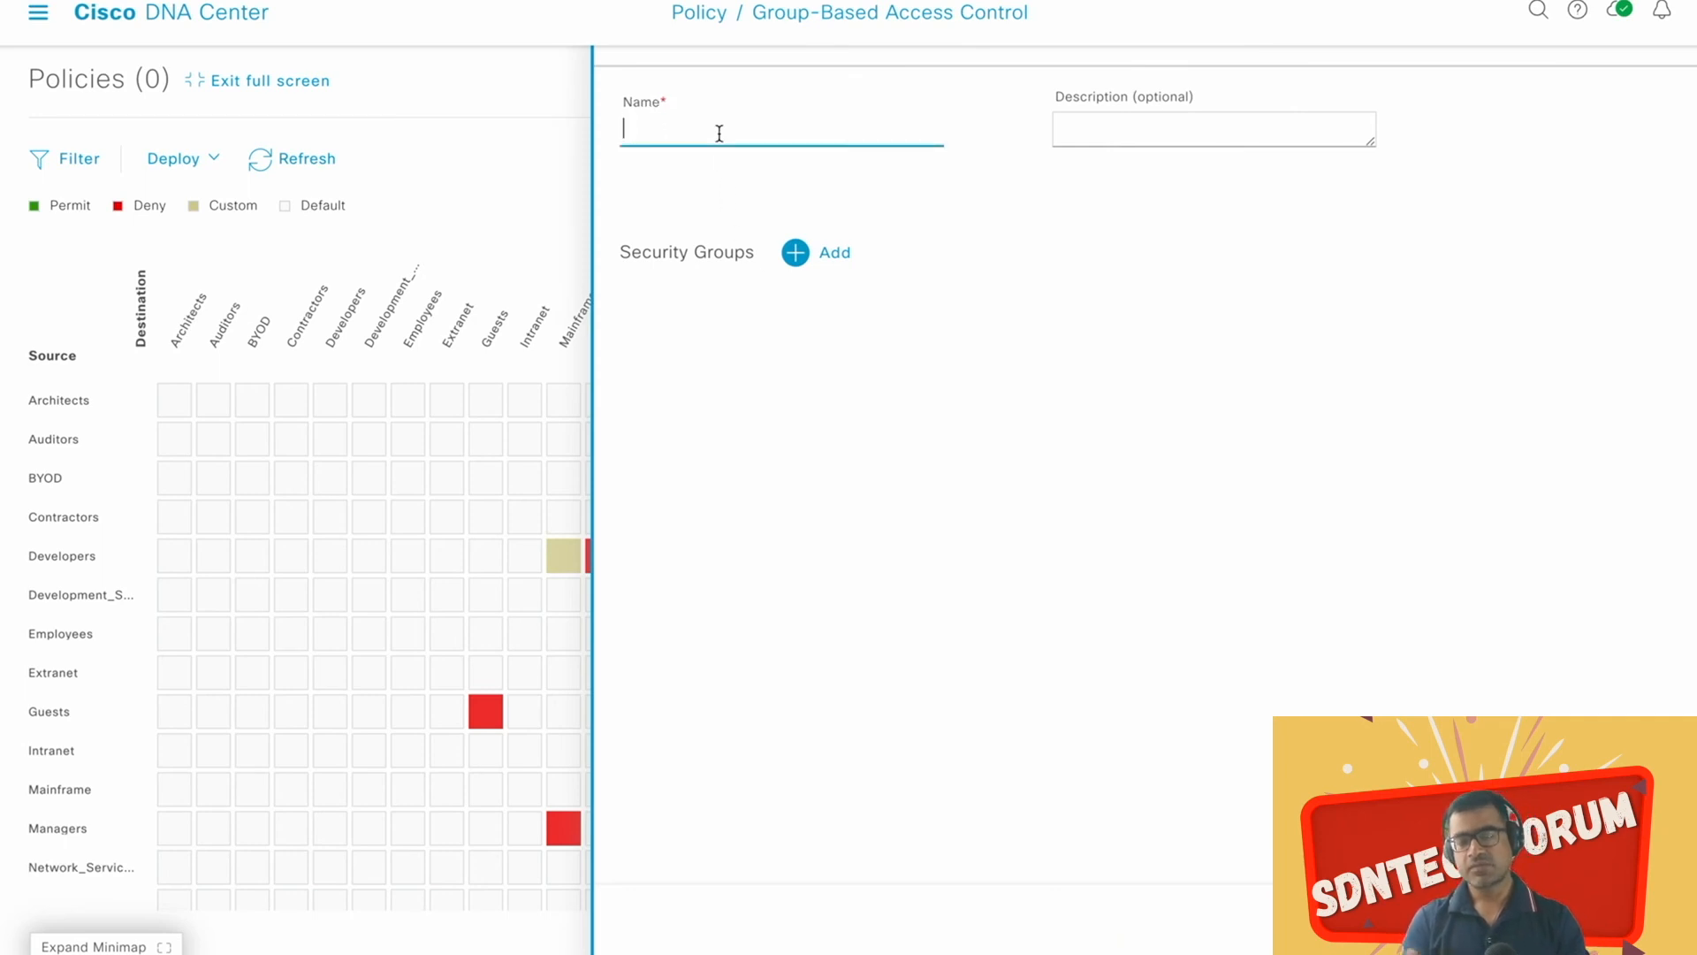
type("SGT_")
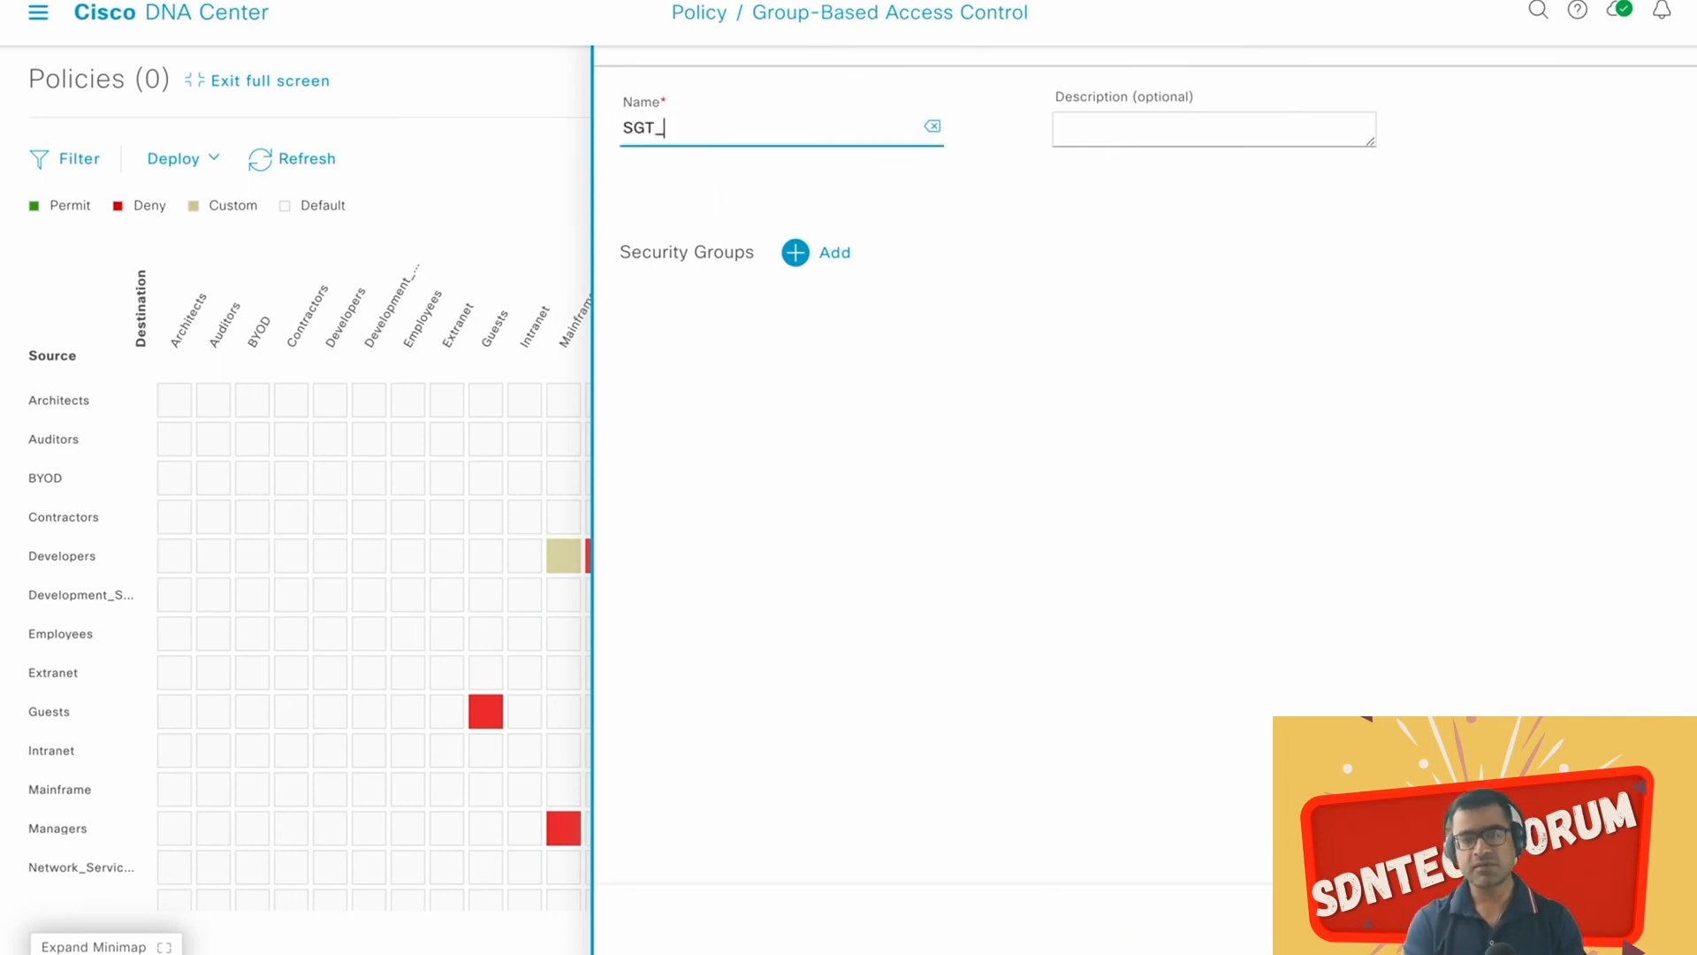
type("Rule")
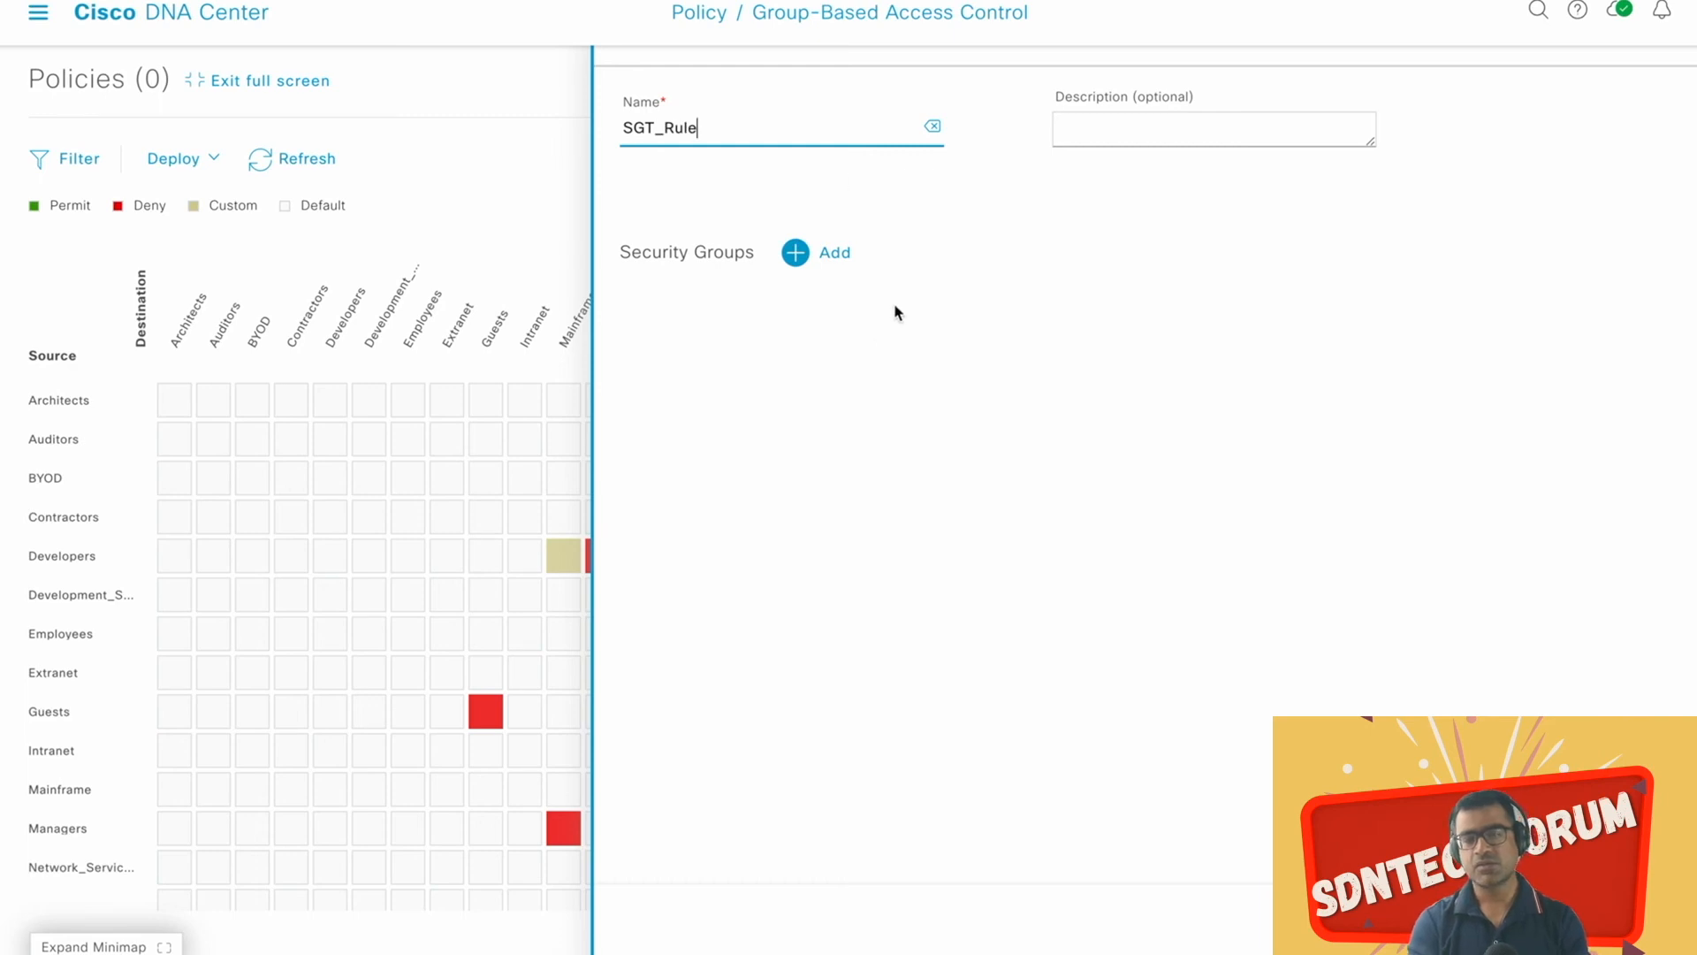
Step: Select the security groups Architects, Developers, Guests, Mainframe, Managers and PCI_Servers for the SGT_Rule view
left_click(799, 254)
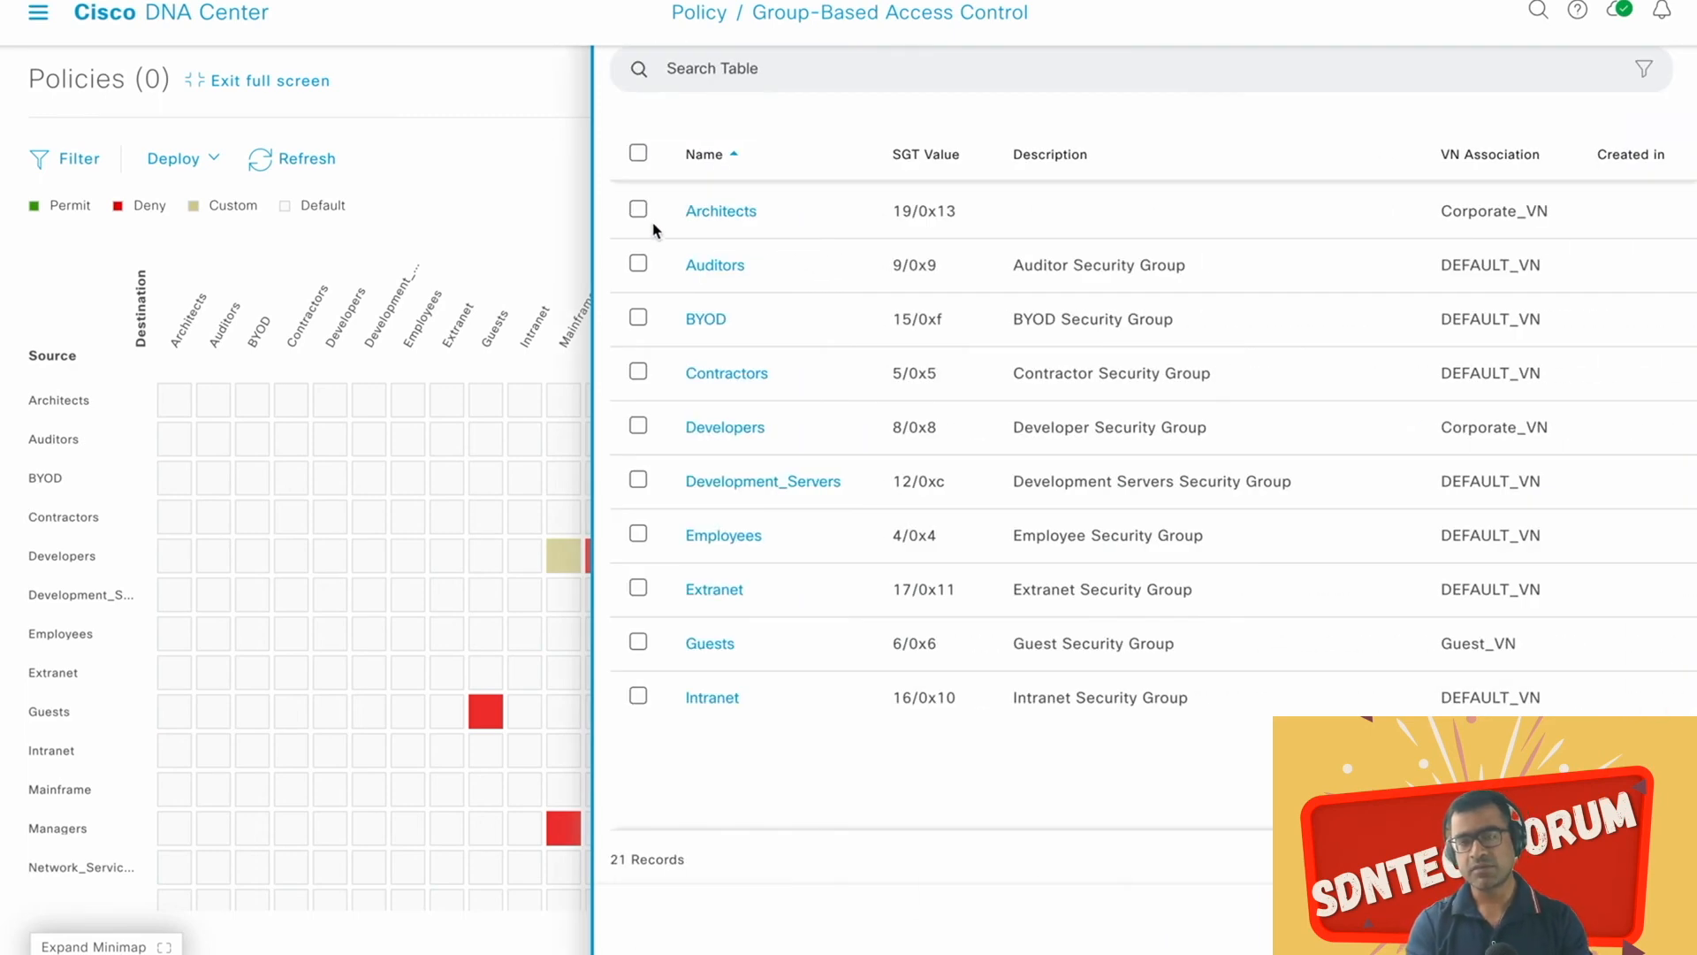
left_click(638, 209)
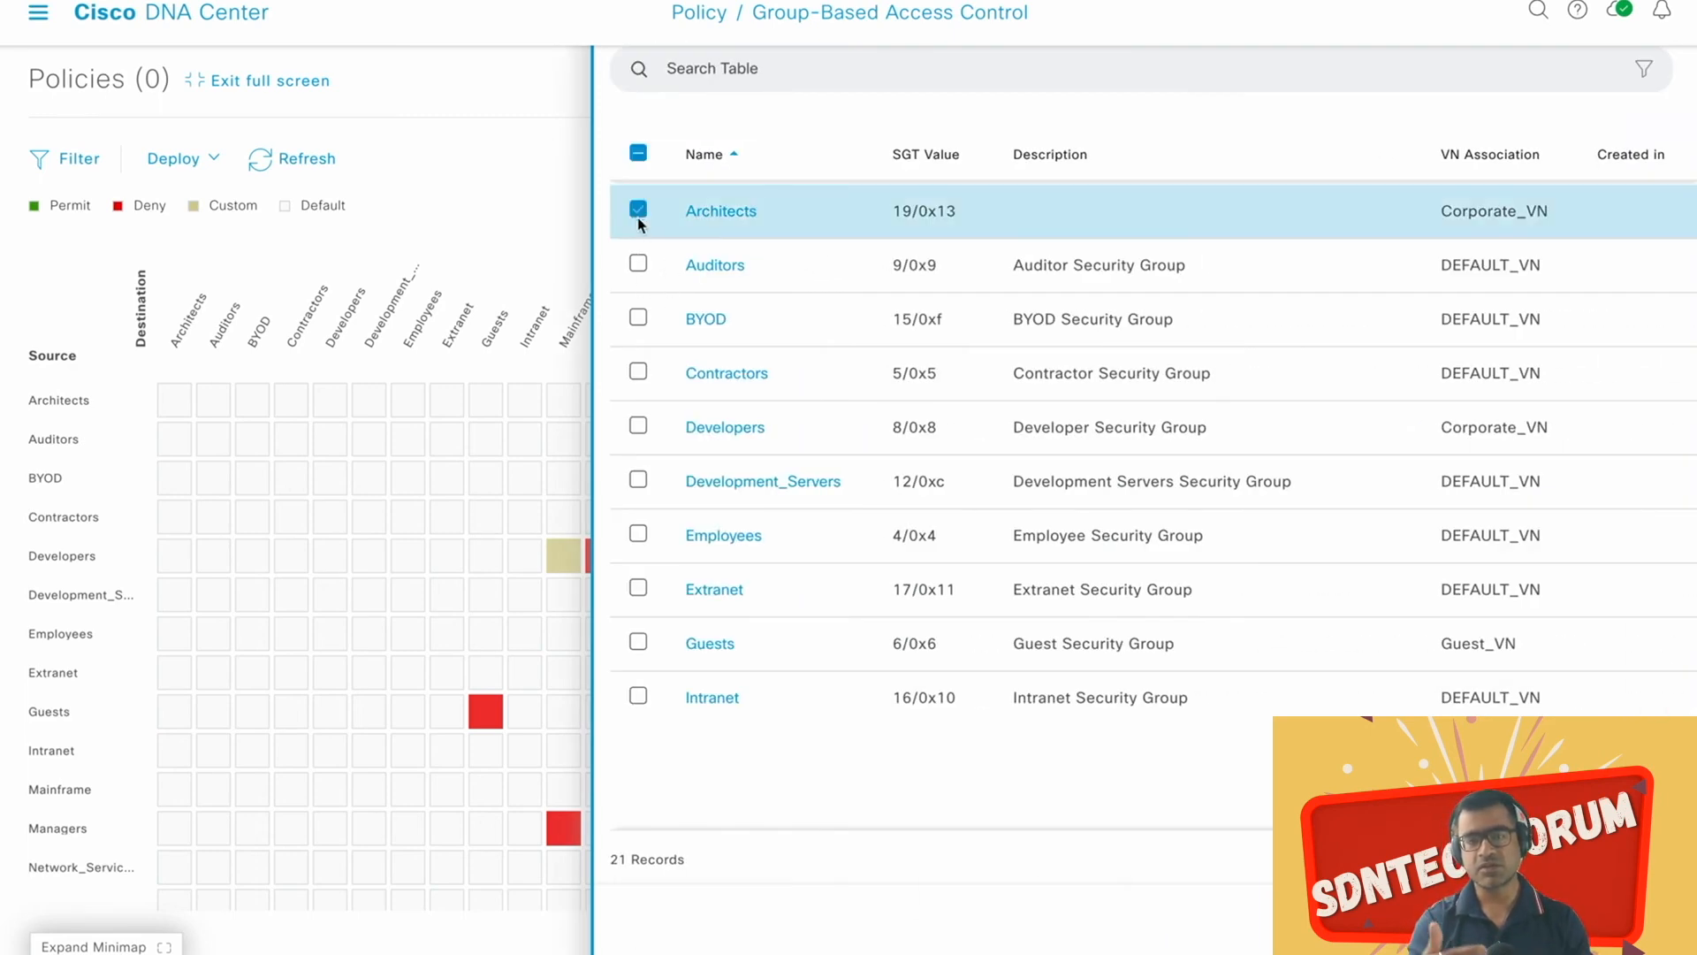
left_click(638, 426)
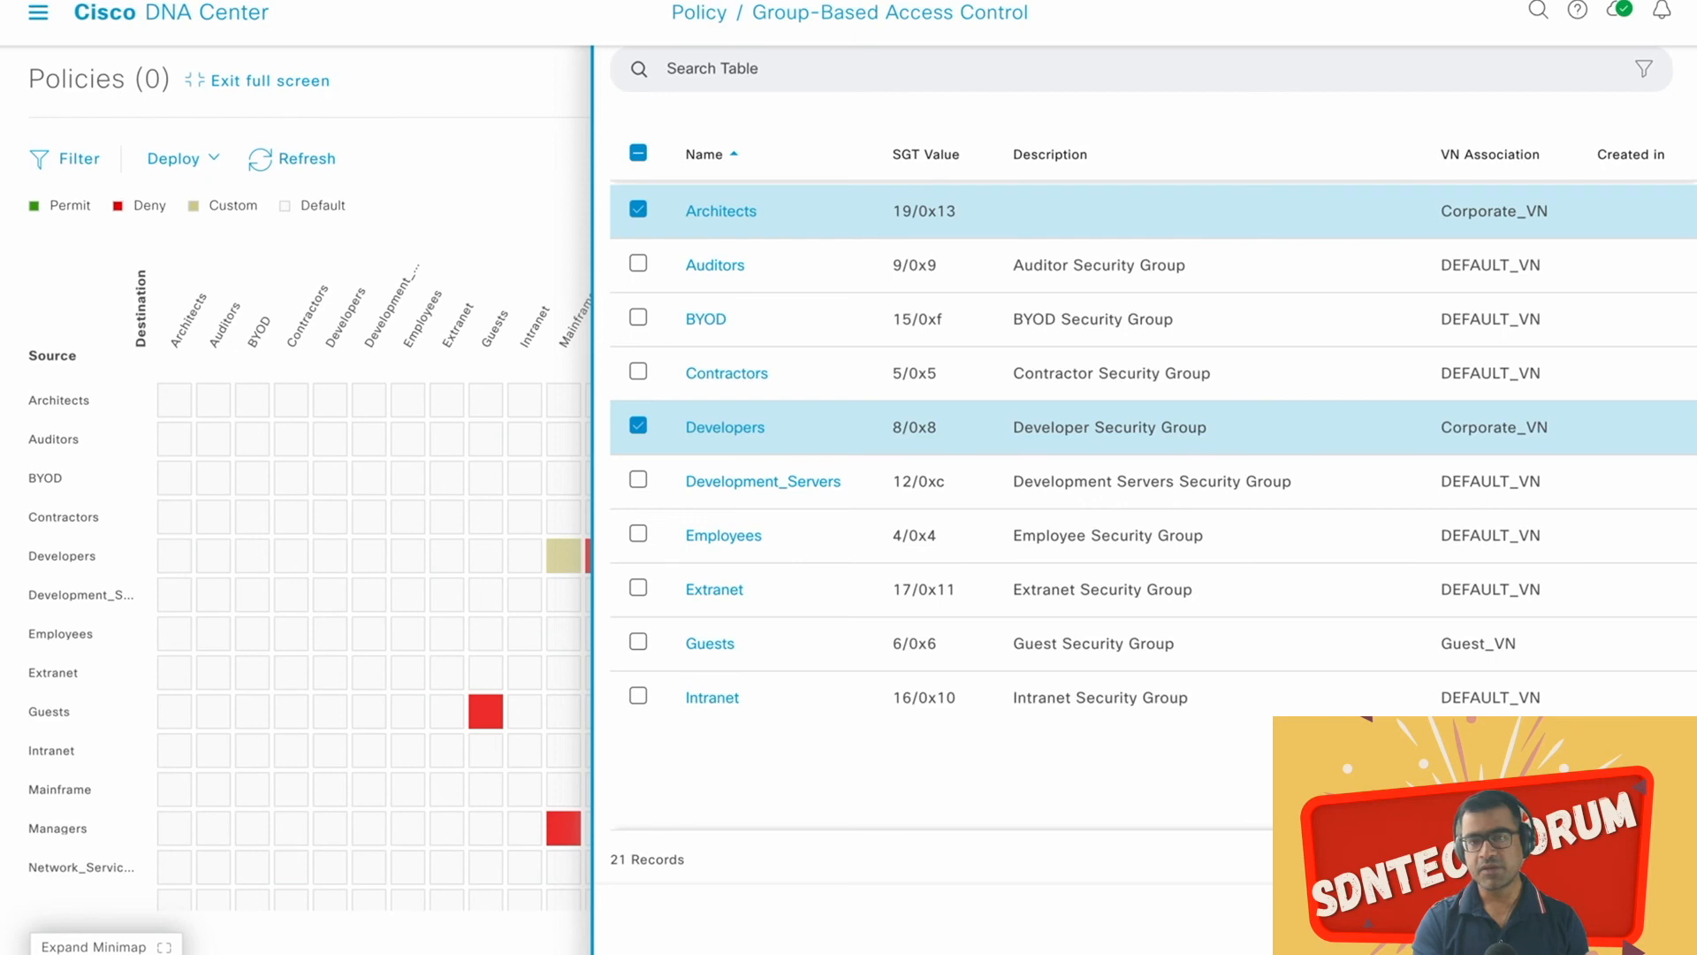
scroll(759, 520, "down", 3)
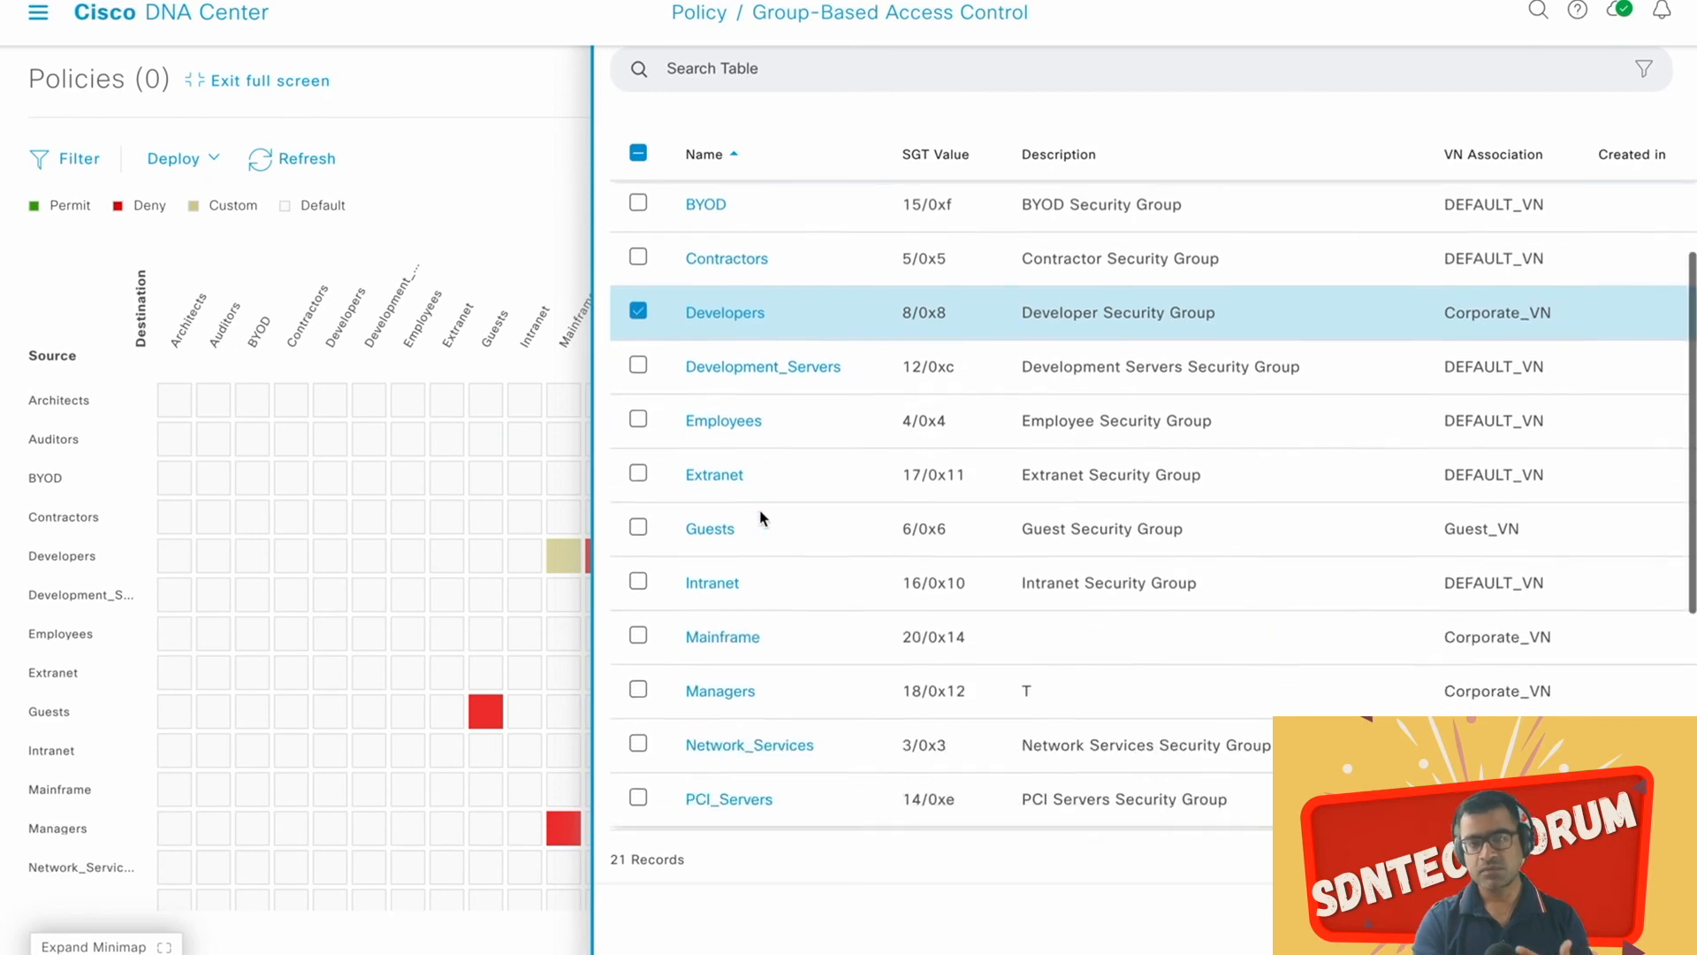
left_click(639, 483)
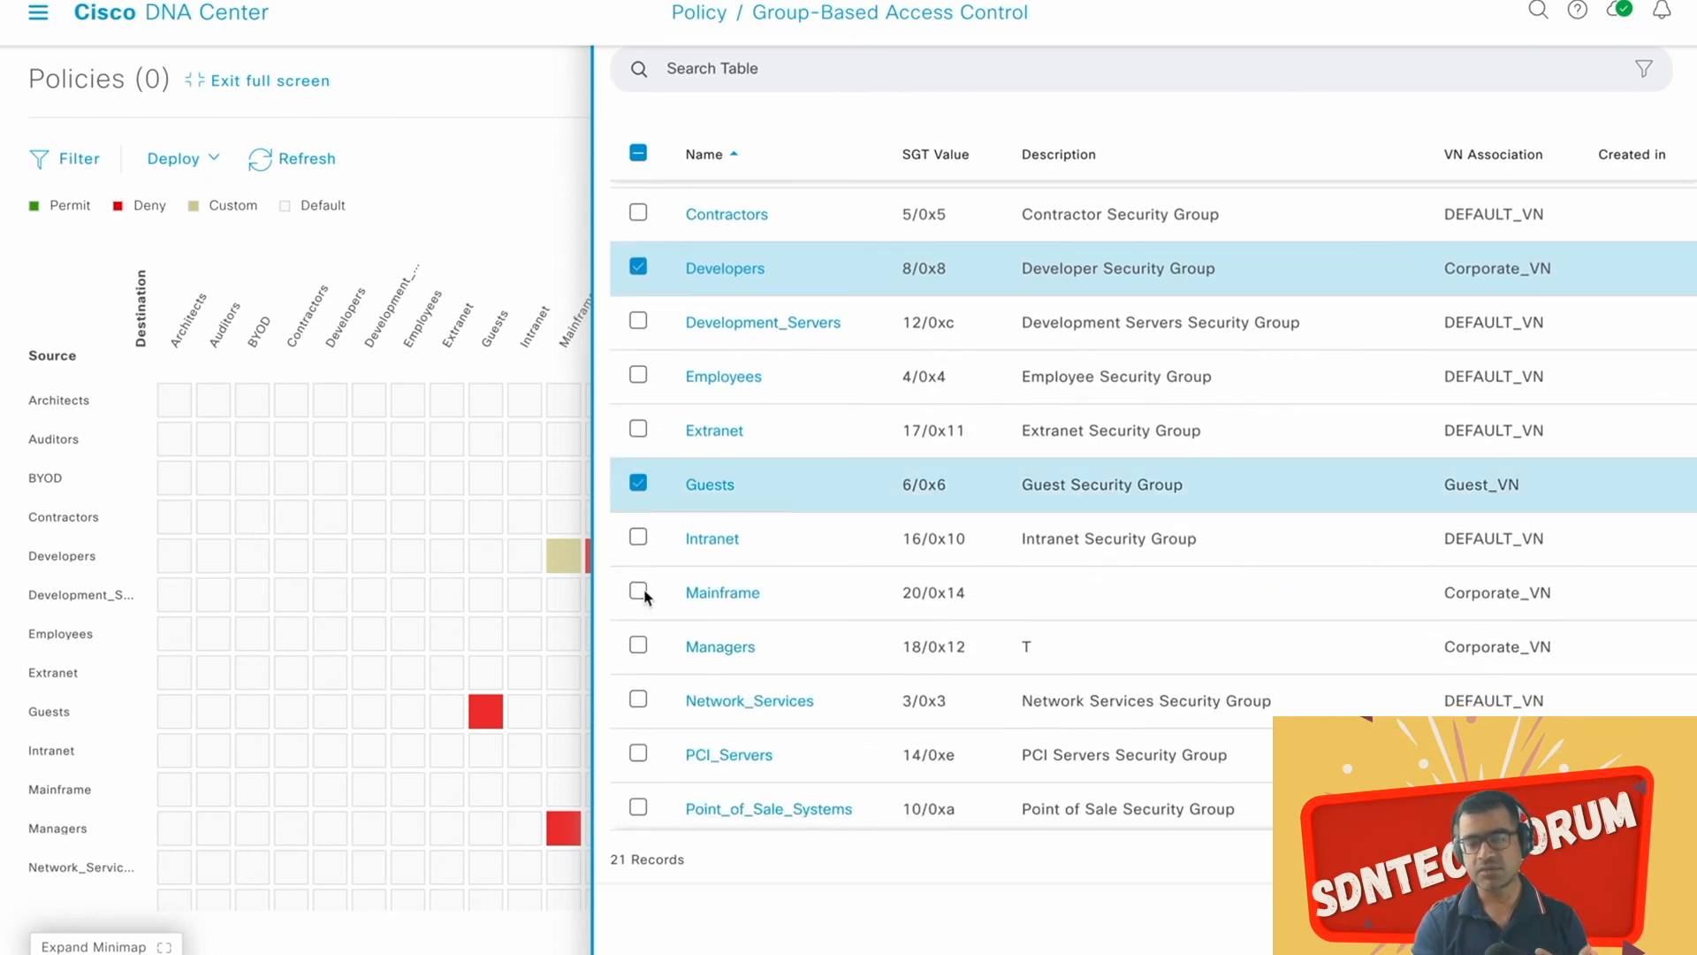
left_click(639, 591)
left_click(639, 645)
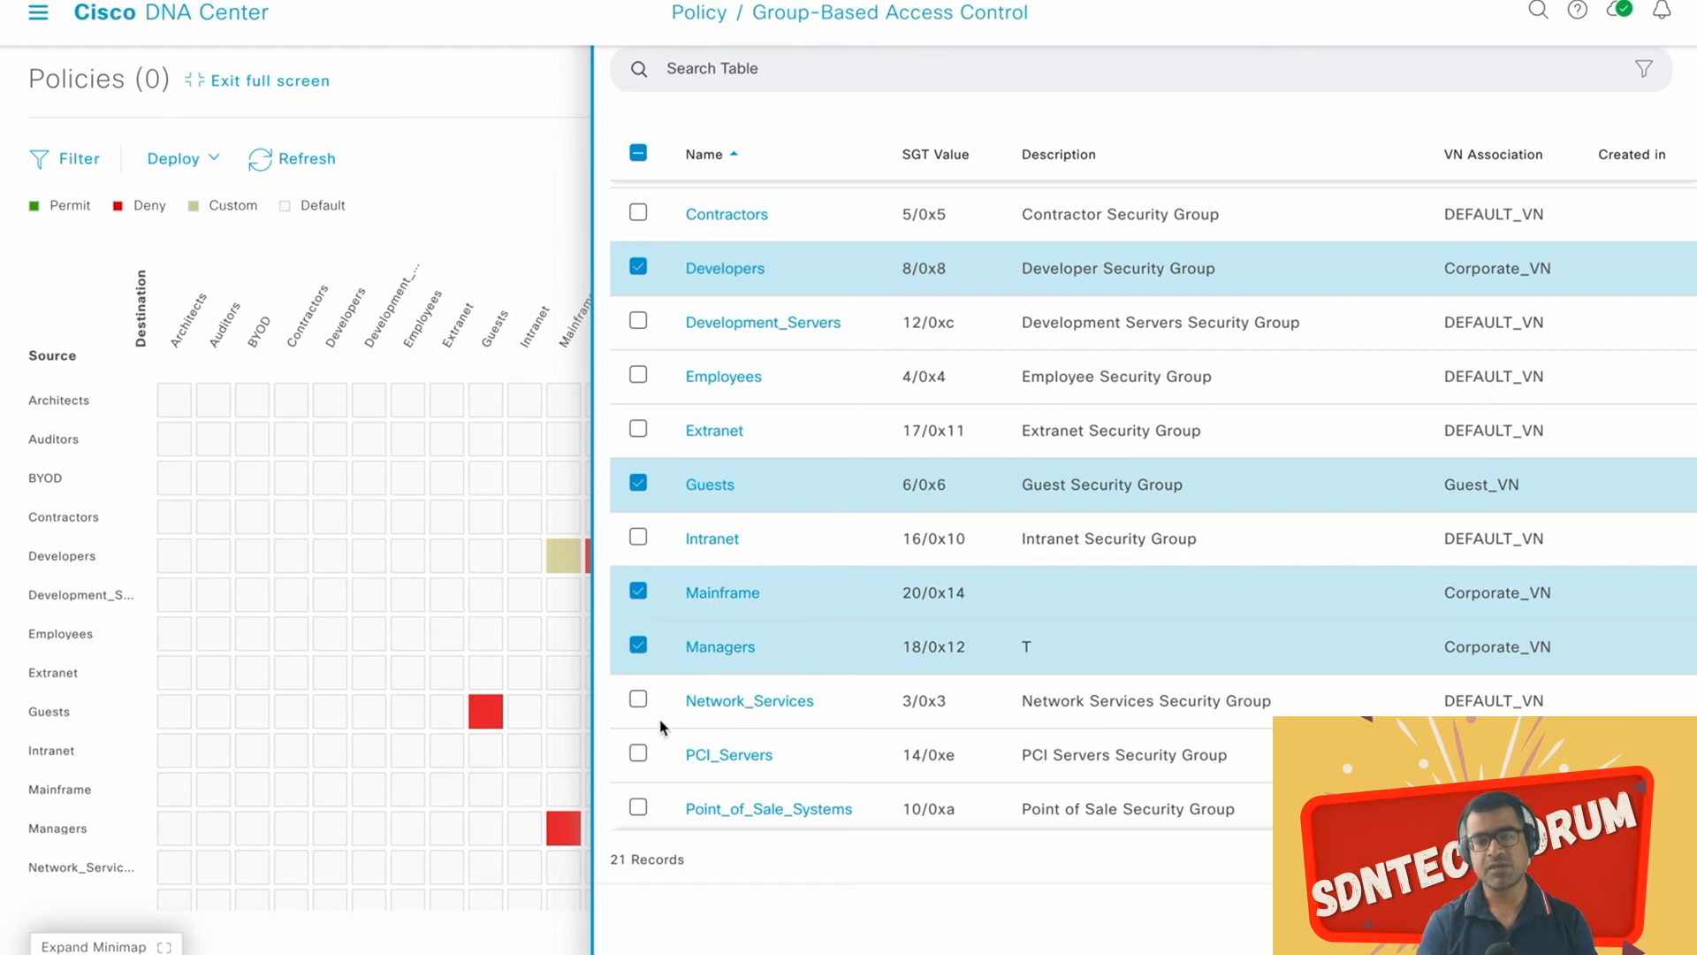
left_click(638, 753)
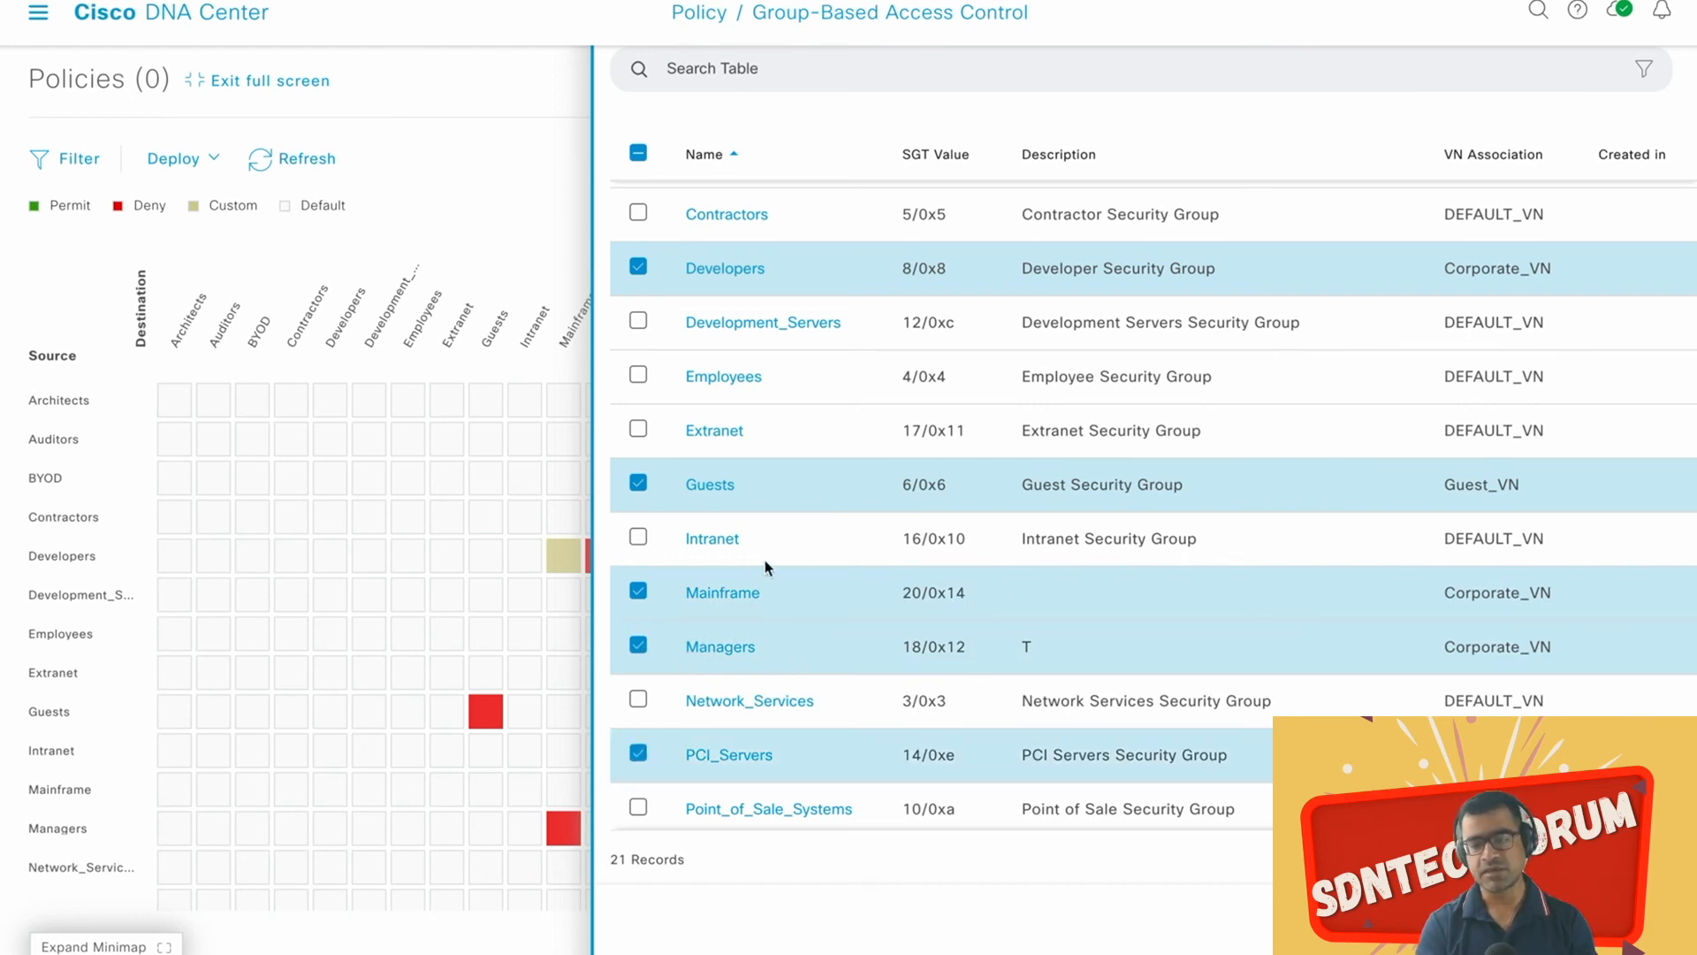
scroll(766, 566, "up", 1)
scroll(766, 566, "up", 2)
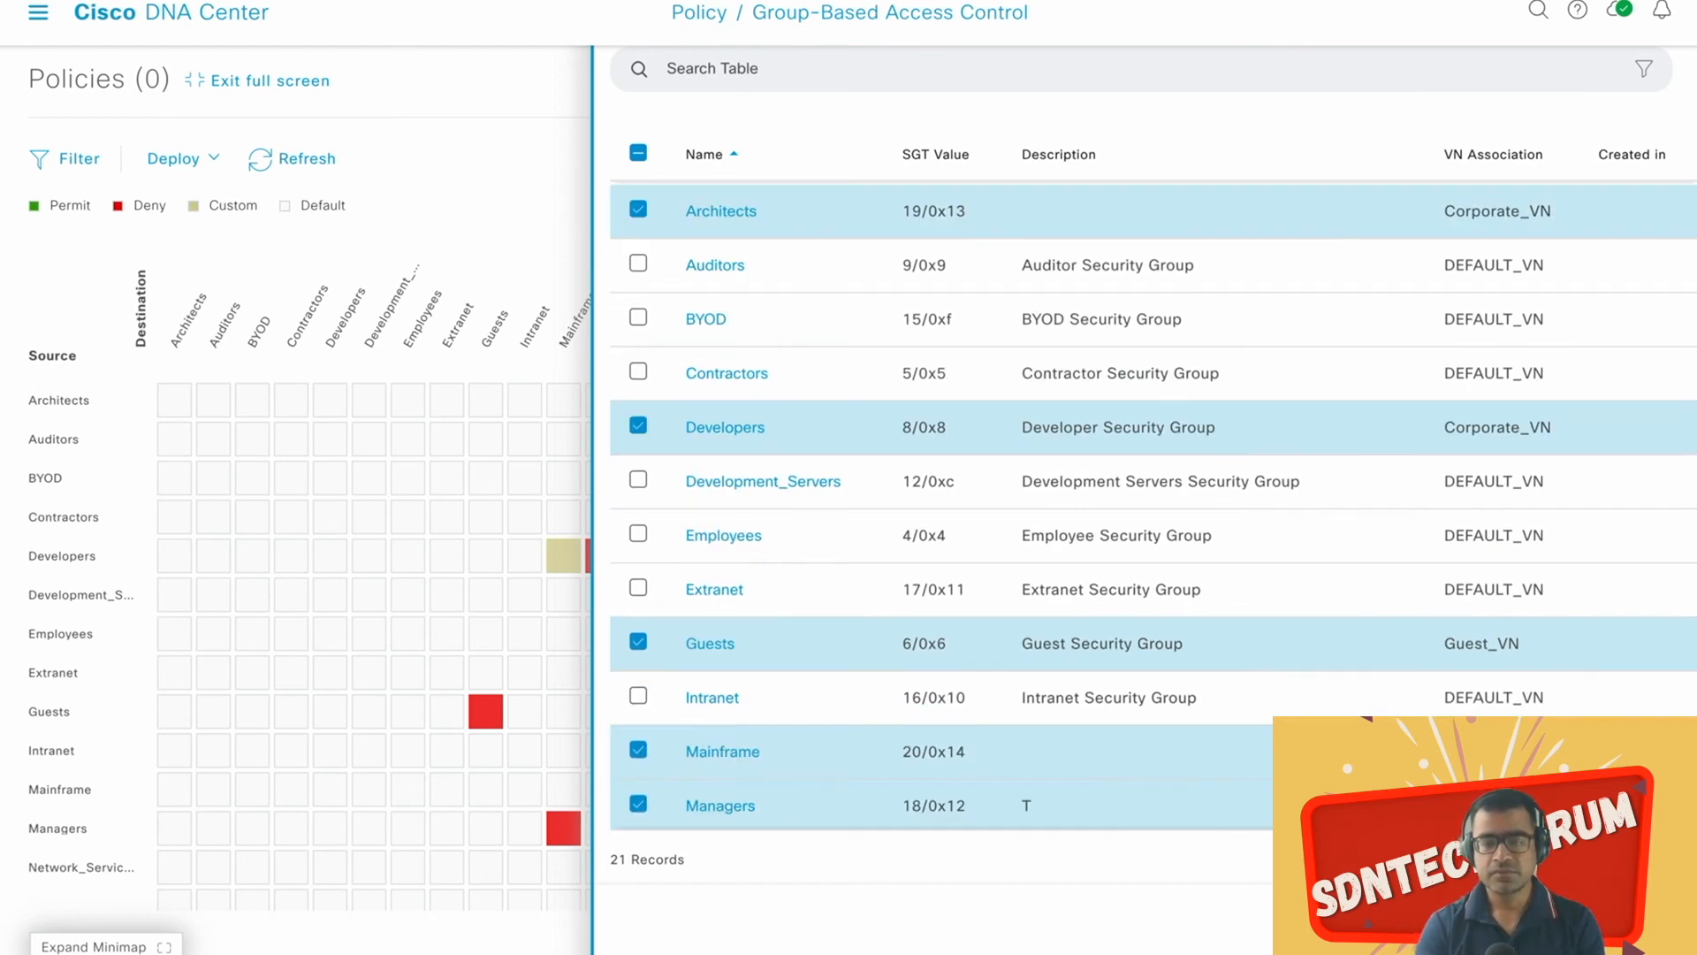
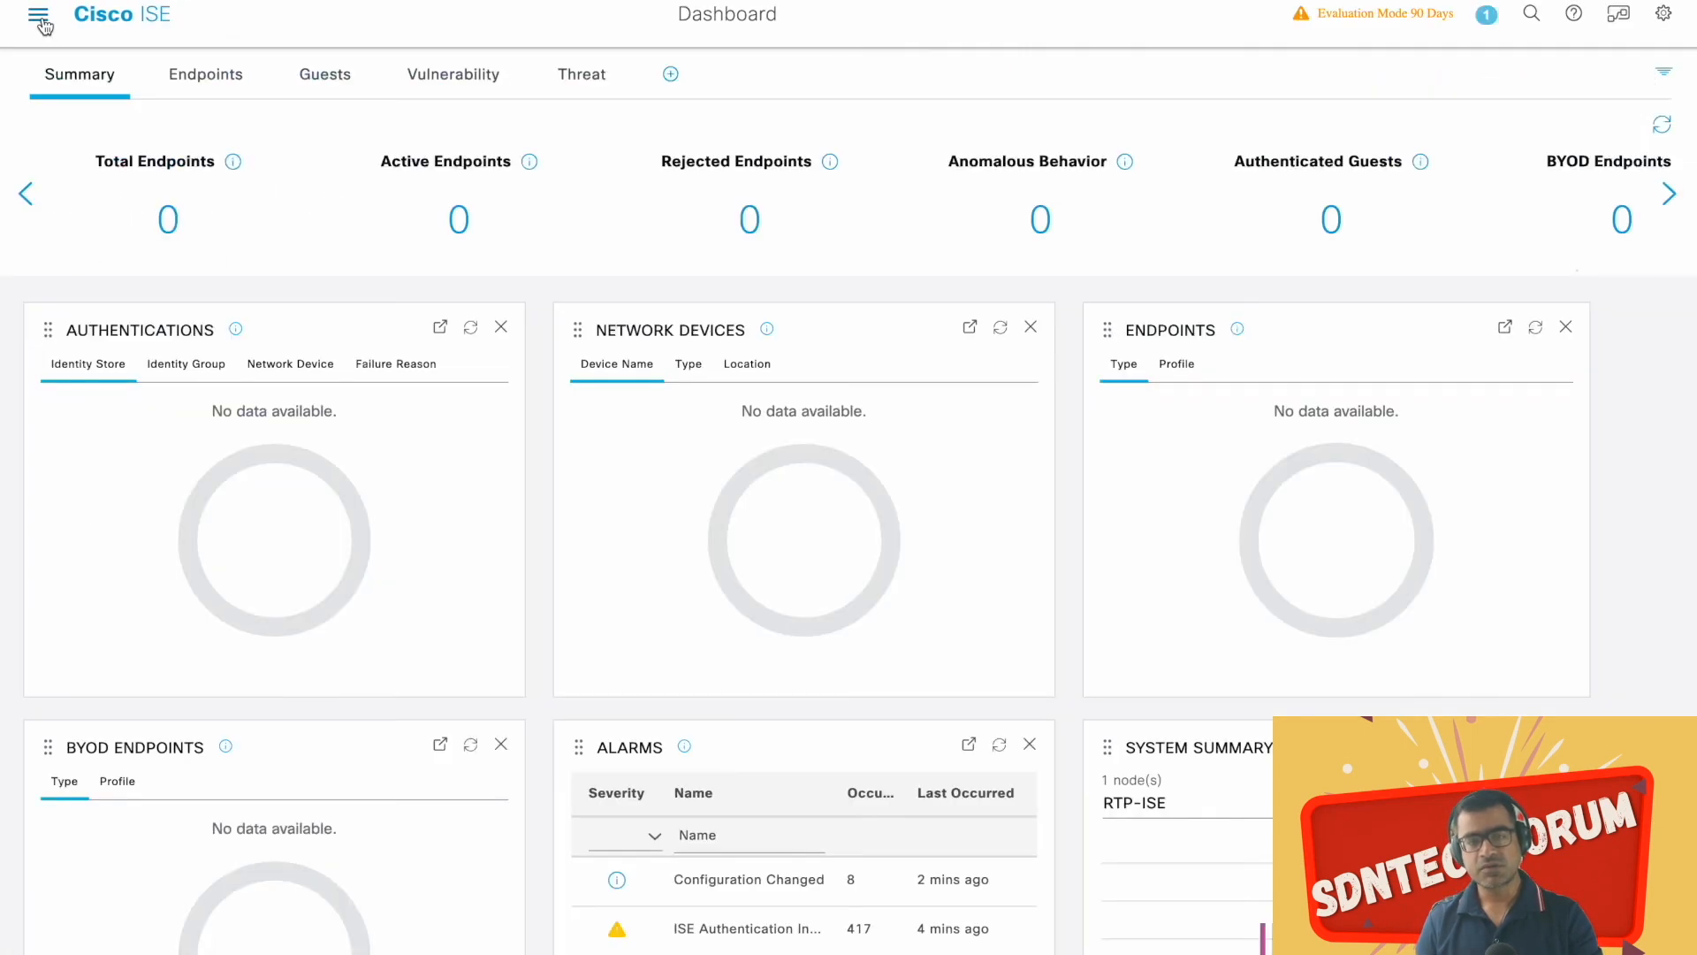
Step: Open the TrustSec policy matrix in Cisco ISE and show only populated cells with SGACL names to examine the policies
key("super+slash")
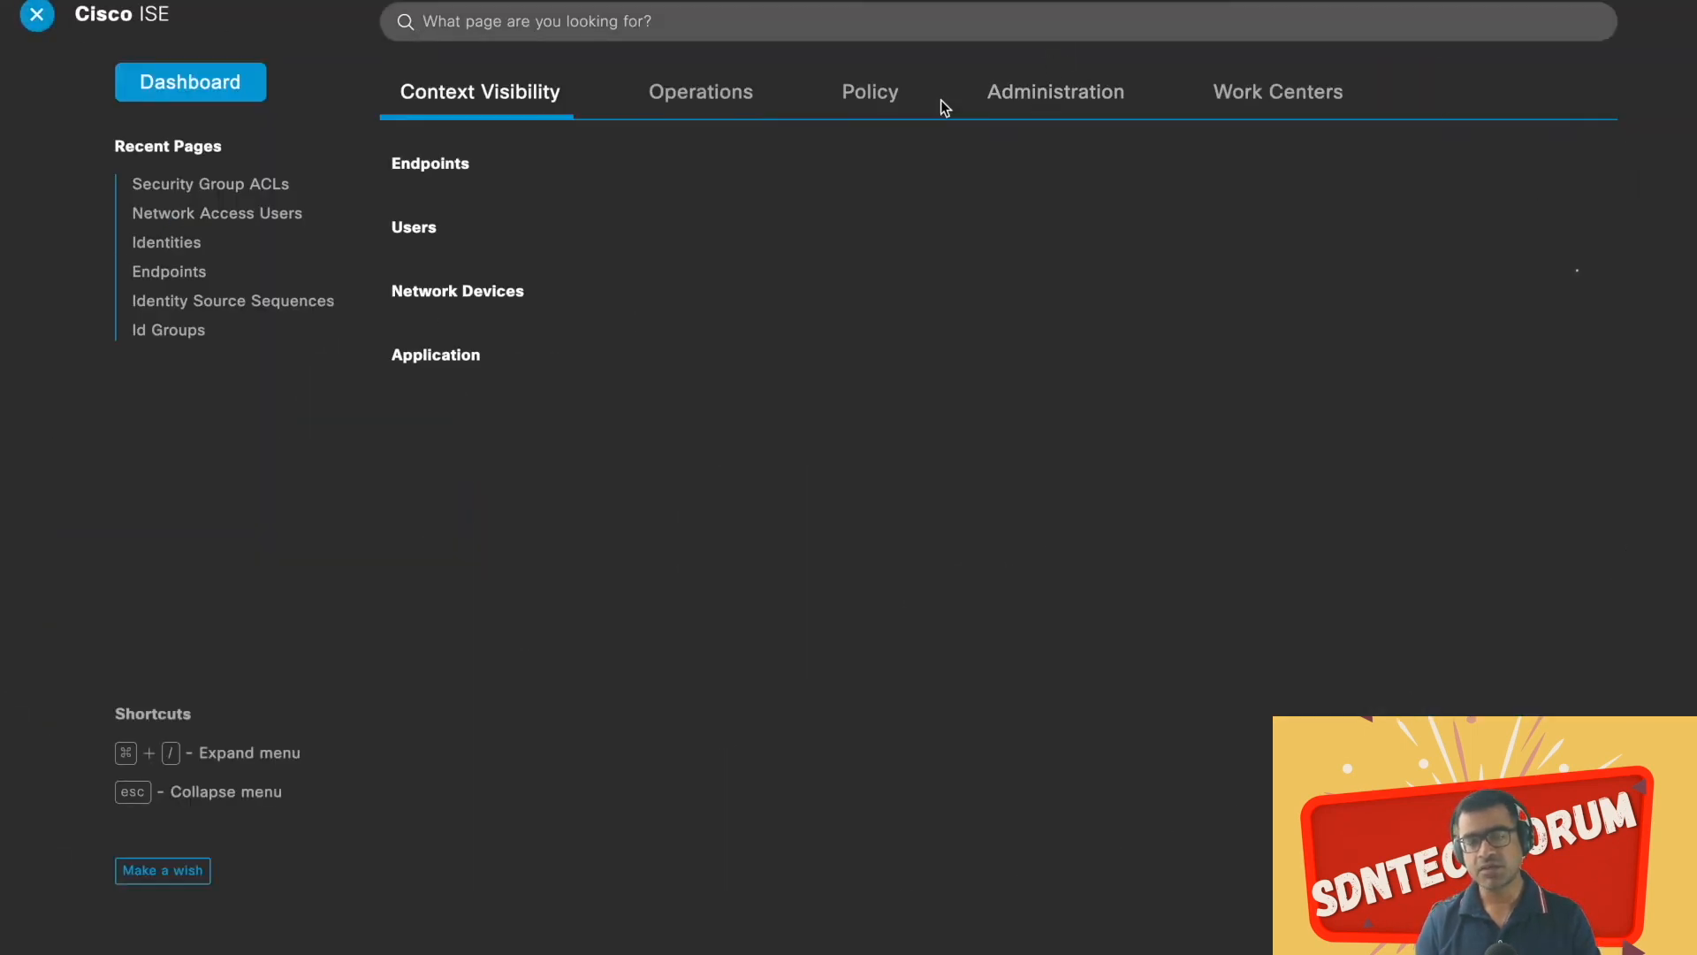
left_click(1279, 99)
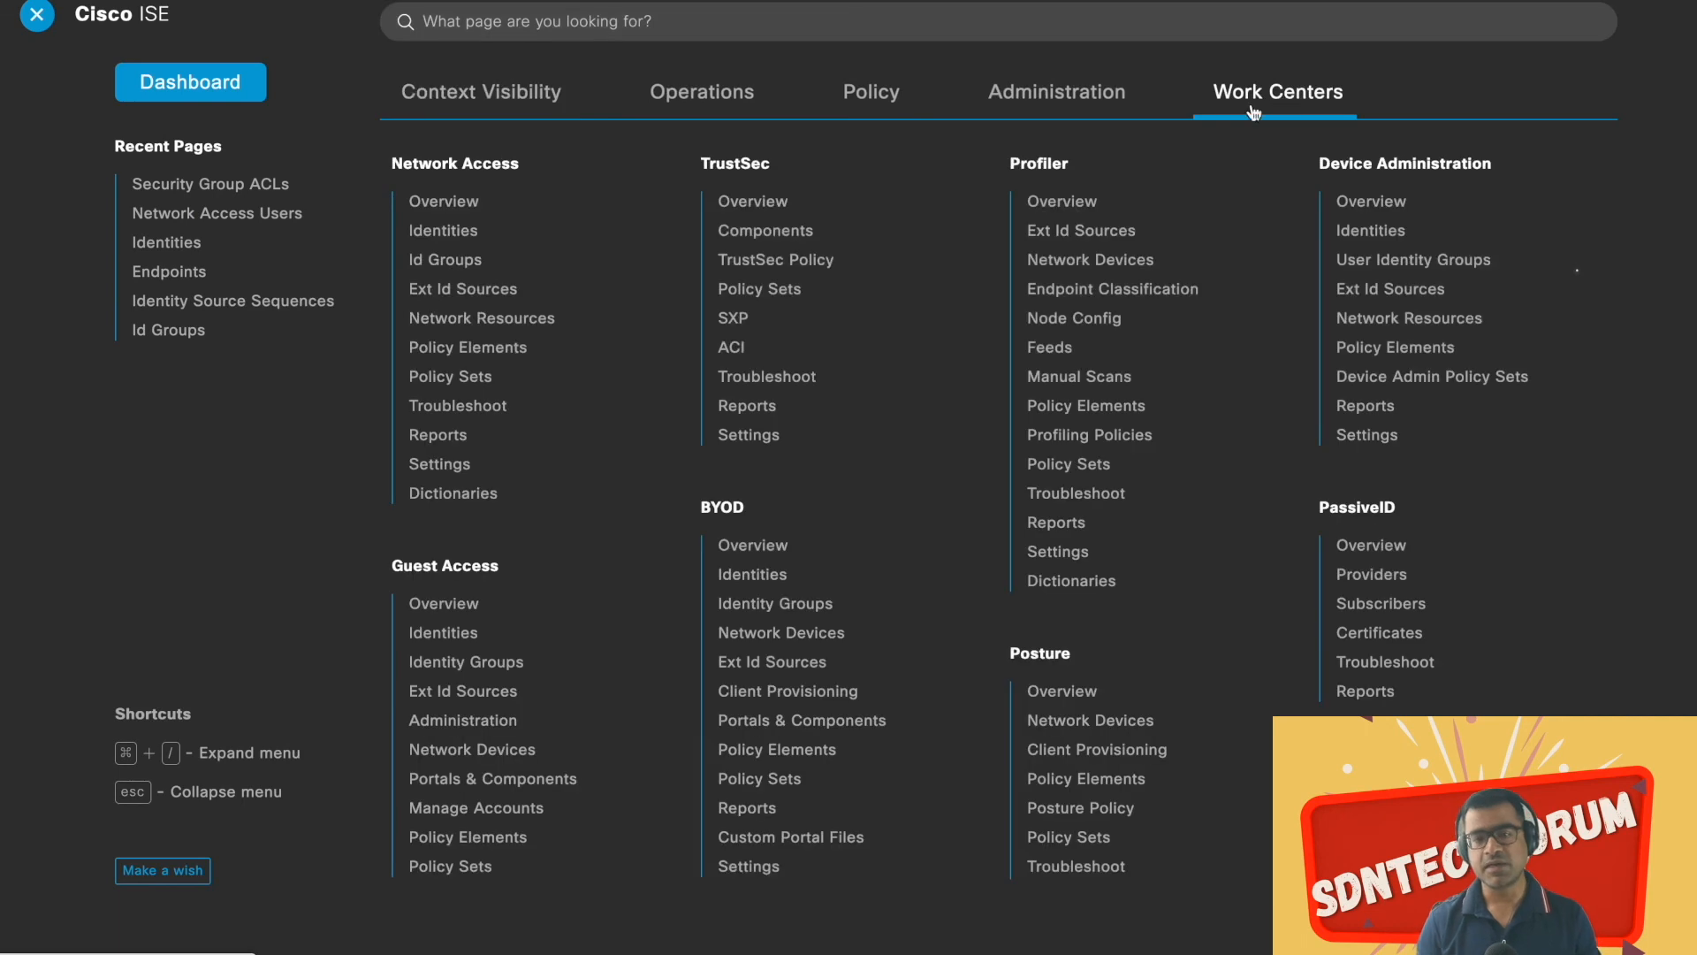
left_click(799, 265)
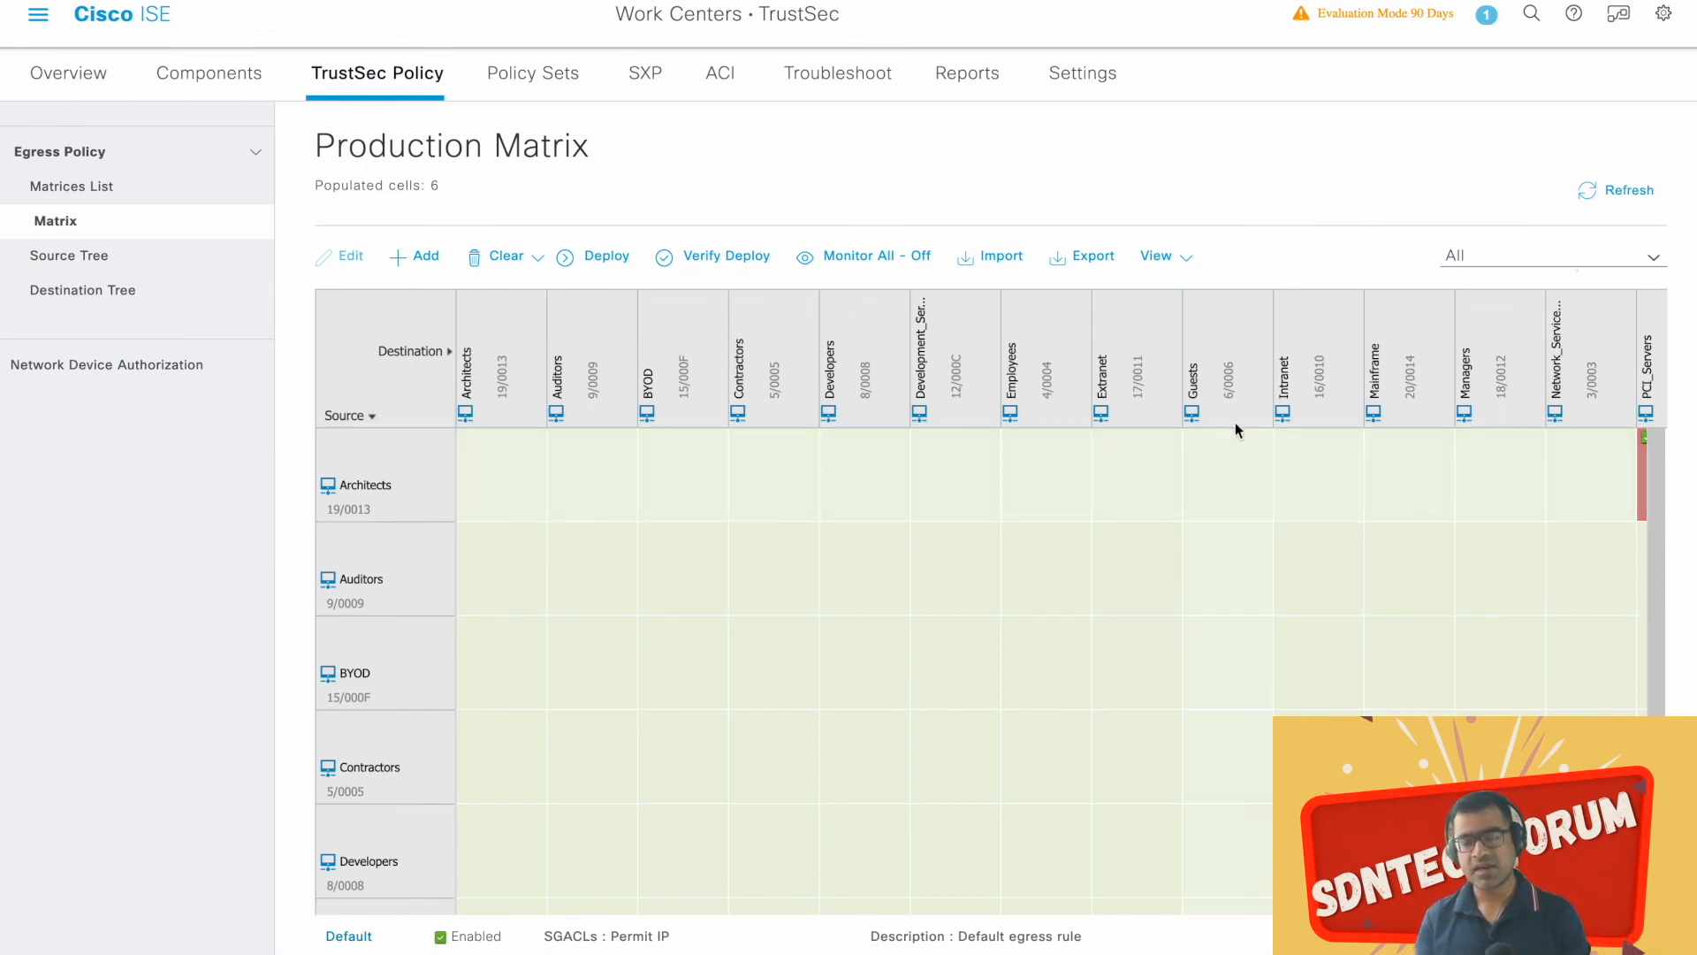
left_click(1182, 257)
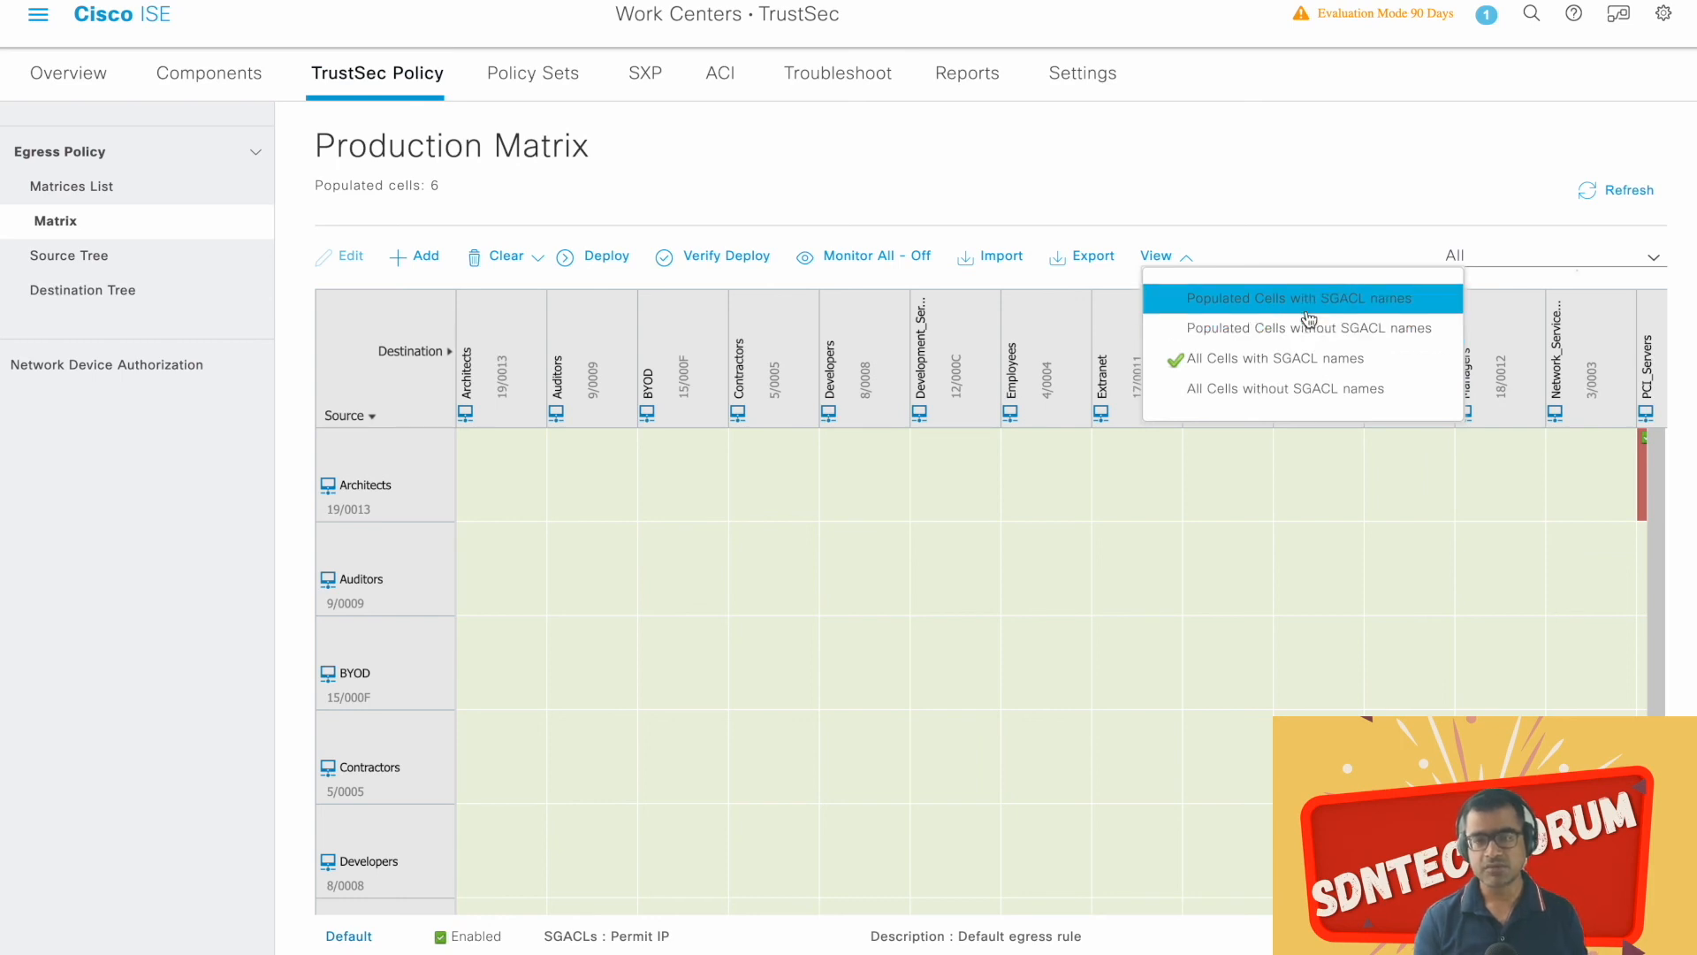
left_click(1344, 152)
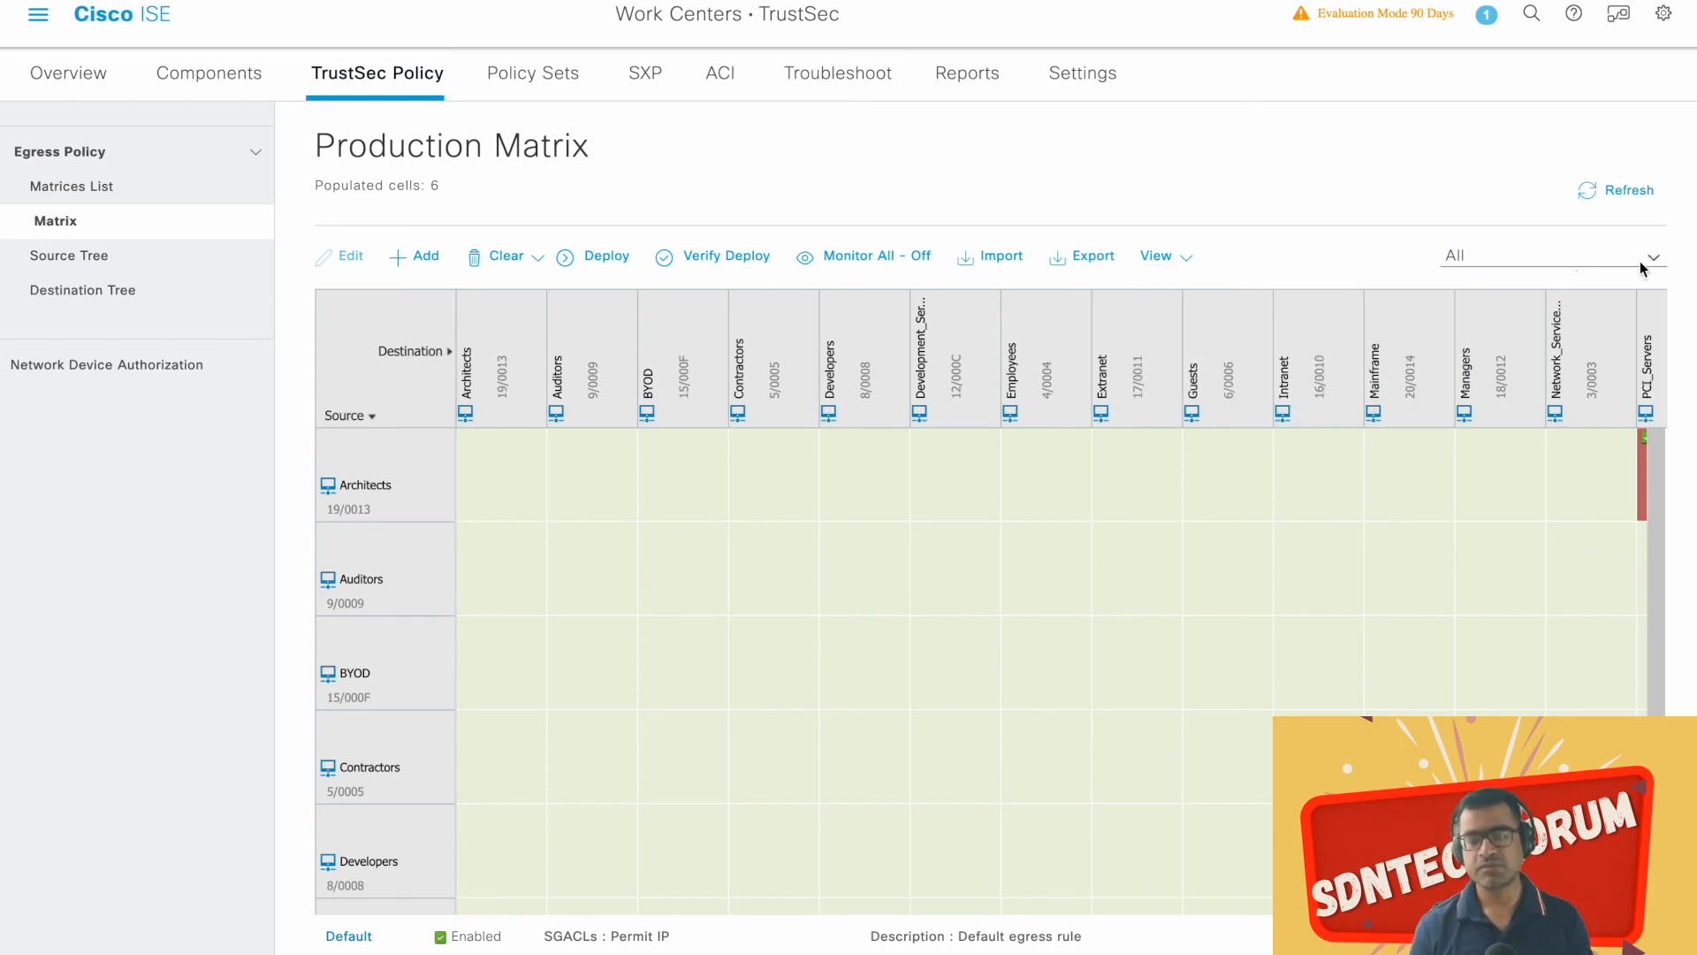
left_click(1642, 261)
left_click(1385, 199)
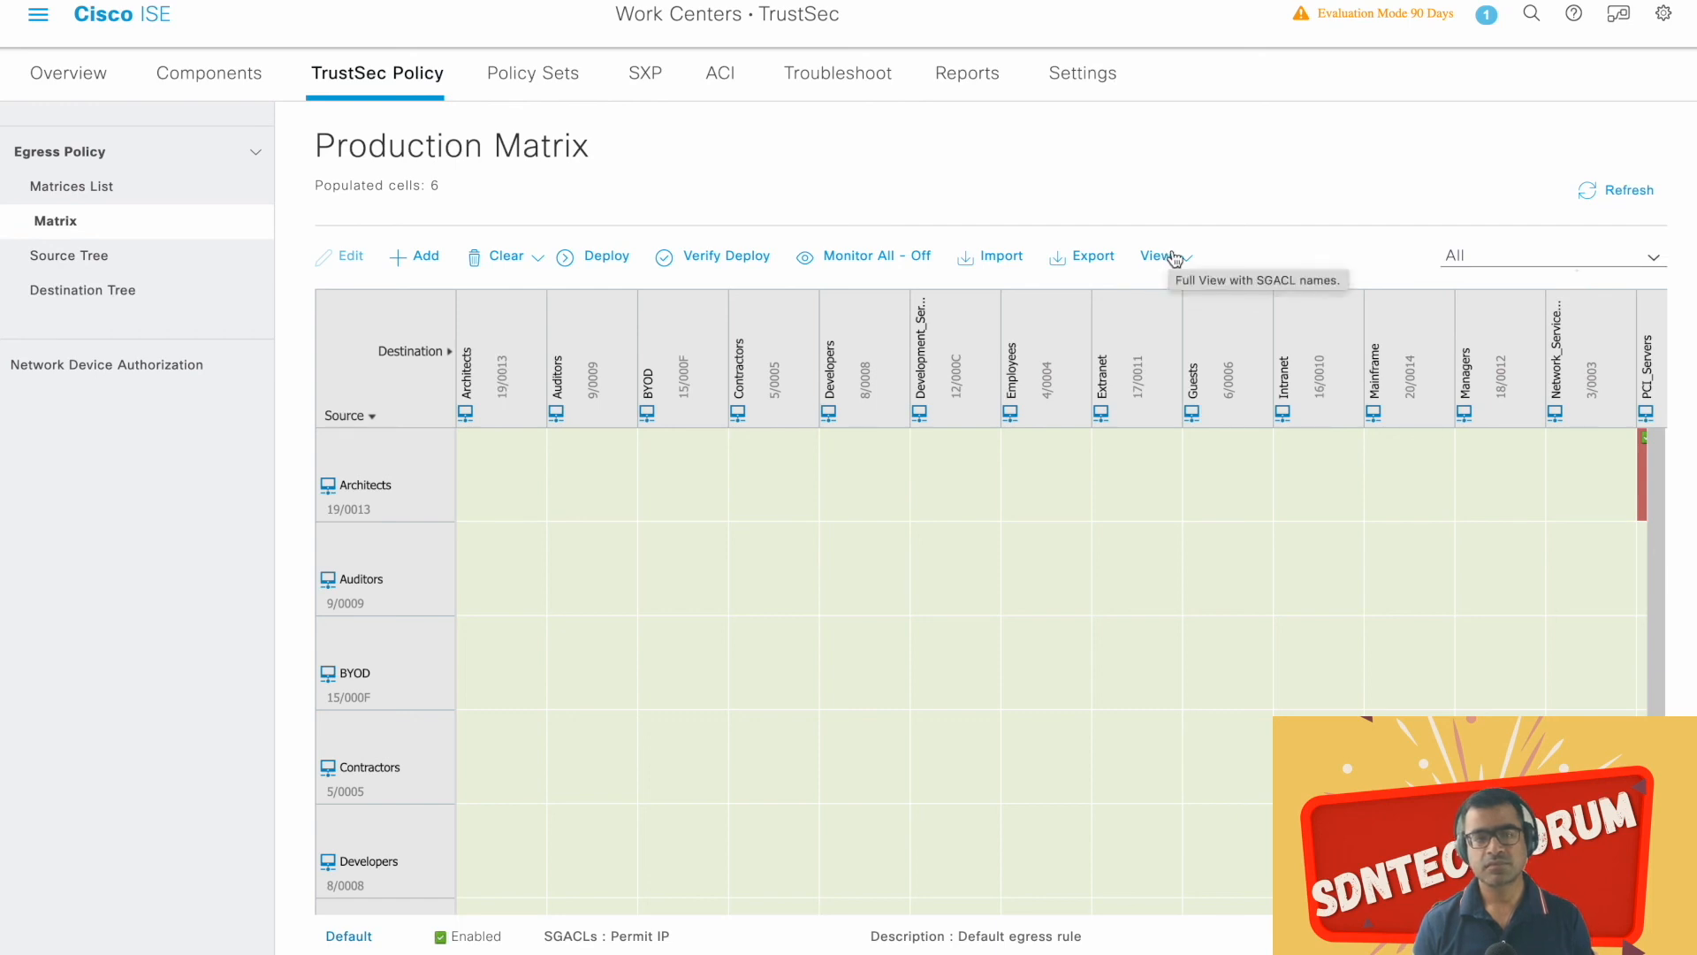
left_click(1182, 261)
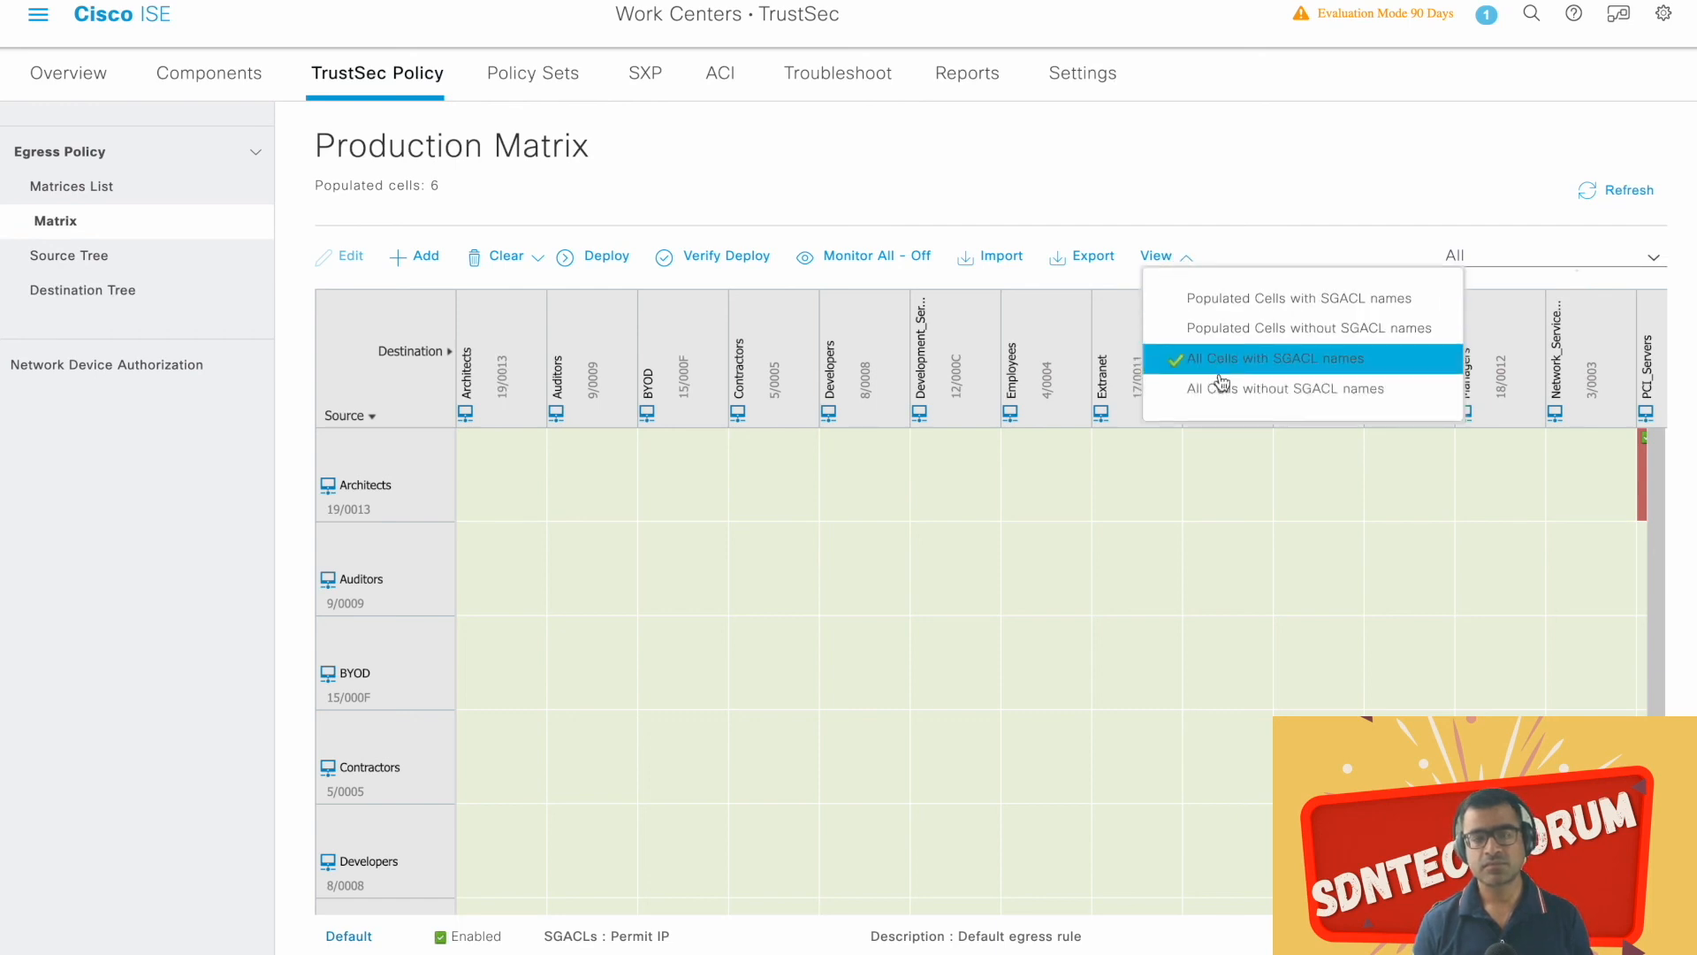
left_click(1275, 301)
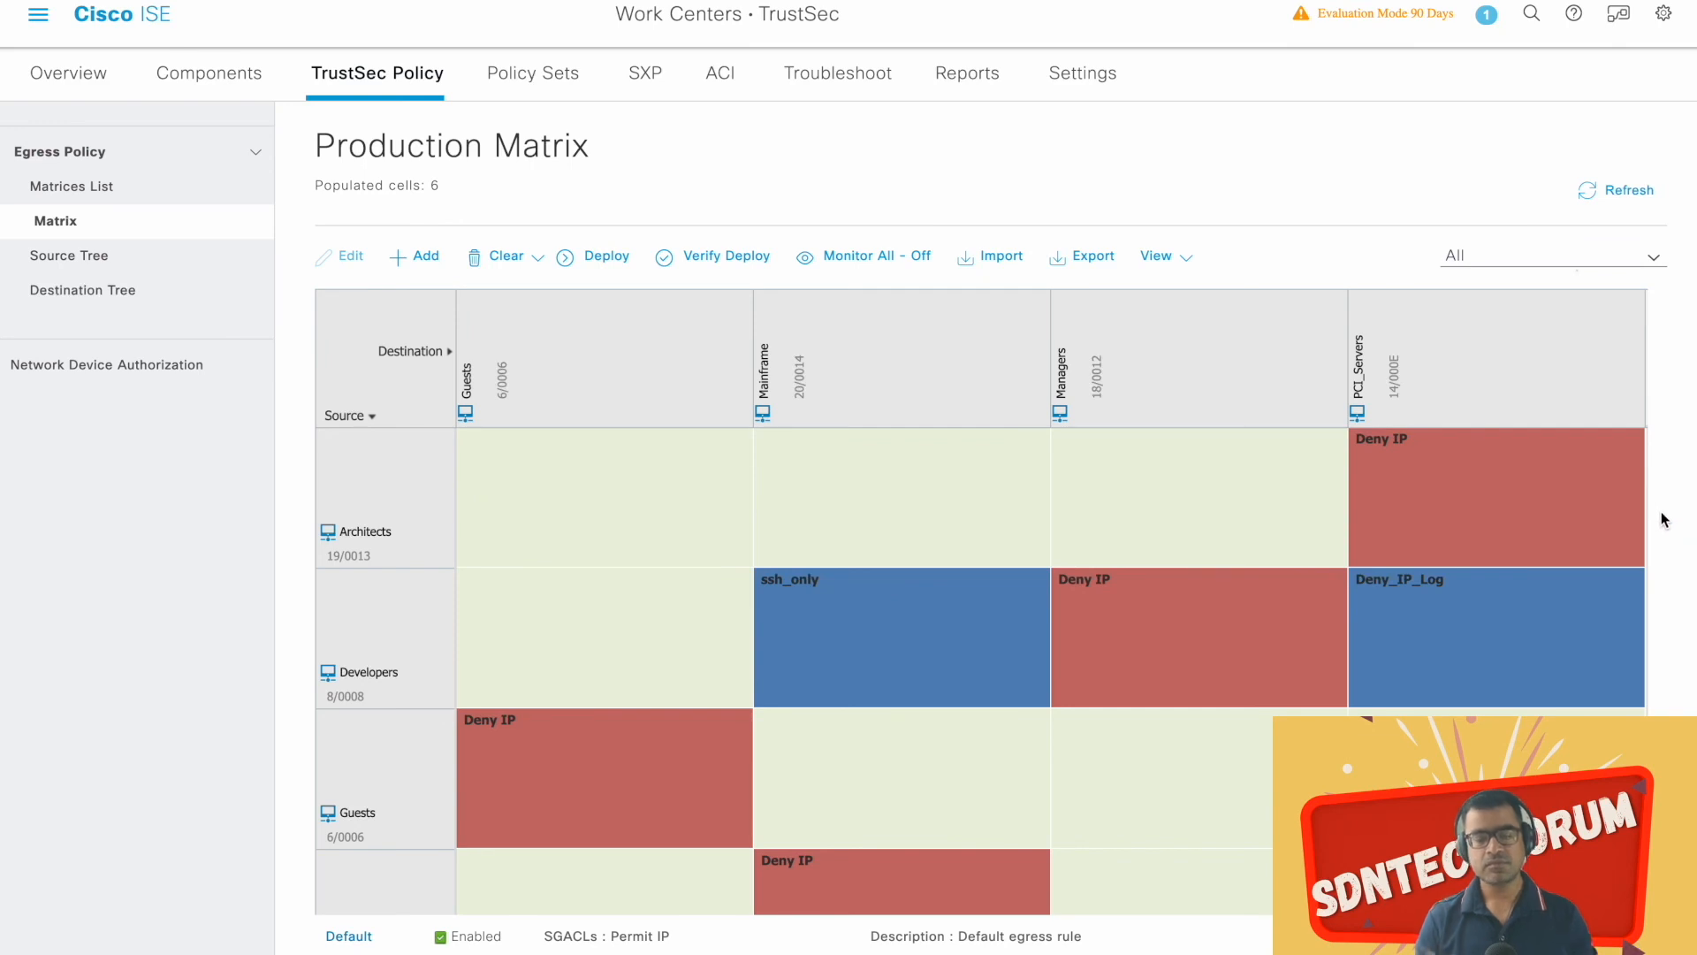
scroll(1662, 515, "down", 2)
scroll(1662, 514, "up", 2)
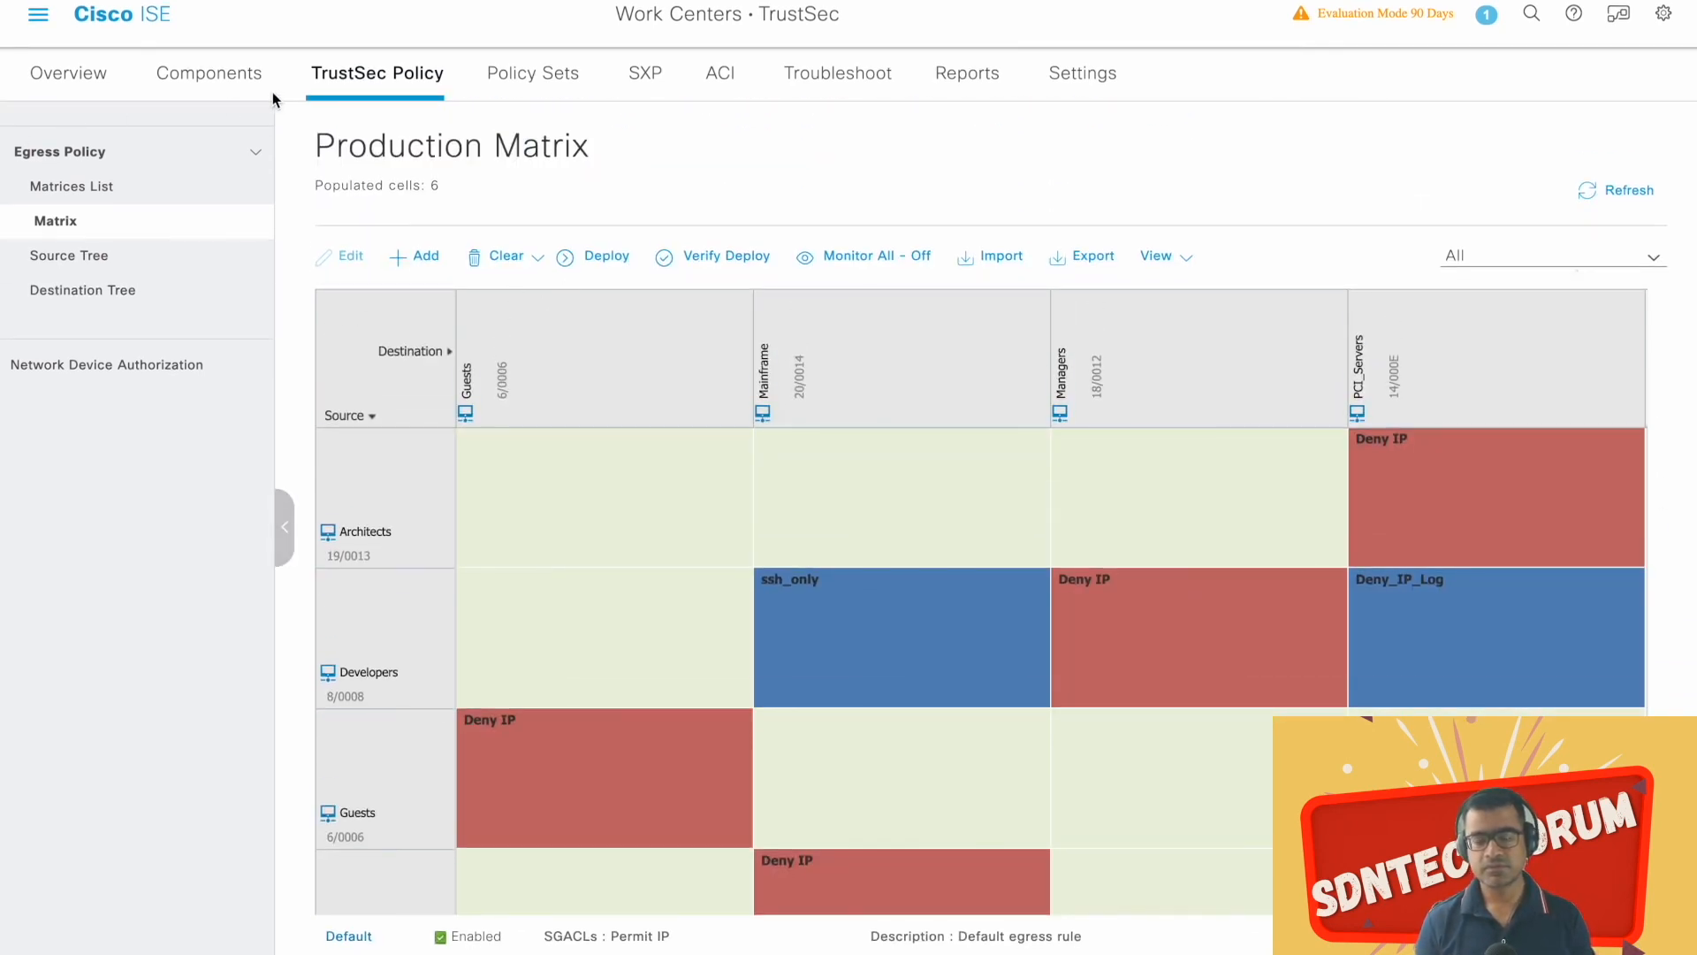
Step: Open the ssh_only security group ACL among the TrustSec components to review its content
left_click(226, 82)
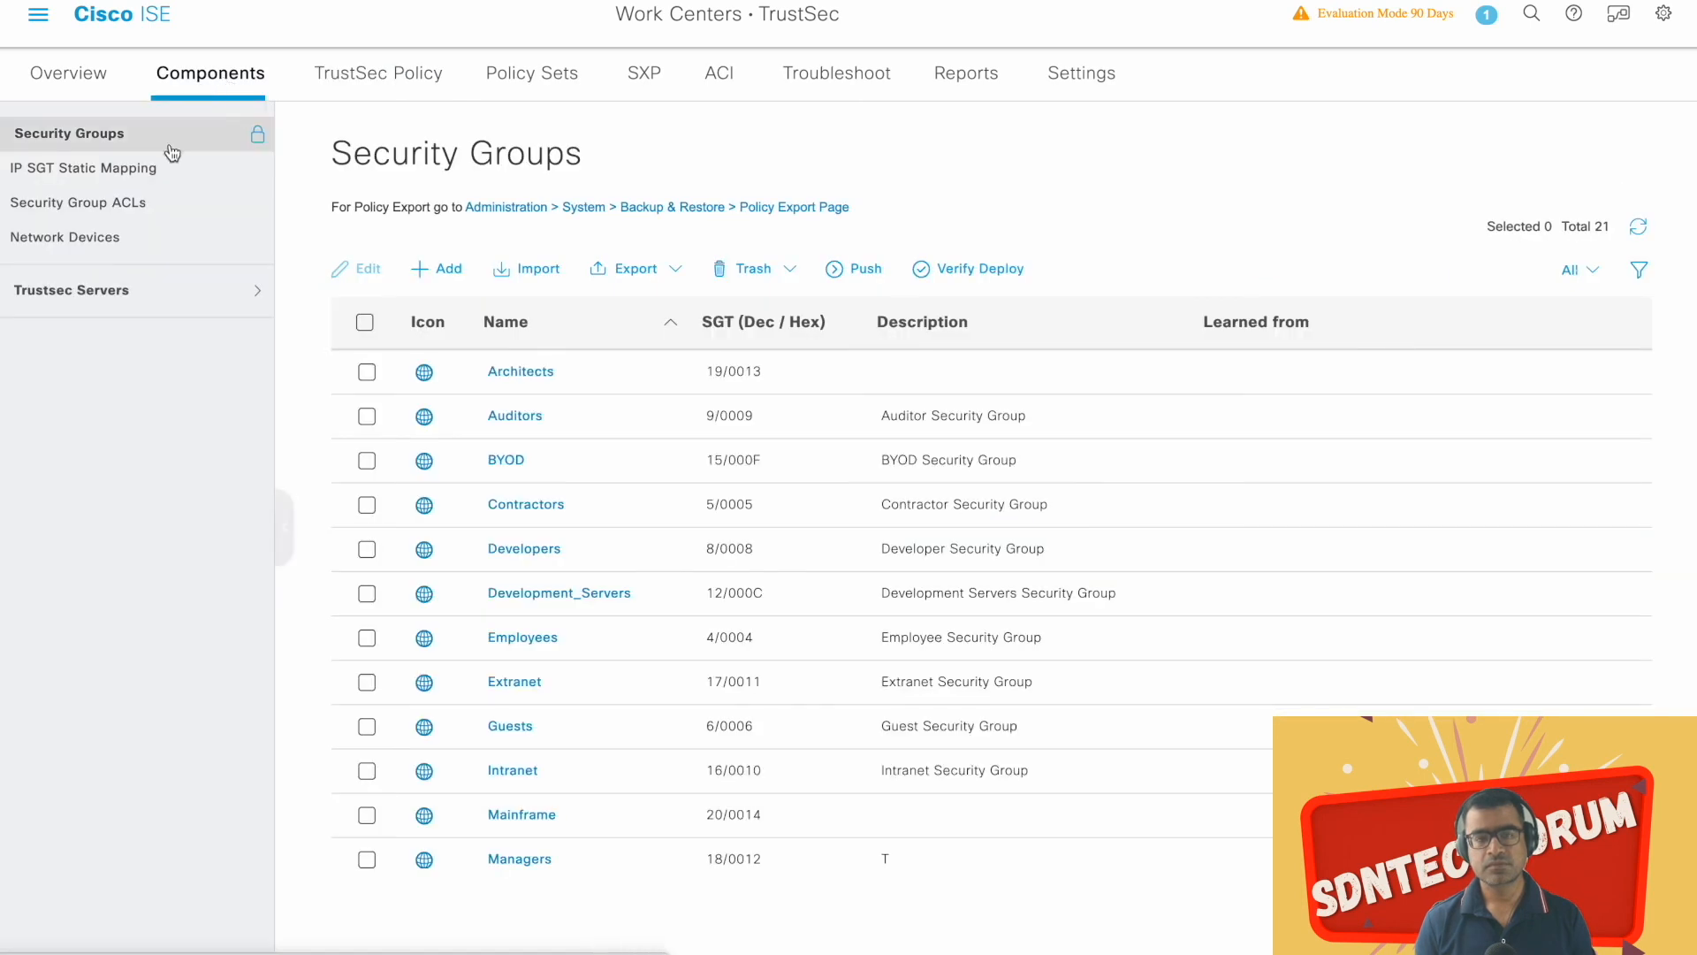
left_click(130, 203)
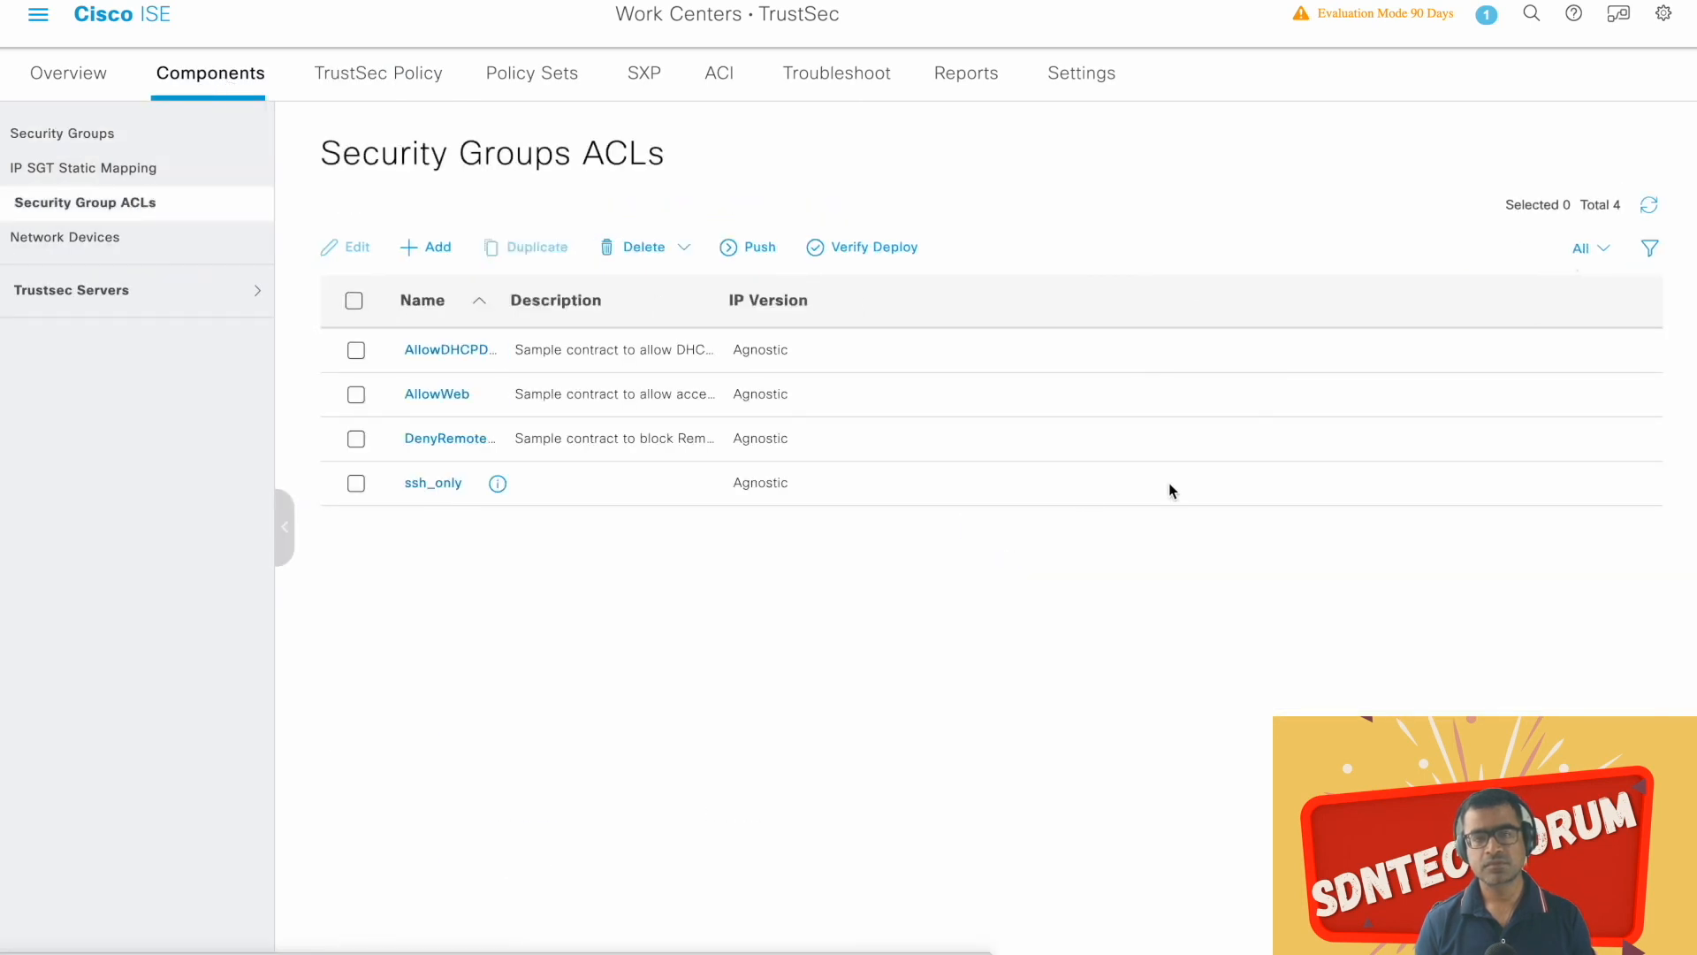
left_click(431, 484)
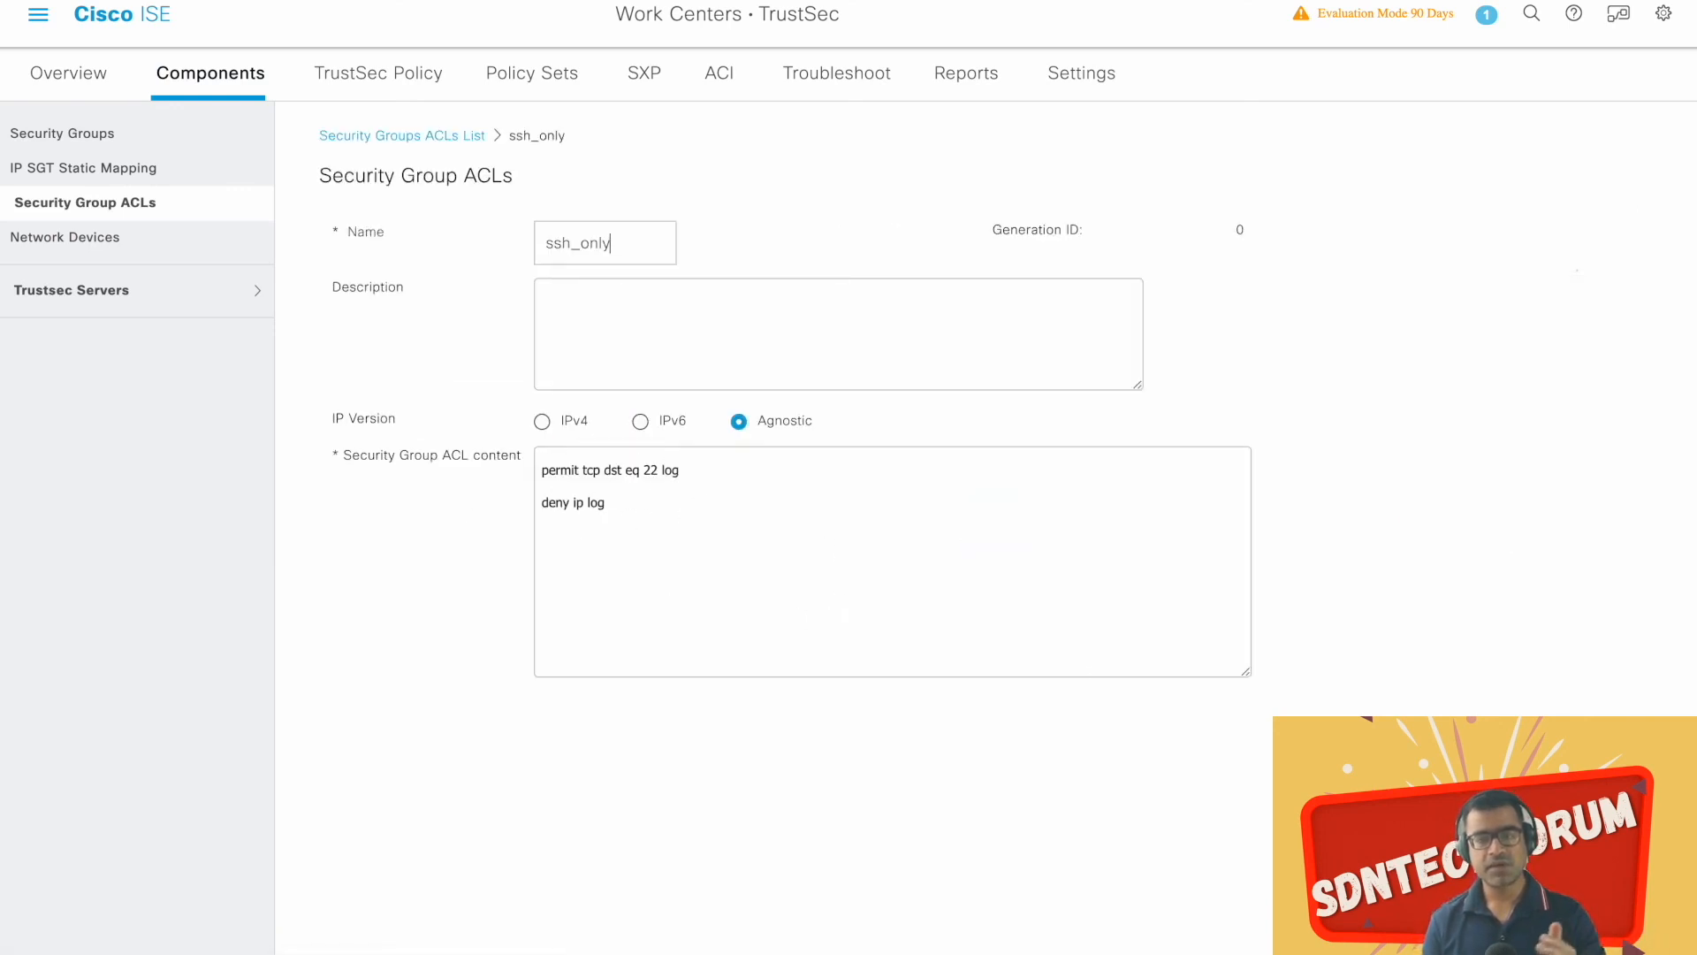
Step: Create a user identity group named Managers in the Network Access work center and submit it
left_click(85, 146)
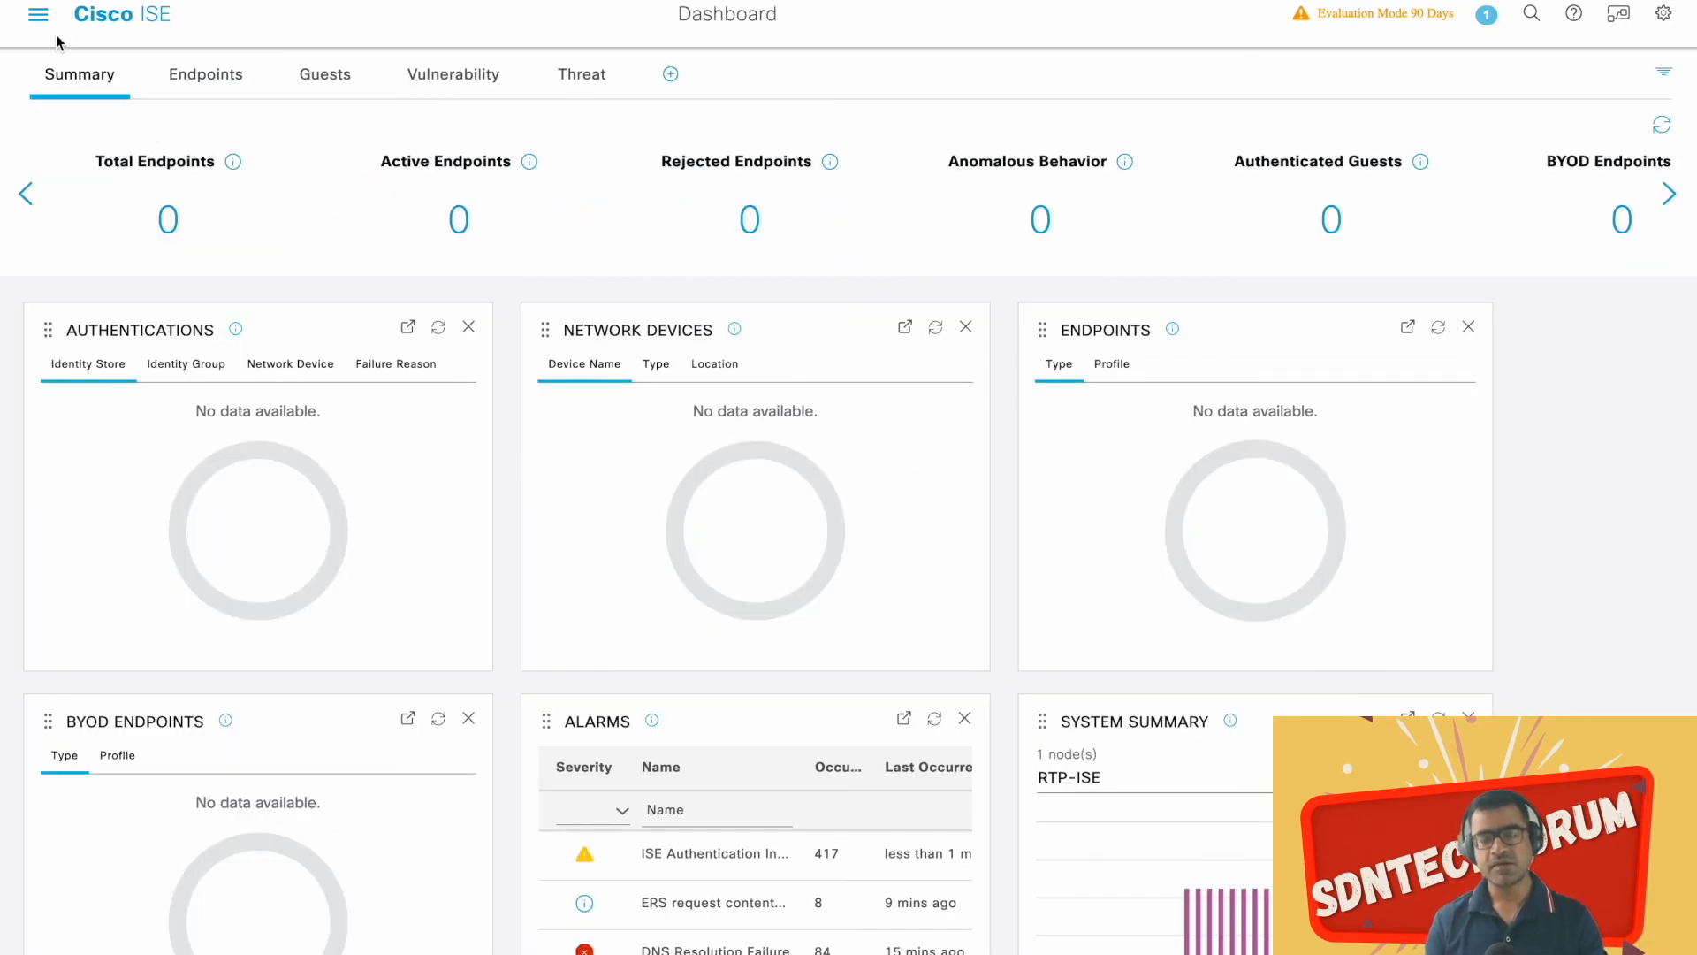
left_click(40, 18)
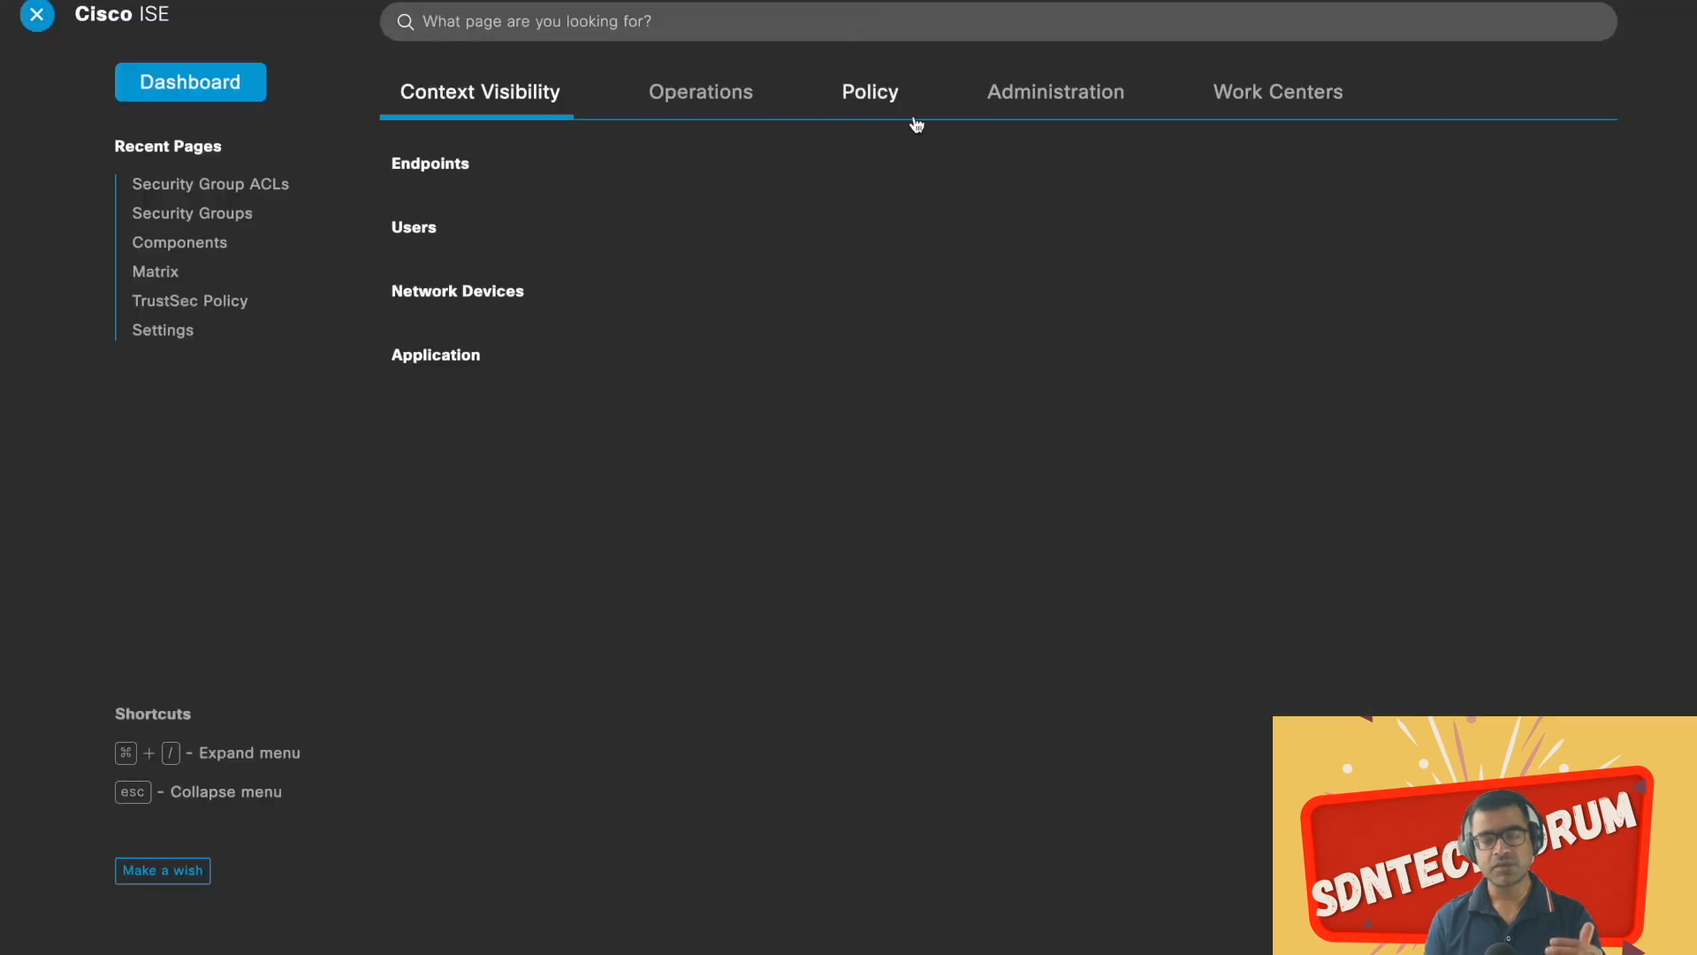
left_click(1233, 101)
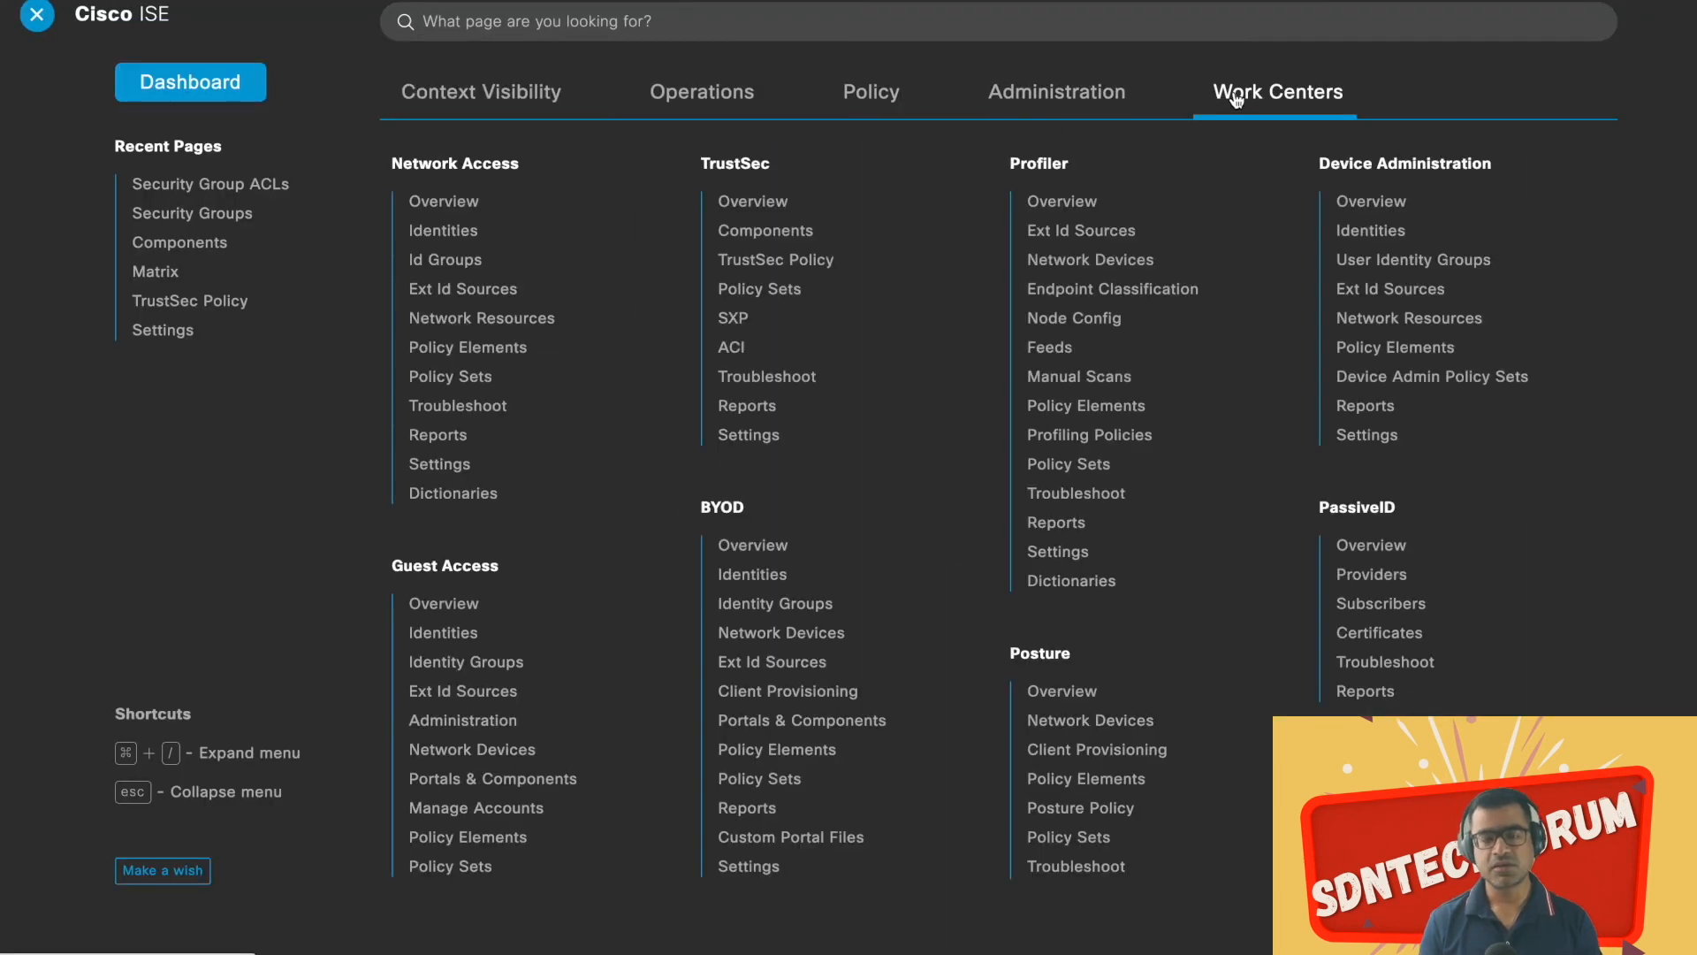
left_click(459, 262)
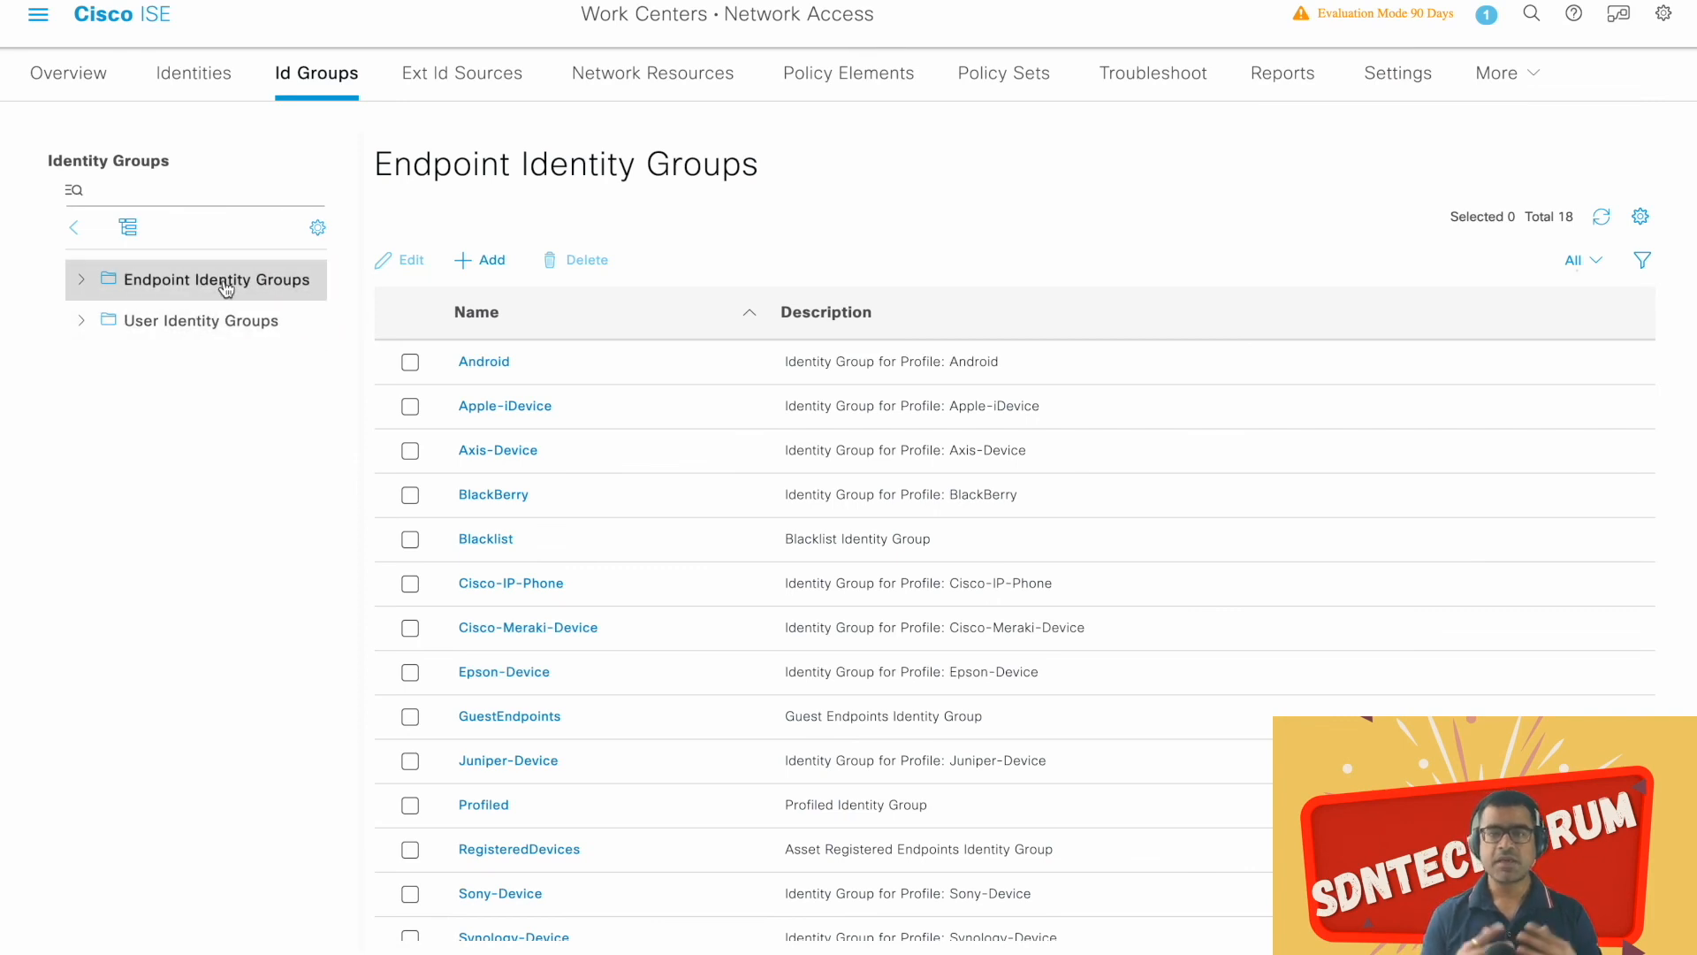
left_click(197, 320)
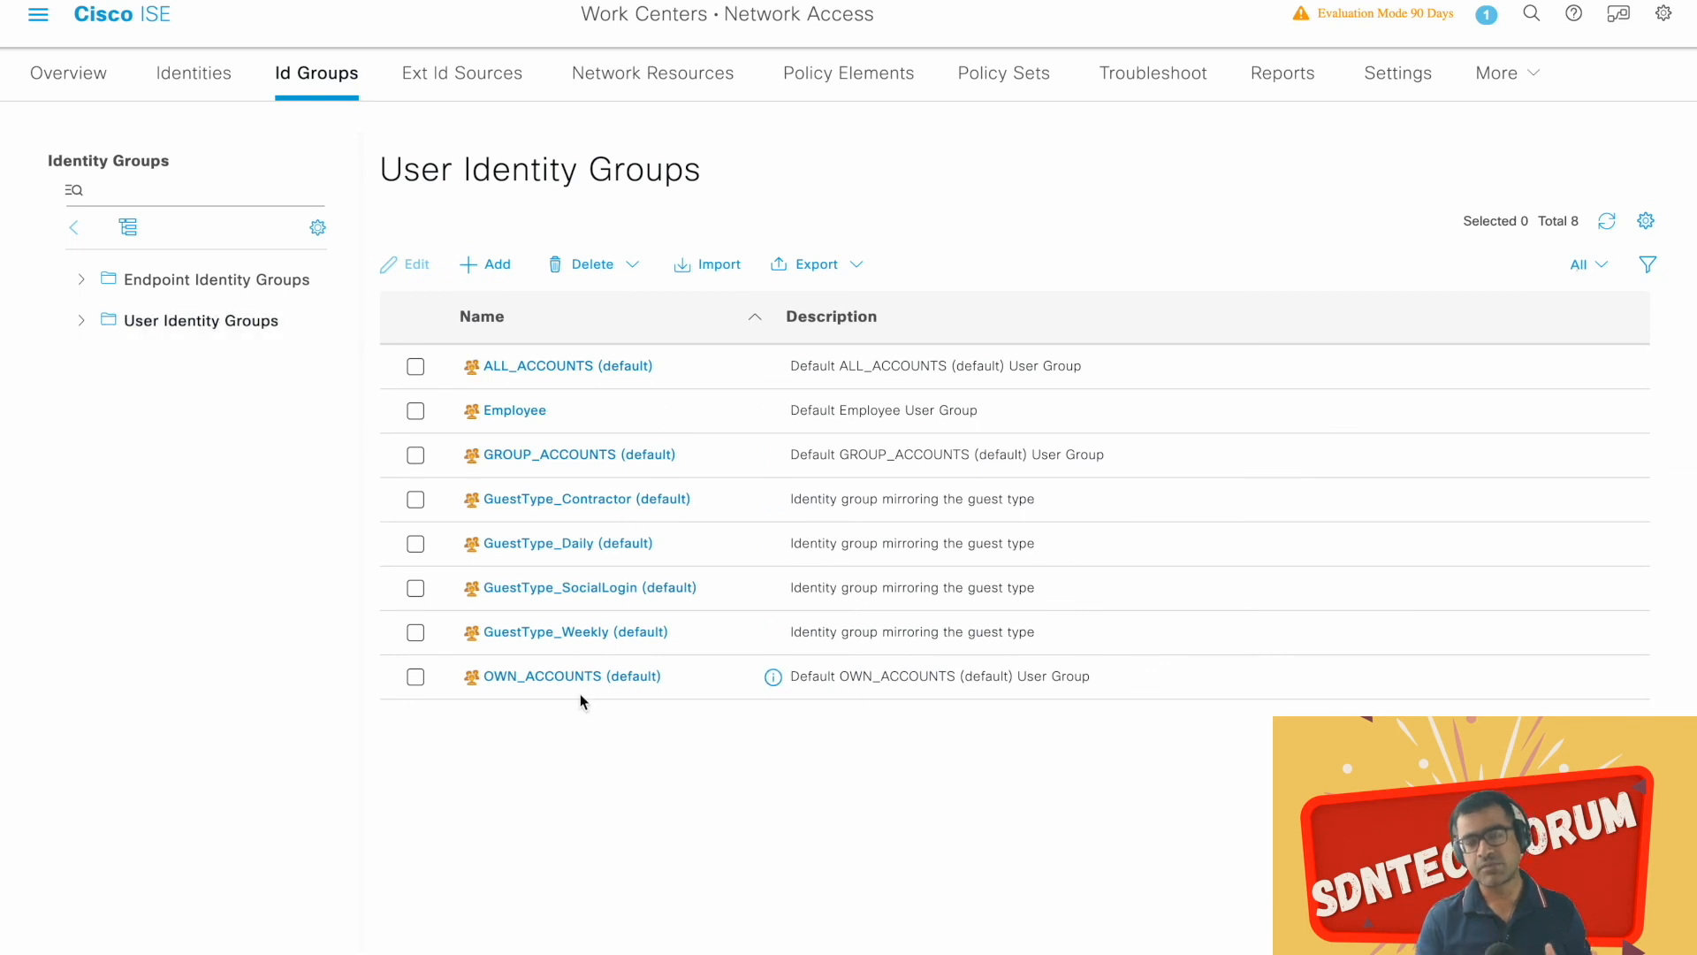
left_click(498, 264)
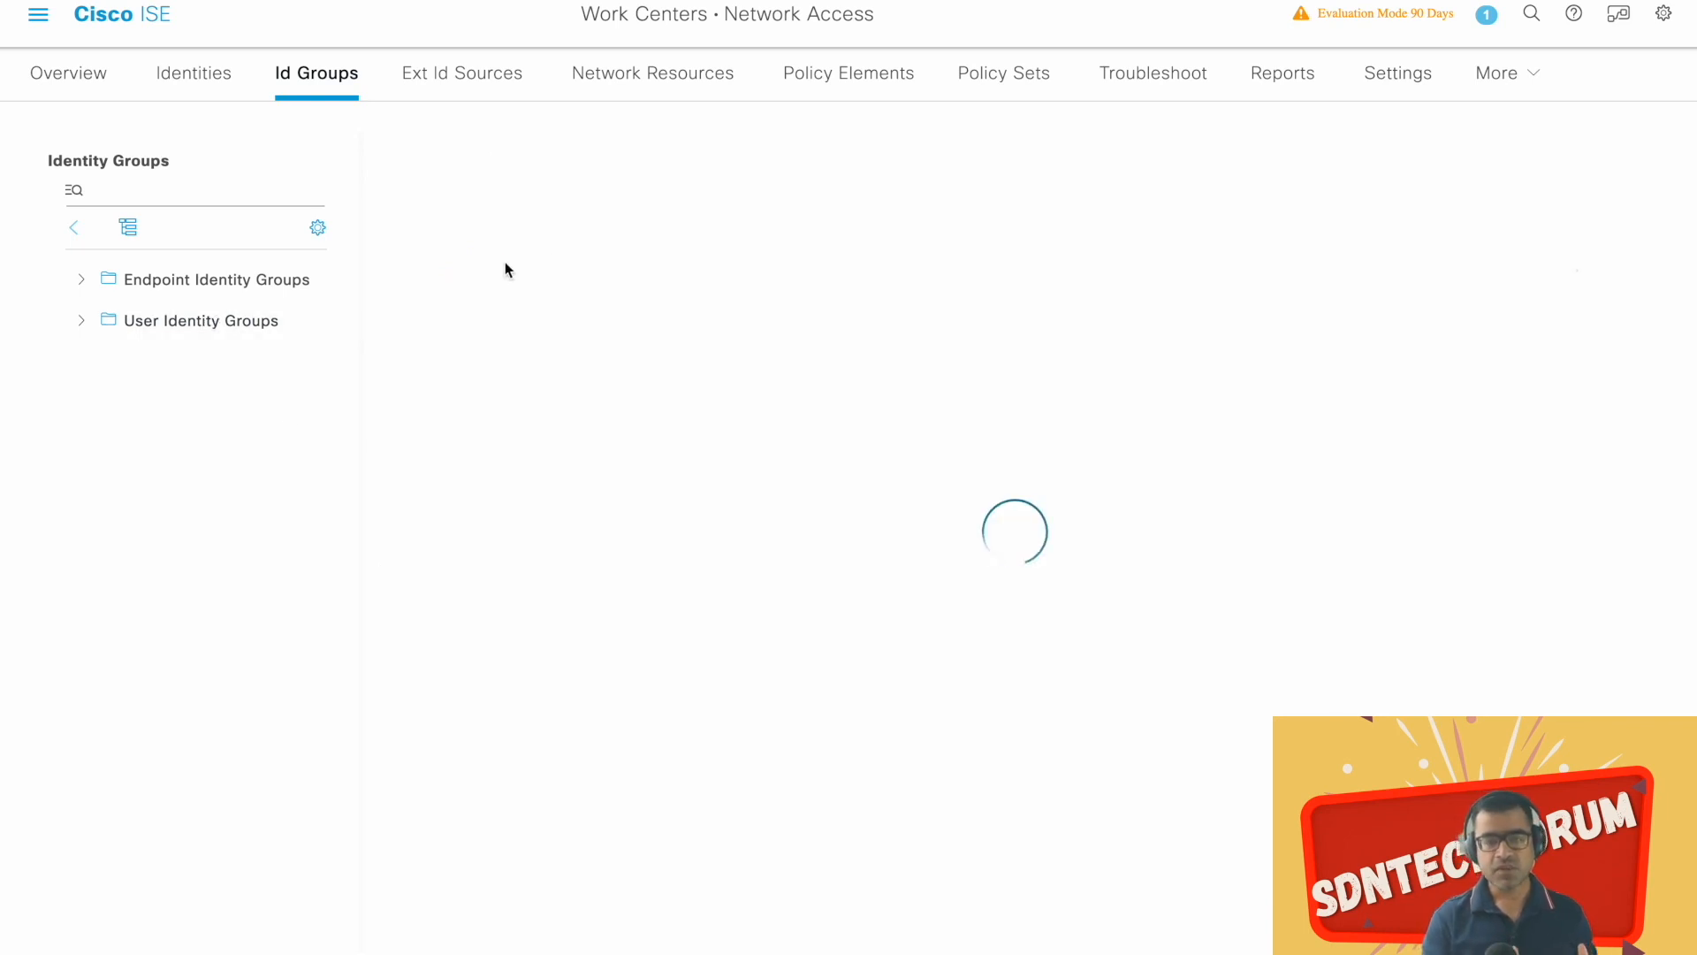
left_click(504, 254)
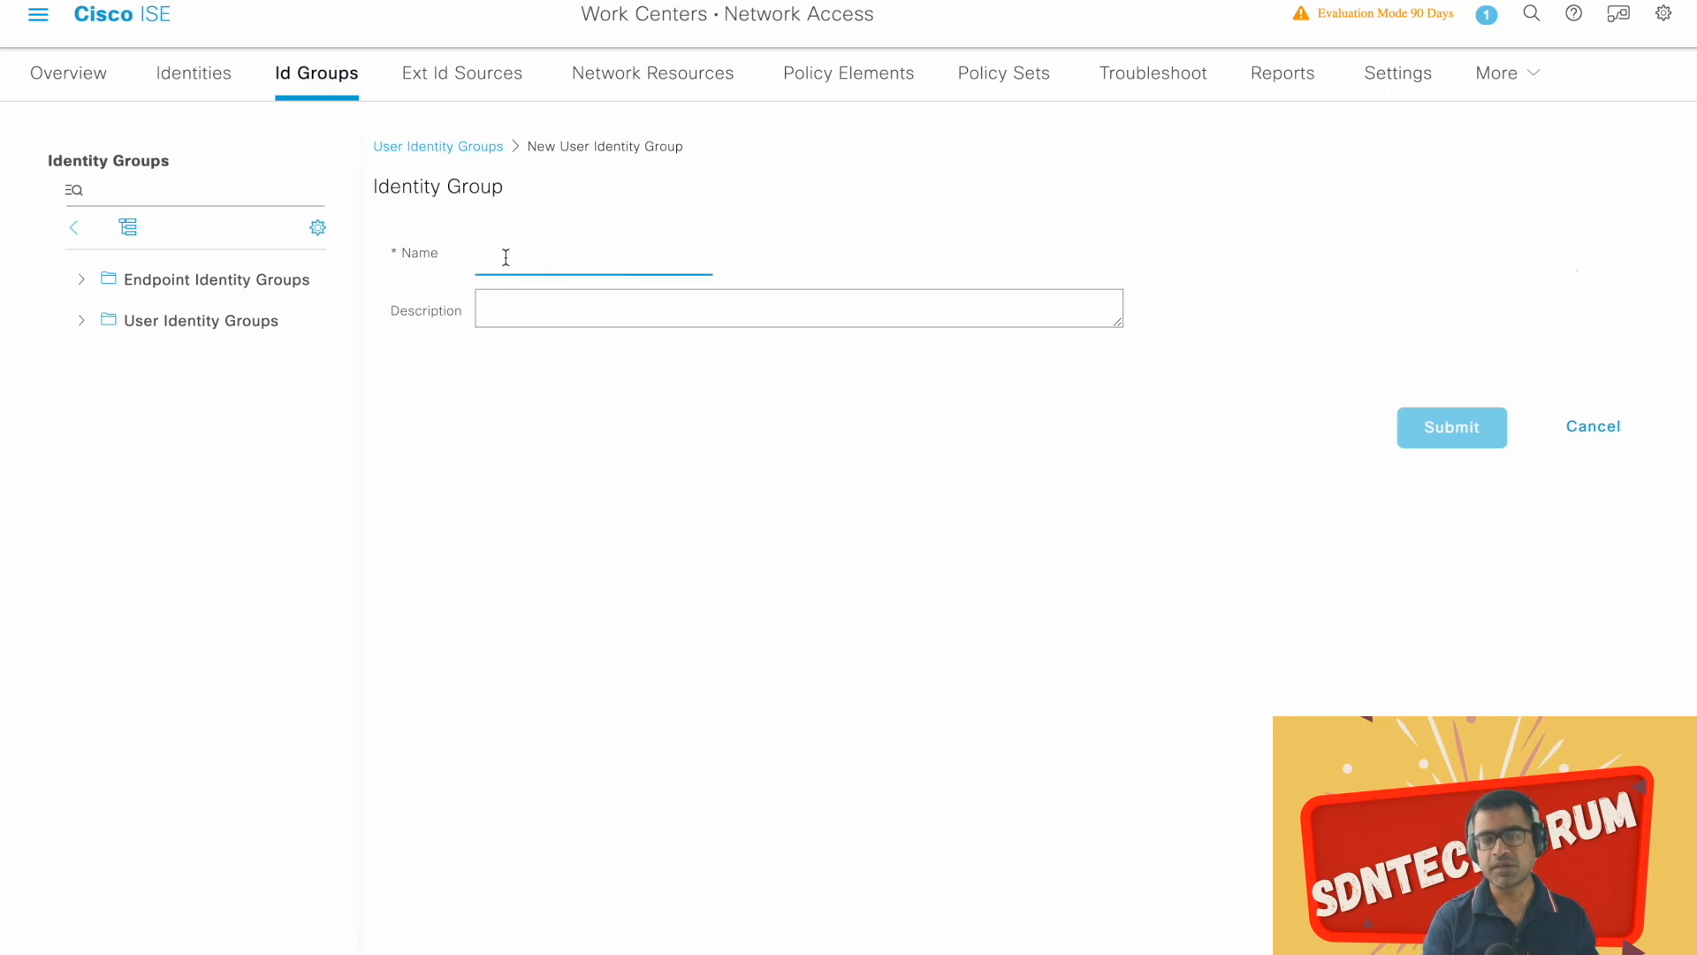
type("Manage")
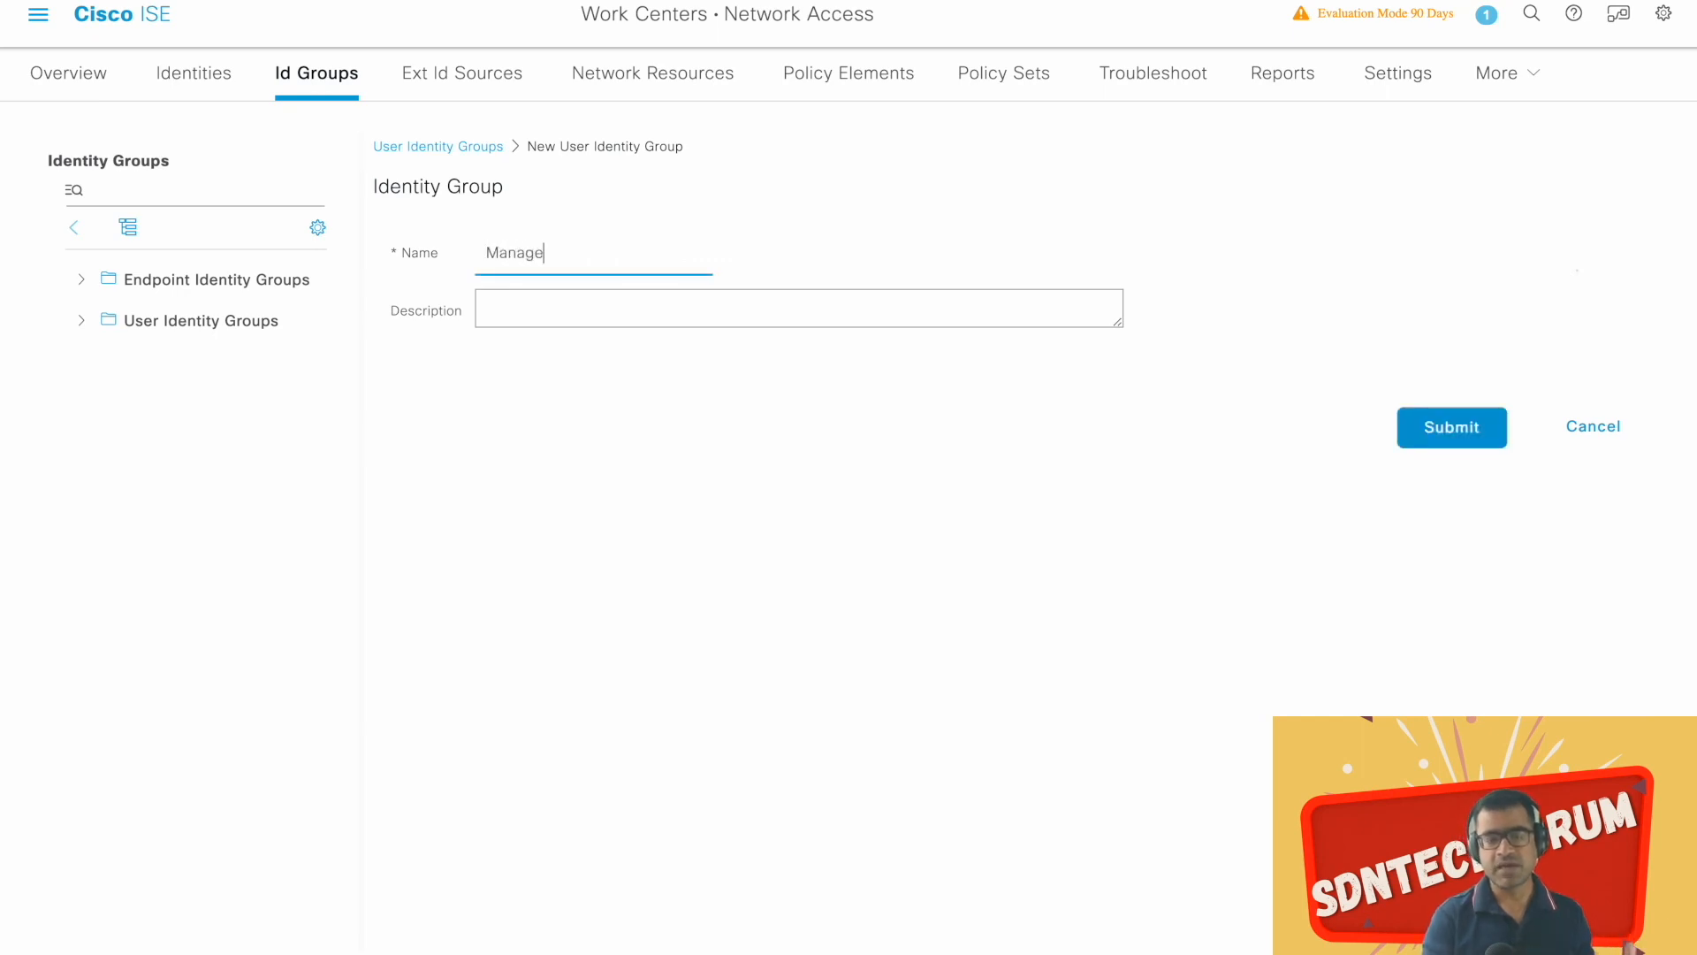
type("rs")
left_click(1444, 430)
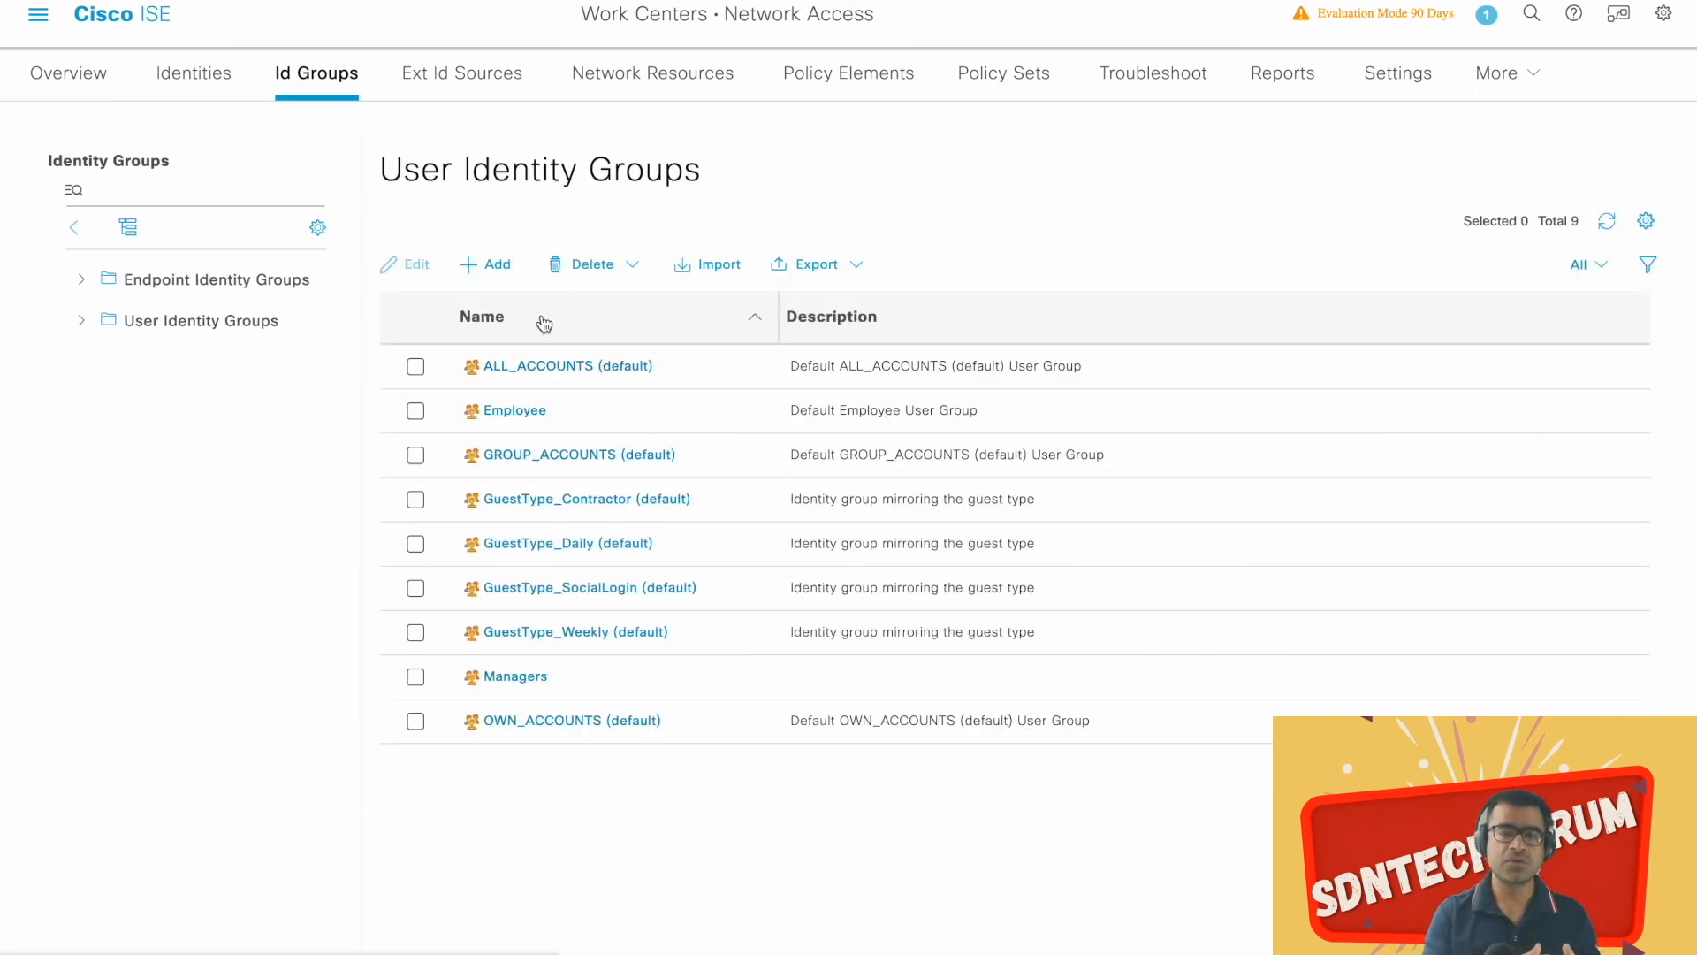
Step: Create two more user identity groups named Architects and Developers
left_click(489, 271)
left_click(489, 257)
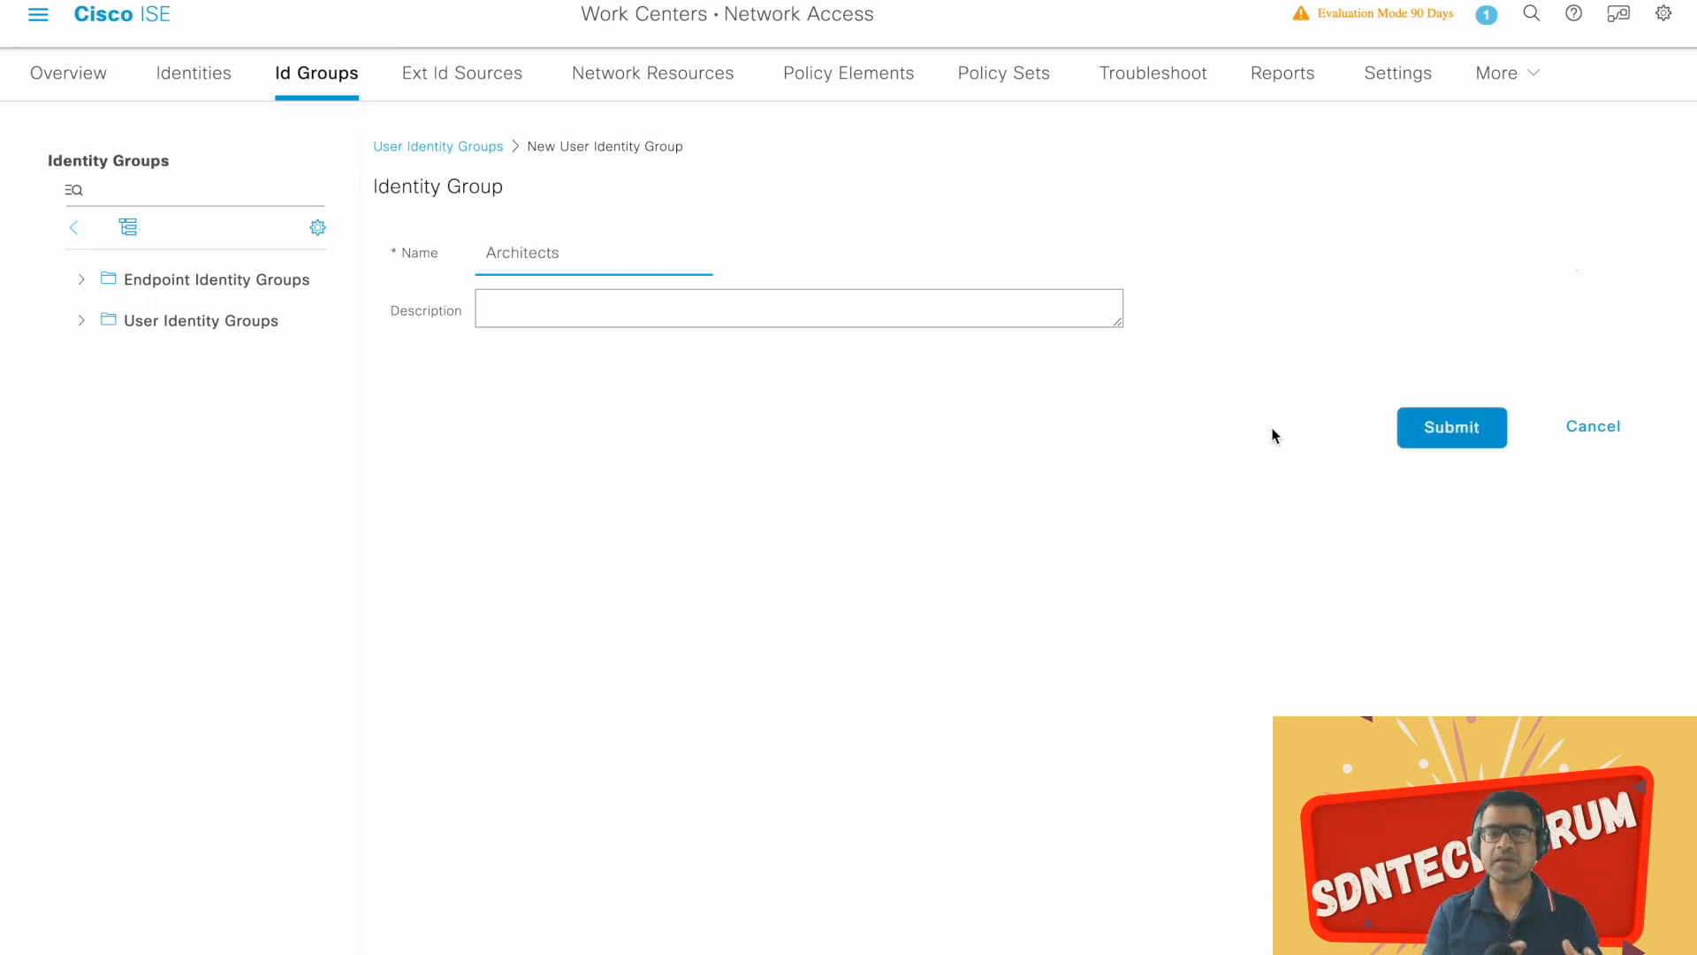
left_click(1450, 430)
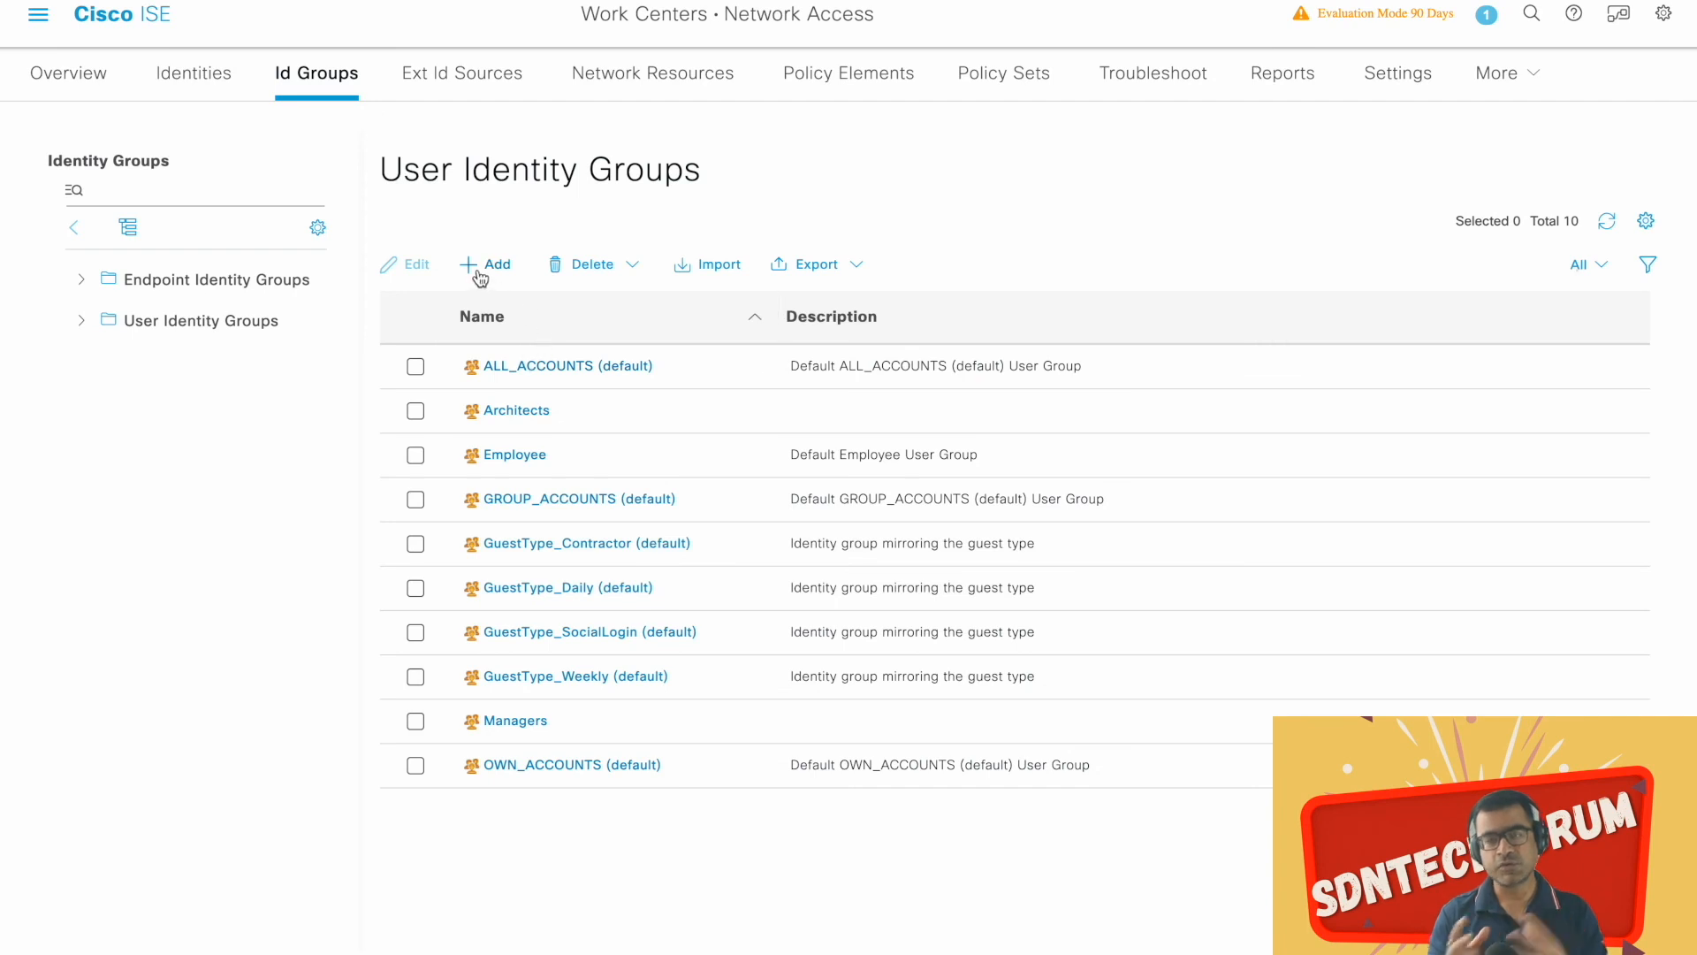
left_click(486, 267)
left_click(545, 265)
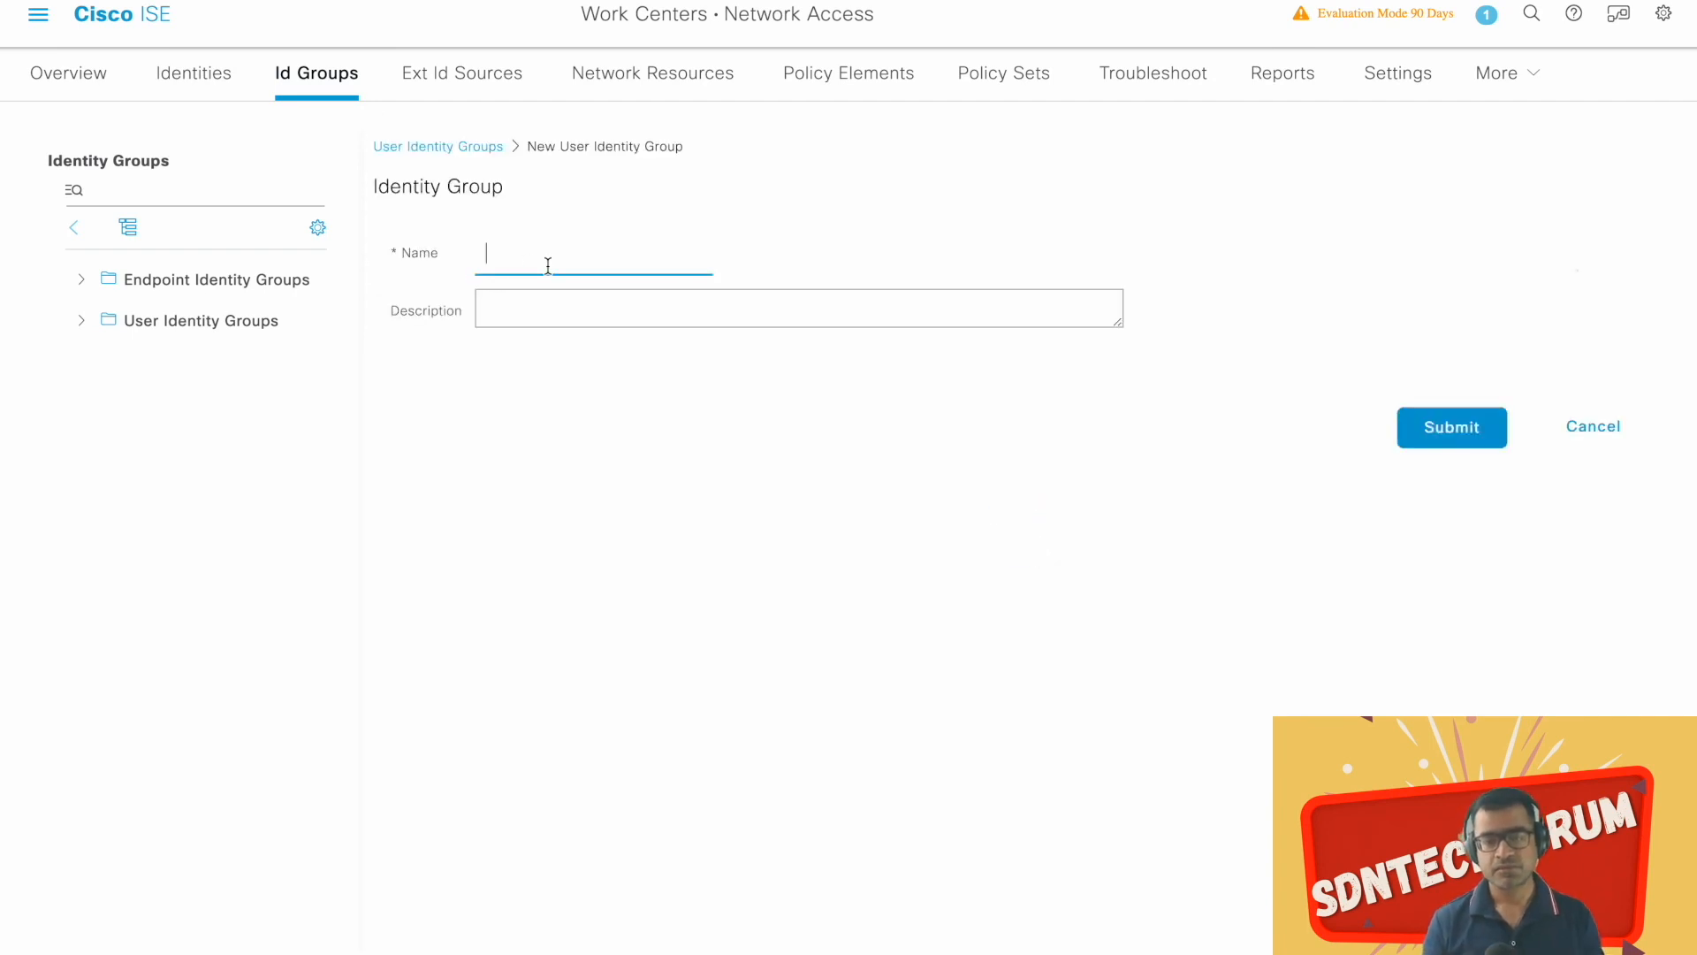
type("Developers")
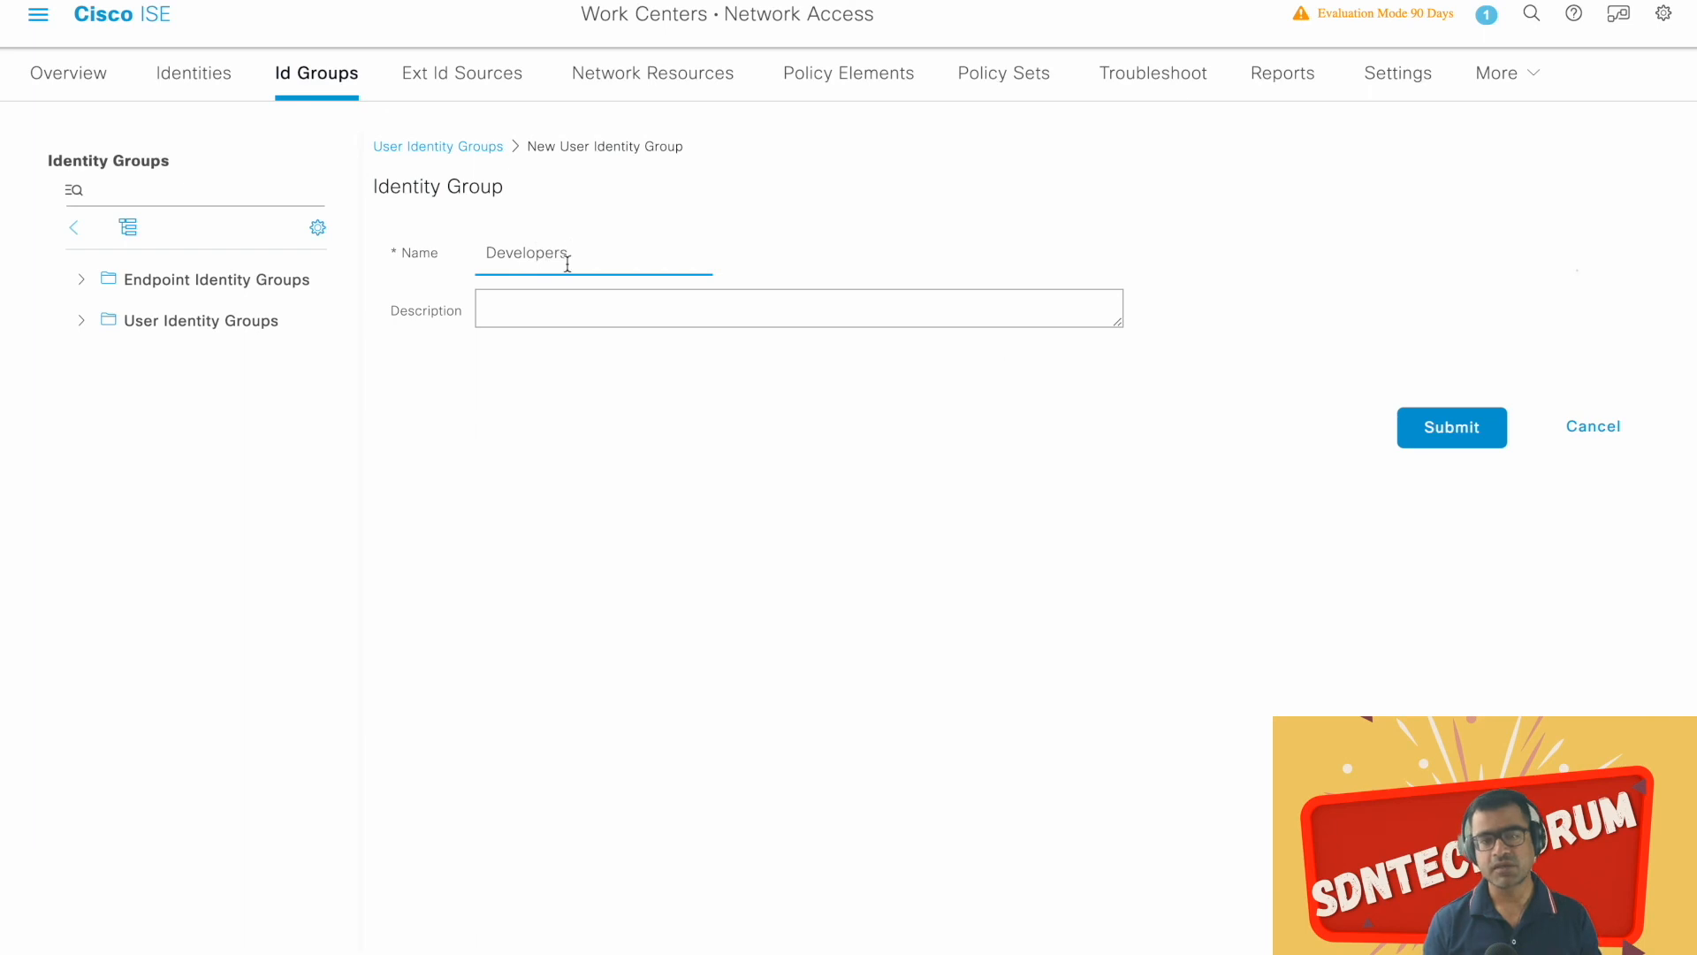
left_click(1457, 437)
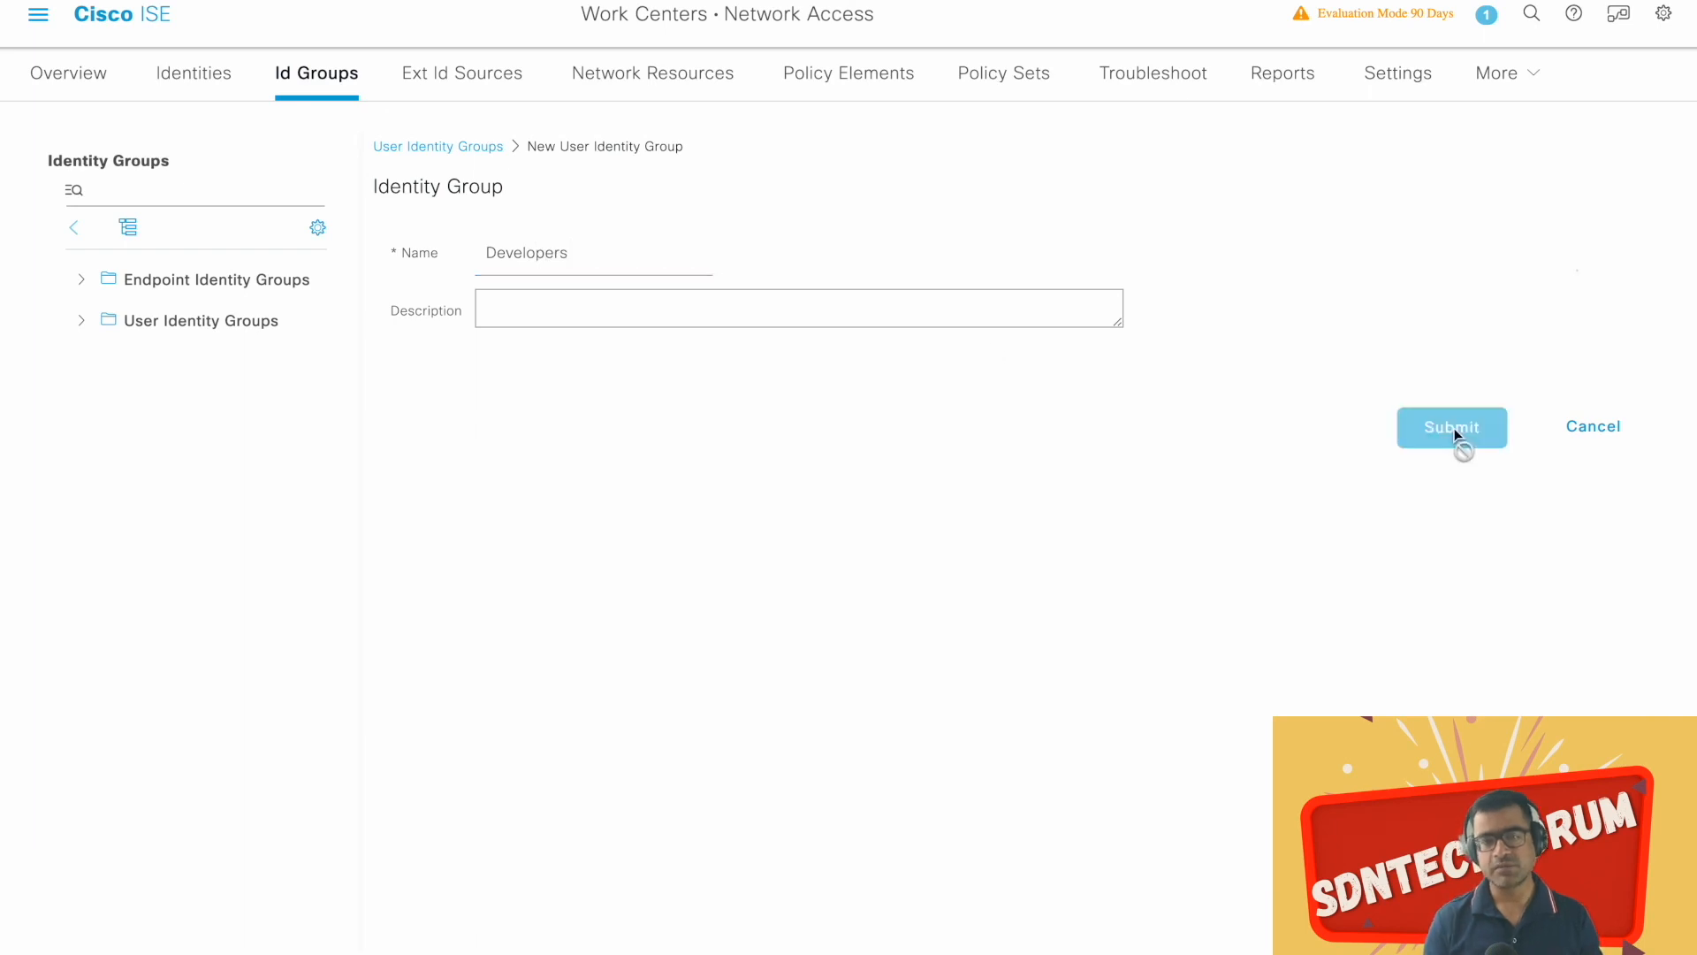
Step: Look through the identity source sequences and the endpoints under the Network Access identities
left_click(218, 74)
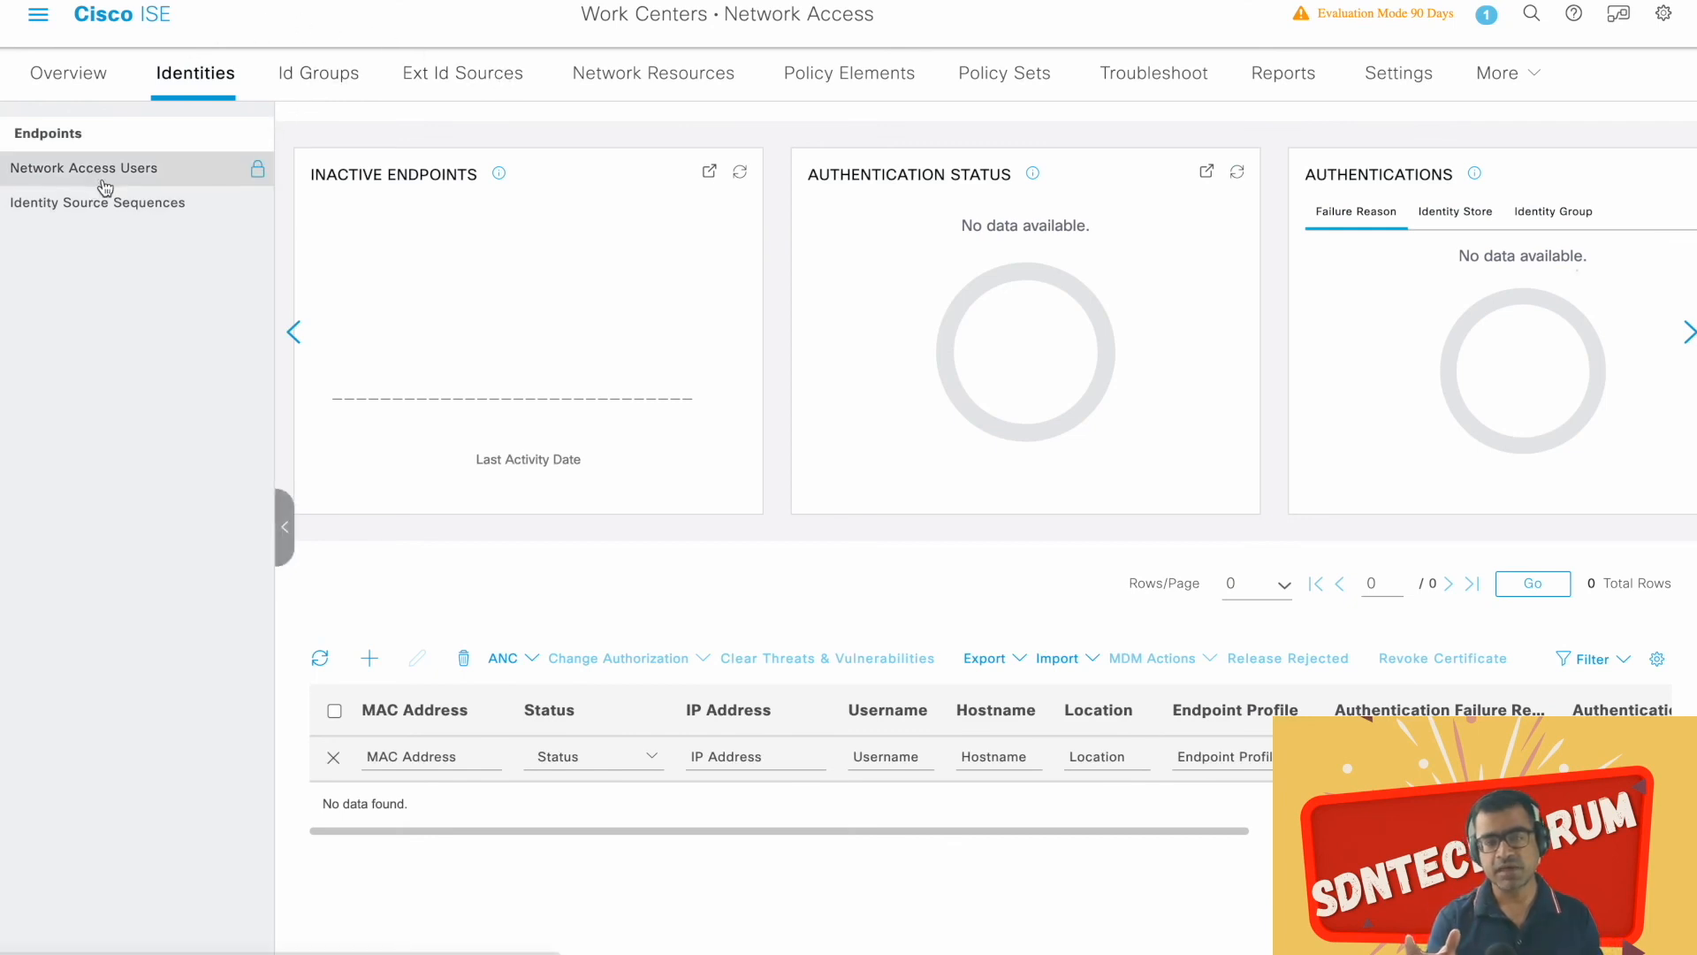
left_click(121, 213)
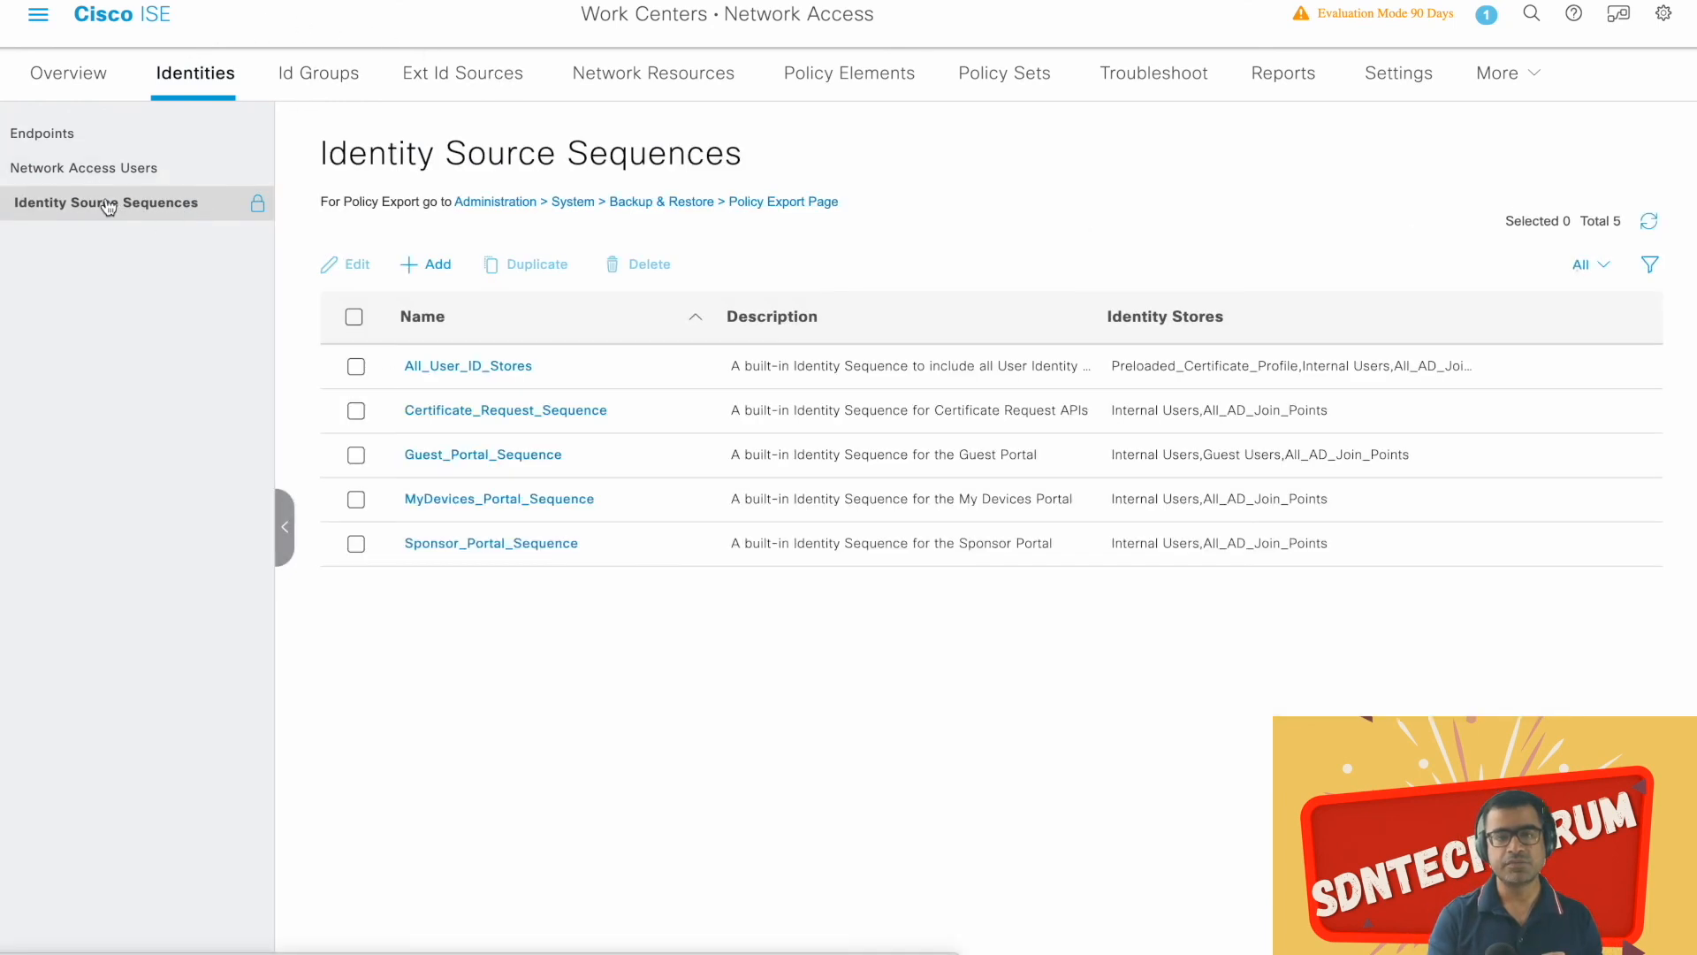
left_click(66, 141)
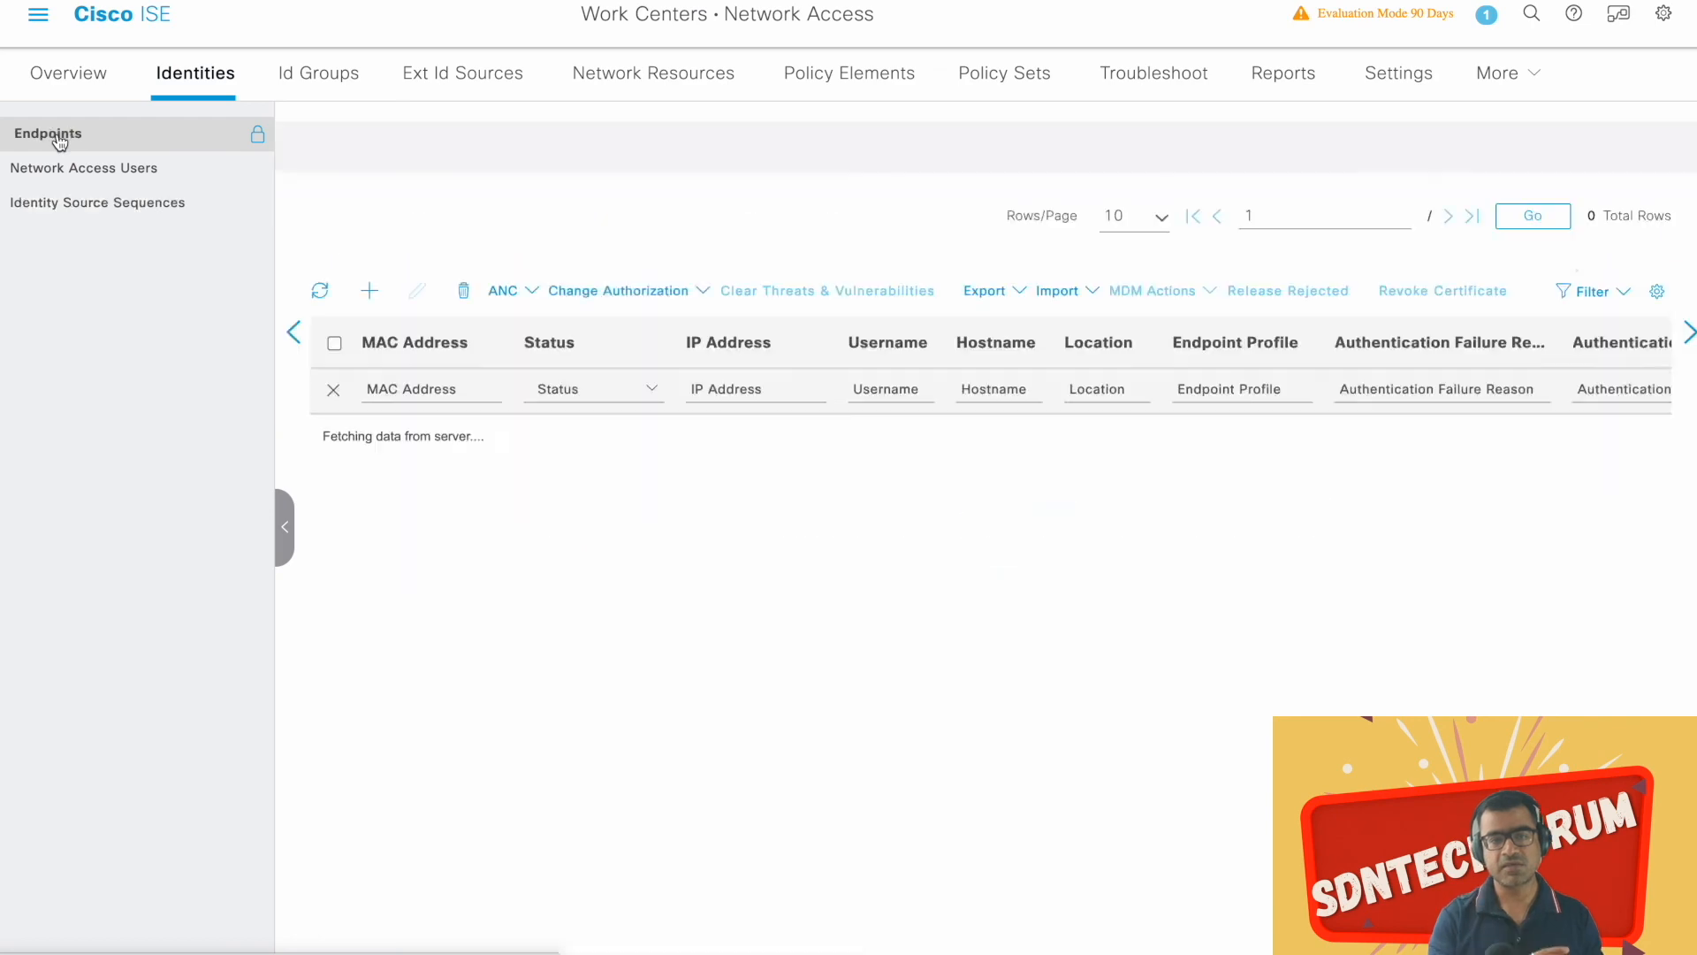
left_click(38, 15)
left_click(473, 230)
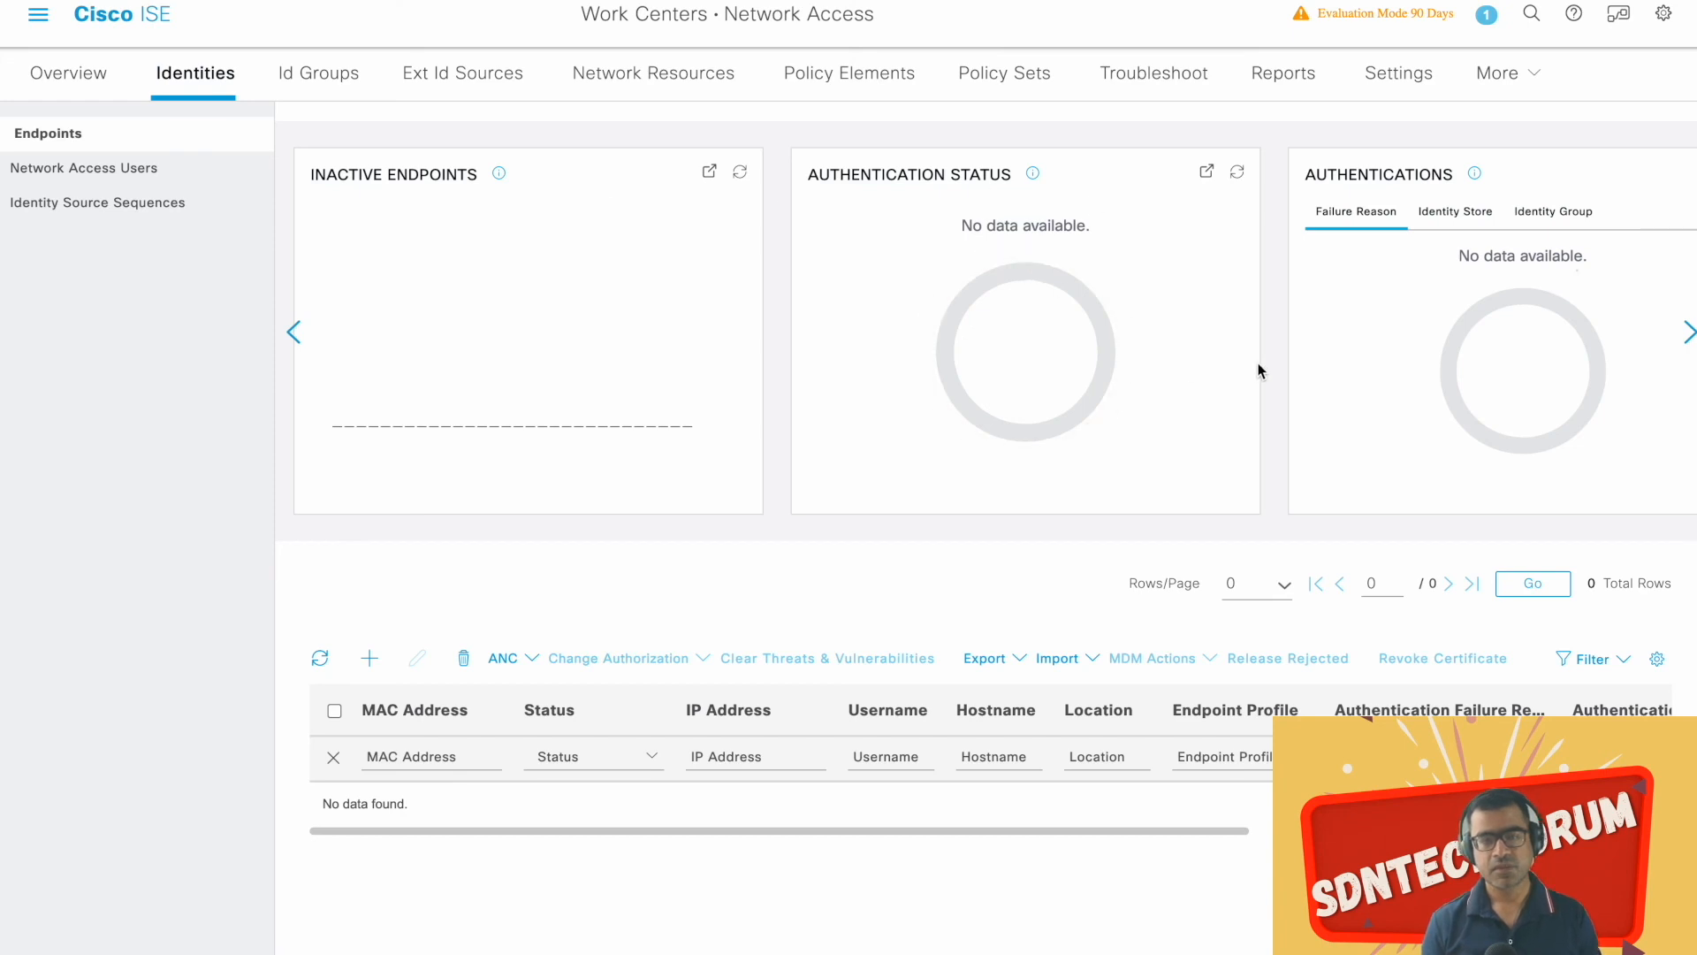
left_click(371, 660)
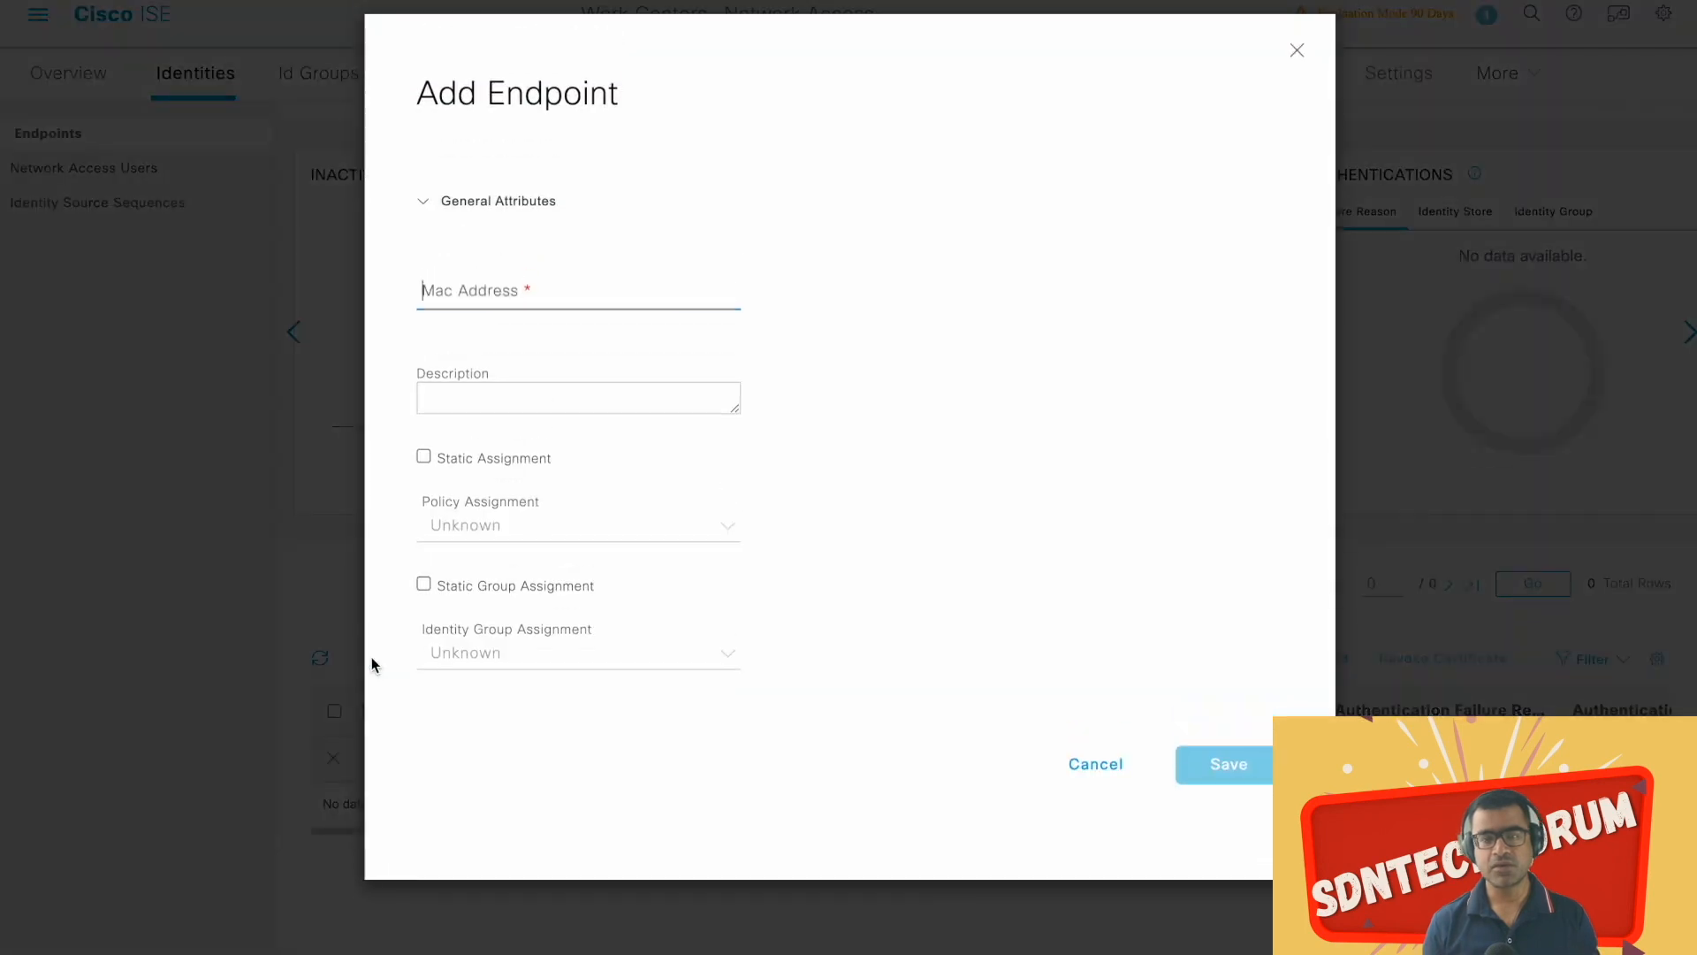
left_click(1080, 764)
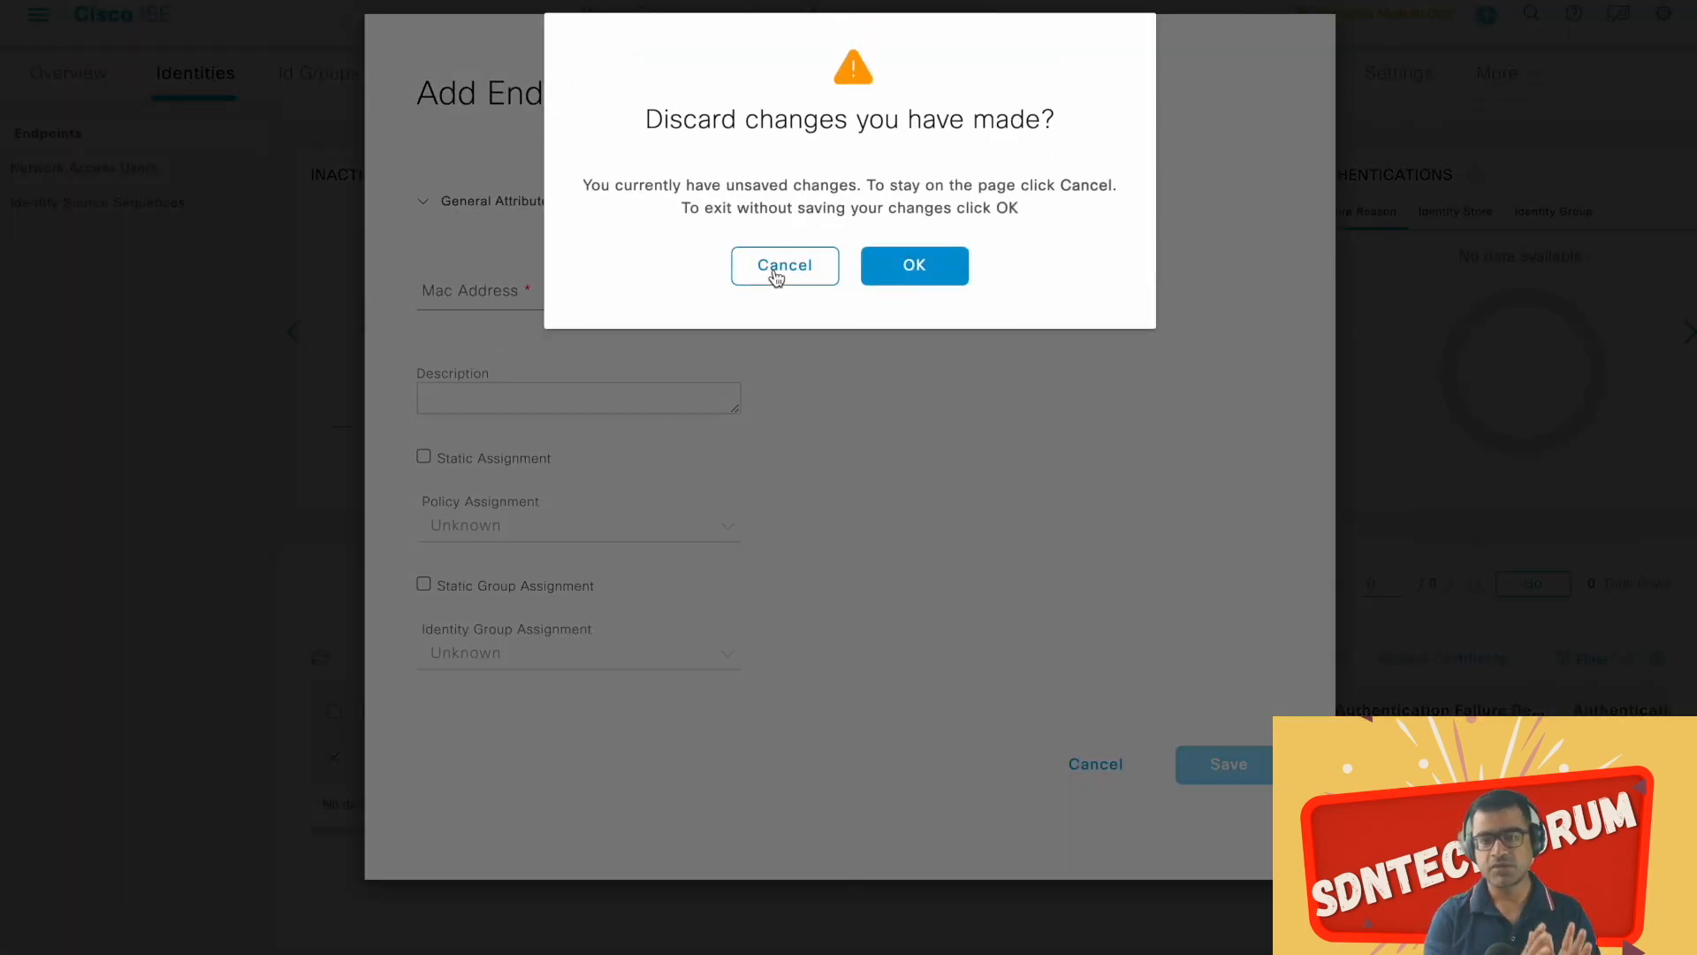
left_click(941, 269)
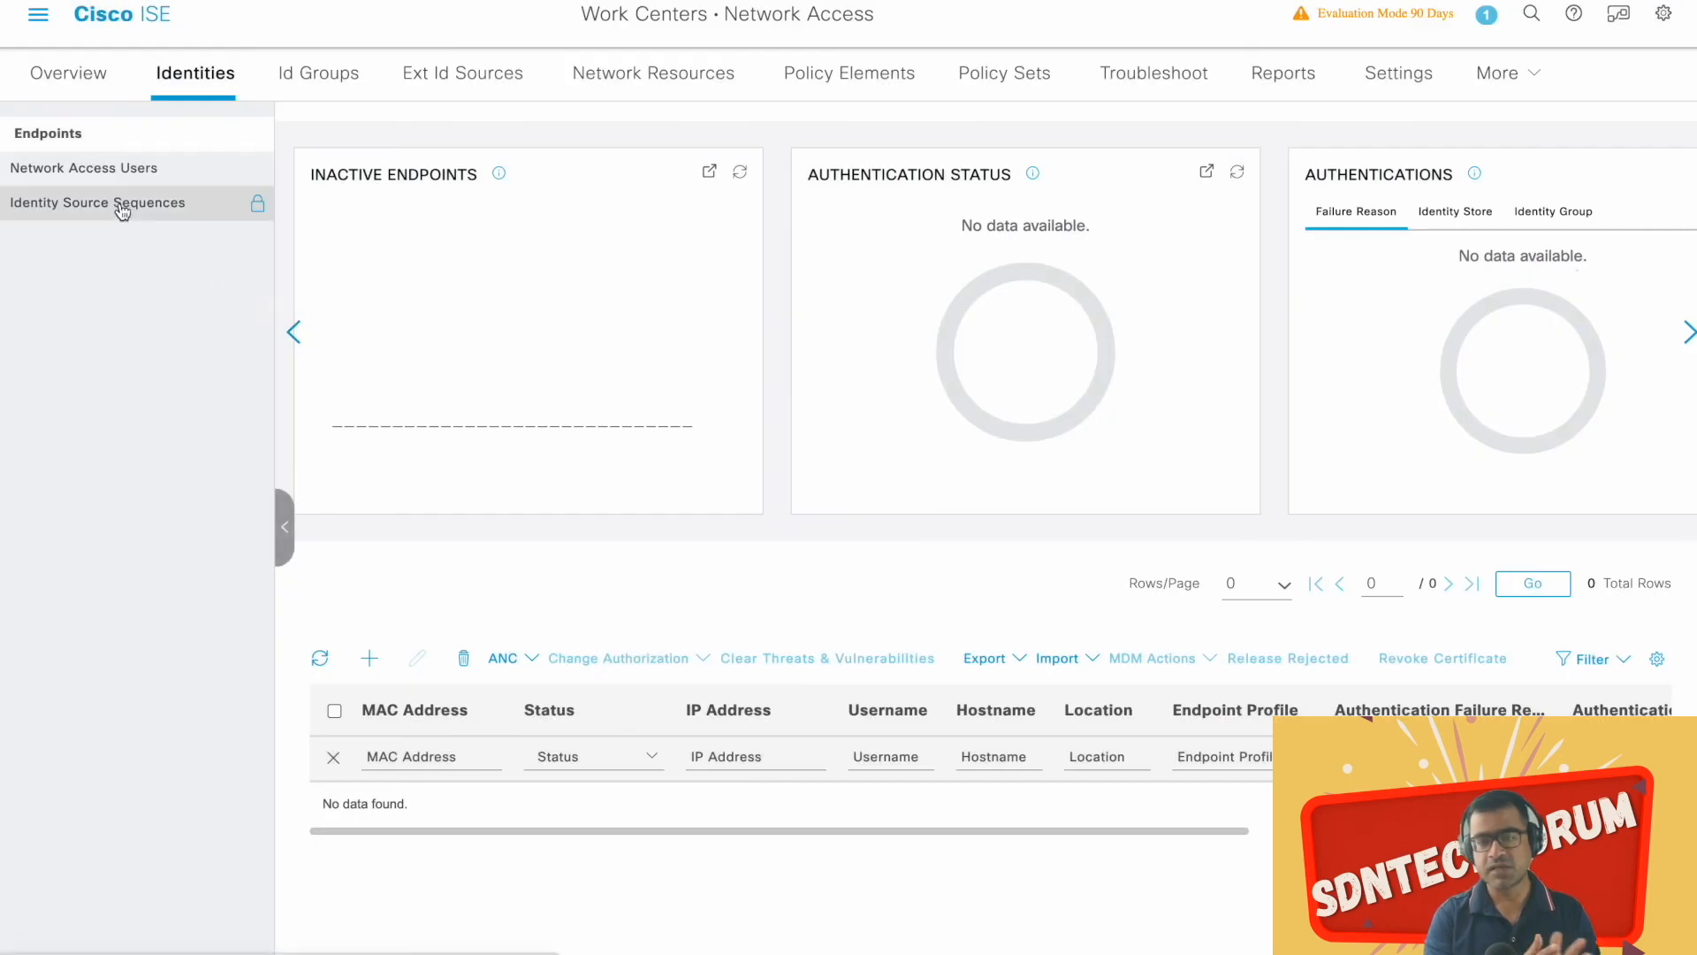
Step: Start a new network access user, entering the user's name and the login password with its confirmation
left_click(125, 170)
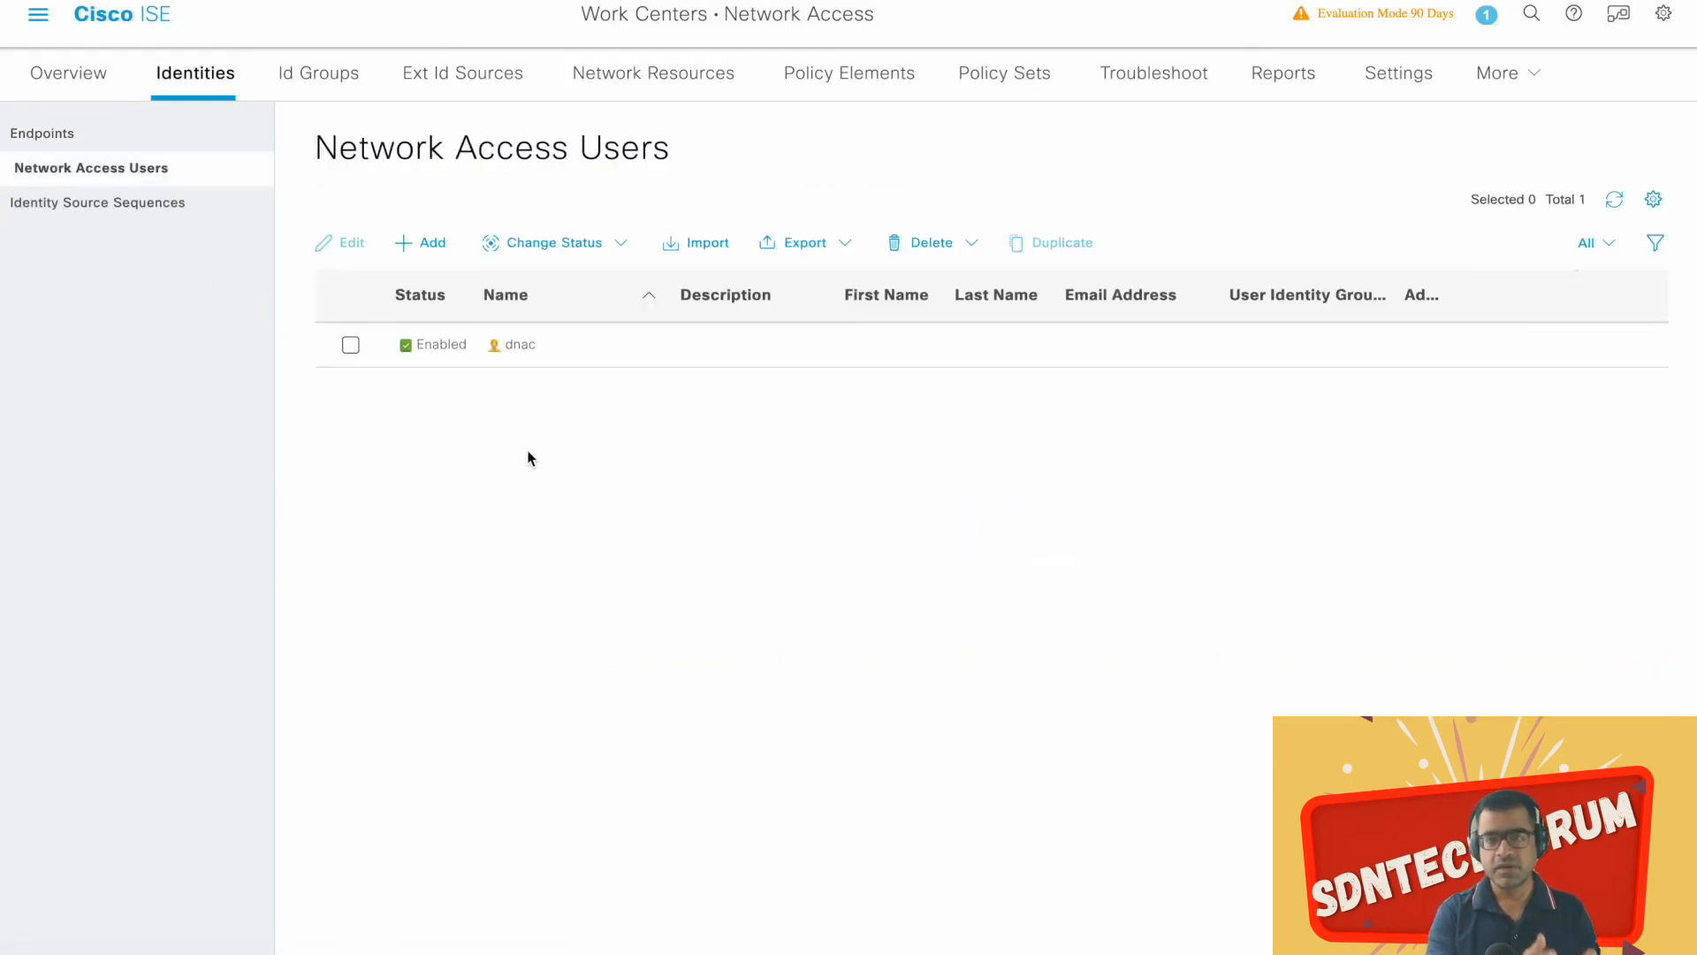
left_click(433, 248)
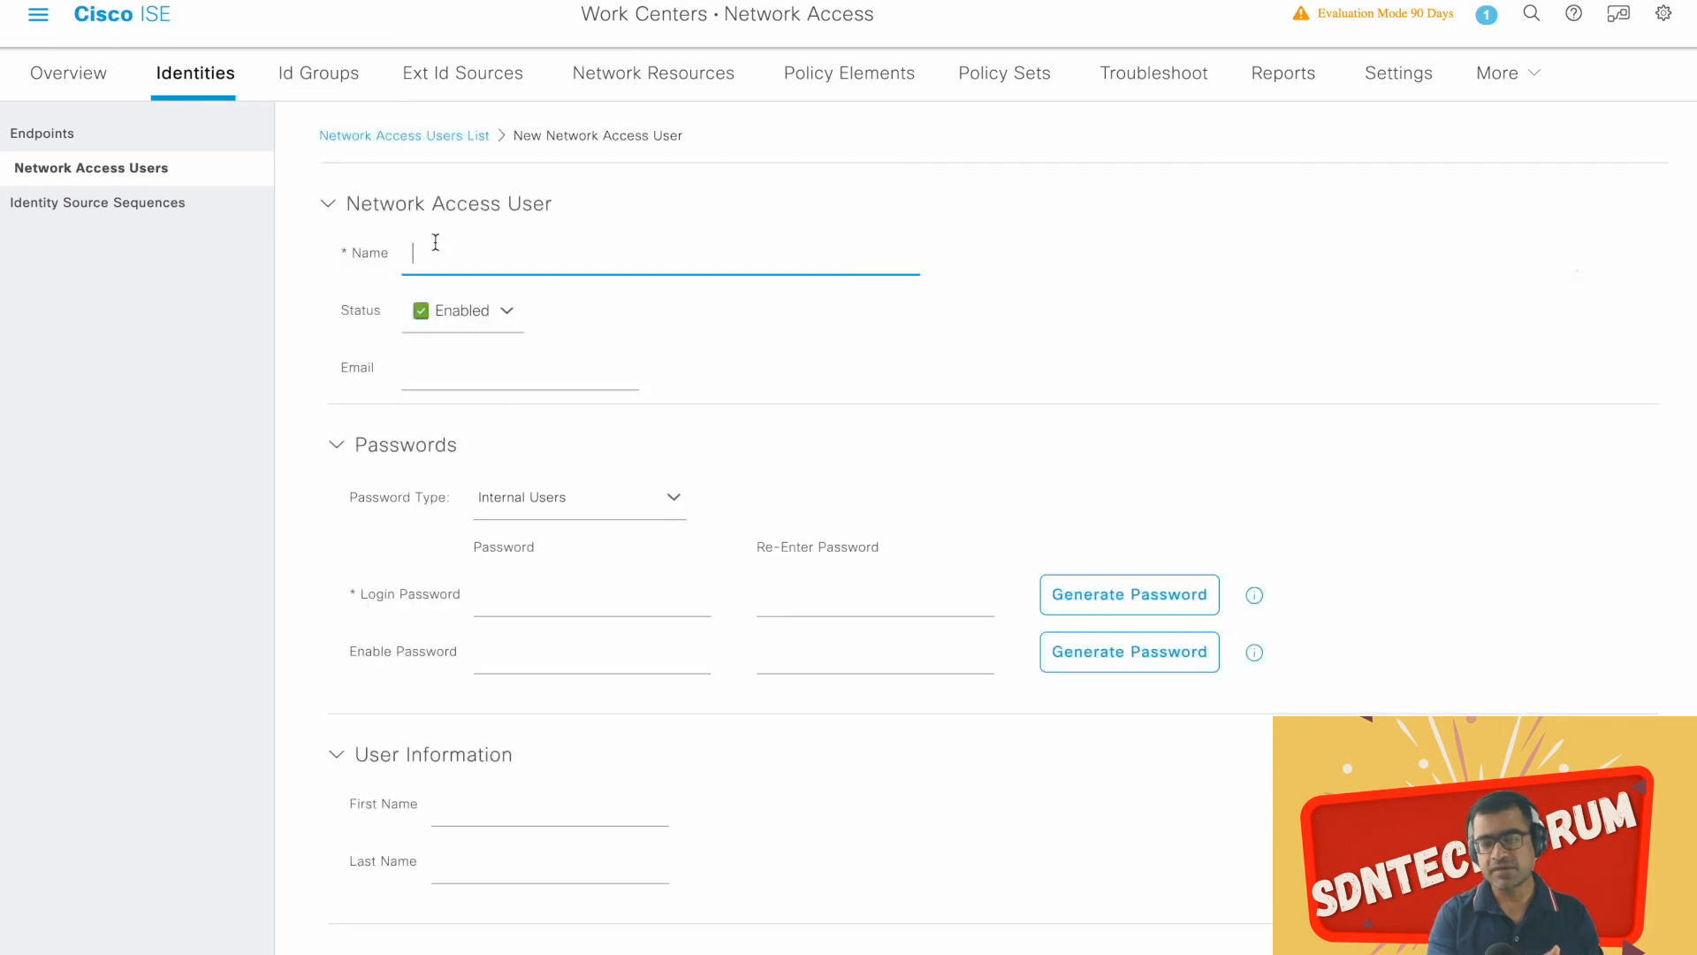
scroll(713, 533, "down", 7)
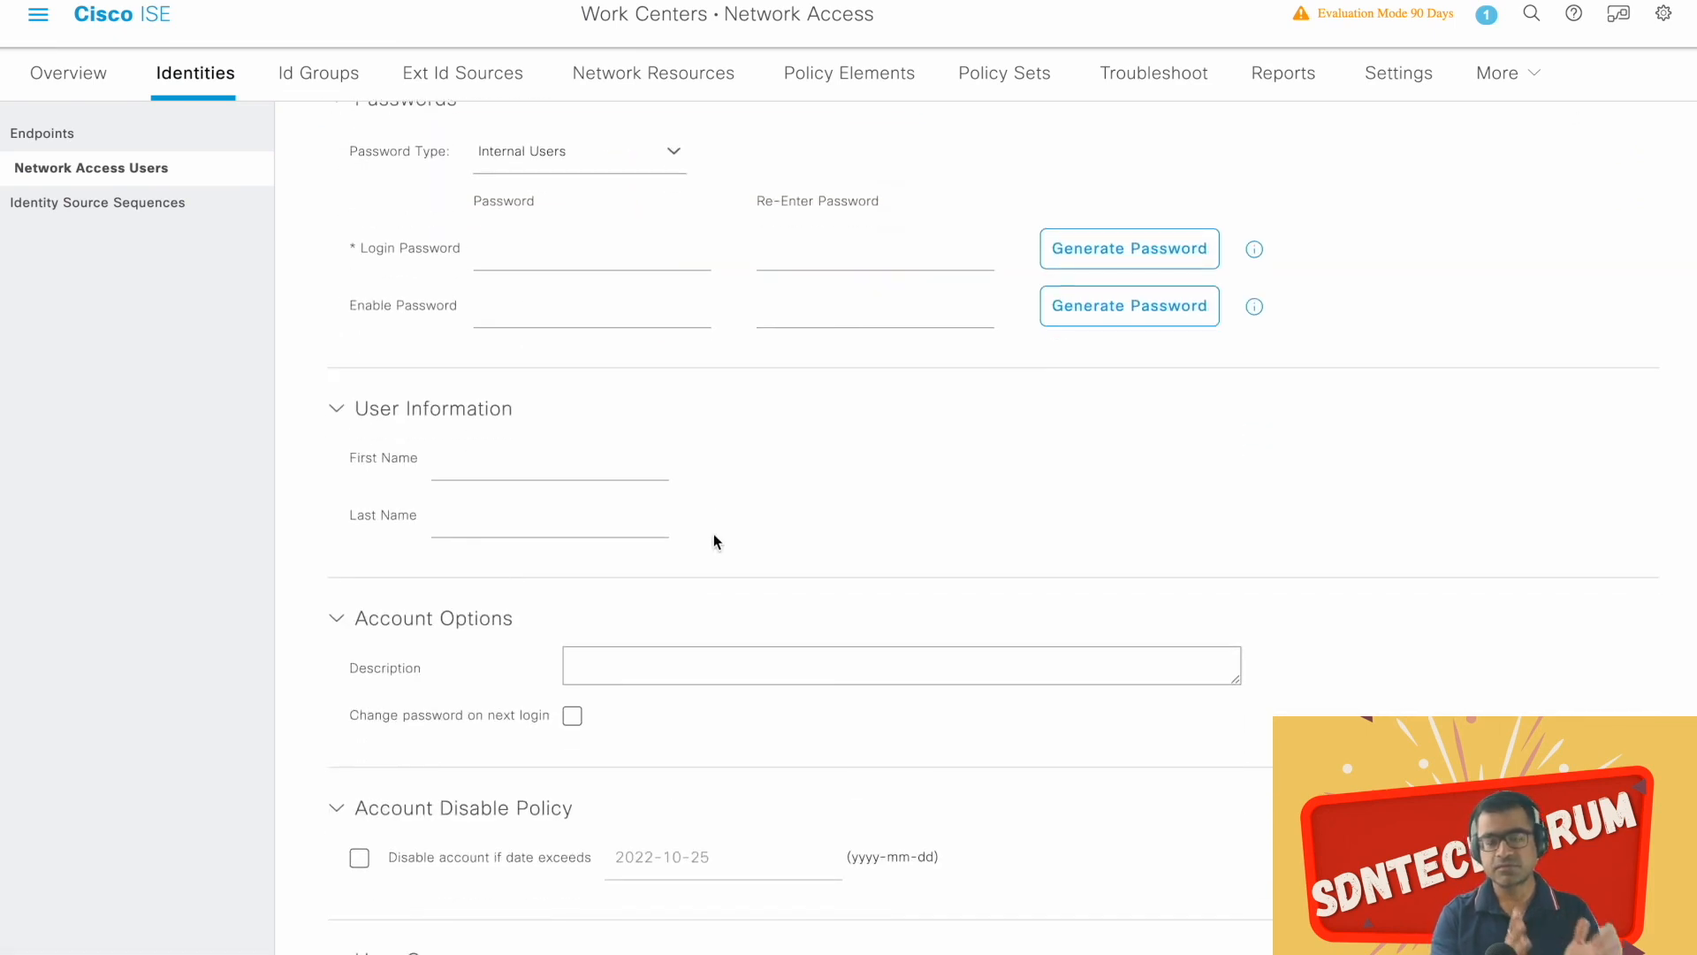
scroll(714, 541, "up", 7)
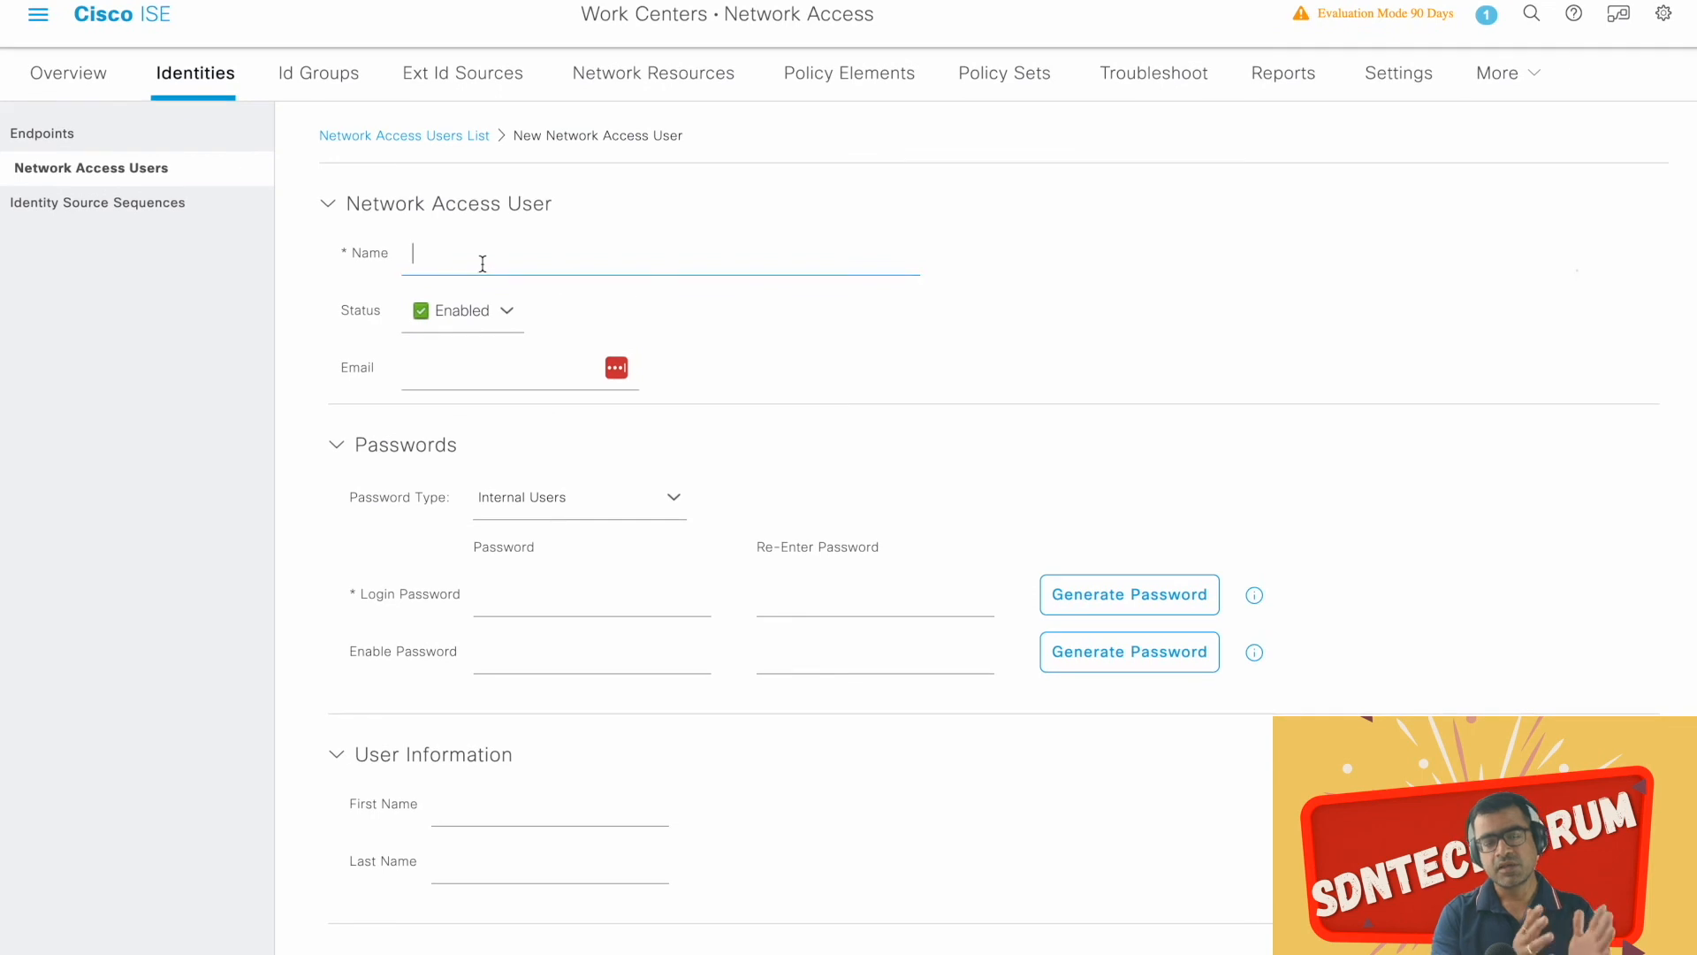
type("M")
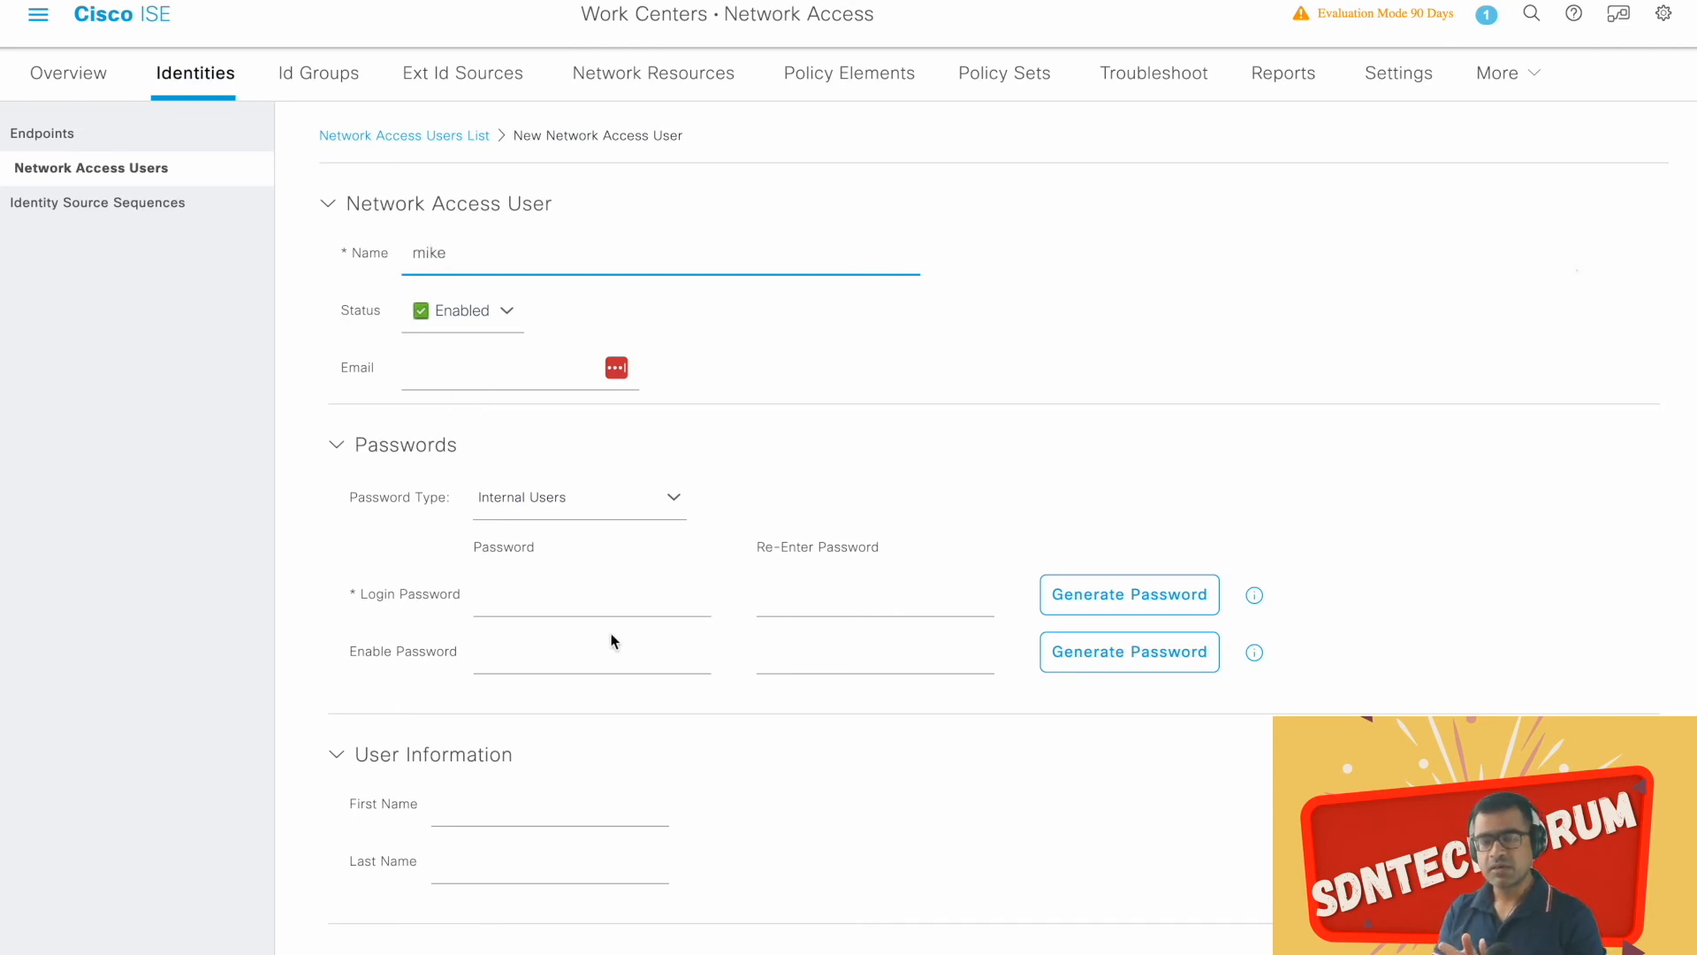
scroll(611, 633, "down", 3)
scroll(612, 633, "up", 3)
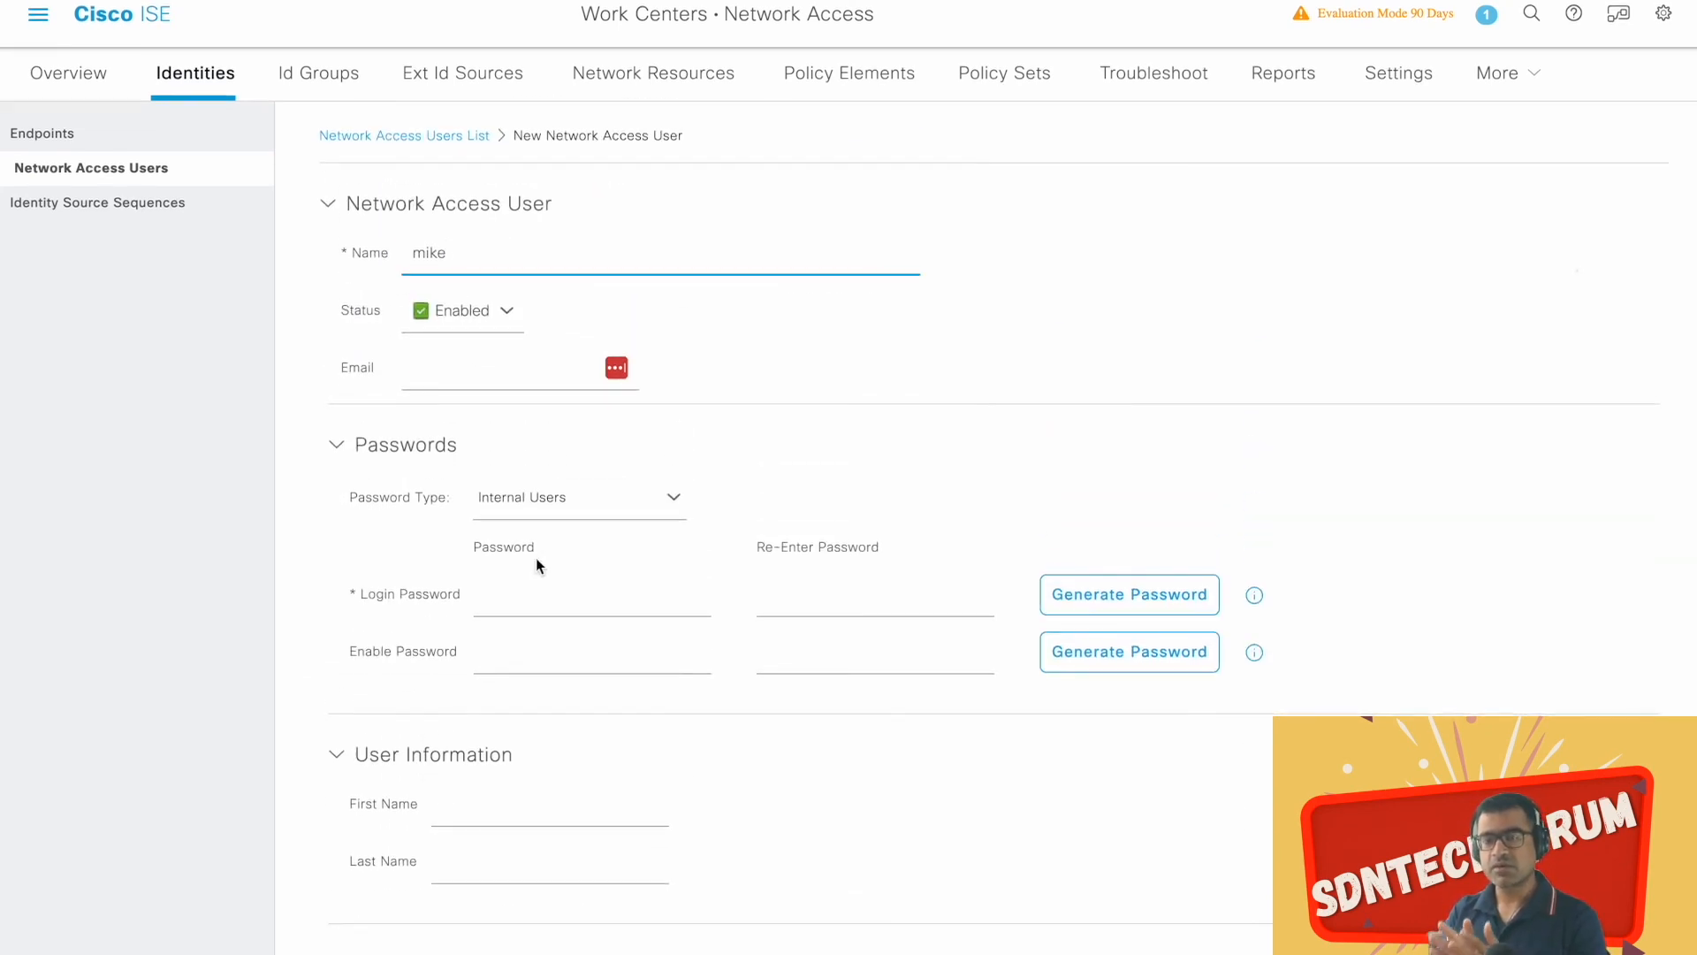
left_click(482, 608)
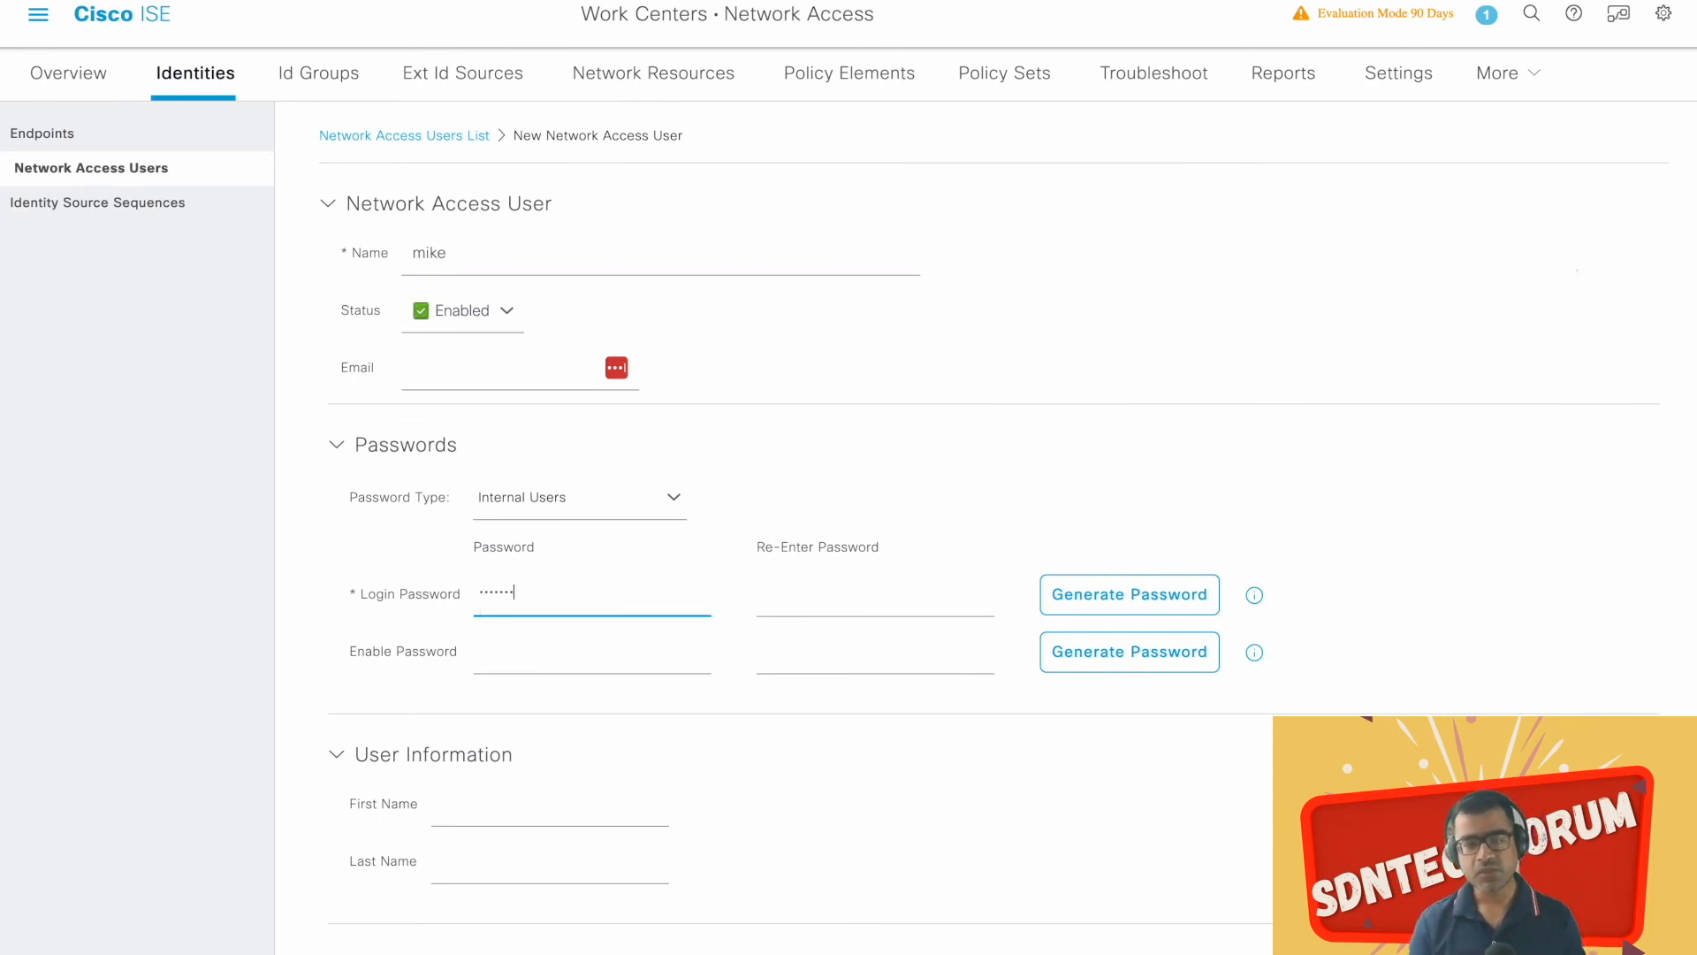
left_click(782, 598)
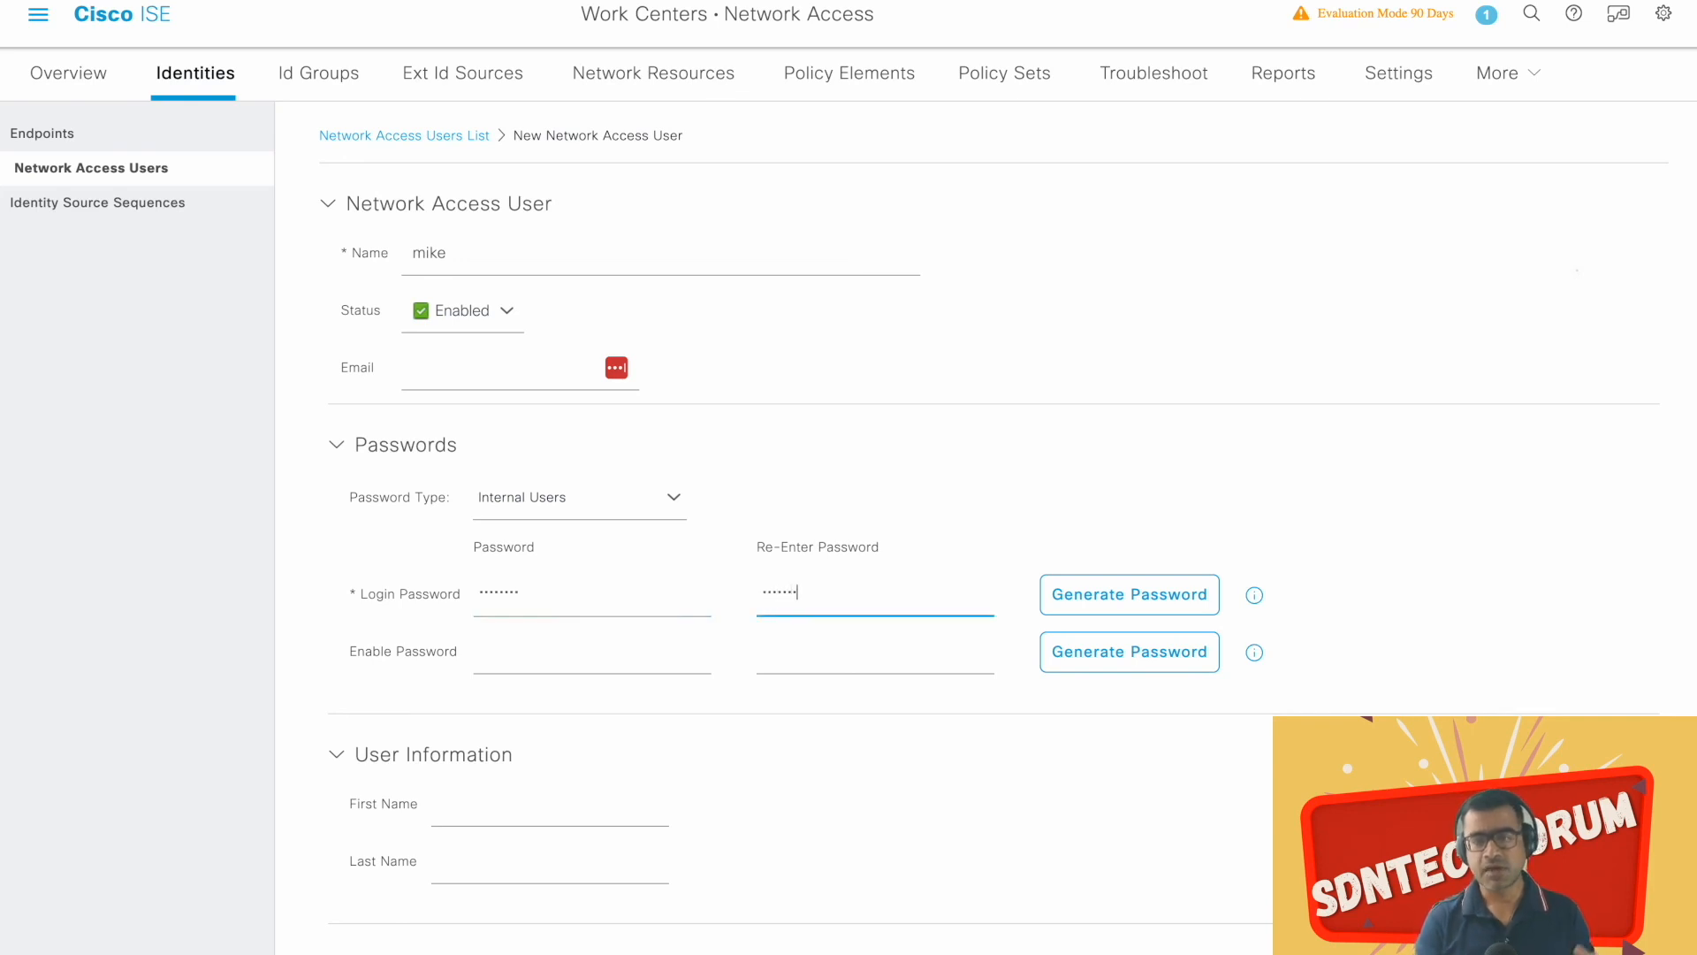
Step: Assign the new network access user to the Managers user group and submit the account
scroll(688, 693, "down", 3)
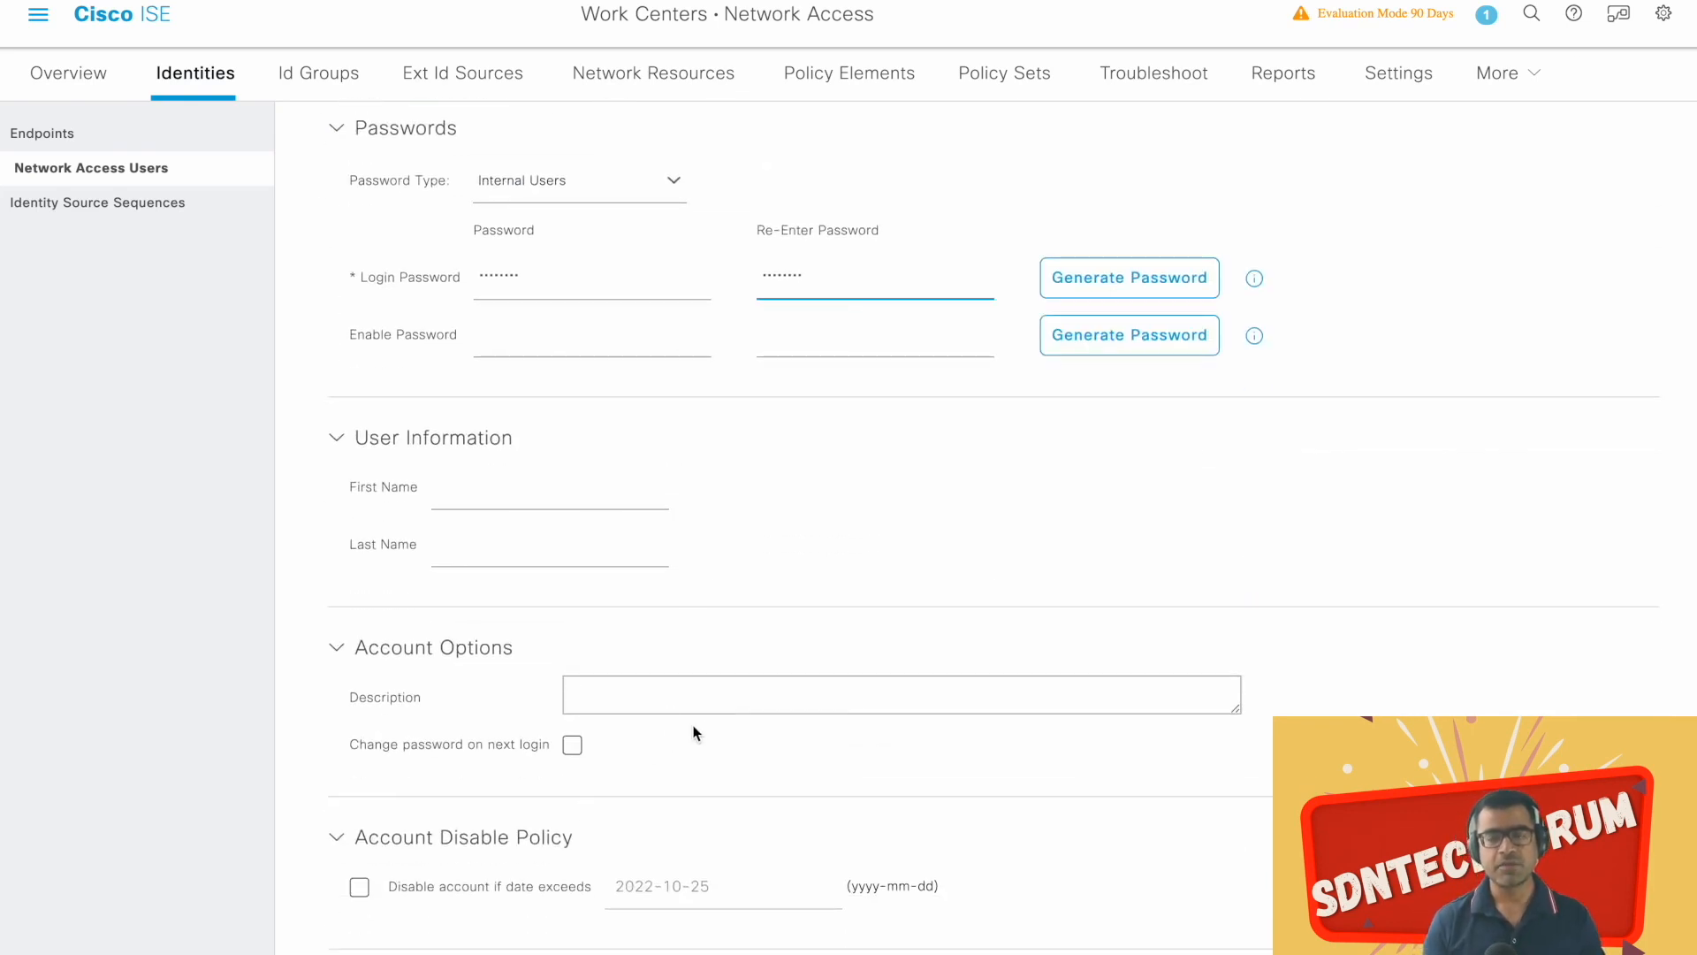
scroll(708, 728, "down", 3)
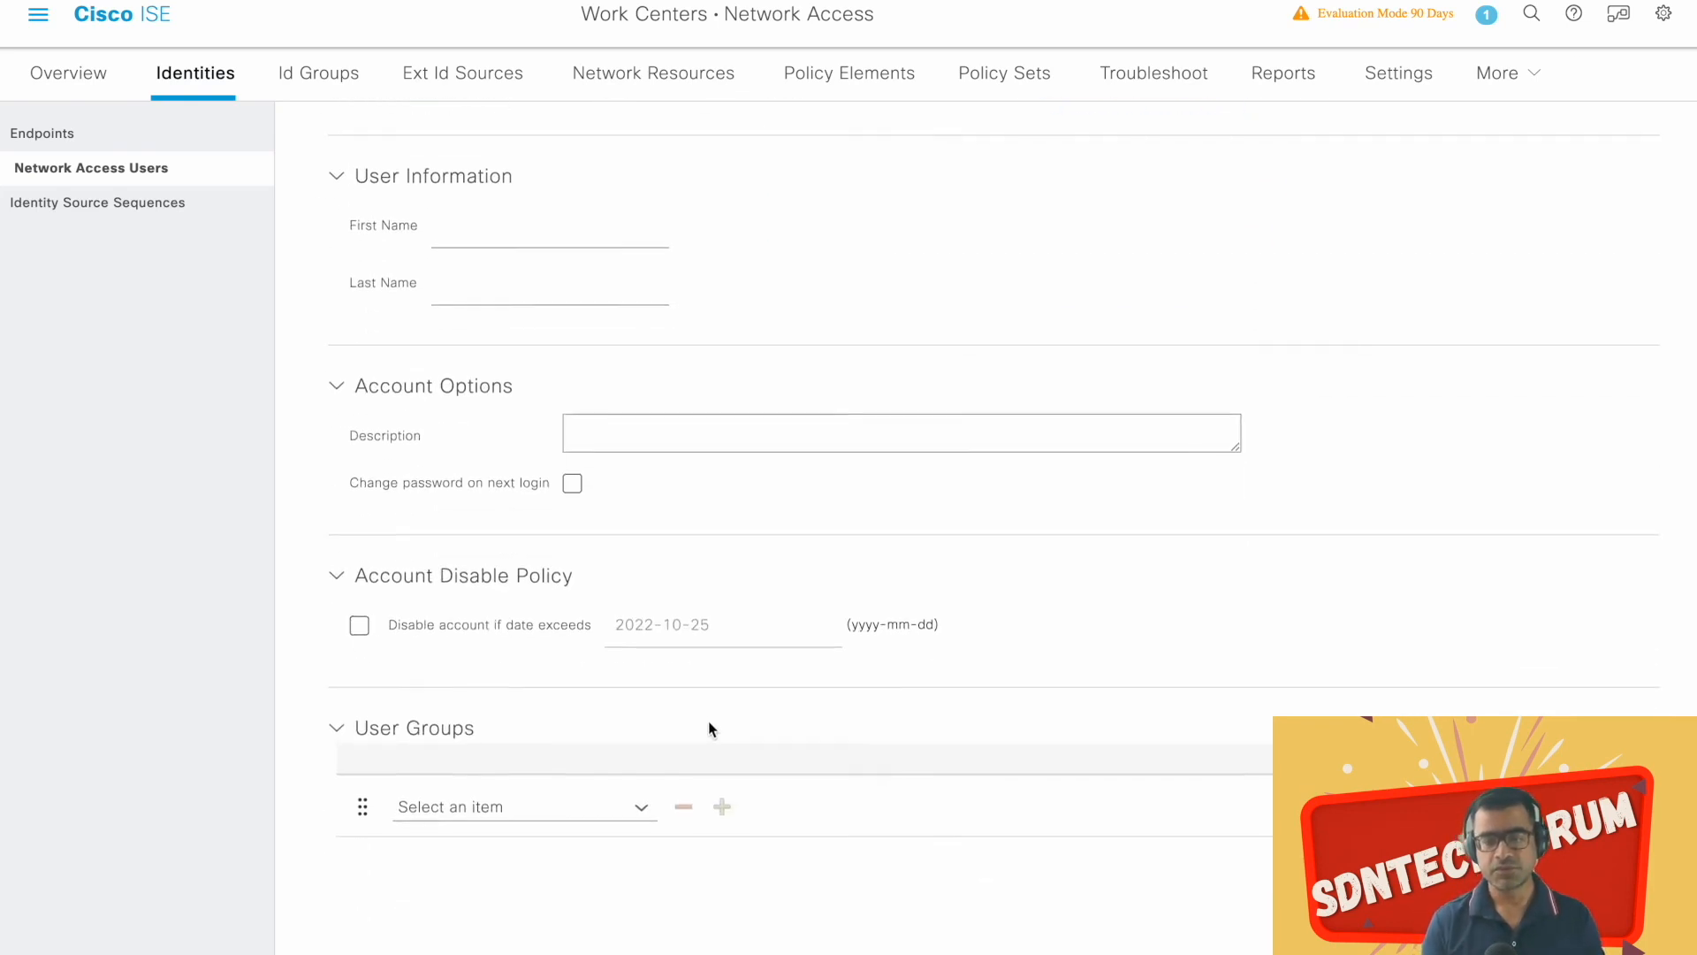
left_click(639, 803)
scroll(875, 610, "down", 3)
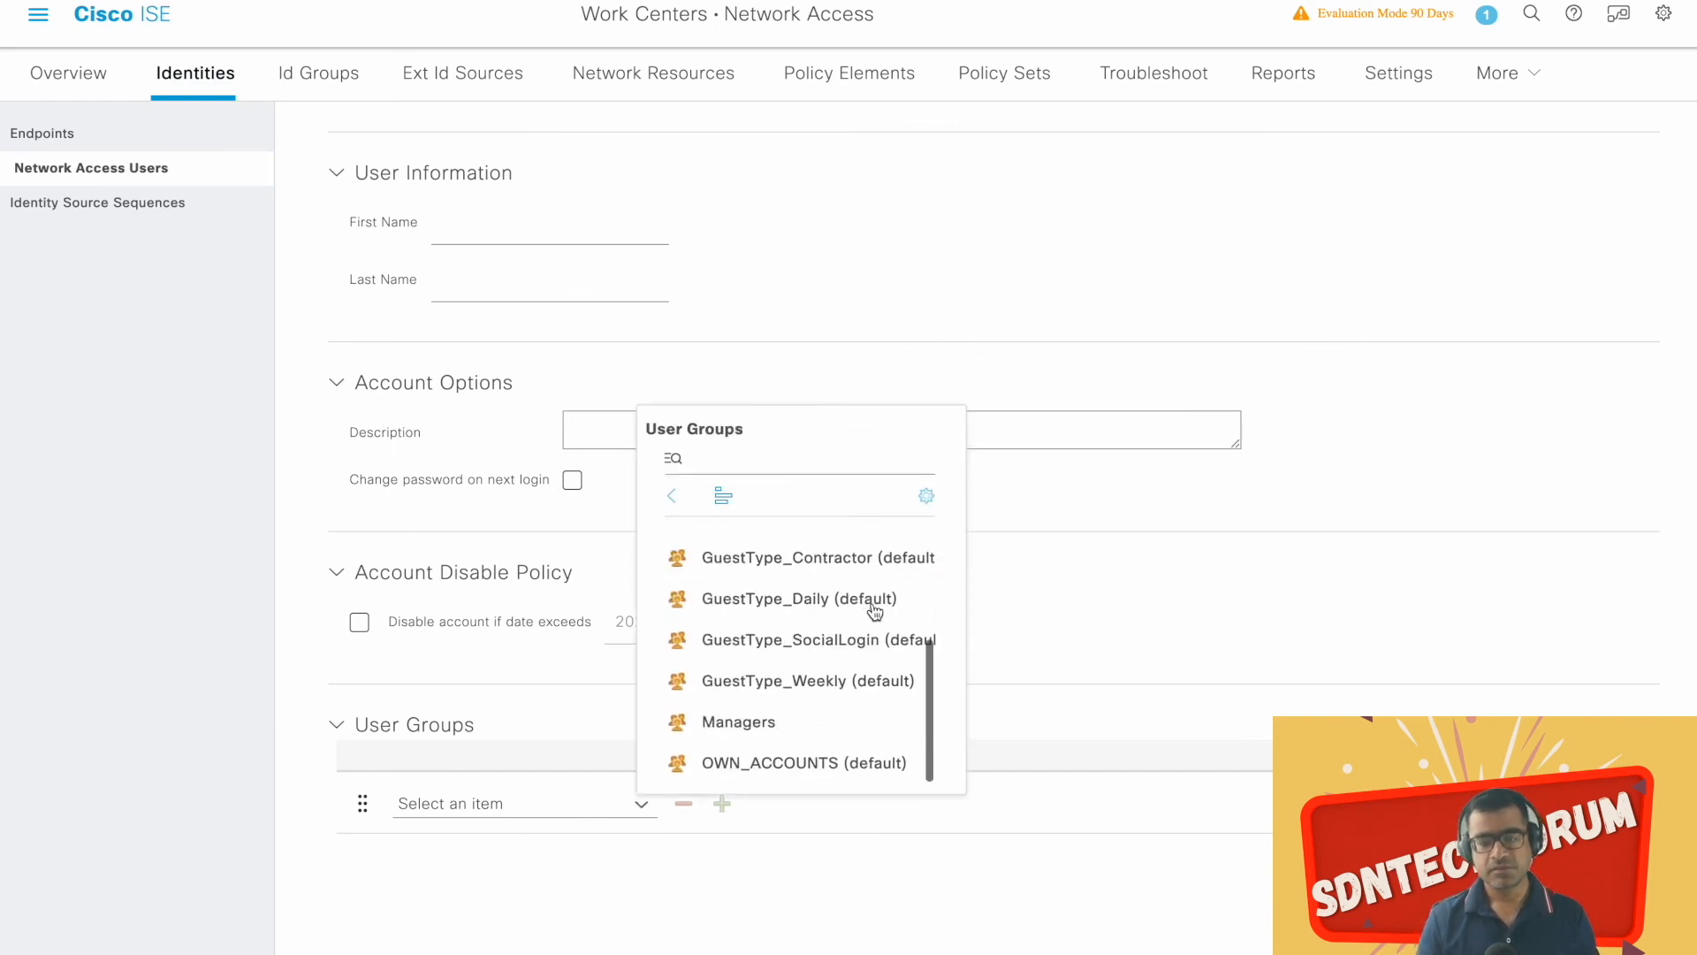
left_click(766, 735)
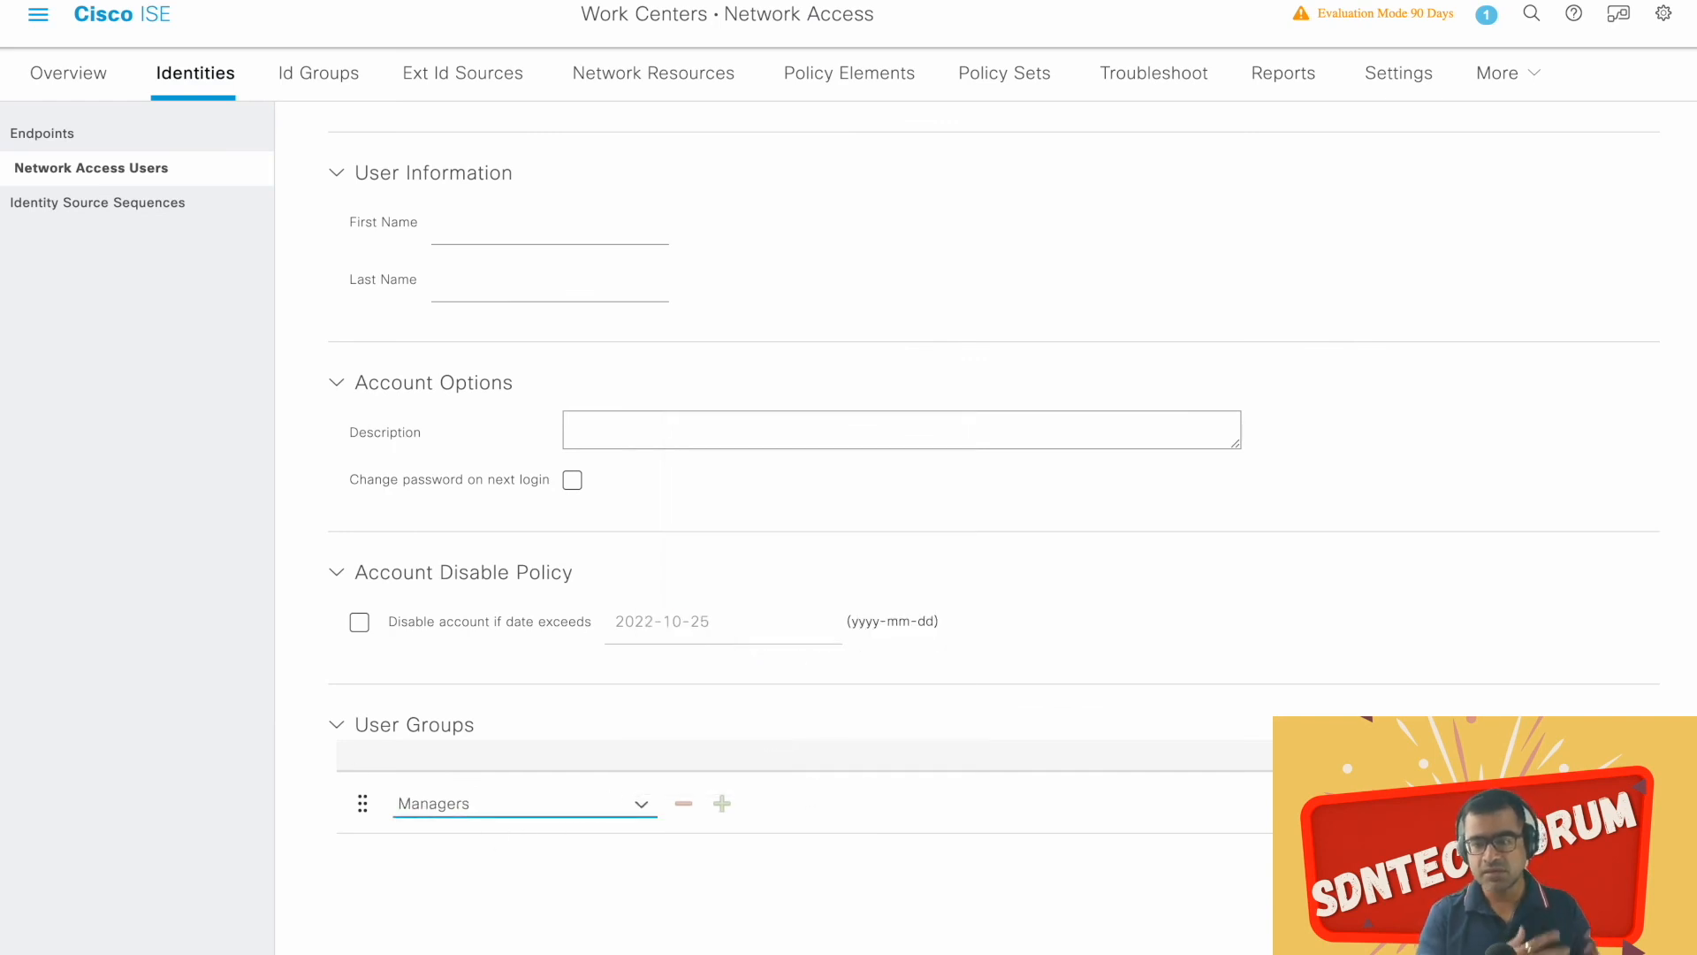
left_click(1542, 887)
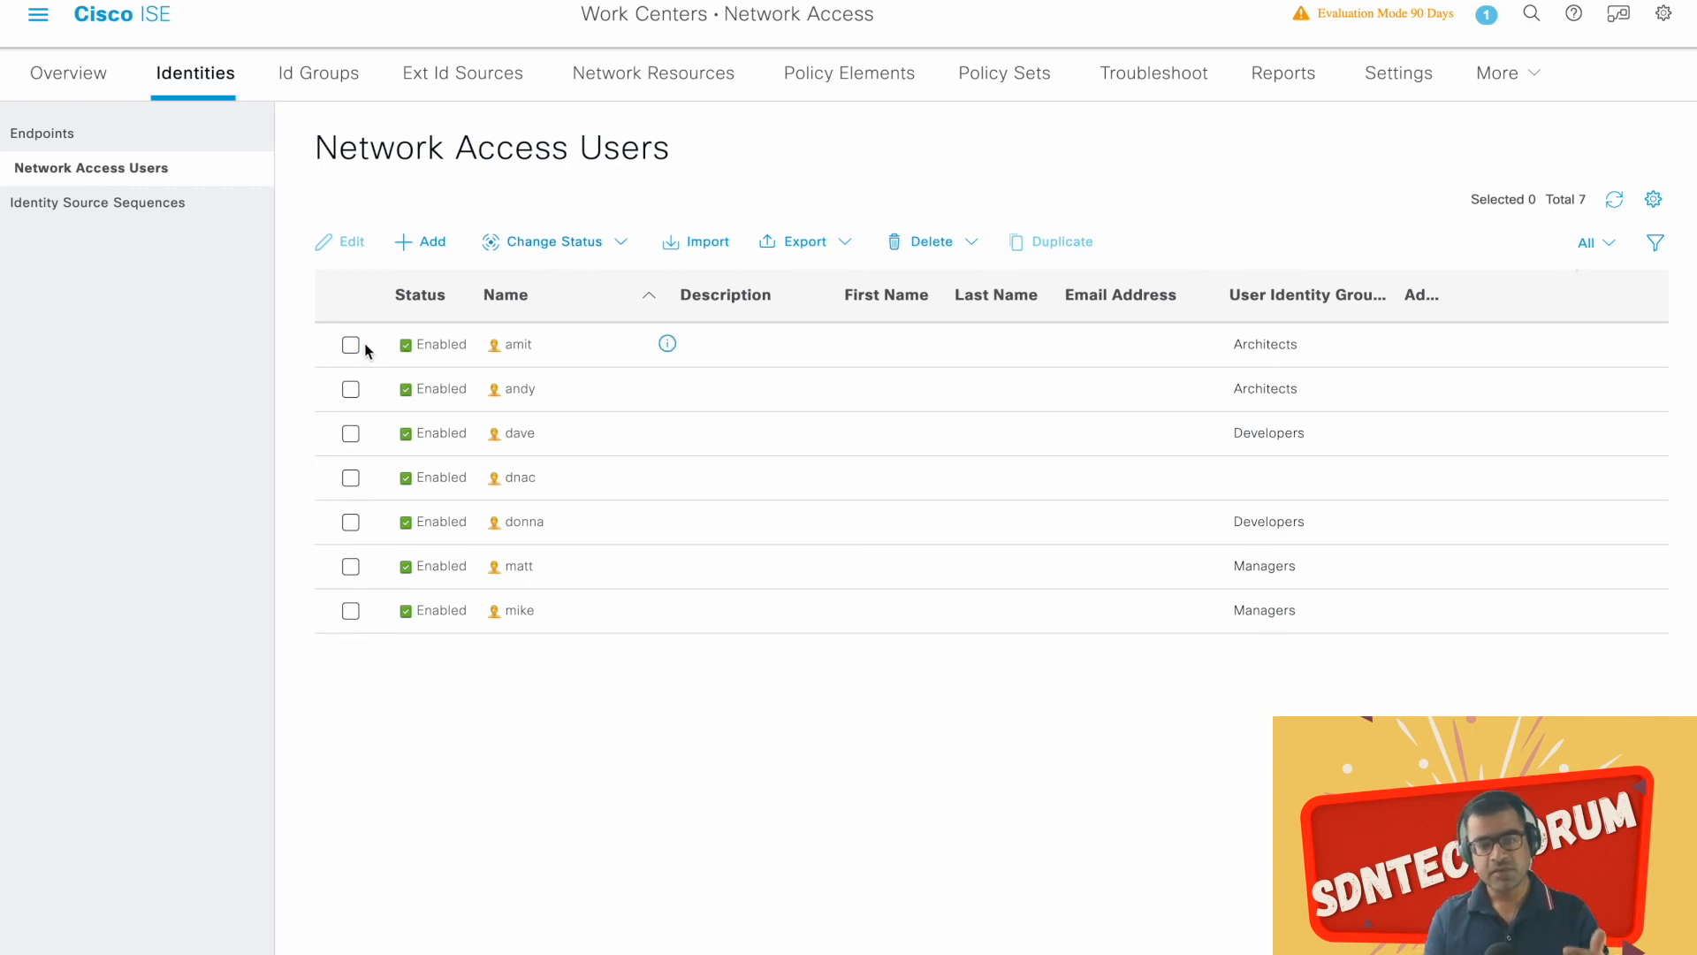
Step: Review the All_User_ID_Stores identity source sequence, including its authentication search list and advanced search settings, and save it
left_click(159, 205)
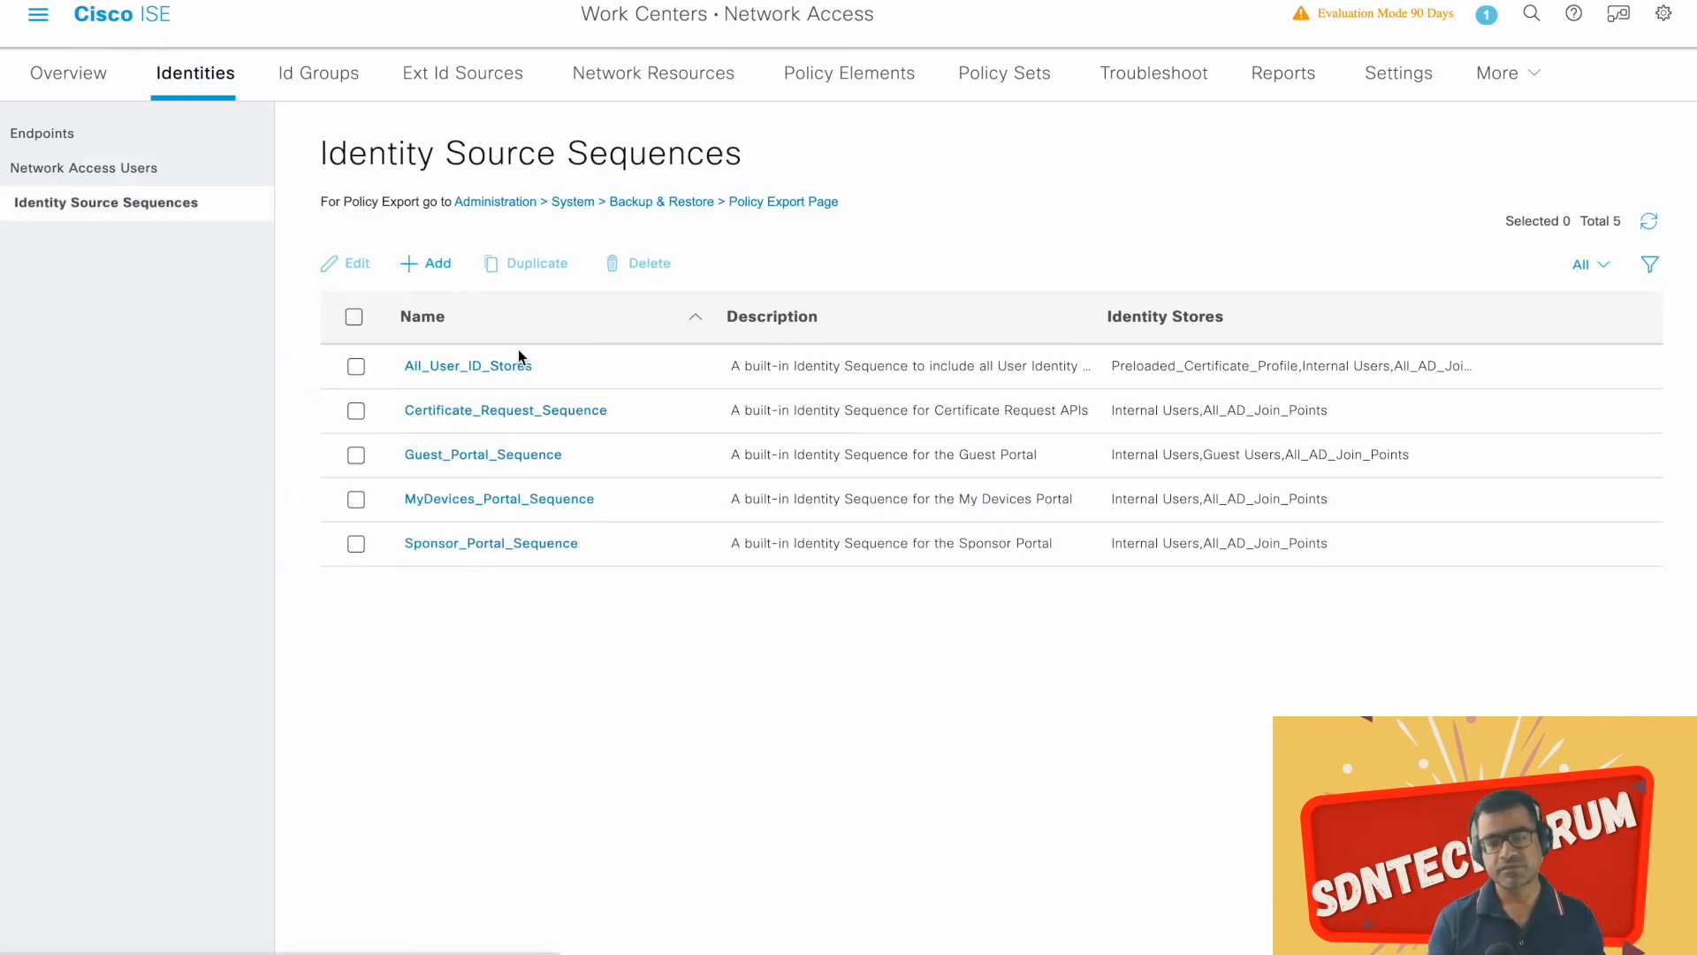
left_click(442, 370)
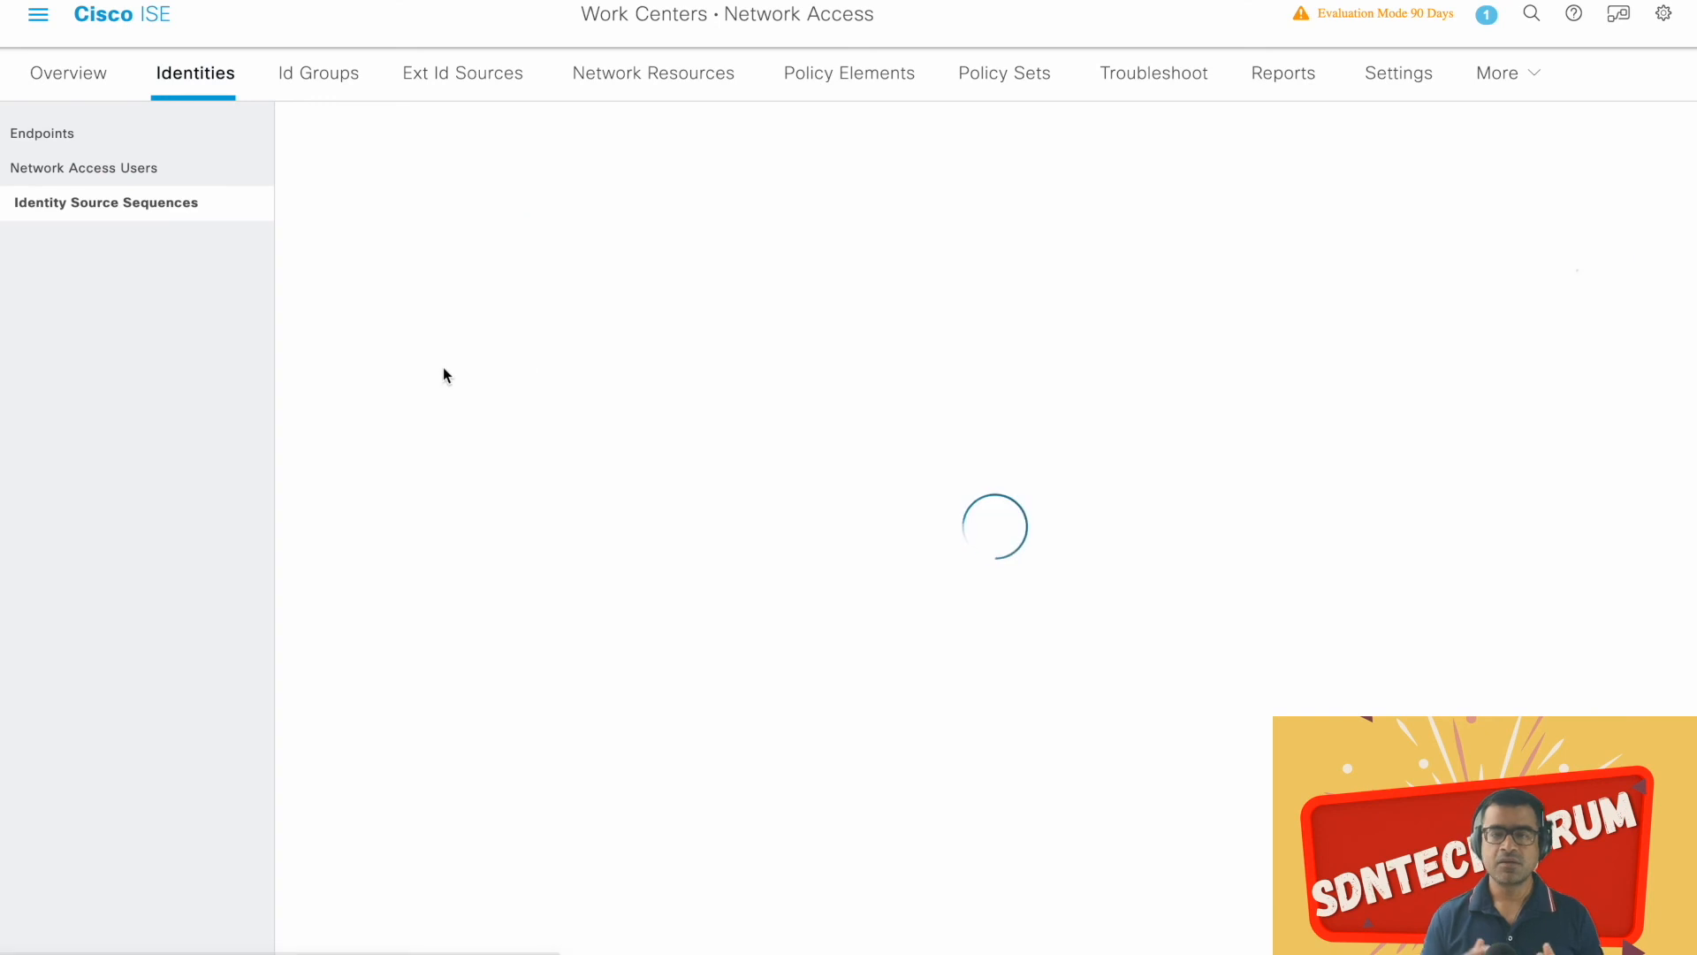
scroll(1041, 403, "down", 3)
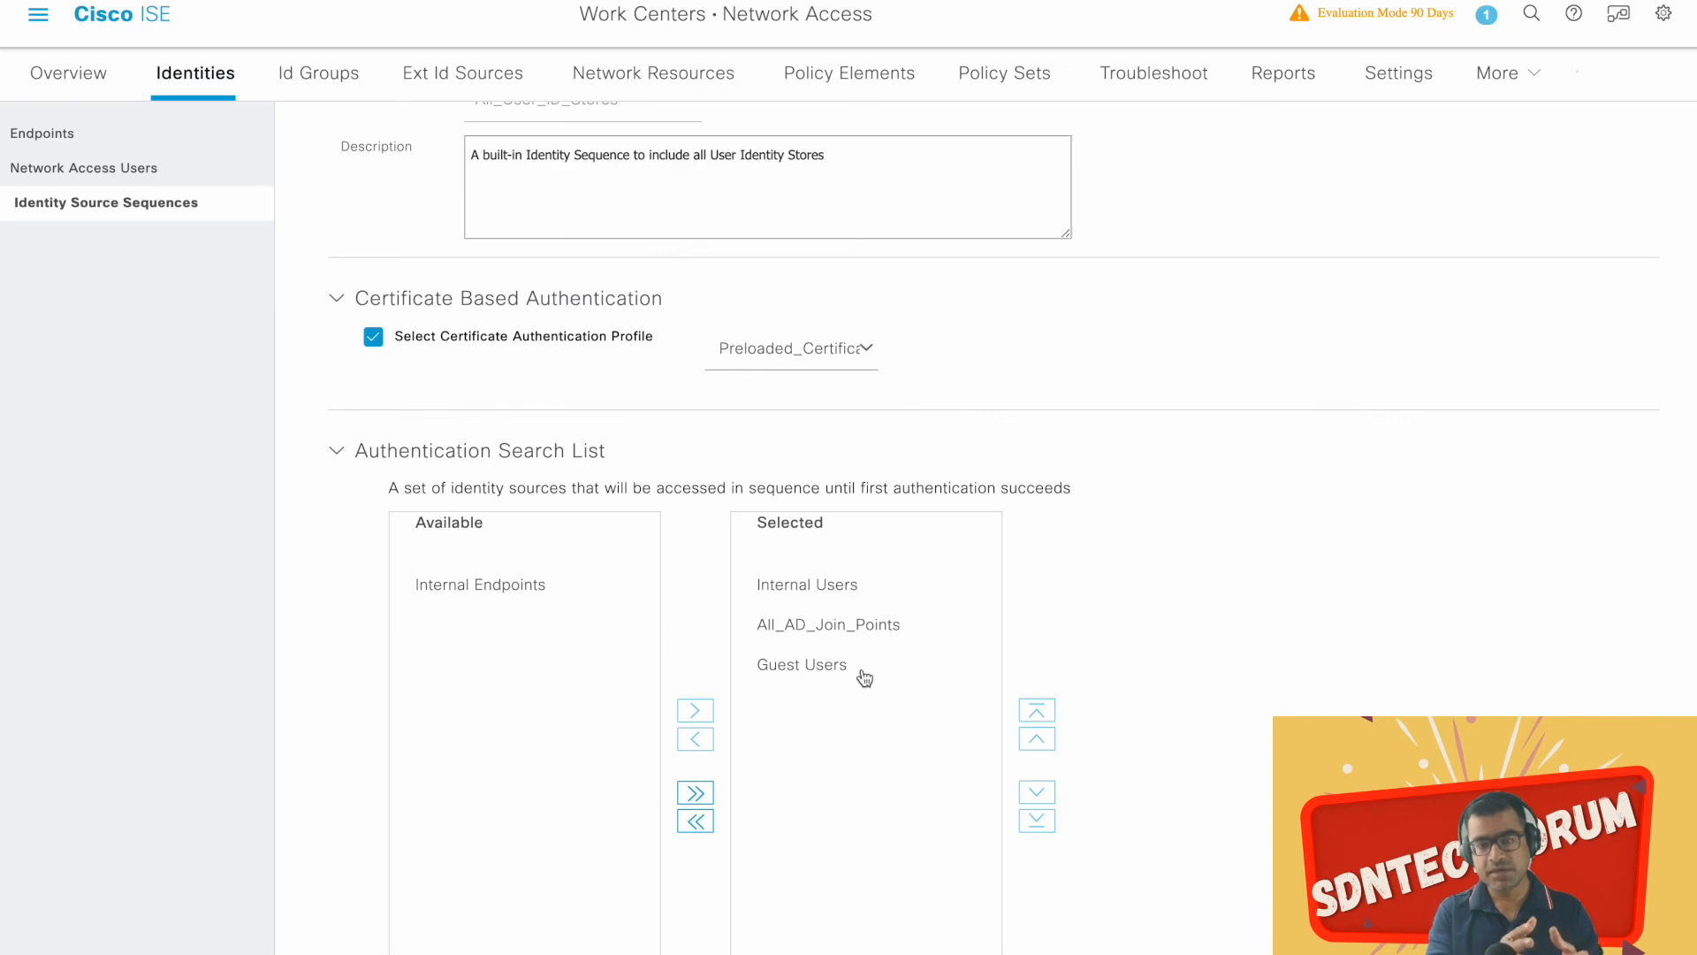
scroll(1300, 528, "down", 3)
scroll(1300, 528, "down", 1)
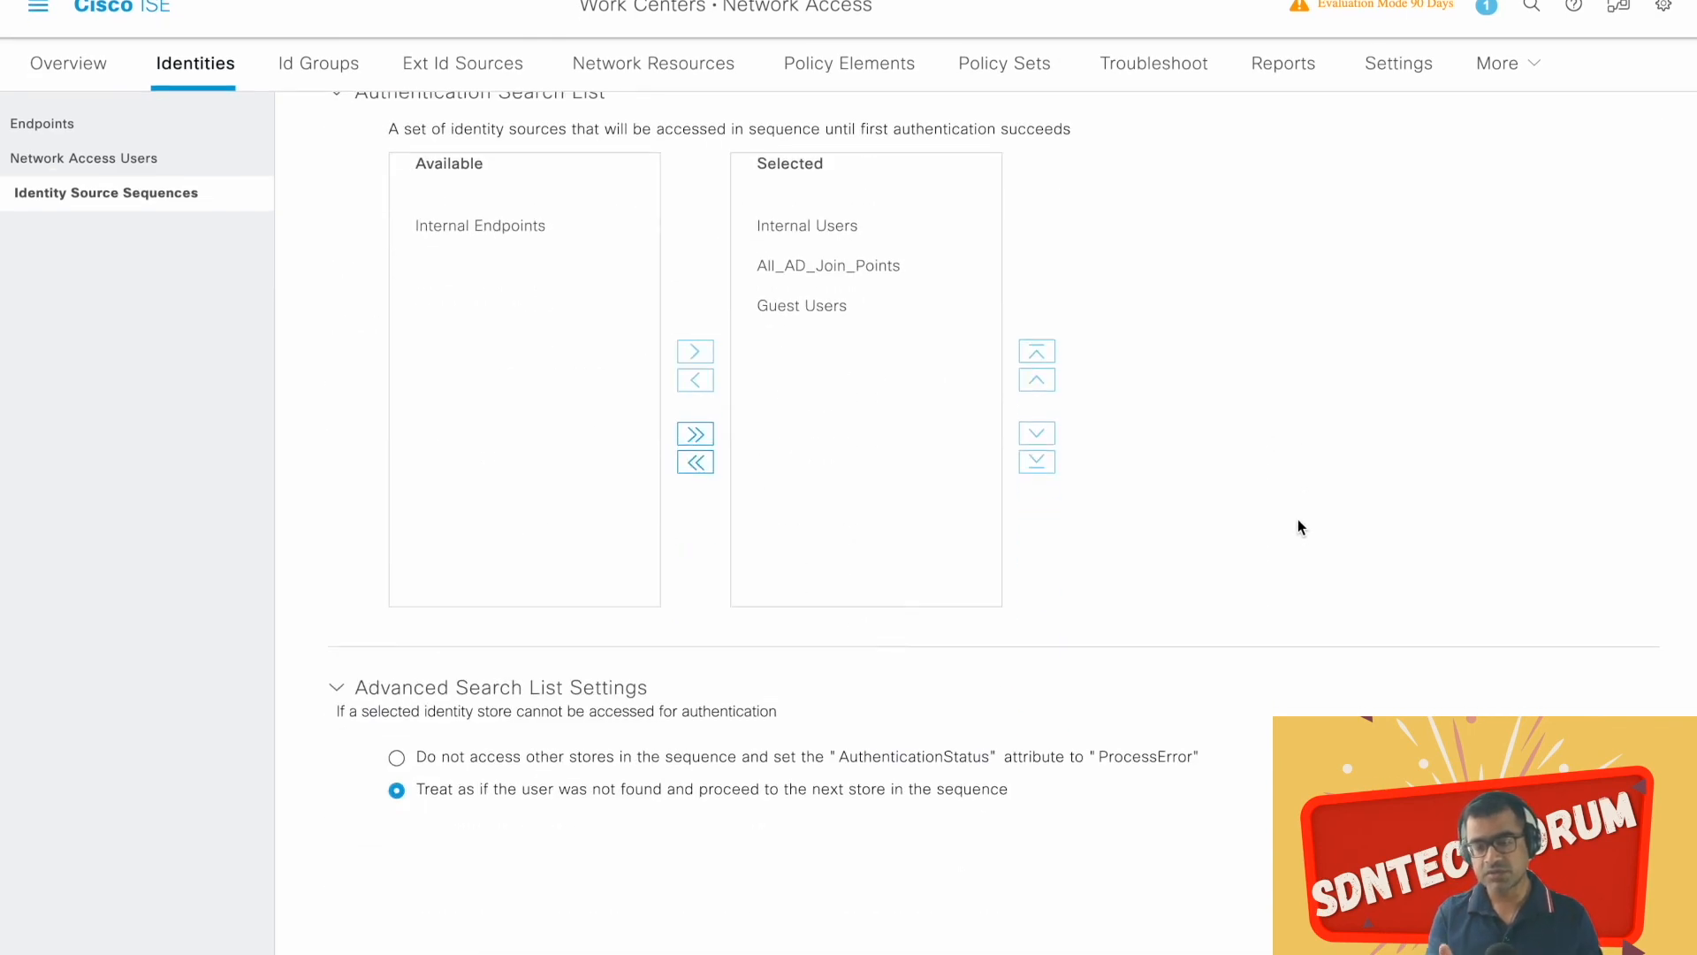
scroll(1296, 522, "up", 6)
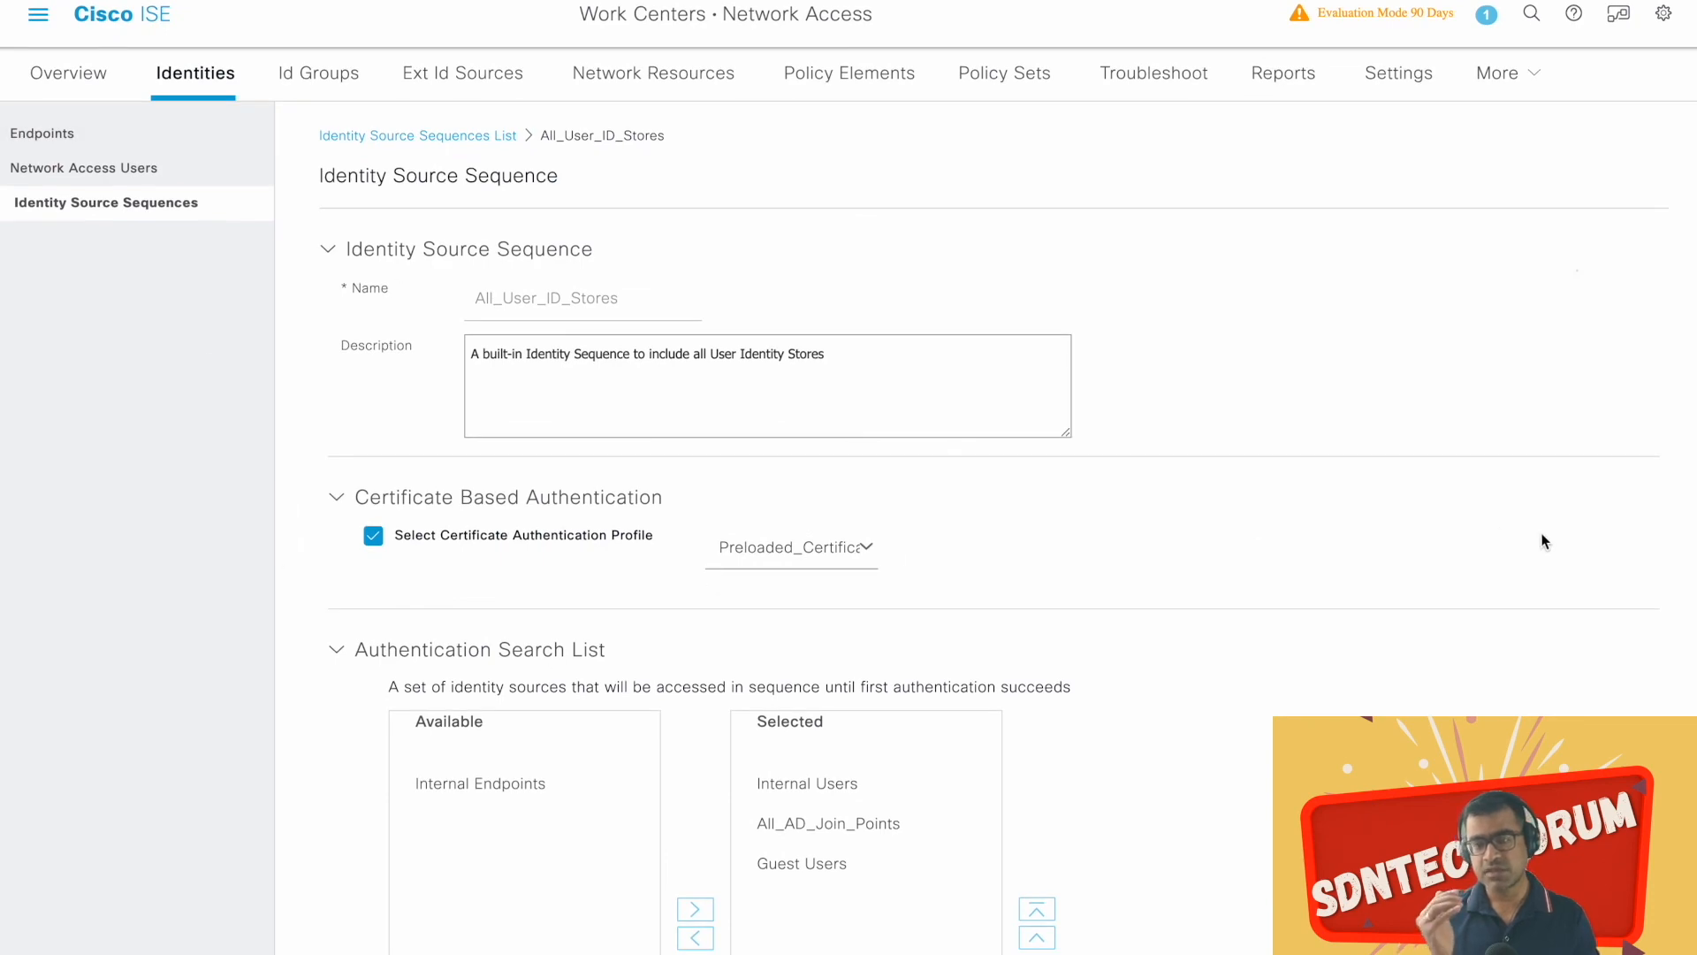
scroll(1542, 538, "down", 6)
left_click(1552, 900)
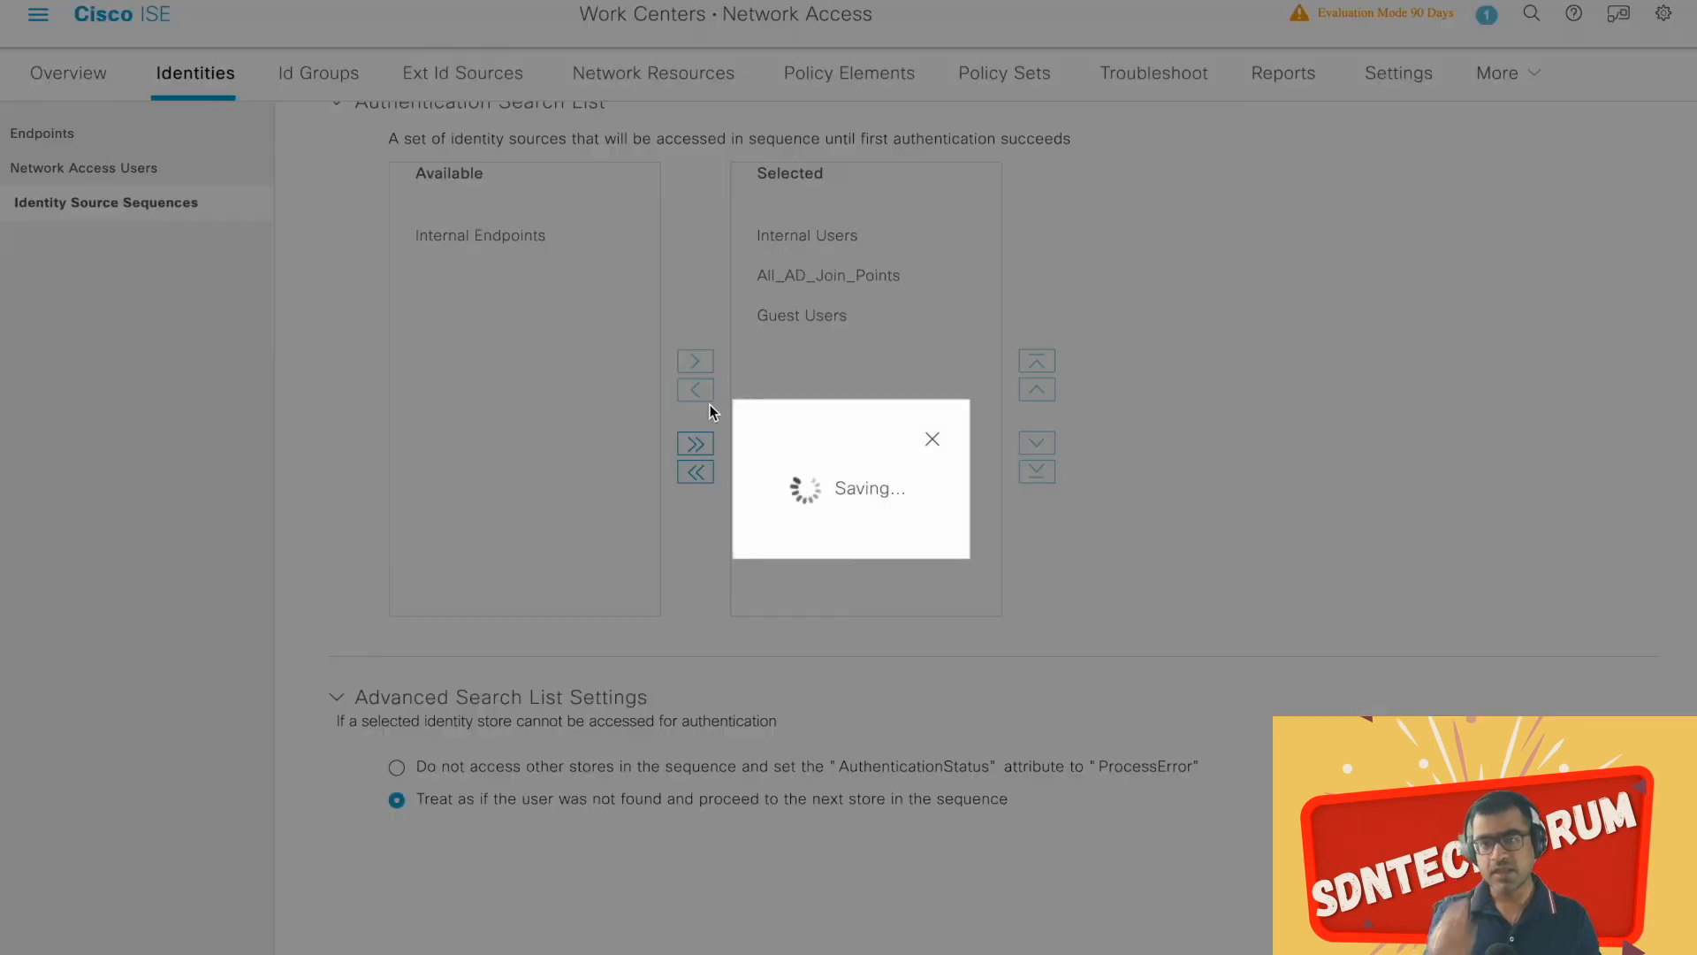
left_click(125, 17)
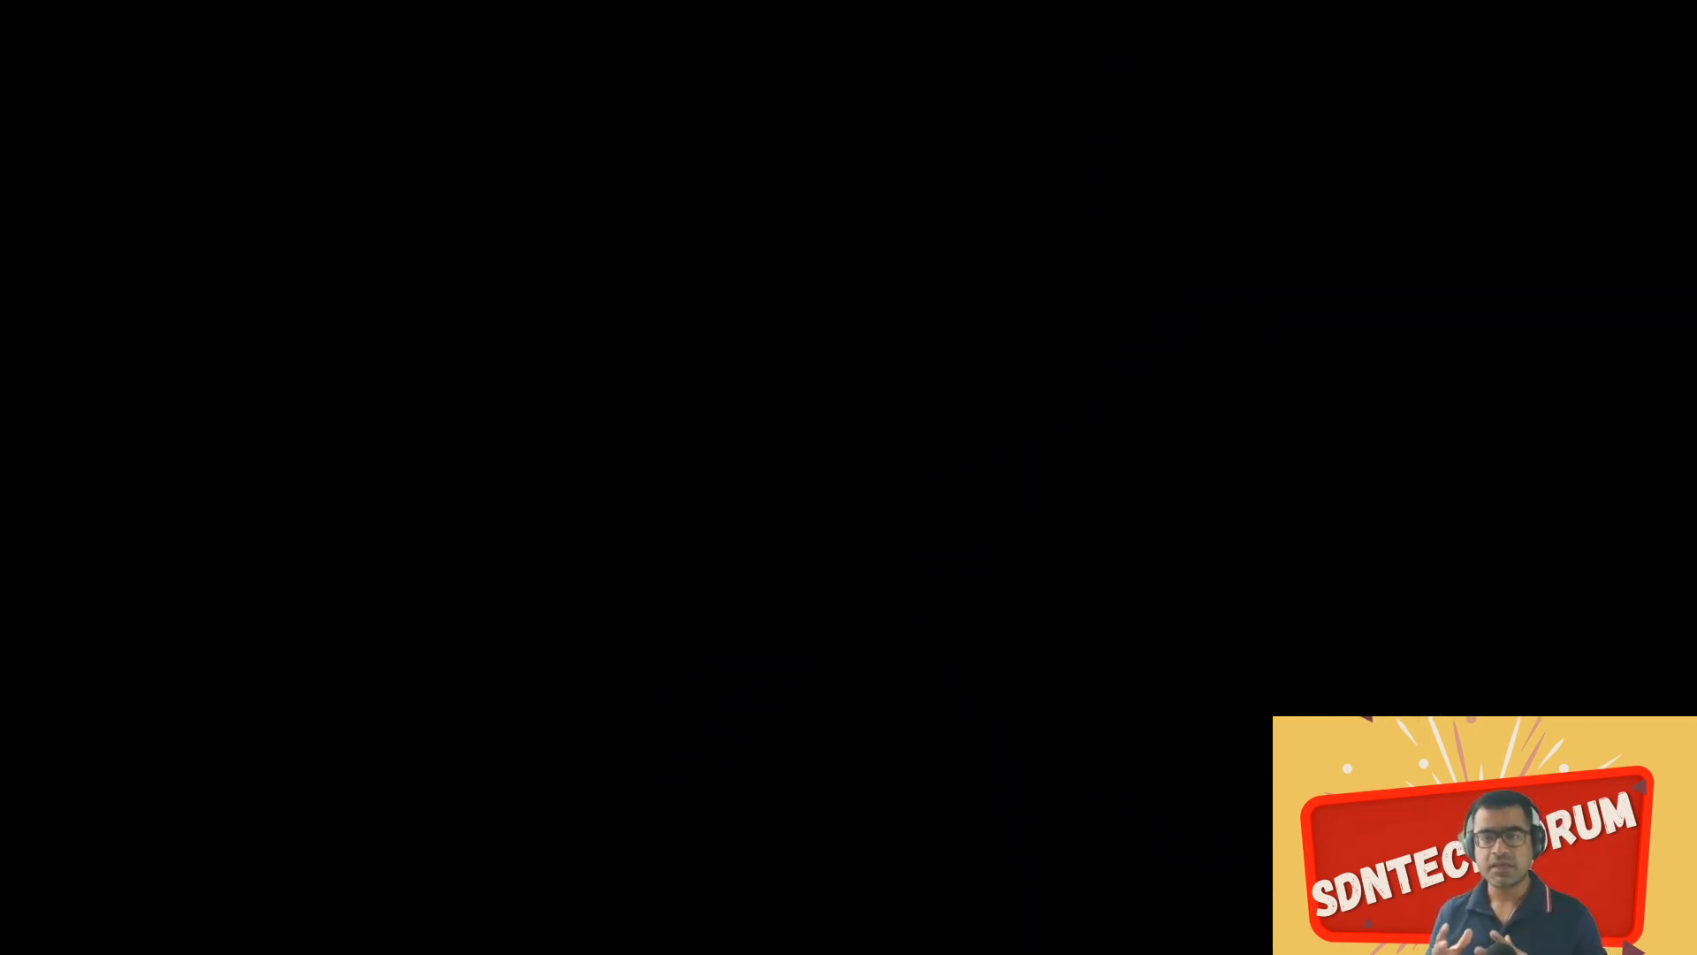